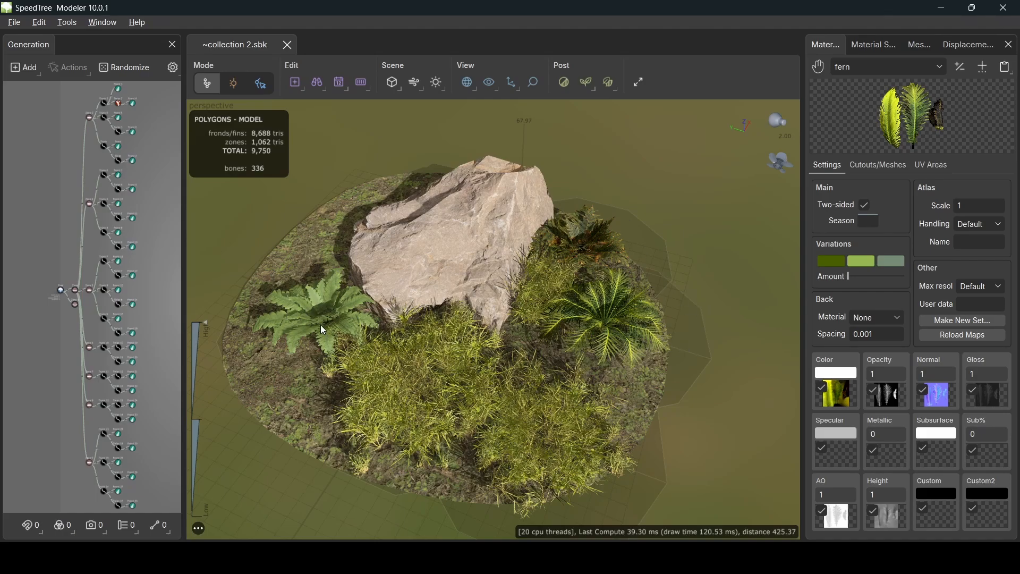
- Create a new tree from the Blank Games template and orbit the empty ground grid
left_click(12, 23)
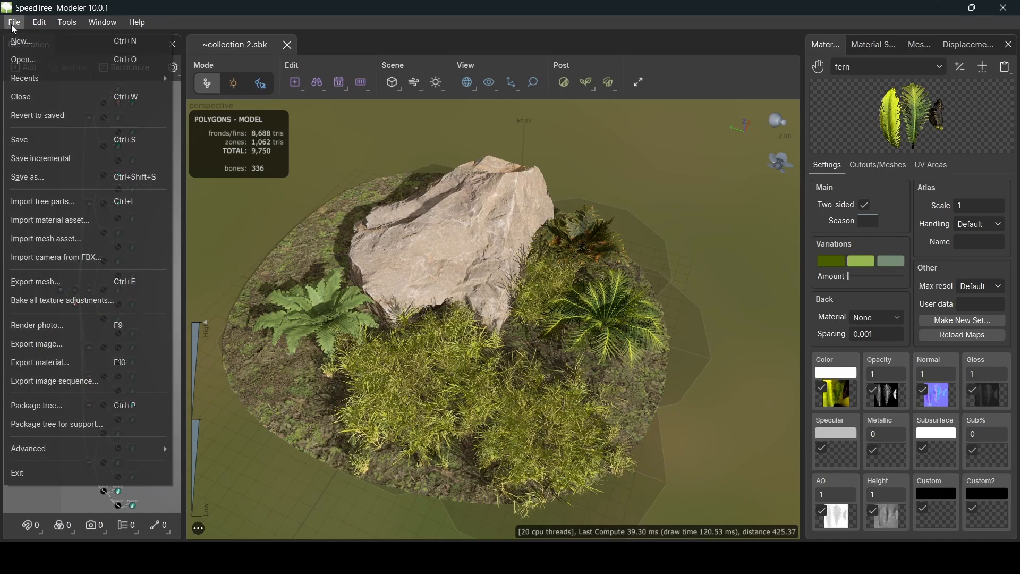
left_click(47, 46)
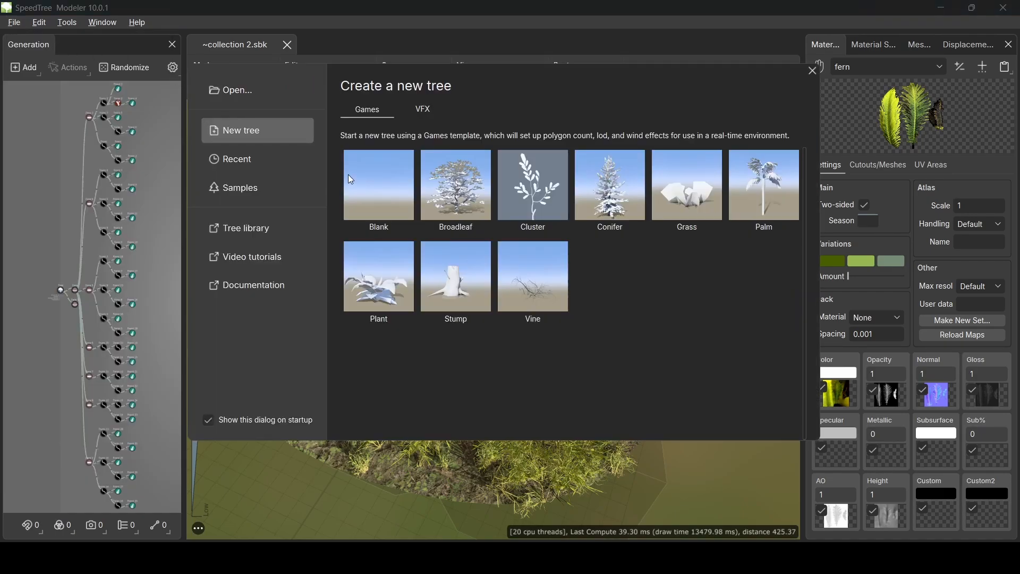
left_click(377, 188)
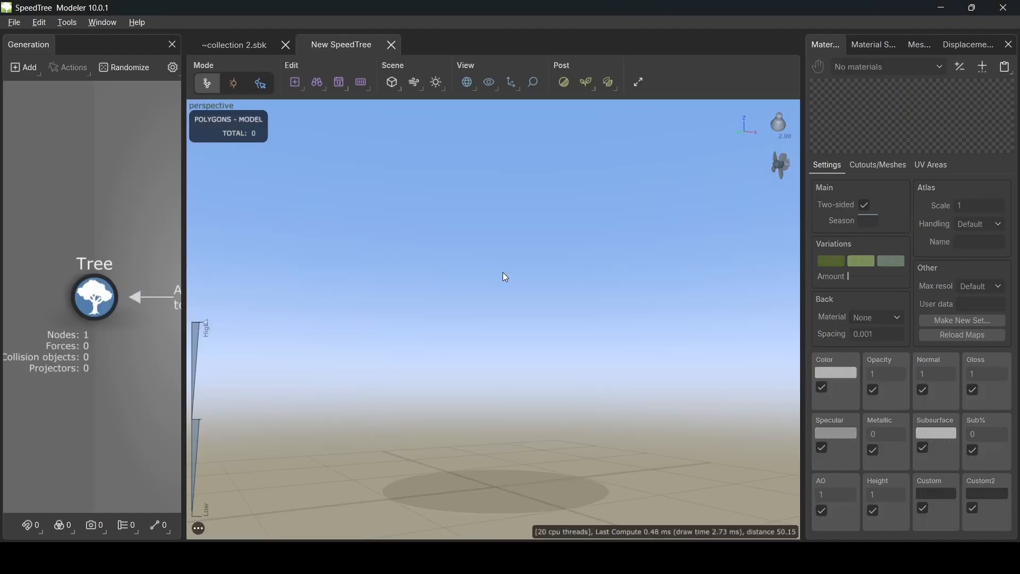
left_click_drag(496, 280, 551, 381)
left_click_drag(507, 335, 548, 359)
scroll(540, 354, "down", 3)
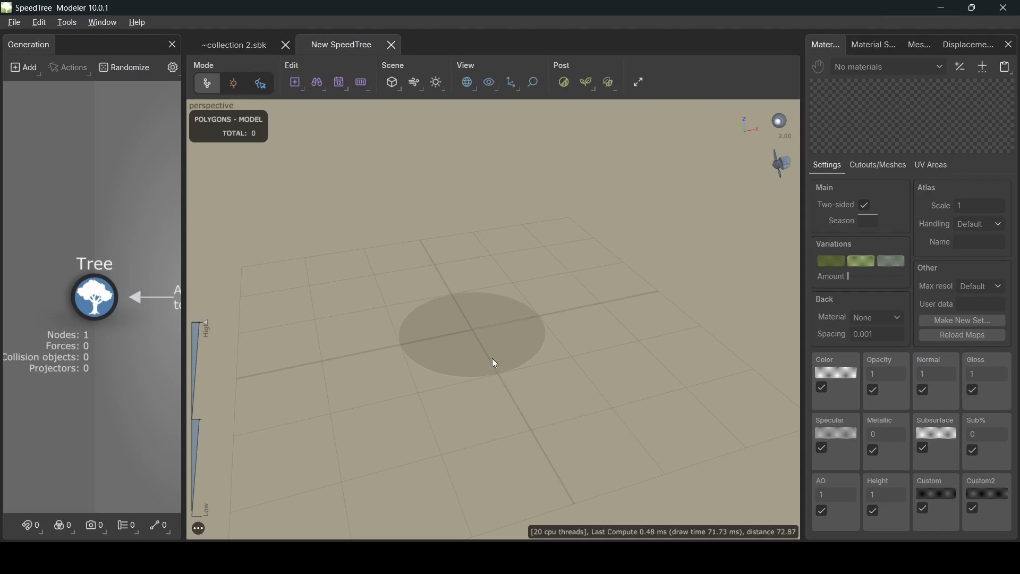
left_click_drag(441, 298, 447, 287)
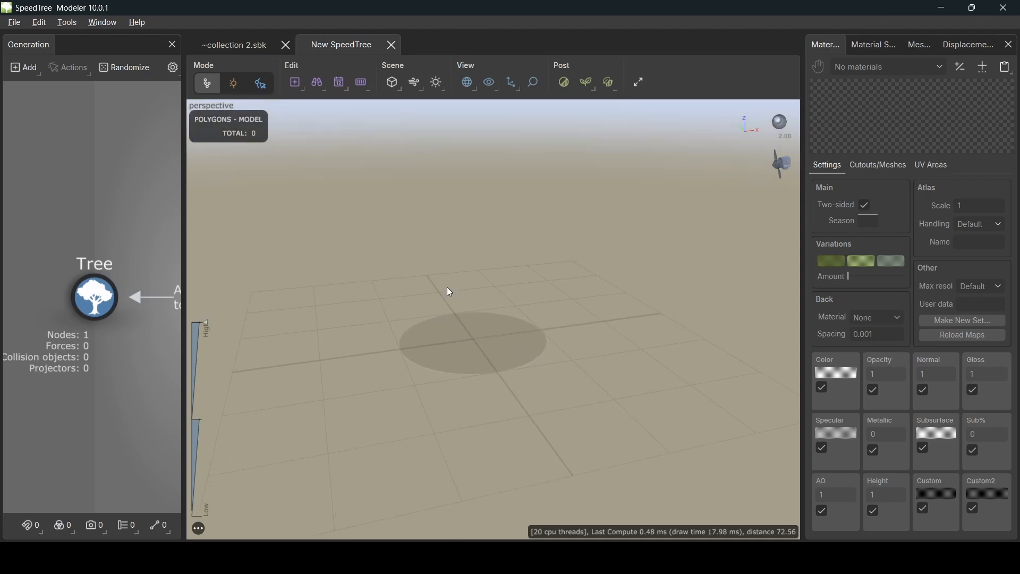
- Go back to collection 2.sbk and orbit and zoom around the rock-and-grass terrain
left_click(233, 43)
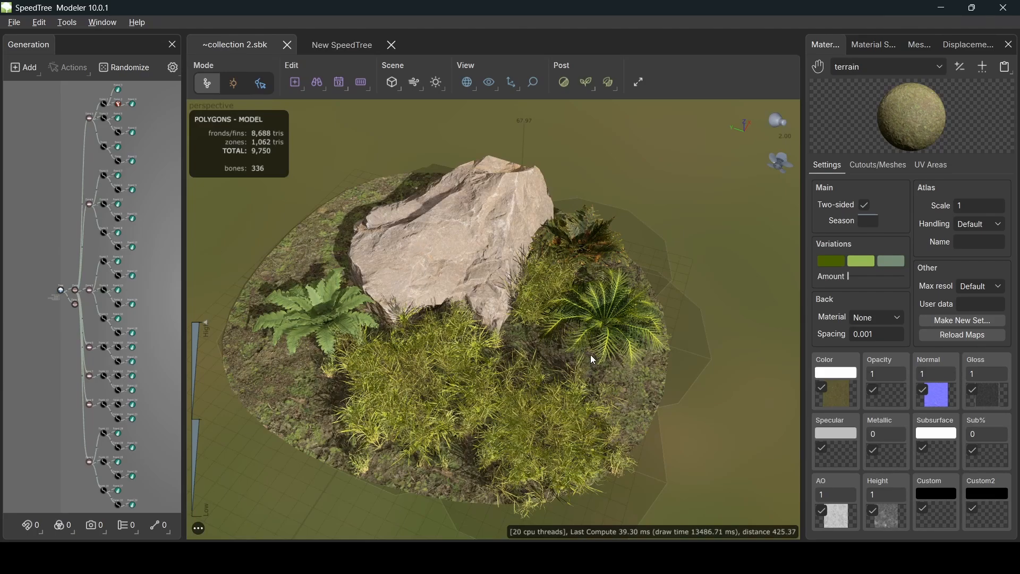
left_click_drag(591, 355, 569, 354)
scroll(512, 375, "up", 3)
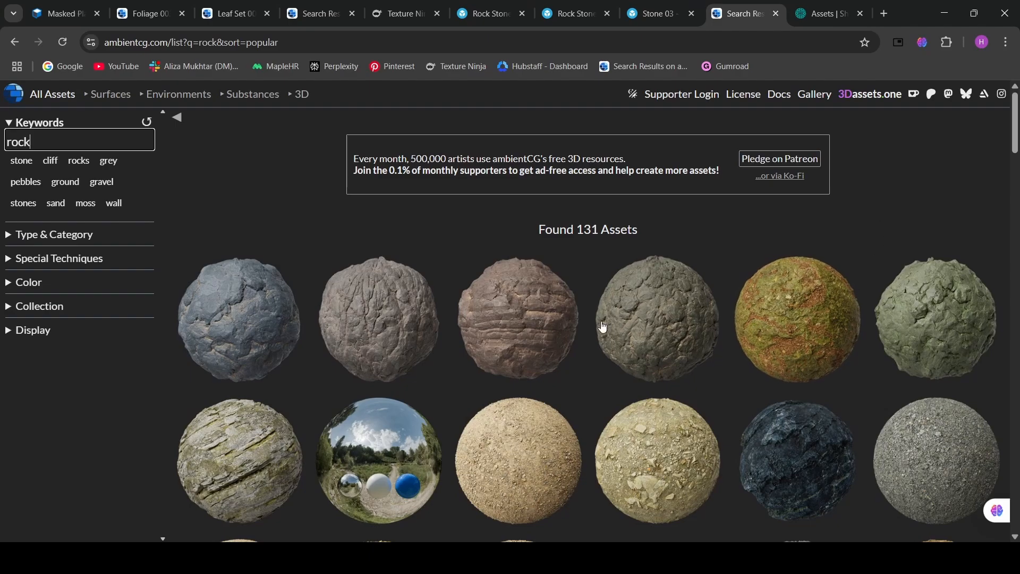
scroll(576, 321, "down", 2)
scroll(577, 321, "down", 2)
scroll(257, 280, "up", 5)
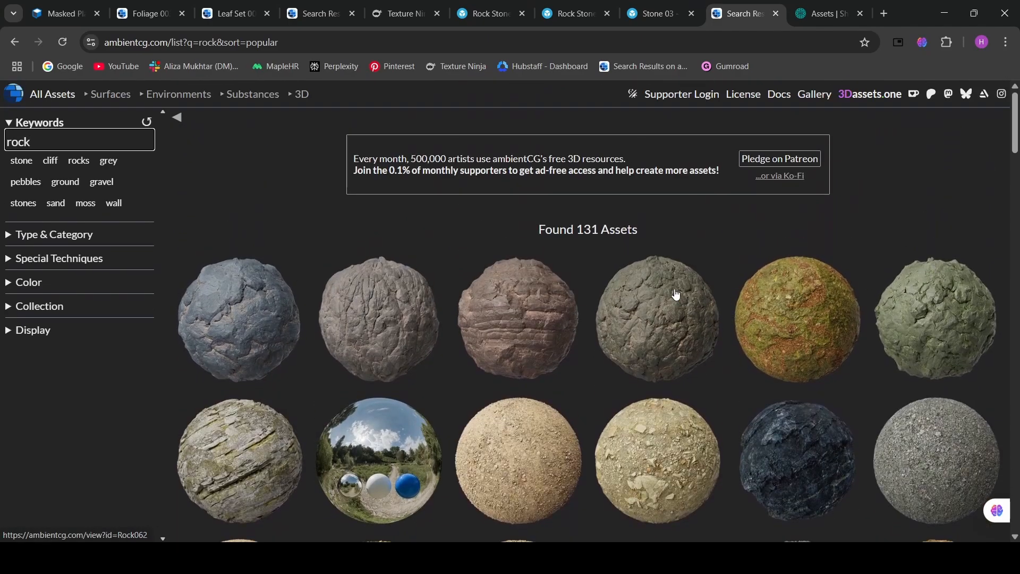
scroll(633, 295, "down", 3)
scroll(634, 295, "up", 2)
scroll(649, 275, "down", 2)
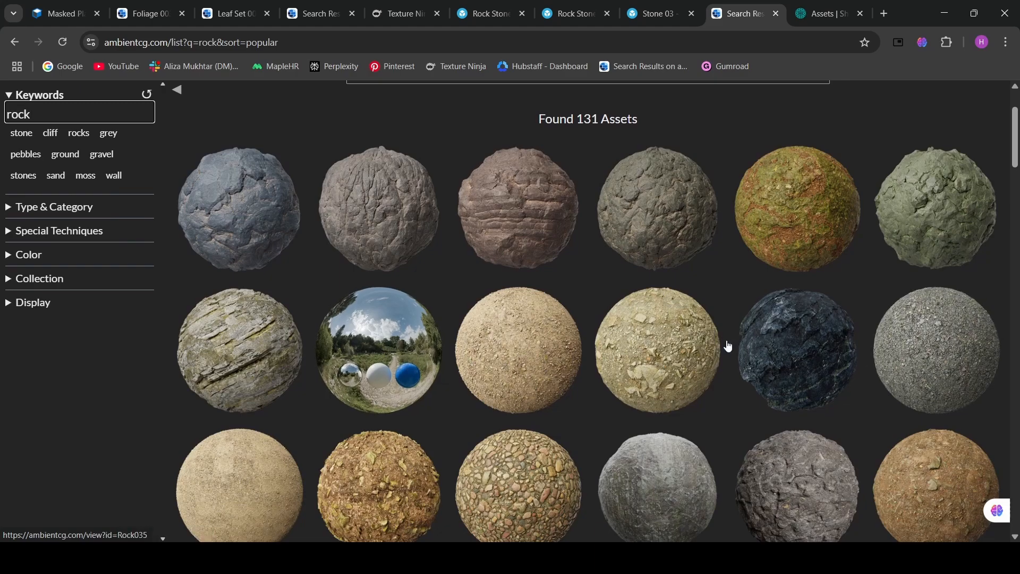
scroll(235, 289, "down", 4)
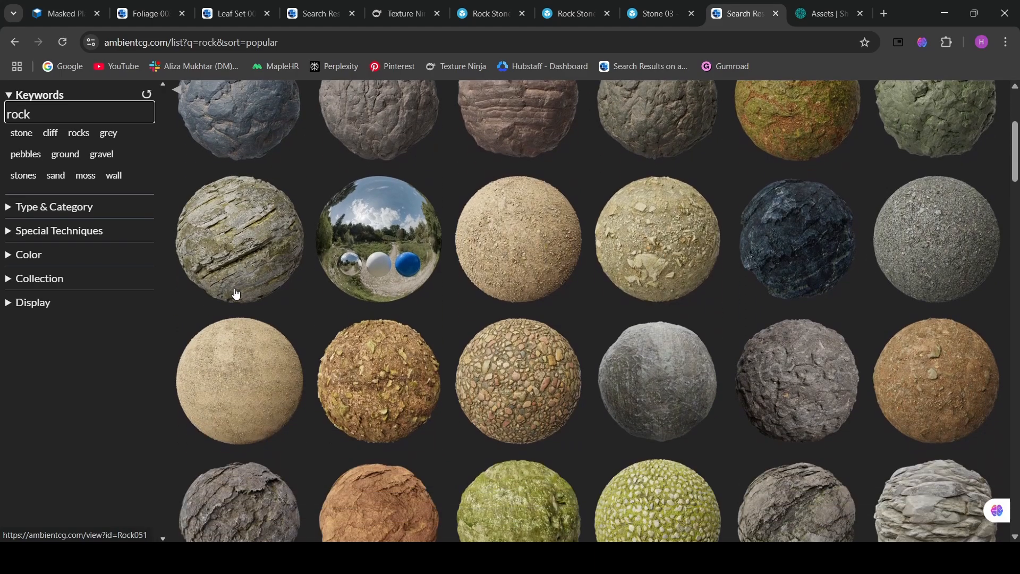
scroll(236, 293, "down", 5)
scroll(238, 293, "up", 10)
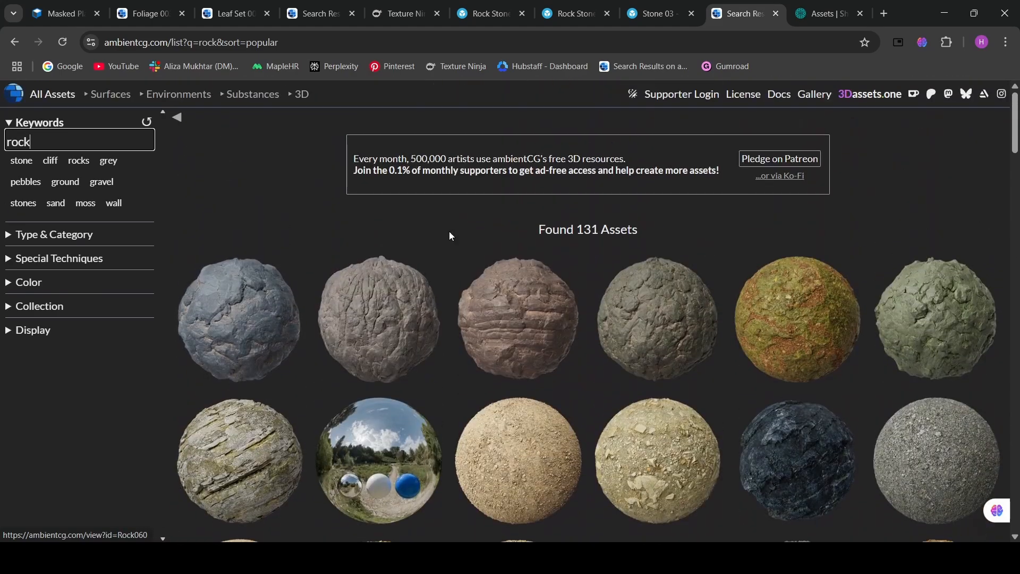
- Open the Stone 03 model page in Sketchfab and orbit the stone
left_click(667, 13)
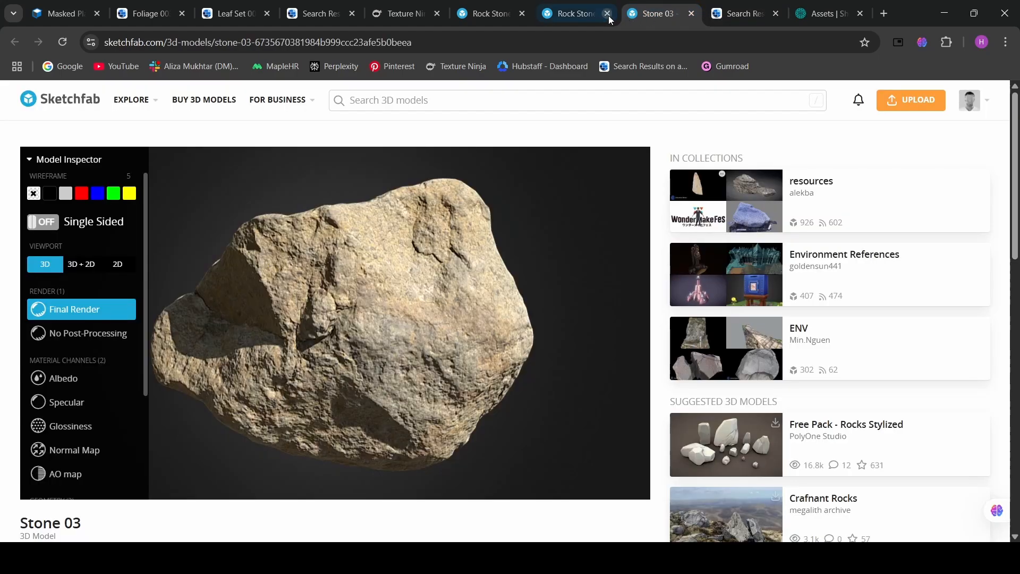
mouse_move(393, 282)
left_mouse_down()
mouse_move(340, 314)
mouse_move(396, 337)
mouse_move(240, 330)
left_mouse_up()
scroll(80, 387, "down", 3)
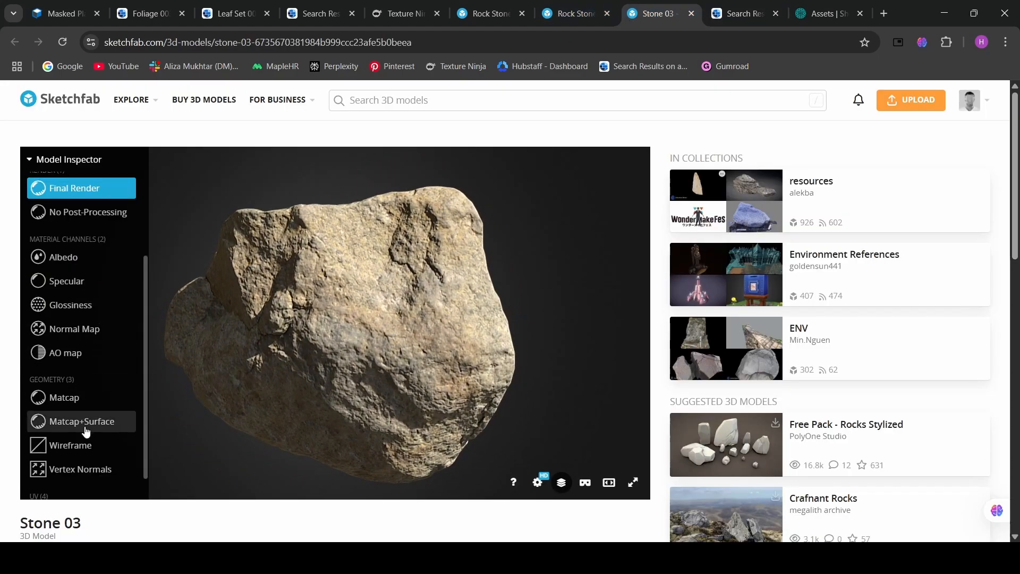
- View Stone 03 as a wireframe, then as a textured Final Render, and bring up Blender
left_click(87, 447)
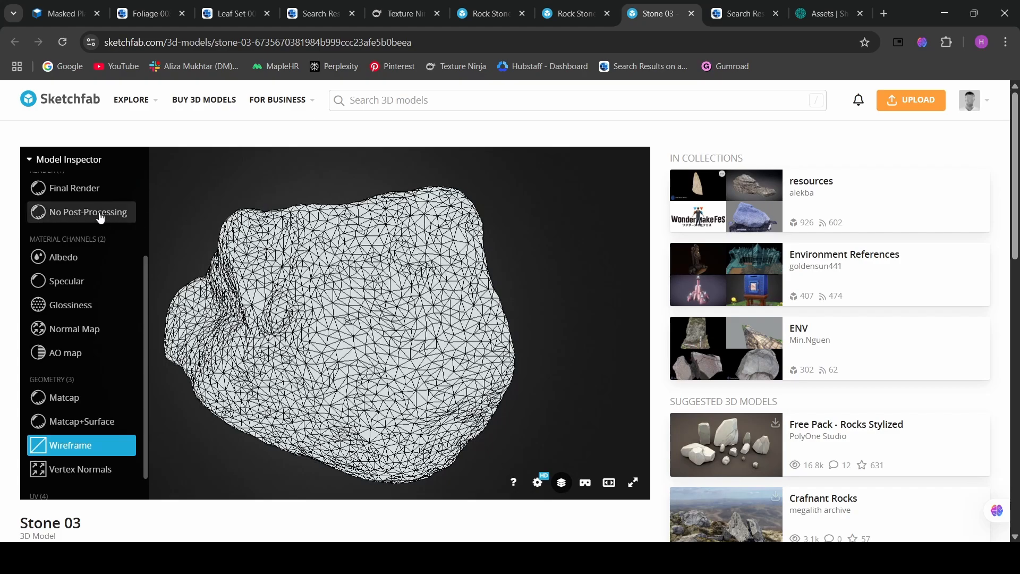
left_click(79, 188)
mouse_move(425, 319)
left_mouse_down()
mouse_move(530, 289)
mouse_move(466, 230)
mouse_move(525, 197)
mouse_move(444, 246)
mouse_move(473, 289)
mouse_move(467, 314)
mouse_move(441, 335)
mouse_move(422, 303)
mouse_move(407, 319)
mouse_move(420, 302)
mouse_move(388, 277)
mouse_move(470, 323)
mouse_move(451, 339)
left_mouse_up()
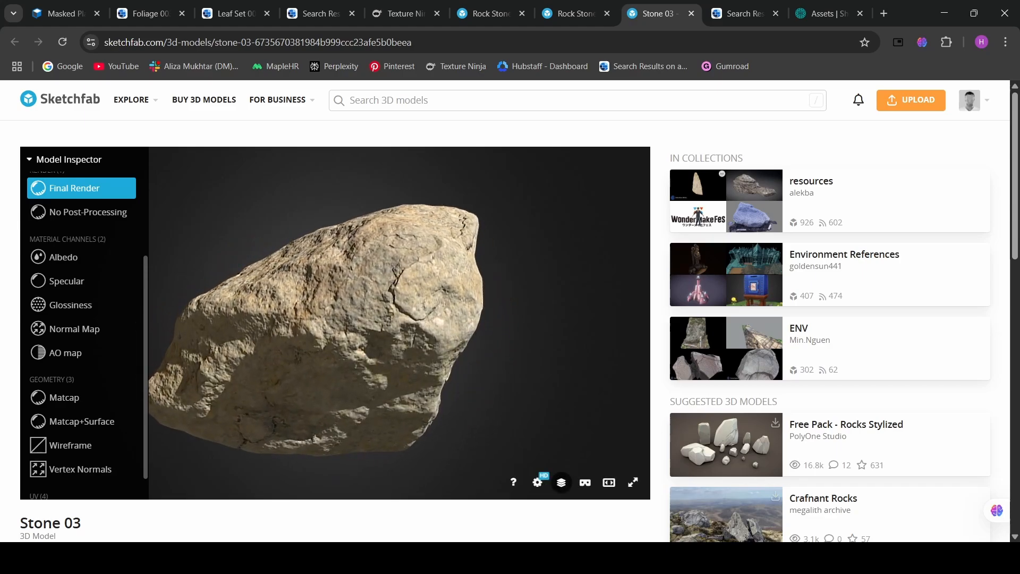
key("alt+Tab")
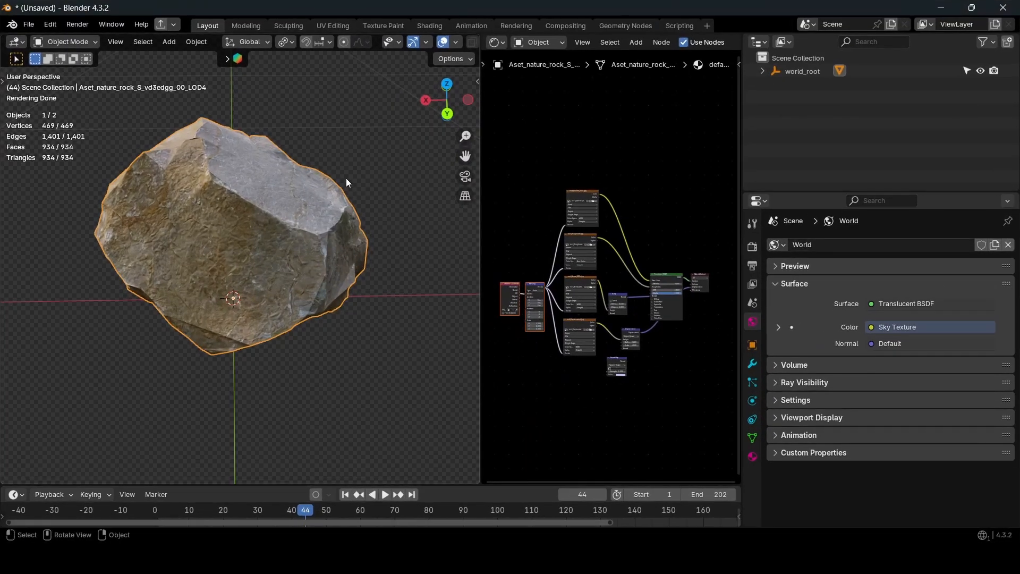
- Deselect and orbit around the rock mesh from two sides, then minimize Blender
left_click(372, 189)
mouse_move(373, 192)
middle_mouse_down()
mouse_move(352, 234)
mouse_move(212, 224)
mouse_move(126, 163)
mouse_move(255, 307)
mouse_move(177, 266)
mouse_move(385, 278)
mouse_move(390, 307)
mouse_move(346, 307)
mouse_move(423, 195)
mouse_move(371, 186)
middle_mouse_up()
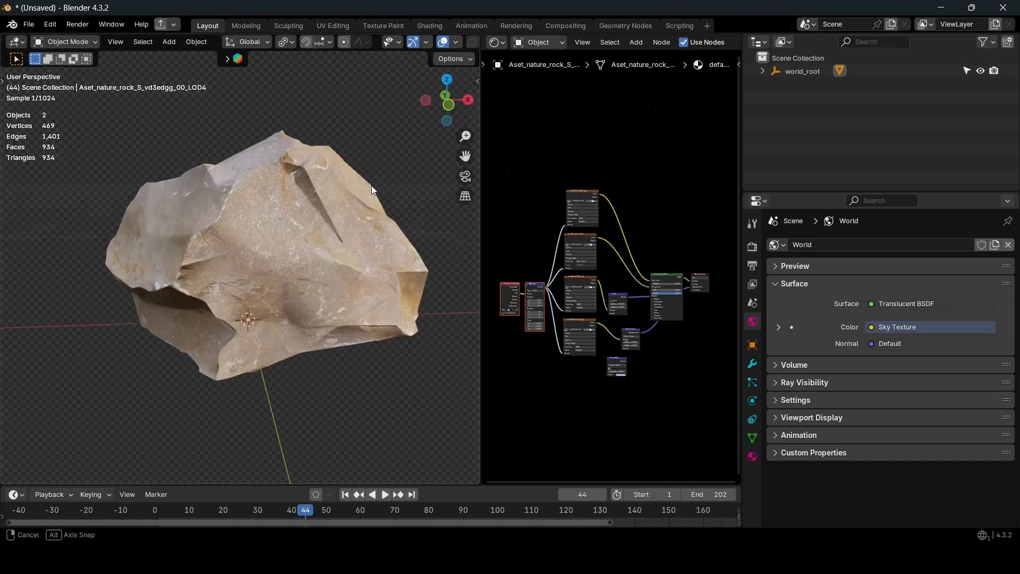
middle_click_drag(256, 218, 298, 212)
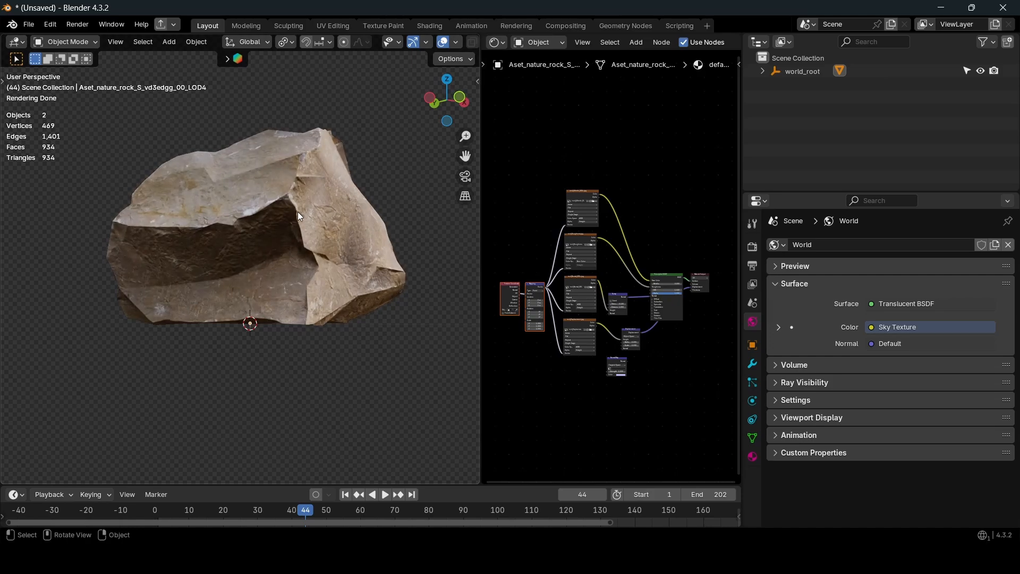
left_click(940, 7)
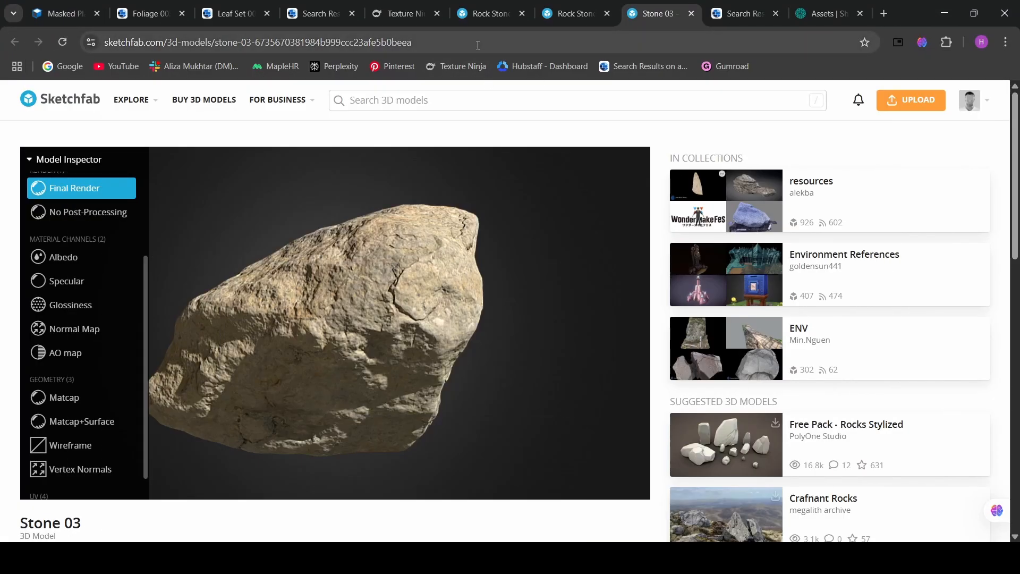
- Scroll through Texture Ninja's Leaves page of masked leaf and foliage textures
left_click(392, 12)
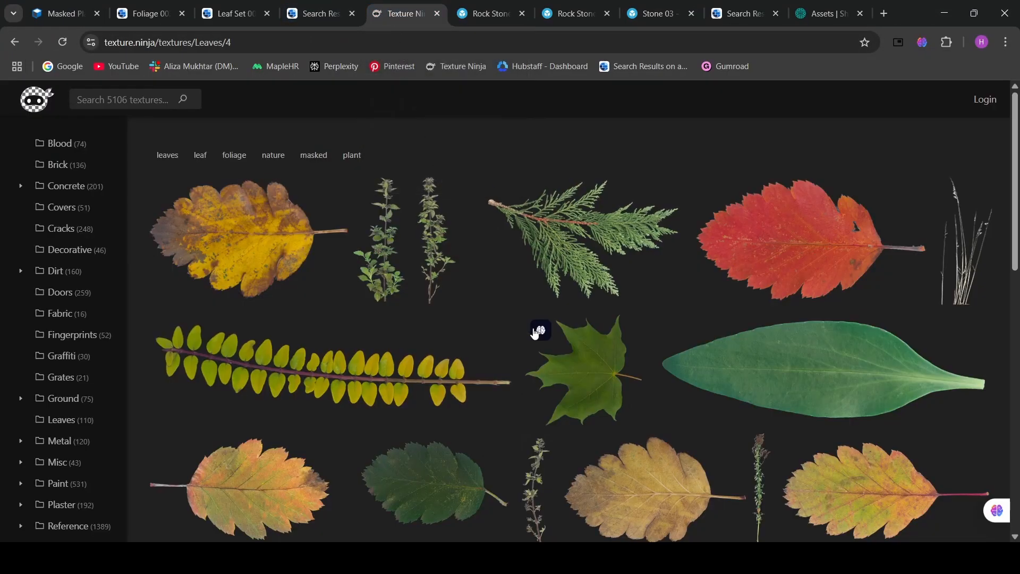
scroll(481, 342, "down", 15)
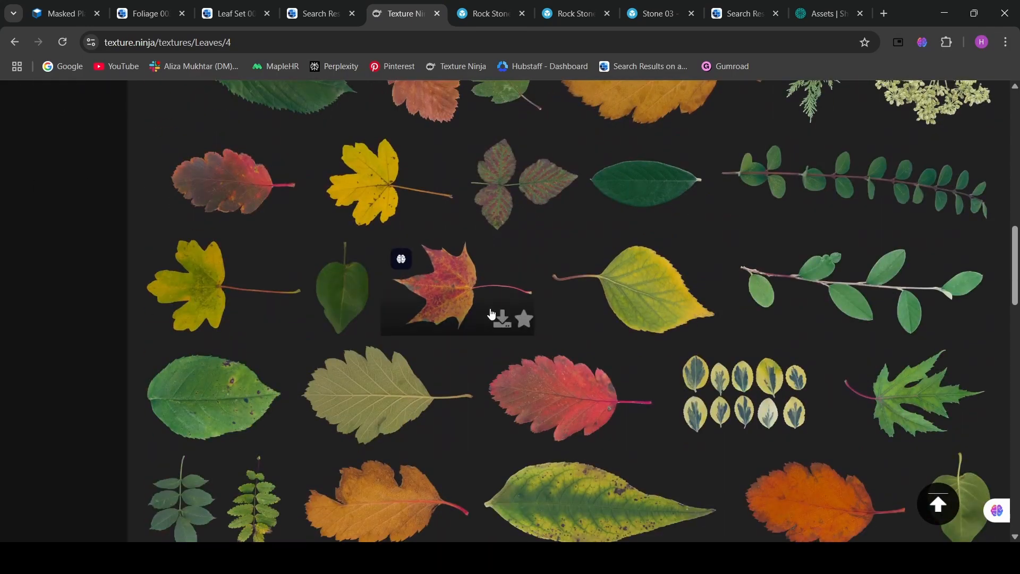
scroll(491, 312, "down", 12)
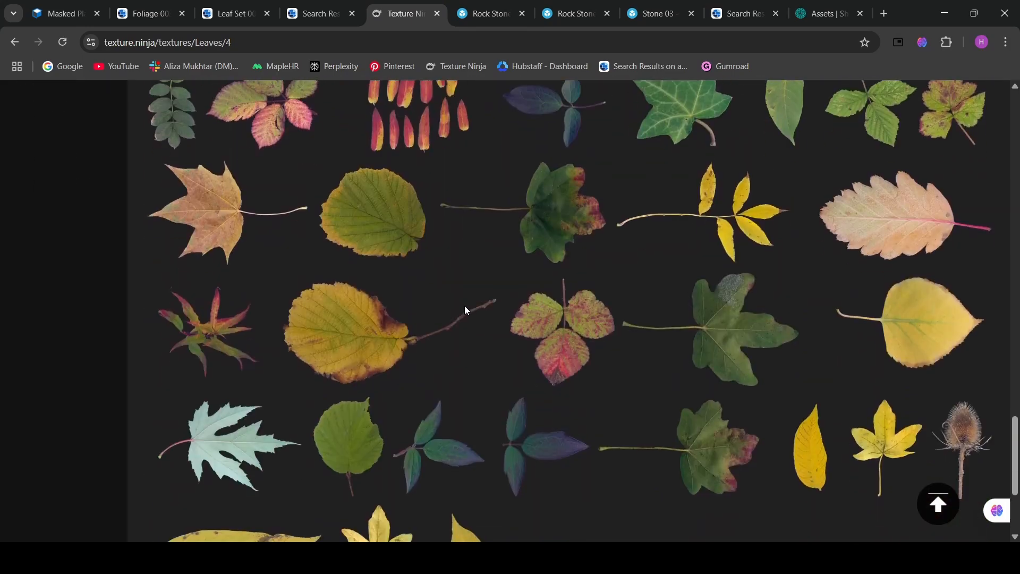
scroll(450, 310, "up", 20)
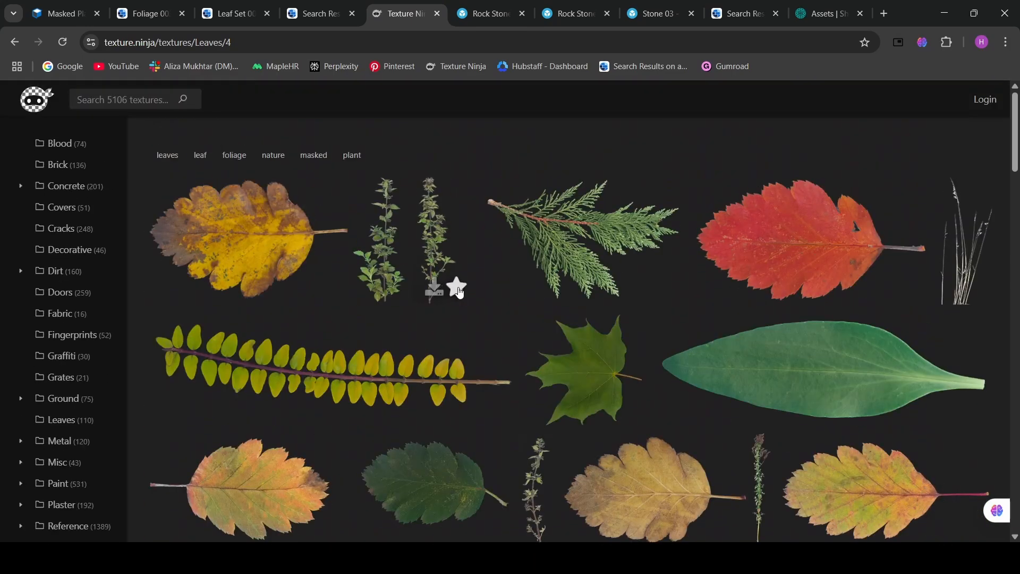
scroll(424, 207, "down", 4)
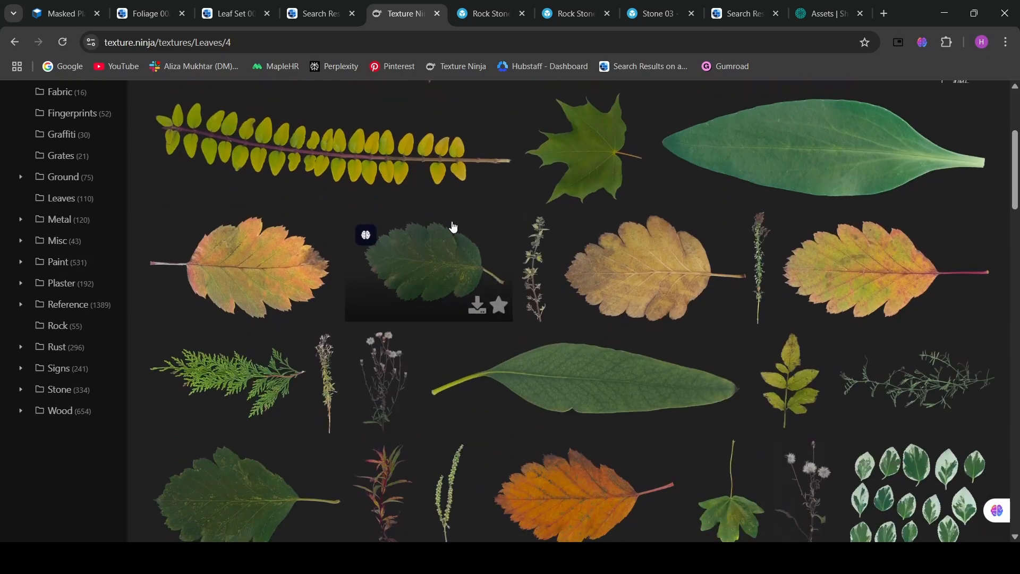
- Scroll the ambientCG grass results, then view the Leaf Set 002 and Foliage 003 pages
left_click(323, 12)
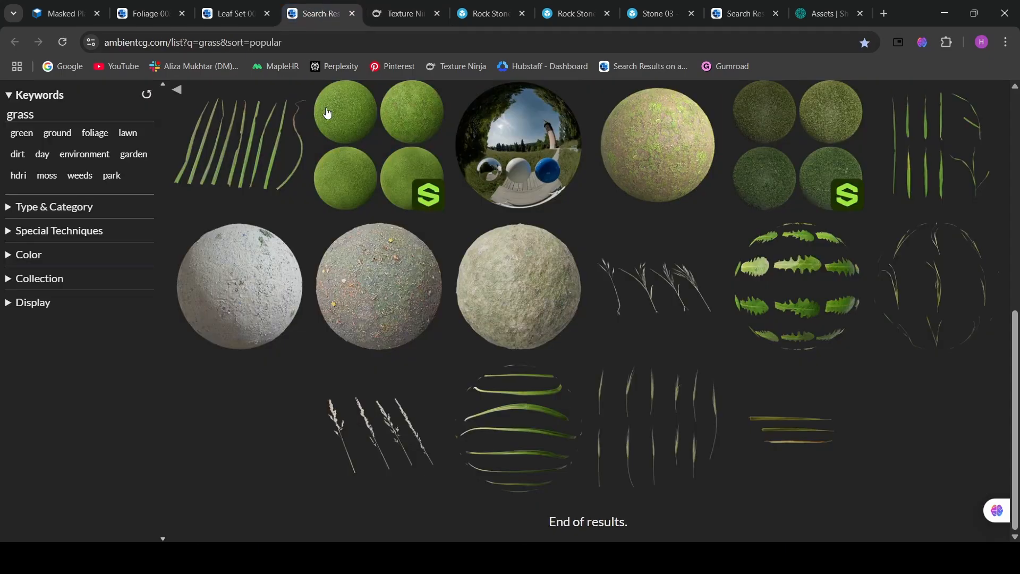
scroll(425, 234, "up", 7)
scroll(415, 220, "down", 8)
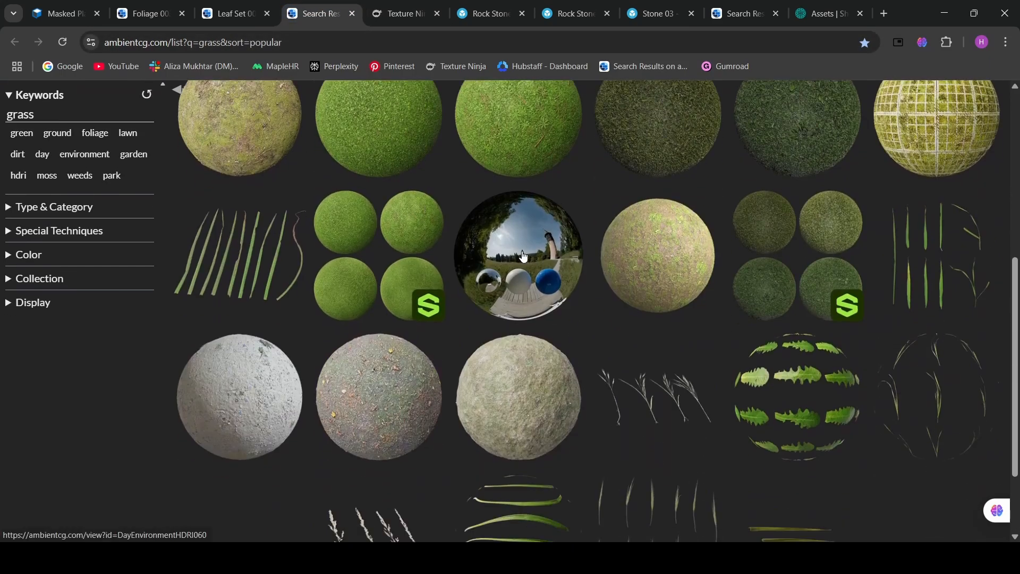
left_click(253, 8)
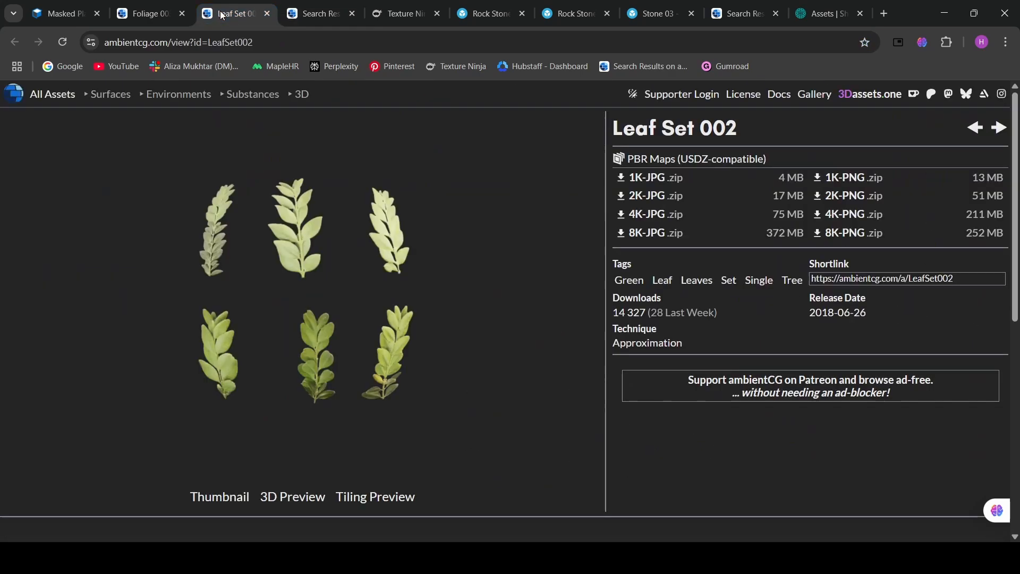
left_click(146, 15)
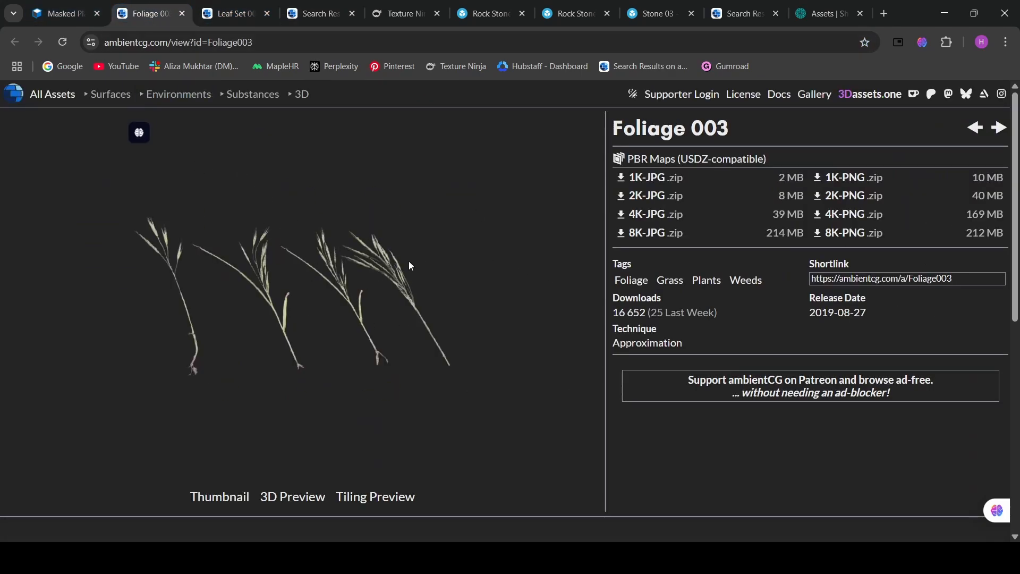
- Scroll up and down through the masked plant thumbnails on textures.com's Plants page
left_click(61, 14)
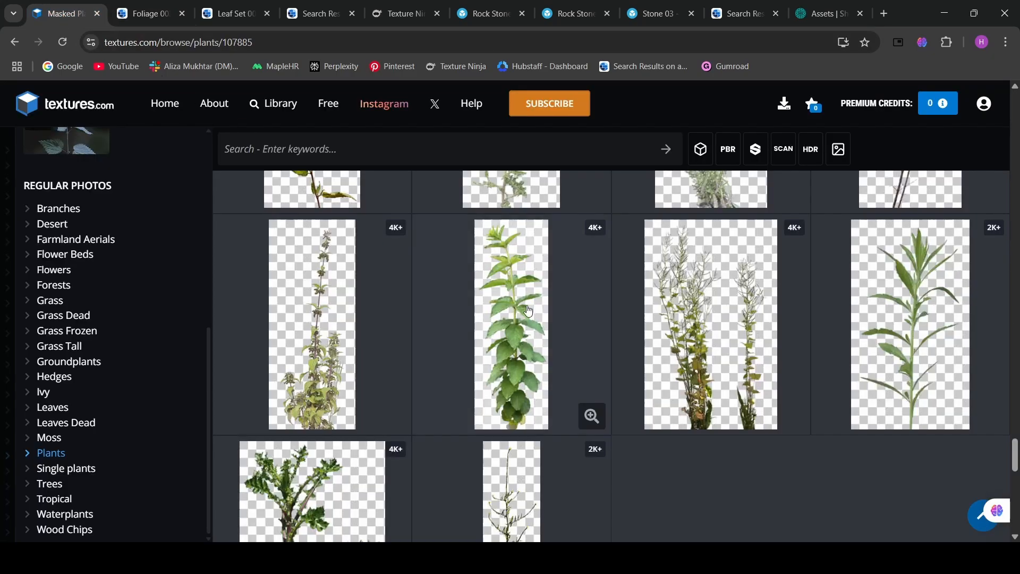
scroll(613, 331, "up", 10)
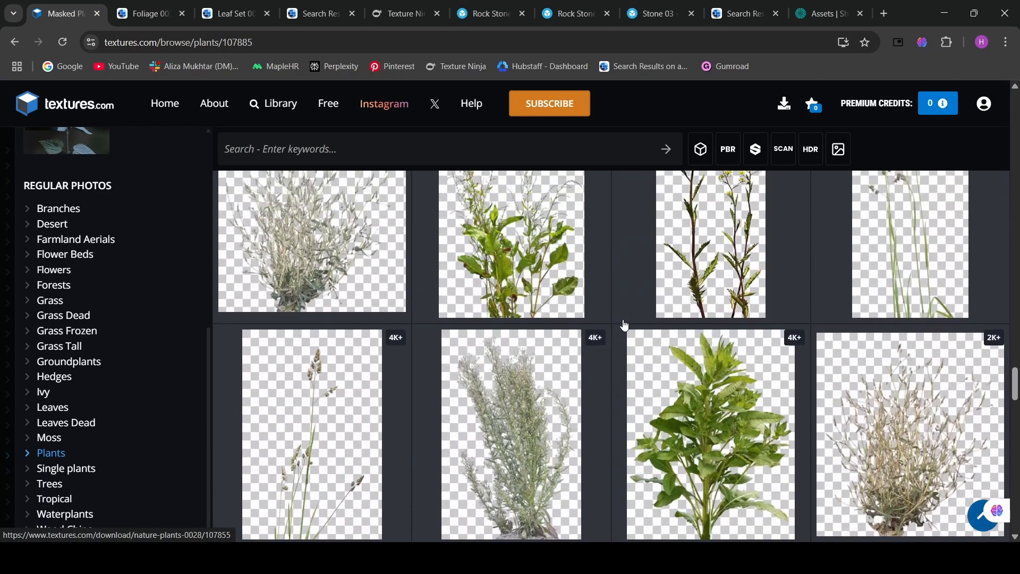
scroll(632, 303, "up", 5)
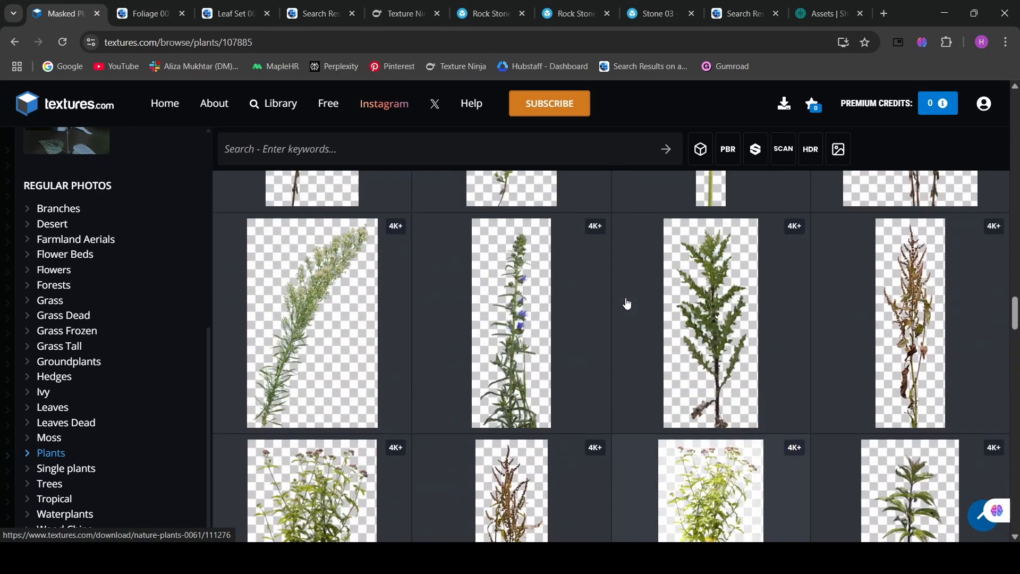
scroll(627, 302, "down", 5)
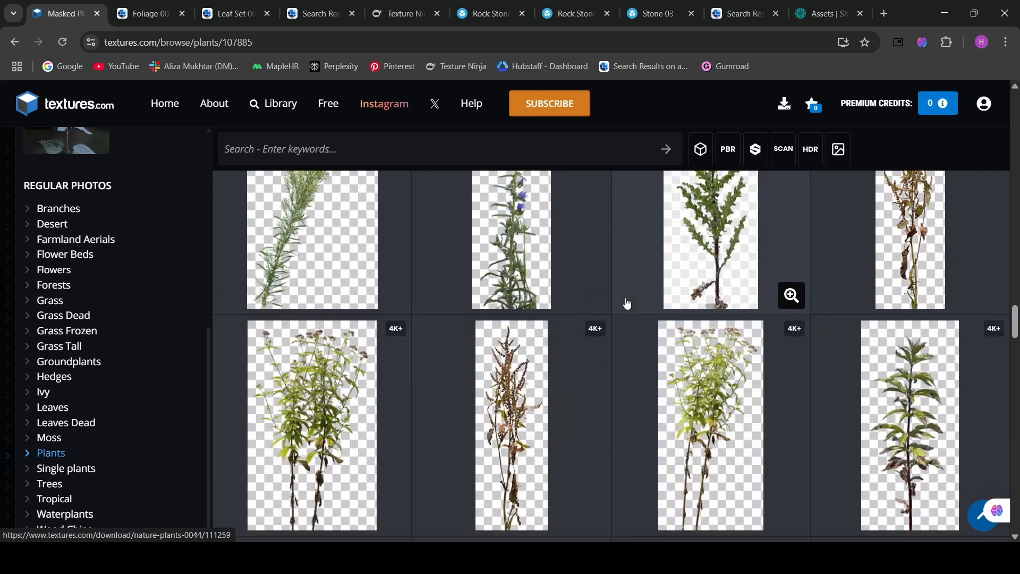
scroll(627, 303, "down", 10)
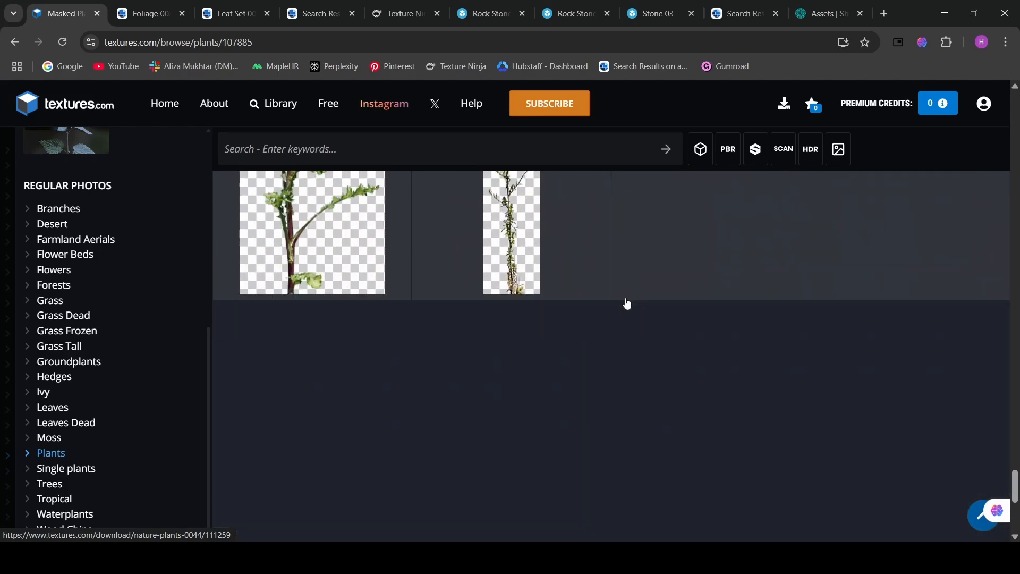
scroll(611, 308, "up", 7)
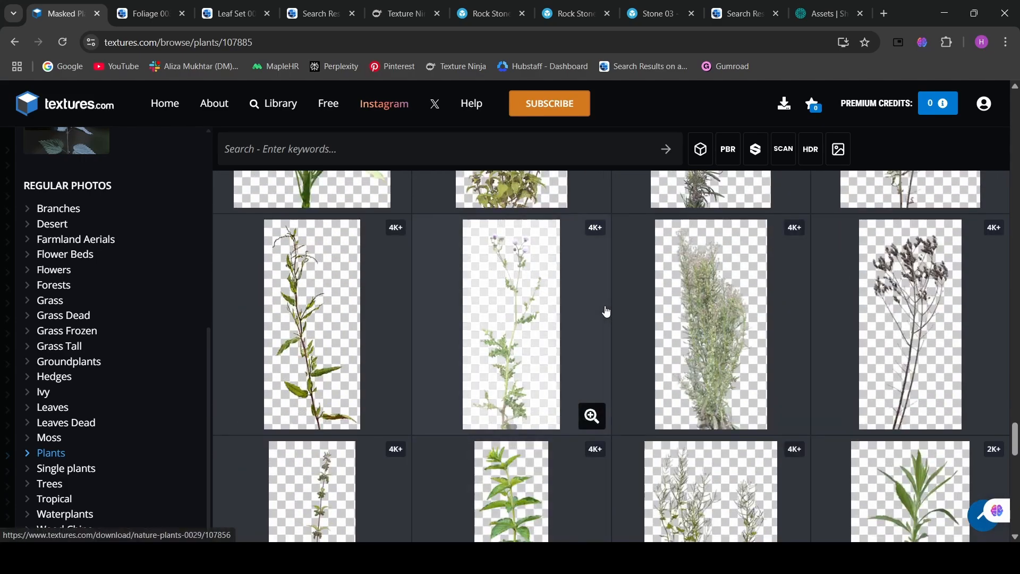
scroll(606, 311, "up", 10)
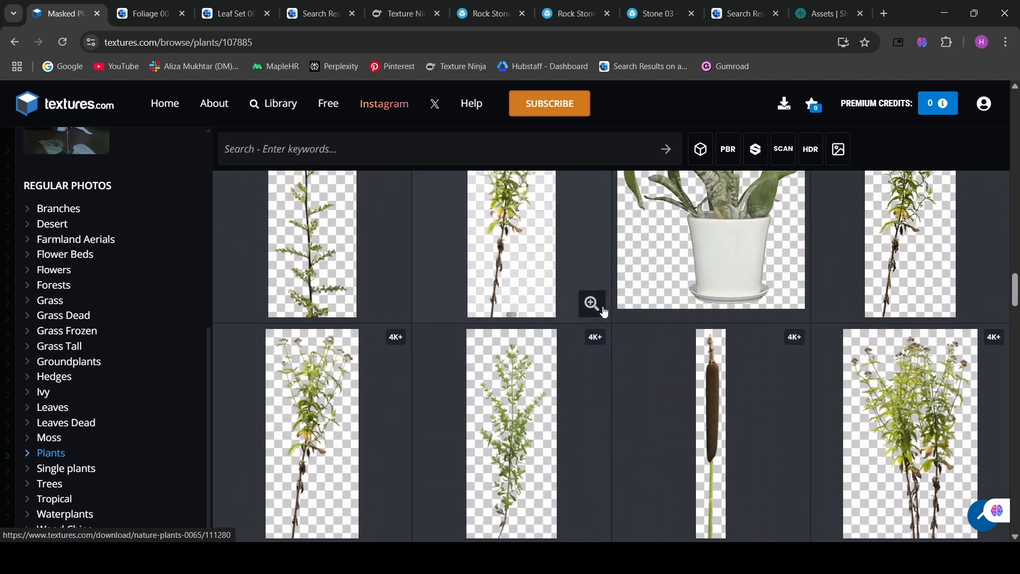
scroll(604, 312, "up", 10)
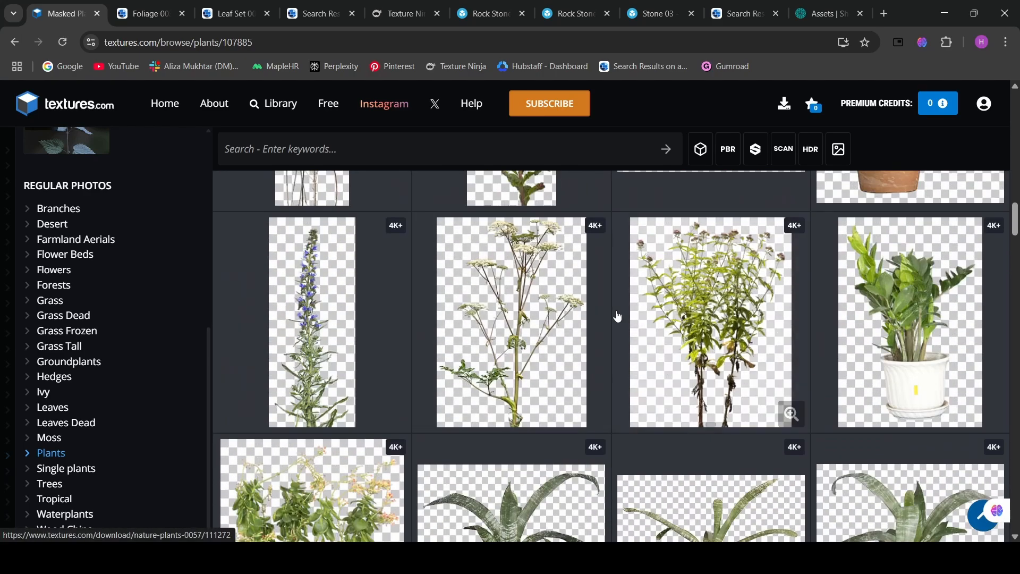
scroll(654, 319, "up", 4)
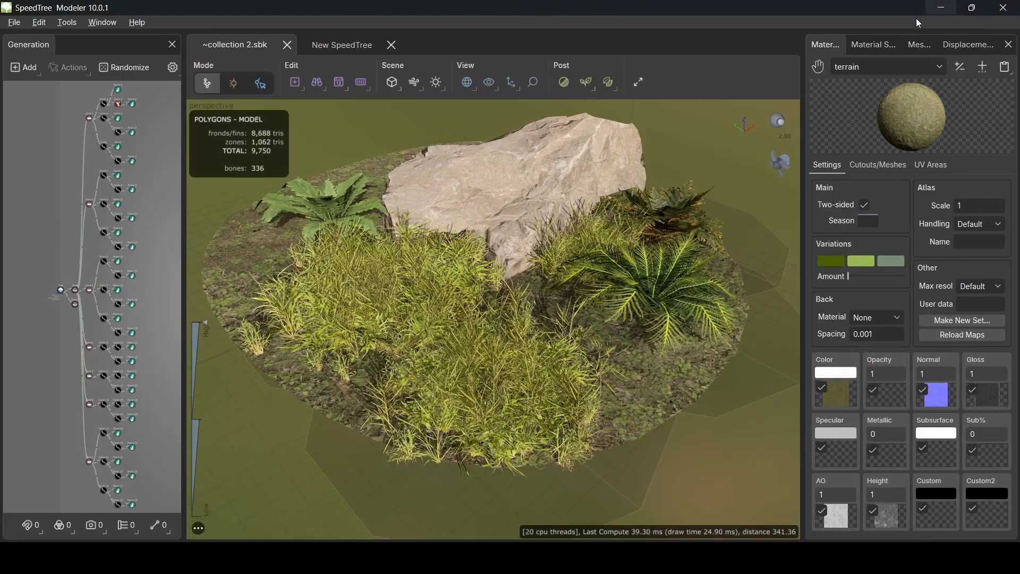
- Switch to the blank New SpeedTree document and dock the Properties panel via Window > Properties
left_click_drag(510, 295, 400, 232)
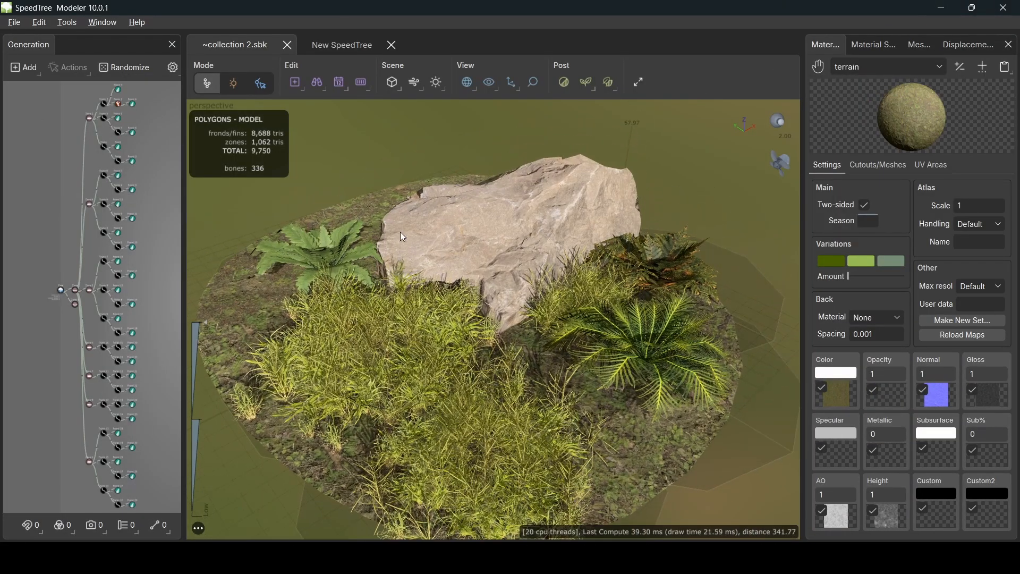
left_click(355, 48)
left_click(94, 25)
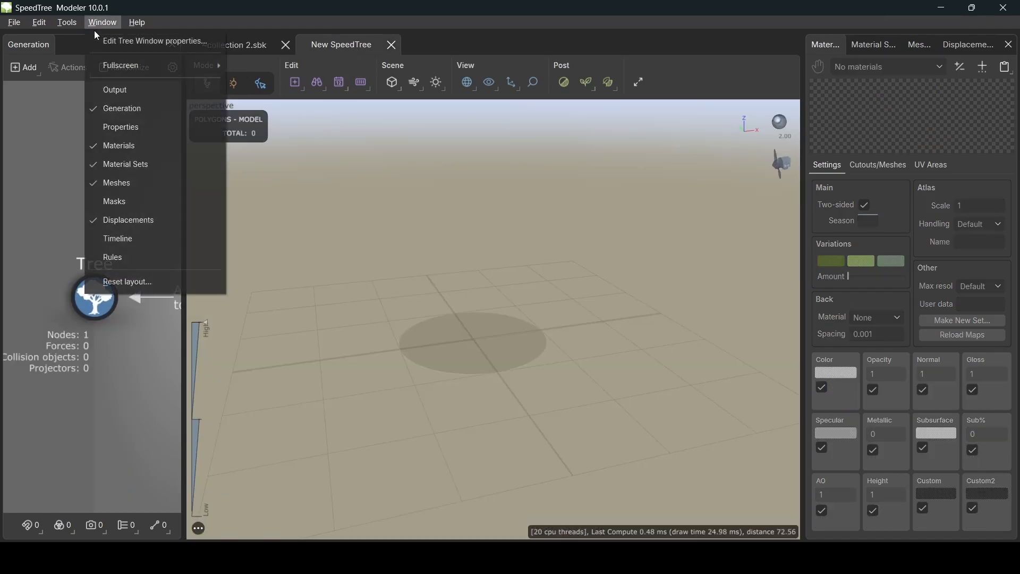
left_click(136, 127)
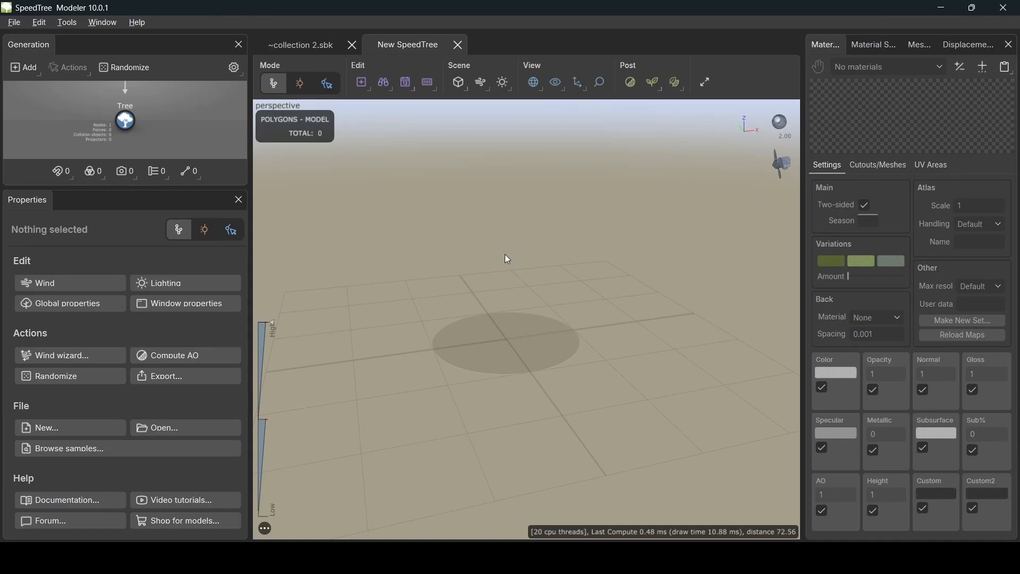
- Add a Zone generator under the Tree node via Add geometry to selected > Zone
mouse_move(439, 270)
left_mouse_down()
mouse_move(446, 311)
mouse_move(457, 292)
mouse_move(449, 272)
left_mouse_up()
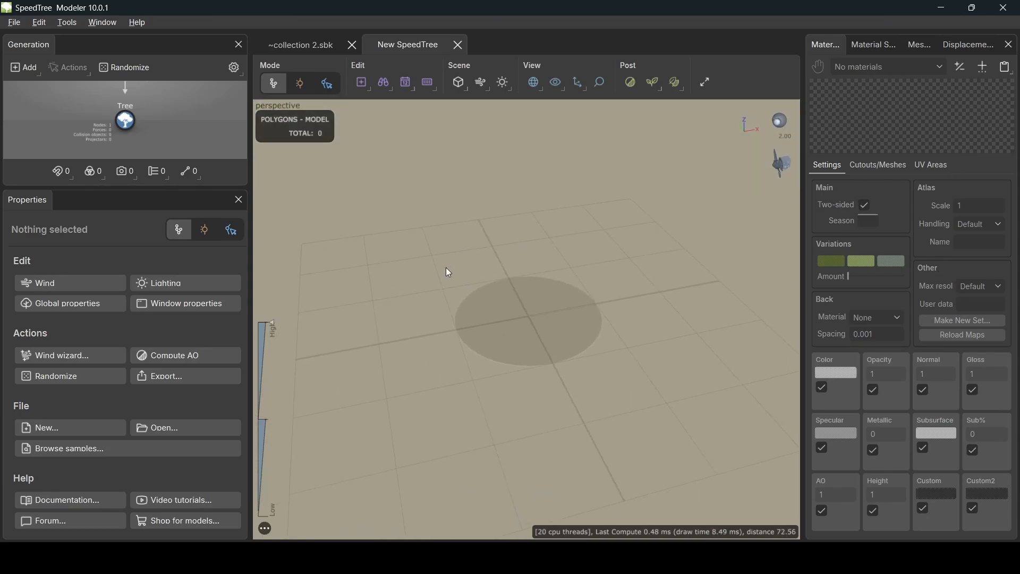
right_click(125, 127)
mouse_move(233, 13)
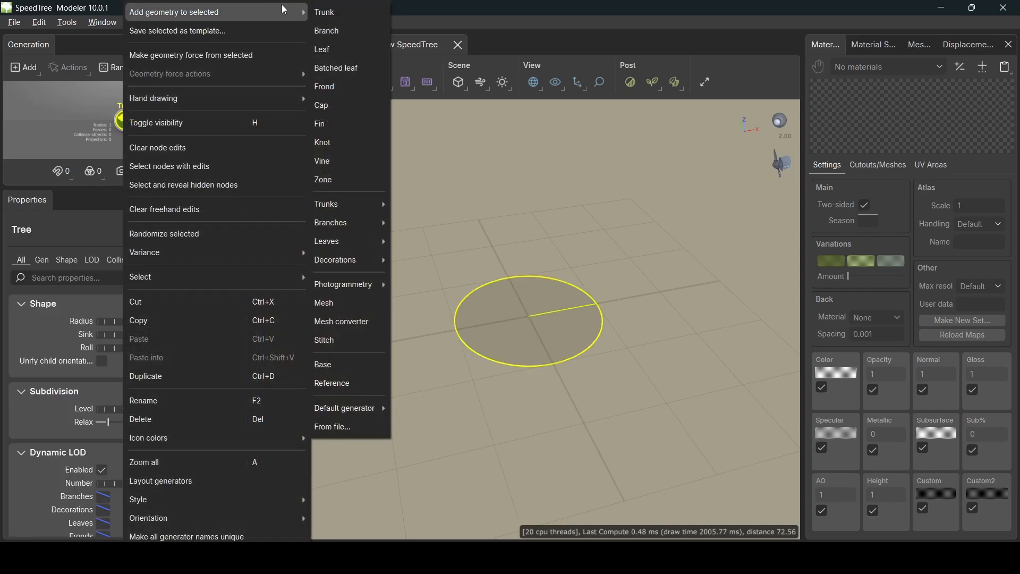
left_click(340, 180)
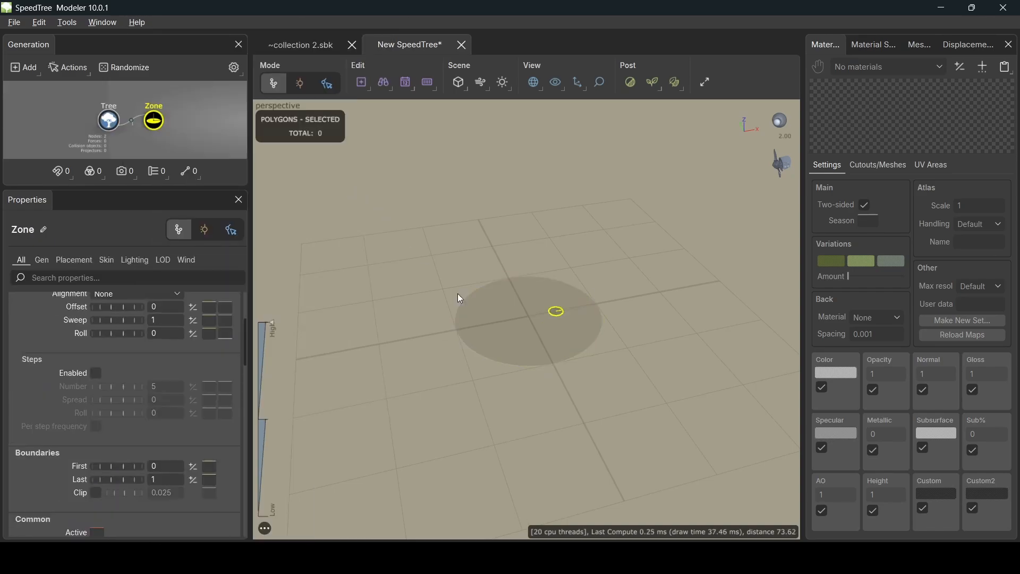
scroll(550, 338, "up", 5)
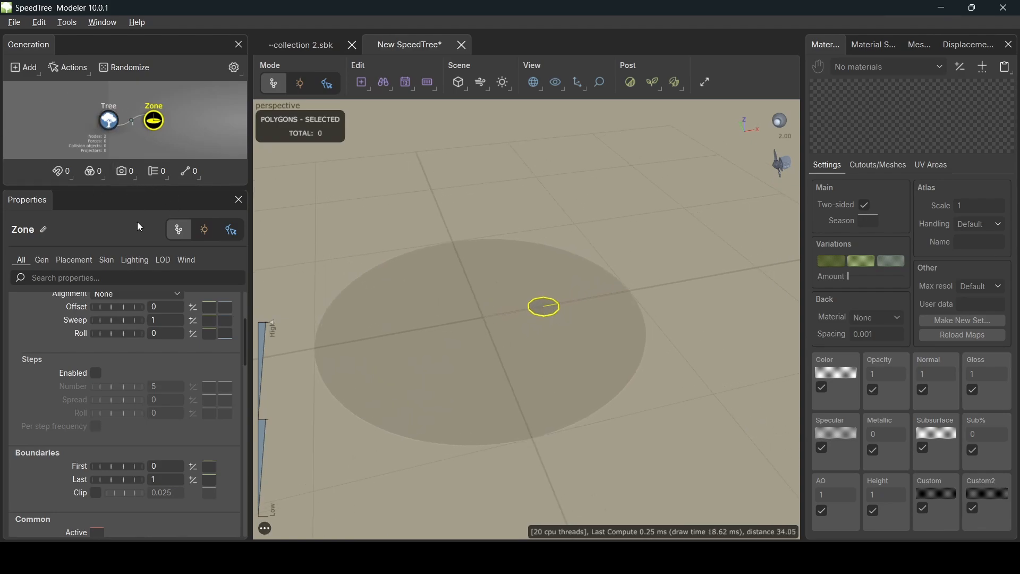
- Tick Meshes Enable on the zone's Skin tab
left_click(84, 261)
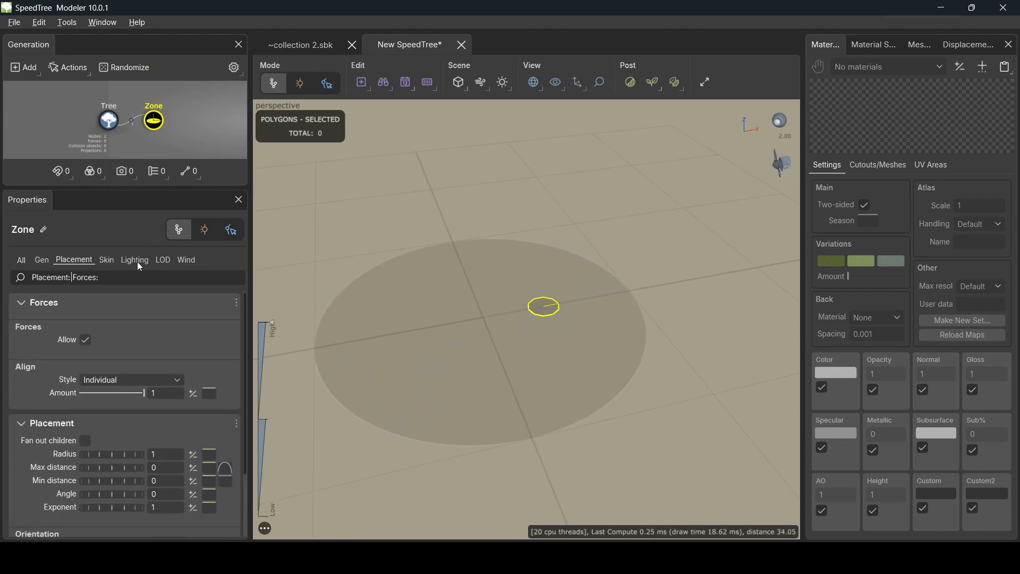
left_click(137, 261)
left_click(113, 262)
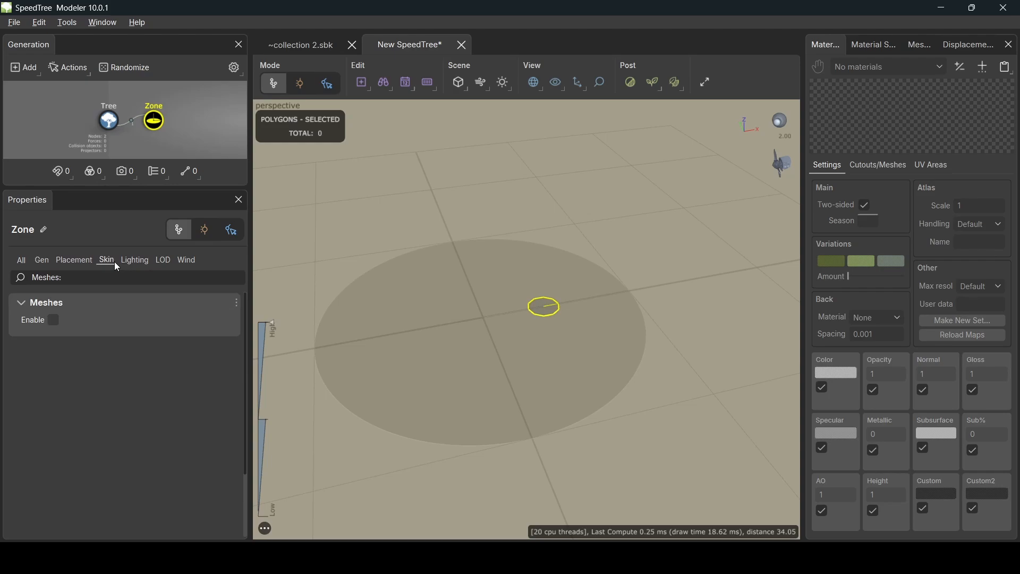
left_click(54, 320)
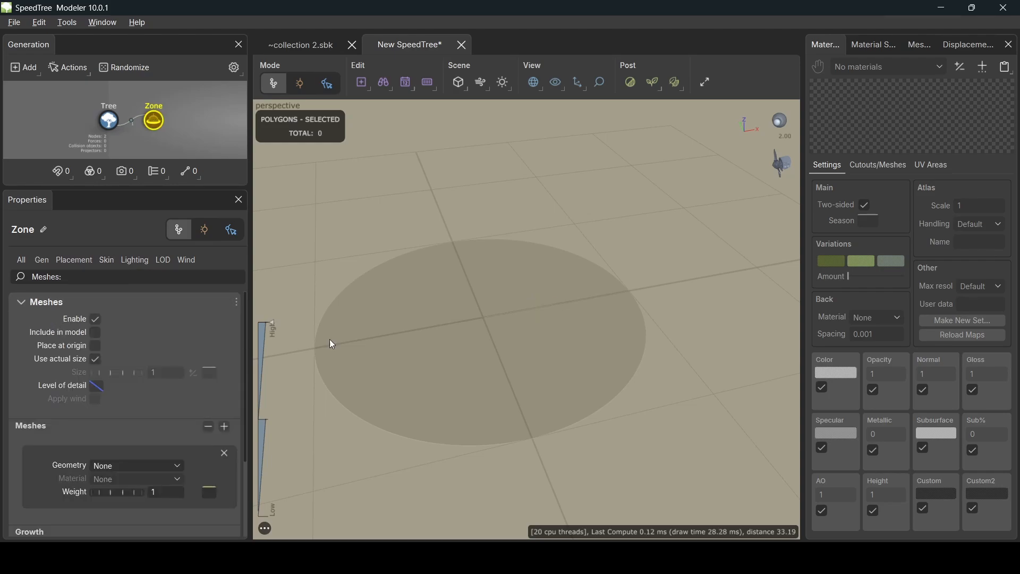
- Add terrain.fbx to the Meshes list as a new mesh asset named terrain
left_click(923, 46)
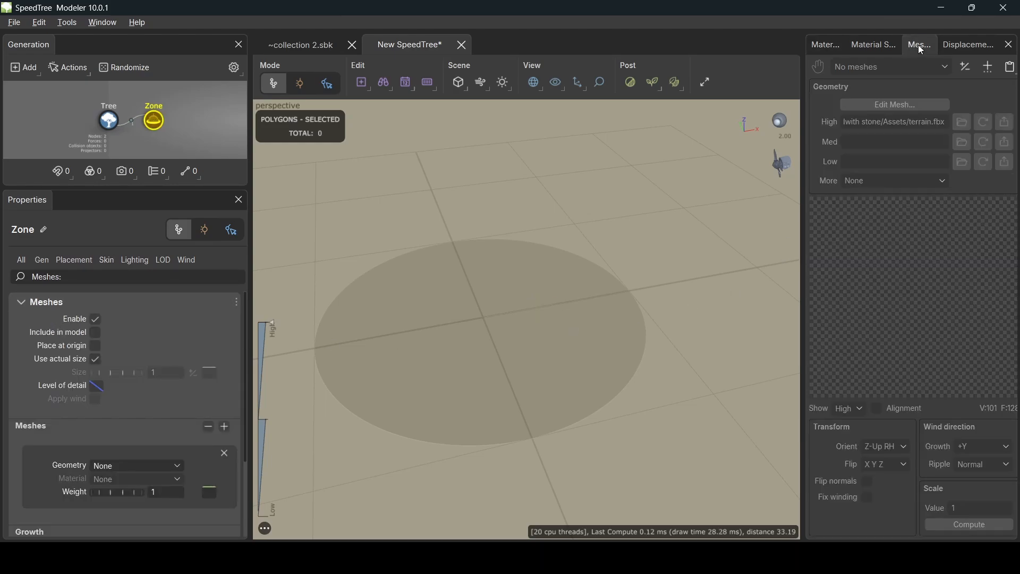
left_click(989, 68)
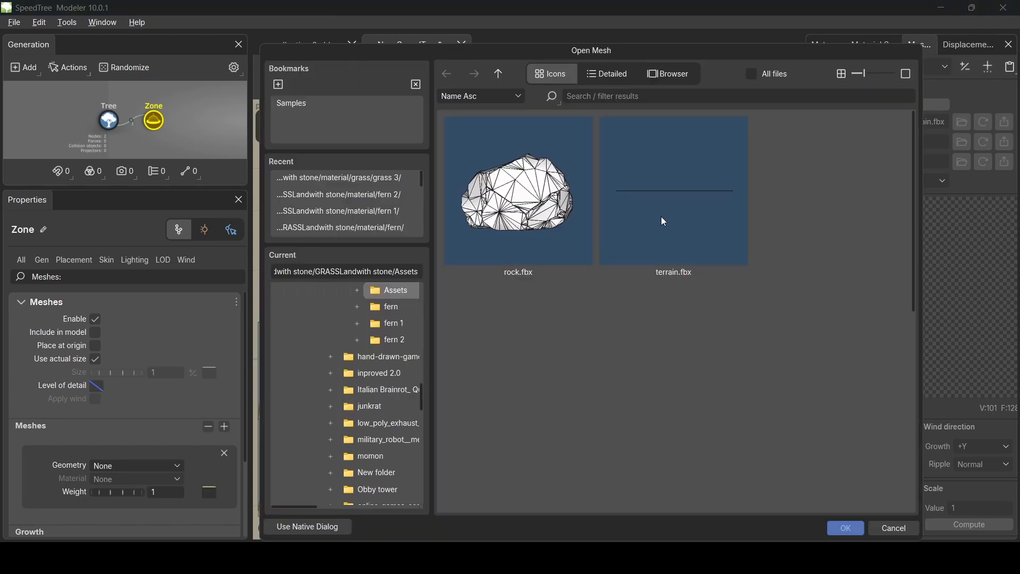
left_click(684, 200)
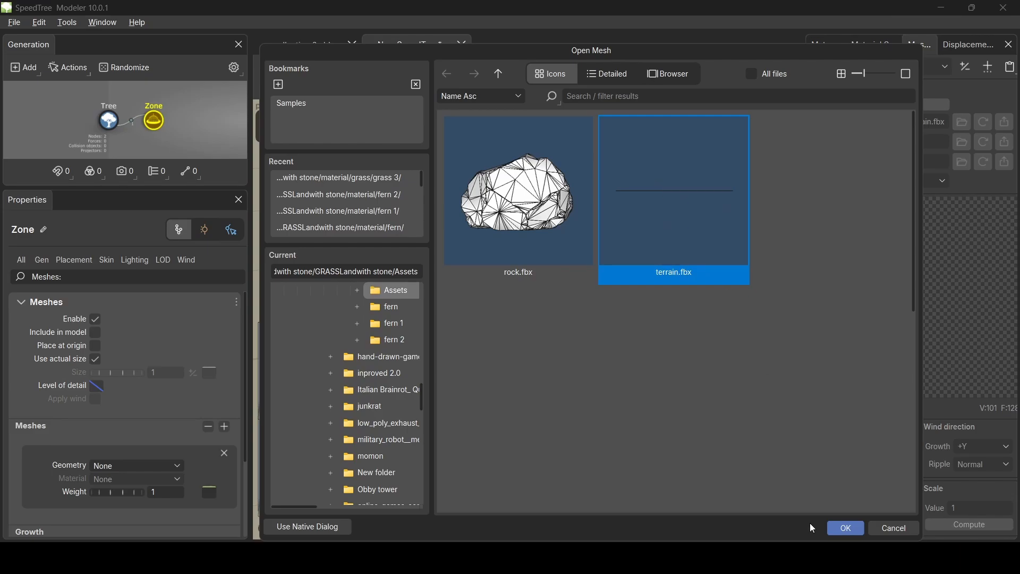
left_click(846, 530)
left_click_drag(552, 328, 544, 349)
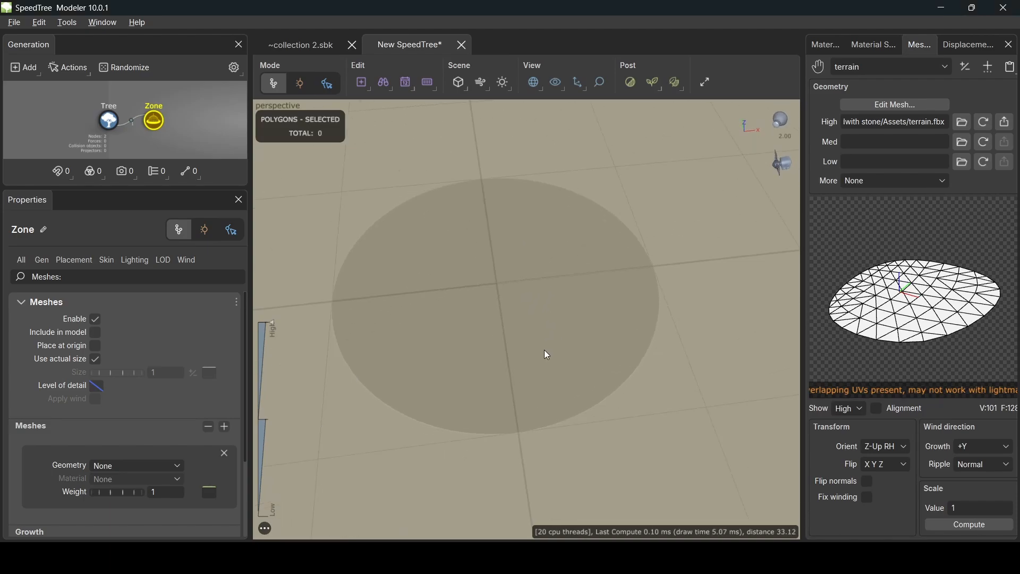
- Create a new material from terrain_Albedo.jpg in the terrain textures folder
left_click(827, 47)
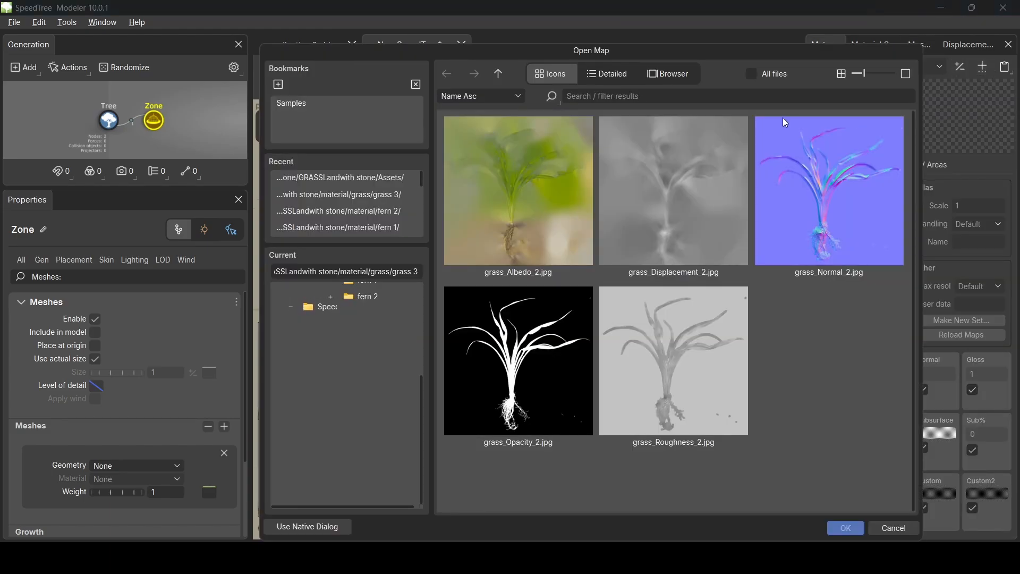
left_click(988, 67)
left_click(499, 74)
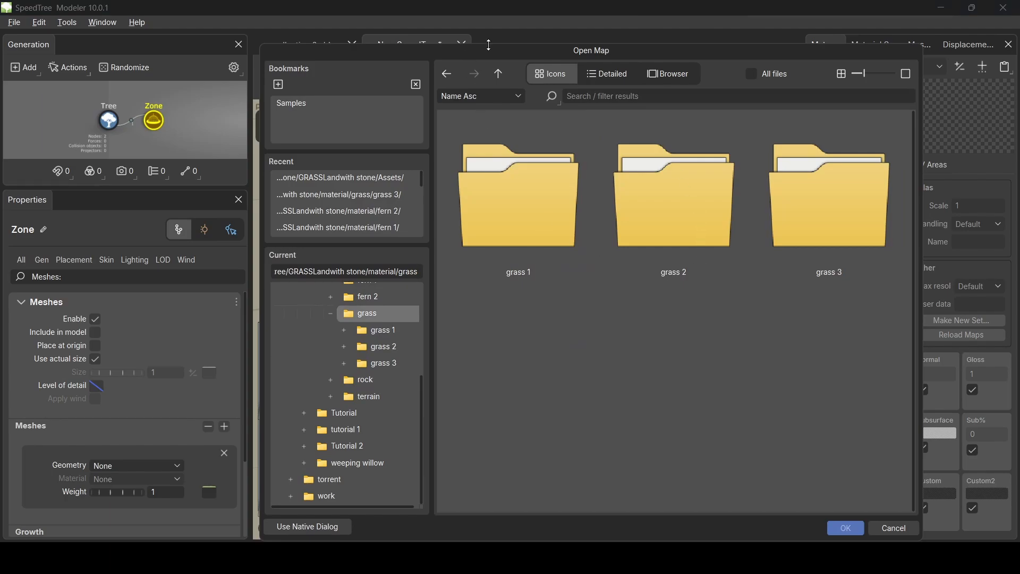
left_click(500, 74)
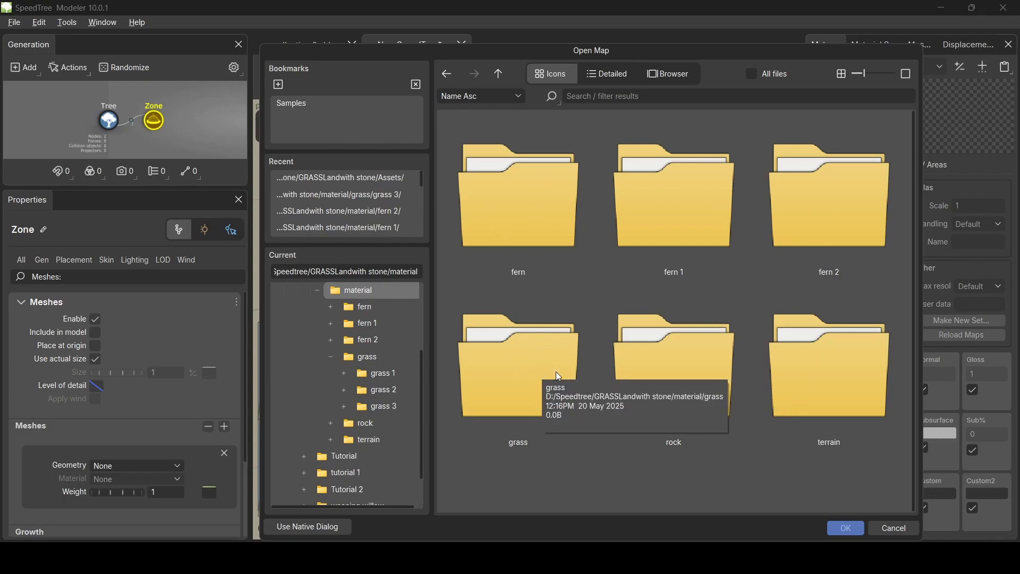
double_click(793, 376)
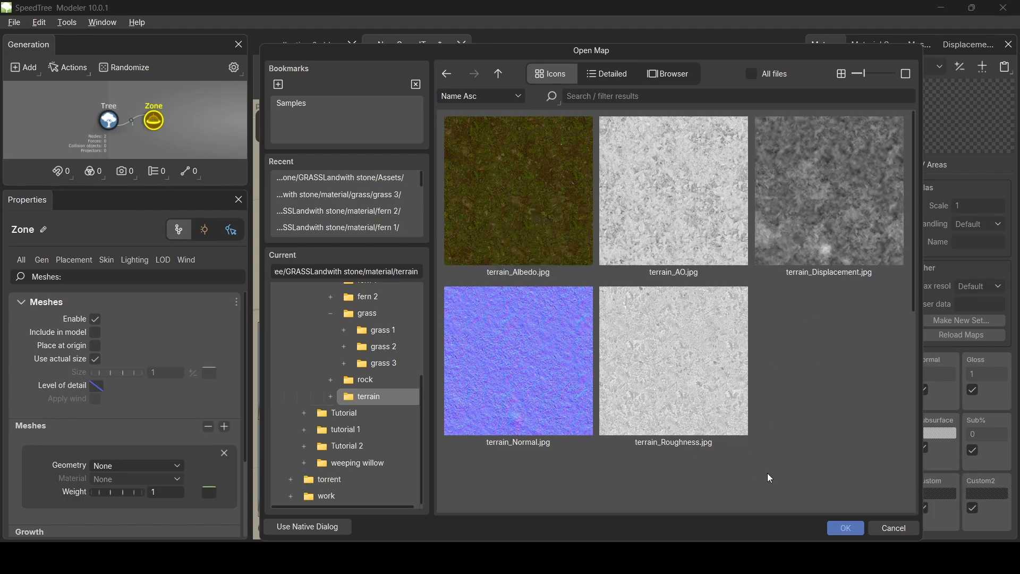
left_click(566, 219)
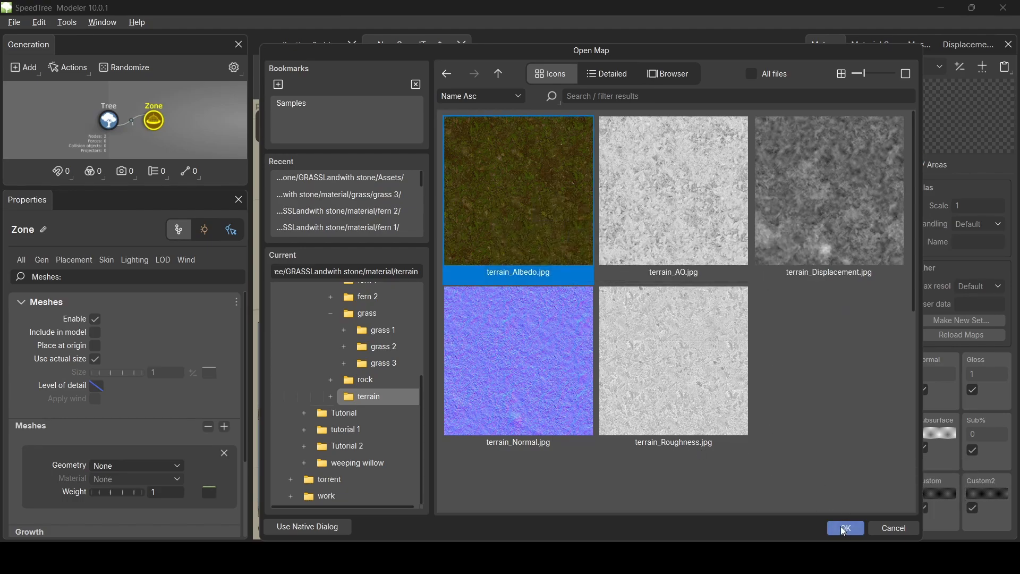
left_click(844, 529)
- Assign terrain_Albedo.jpg to the Color map and accept loading the matching normal, gloss, AO and height maps
left_click(845, 401)
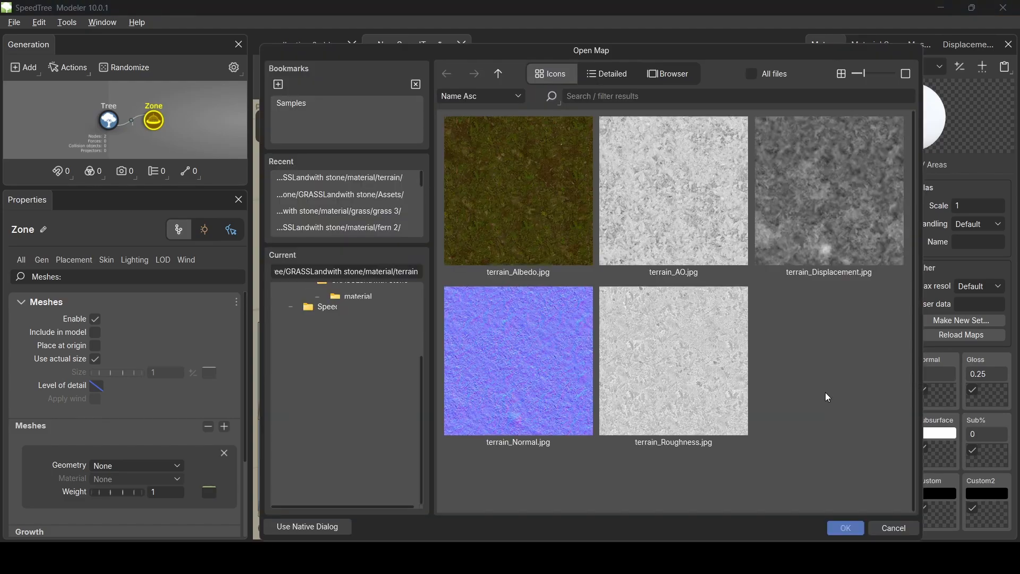
left_click(549, 214)
left_click(856, 527)
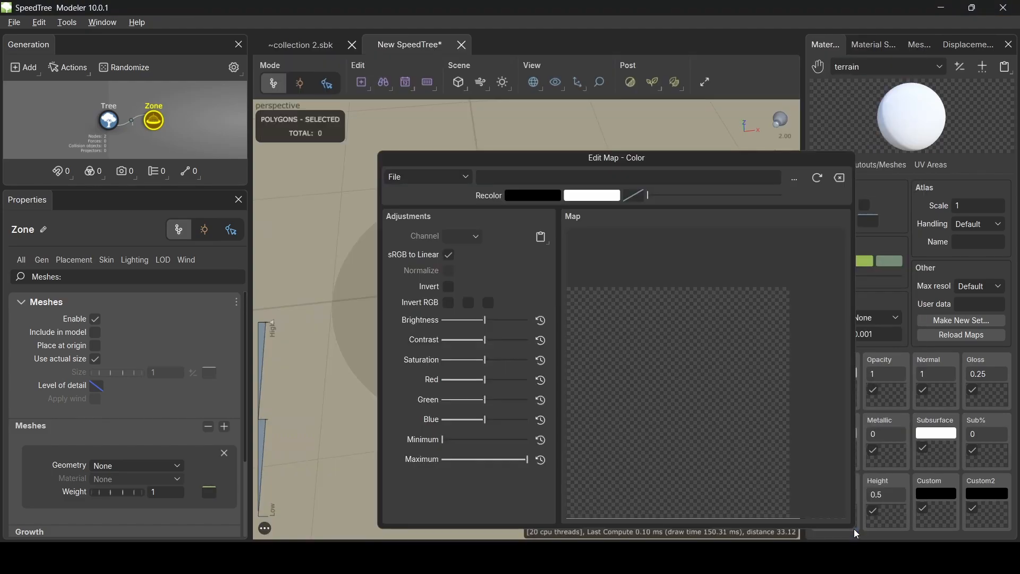
left_click_drag(884, 470, 614, 255)
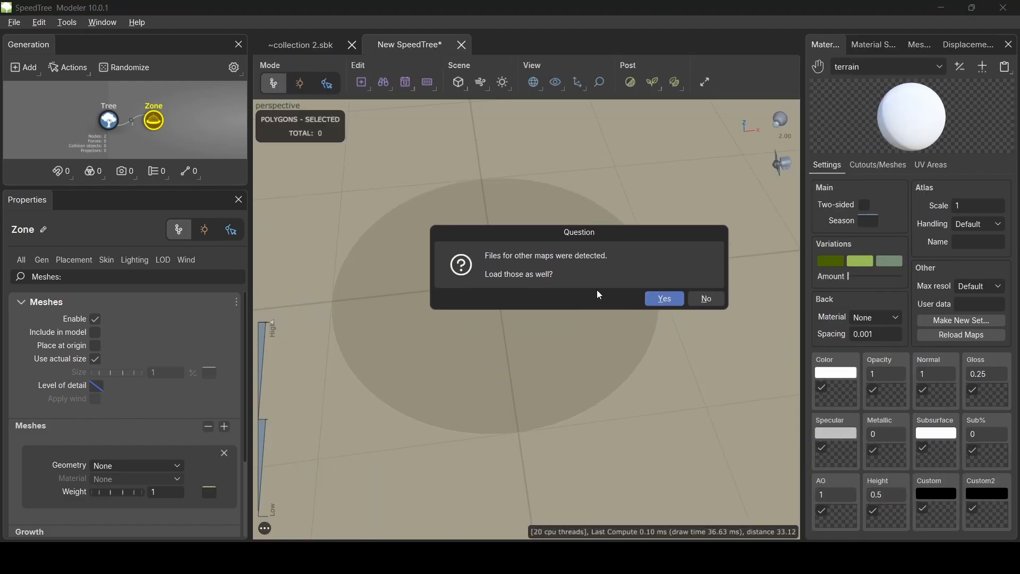
left_click(667, 299)
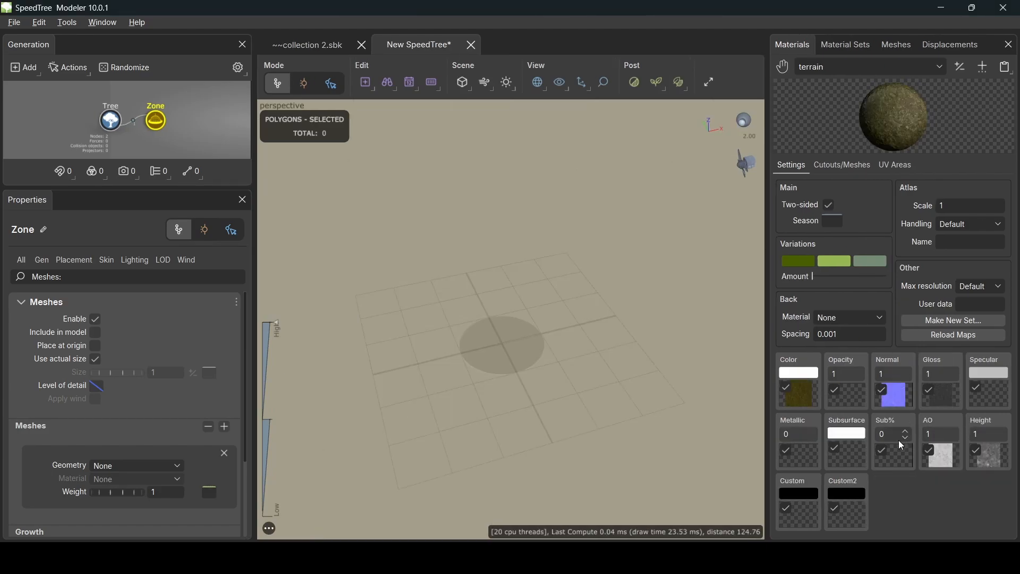
- Include the Zone's mesh in the model using terrain geometry and terrain material, then zoom out
left_click(96, 335)
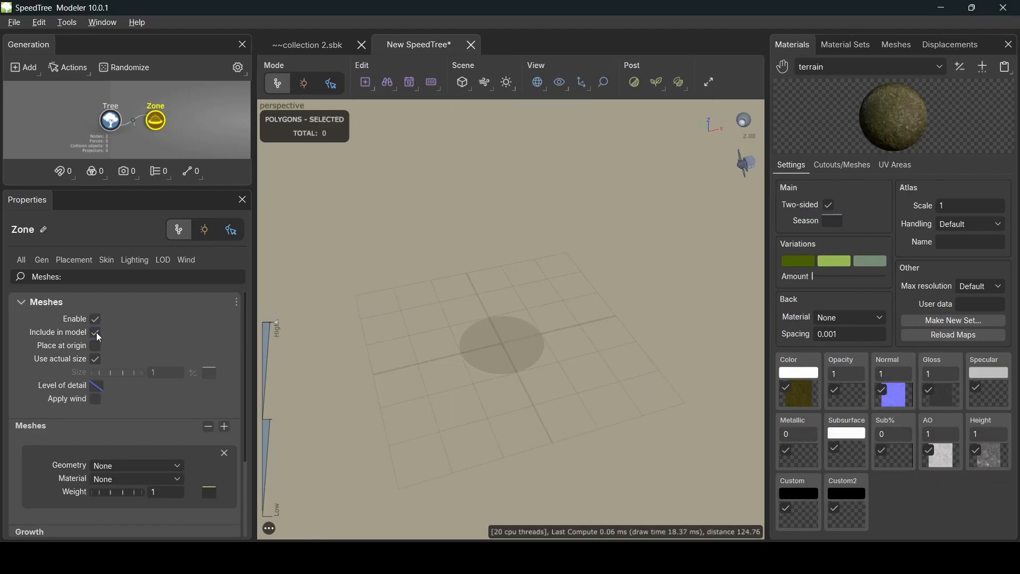
left_click(138, 463)
left_click(128, 503)
left_click(122, 479)
left_click(123, 515)
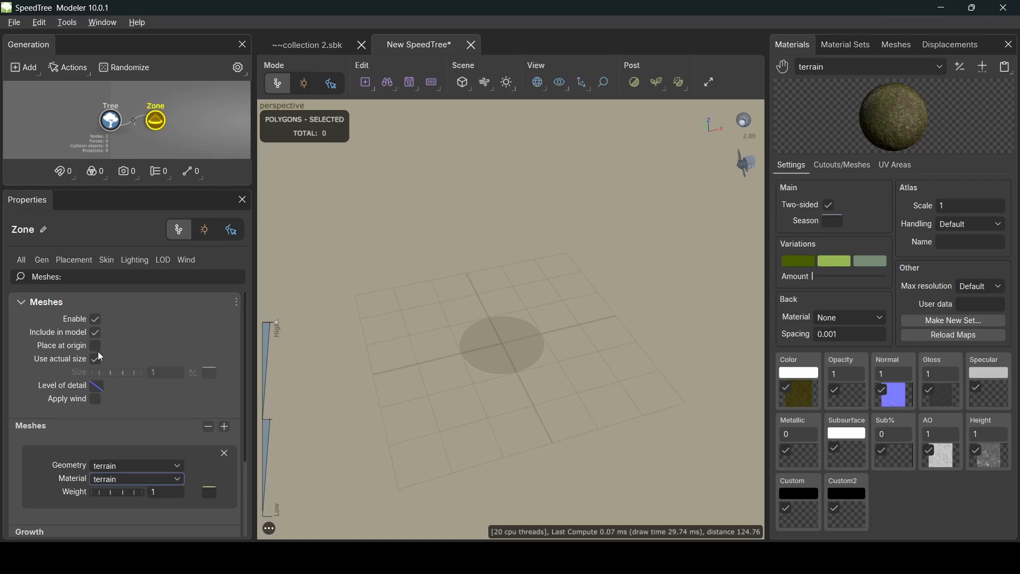
scroll(532, 330, "up", 1)
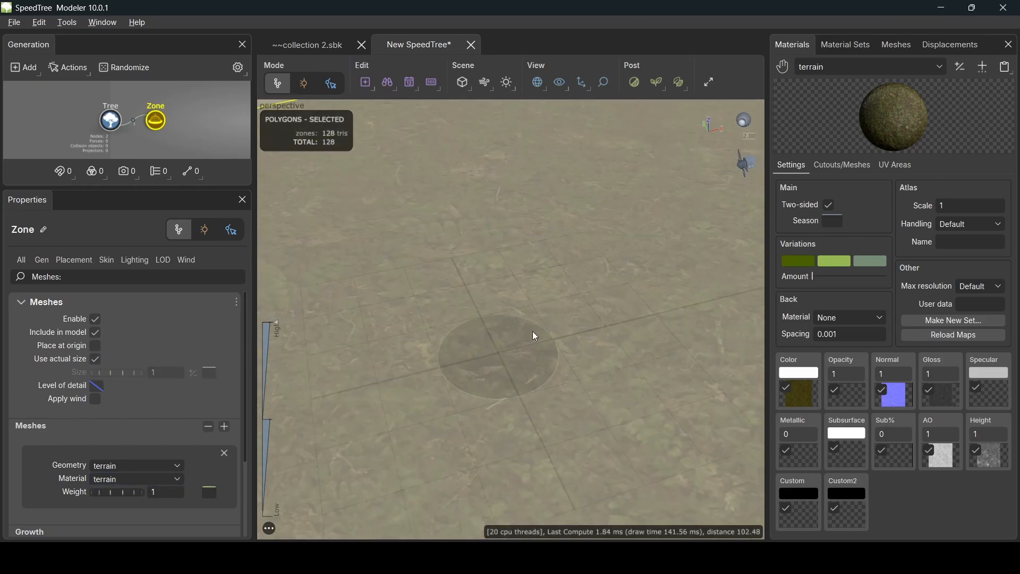
scroll(532, 330, "down", 6)
middle_click_drag(534, 330, 526, 307)
left_click_drag(526, 308, 494, 318)
- Enter -2 as the Zone's Sink value under the Common generation settings
left_click(44, 260)
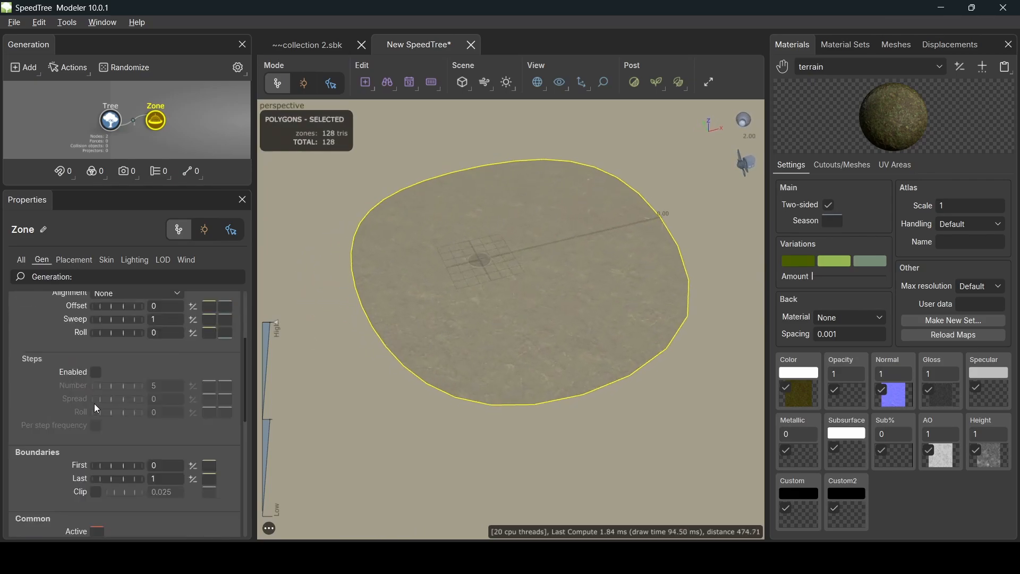
scroll(106, 406, "down", 3)
left_click(151, 452)
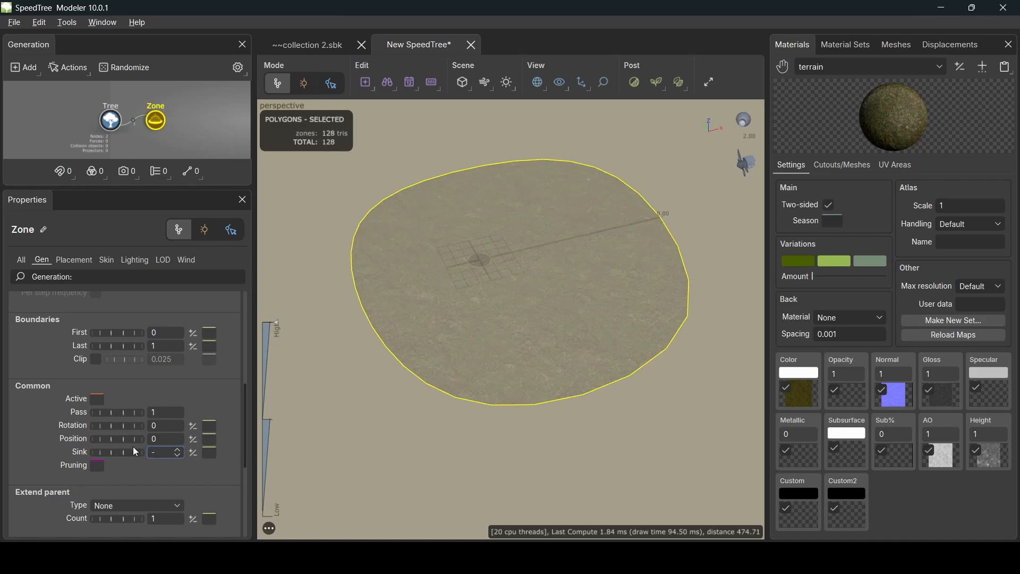
key("Return")
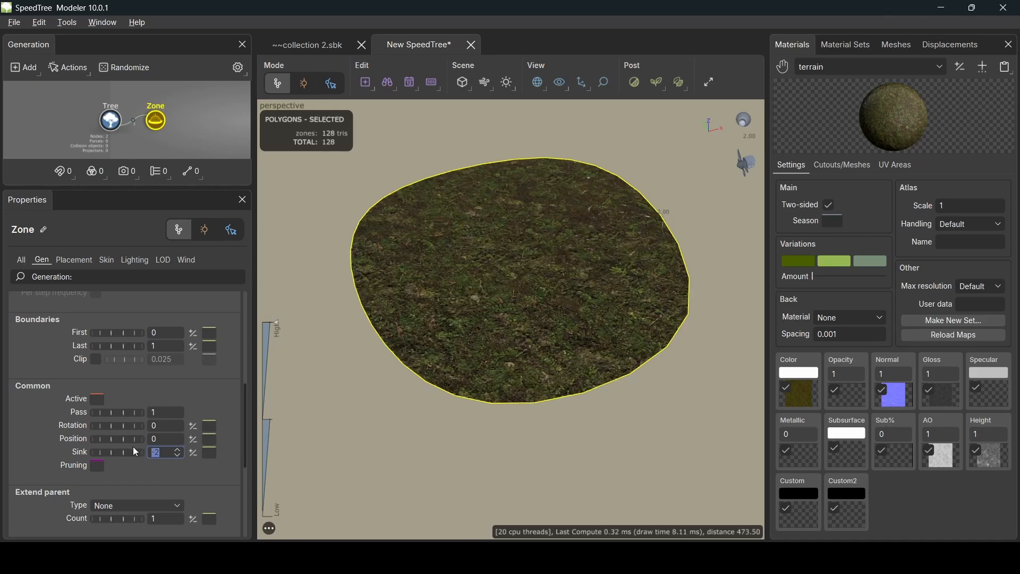
scroll(519, 353, "up", 5)
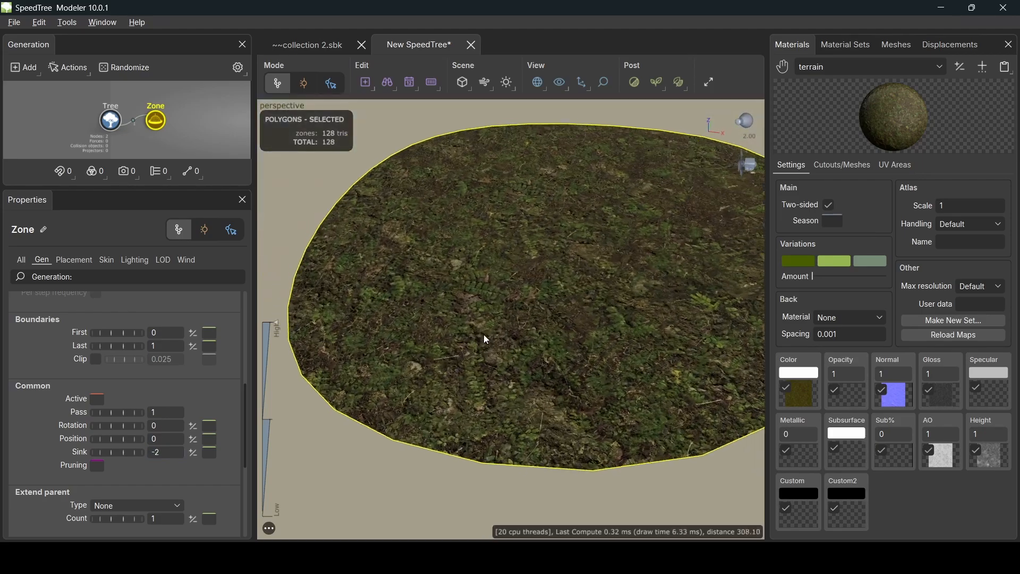
left_click_drag(499, 338, 534, 223)
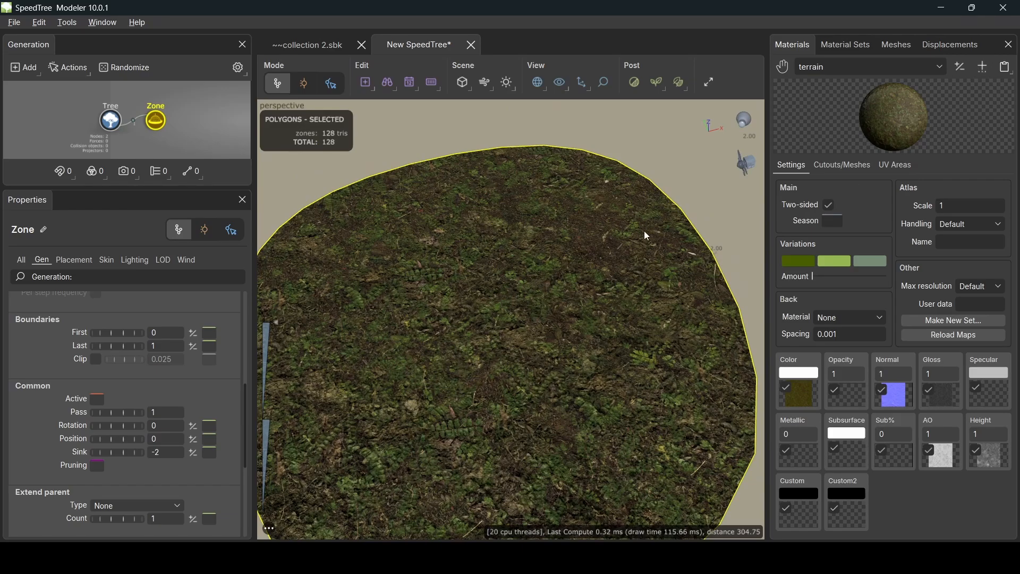
- Add a new Zone 2 under the Tree and enable its meshes
right_click(113, 130)
mouse_move(263, 10)
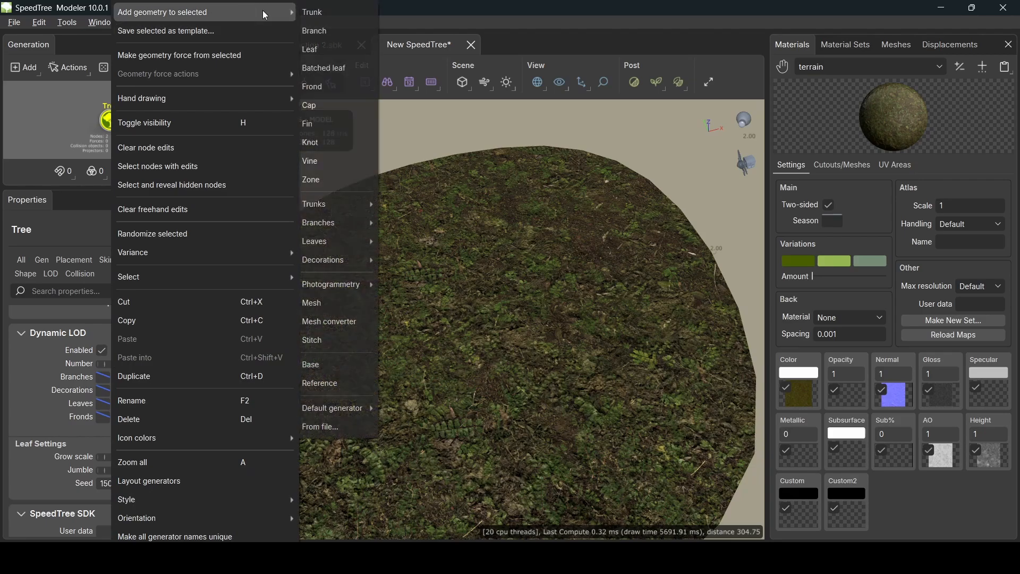
left_click(342, 178)
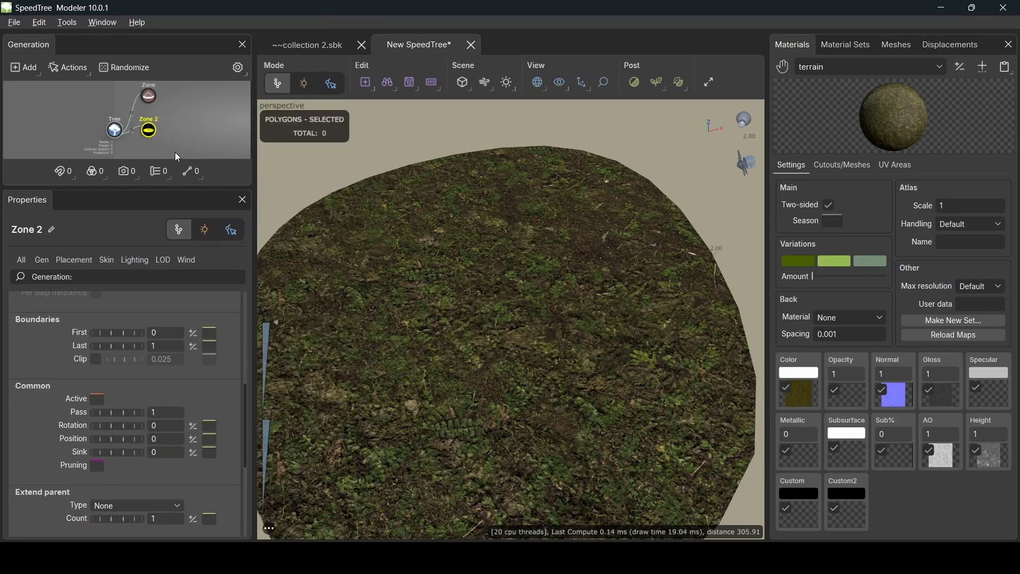
left_click(146, 131)
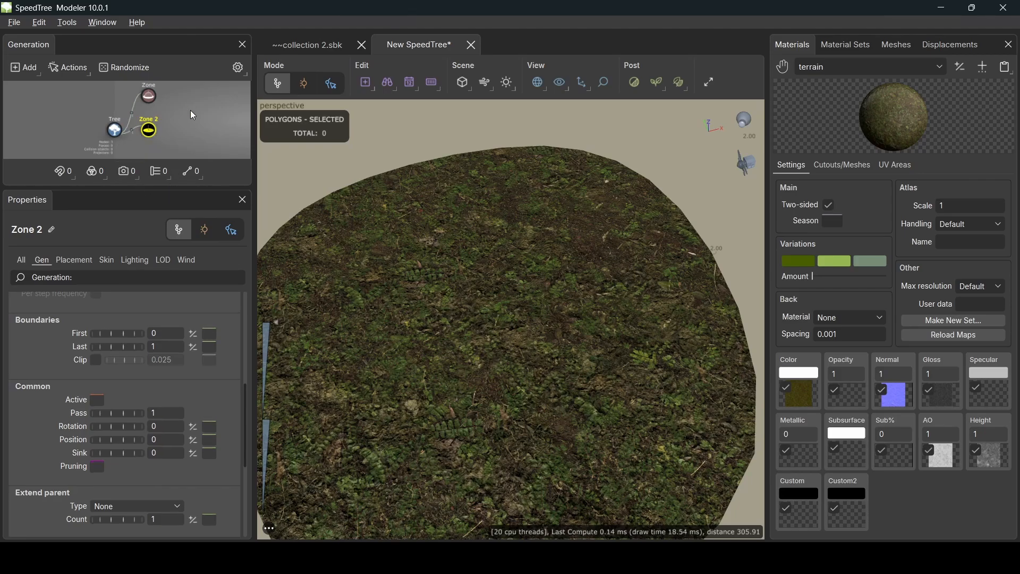
left_click(114, 261)
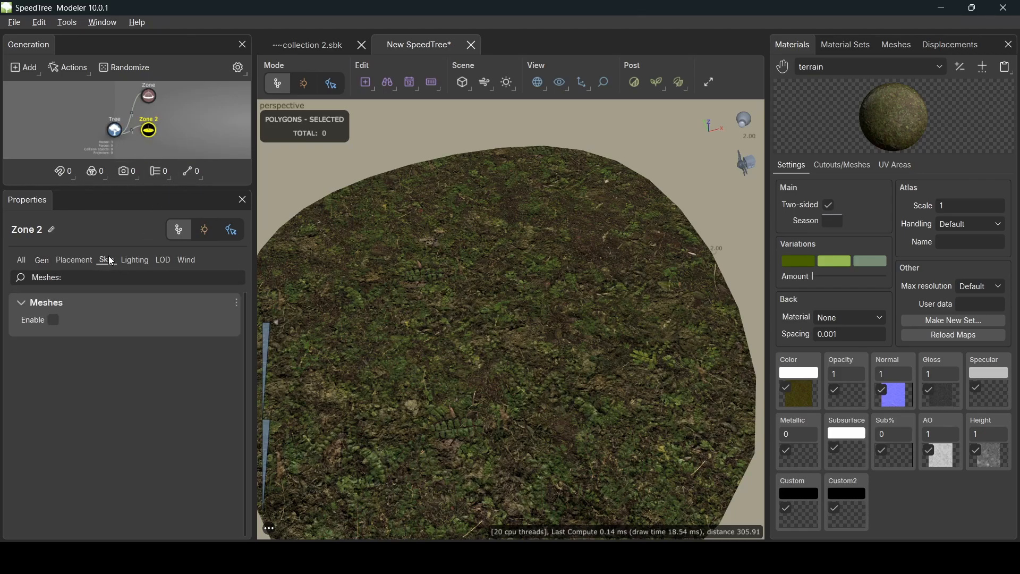
left_click(53, 320)
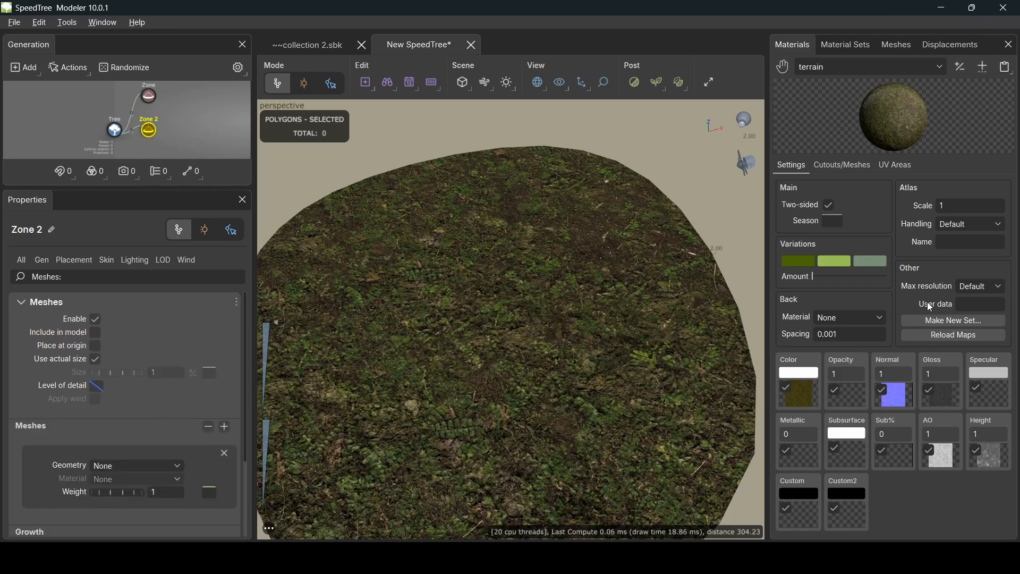
- Import rock.fbx as a new mesh in the Meshes library
left_click(891, 48)
left_click(982, 69)
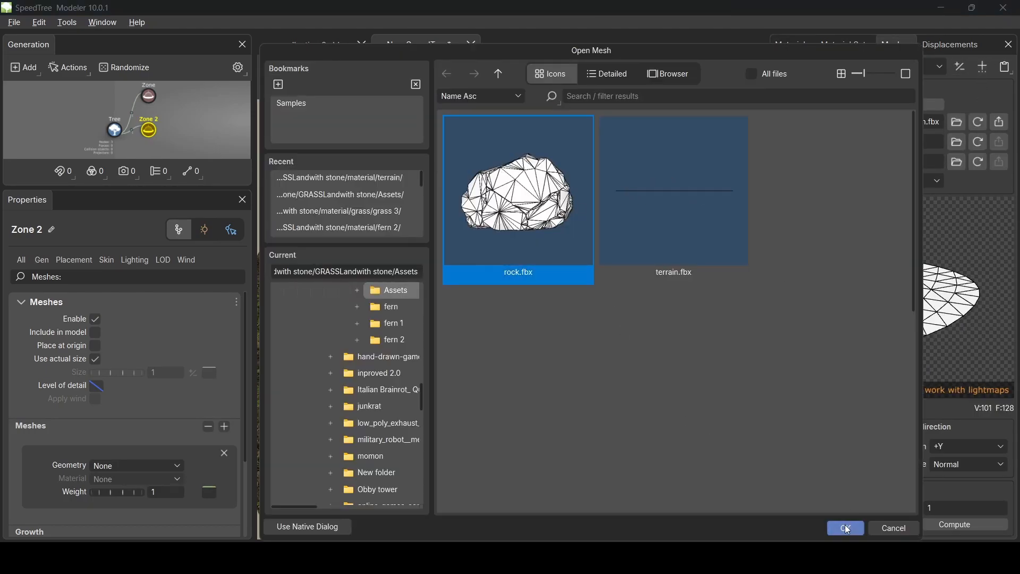
left_click(846, 528)
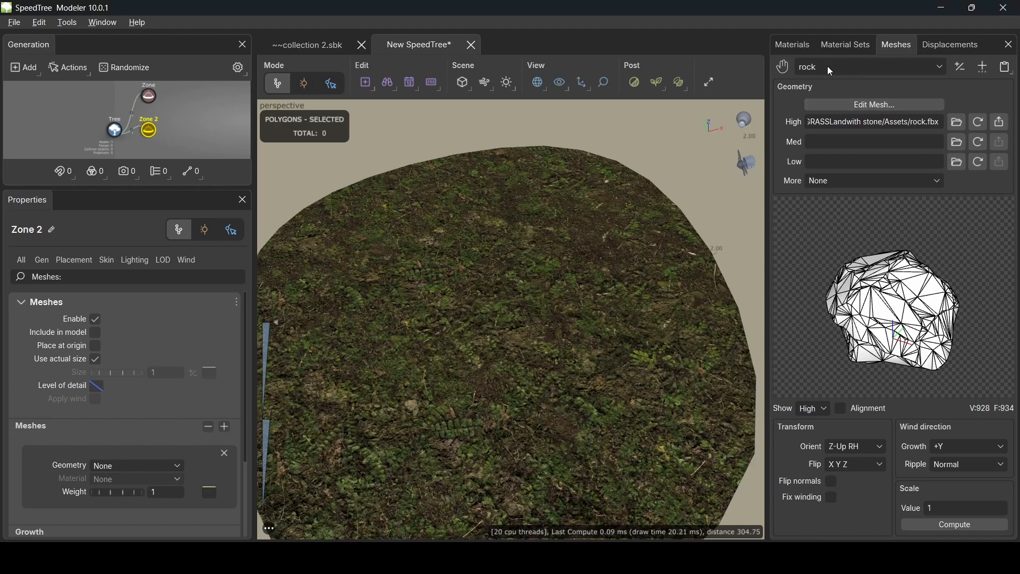
left_click(791, 47)
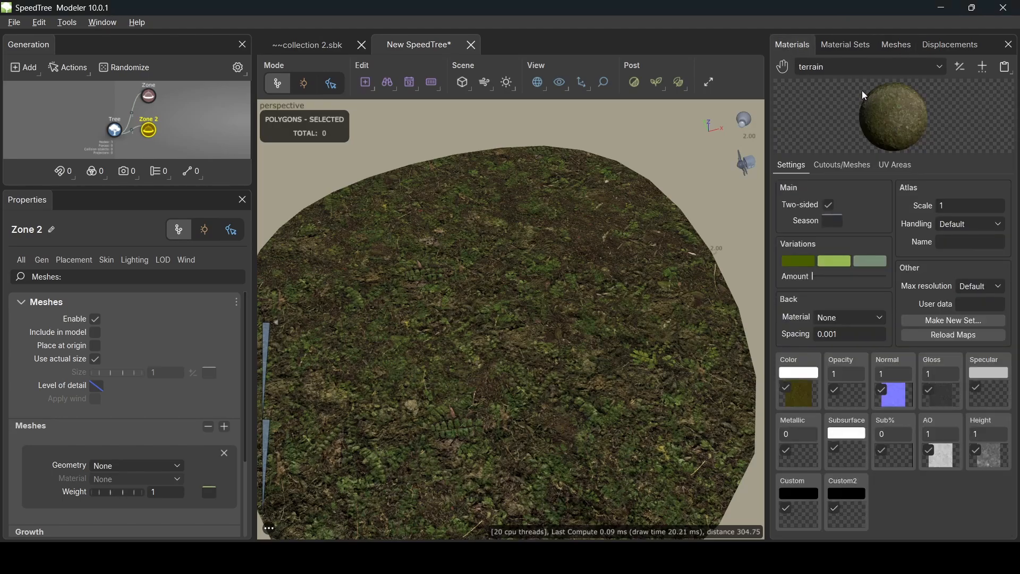
- Create a new rock_LOD4 material with the rock albedo texture as its colour map
left_click(983, 69)
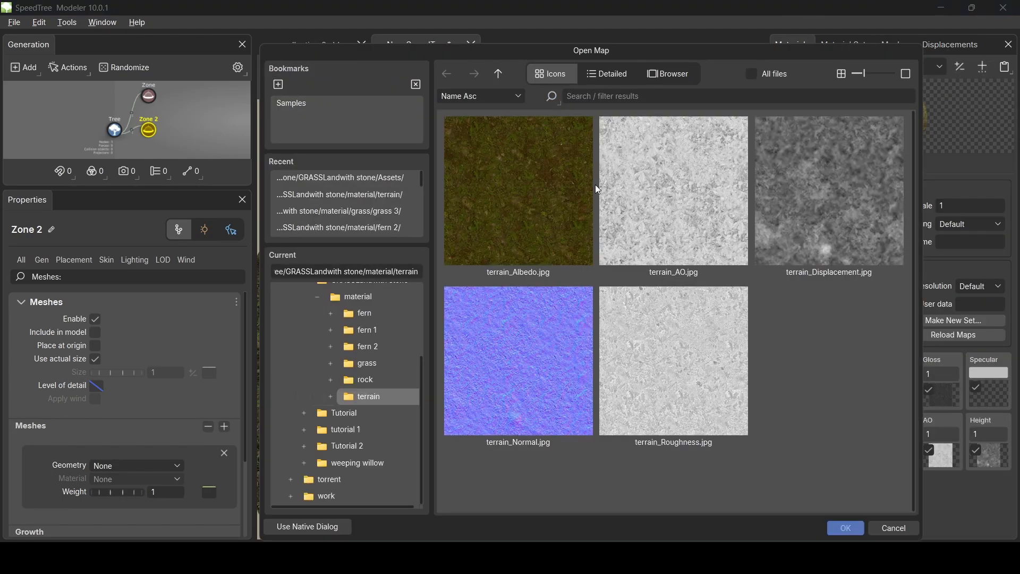
left_click(498, 74)
double_click(651, 390)
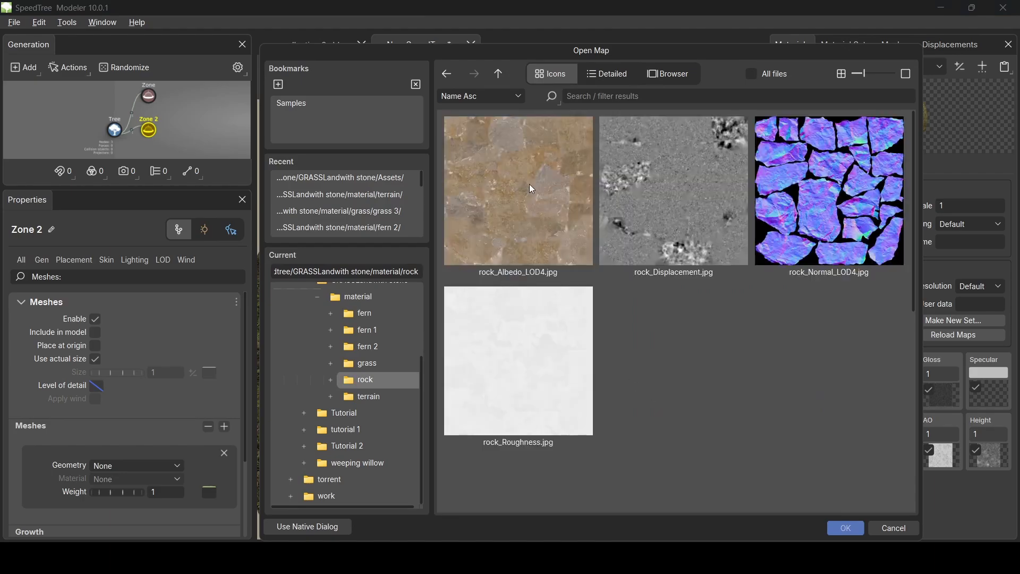
double_click(528, 183)
left_click(811, 402)
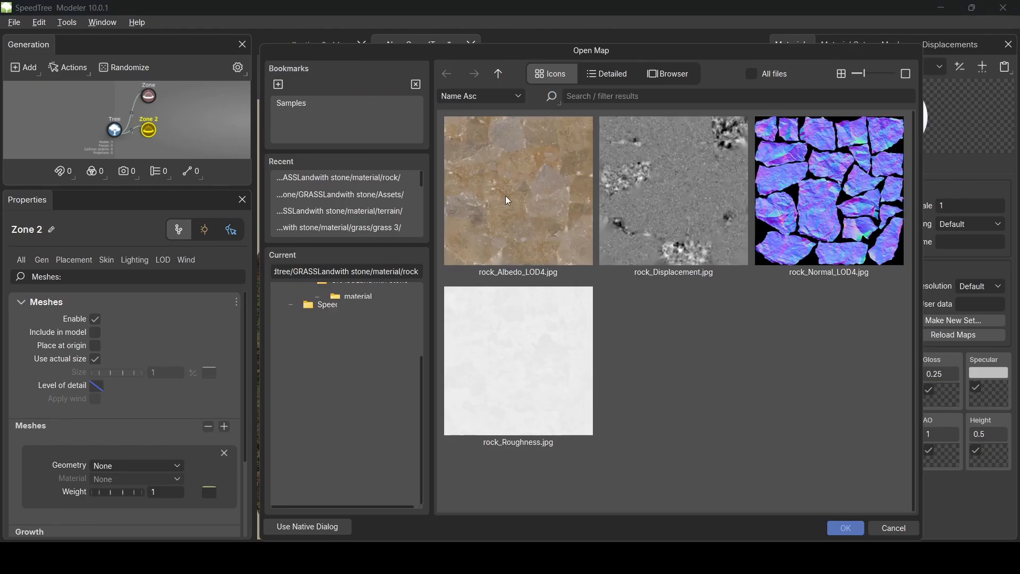
double_click(505, 195)
left_click(908, 396)
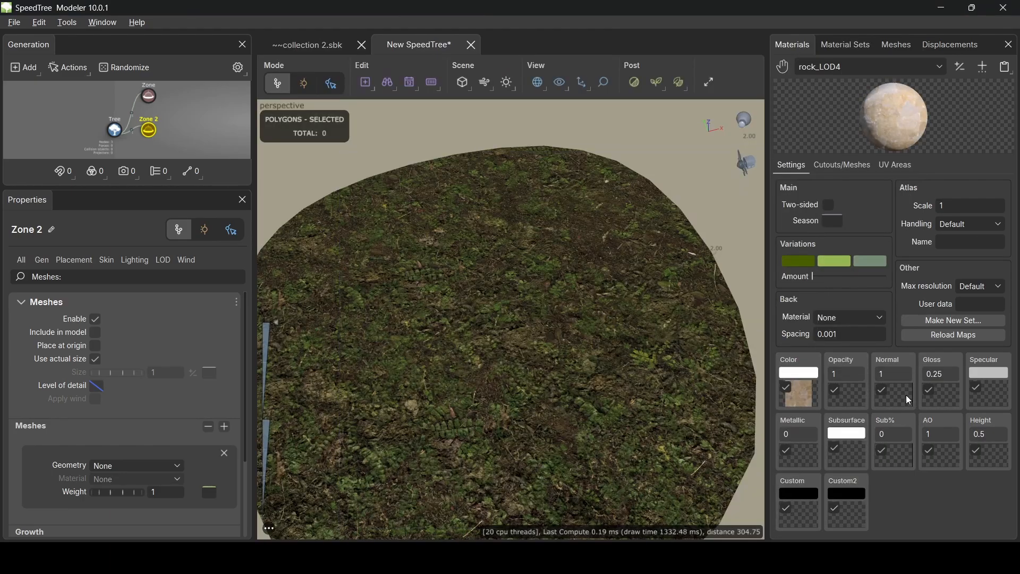
- Add rock_Normal_LOD4 as the normal map and rock_Displacement.jpg as the height map
left_click(906, 394)
left_click(853, 206)
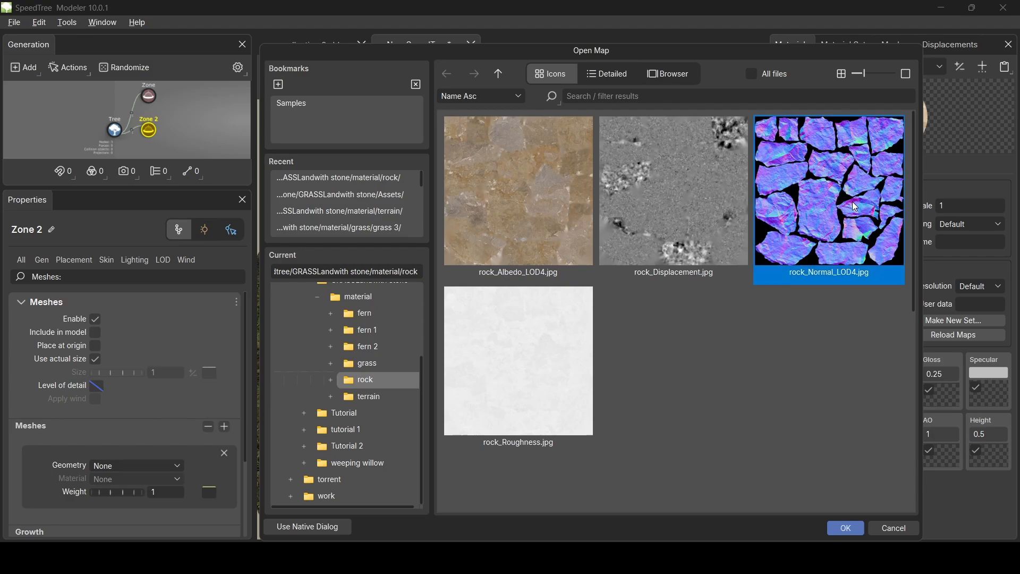
left_click(849, 528)
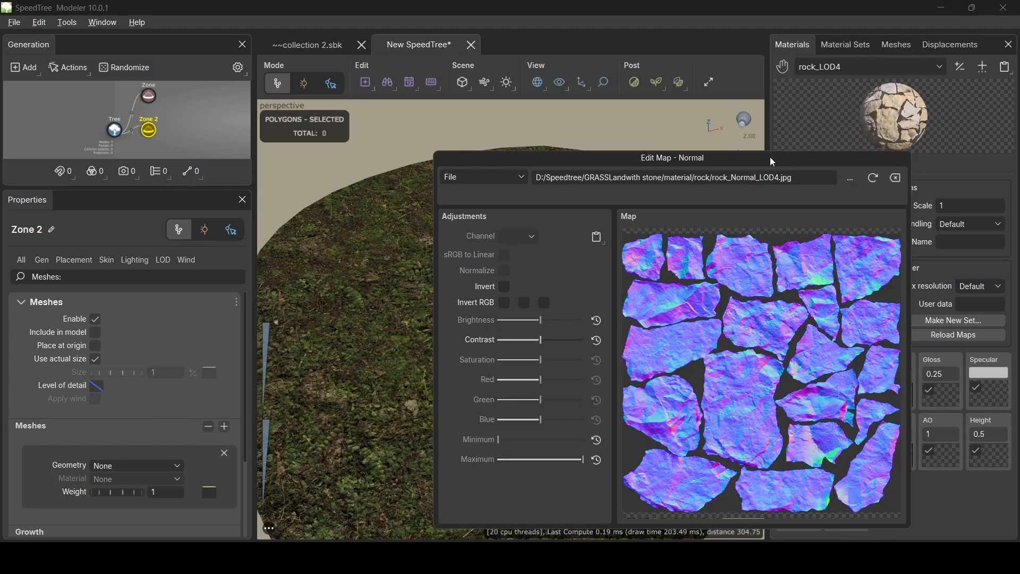
left_click_drag(769, 157, 543, 84)
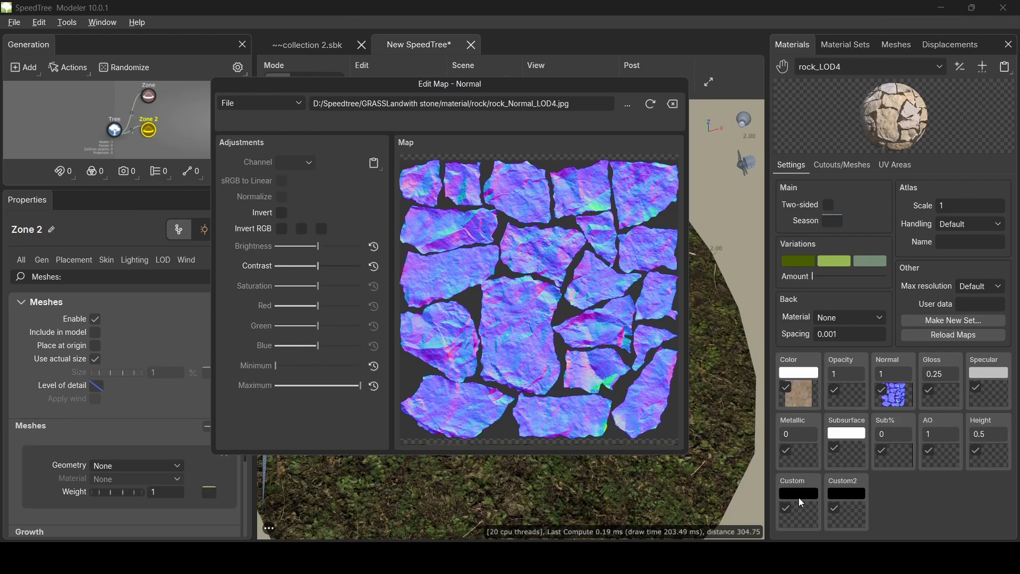
left_click(987, 446)
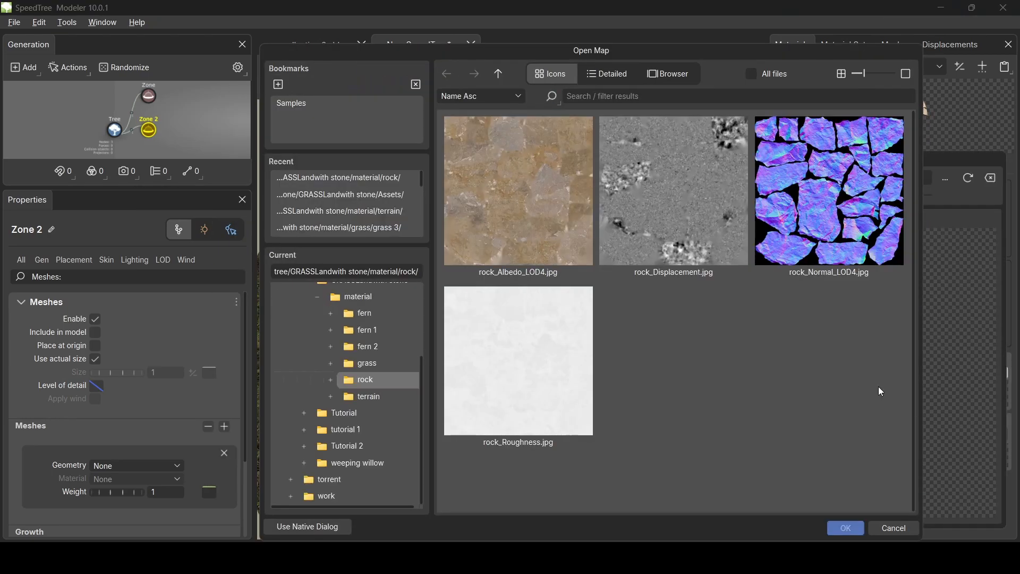
double_click(672, 189)
left_click_drag(751, 159, 329, 97)
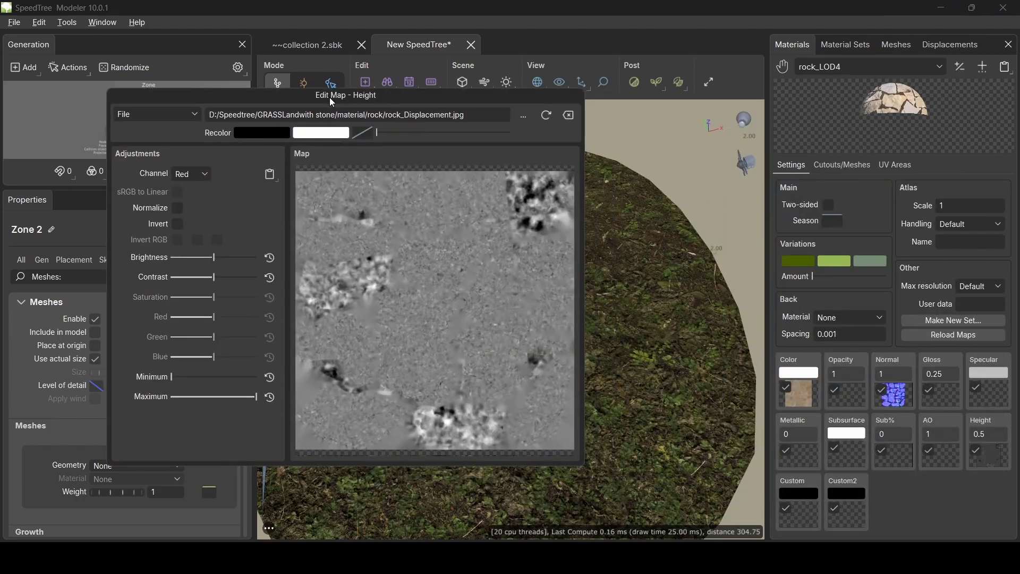
left_click(961, 387)
- Set rock_Roughness.jpg as the rock material's gloss map
left_click(952, 387)
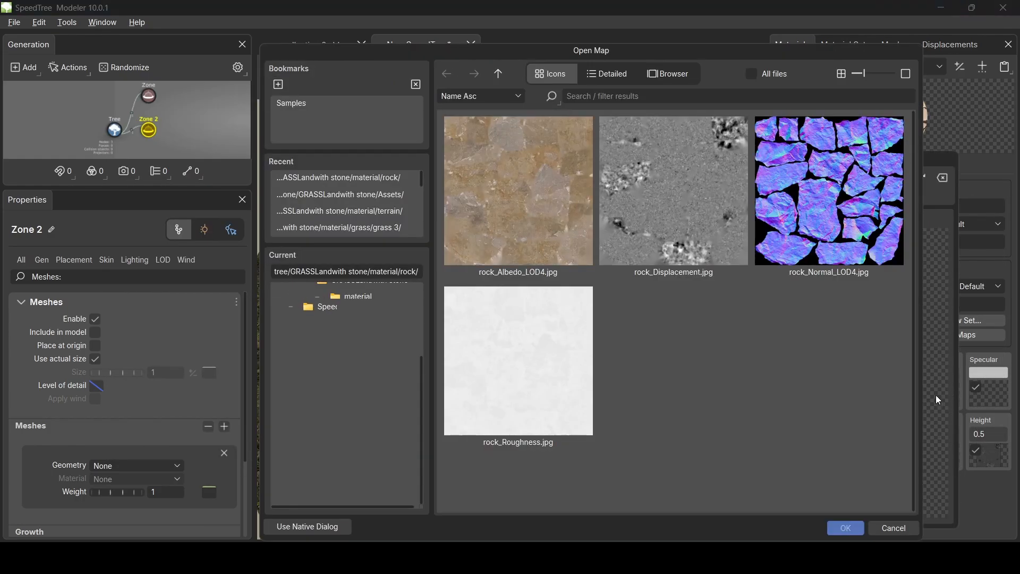
left_click(564, 385)
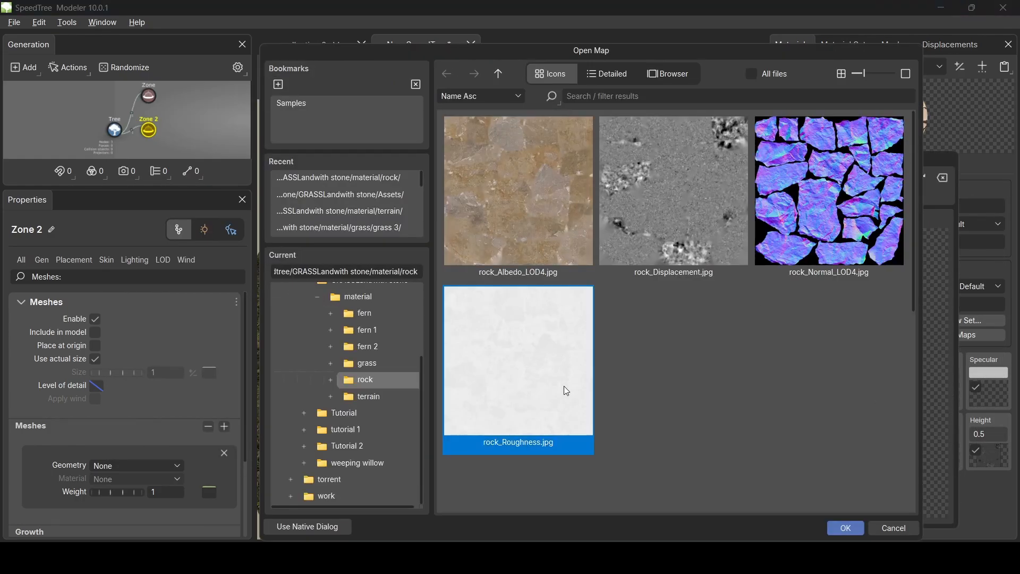
left_click(837, 527)
- Rename the rock_LOD4 material to 'rock' in the Materials manager
left_click(686, 128)
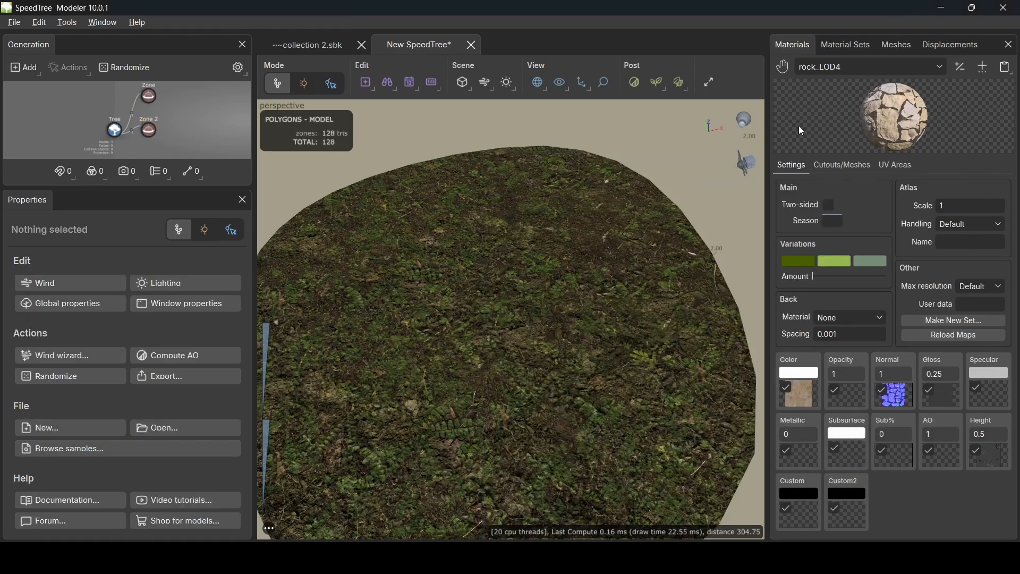
left_click(961, 67)
double_click(802, 161)
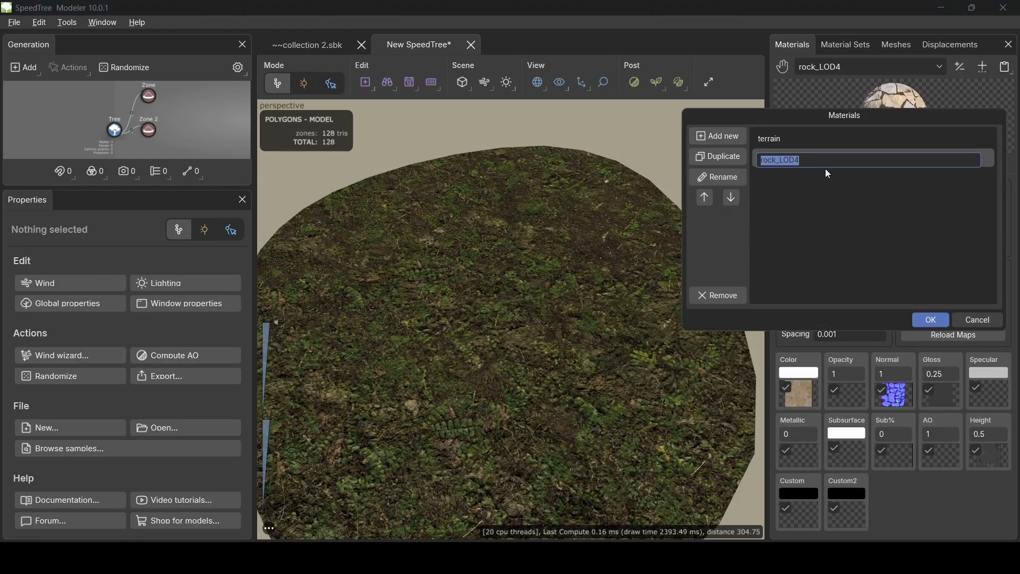
left_click(829, 171)
double_click(821, 160)
left_click(822, 159)
key("BackSpace")
key("BackSpace")
key("BackSpace")
key("BackSpace")
key("BackSpace")
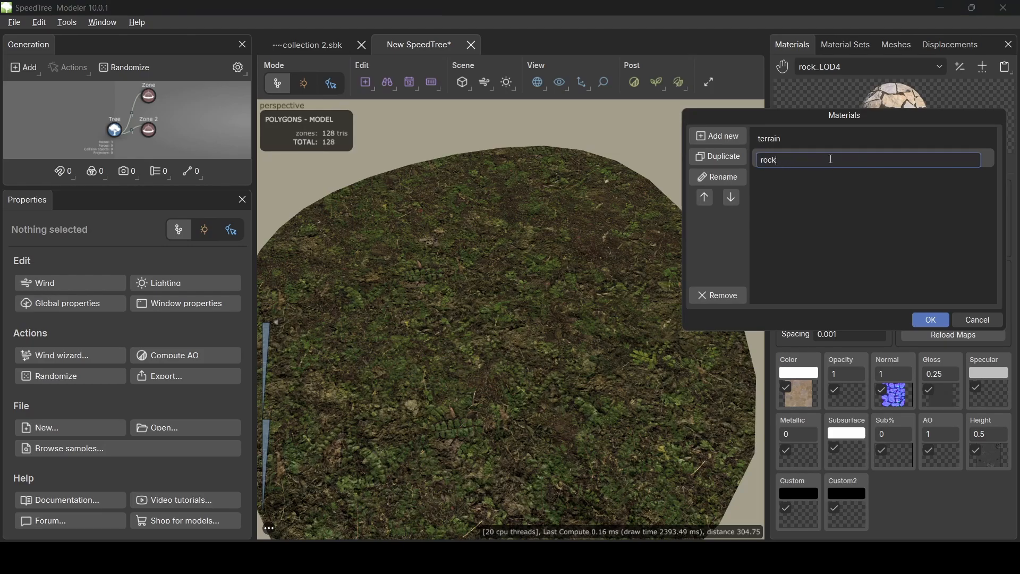
key("Return")
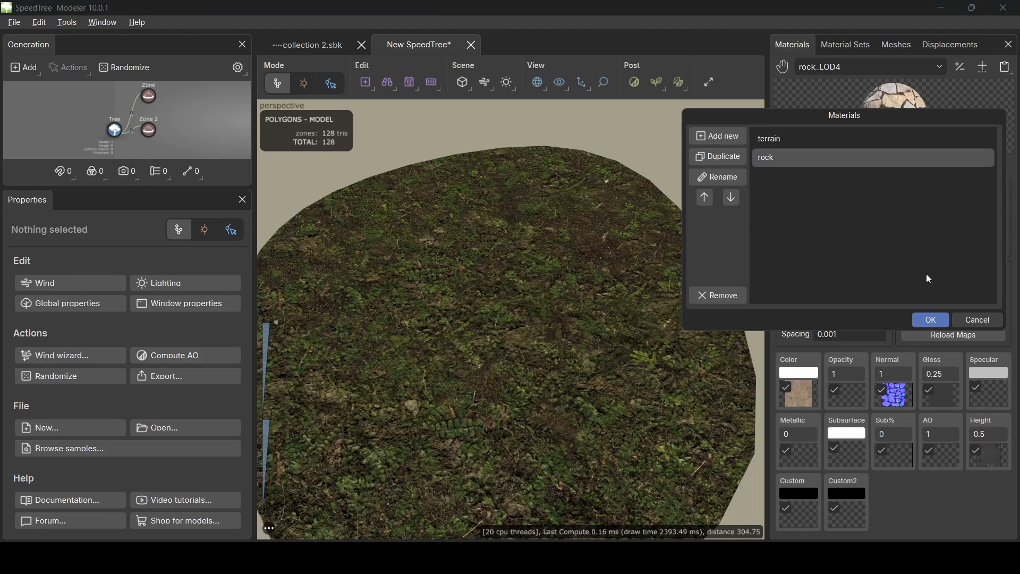
left_click(939, 319)
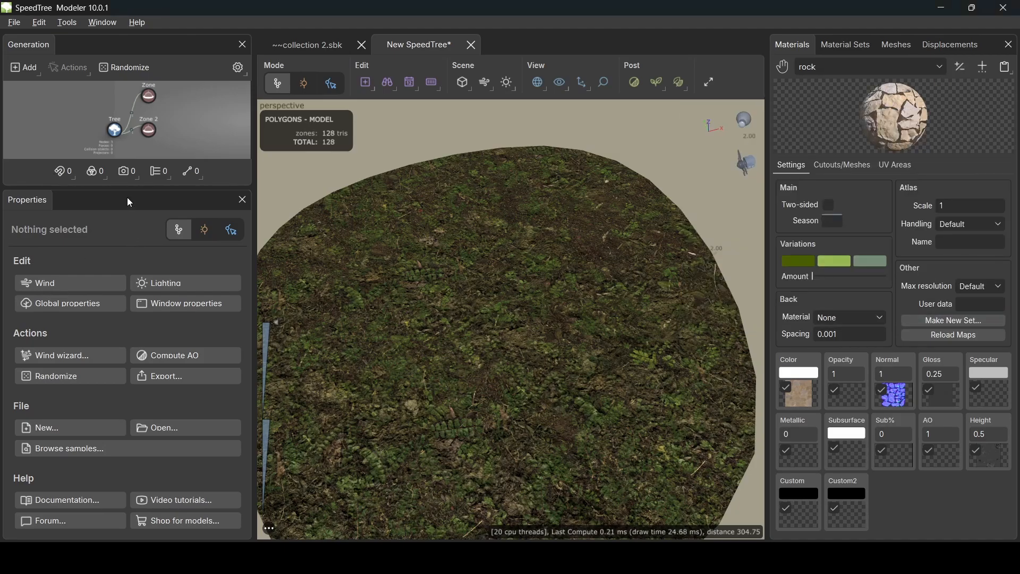
left_click(149, 130)
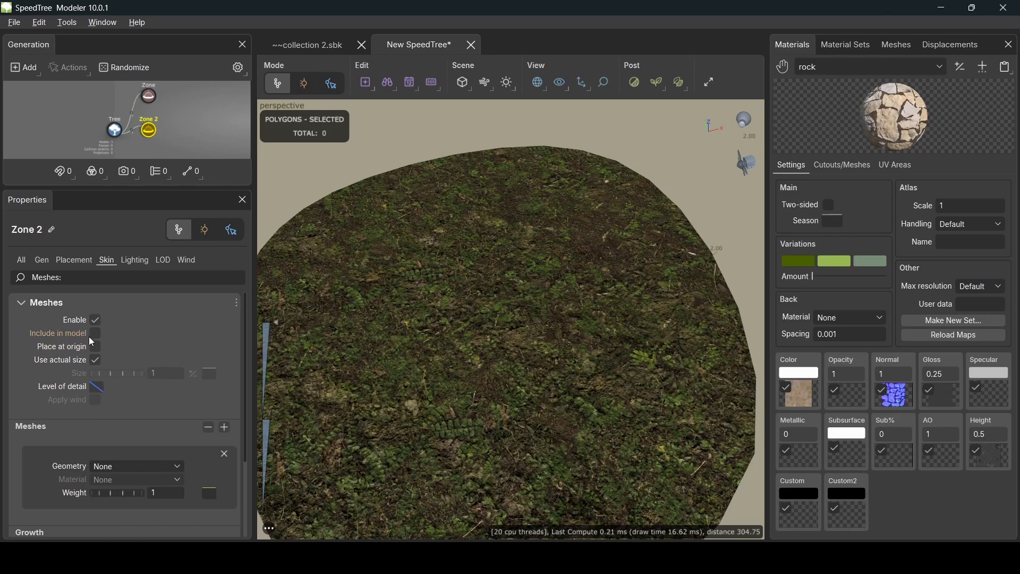
- Include Zone 2's mesh with rock geometry and rock material, sized 160 instead of actual size
left_click(95, 335)
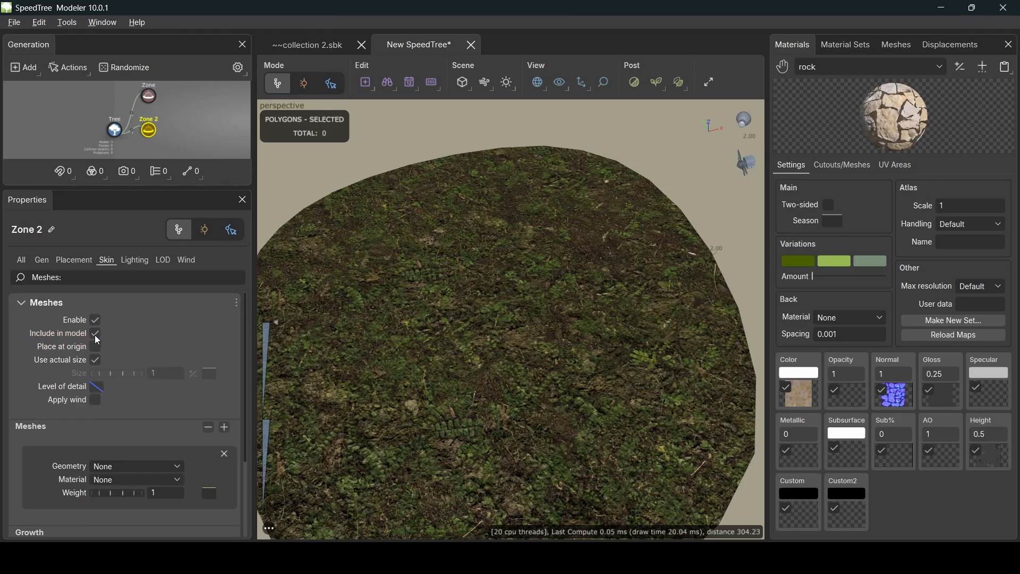
left_click(126, 467)
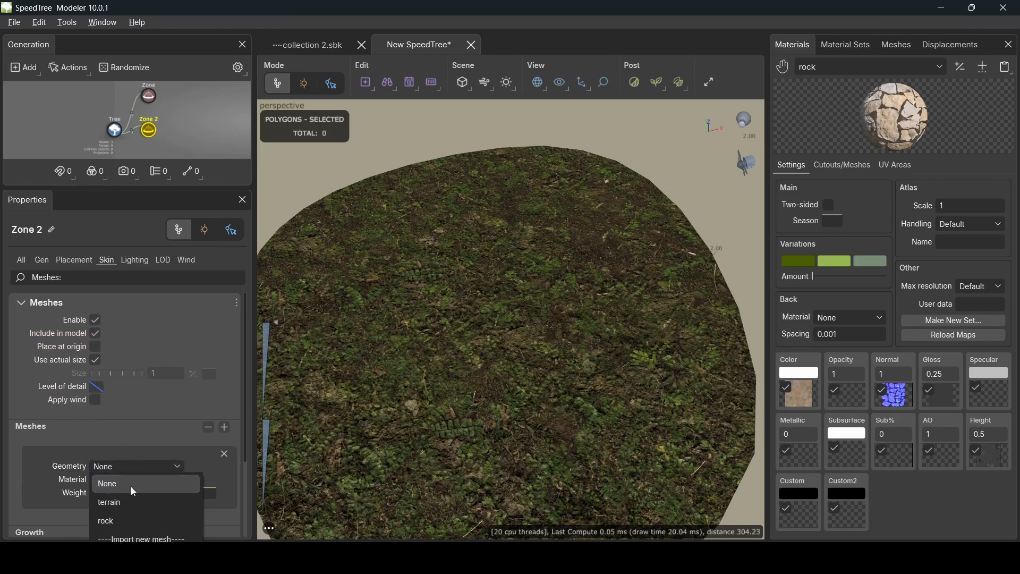
left_click(122, 521)
left_click(128, 478)
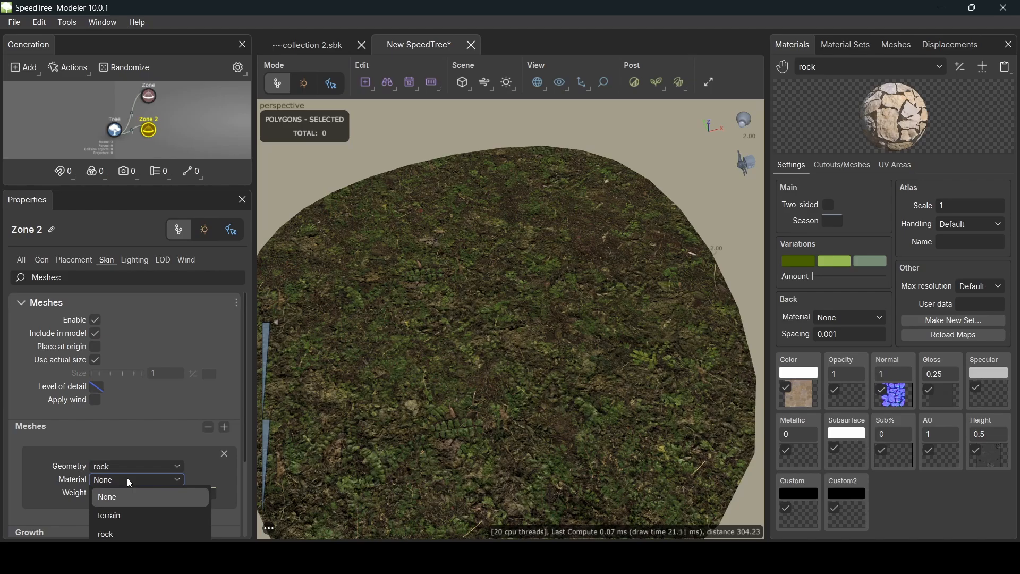
left_click(111, 529)
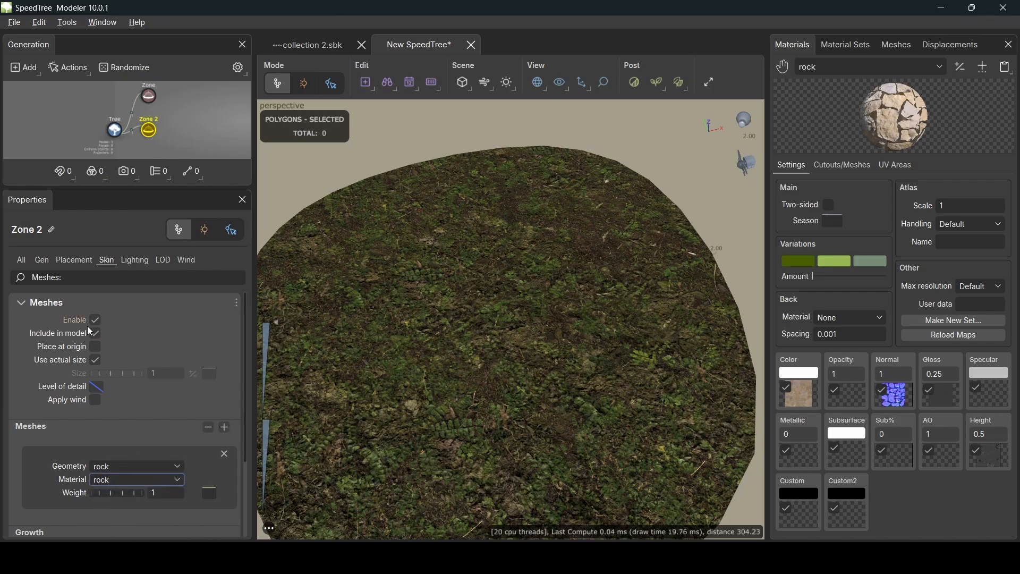
left_click(96, 360)
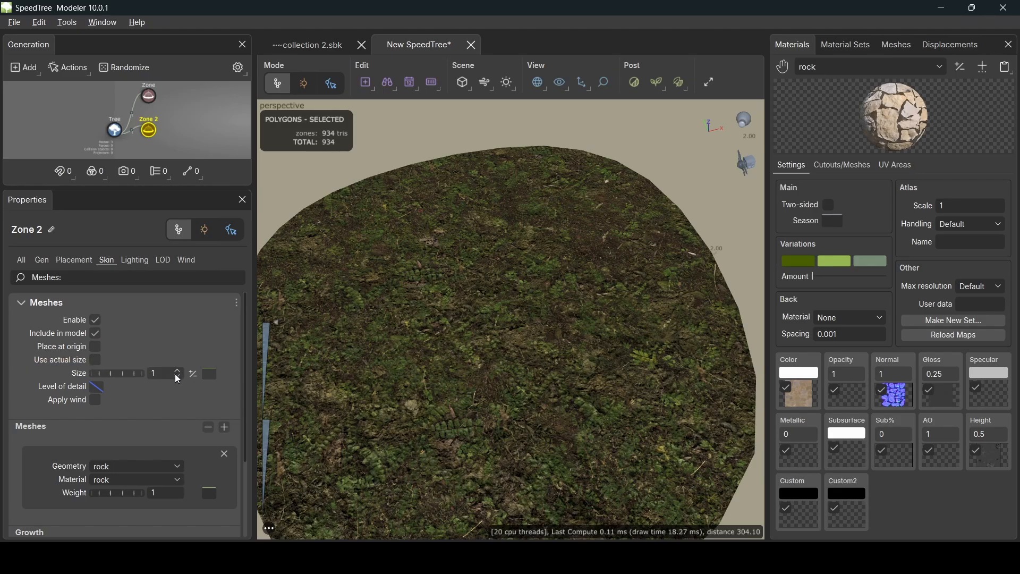
left_click_drag(165, 374, 138, 374)
type("160")
key("Return")
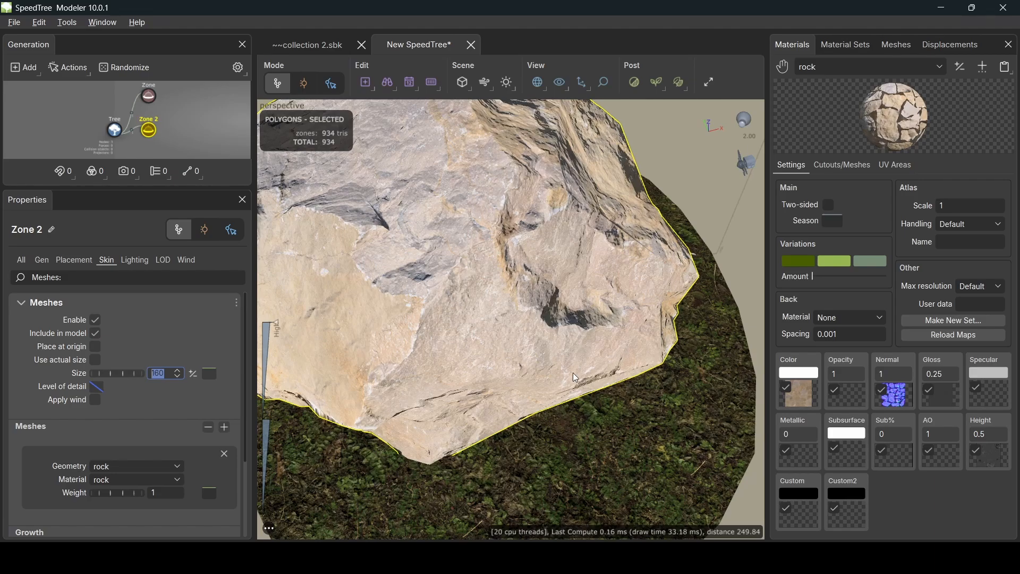
scroll(528, 258, "down", 5)
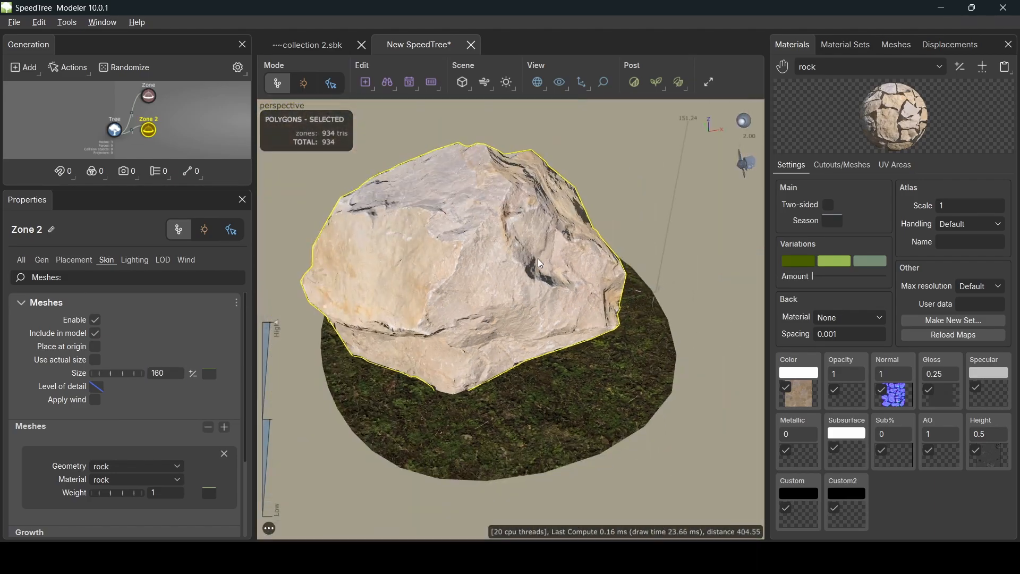
- Edit Zone 2 in the viewport and lower the rock partly into the ground
left_click_drag(549, 266, 501, 233)
double_click(498, 233)
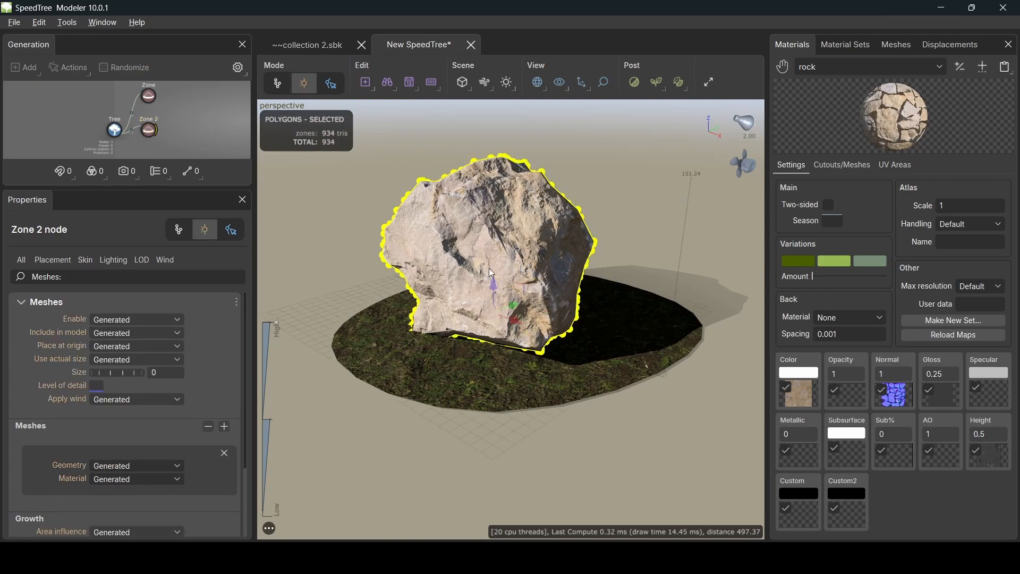
left_click_drag(493, 279, 493, 365)
left_click_drag(564, 321, 455, 283)
- Alternate rotating and moving the rock to turn and shift it into a natural resting pose
key("space")
key("space")
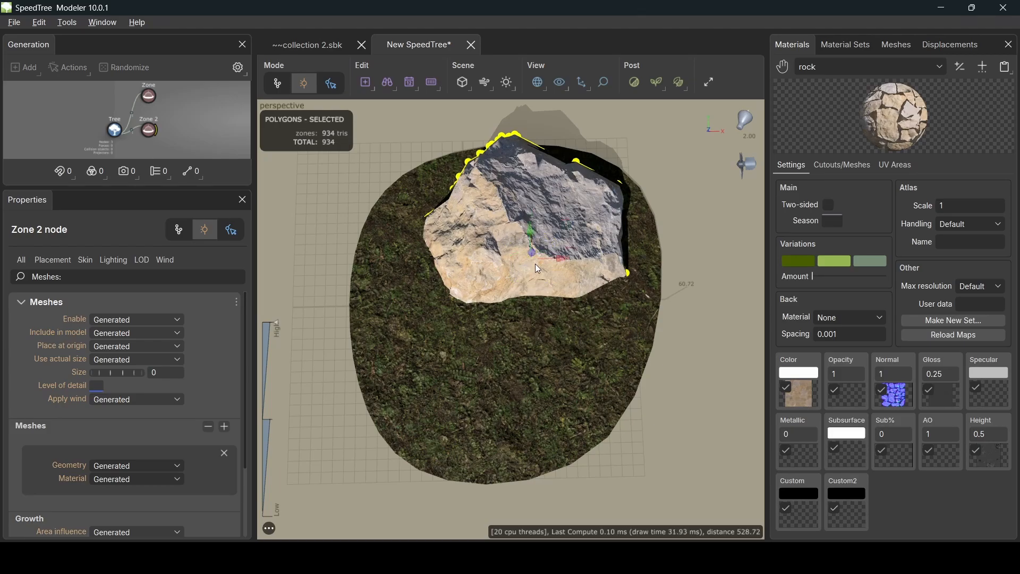
mouse_move(567, 225)
left_mouse_down()
mouse_move(583, 258)
mouse_move(581, 294)
mouse_move(629, 263)
mouse_move(586, 224)
left_mouse_up()
key("space")
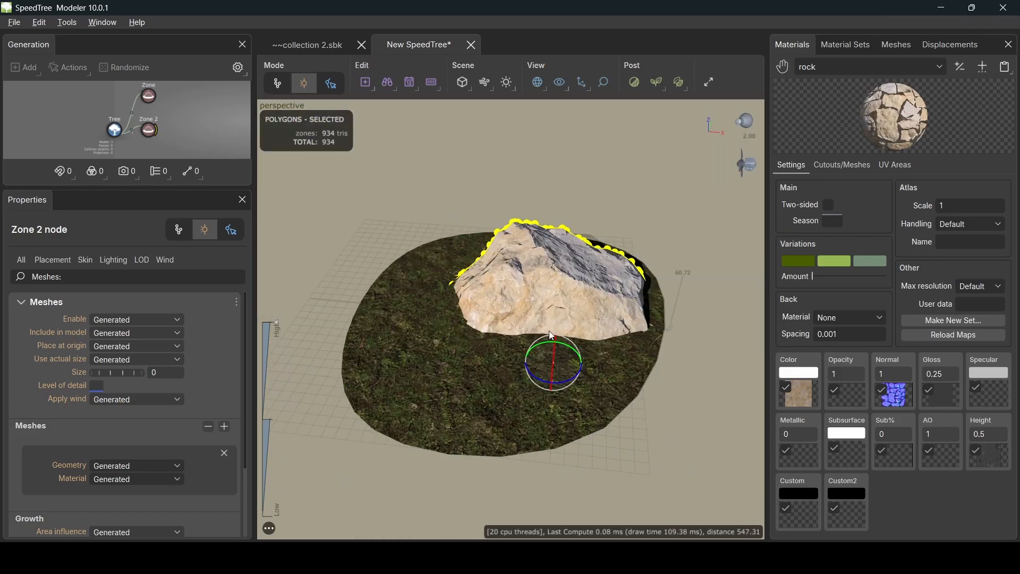
left_click_drag(550, 336, 523, 303)
key("space")
key("space")
left_click_drag(453, 192, 563, 278)
key("space")
mouse_move(563, 359)
left_mouse_down()
mouse_move(569, 317)
mouse_move(569, 345)
left_mouse_up()
key("space")
key("space")
left_click_drag(568, 308, 557, 366)
key("space")
left_click_drag(552, 367, 560, 152)
key("space")
left_click_drag(579, 364, 574, 319)
left_click_drag(573, 213, 573, 297)
left_click_drag(558, 282, 584, 293)
left_click_drag(584, 371, 582, 281)
left_click_drag(578, 364, 608, 451)
key("space")
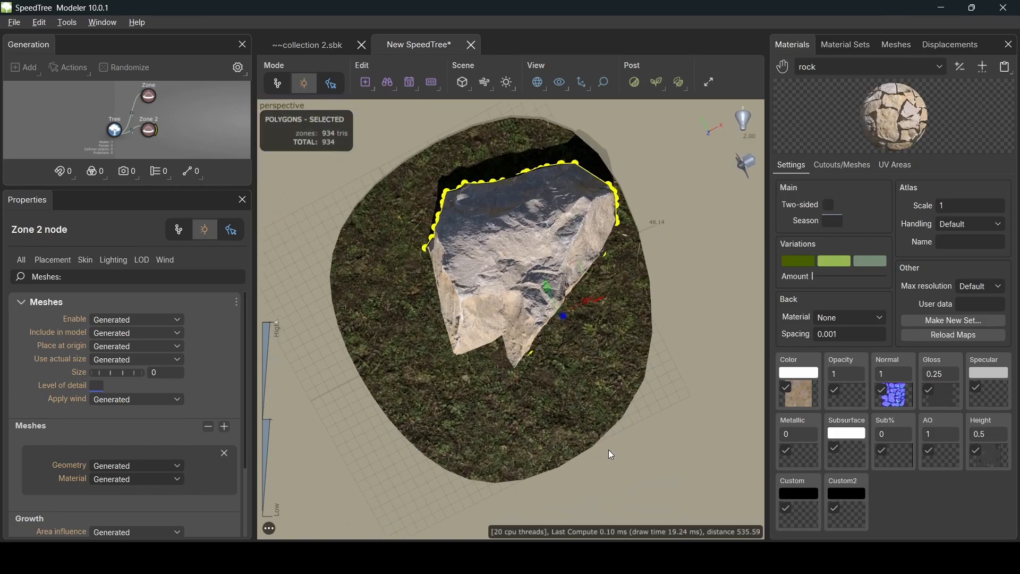
key("space")
left_click_drag(581, 335, 639, 324)
left_click_drag(632, 425, 595, 329)
key("space")
key("space")
left_click_drag(539, 356, 574, 371)
key("space")
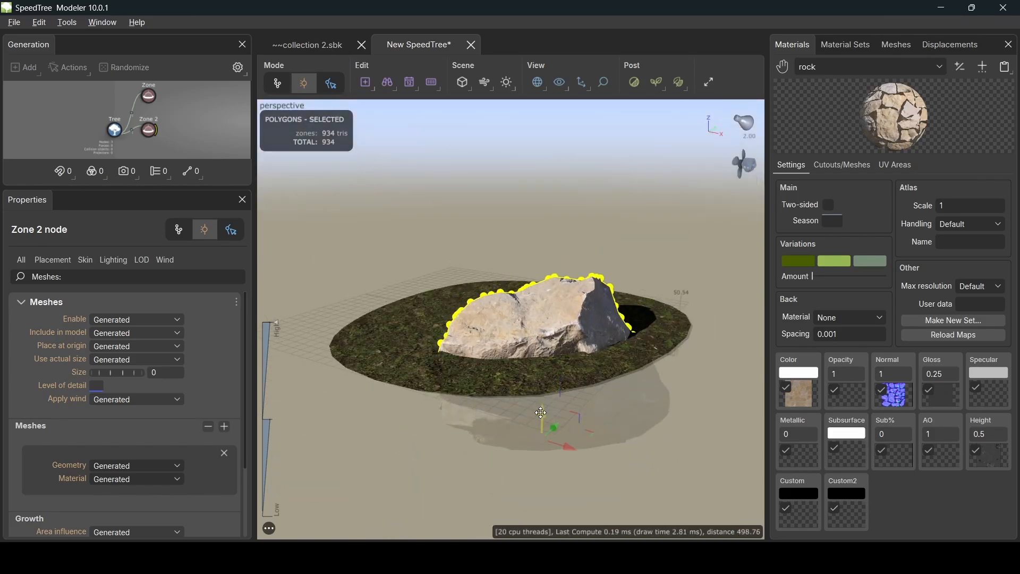
key("space")
mouse_move(573, 329)
left_mouse_down()
mouse_move(577, 436)
mouse_move(568, 340)
left_mouse_up()
key("space")
left_click_drag(562, 212, 501, 270)
key("space")
left_click_drag(531, 319, 568, 339)
key("space")
left_click_drag(537, 283, 523, 295)
left_click_drag(568, 387, 565, 291)
- Deselect the rock and orbit to review it resting on the terrain
left_click(417, 313)
left_click_drag(418, 314, 521, 437)
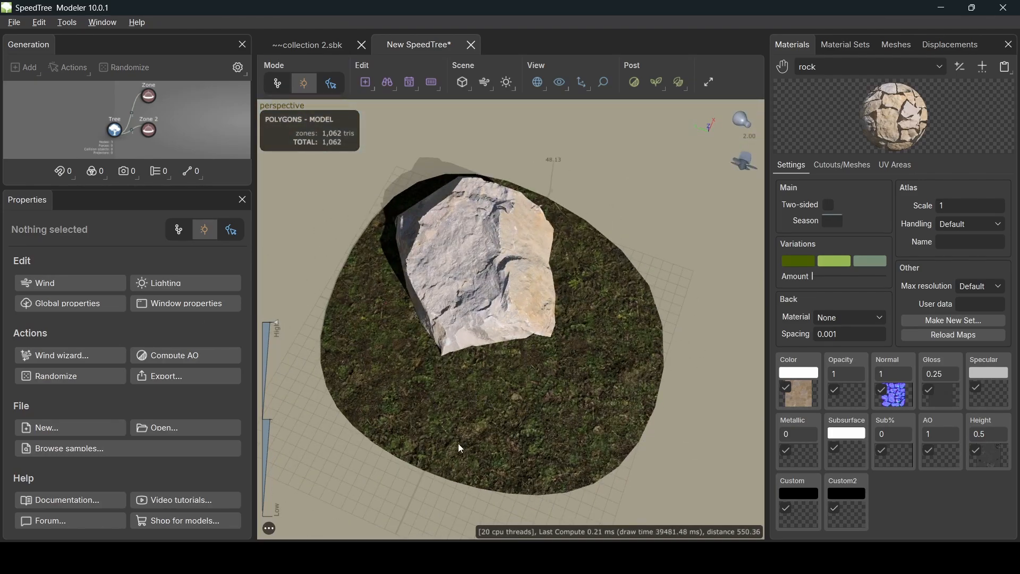
left_click_drag(593, 337, 574, 311)
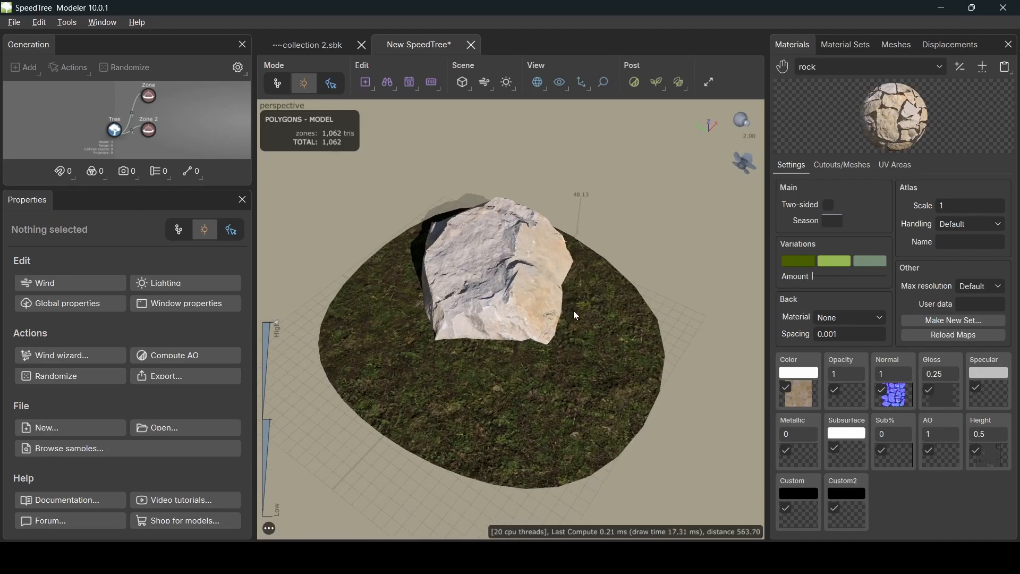
- Create a new grass material from the grass 1 textures, with grass_Albedo and the other detected maps
left_click(982, 66)
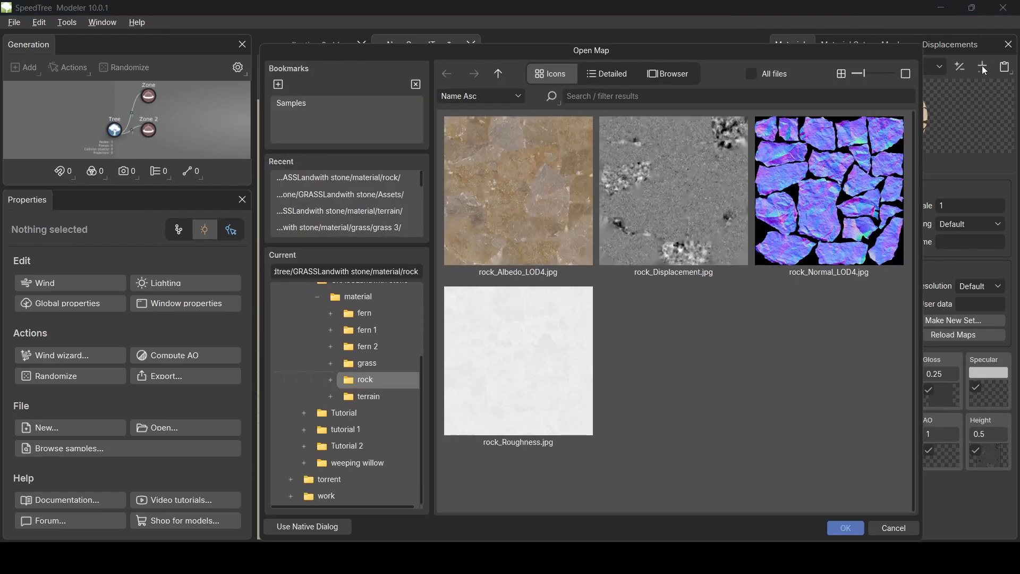
left_click(502, 76)
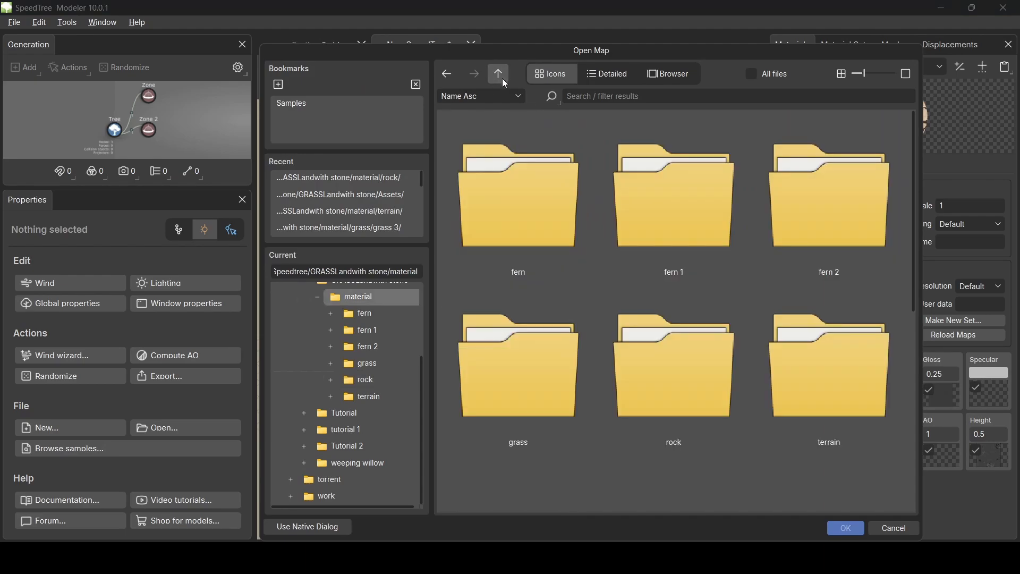
double_click(558, 387)
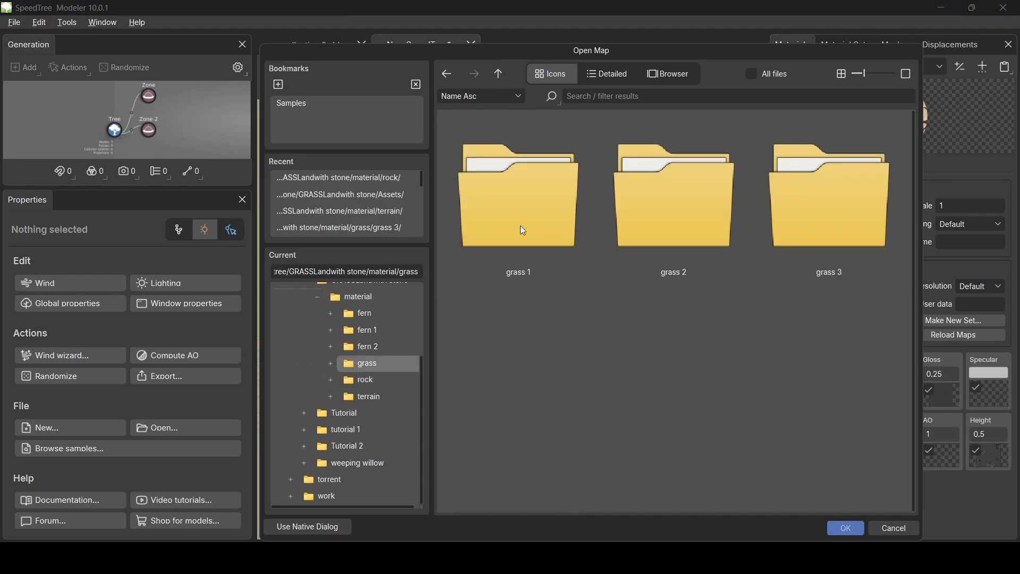
left_click(521, 230)
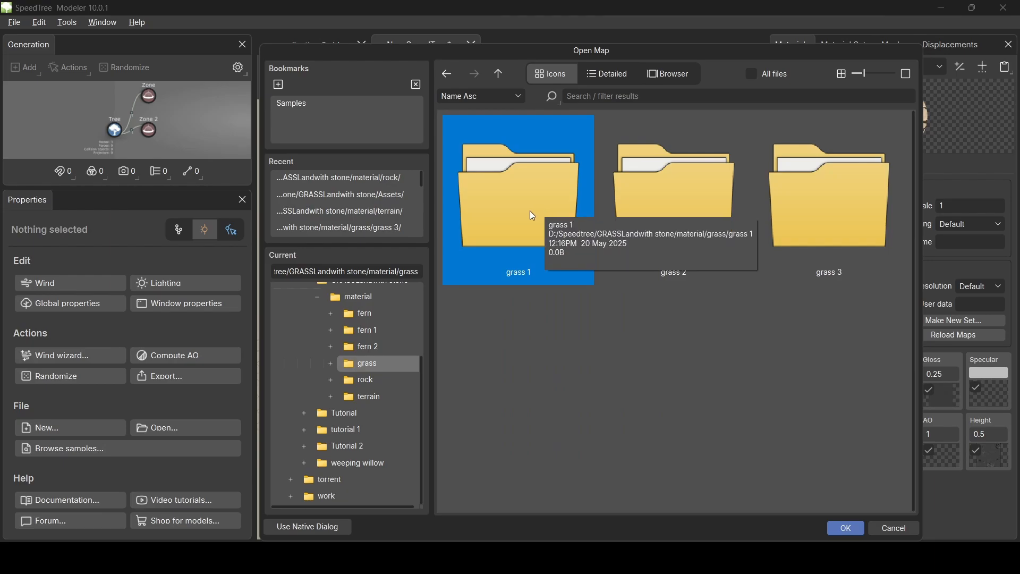
double_click(530, 212)
left_click(517, 199)
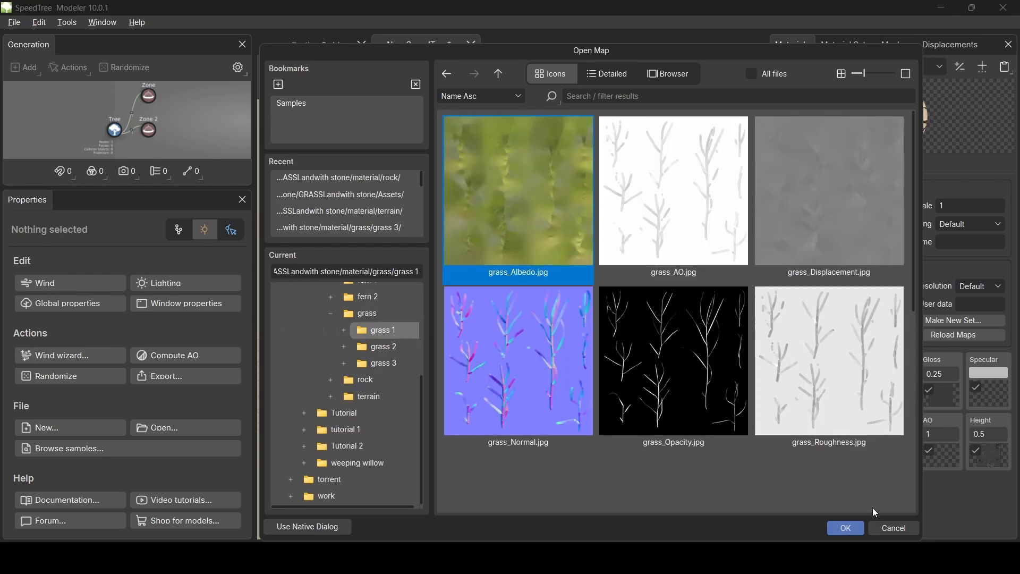
left_click(852, 528)
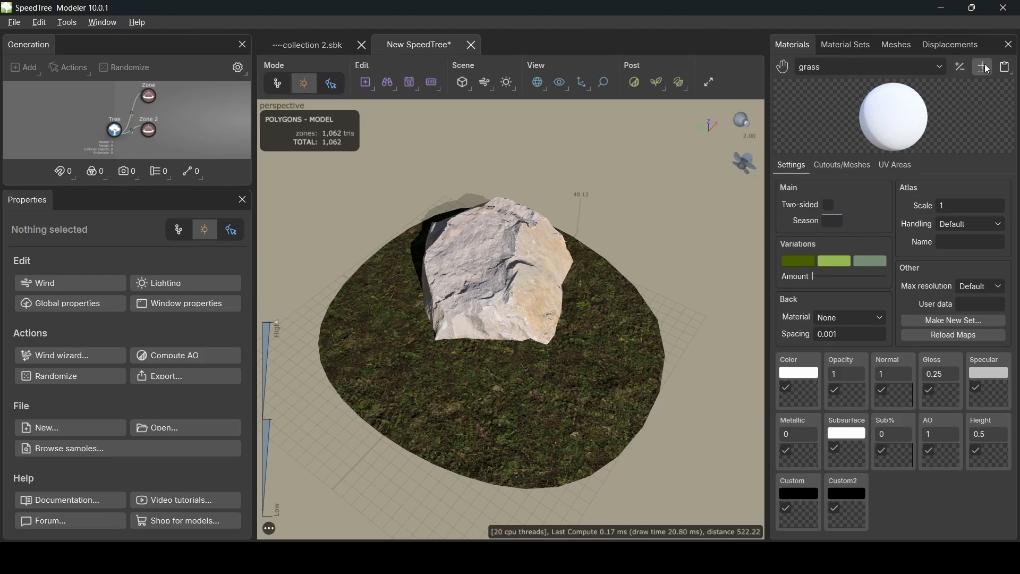
left_click(809, 393)
double_click(559, 215)
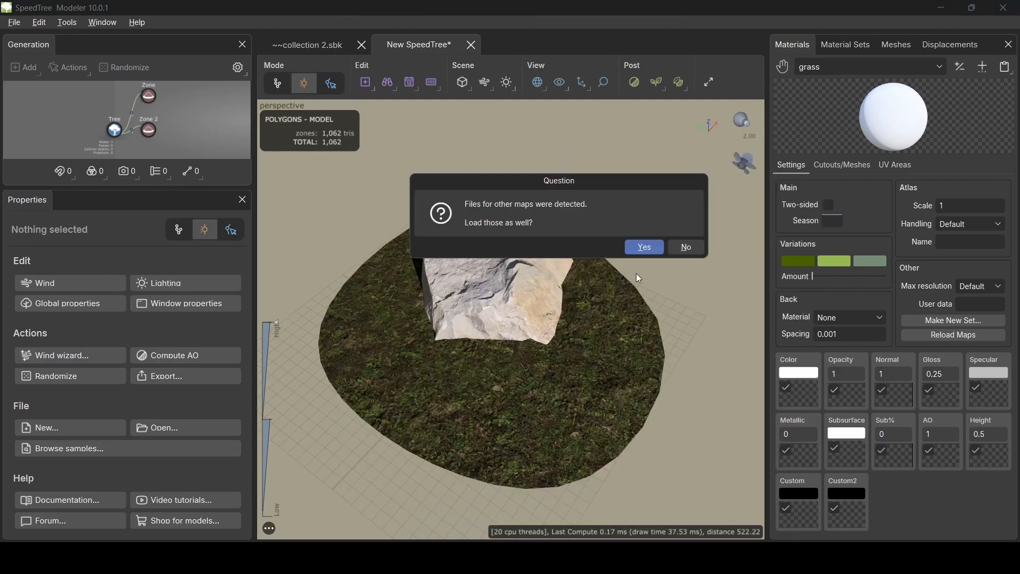
left_click(653, 248)
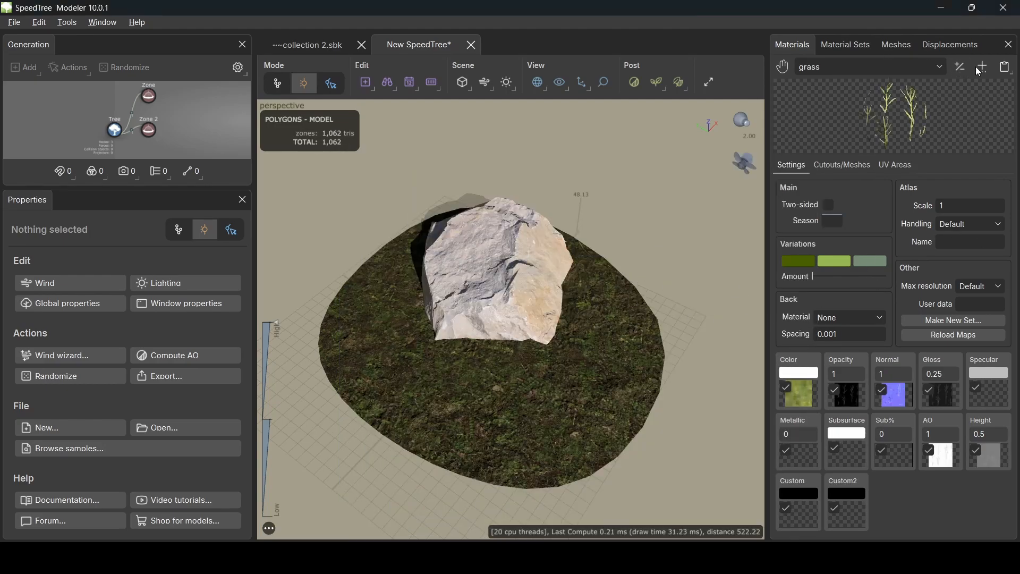
- Rename the new grass material to 'grass 1' in the Materials manager
left_click(961, 66)
double_click(814, 177)
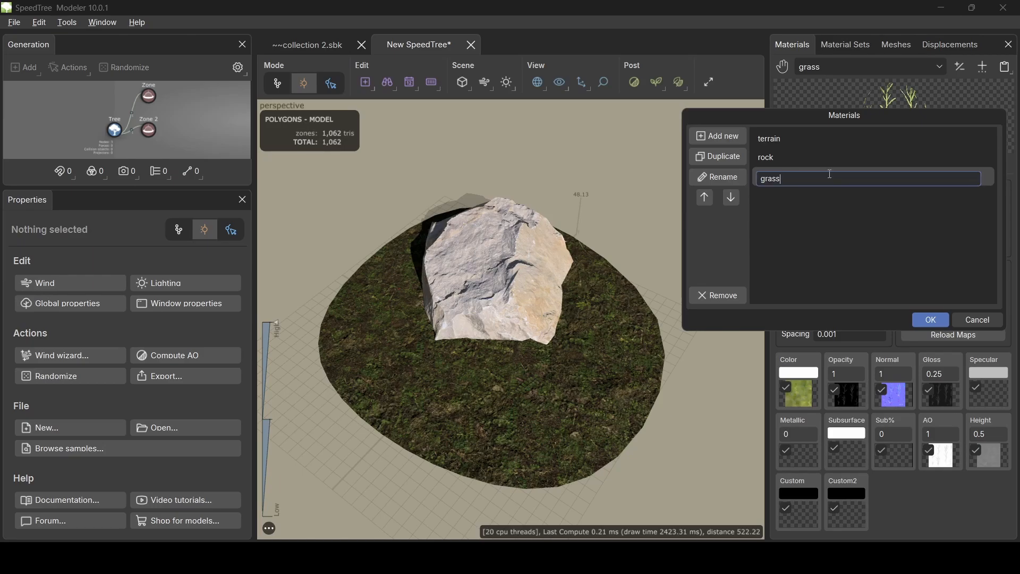
type("1")
left_click(930, 322)
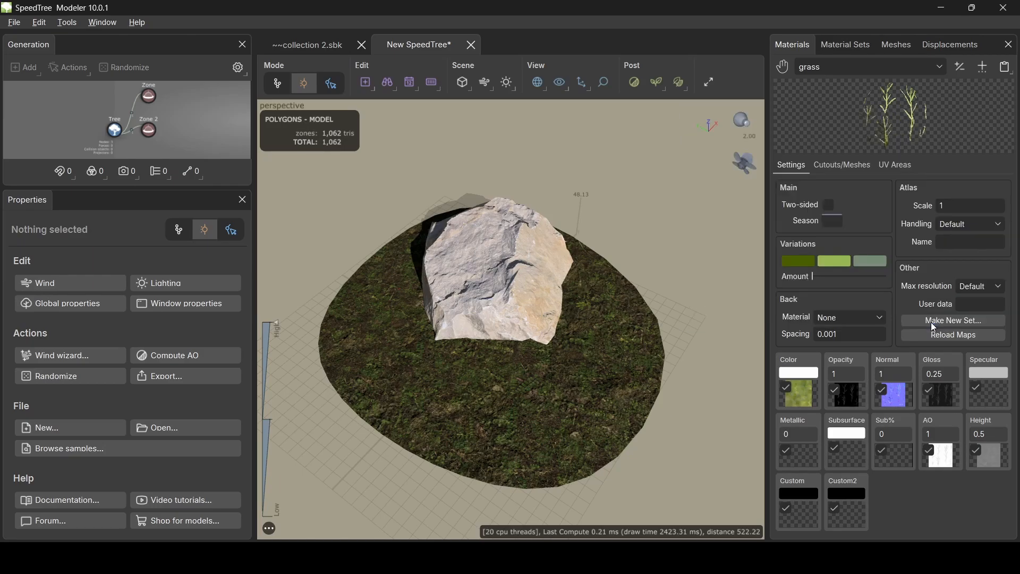
- Create a new material from the grass 2 folder with grass_Albedo_3 as its color map
left_click(984, 68)
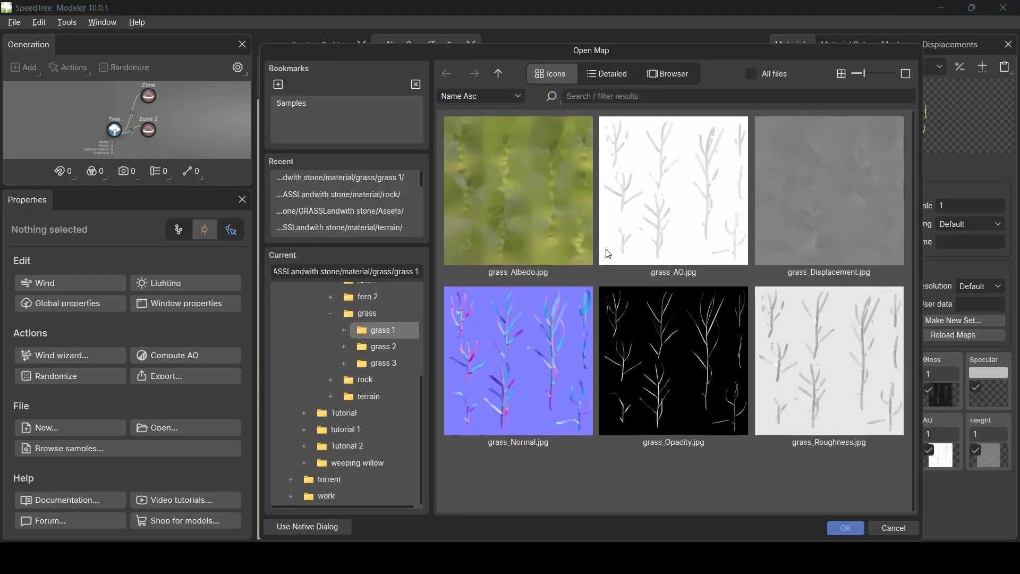
left_click(499, 74)
double_click(655, 197)
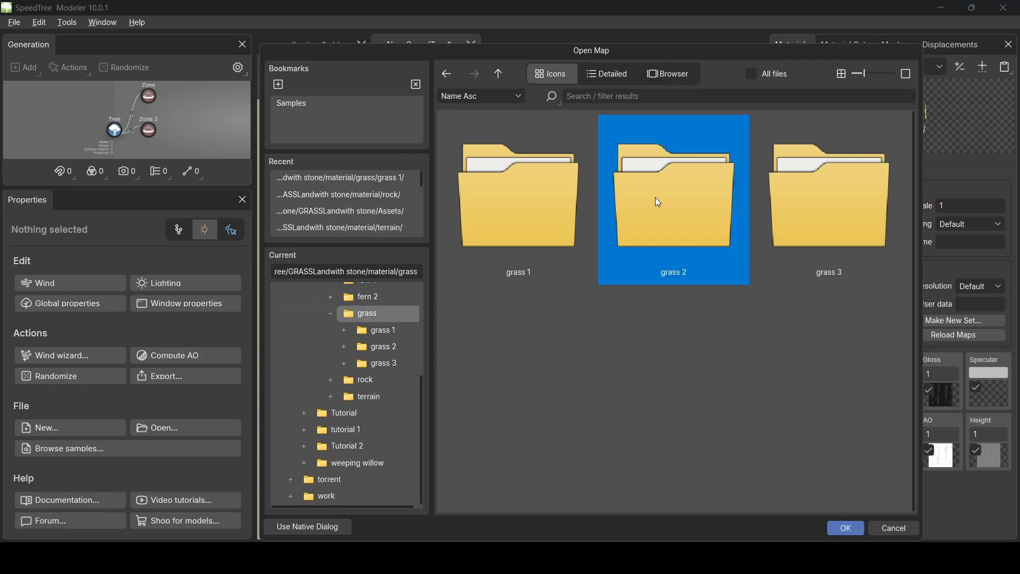
double_click(555, 180)
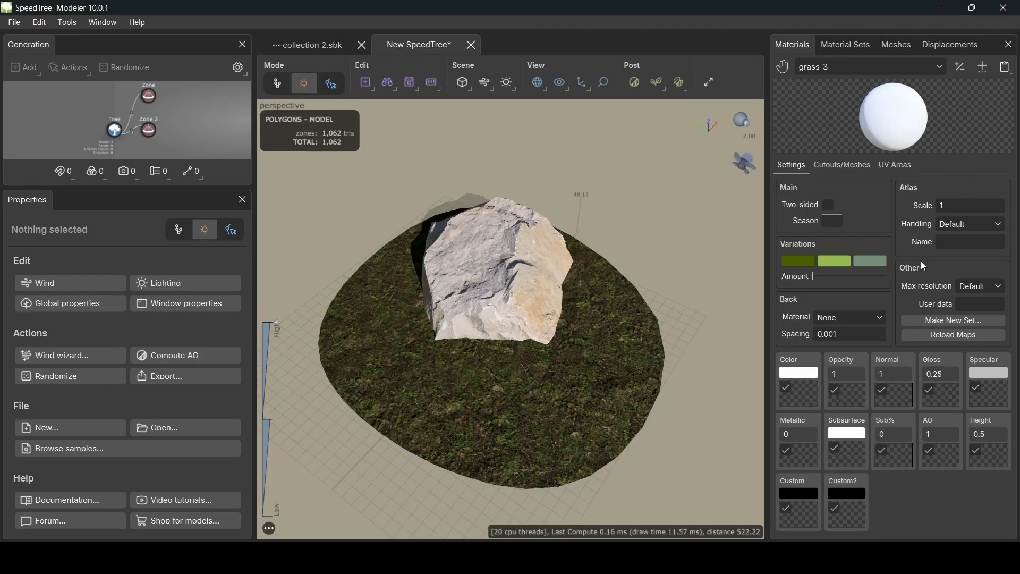
left_click(801, 391)
double_click(558, 184)
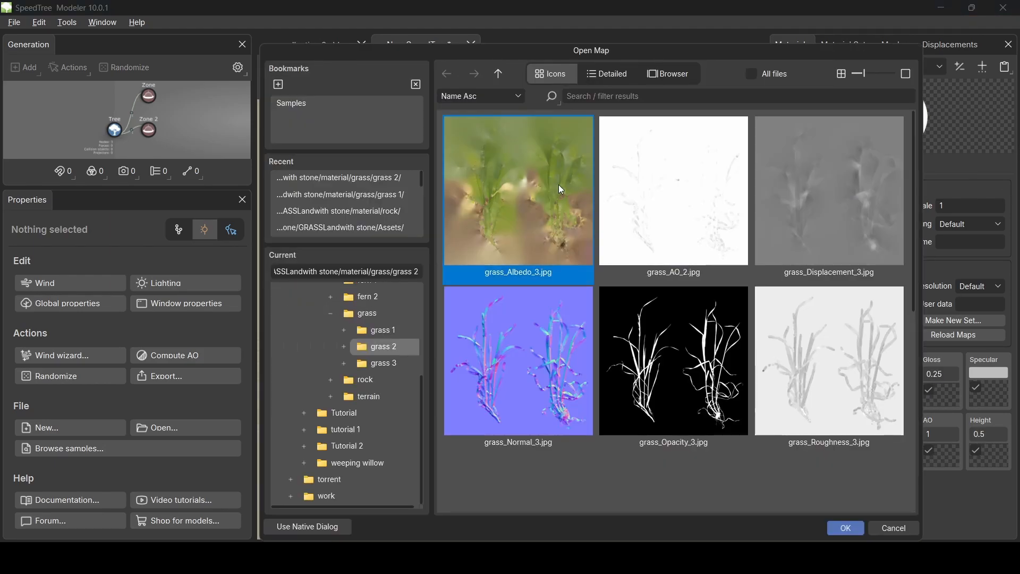
left_click_drag(731, 161, 582, 98)
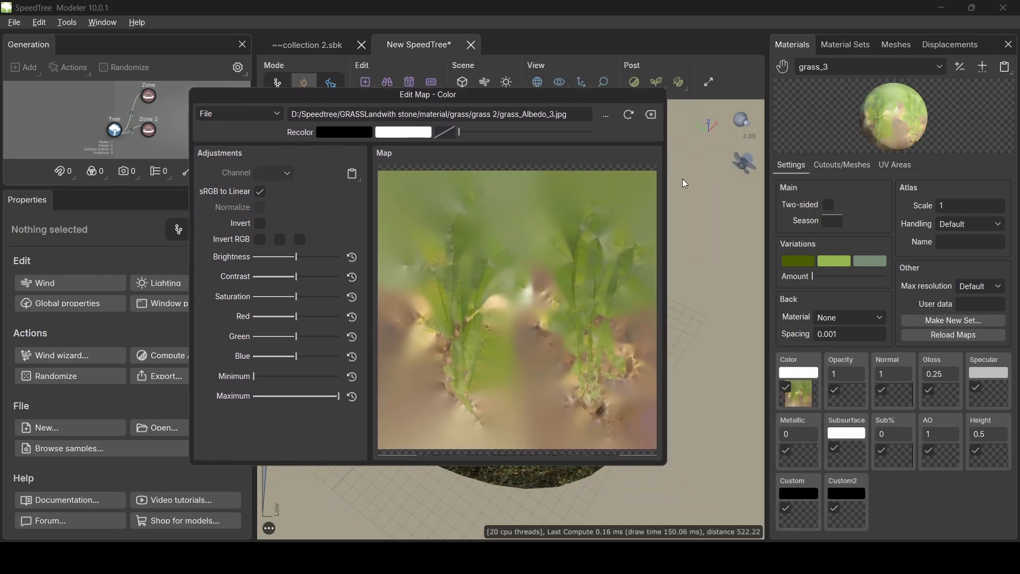
- Load grass_Normal_3 as the normal map and grass_Opacity_3 as the opacity map
left_click(897, 388)
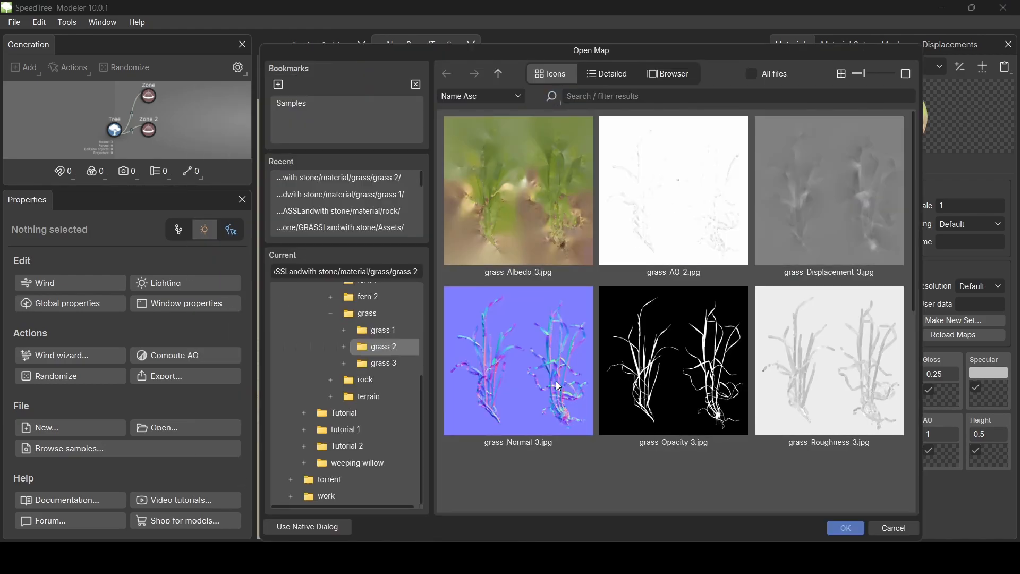
left_click(545, 375)
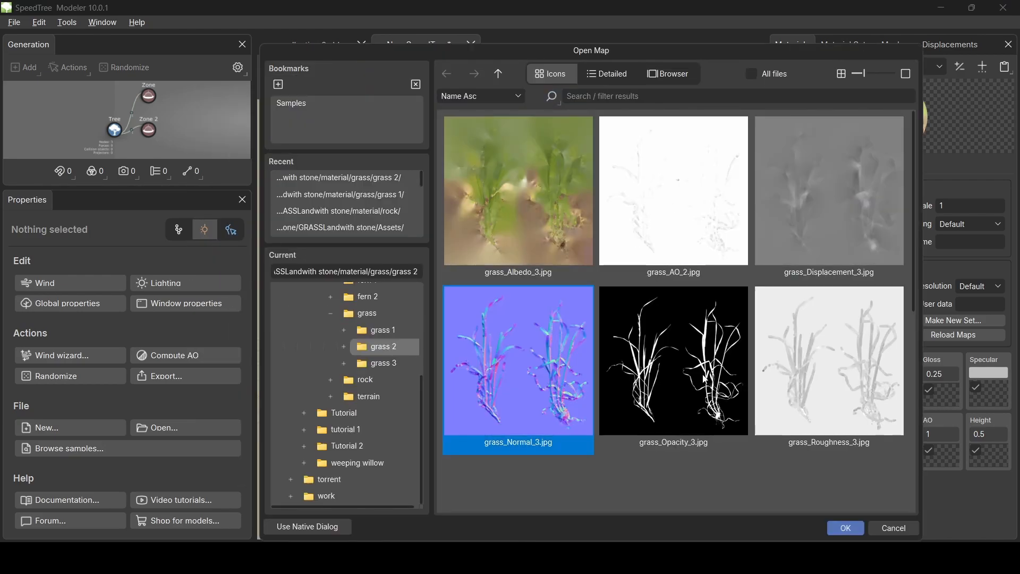
left_click(846, 526)
left_click_drag(805, 166, 556, 164)
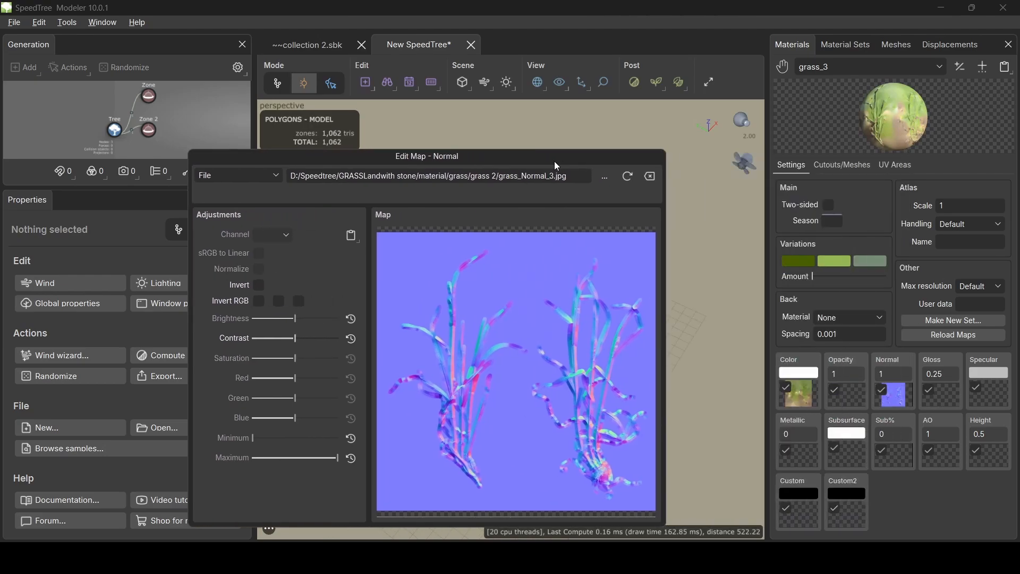
left_click(862, 403)
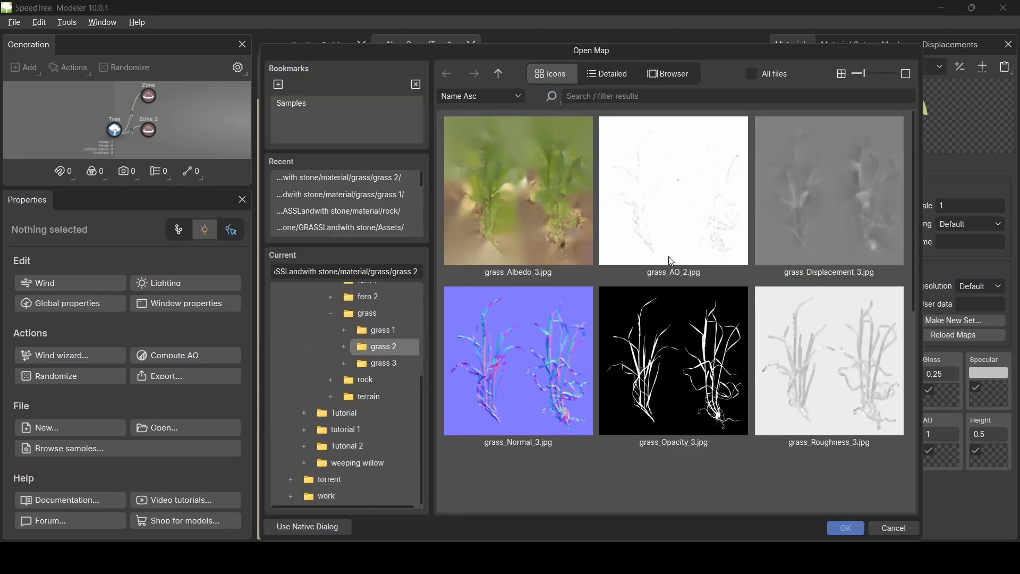
left_click(673, 333)
double_click(674, 332)
left_click_drag(726, 164, 574, 130)
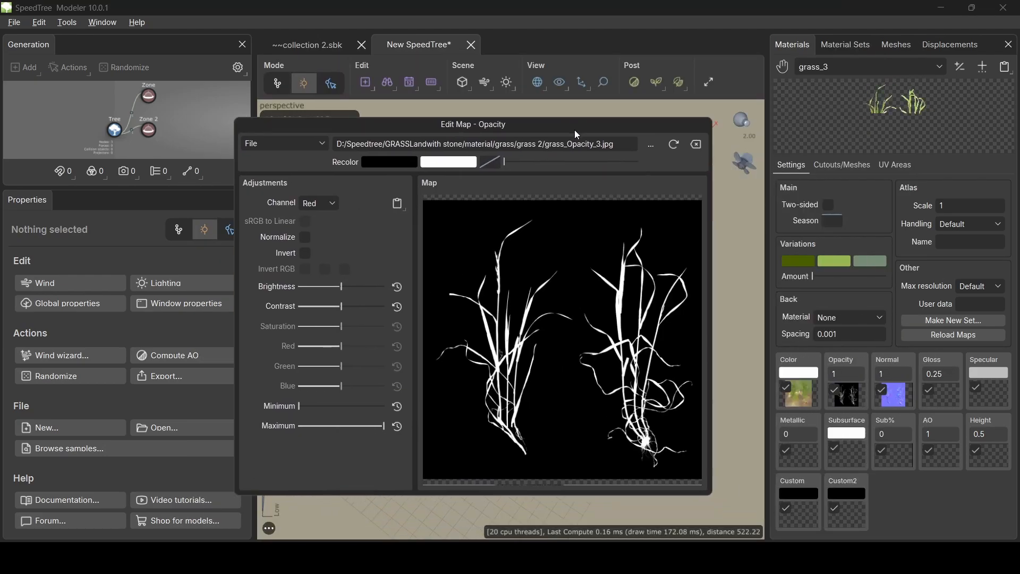
- Assign grass_AO_2 as AO, grass_Displacement_3 as height and grass_Roughness_3 as gloss
left_click(949, 455)
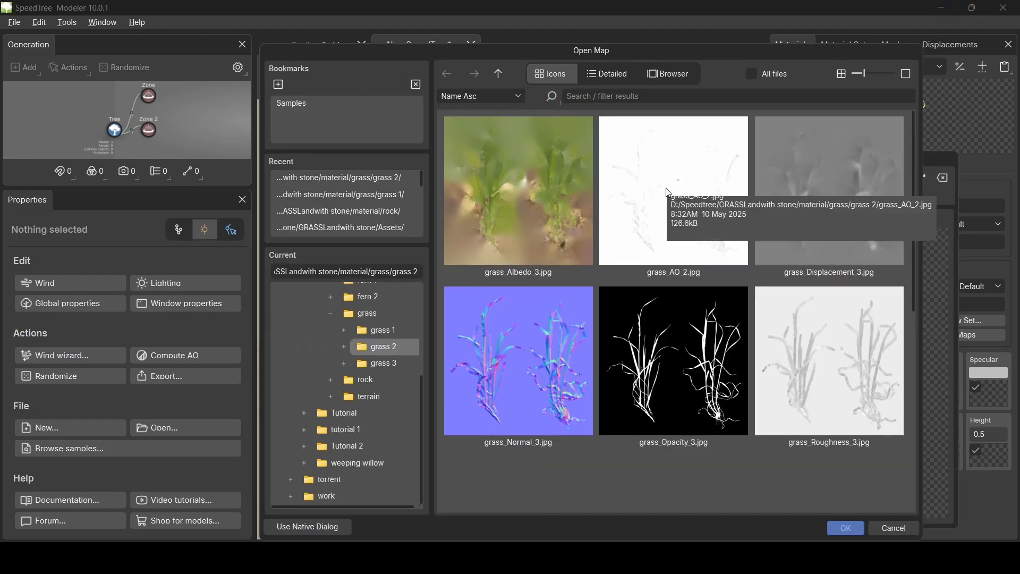
double_click(668, 196)
left_click_drag(810, 161, 555, 111)
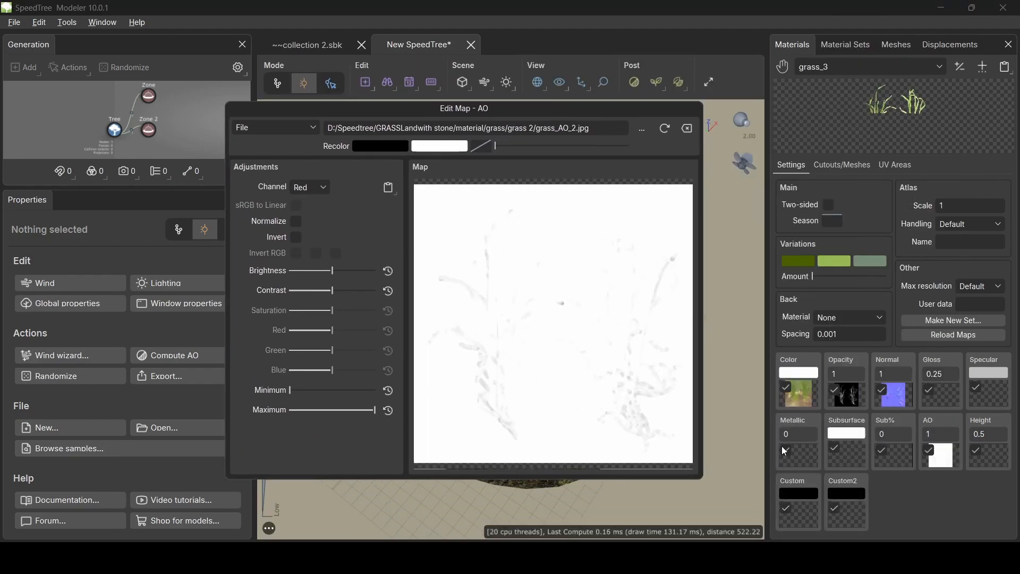
left_click(998, 451)
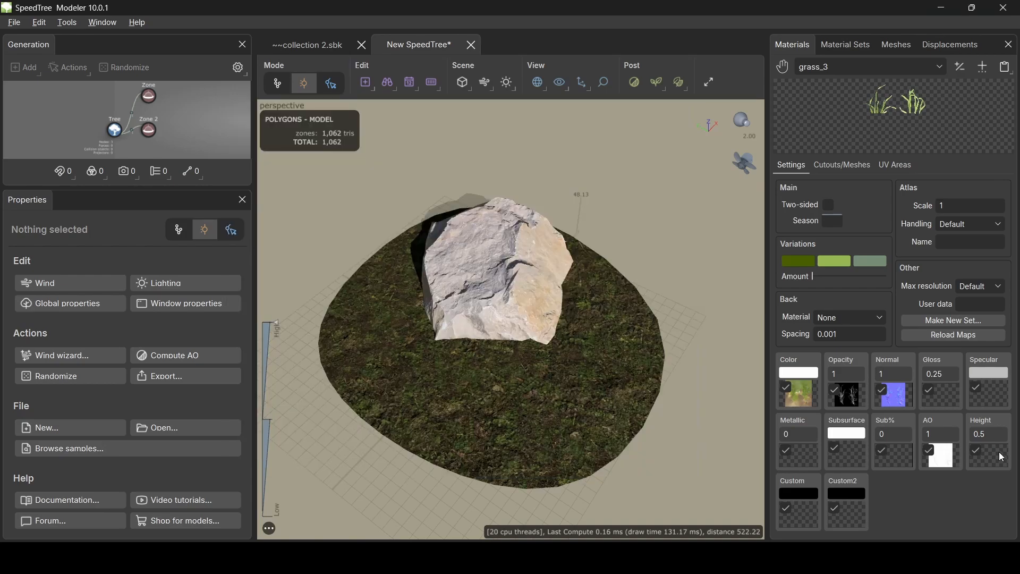
double_click(855, 211)
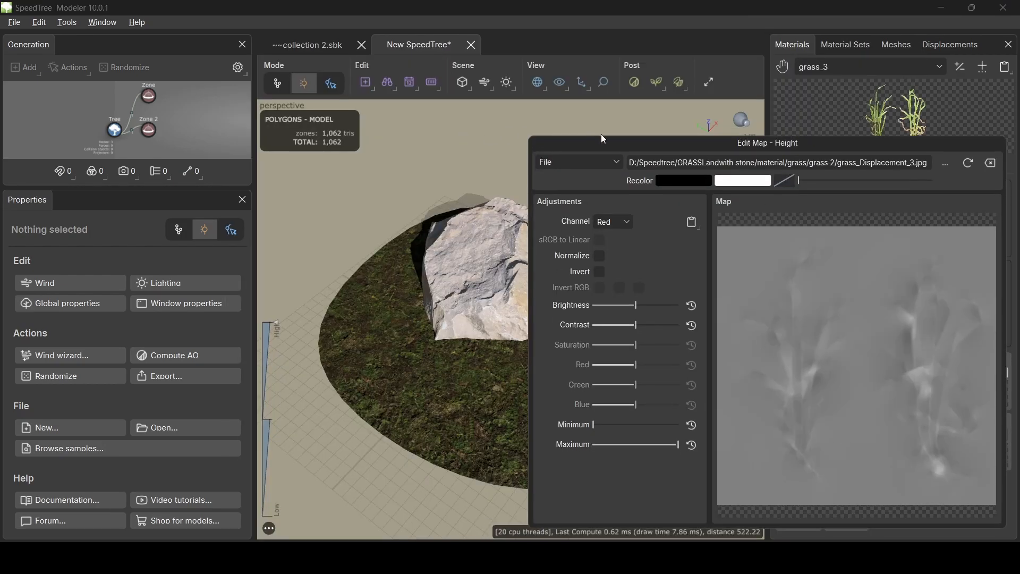
left_click(603, 136)
left_click(949, 397)
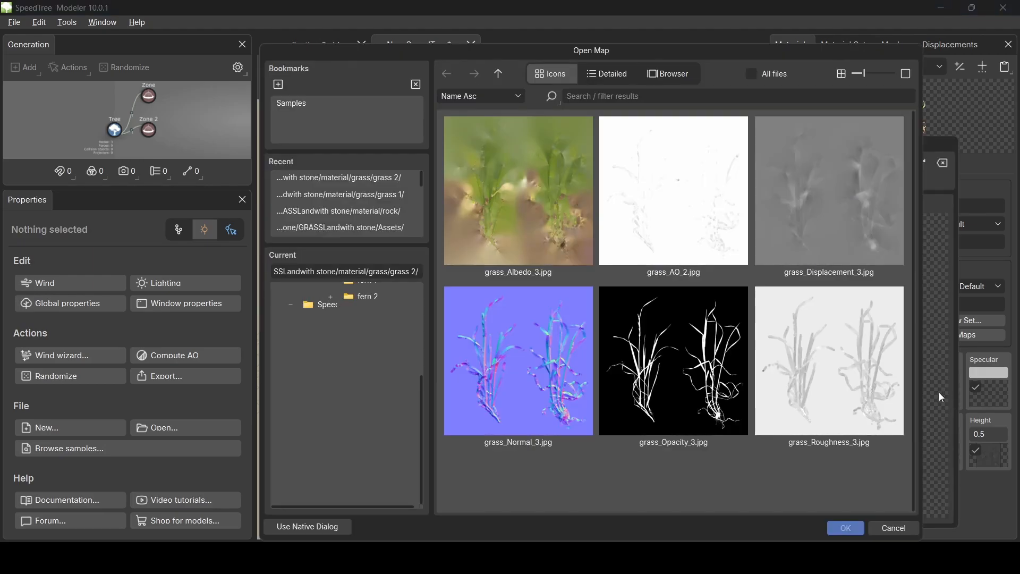
double_click(861, 375)
left_click_drag(829, 149, 489, 152)
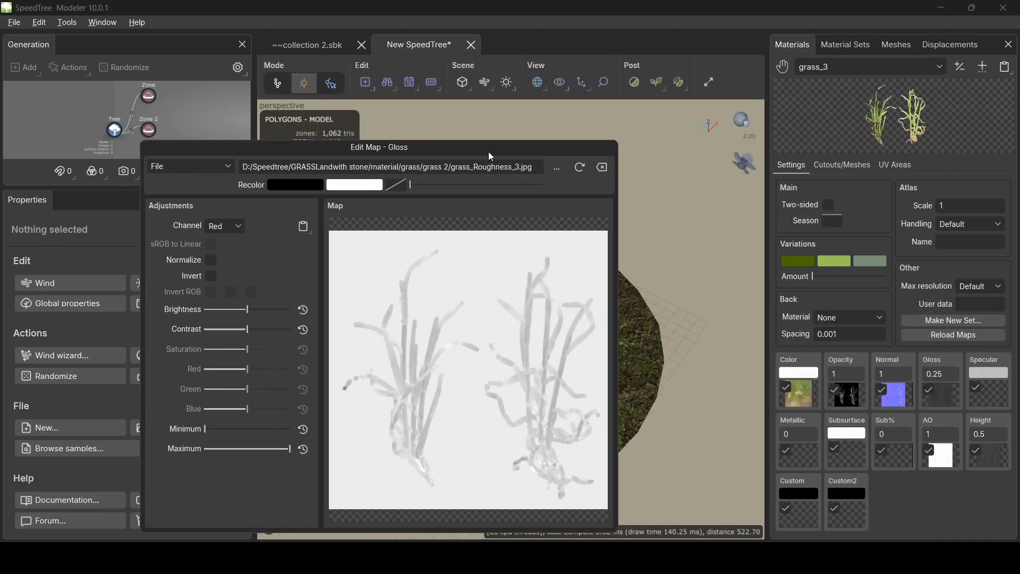
left_click(680, 210)
- Rename the grass_3 material to 'grass 2' in the Materials list
left_click(968, 68)
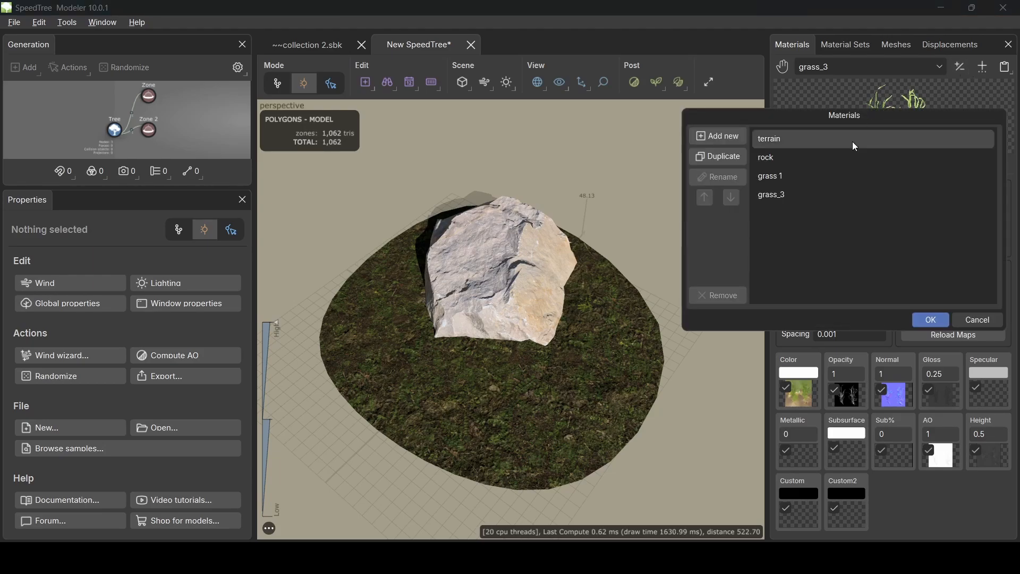
double_click(778, 195)
left_click(839, 197)
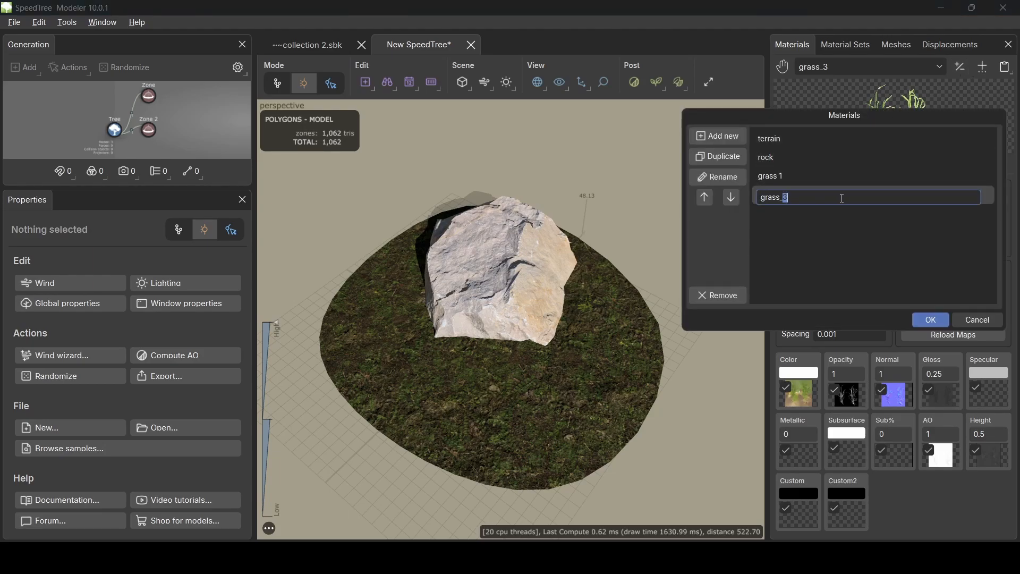
key("BackSpace")
key("BackSpace")
type("2")
left_click(940, 317)
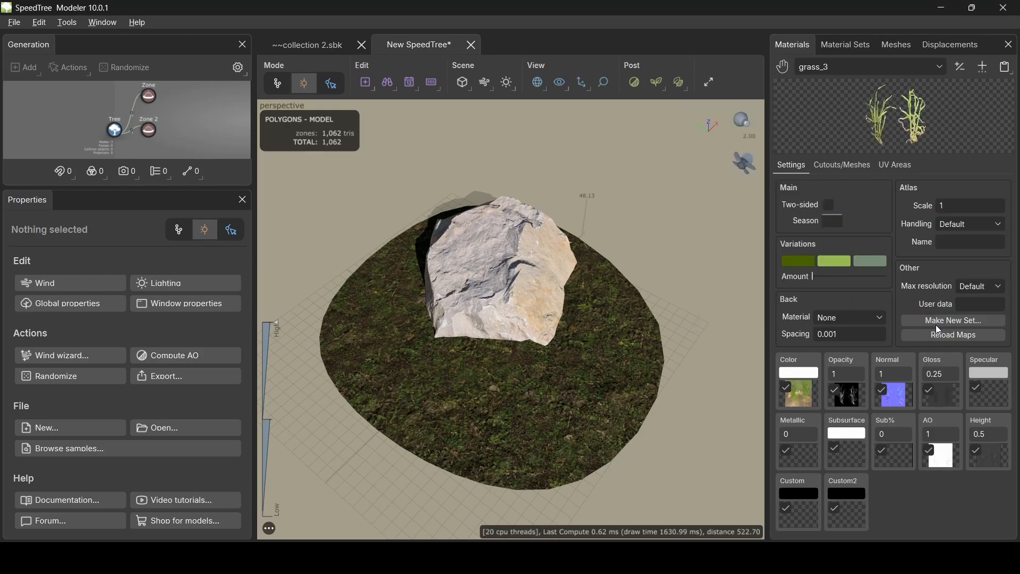
- Create another material from the grass 3 folder with grass_Albedo_2 as its color map
left_click(983, 69)
left_click(514, 74)
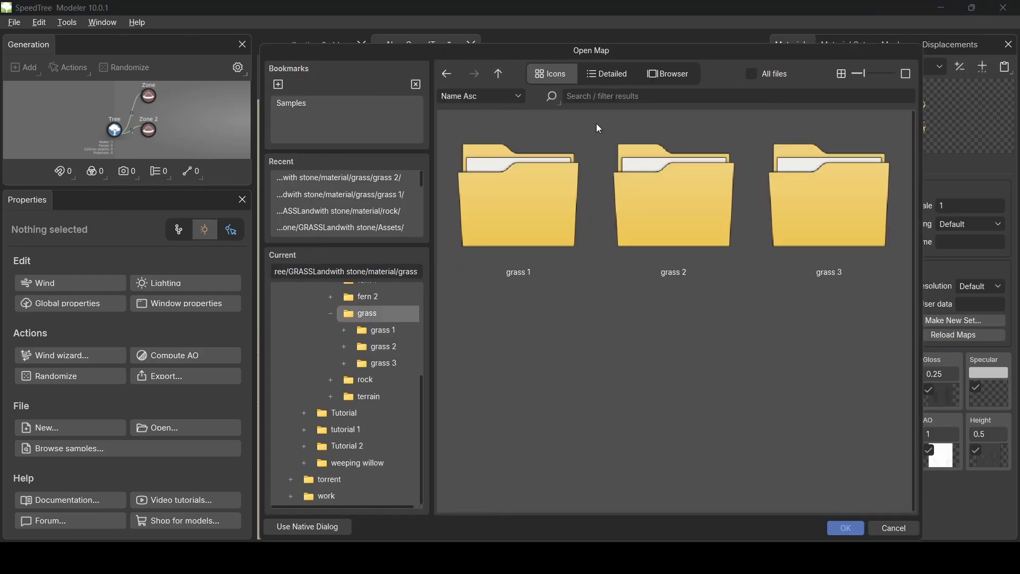
double_click(807, 190)
double_click(556, 190)
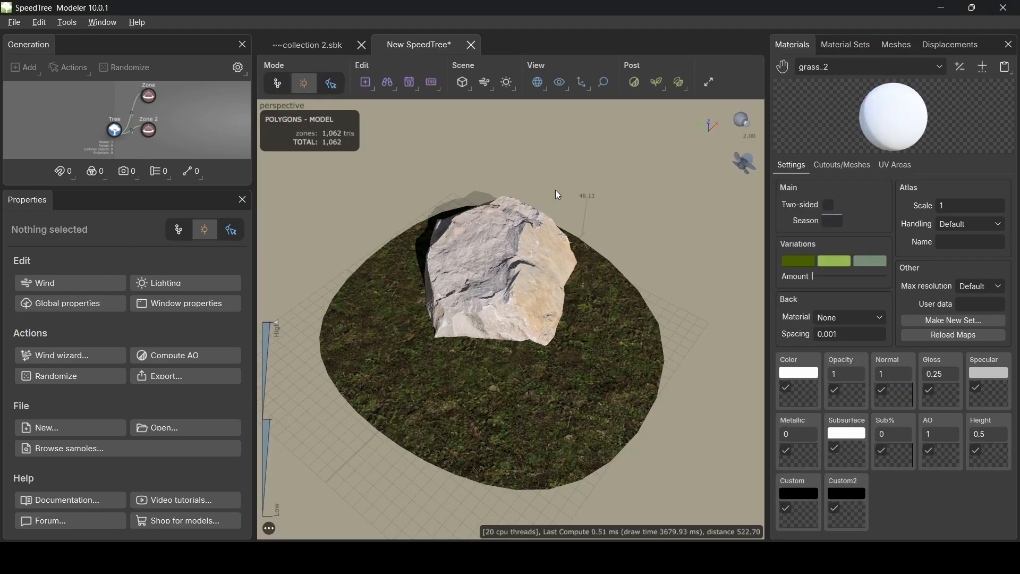
left_click(804, 391)
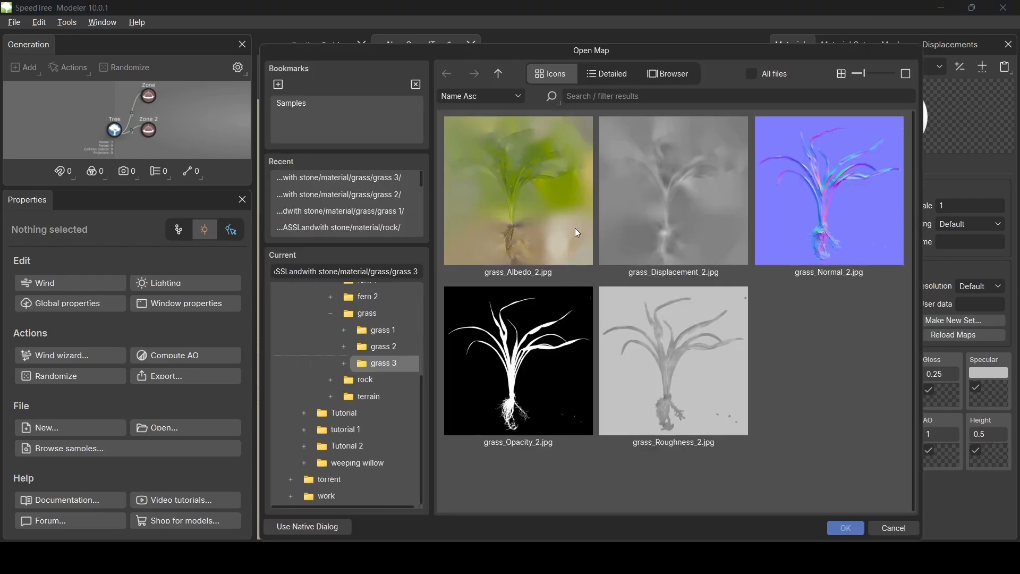
double_click(574, 228)
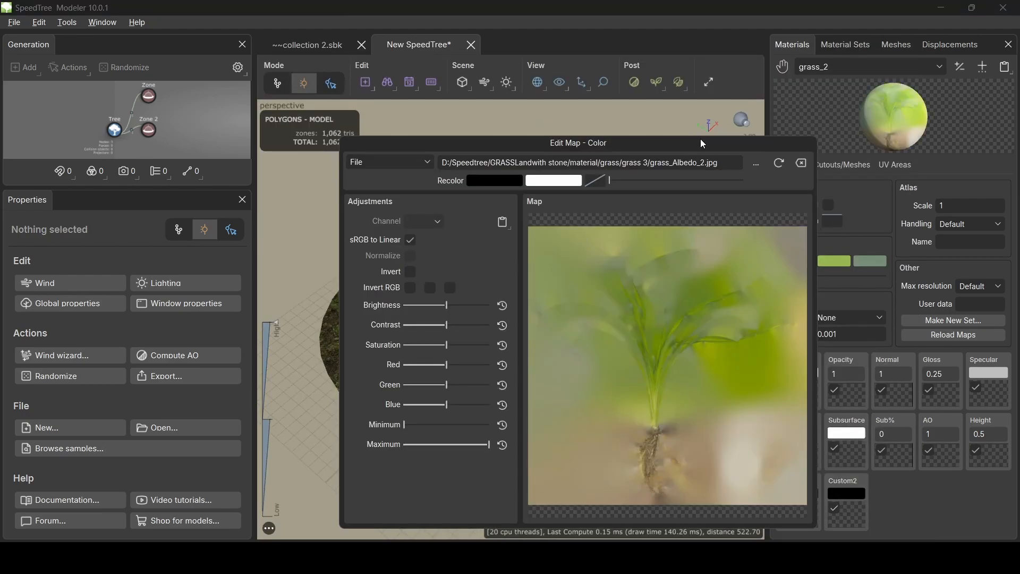
left_click_drag(700, 136, 615, 119)
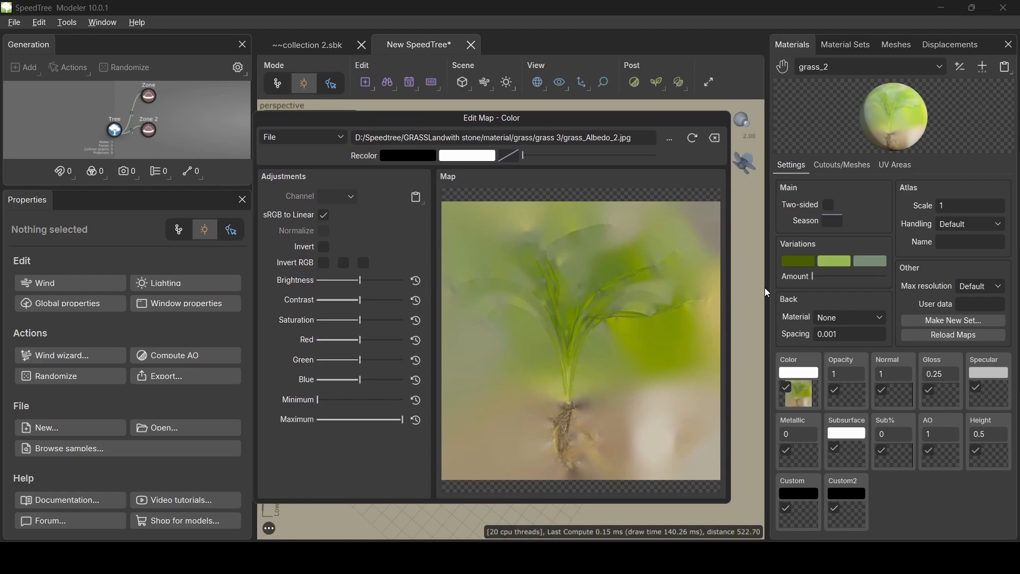
- Load grass_Opacity_2 as the opacity map and grass_Normal_2 as the normal map
left_click(850, 394)
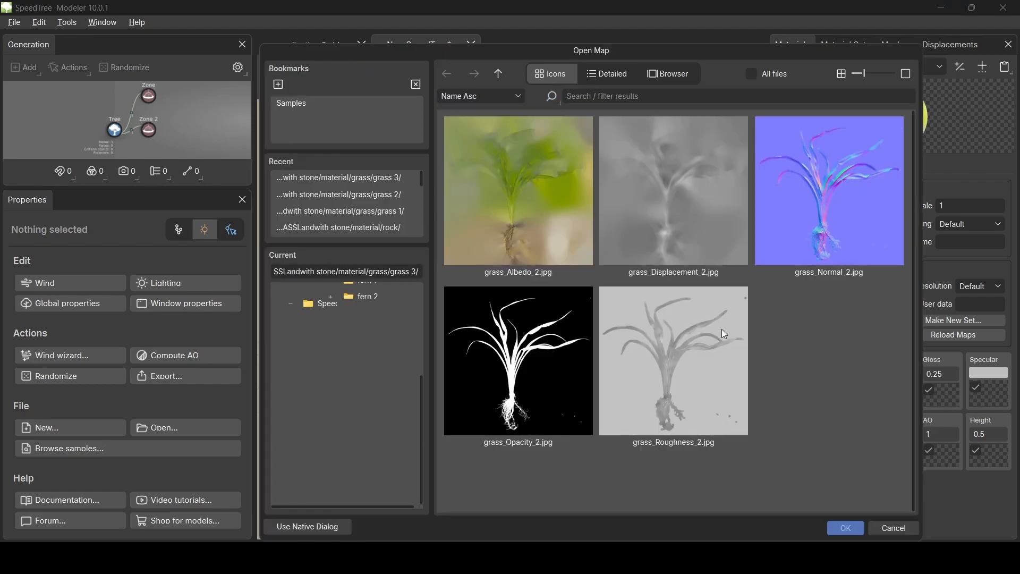
left_click(542, 378)
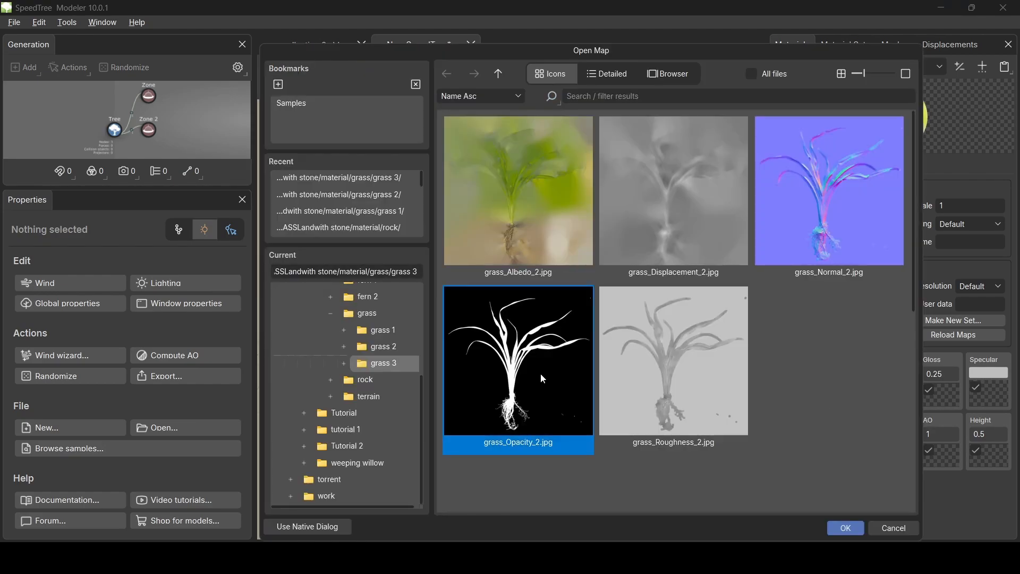
left_click(848, 524)
left_click(904, 396)
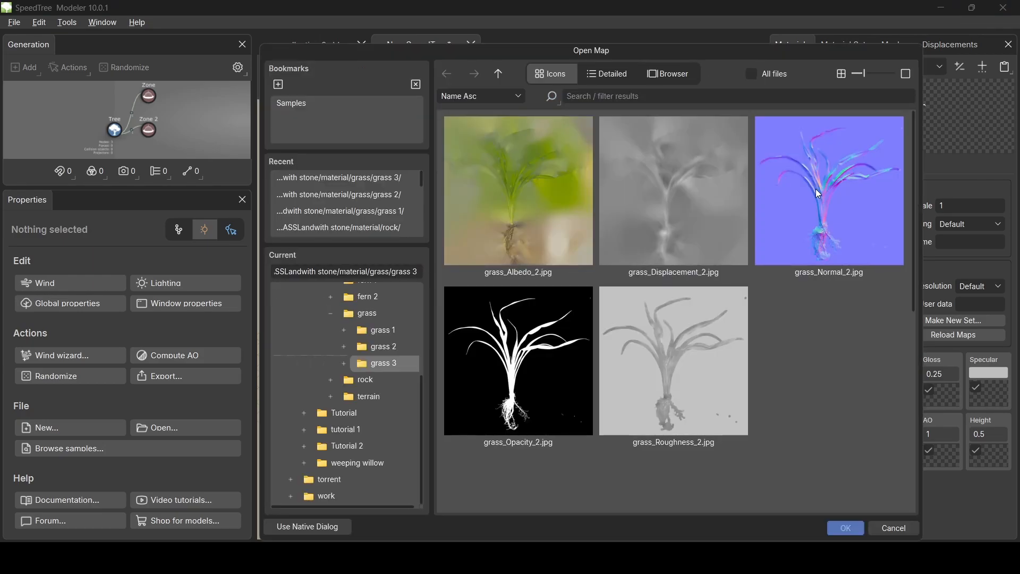
left_click(844, 528)
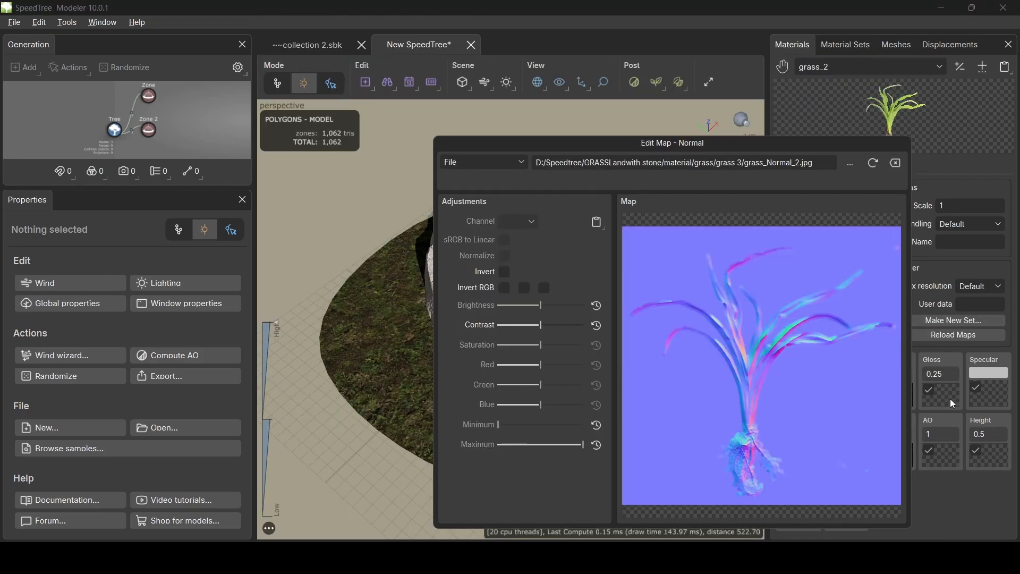
- Assign grass_Displacement_2.jpg as the height map and grass_Roughness_2.jpg as the gloss map
left_click(988, 449)
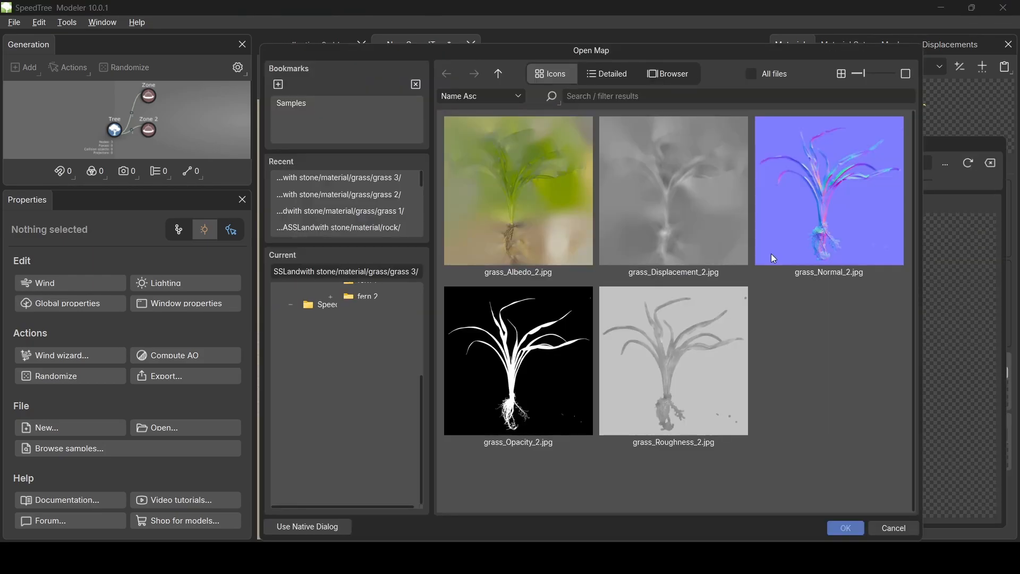
left_click(689, 206)
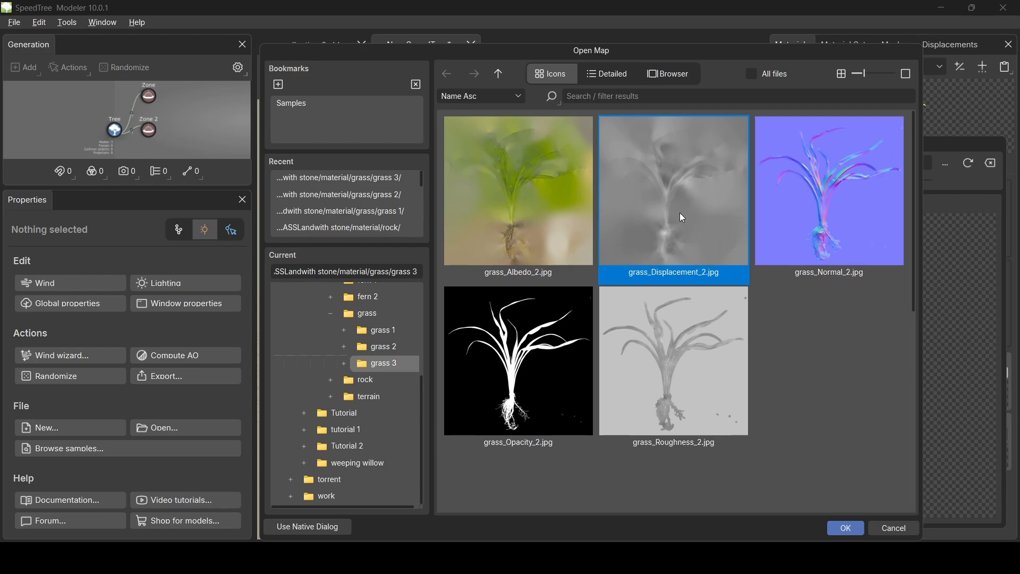
double_click(680, 213)
left_click_drag(852, 142, 473, 139)
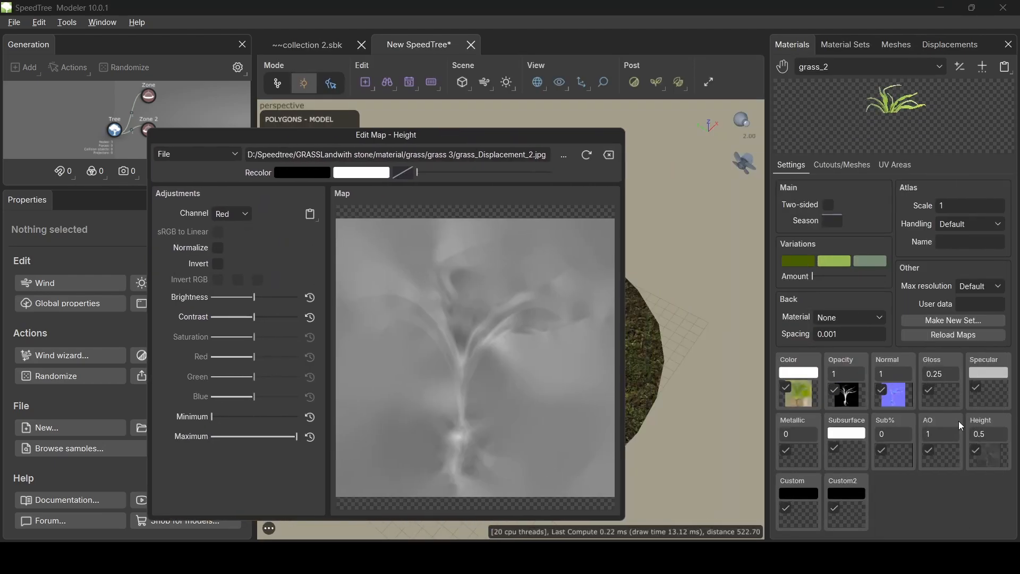
left_click(951, 408)
left_click(622, 397)
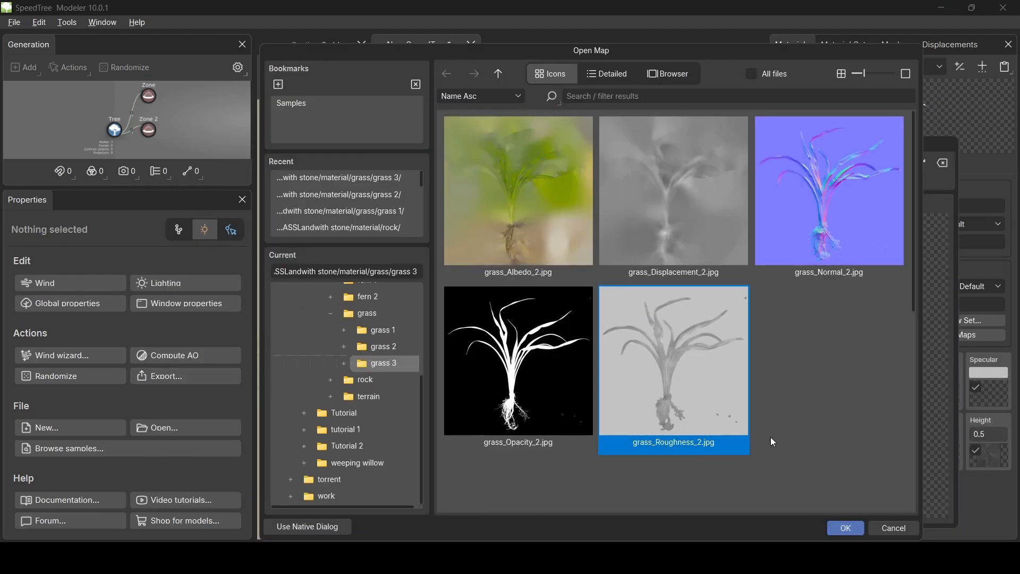
left_click(842, 528)
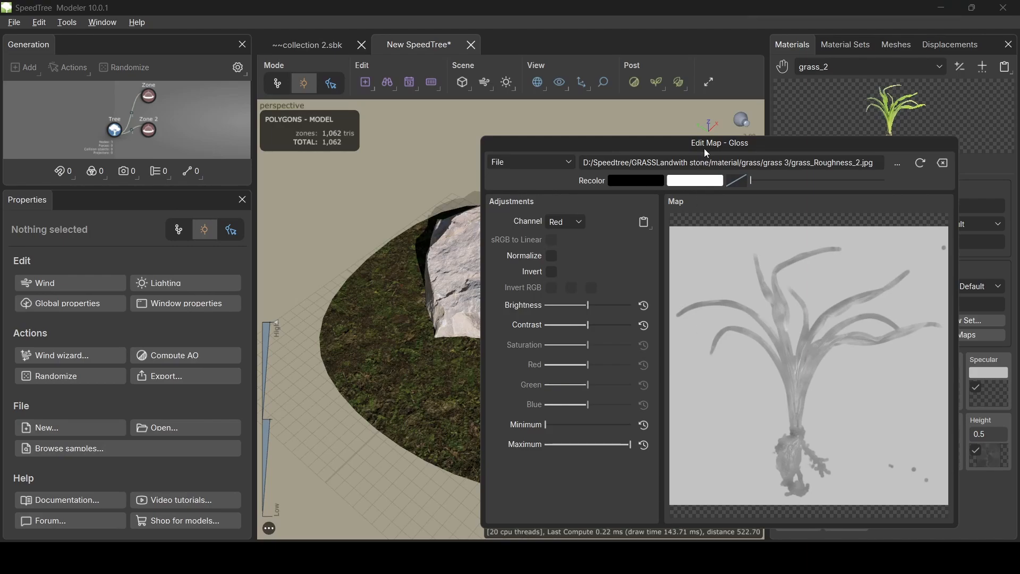
left_click(398, 155)
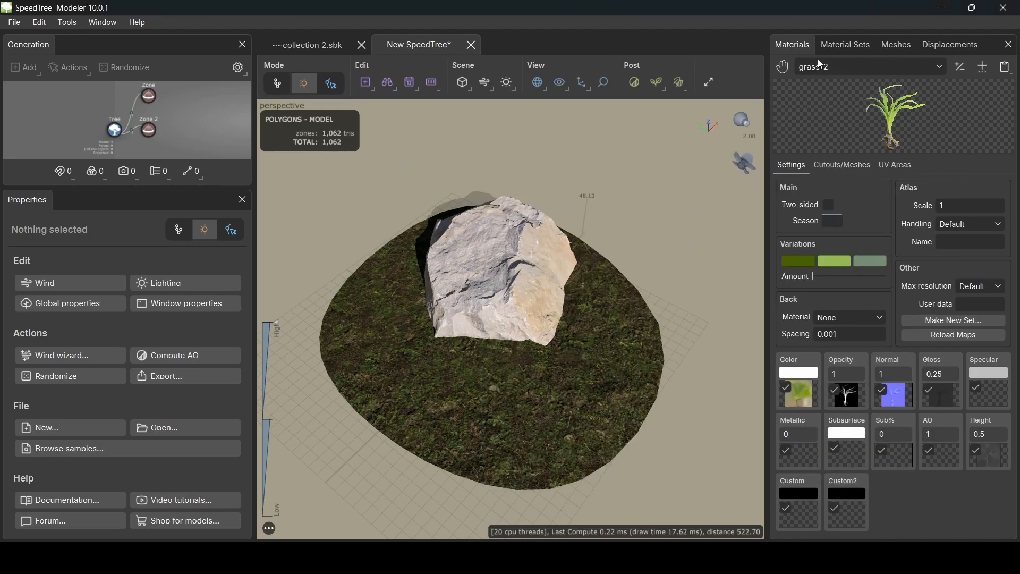
- Rename the grass_2 material to 'grass 3' in the Materials list
left_click(869, 64)
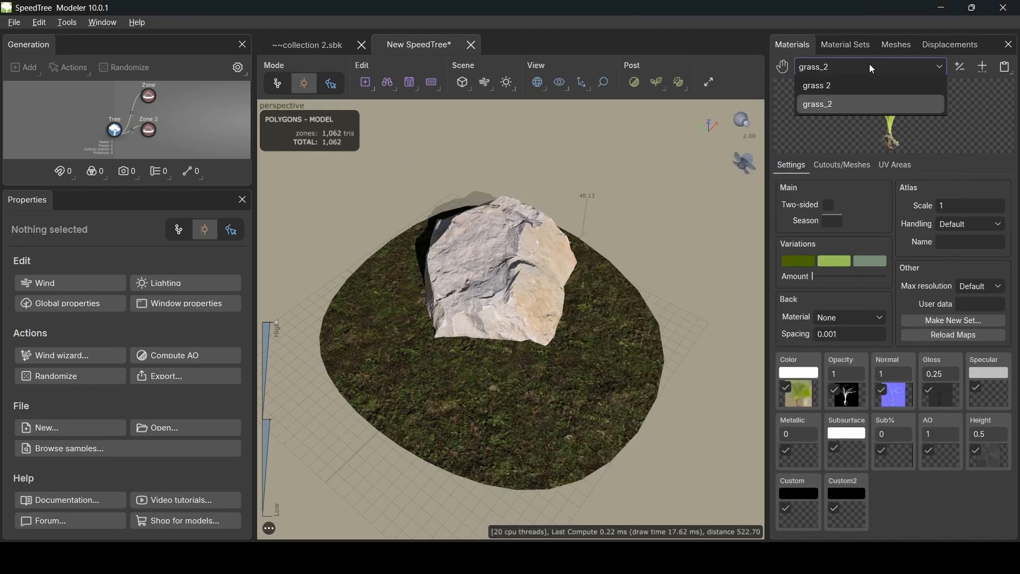
left_click(959, 67)
double_click(822, 208)
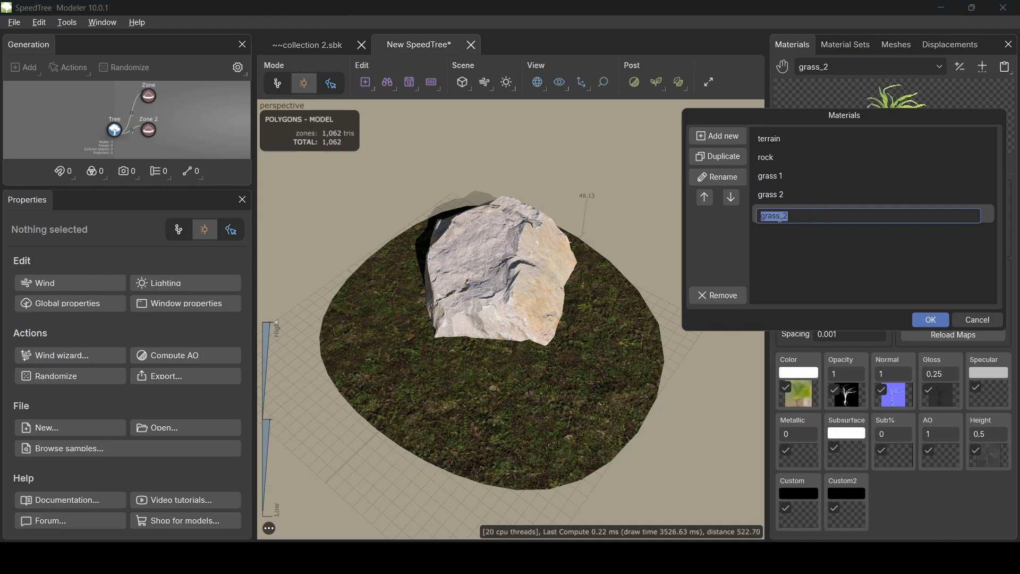
type("grass 3")
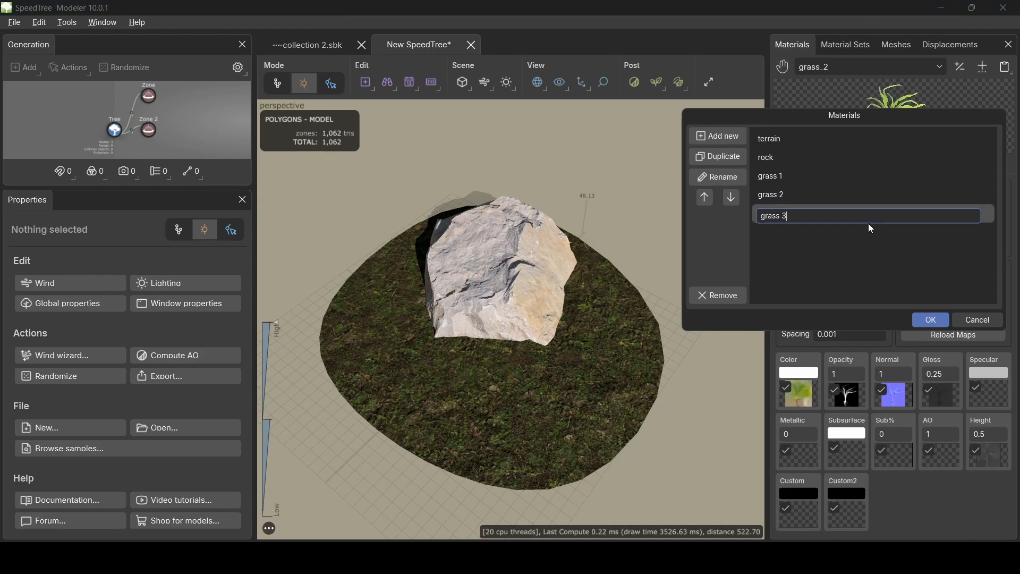
left_click(938, 322)
left_click(871, 66)
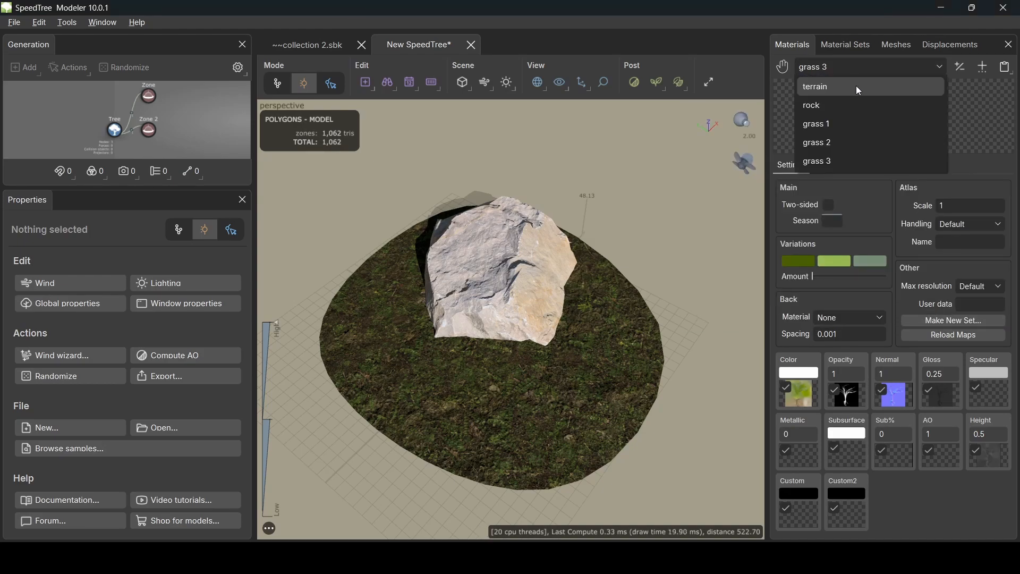
- Make the grass 1 material two-sided and open its cutout for editing
left_click(840, 124)
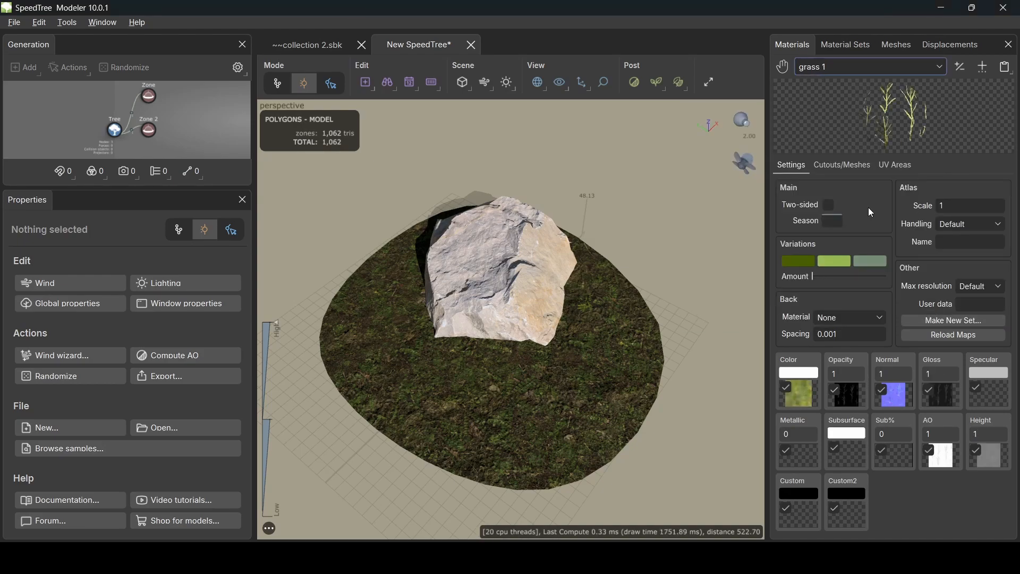
left_click(833, 205)
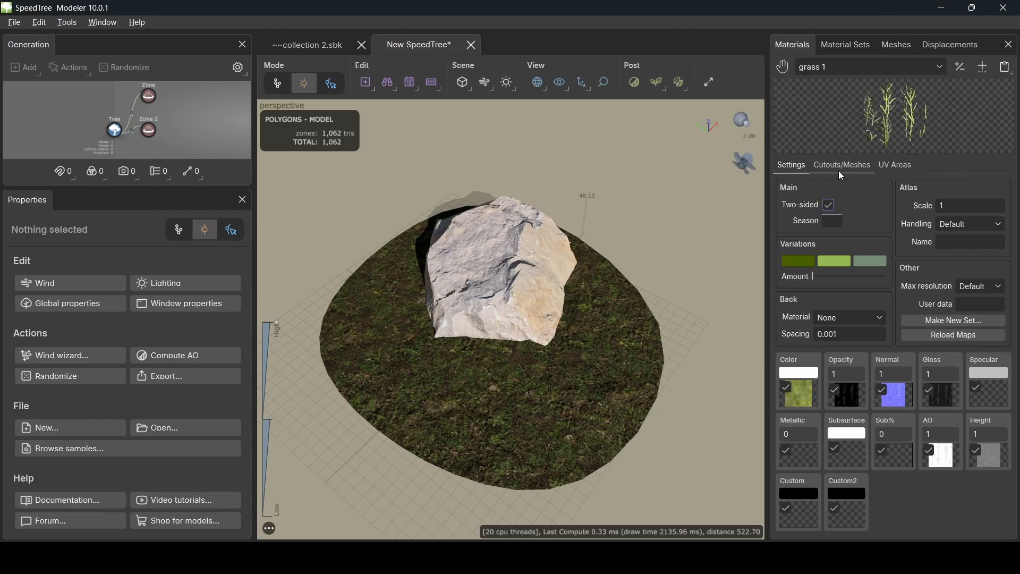
left_click(857, 169)
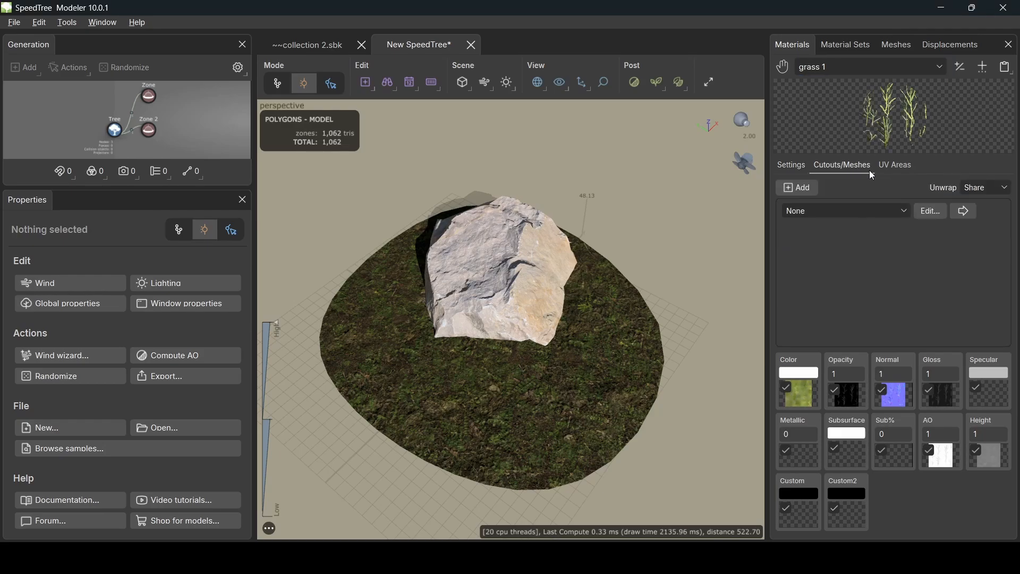
left_click(935, 210)
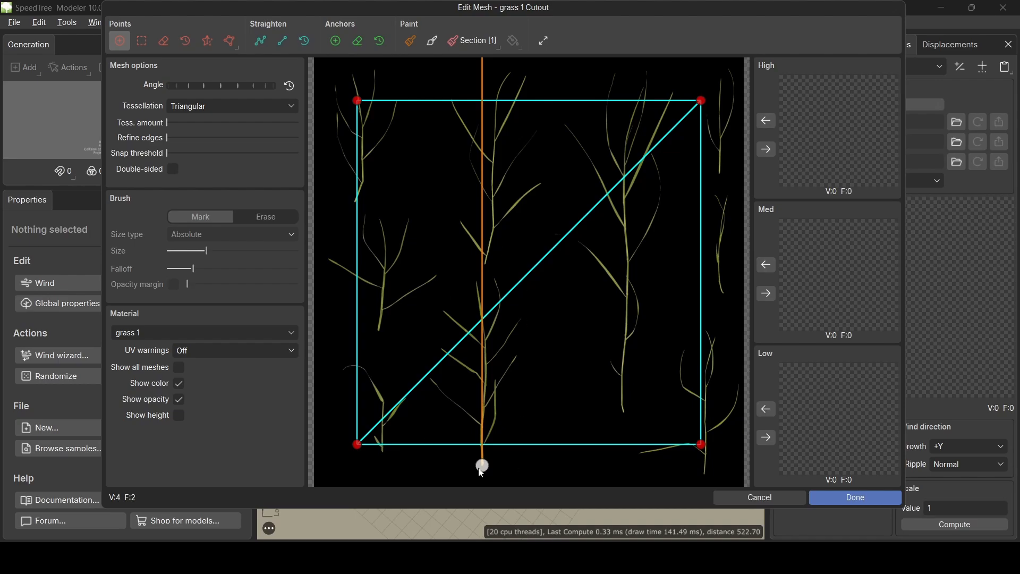
- Pull the first cutout's corners and outline points tightly around a single grass stalk
left_click_drag(358, 442, 454, 462)
left_click_drag(701, 443, 504, 462)
left_click_drag(486, 100, 488, 60)
left_click_drag(357, 100, 418, 374)
left_click_drag(702, 100, 533, 408)
left_click_drag(505, 181, 547, 171)
left_click_drag(512, 105, 534, 66)
left_click_drag(477, 113, 440, 83)
left_click_drag(432, 223, 448, 279)
left_click_drag(419, 374, 419, 371)
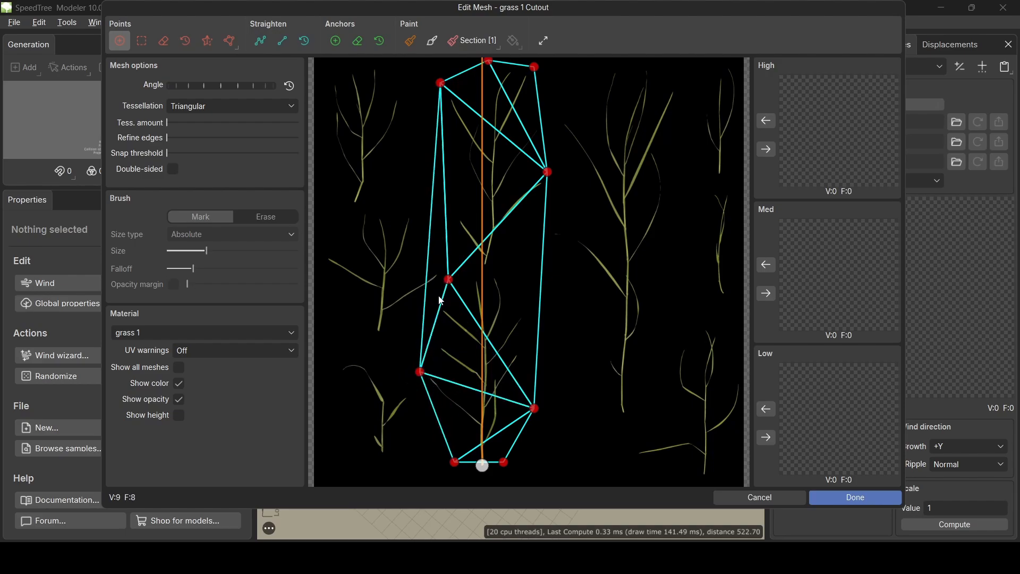
left_click_drag(448, 280, 444, 259)
- Add interior points to the first cutout and copy it to every detail level
left_click(479, 270)
left_click(481, 370)
left_click(489, 178)
left_click_drag(224, 89, 231, 90)
left_click(766, 149)
left_click(765, 293)
- Add a second grass 1 cutout, anchoring it and pulling corners around a right-hand stalk
left_click(765, 437)
left_click(854, 498)
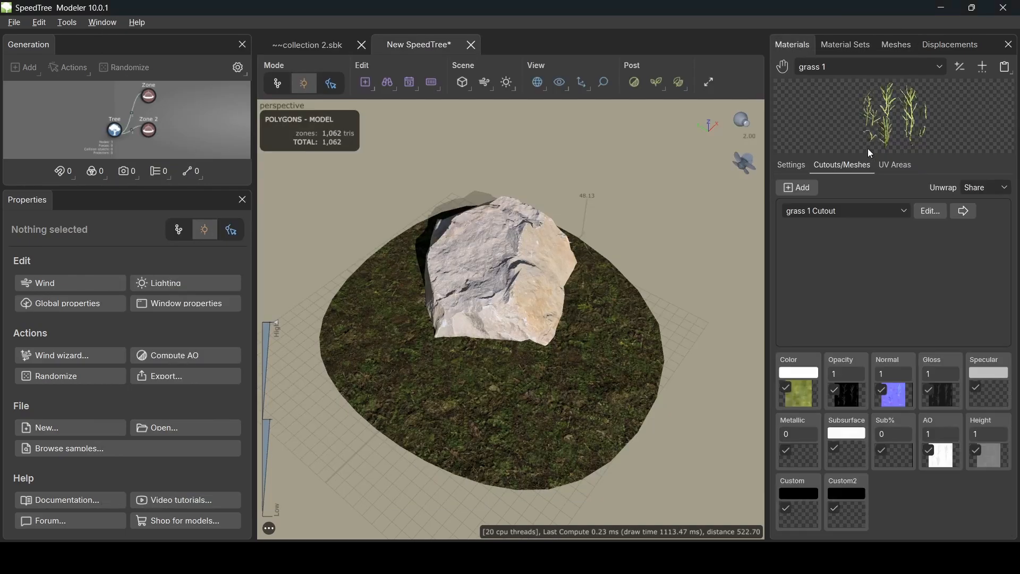
left_click(797, 186)
left_click(931, 229)
left_click_drag(529, 381, 625, 415)
left_click_drag(360, 443, 625, 240)
left_click_drag(357, 444, 597, 419)
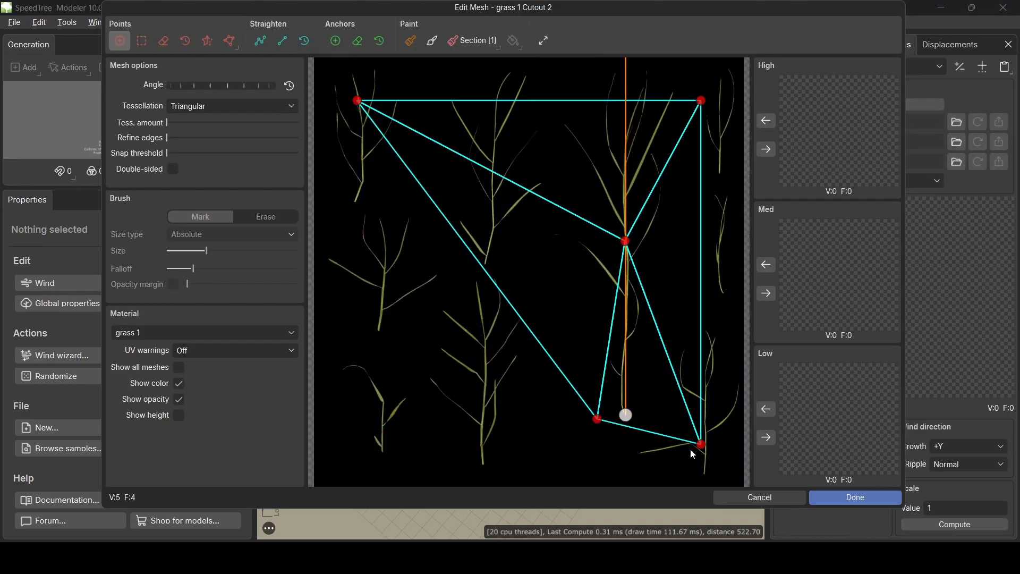
left_click_drag(701, 444, 649, 418)
left_click_drag(701, 99, 692, 61)
- Add outline and interior points to the second cutout and copy it to the detail levels
left_click_drag(357, 100, 547, 75)
left_click_drag(625, 68, 625, 58)
left_click_drag(575, 271, 562, 271)
left_click_drag(664, 289, 678, 289)
left_click(626, 339)
left_click(626, 130)
left_click(766, 150)
left_click(765, 293)
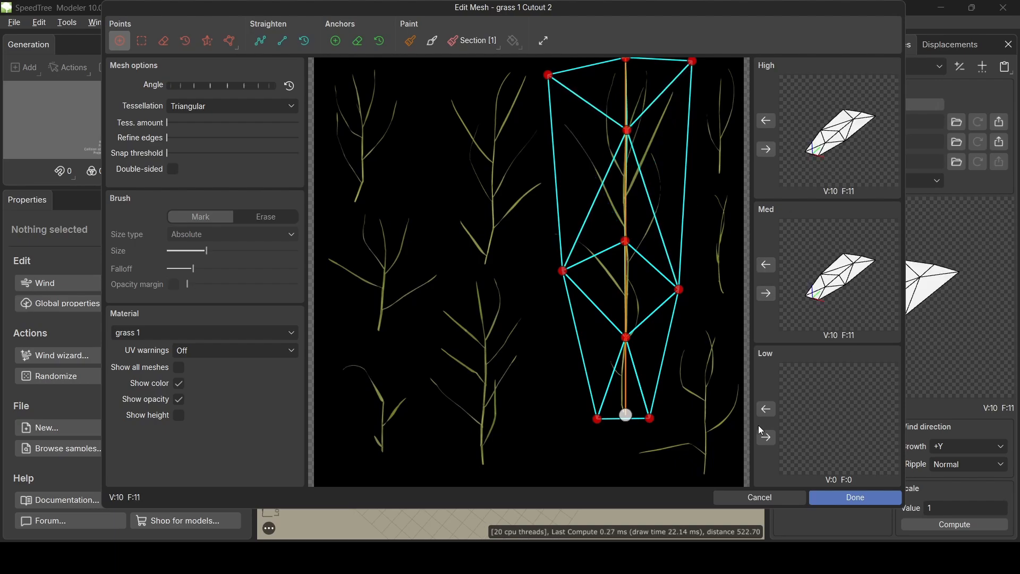
left_click(854, 497)
- Refine the first cutout by erasing its upper points, adjusting points, and recopying to all levels
left_click(931, 210)
mouse_move(479, 271)
left_mouse_down()
mouse_move(542, 285)
mouse_move(540, 330)
left_mouse_up()
left_click(157, 46)
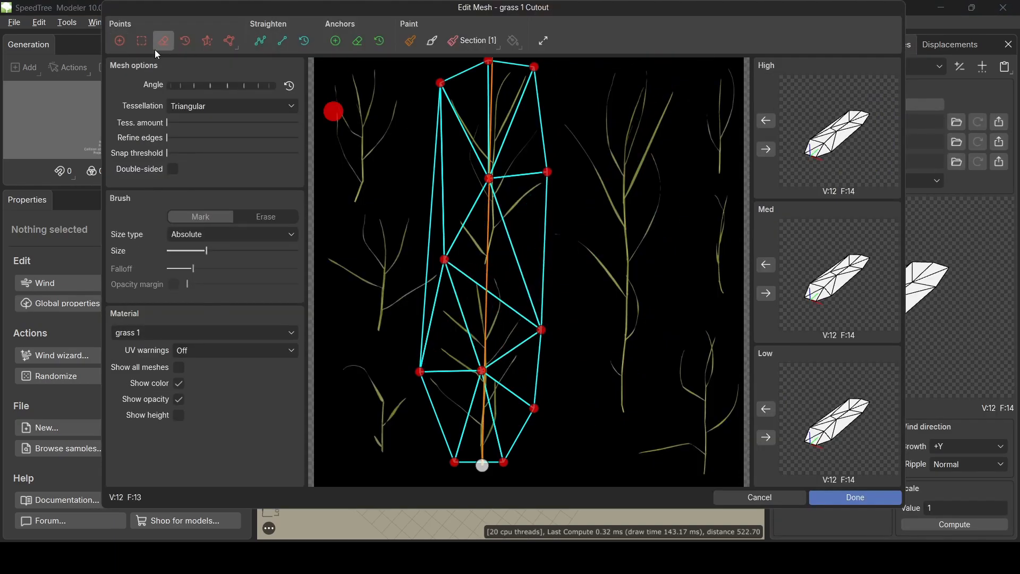
left_click_drag(440, 83, 498, 188)
left_click(121, 41)
left_click_drag(491, 293, 521, 266)
left_click_drag(444, 259, 445, 276)
left_click(765, 149)
left_click(765, 293)
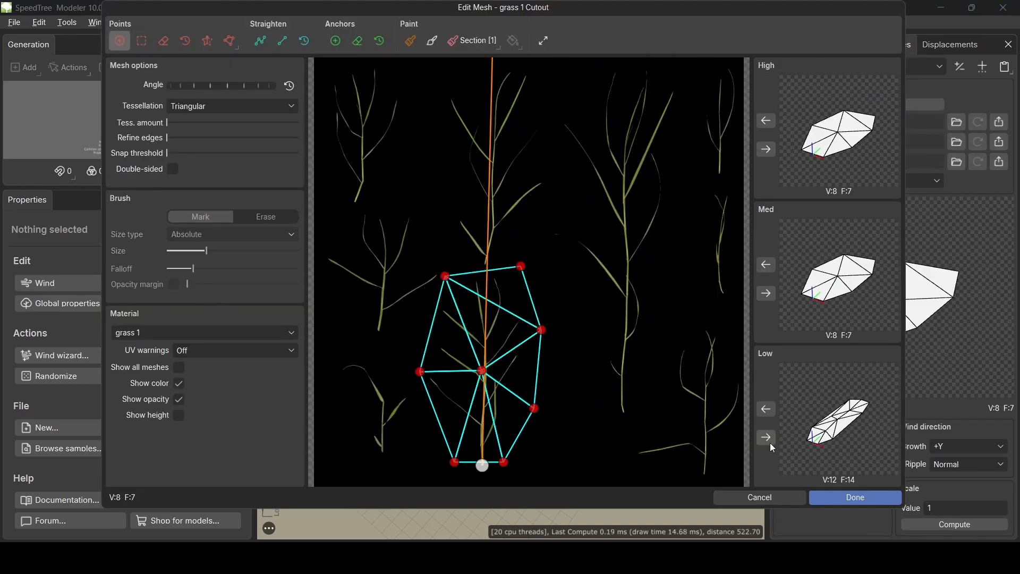
left_click(767, 437)
left_click(854, 497)
- On grass 2, move the cutout pivot and corners around the right-hand plant
left_click(791, 44)
left_click(931, 210)
left_click_drag(528, 379, 657, 430)
left_click_drag(357, 444, 620, 439)
left_click_drag(700, 444, 684, 427)
left_click_drag(701, 101, 738, 350)
left_click_drag(357, 100, 554, 416)
- Finish the first grass 2 cutout around the right plant and send it to High, Medium and Low detail
left_click(540, 265)
left_click(569, 193)
left_click(569, 107)
left_click(650, 78)
left_click(731, 148)
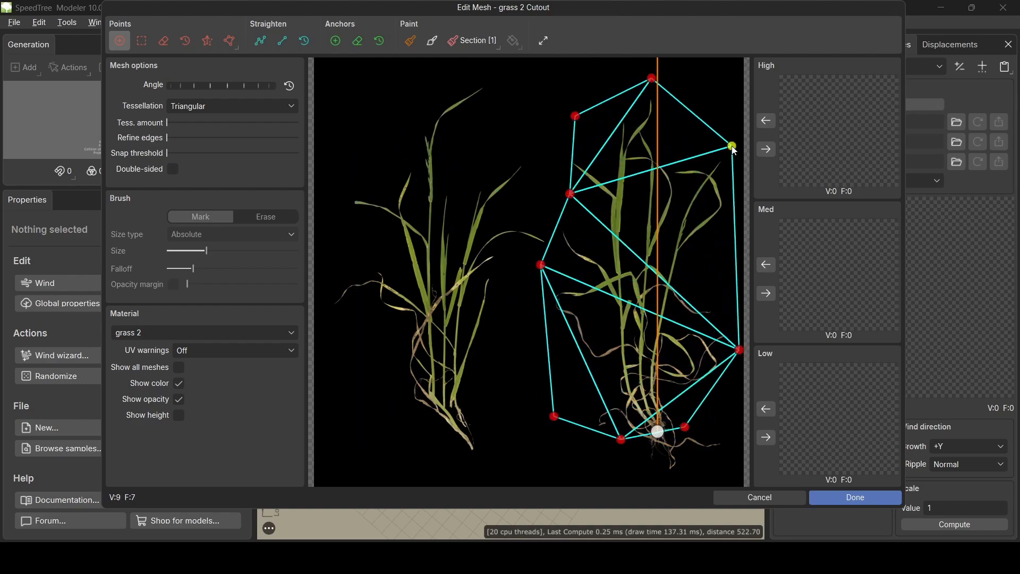
left_click(636, 201)
left_click(638, 308)
left_click(766, 437)
left_click(855, 497)
- Add a second grass 2 cutout and pull its pivot and corners to the left plant
left_click(791, 45)
left_click(797, 188)
left_click(933, 228)
left_click(437, 351)
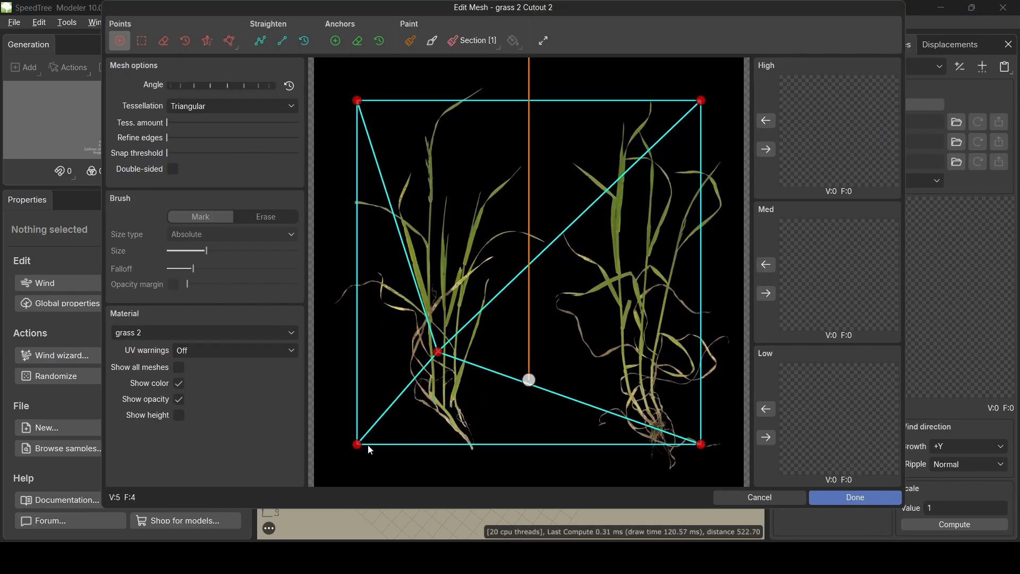
left_click_drag(529, 380, 437, 408)
left_click_drag(701, 444, 479, 400)
left_click_drag(357, 444, 389, 413)
left_click_drag(357, 100, 329, 291)
- Trace outline and inner points around the left plant and copy the cutout to every detail level
left_click(437, 71)
left_click(515, 91)
left_click_drag(701, 100, 562, 272)
left_click(437, 218)
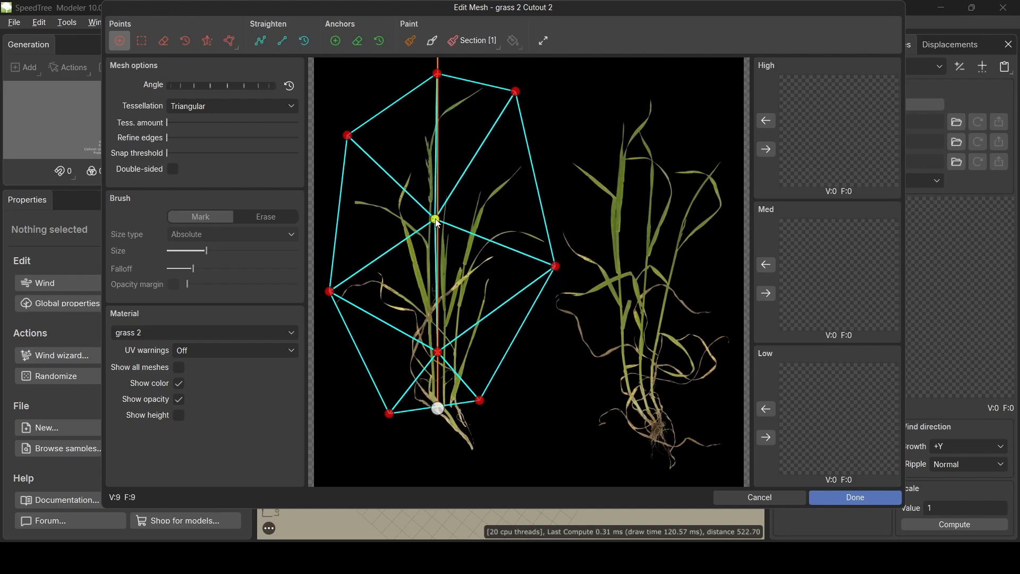
left_click(765, 150)
left_click(845, 500)
left_click(791, 45)
- Switch to grass 3, open its cutout and pull the pivot and bottom corners to the plant
left_click(862, 67)
left_click(818, 161)
left_click(929, 211)
left_click_drag(528, 380, 508, 378)
left_click(508, 390)
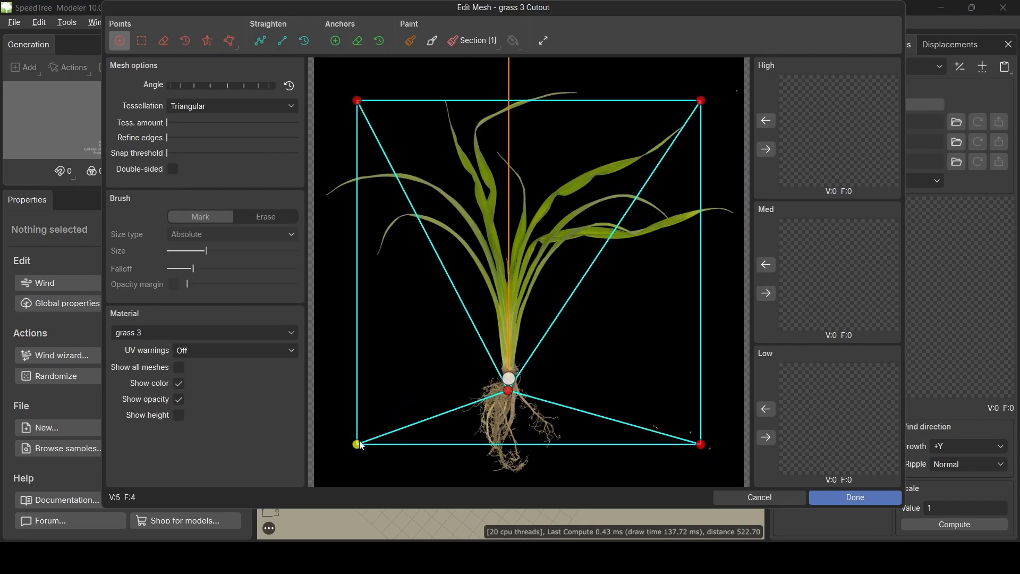
left_click_drag(357, 444, 443, 364)
left_click_drag(700, 444, 554, 366)
- Trace points around the grass 3 leaves and stem, then send the cutout to High, Medium and Low
left_click(507, 70)
left_click(317, 203)
left_click(508, 295)
left_click(508, 161)
left_click_drag(700, 101, 690, 119)
left_click_drag(357, 100, 367, 126)
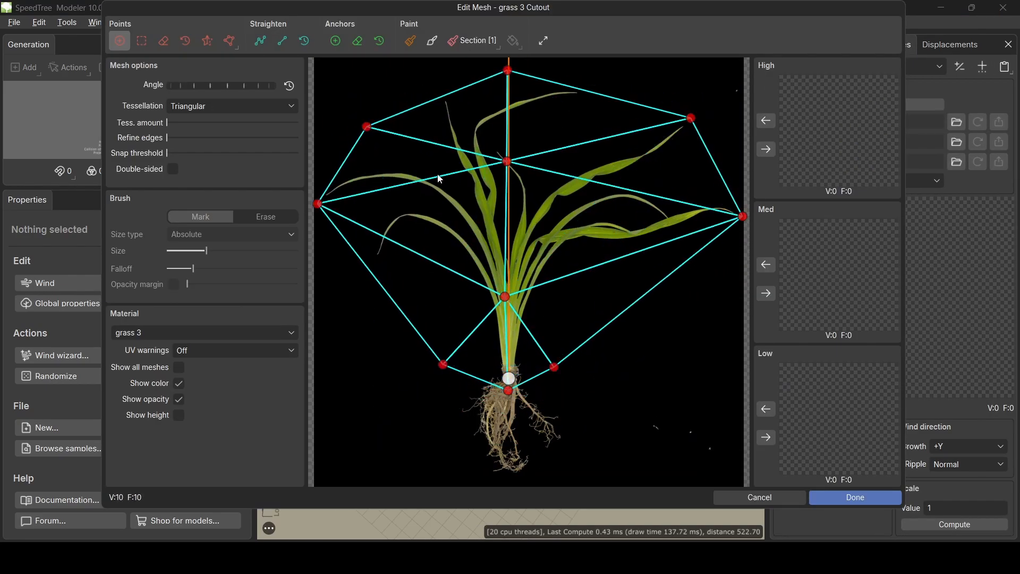
left_click(765, 149)
left_click(765, 293)
left_click(765, 437)
left_click(862, 498)
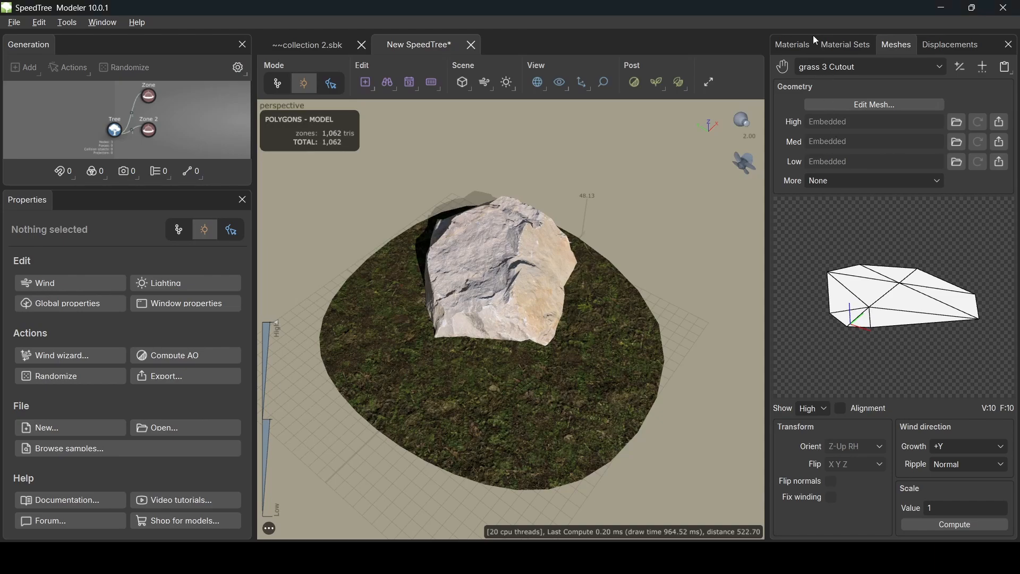
- Add a new Zone 3 from the terrain Zone's Add geometry to selected menu
left_click(794, 46)
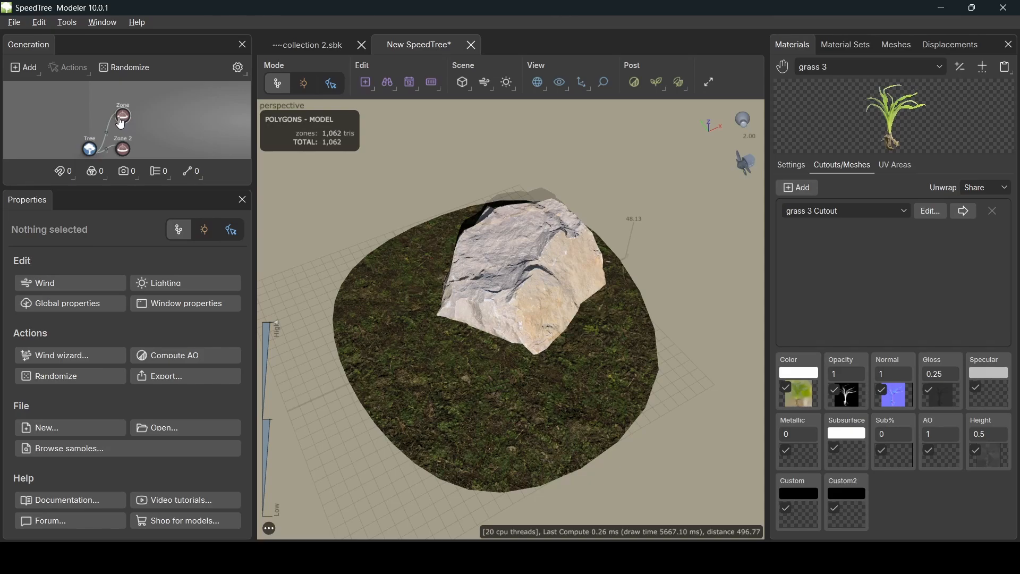
left_click(121, 124)
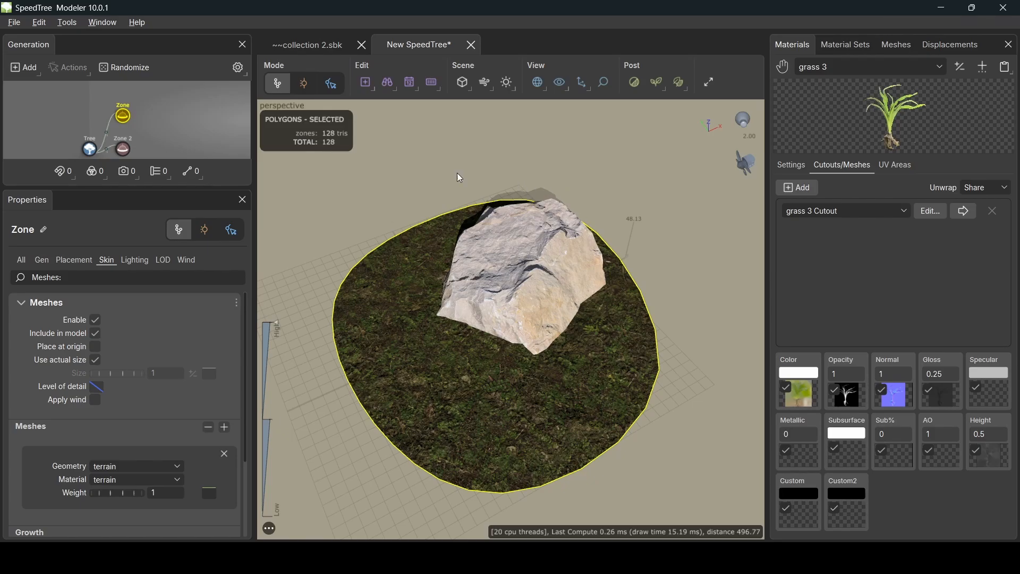
left_click_drag(296, 268, 362, 310)
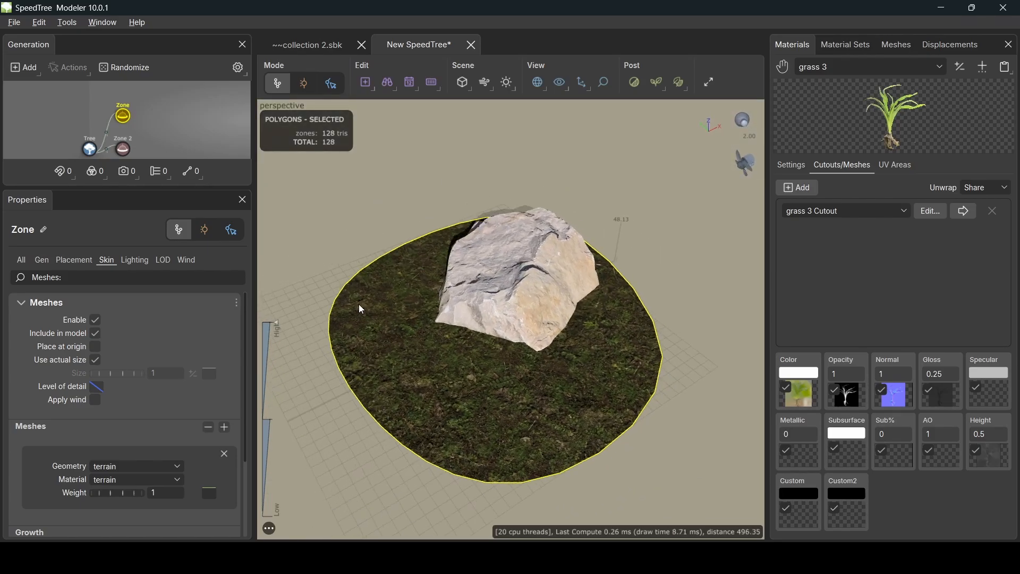
right_click(124, 115)
mouse_move(291, 12)
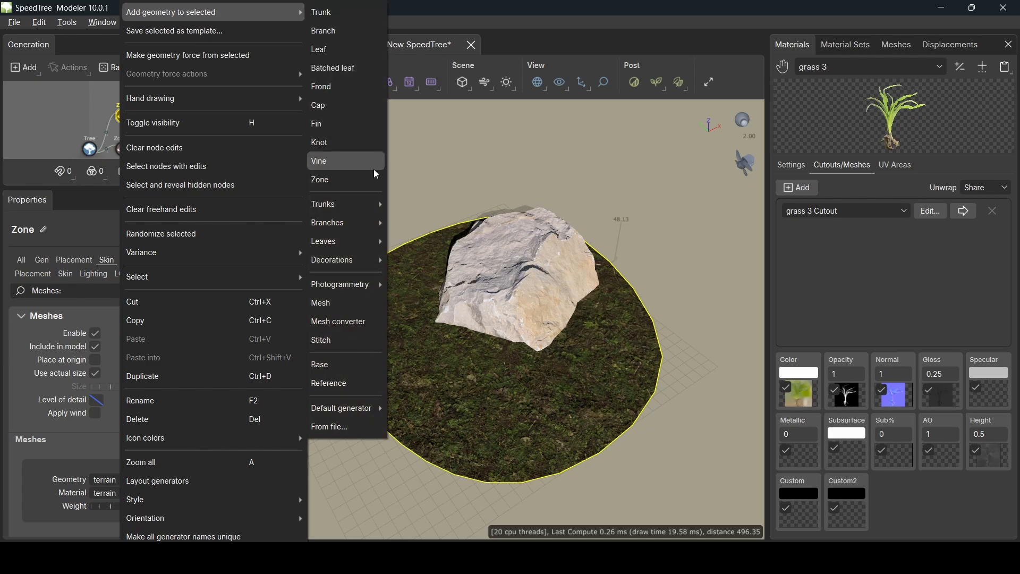
left_click(362, 183)
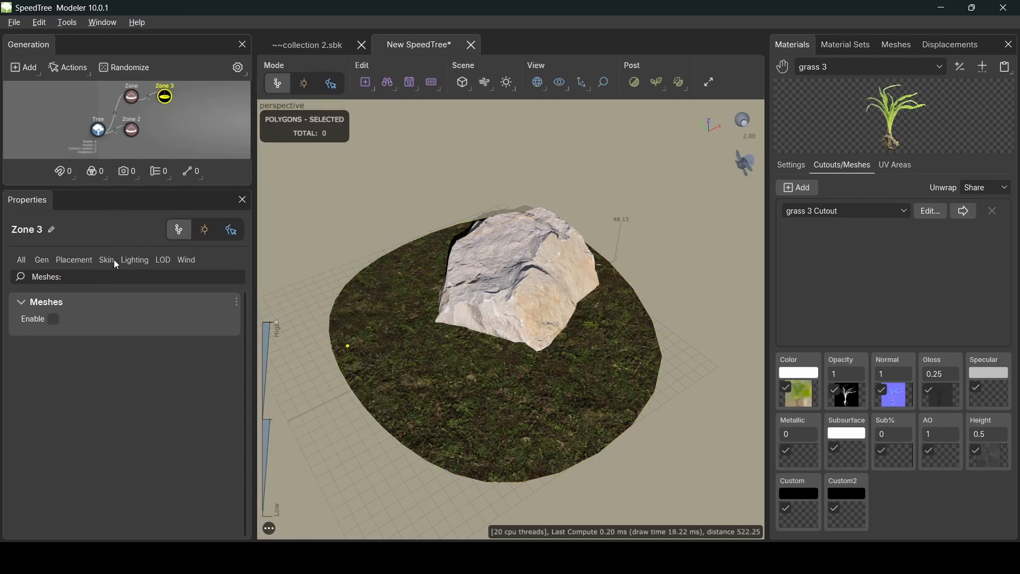
- Set Zone 3's Placement Radius to 75, then change it to 70
left_click(38, 260)
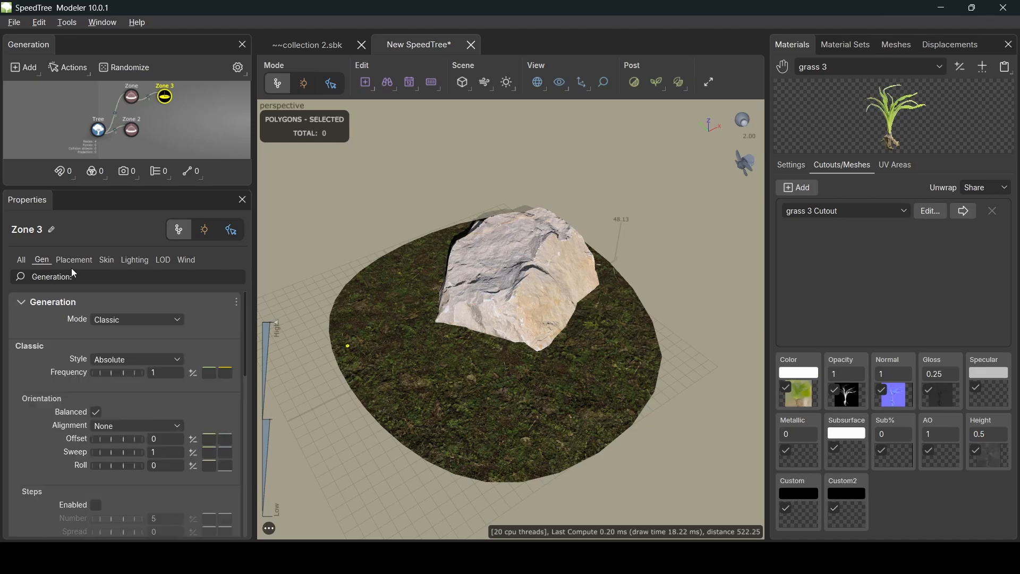
left_click(105, 261)
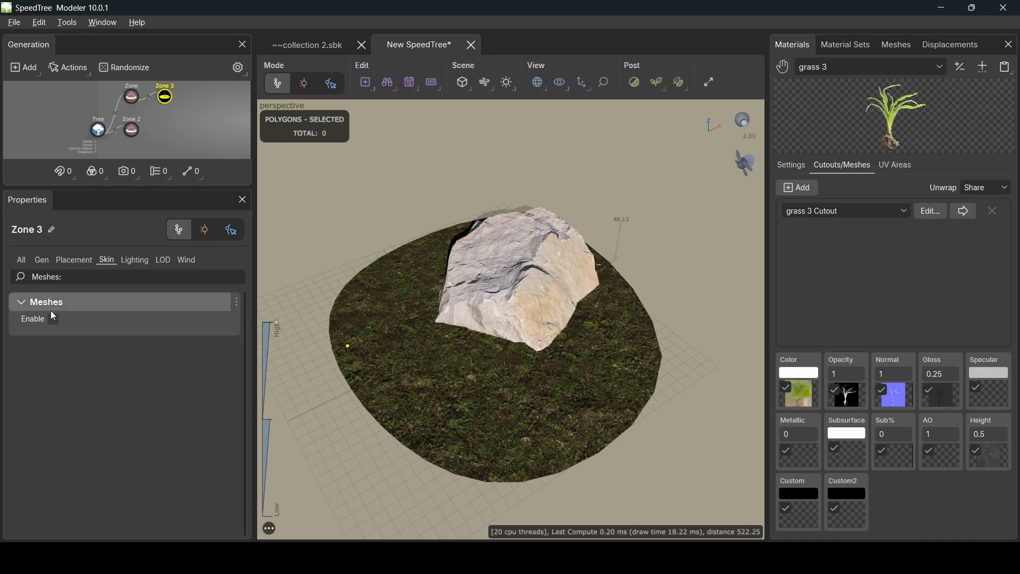
left_click(75, 260)
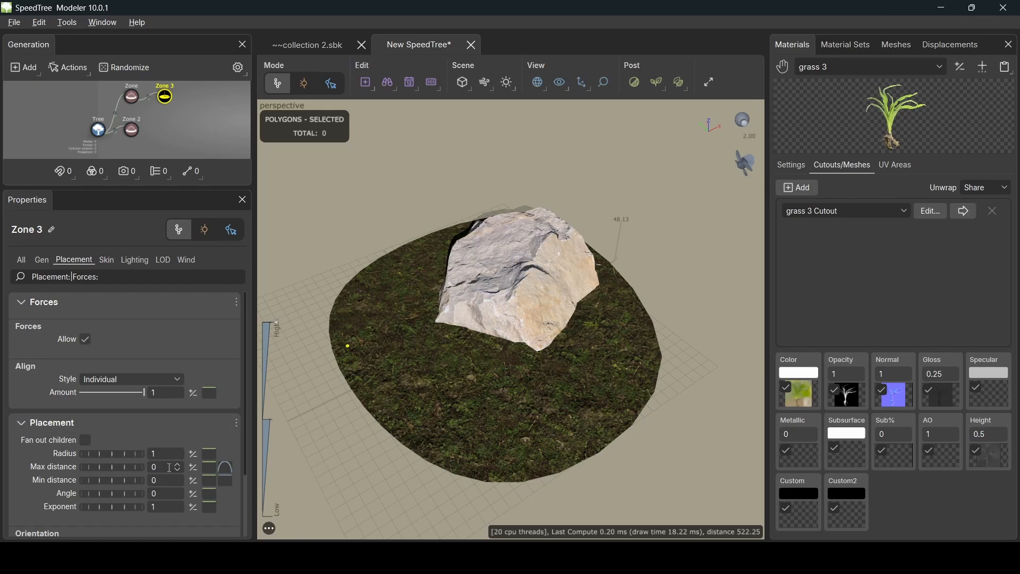
left_click(160, 455)
type("75")
key("Return")
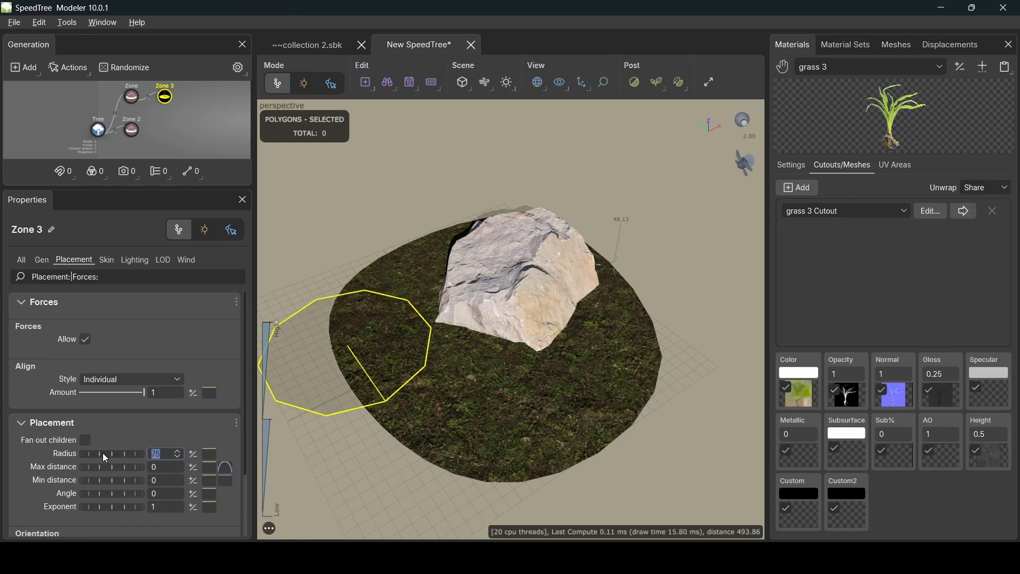
left_click_drag(369, 425, 306, 465)
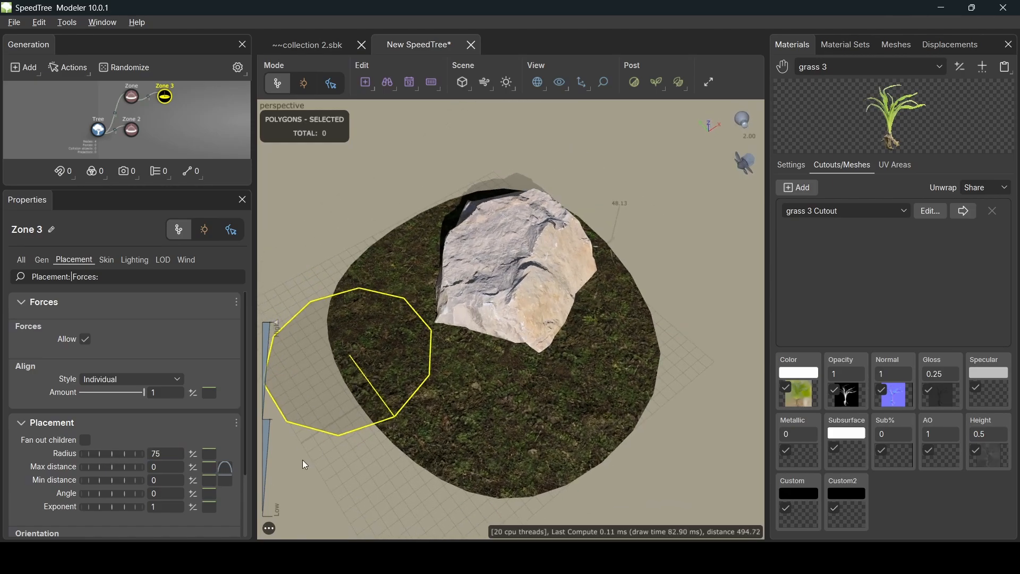
left_click_drag(166, 454, 157, 454)
type("0")
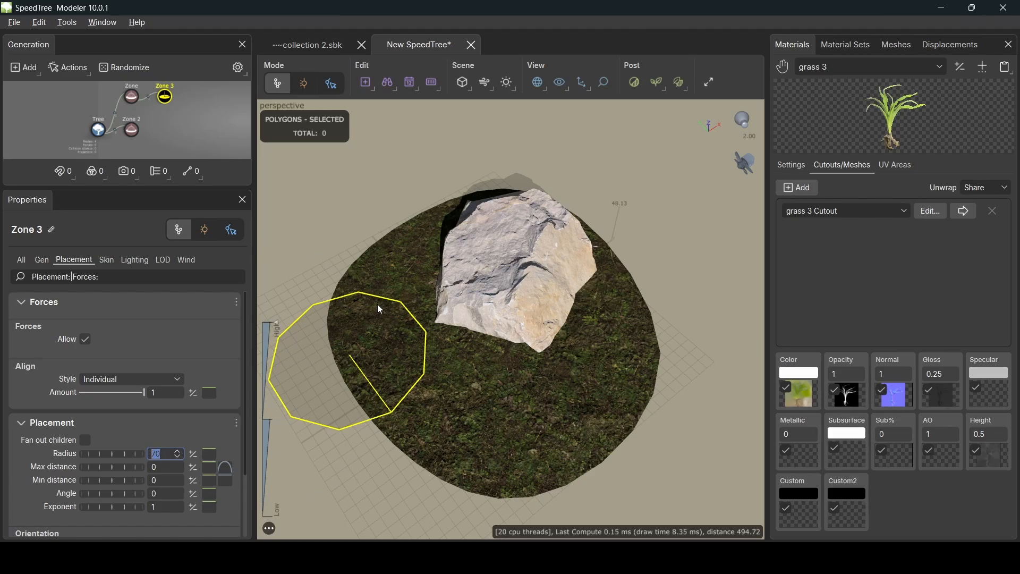
- Use the node move gizmo (w) to drag Zone 3 onto the ground in front of the rock
type("w")
left_click(207, 234)
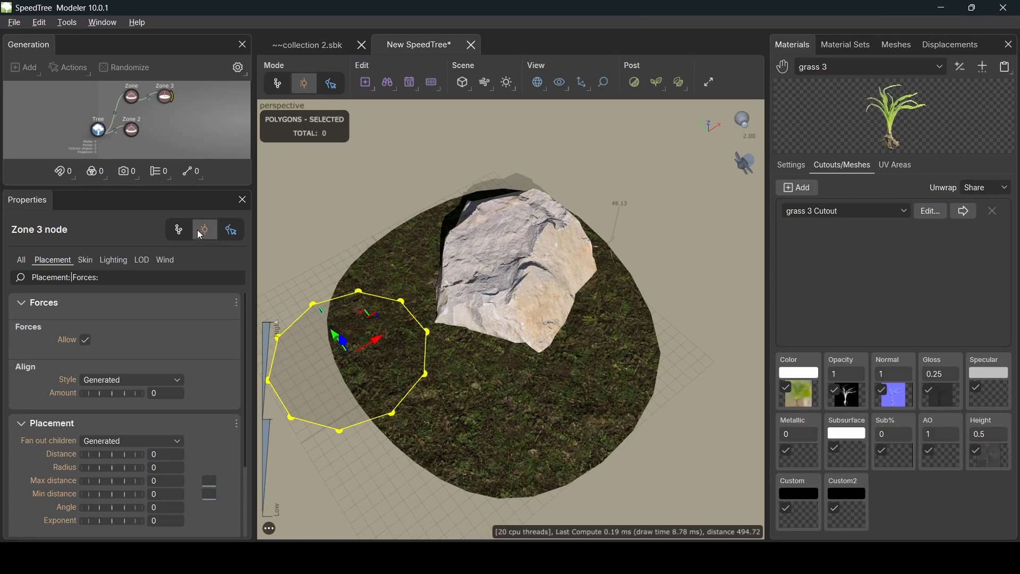
left_click_drag(367, 309, 353, 346)
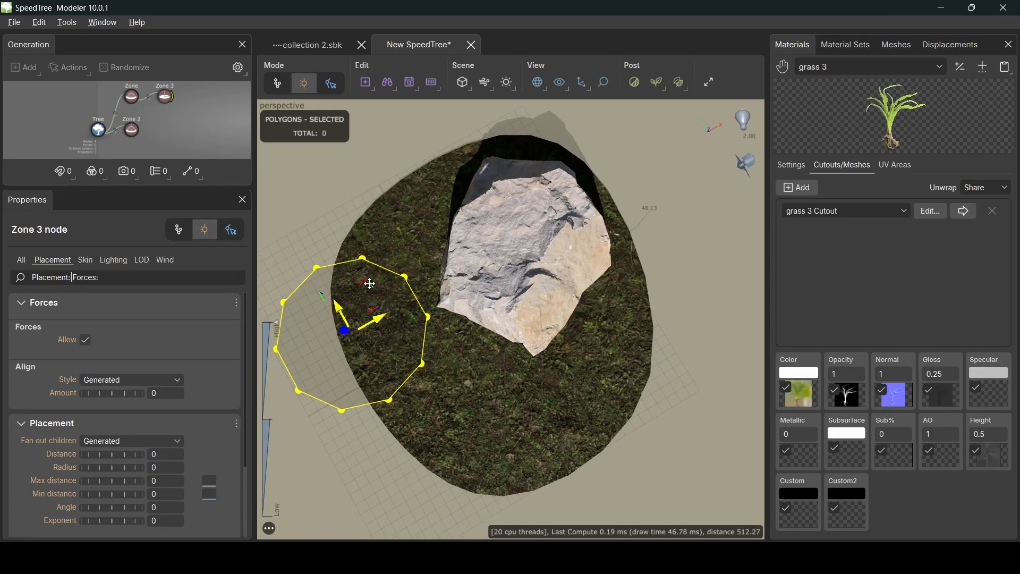
left_click_drag(371, 284, 468, 340)
left_click_drag(537, 396, 490, 373)
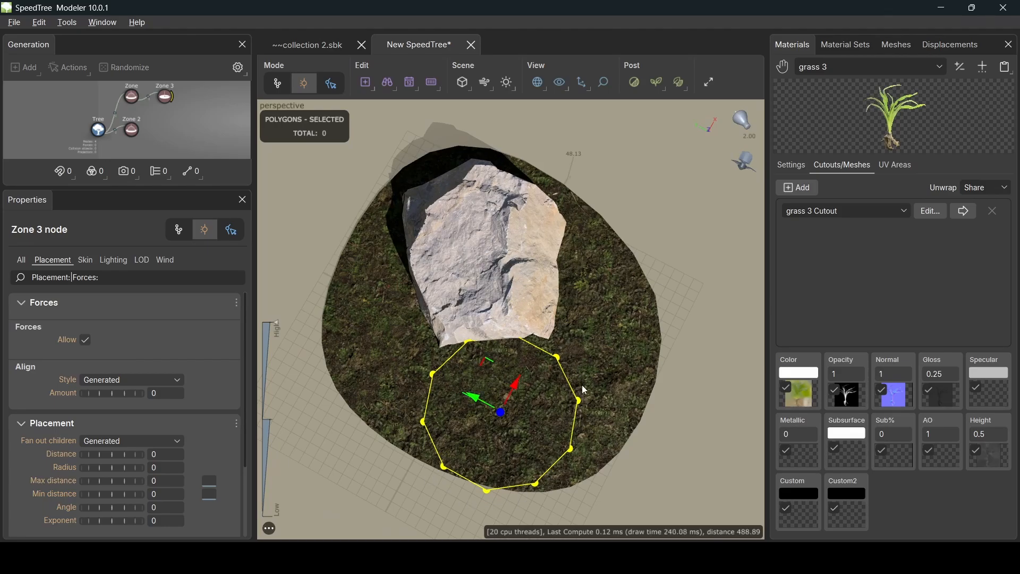
left_click_drag(585, 390, 502, 375)
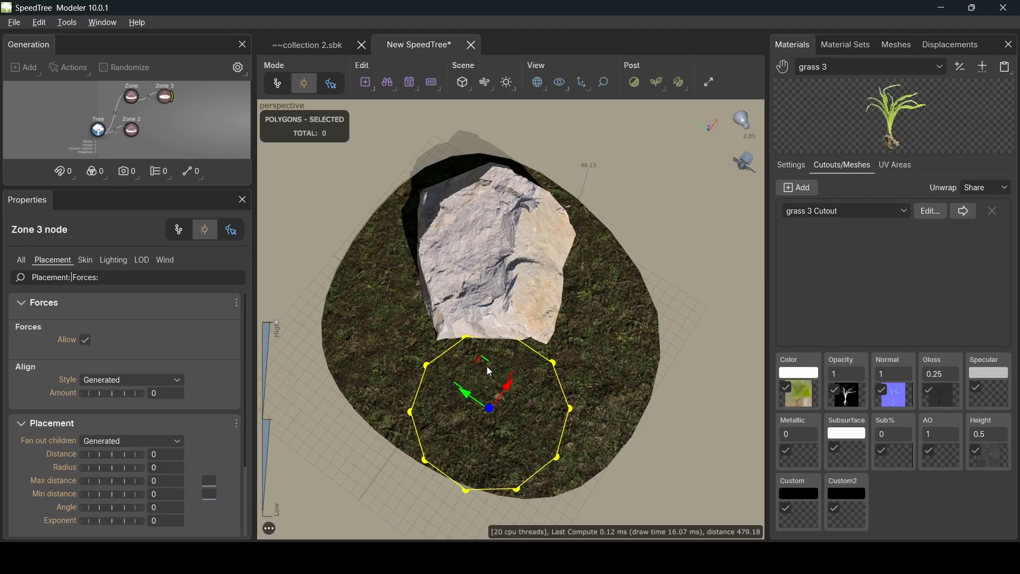
left_click_drag(487, 367, 476, 343)
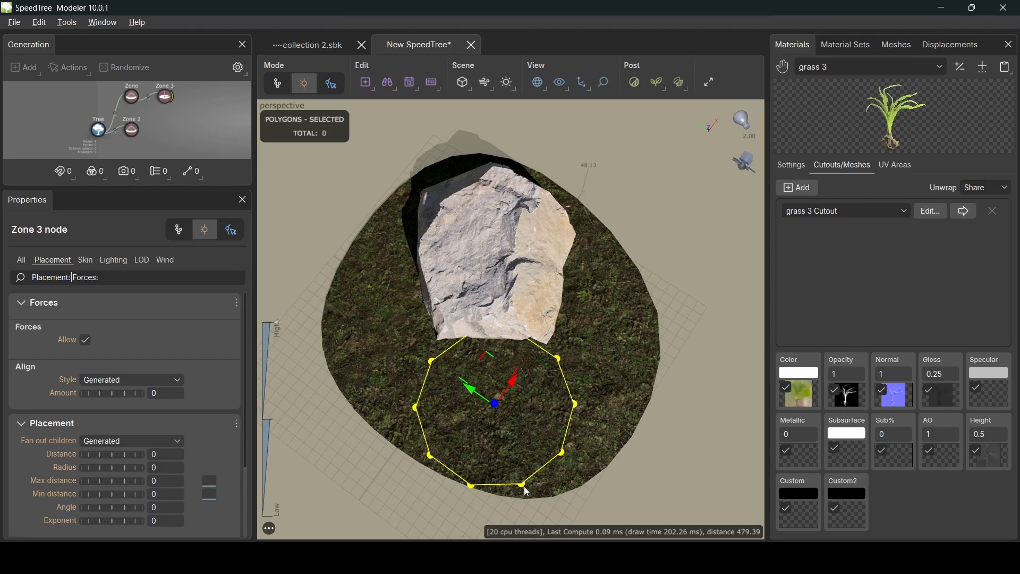
left_click_drag(494, 414, 472, 419)
mouse_move(477, 349)
left_mouse_down()
mouse_move(537, 386)
mouse_move(482, 348)
left_mouse_up()
left_click_drag(589, 392, 591, 335)
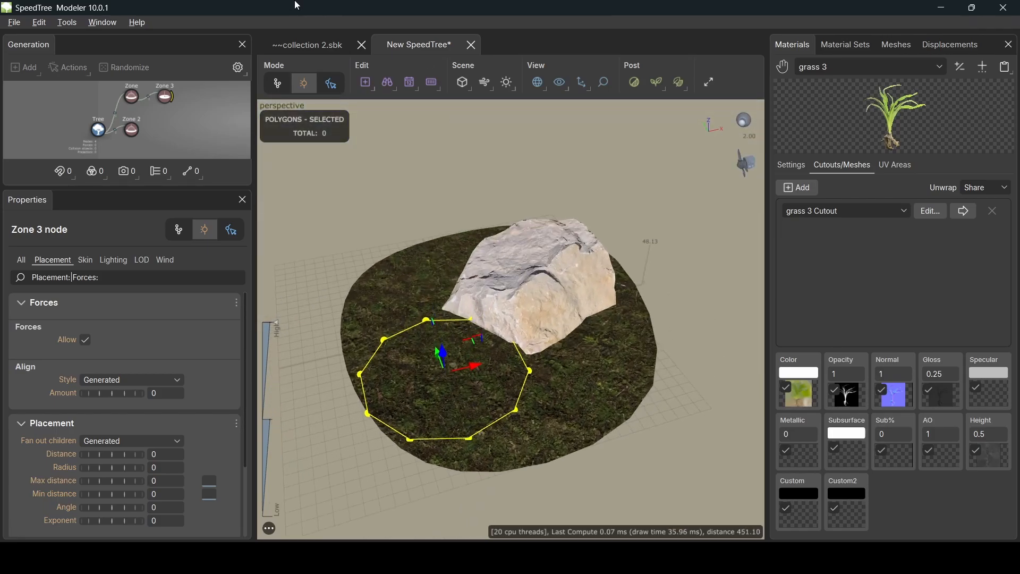
- Add a Trunk generator to Zone 3
right_click(170, 104)
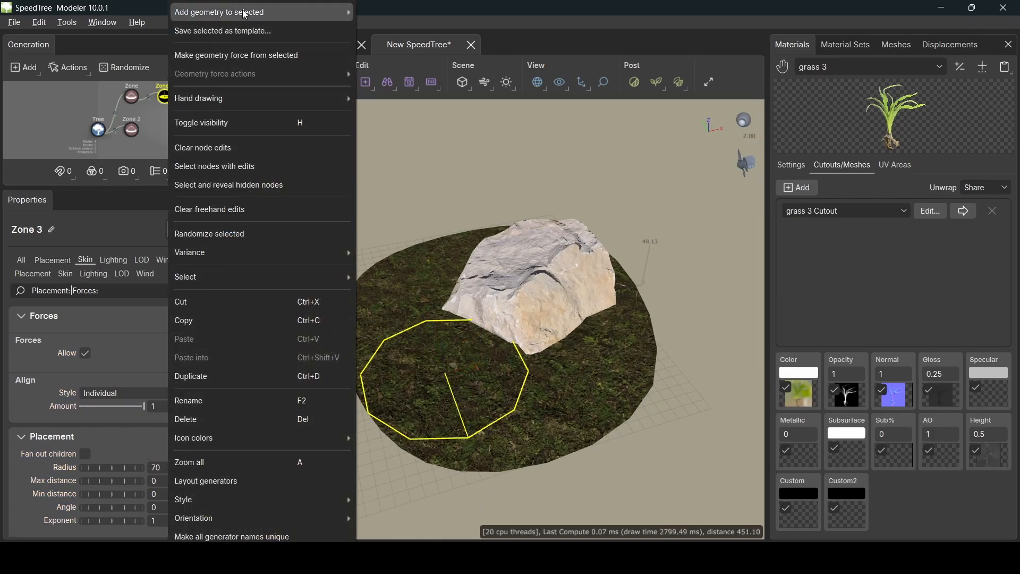
mouse_move(326, 10)
left_click(395, 16)
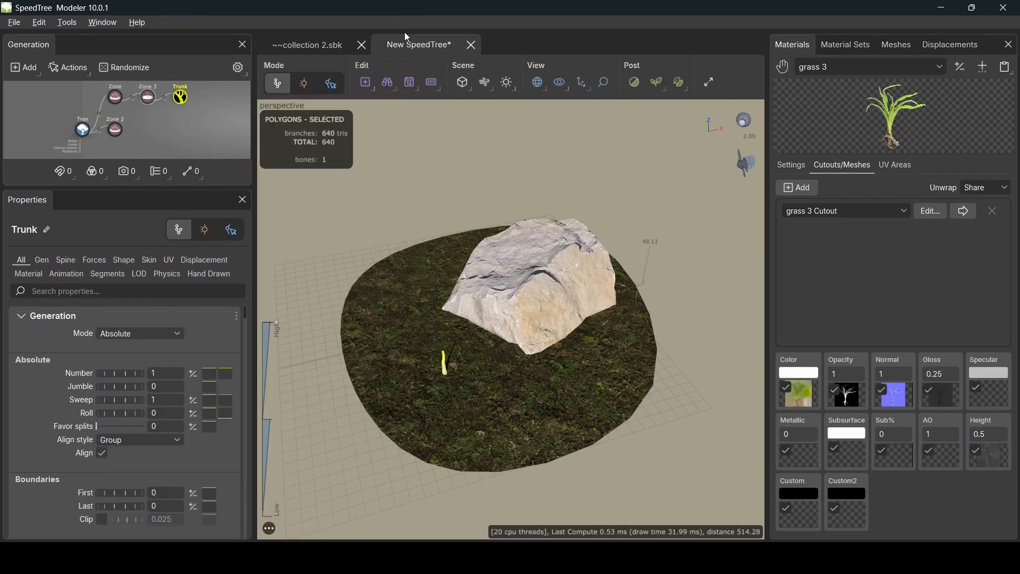
left_click_drag(480, 316, 463, 305)
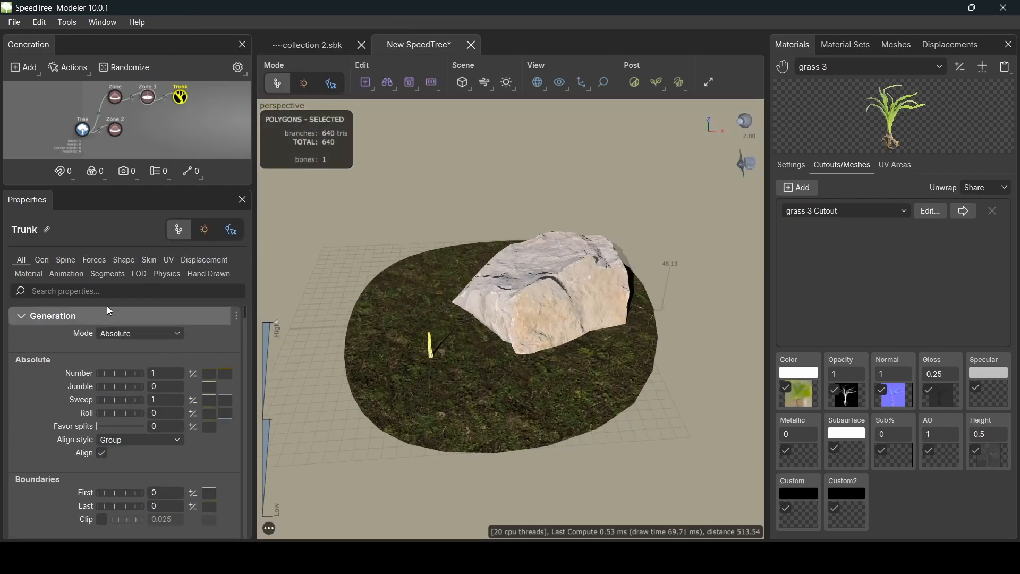
- Set the trunk Number to 52 and raise the Boundaries to First 0.24, Last 1
left_click(43, 260)
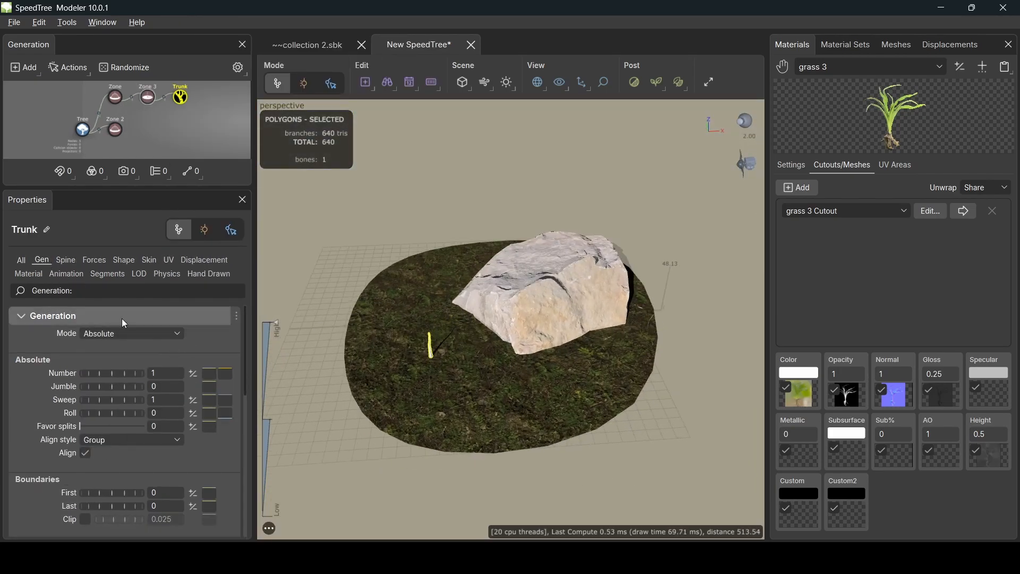
double_click(164, 373)
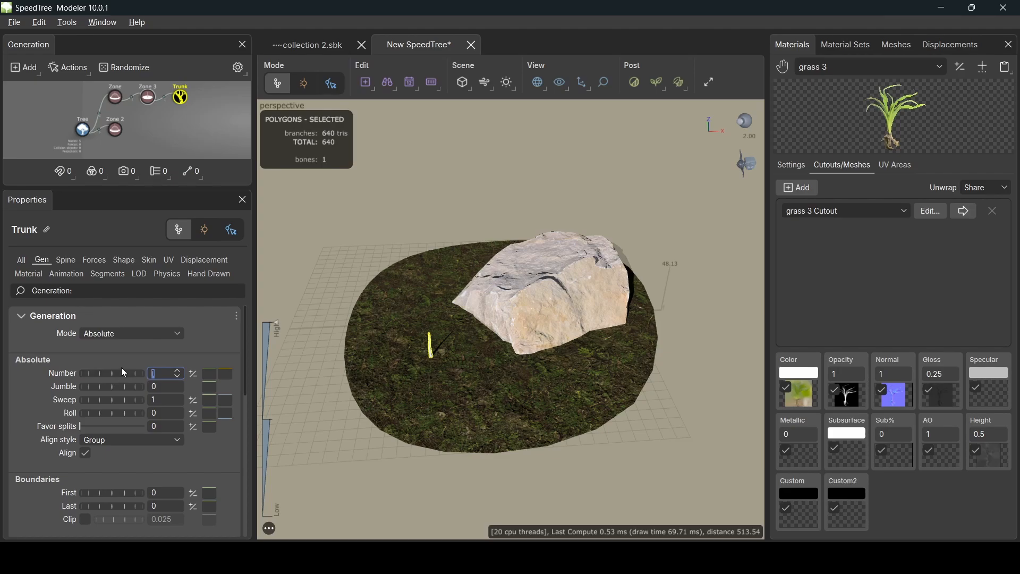
type("52")
key("Return")
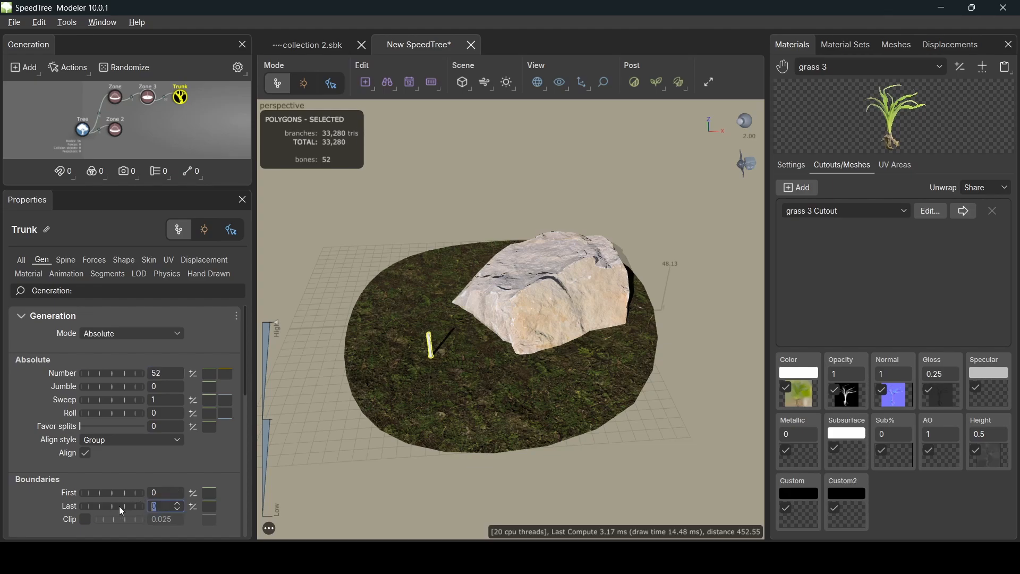
left_click_drag(119, 506, 188, 523)
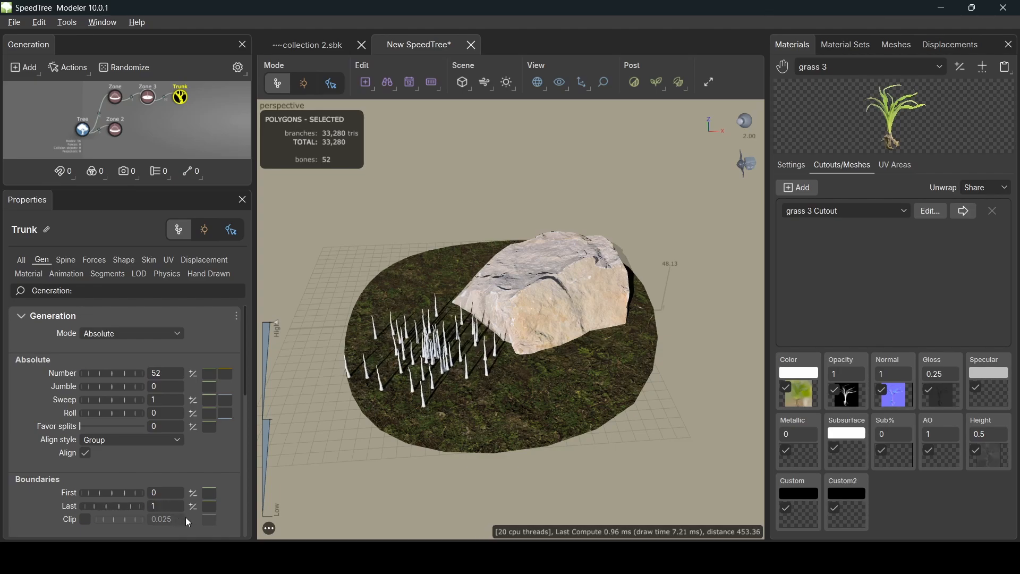
left_click_drag(130, 494, 145, 495)
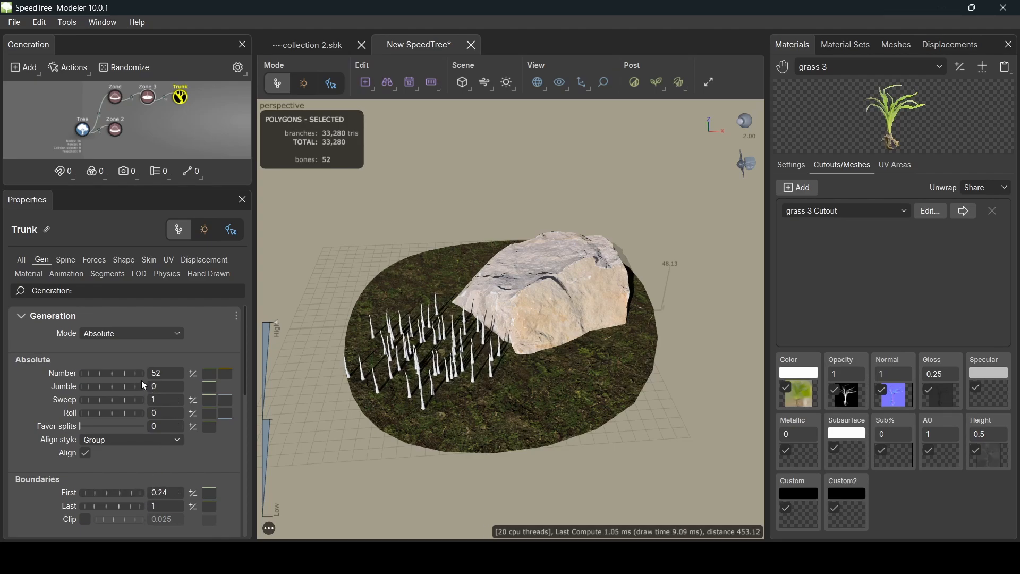
- Set the trunks' Spine Length Absolute to 30
left_click(66, 261)
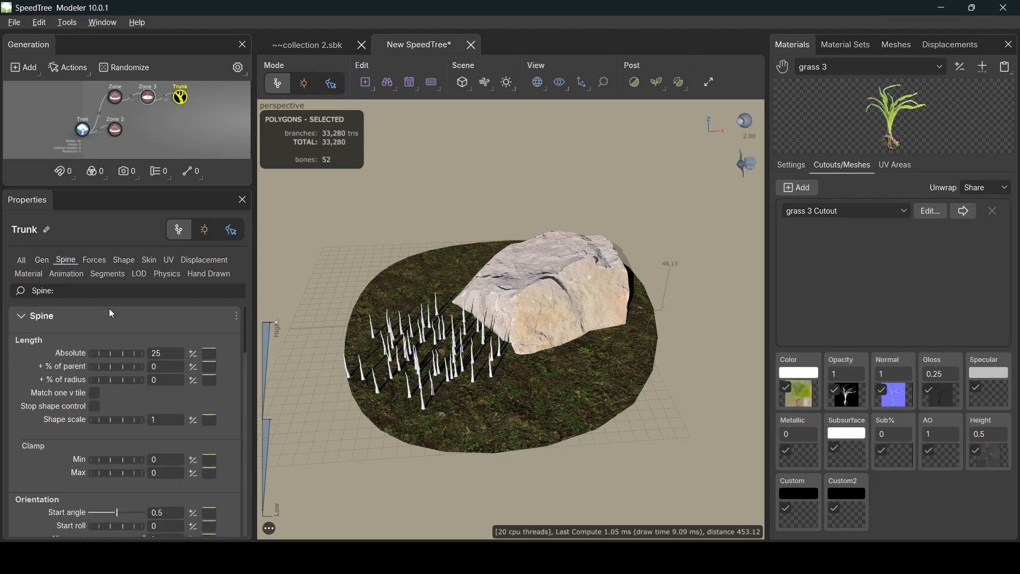
left_click_drag(171, 353, 118, 357)
type("30")
key("Return")
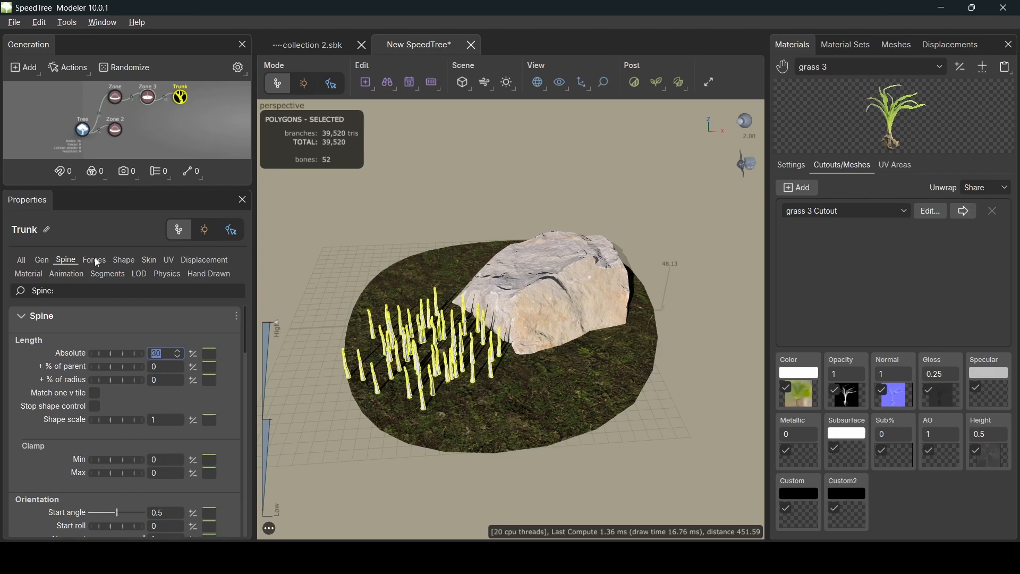
- Reshape the Skin Radius Absolute curve so blades taper from a 0.57 base to a thin tip
left_click(151, 258)
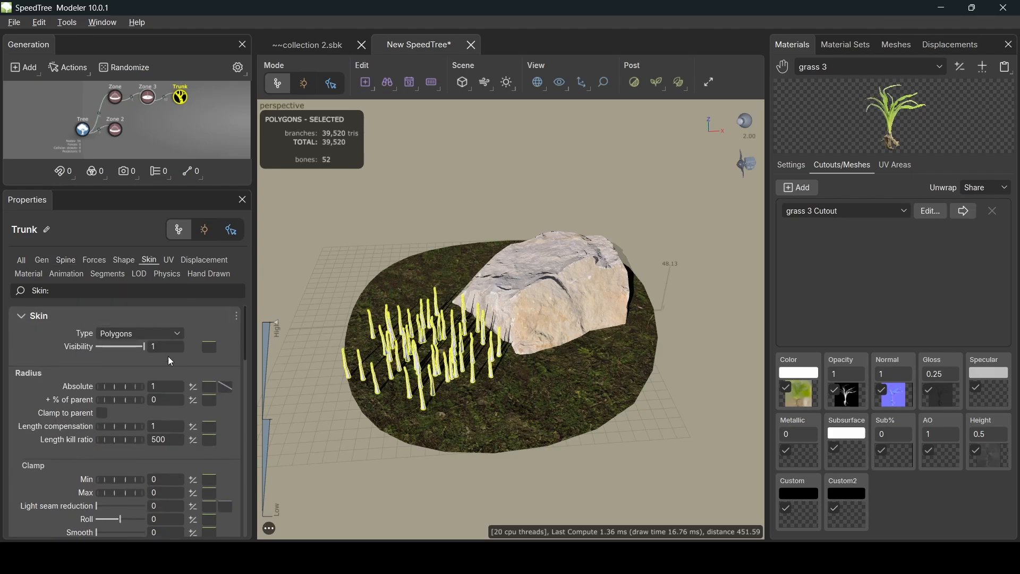
left_click(231, 390)
left_click_drag(276, 348, 276, 401)
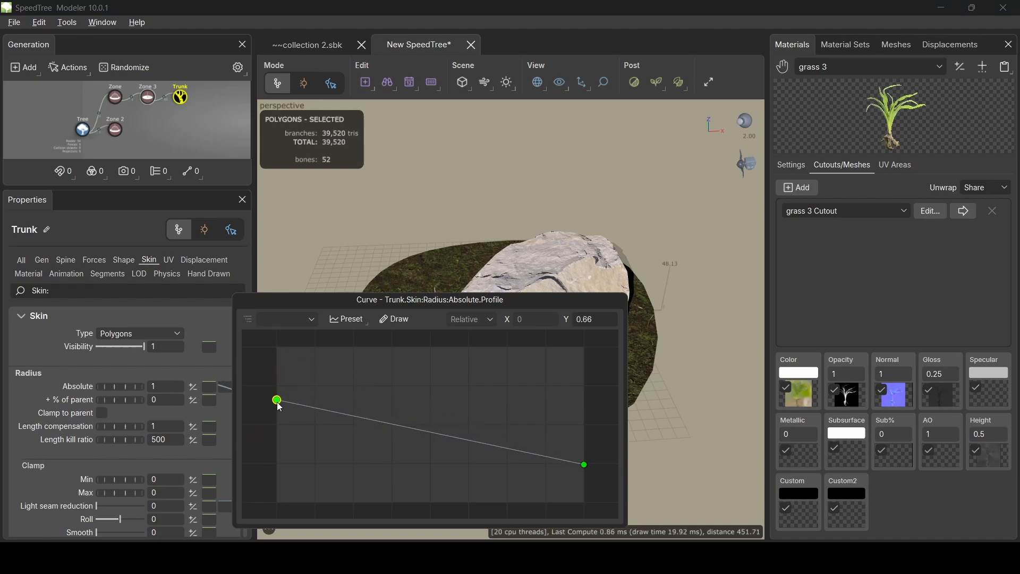
left_click_drag(398, 300, 721, 291)
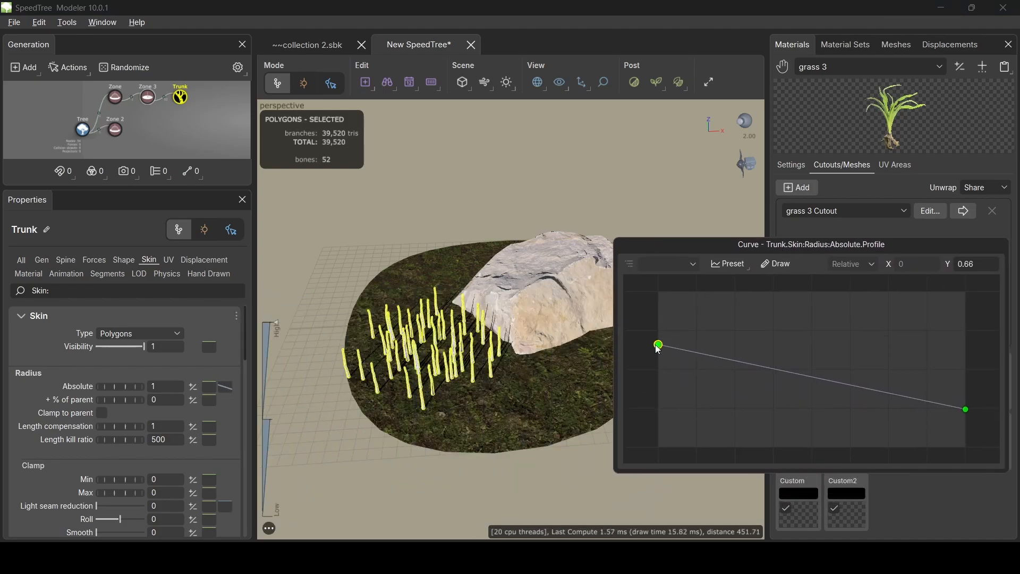
left_click_drag(658, 345, 658, 379)
left_click_drag(965, 409, 968, 408)
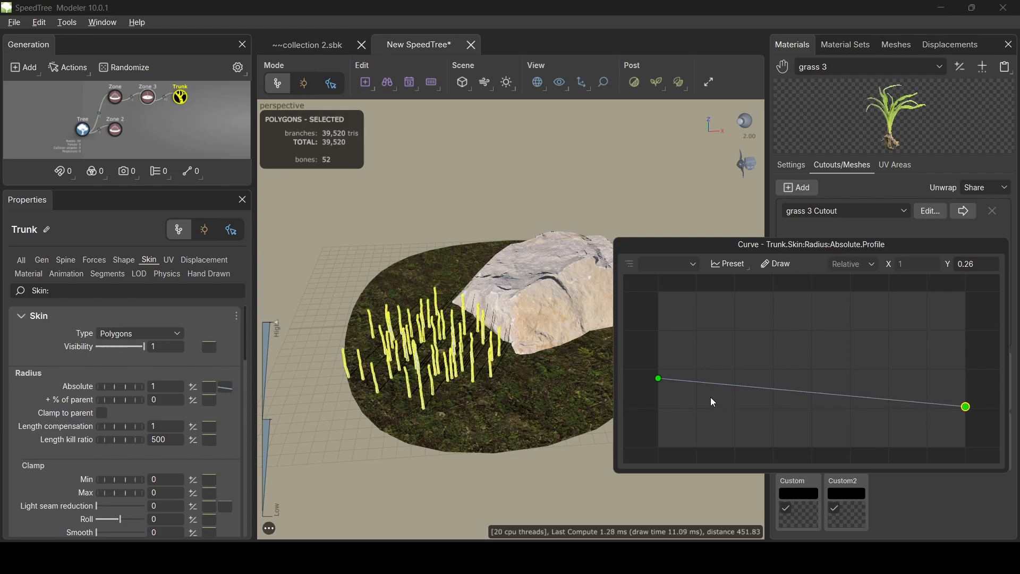
left_click_drag(659, 379, 658, 359)
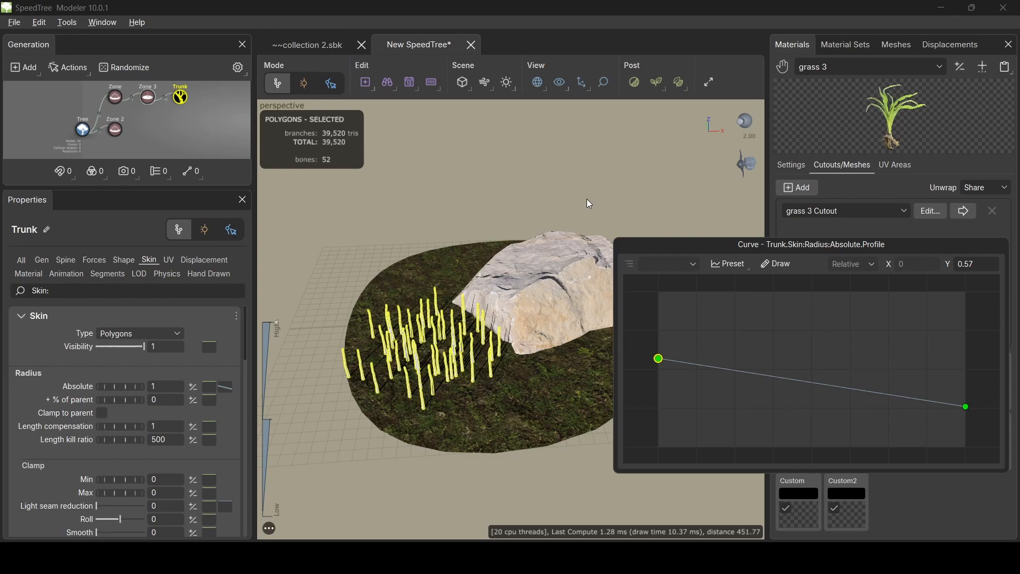
left_click(585, 178)
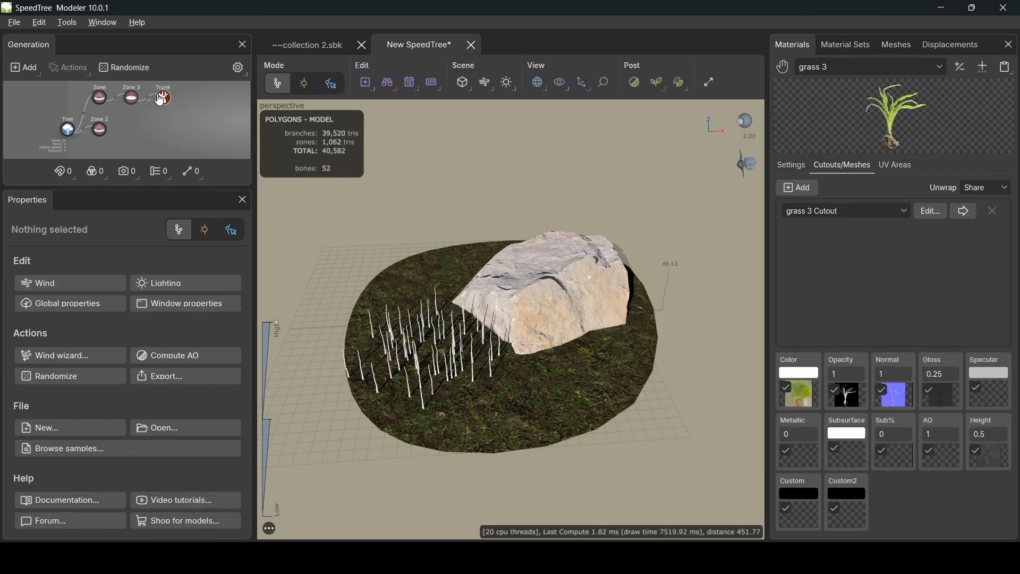
- Give the Trunk's start angle a variance of .1
left_click(163, 96)
left_click(68, 260)
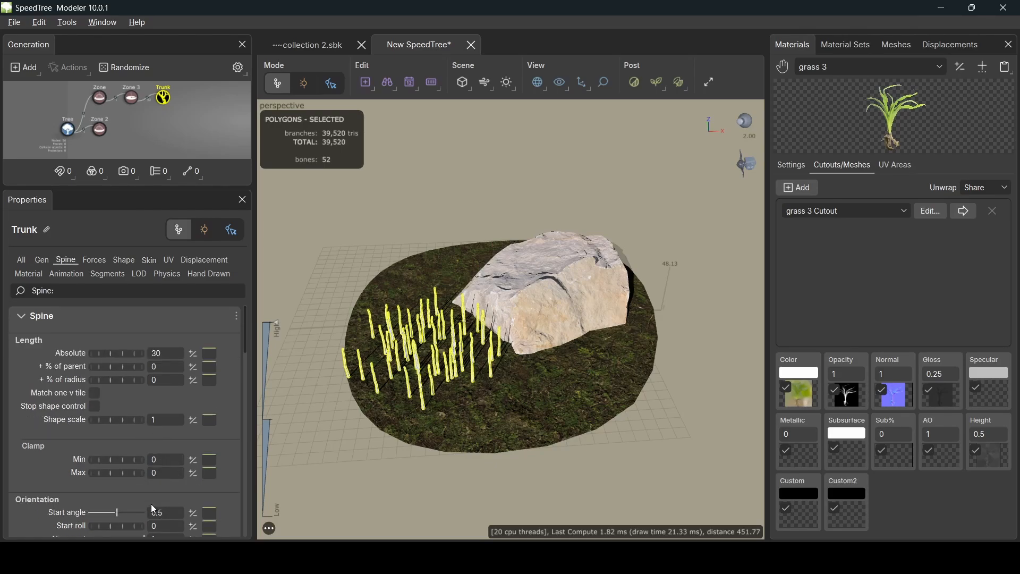
left_click(195, 513)
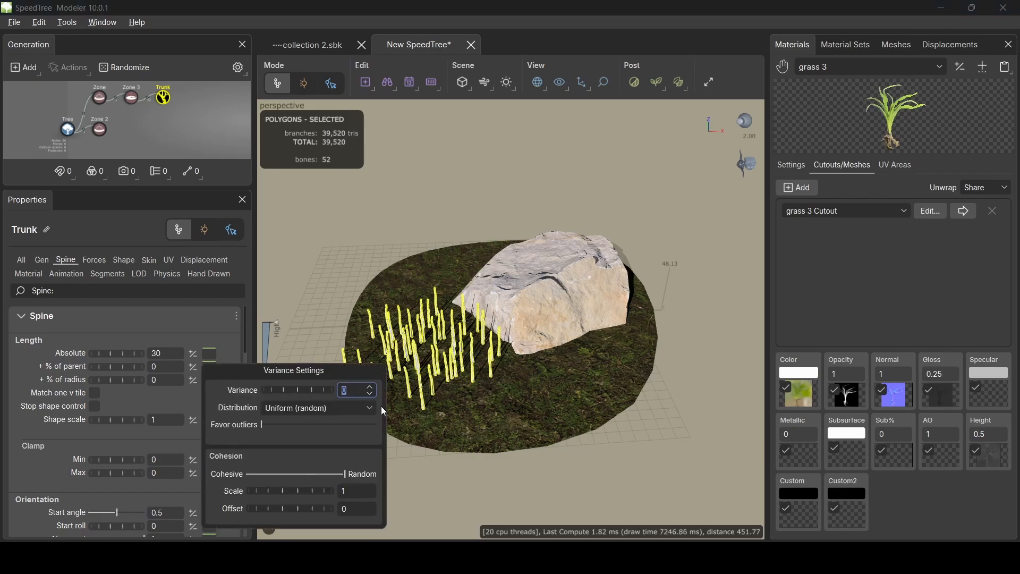
type(".1")
key("Return")
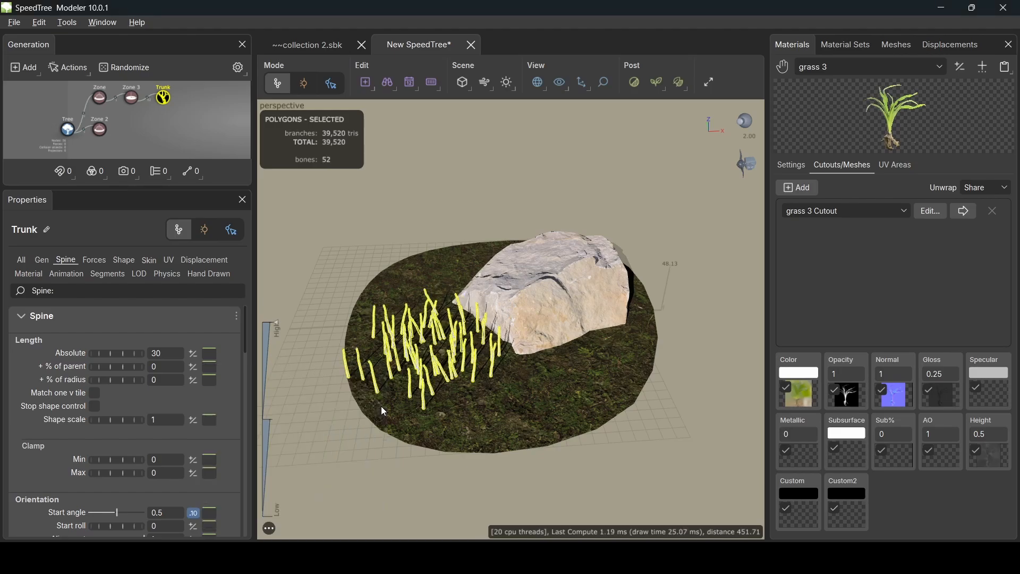
scroll(104, 435, "down", 2)
left_click_drag(387, 441, 416, 403)
scroll(412, 403, "up", 3)
scroll(461, 372, "up", 2)
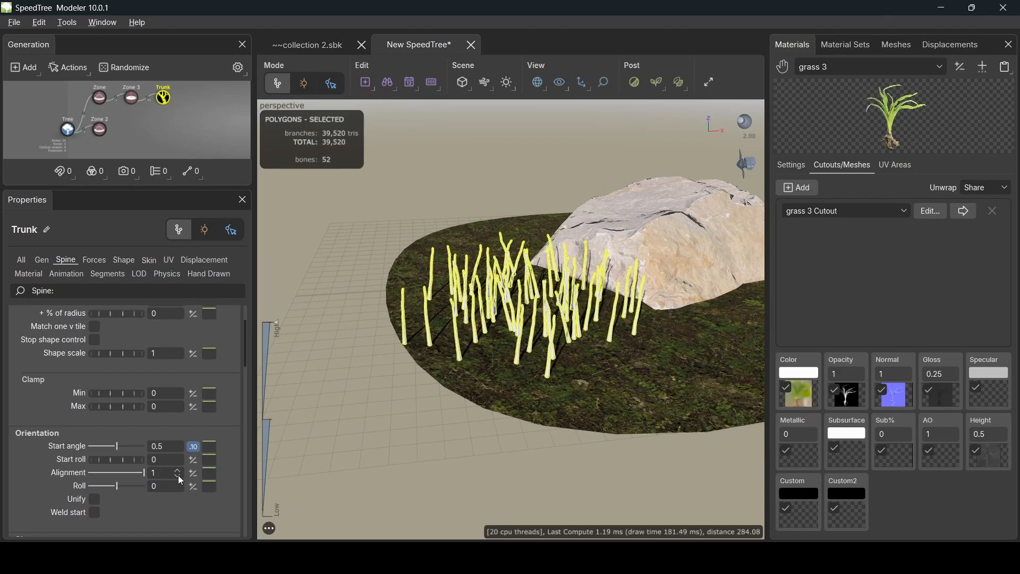
scroll(178, 475, "down", 4)
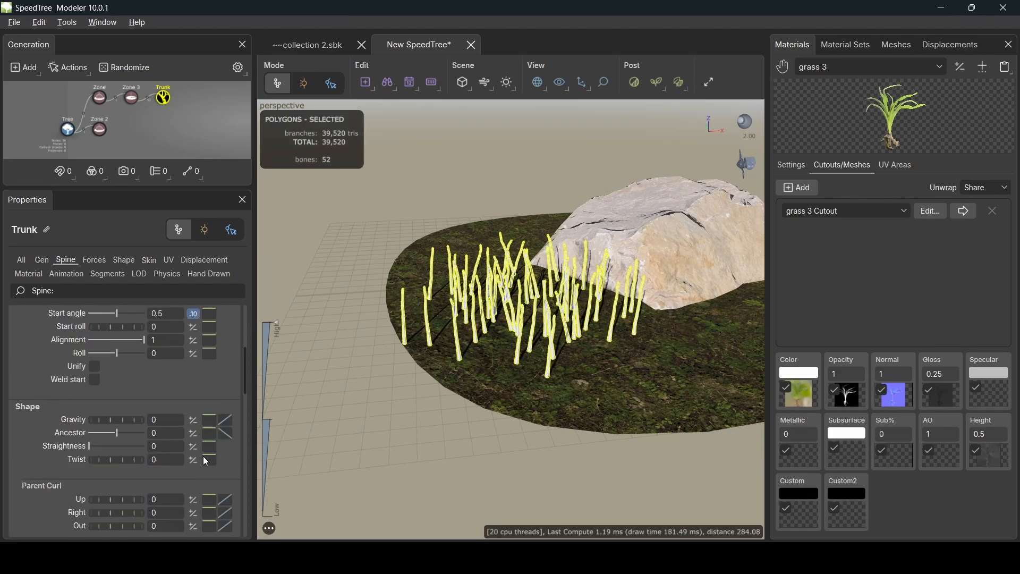
- Set gravity variance to .13 and ancestor variance to .06, then deselect
left_click(194, 420)
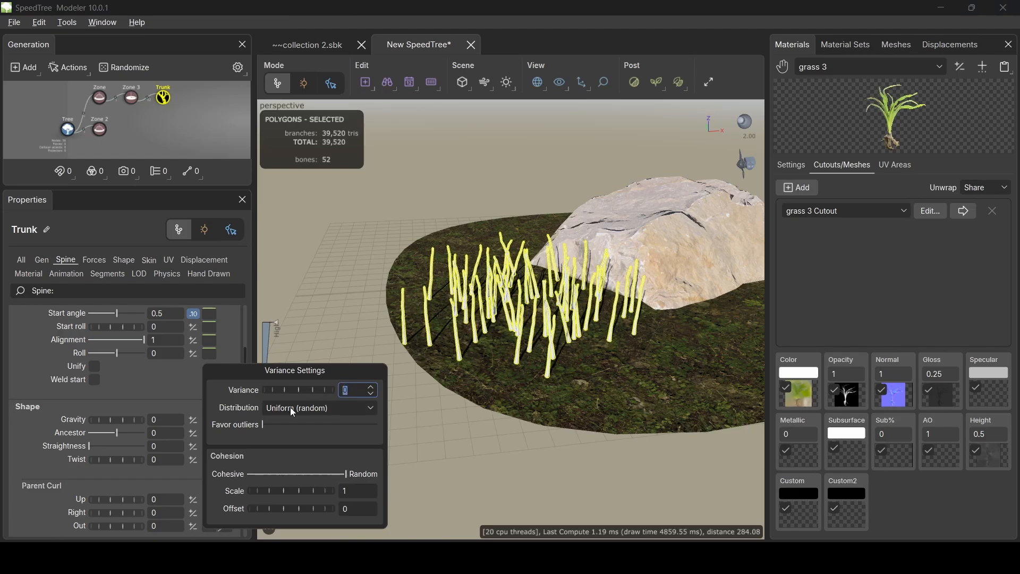
type(".13")
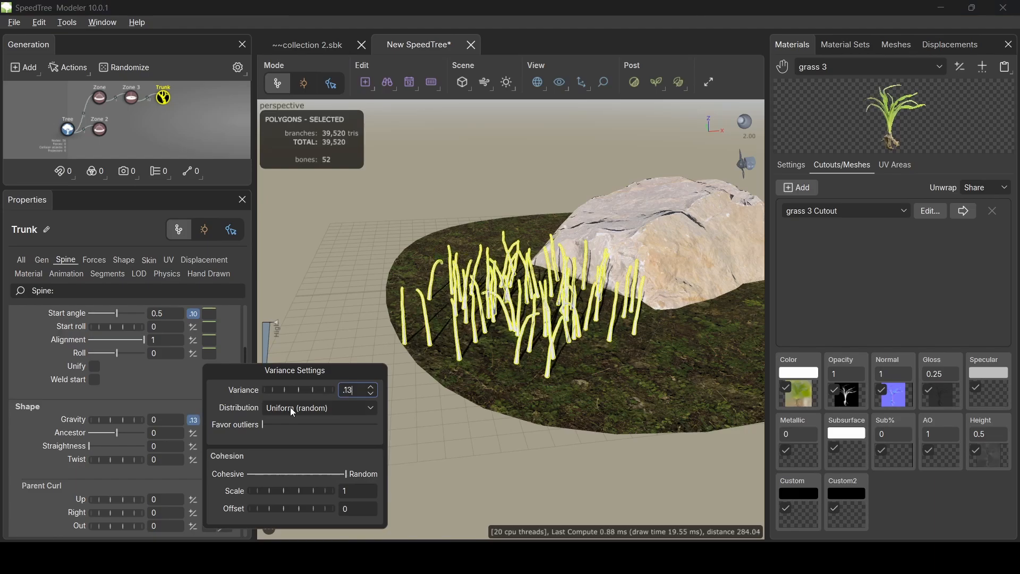
key("Return")
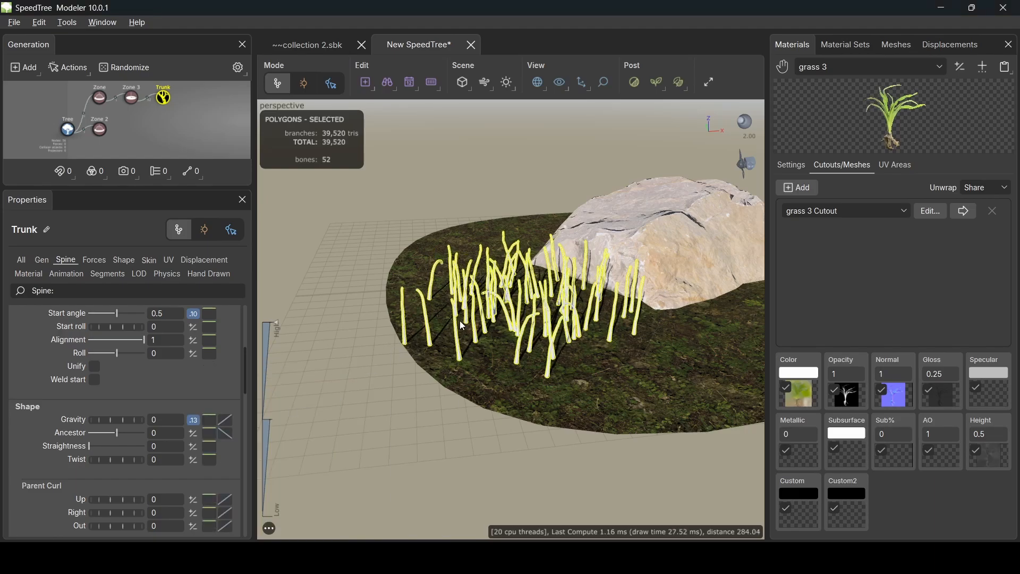
left_click_drag(461, 325, 430, 315)
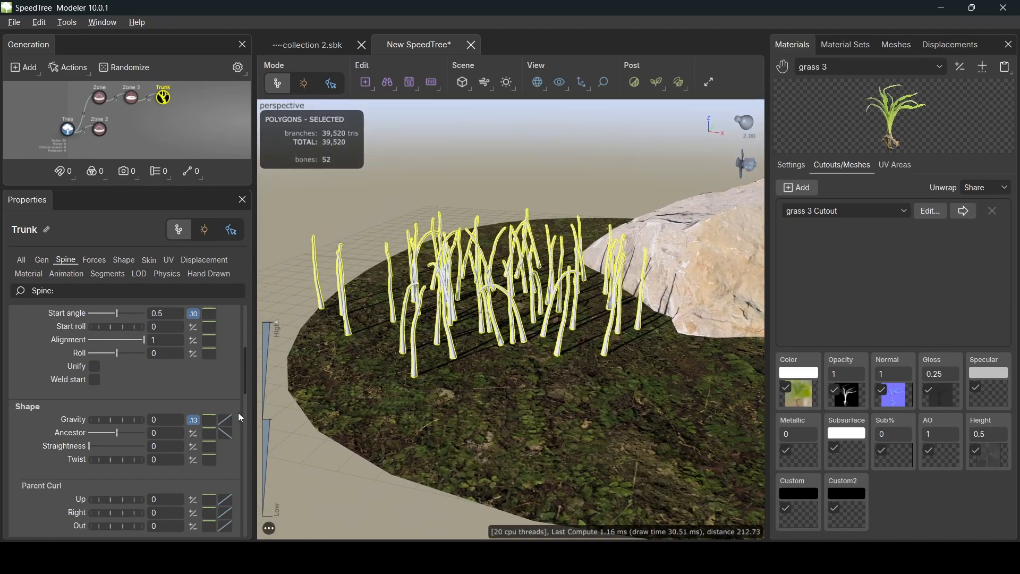
left_click(193, 436)
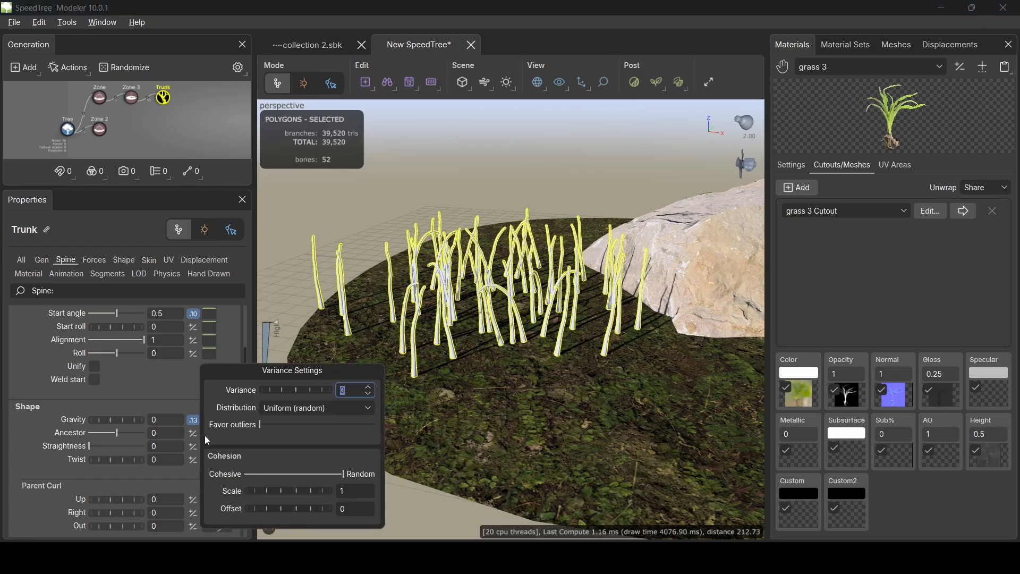
type(".06")
key("Return")
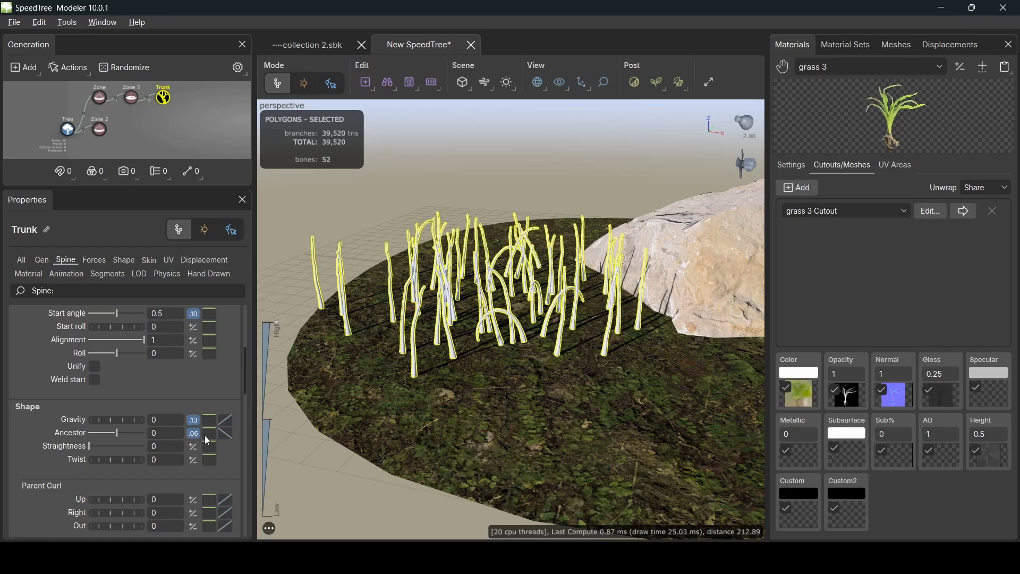
left_click(316, 426)
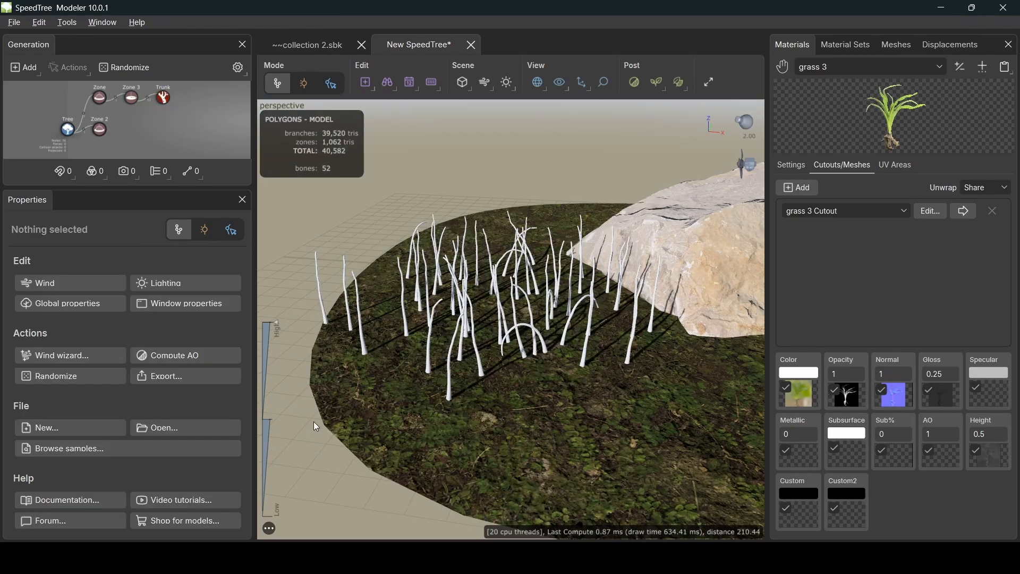
- Add a Twigs branch generator to the Trunk
left_click(164, 98)
right_click(163, 98)
mouse_move(308, 16)
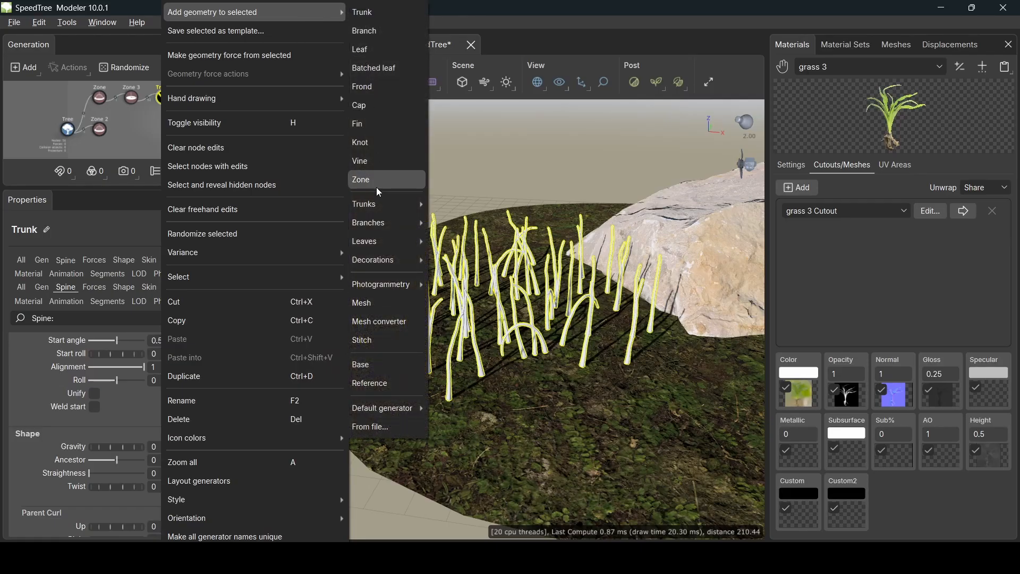
mouse_move(372, 223)
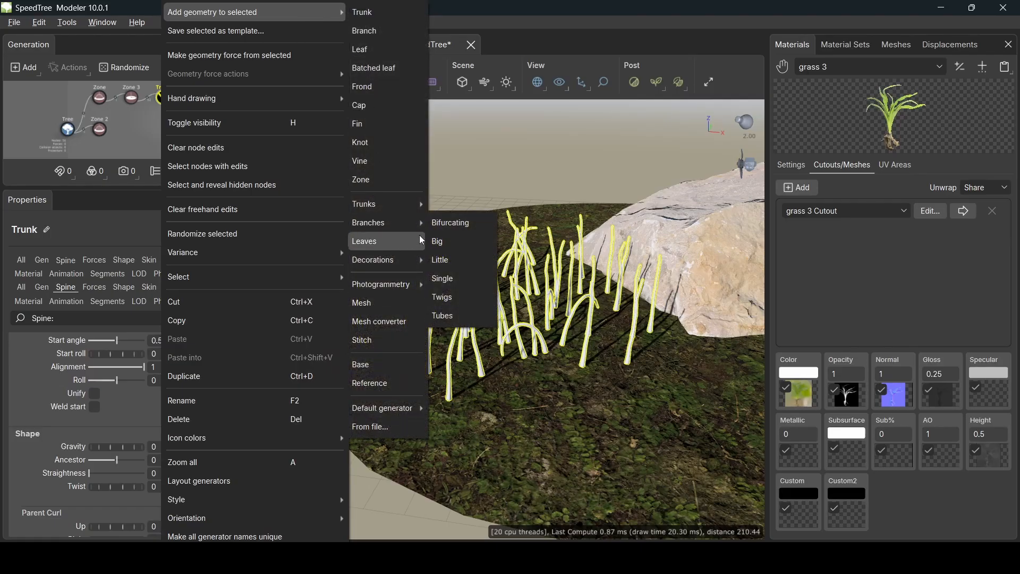
left_click(454, 298)
mouse_move(438, 347)
left_mouse_down()
mouse_move(428, 327)
mouse_move(441, 354)
mouse_move(454, 346)
mouse_move(425, 344)
left_mouse_up()
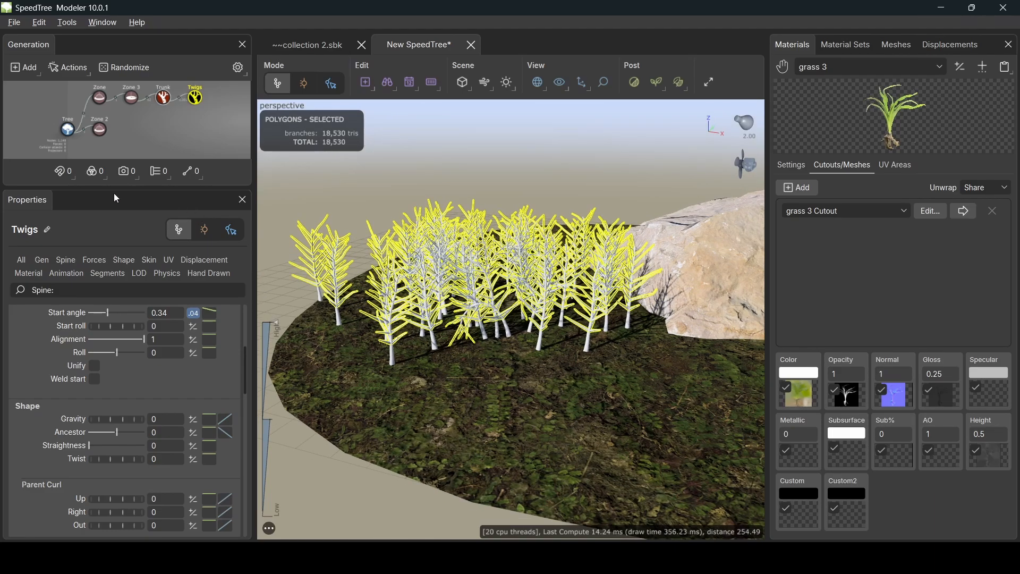
- Set the twigs' Frequency to 0.35 and Count to 5
left_click(41, 261)
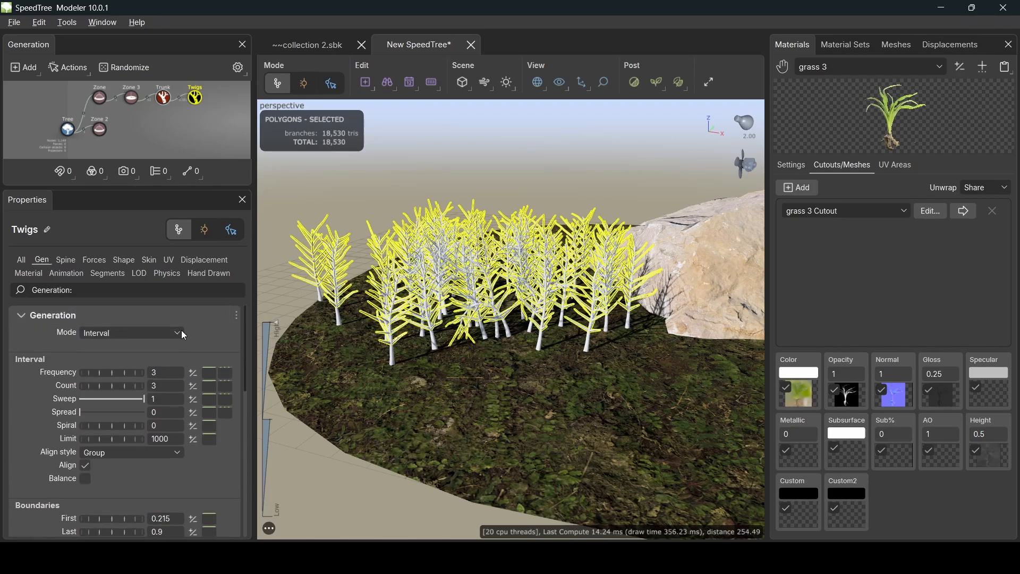
left_click_drag(169, 370, 134, 375)
type(".35")
key("Return")
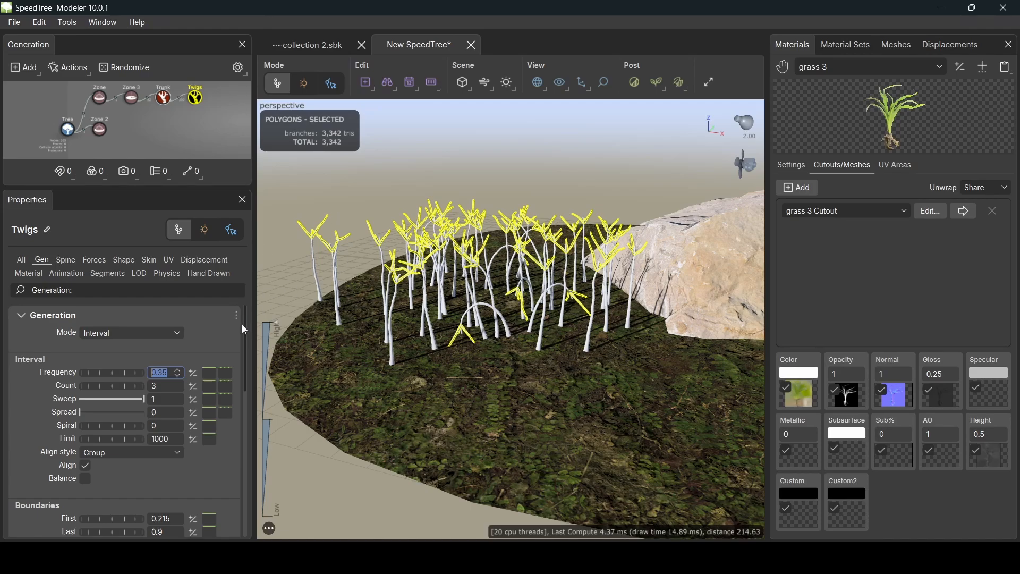
scroll(355, 249, "up", 5)
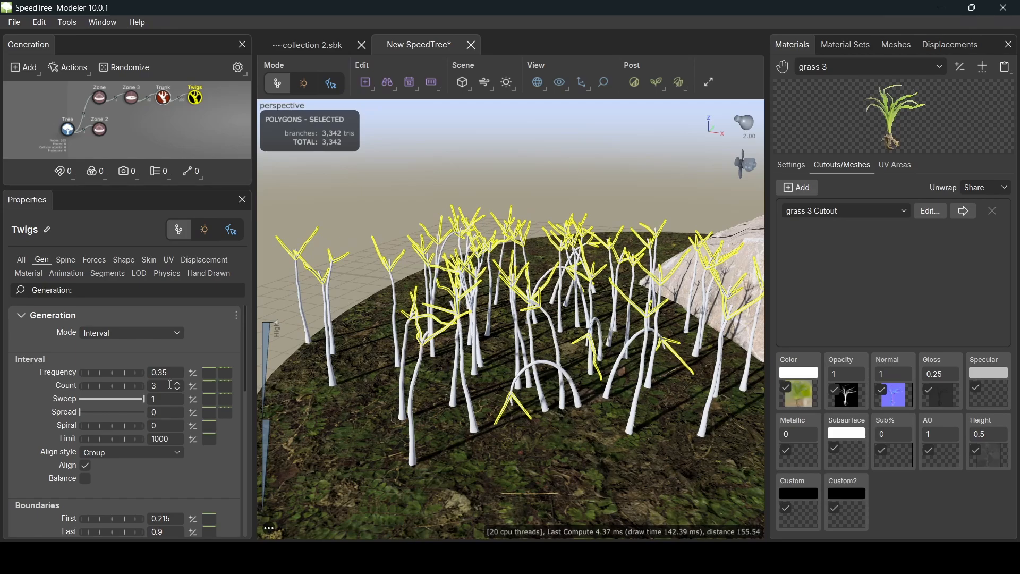
left_click_drag(168, 386, 130, 389)
key("Return")
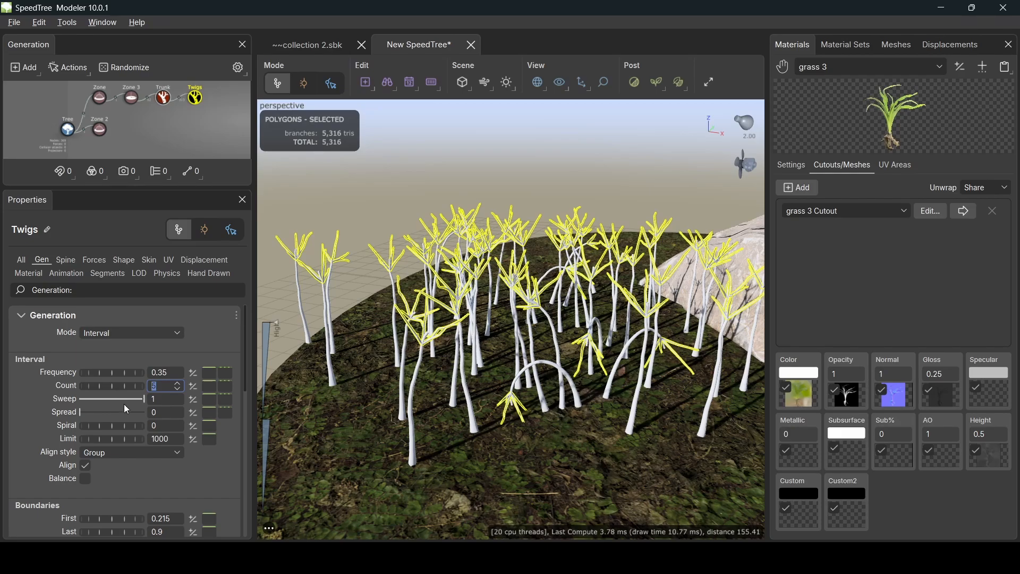
- Set the twig Boundaries to First 0 and Last 0.001
scroll(117, 479, "down", 5)
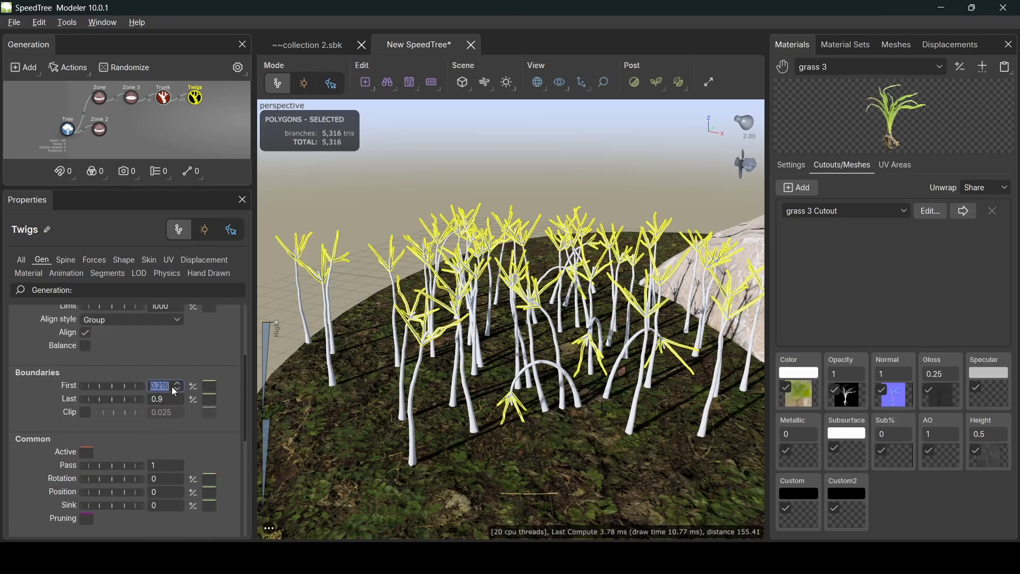
type("0")
key("Tab")
key("Return")
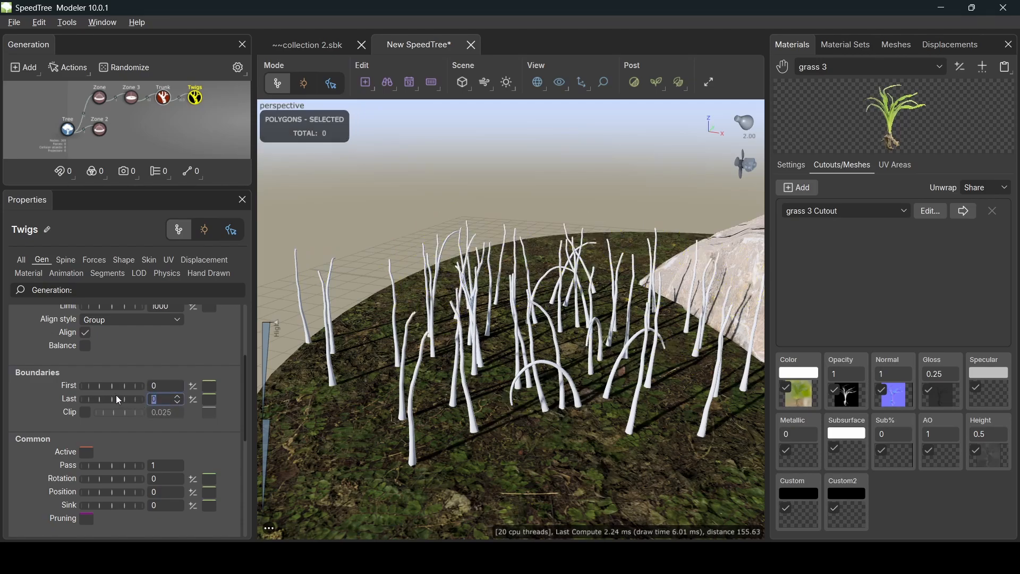
left_click(161, 399)
type(".001")
key("Return")
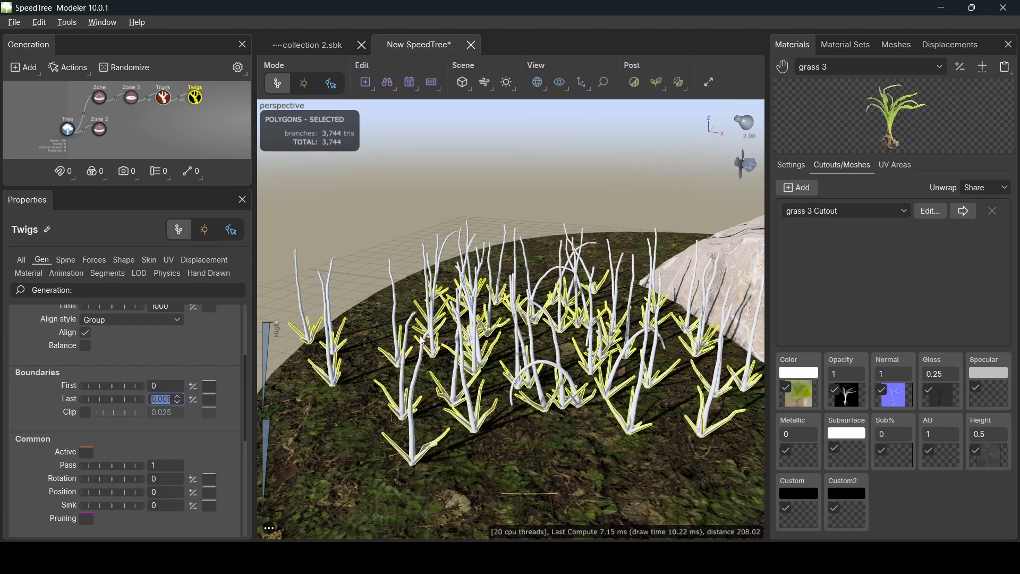
left_click_drag(423, 340, 433, 299)
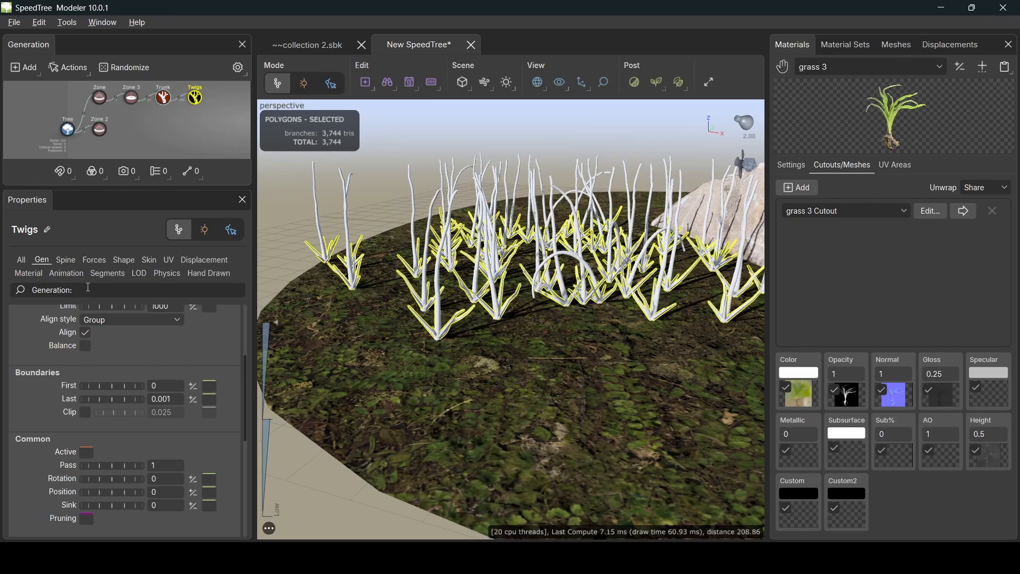
- Set the twigs' + % of parent to 0.8, Start angle to 0.1 and Gravity to 0.33
left_click(67, 263)
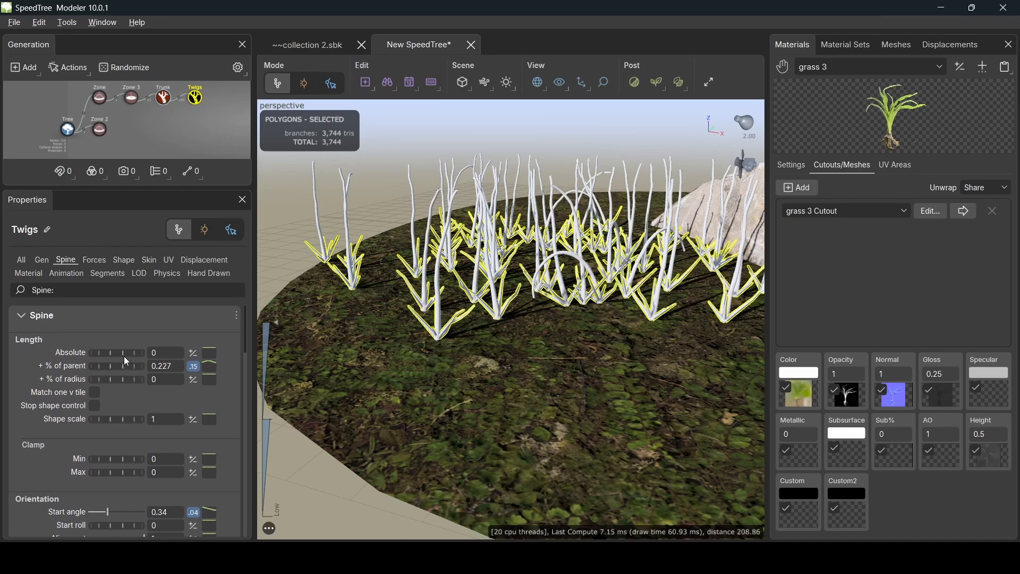
left_click_drag(158, 365, 197, 368)
type("8")
key("Return")
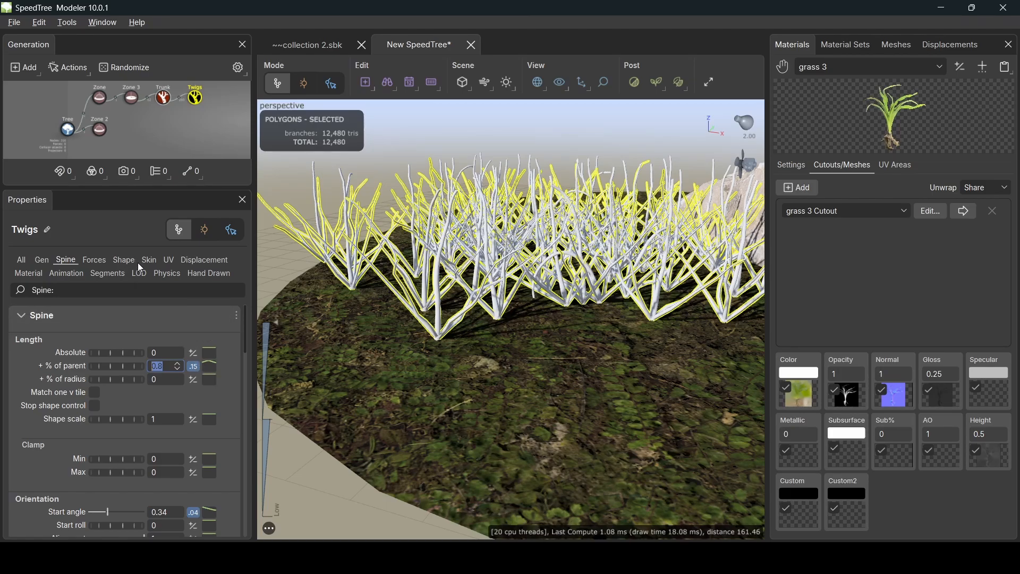
scroll(166, 389, "down", 2)
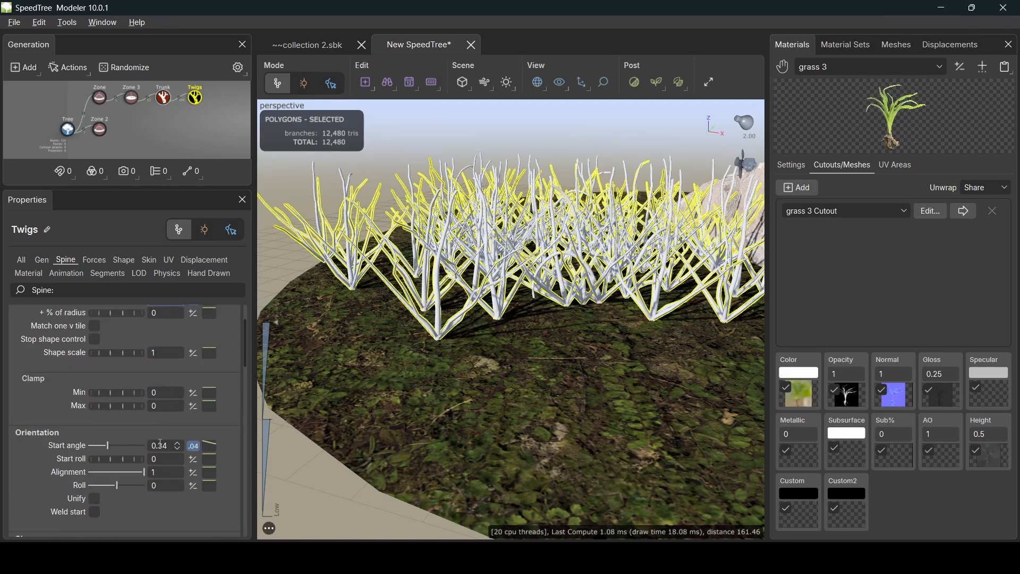
left_click_drag(160, 443, 176, 444)
type("1")
key("Return")
scroll(170, 478, "down", 4)
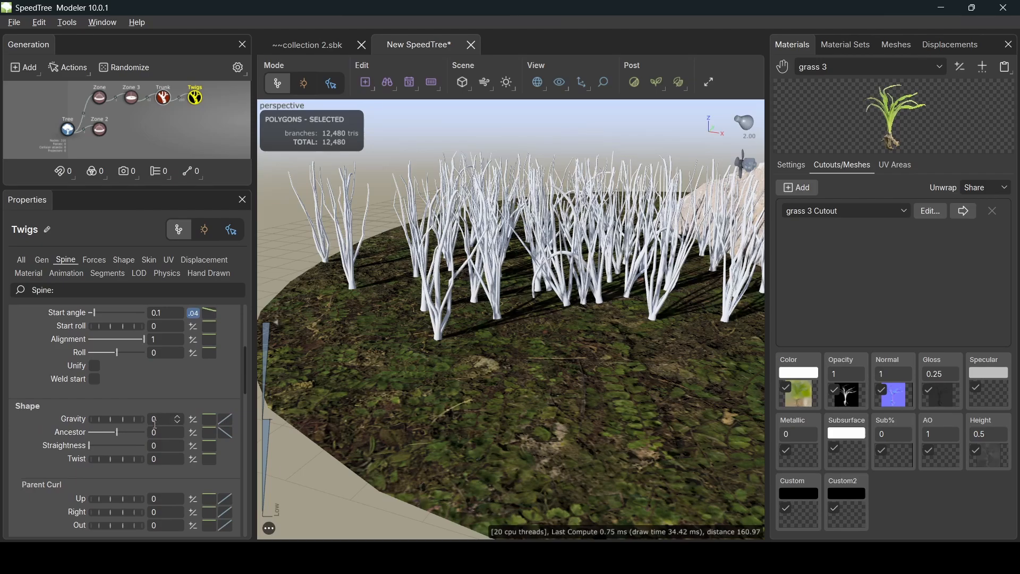
left_click_drag(162, 423, 111, 429)
type("0.33")
key("Return")
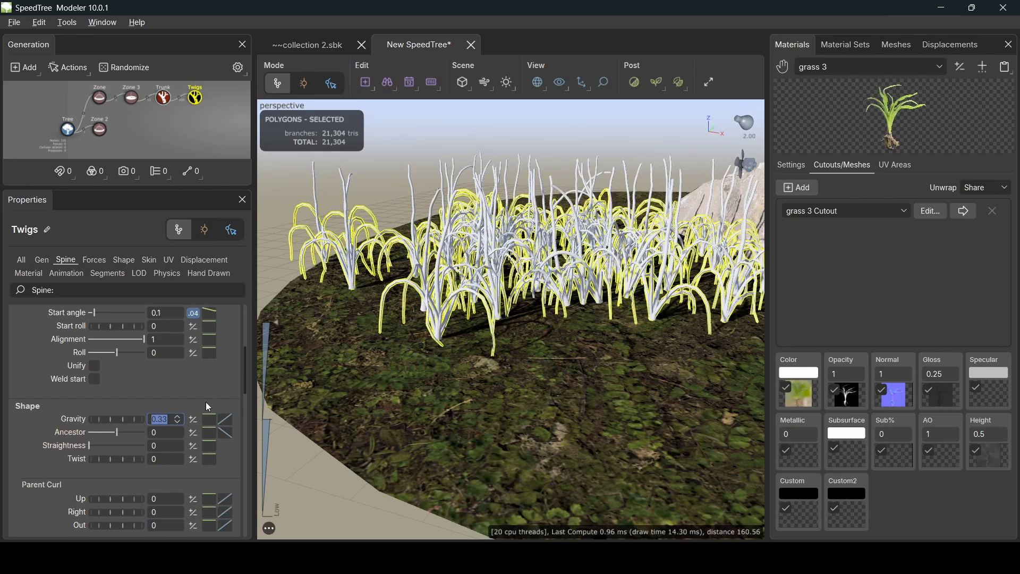
- Lower the twigs' Gravity from 0.33 to 0.1 so the blades stand straighter
left_click_drag(128, 418, 110, 417)
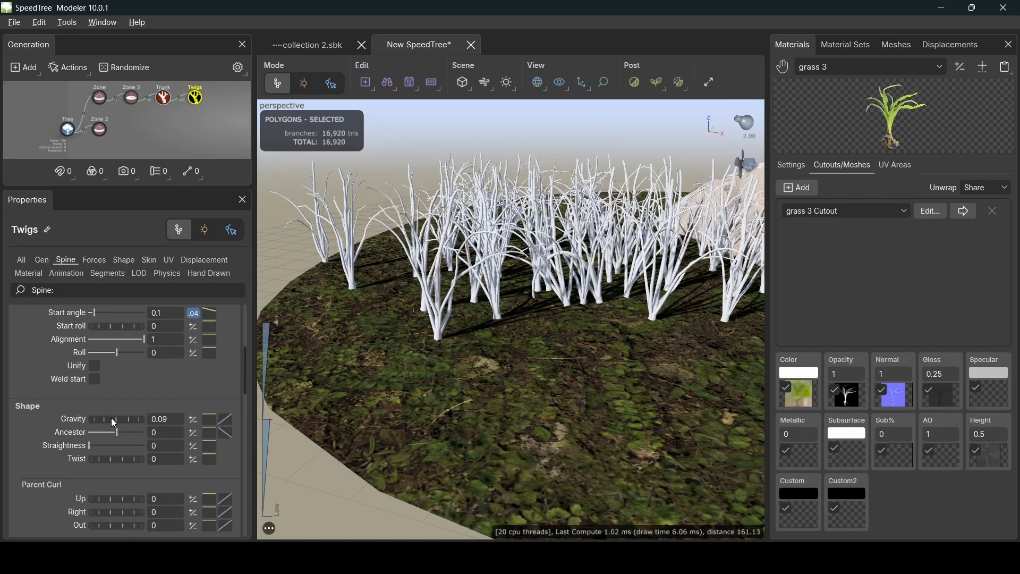
double_click(170, 421)
type("1")
key("Return")
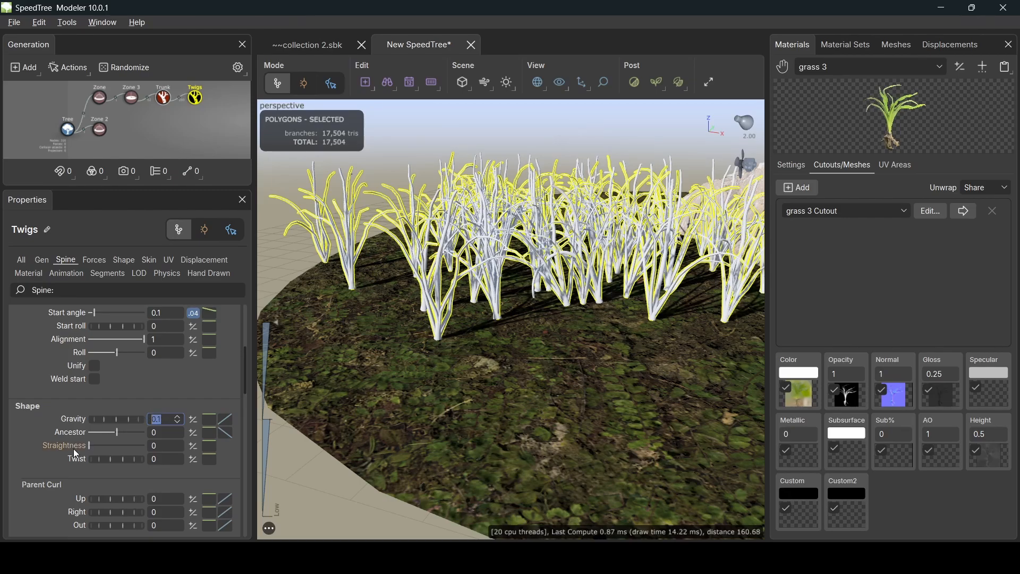
- Reshape the twigs' gravity curve, dropping its start point and raising its end to 0.09
left_click(226, 423)
left_click_drag(456, 304, 832, 249)
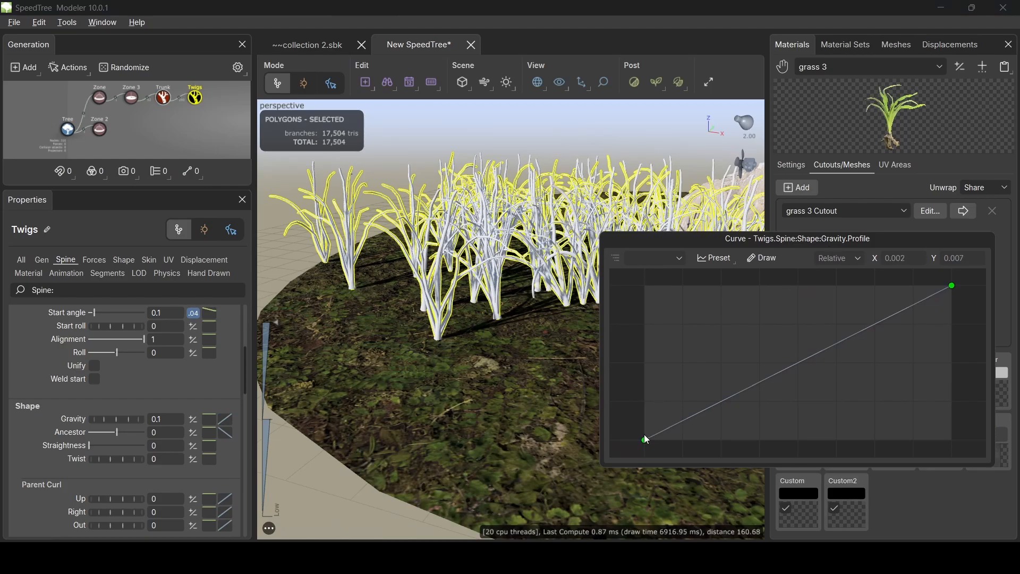
left_click_drag(644, 439, 634, 504)
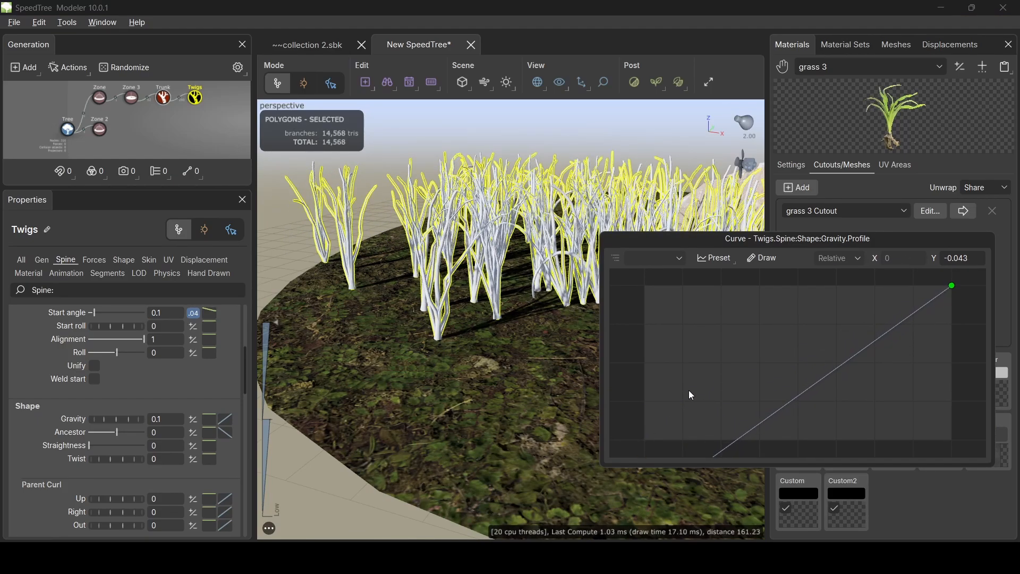
scroll(697, 384, "up", 4)
scroll(698, 384, "down", 6)
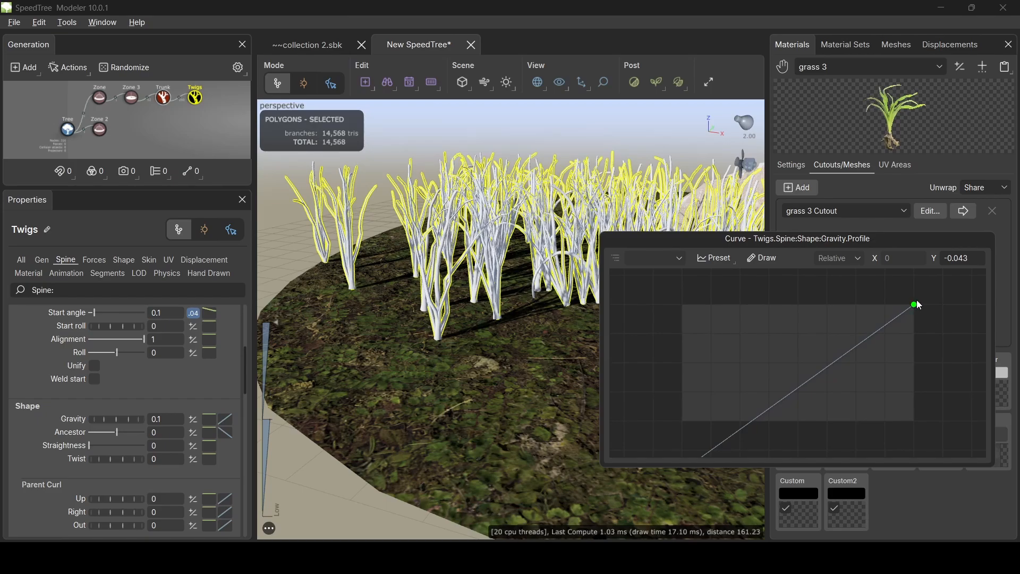
mouse_move(915, 304)
left_mouse_down()
mouse_move(913, 278)
mouse_move(915, 348)
mouse_move(915, 324)
left_mouse_up()
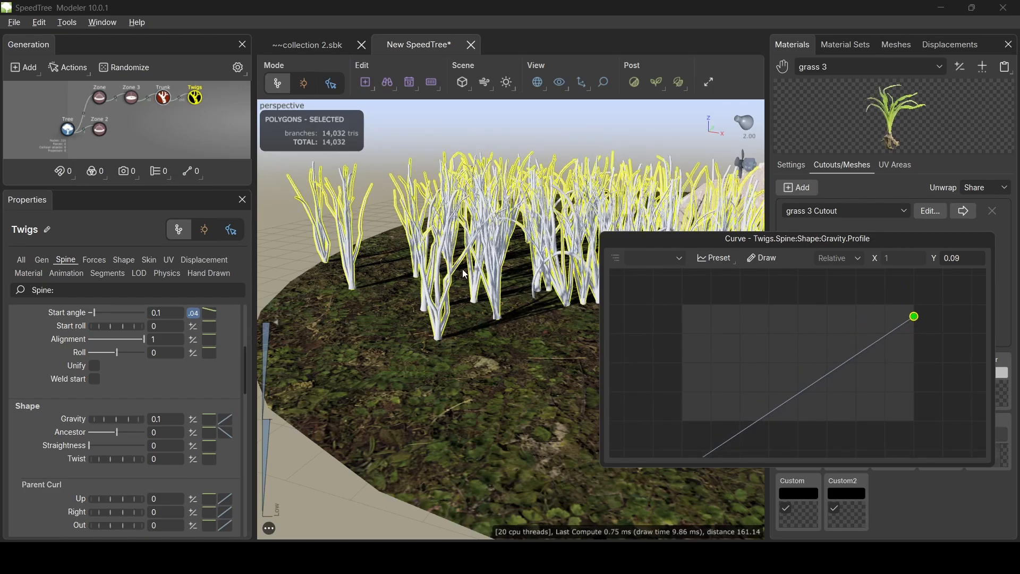
scroll(699, 381, "up", 2)
scroll(720, 387, "down", 4)
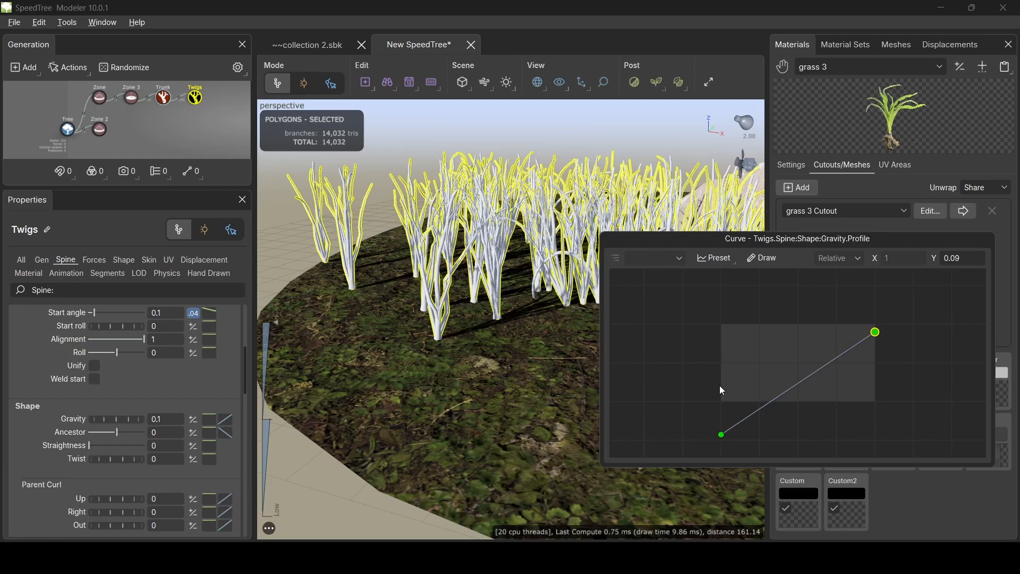
left_click(585, 127)
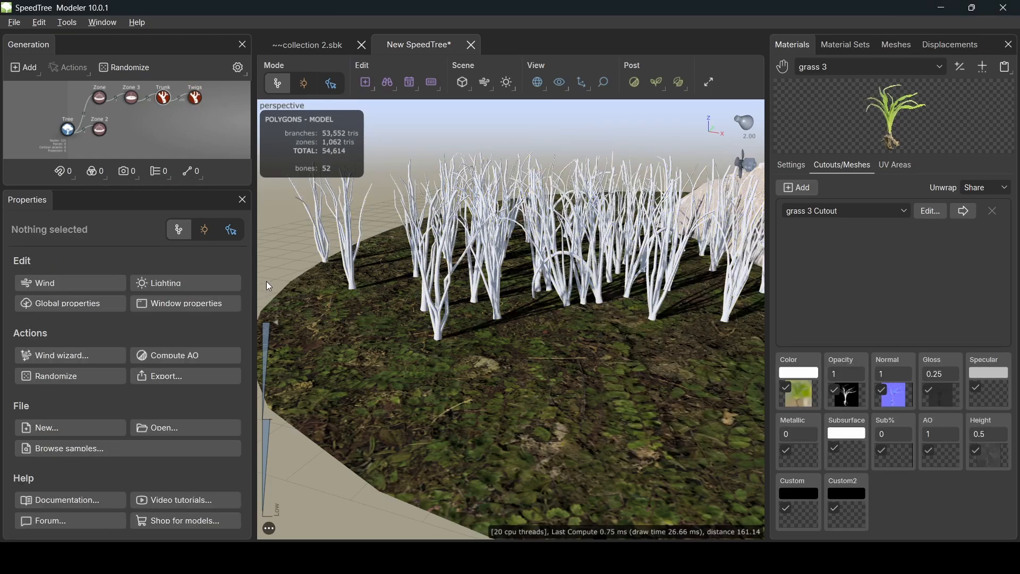
- Add a Frond generator under Trunk and a Frond 2 generator under Twigs
middle_click_drag(188, 105, 162, 119)
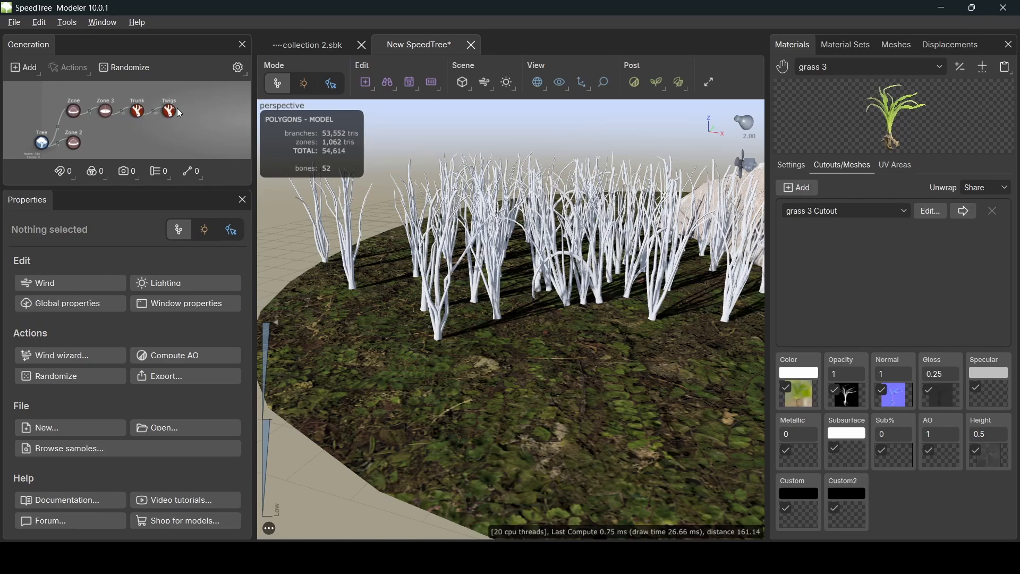
right_click(139, 114)
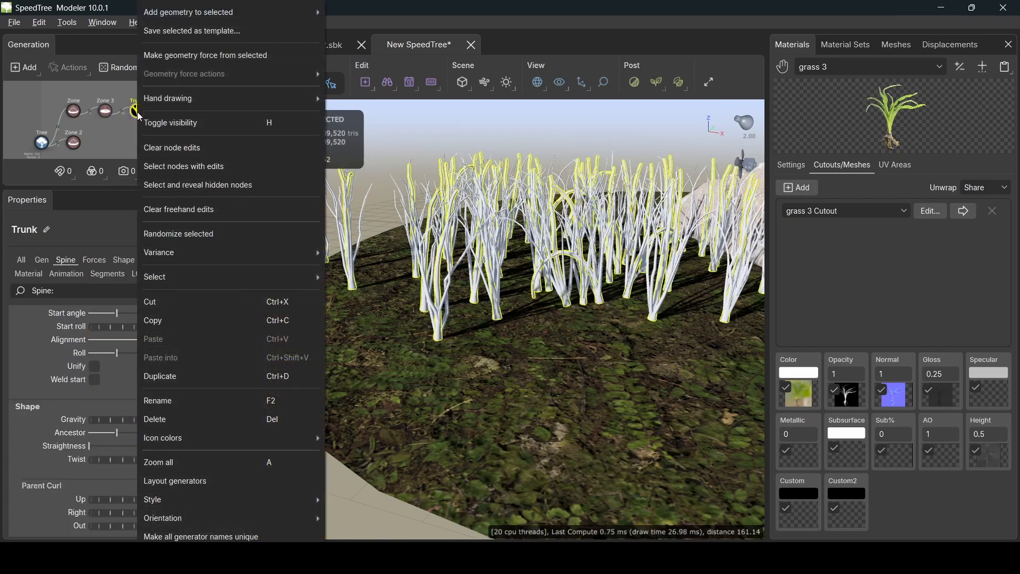
mouse_move(254, 18)
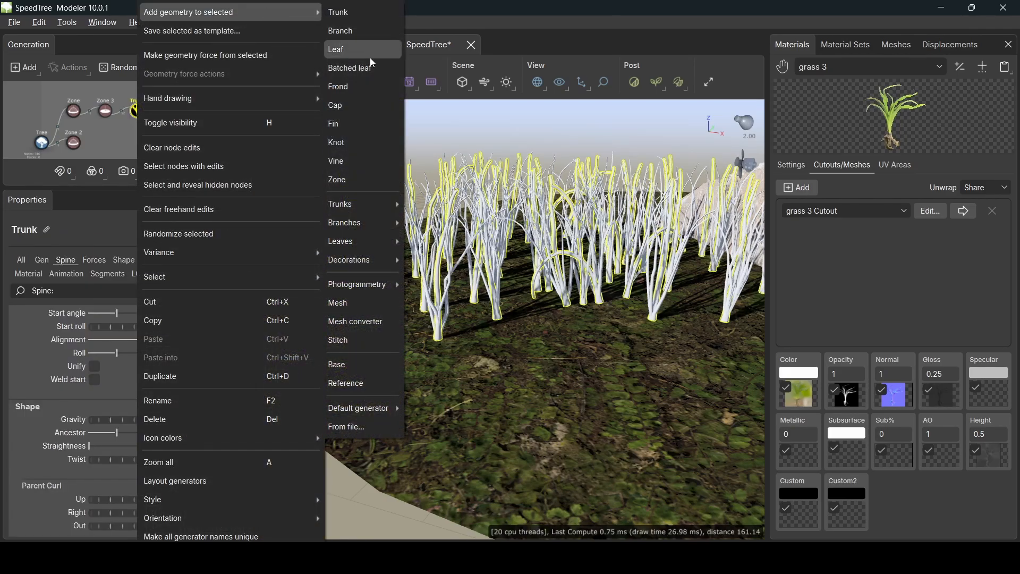
left_click(357, 85)
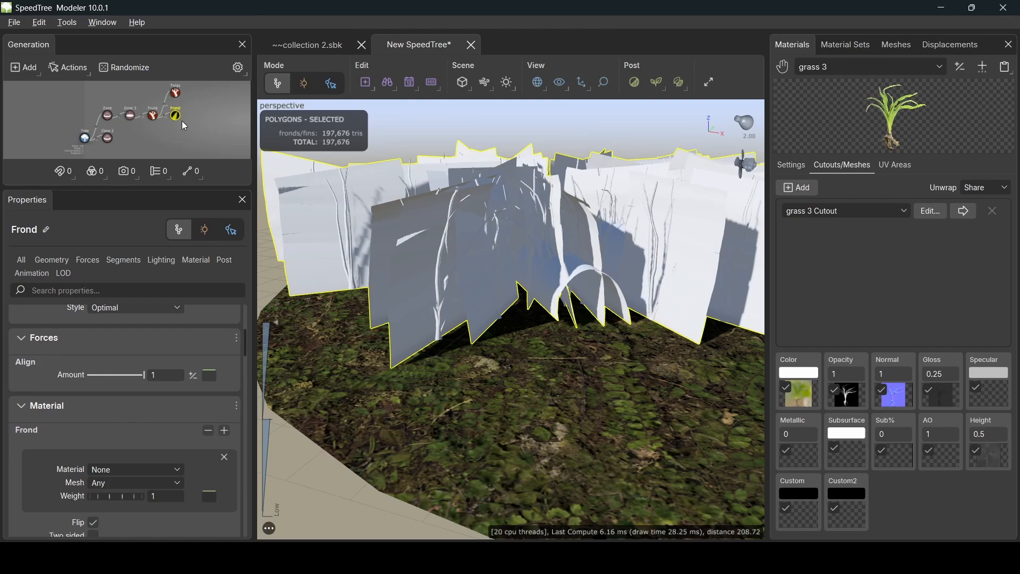
right_click(175, 92)
mouse_move(329, 18)
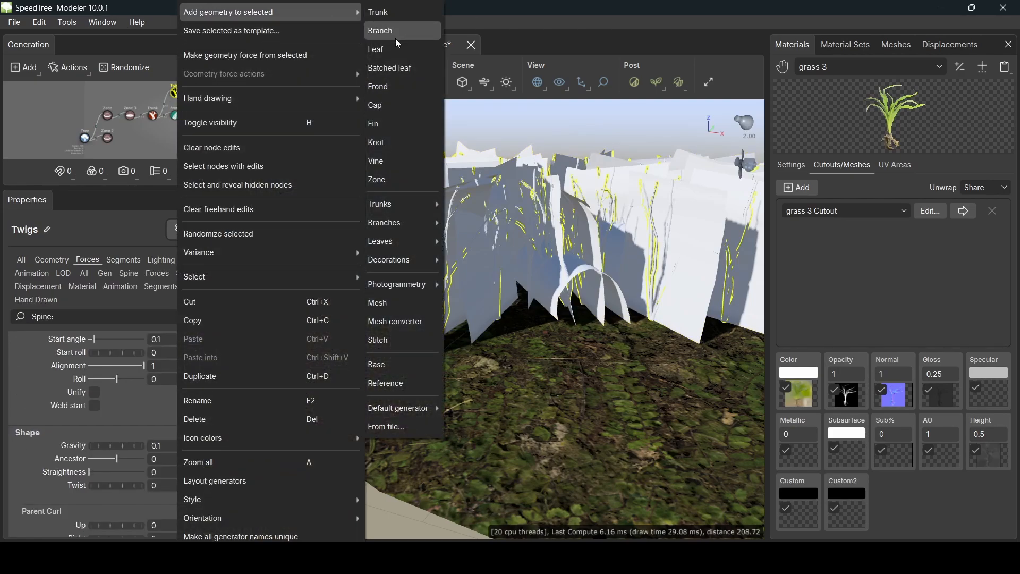
left_click(386, 87)
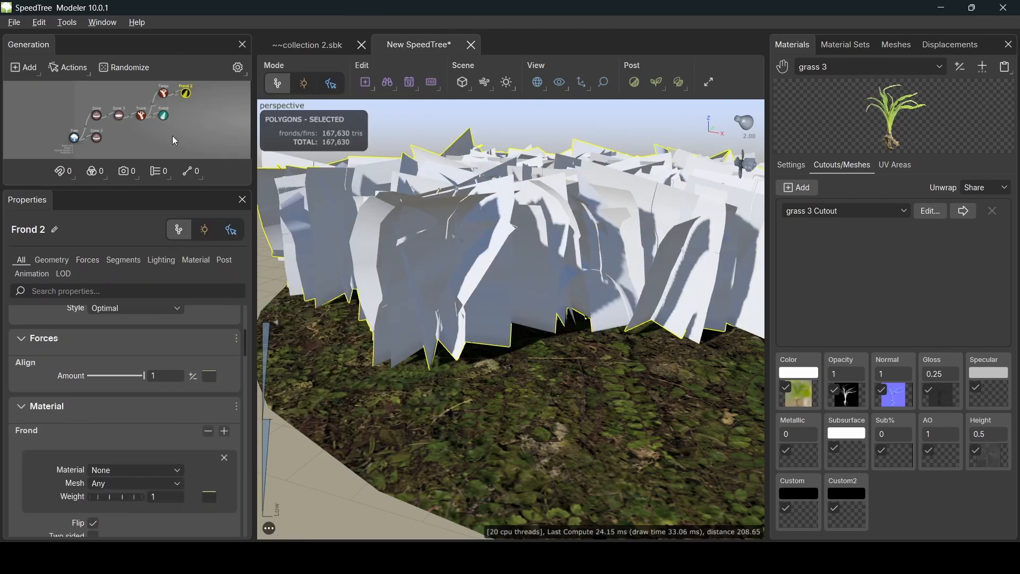
middle_click_drag(187, 136, 161, 142)
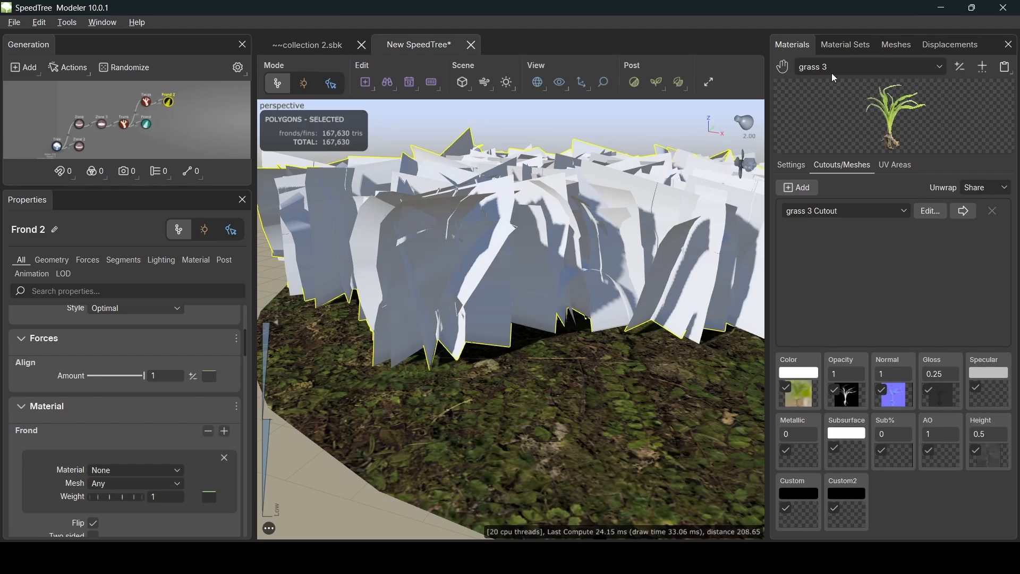
- Assign the grass 3 material to Frond 2, turning the white cards into green blades
left_click(804, 170)
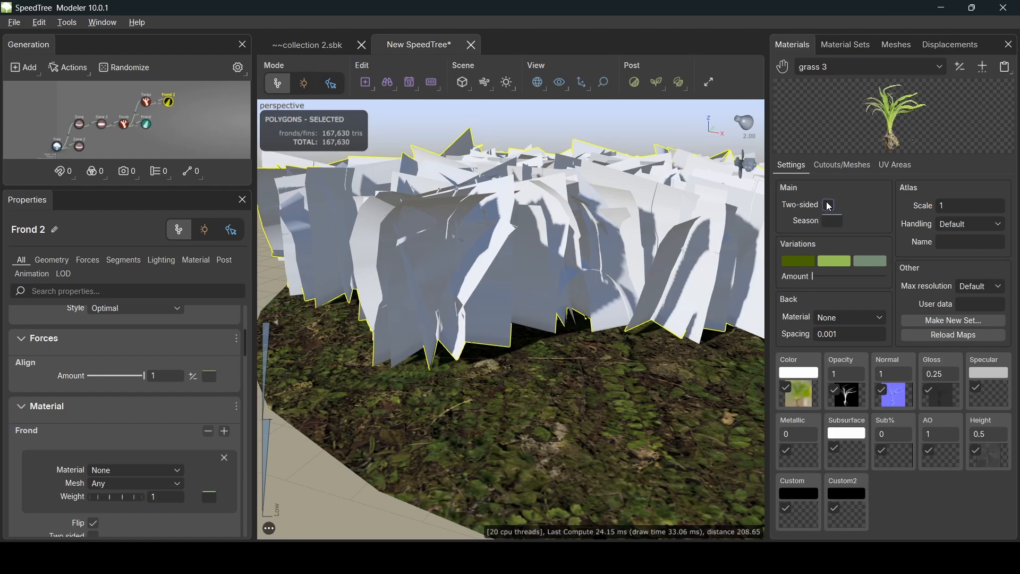
left_click_drag(902, 120, 869, 124)
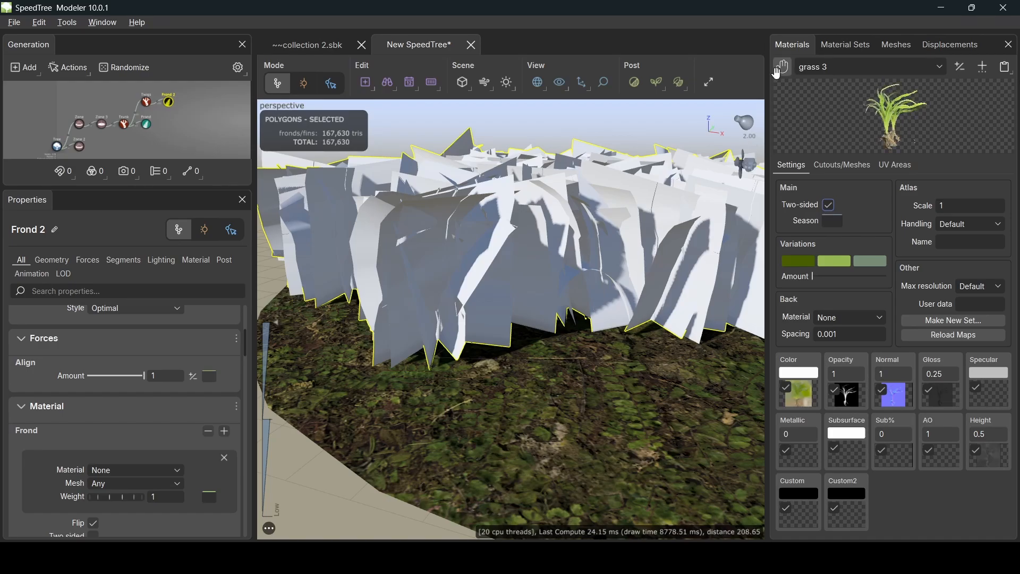
left_click_drag(703, 101, 422, 164)
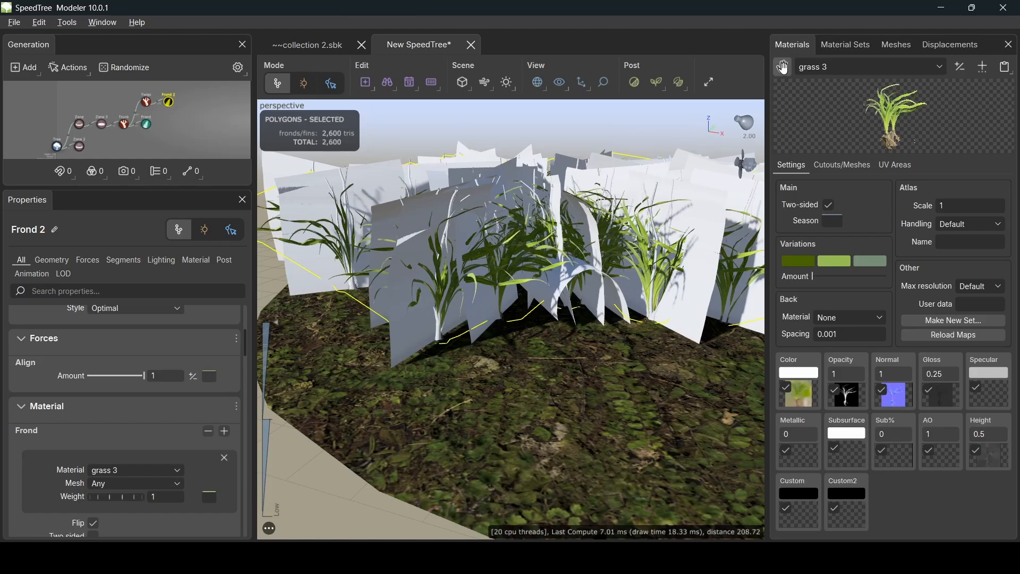
left_click_drag(783, 67, 631, 182)
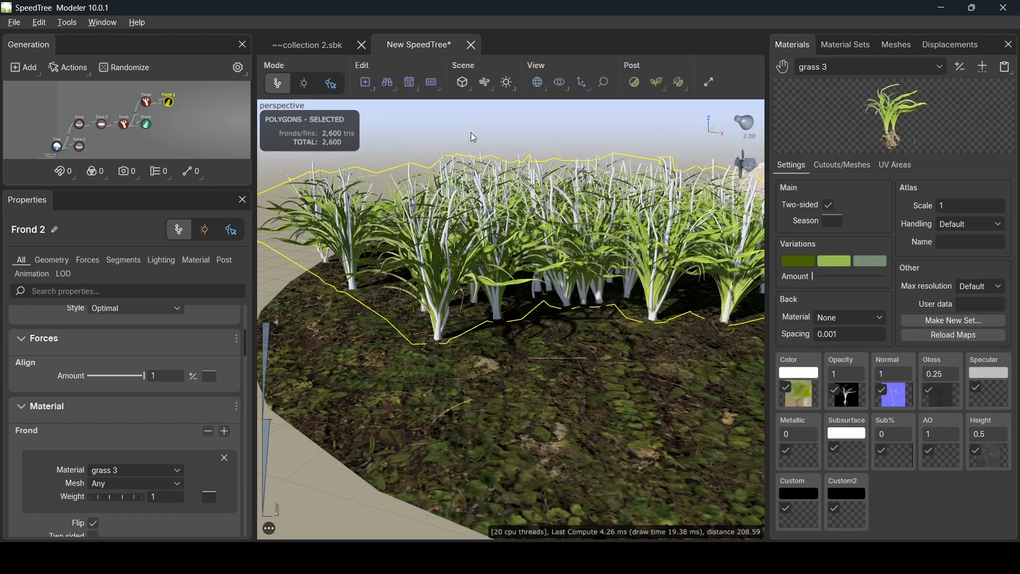
left_click(495, 108)
scroll(477, 201, "down", 2)
left_click_drag(477, 201, 376, 227)
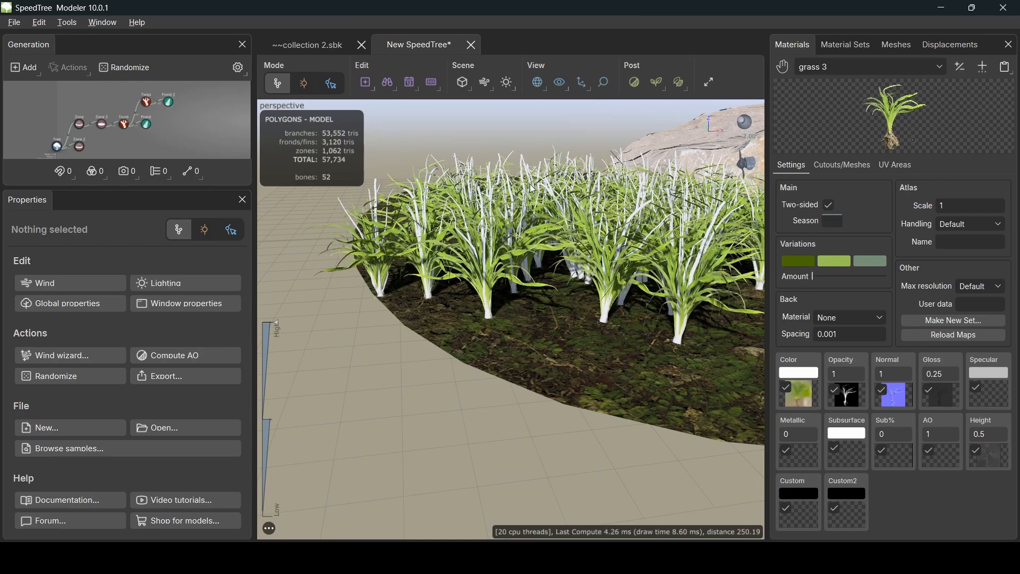
scroll(531, 183, "up", 2)
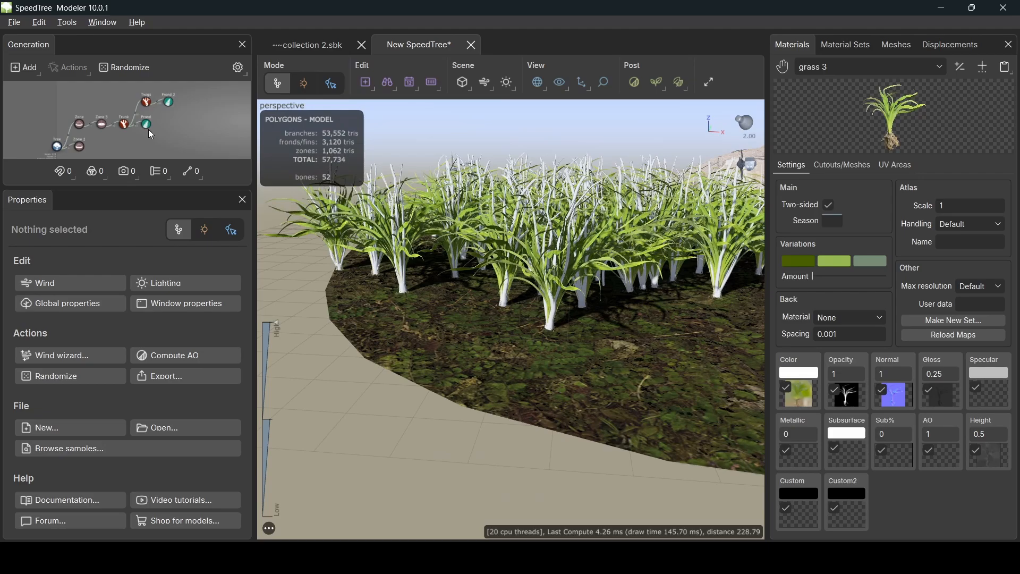
- Set the Skin Type of both Twigs and Trunk to Spine only
left_click(146, 100)
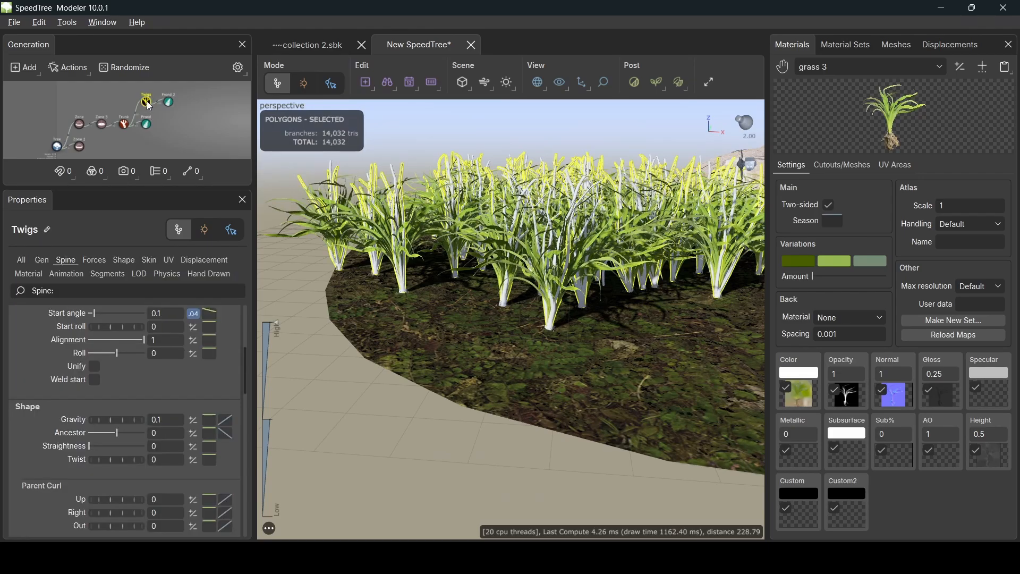
left_click(151, 260)
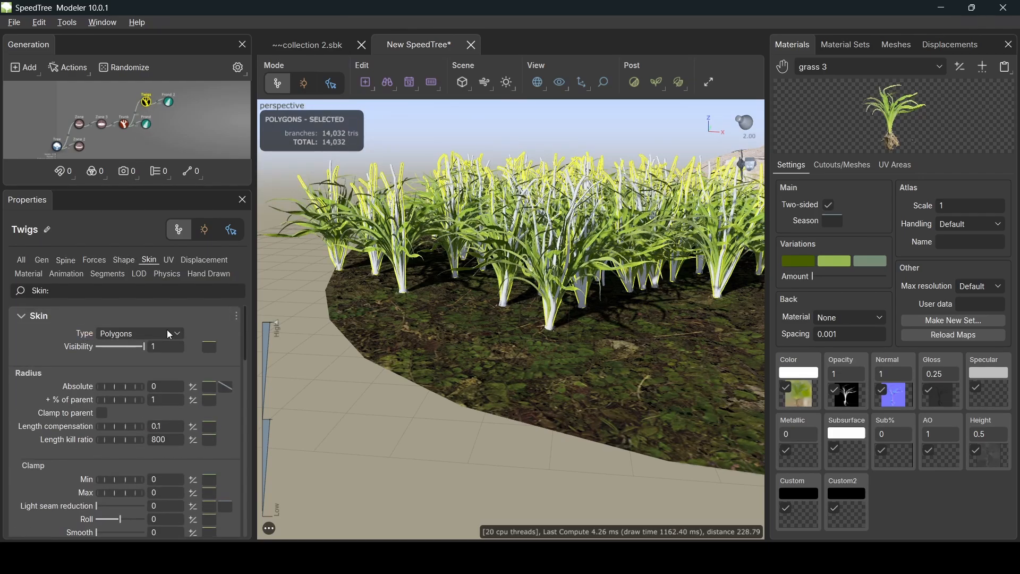
left_click(155, 330)
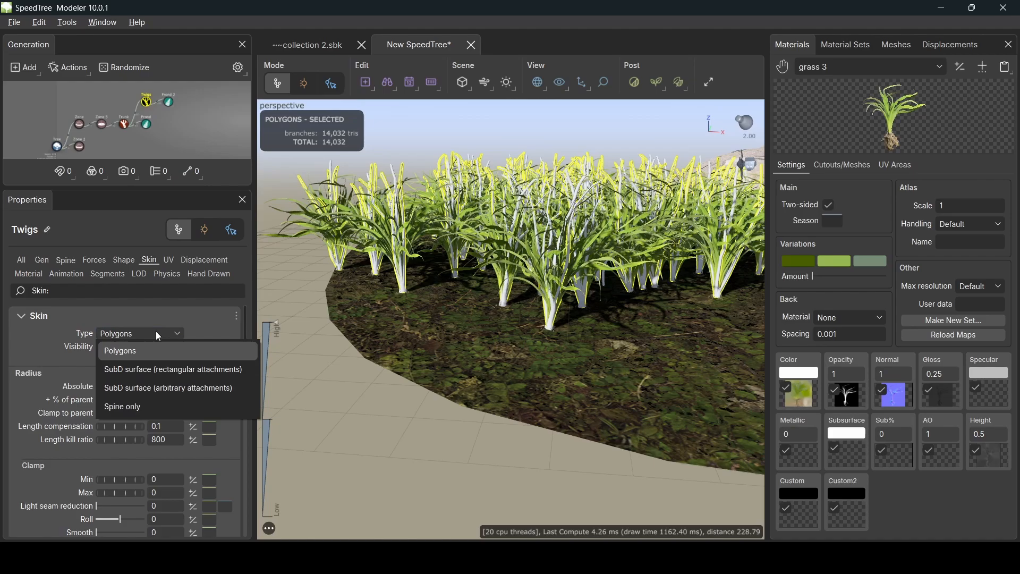
left_click(139, 406)
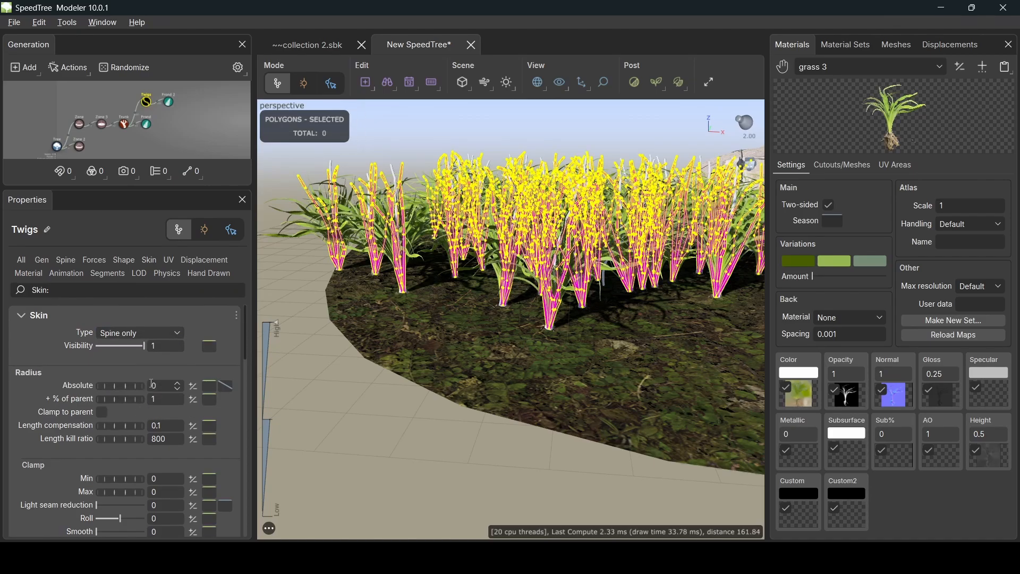
left_click(126, 127)
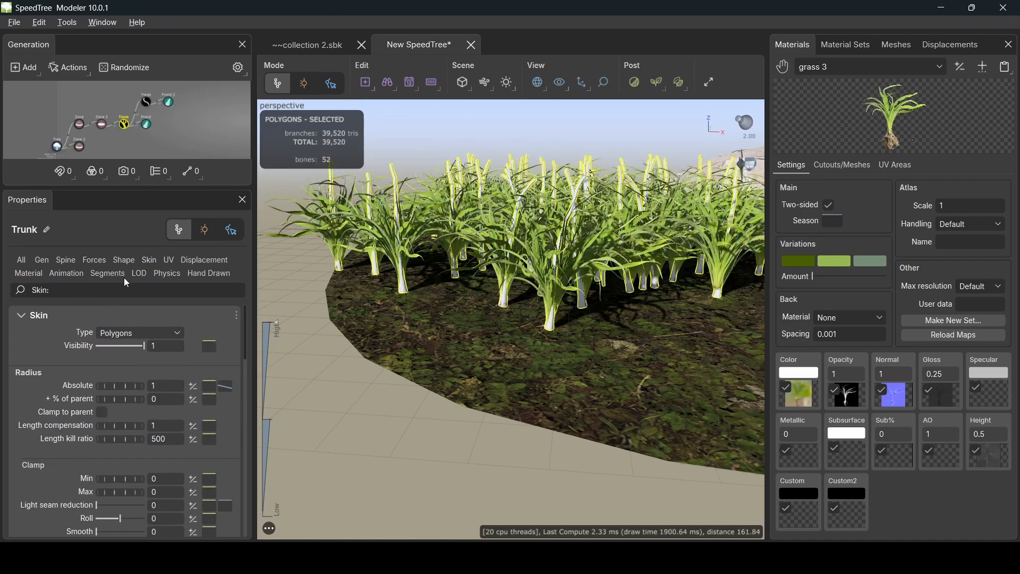
left_click(133, 334)
left_click(114, 405)
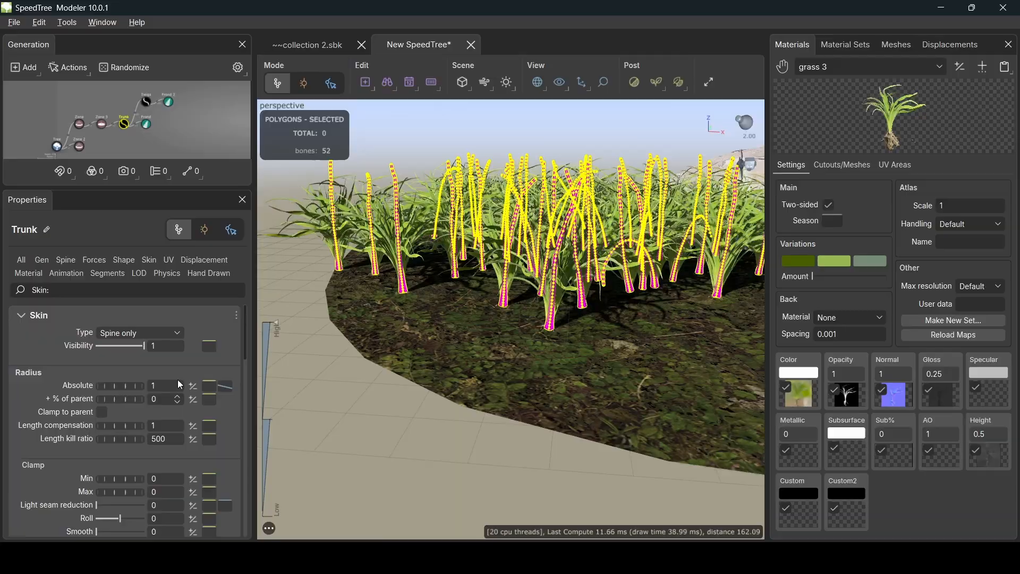
left_click(387, 131)
left_click_drag(420, 217, 556, 260)
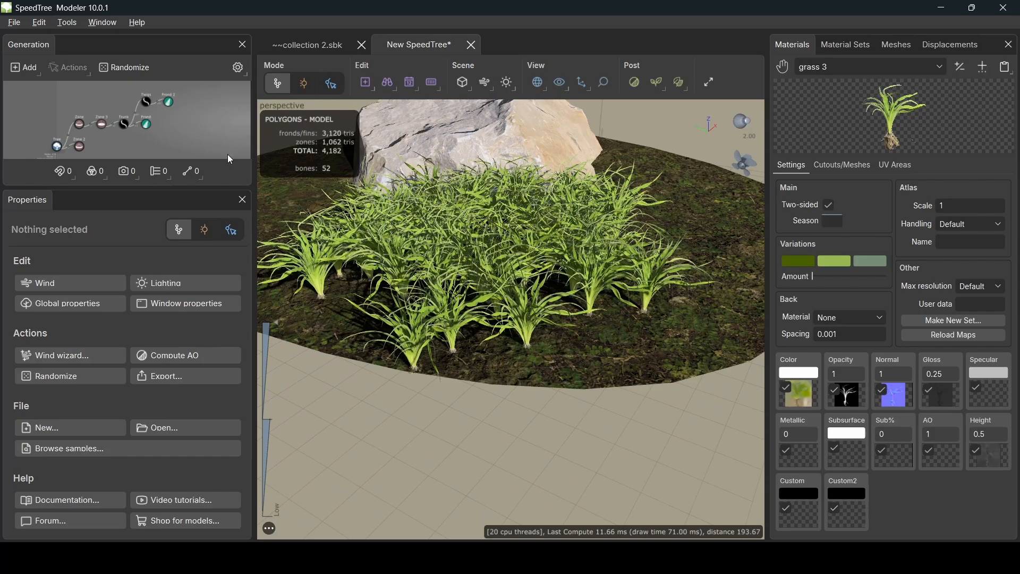
- Set Frond 2's geometry Scale Width to 0.8
left_click_drag(434, 353, 472, 320)
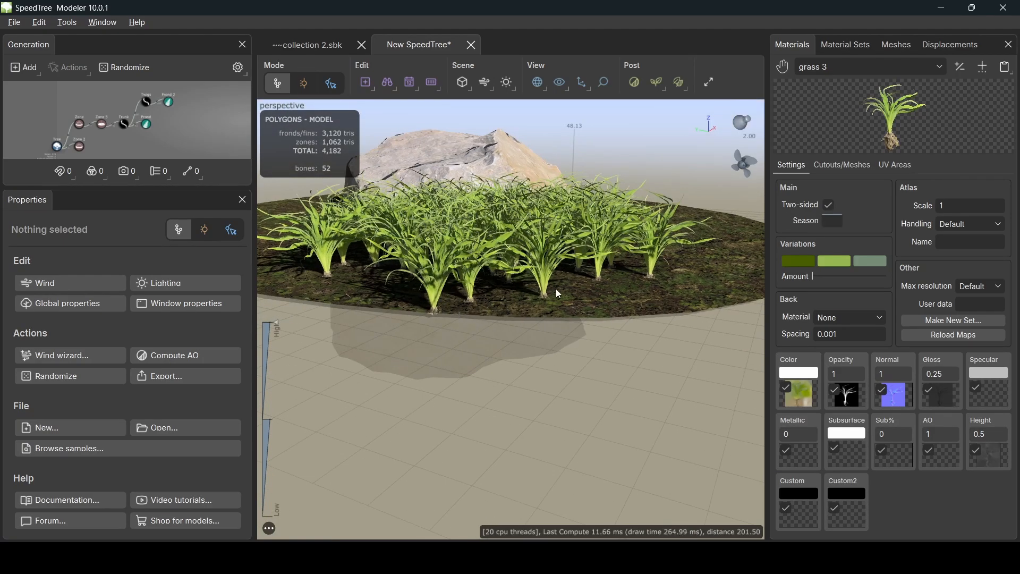
left_click(166, 96)
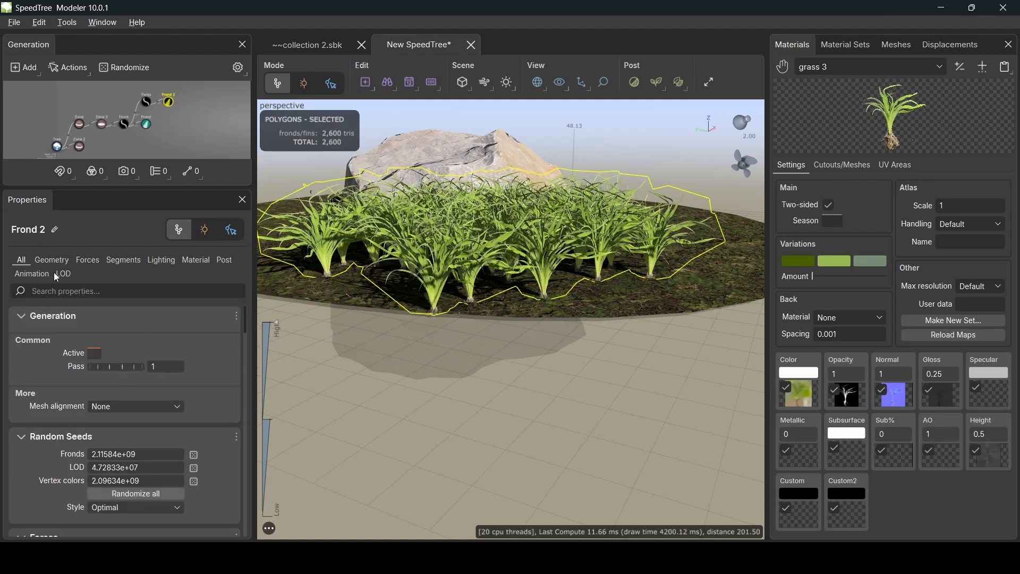
left_click(52, 259)
scroll(151, 415, "down", 5)
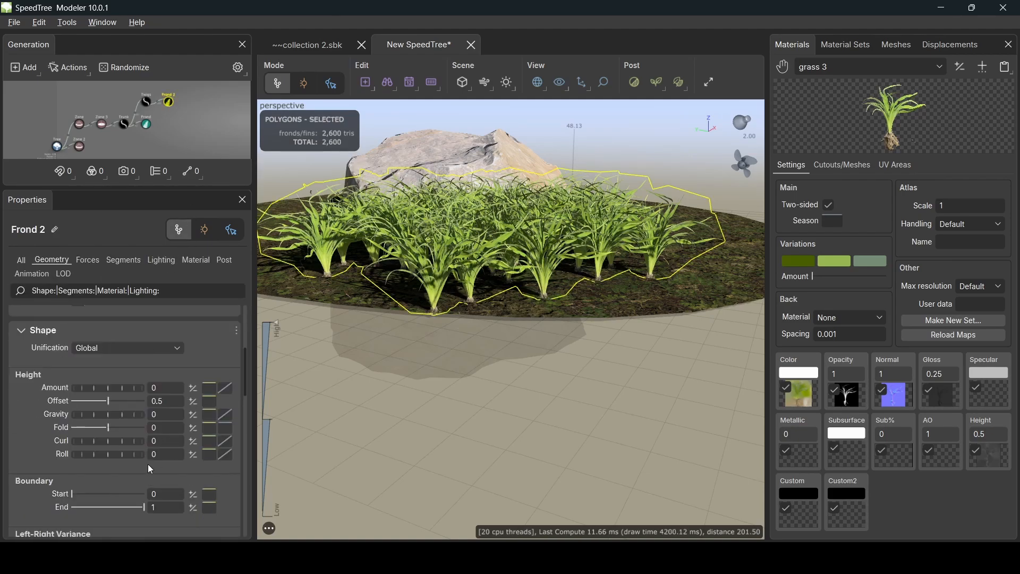
scroll(134, 490, "down", 3)
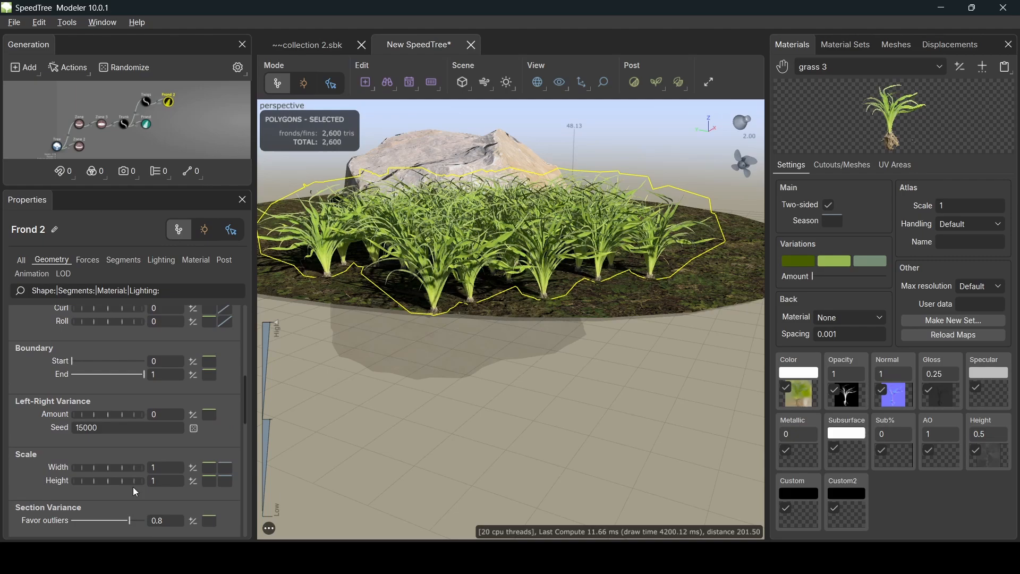
left_click(159, 467)
type(".8")
key("Return")
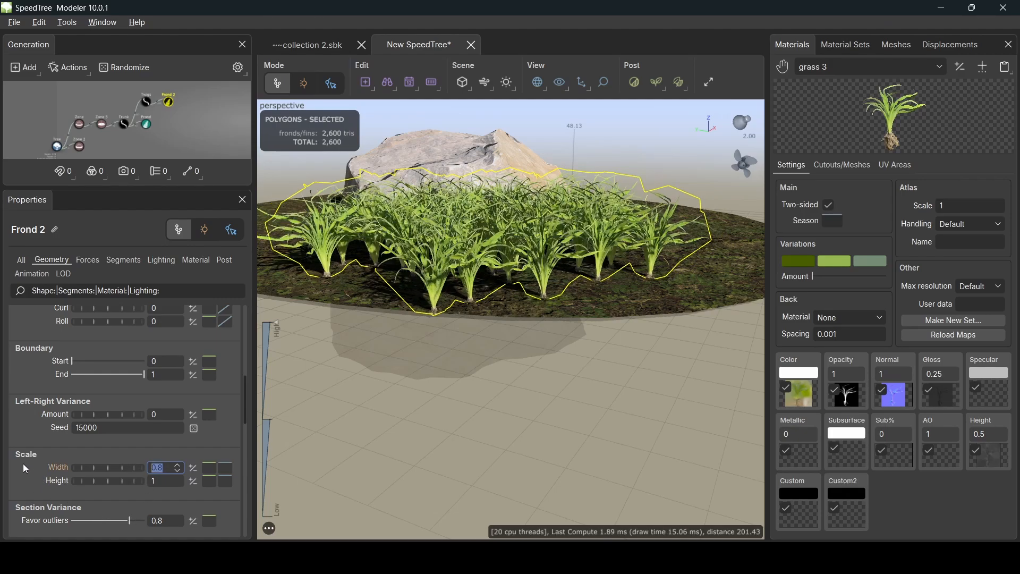
- Give the Frond generator the same 0.8 width scale
left_click(145, 129)
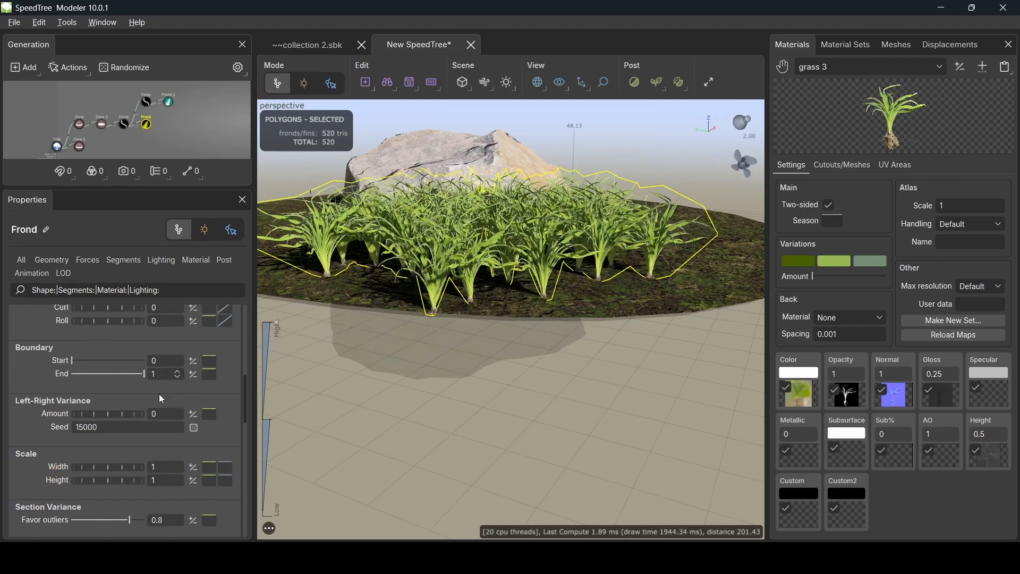
type("0.8")
key("Return")
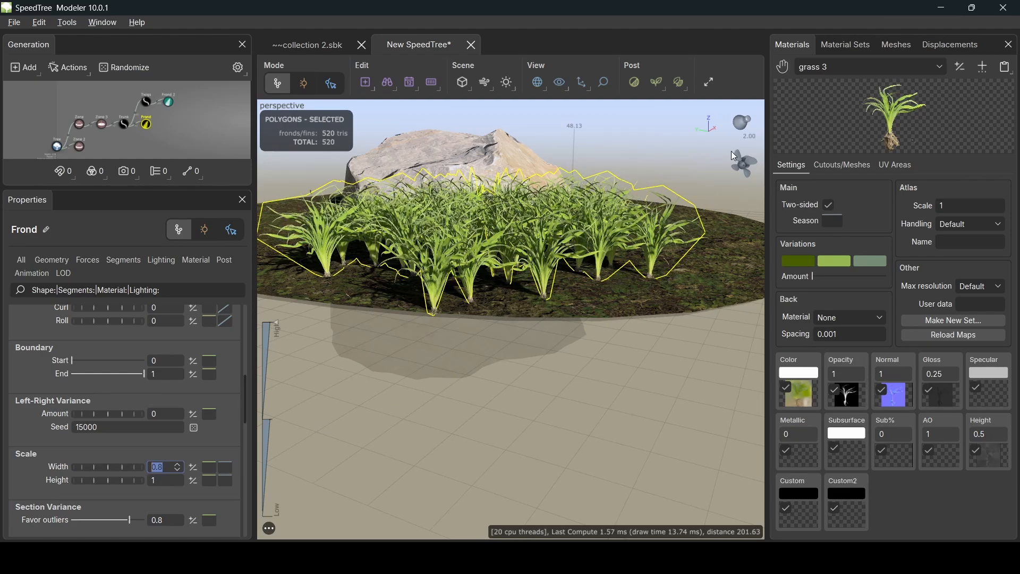
left_click(650, 145)
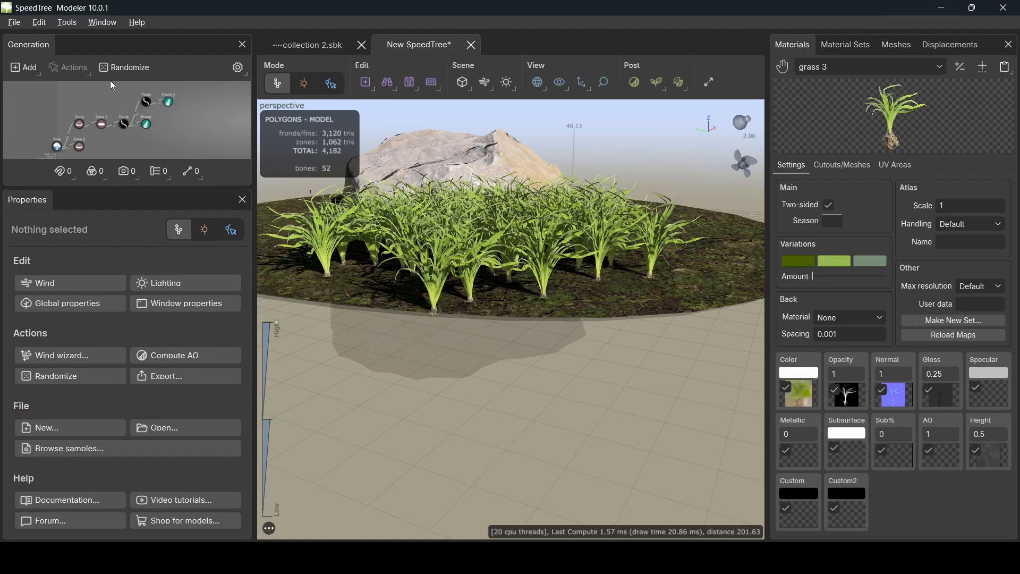
- Duplicate Trunk, Twigs, Frond and Frond 2, and attach the copied trunk to the Zone
left_click_drag(113, 85, 197, 134)
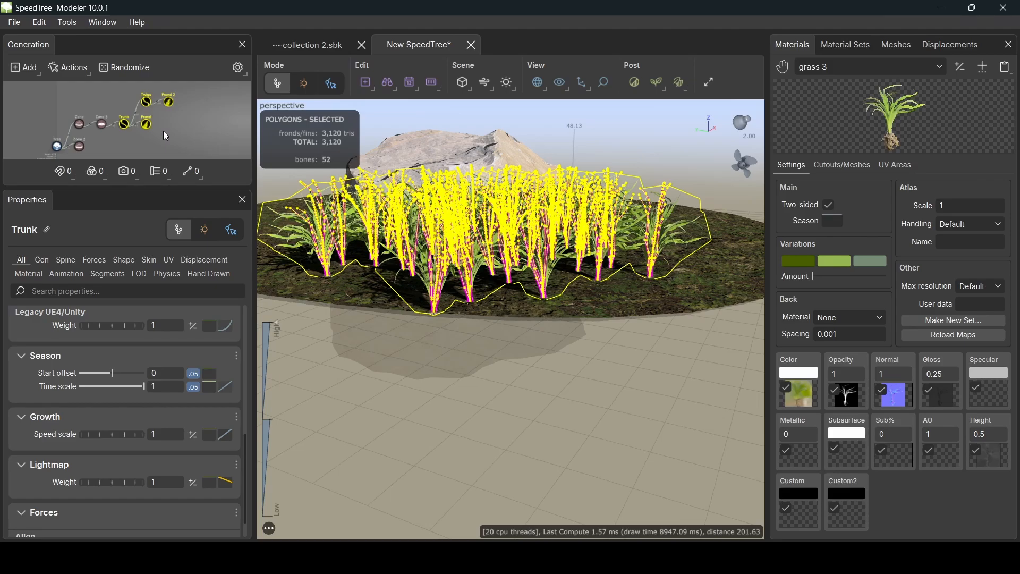
key("ctrl+v")
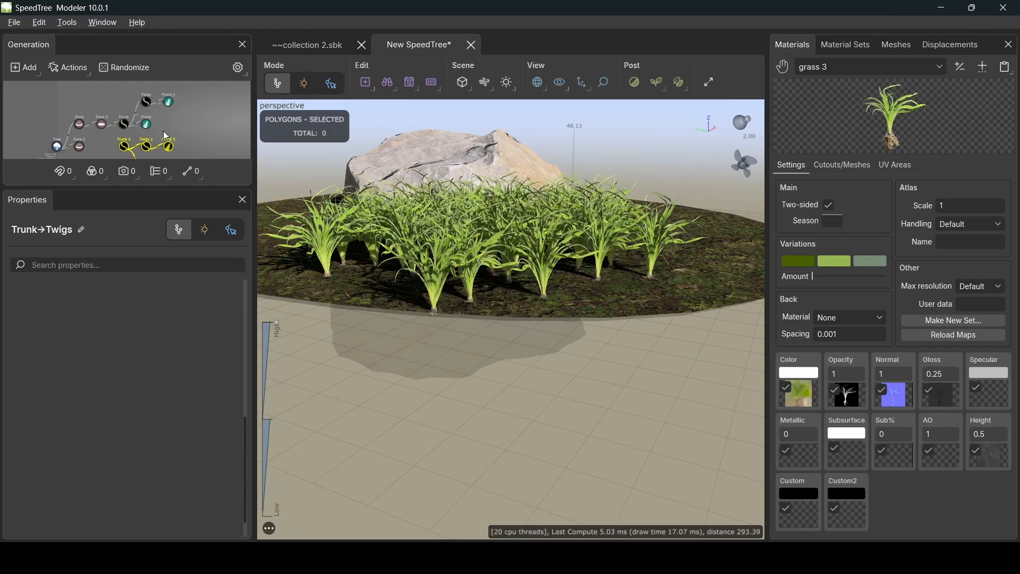
scroll(182, 126, "up", 3)
scroll(182, 131, "down", 5)
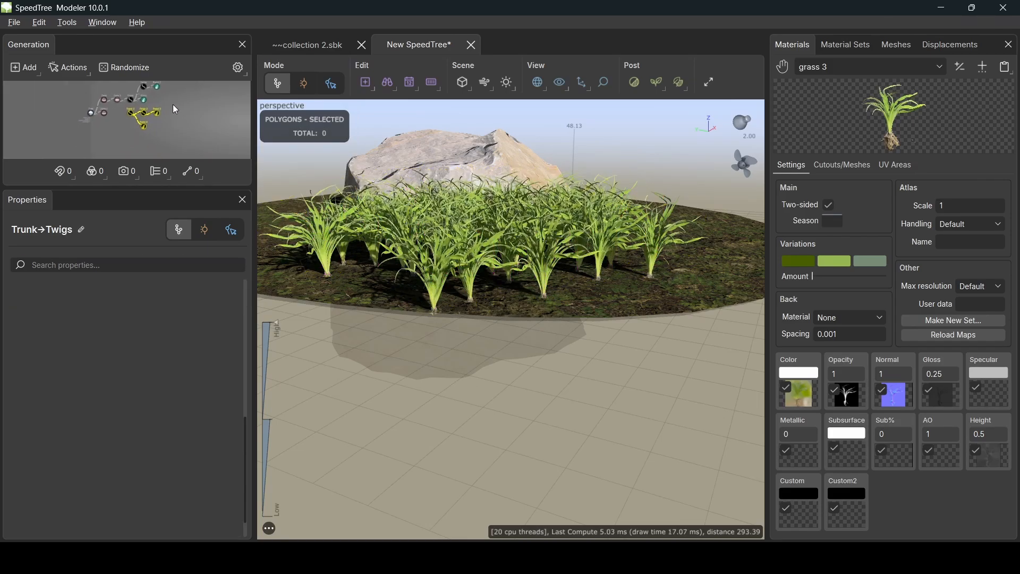
left_click(133, 132)
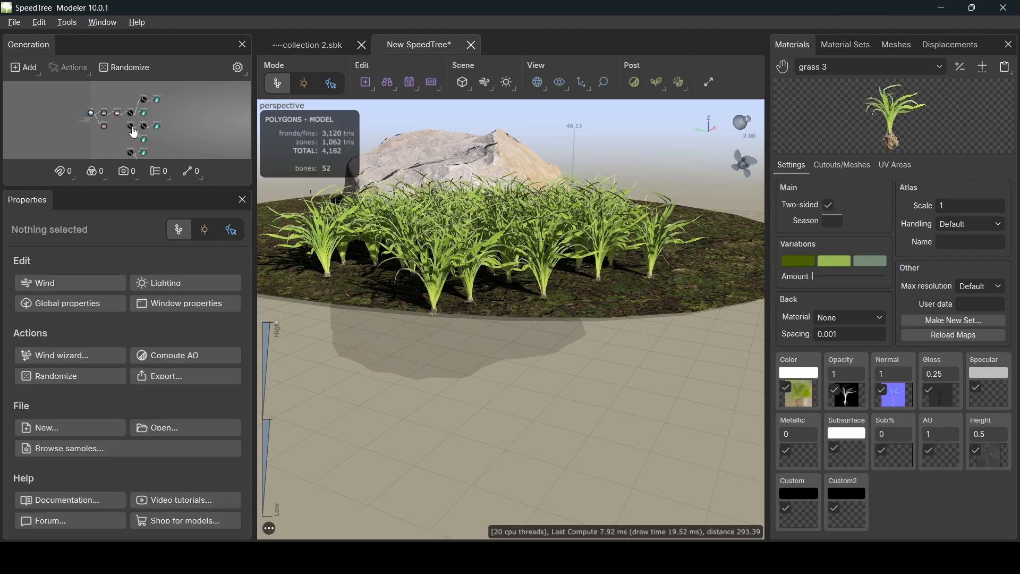
left_click_drag(130, 128, 117, 113)
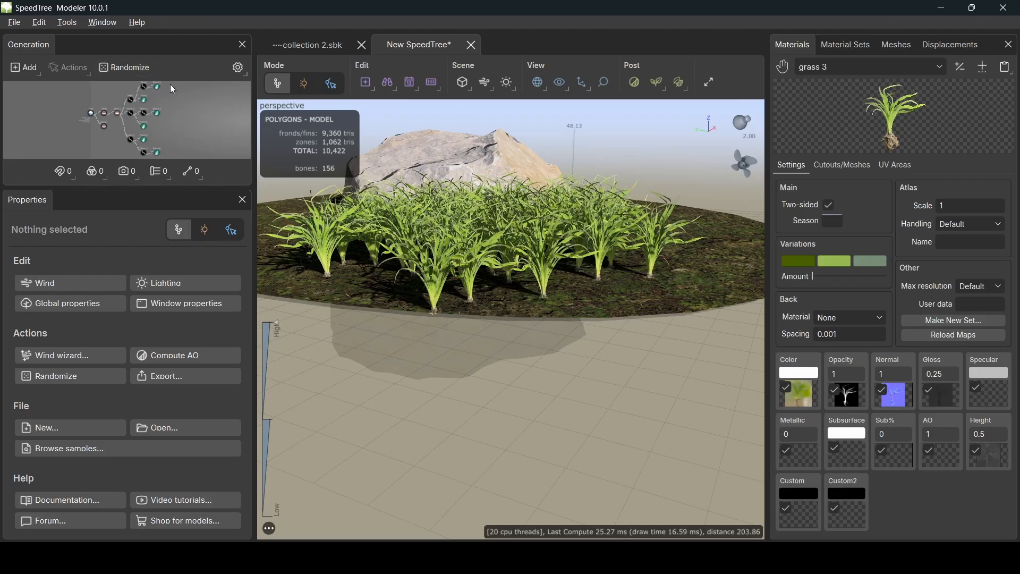
- Collapse the original Trunk's children and show Trunk 2's generation settings
left_click_drag(519, 182, 520, 208)
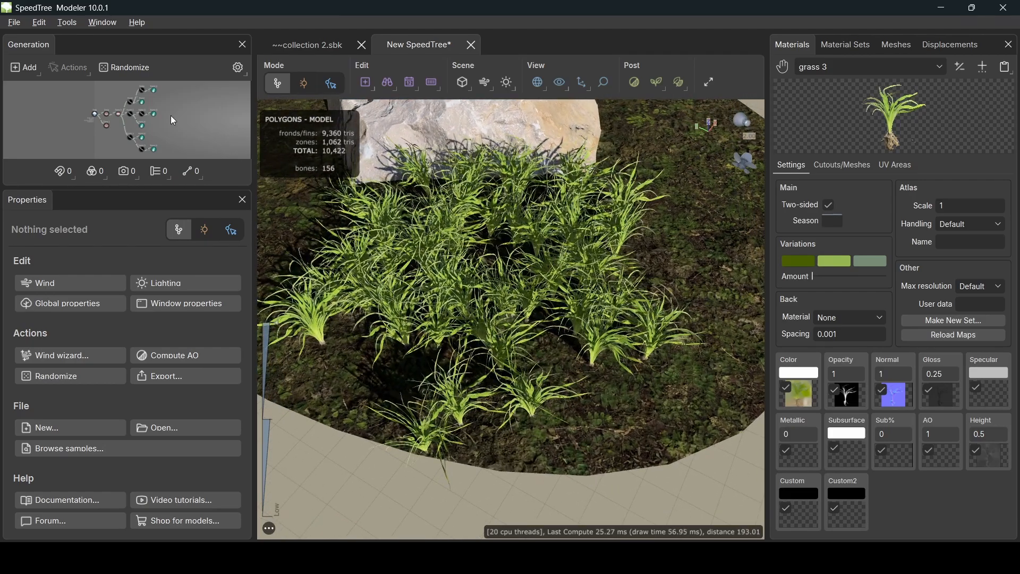
scroll(157, 121, "up", 3)
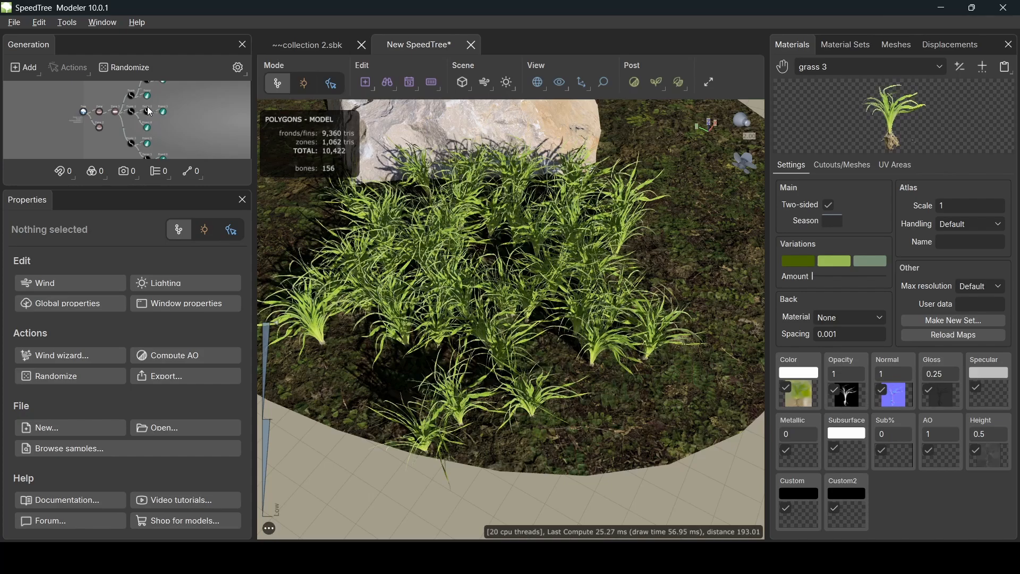
scroll(148, 110, "up", 2)
middle_click_drag(148, 110, 137, 130)
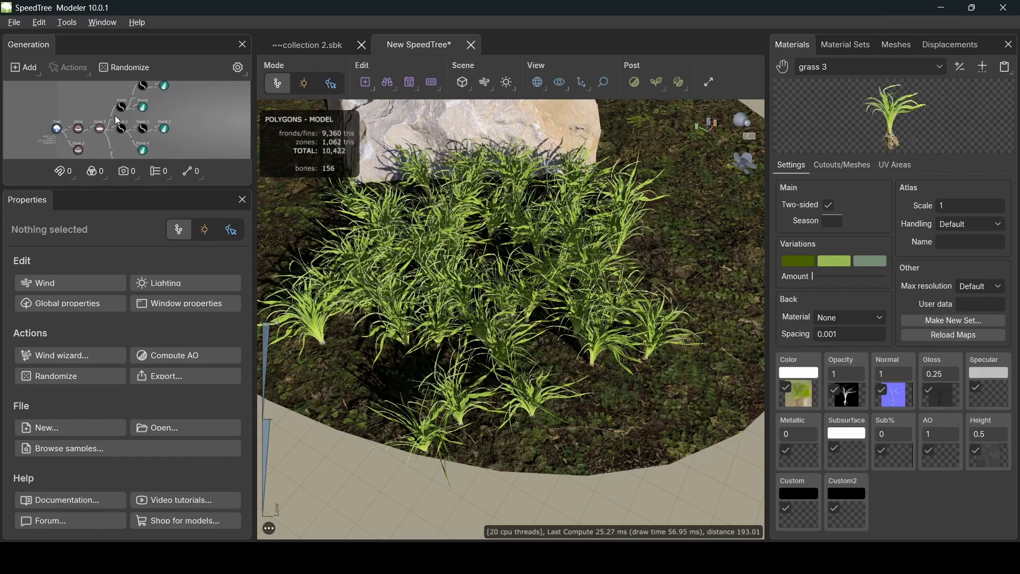
left_click(124, 133)
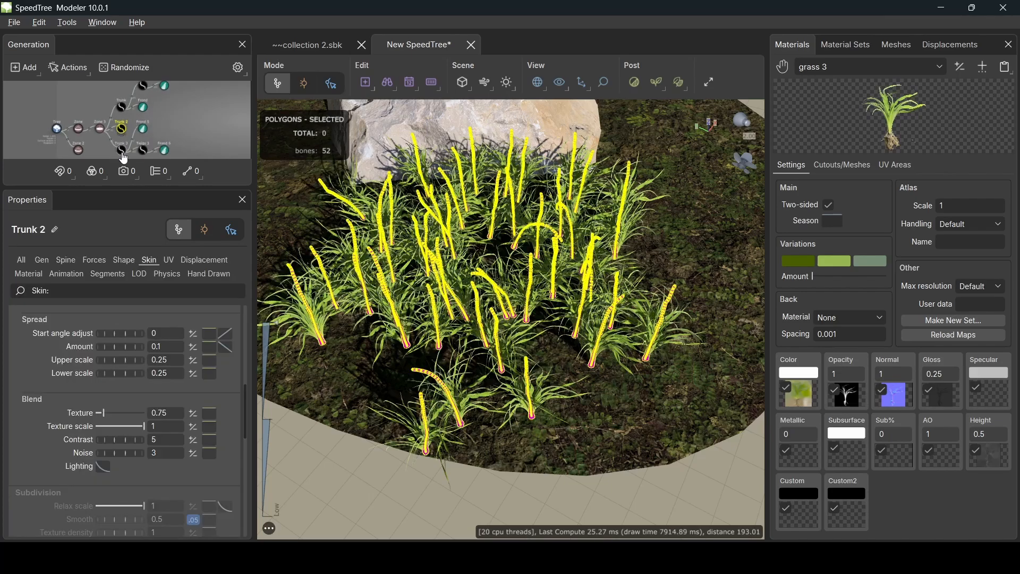
left_click(122, 108)
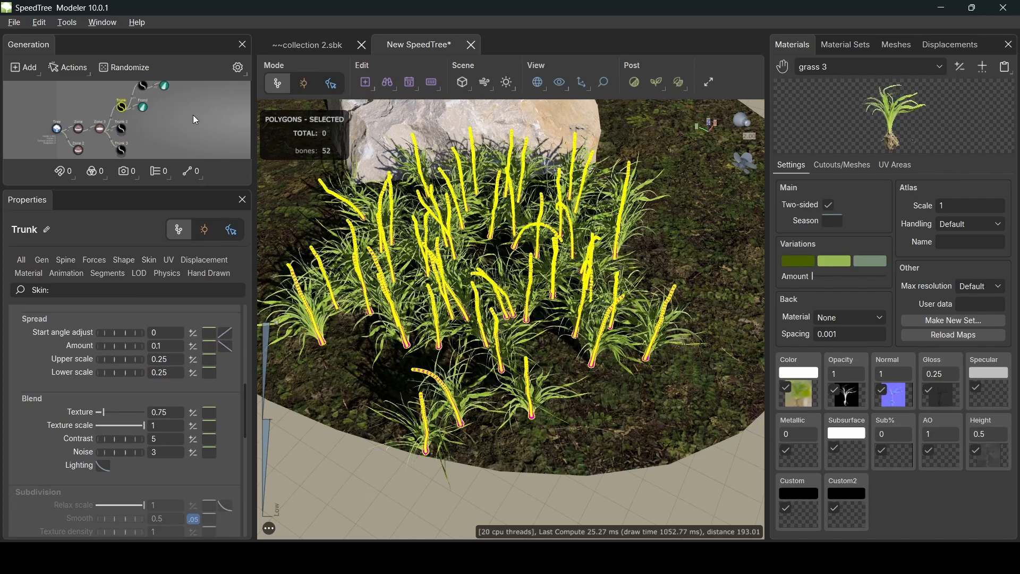
scroll(198, 101, "up", 3)
middle_click_drag(189, 120, 183, 153)
scroll(171, 130, "down", 2)
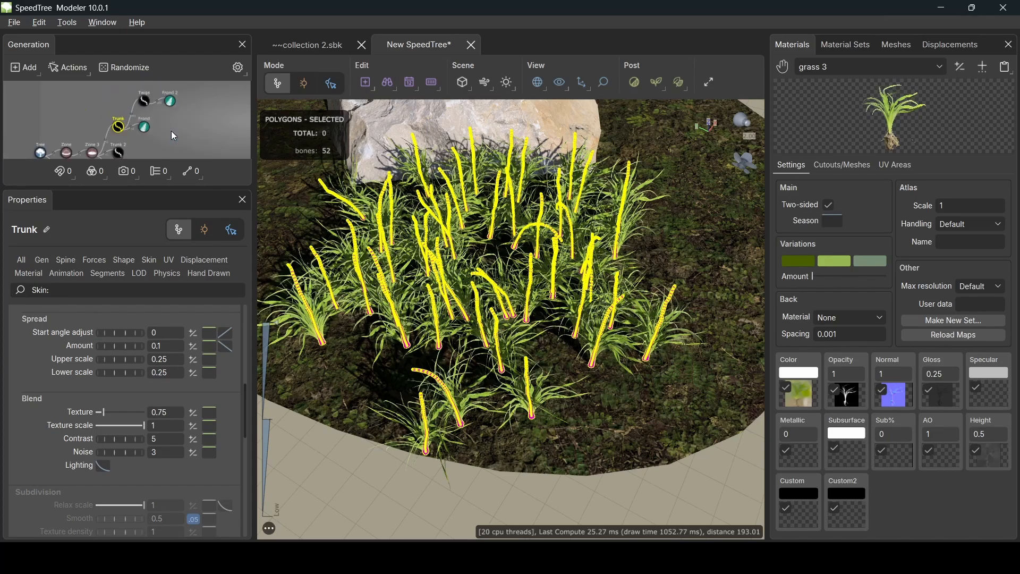
double_click(123, 130)
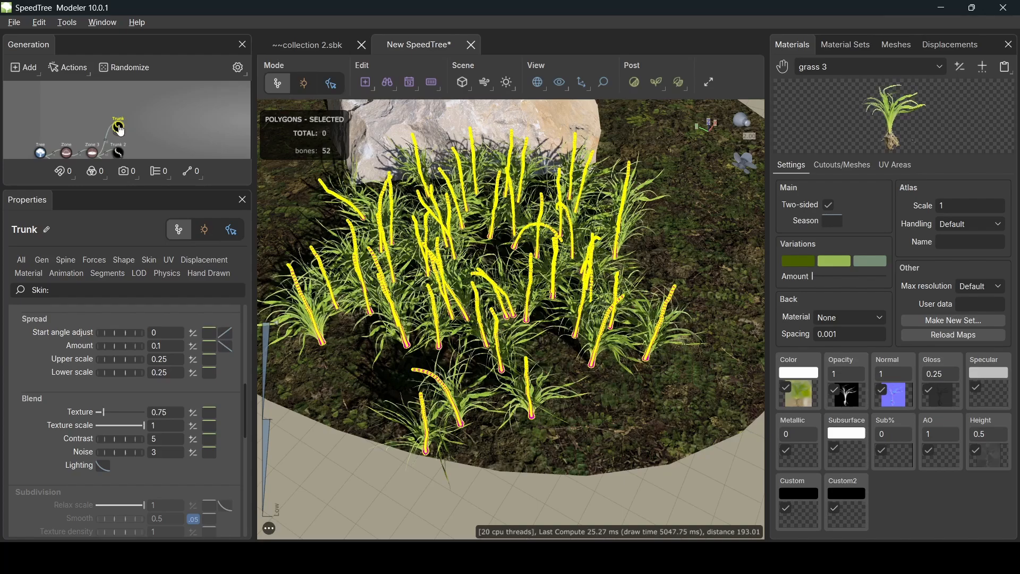
middle_click_drag(150, 129, 151, 106)
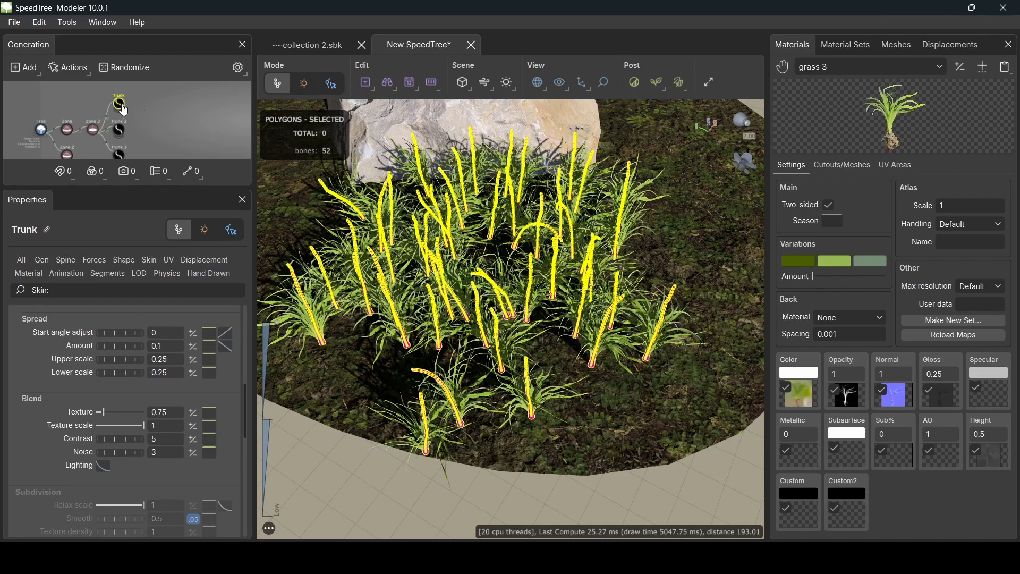
left_click(122, 135)
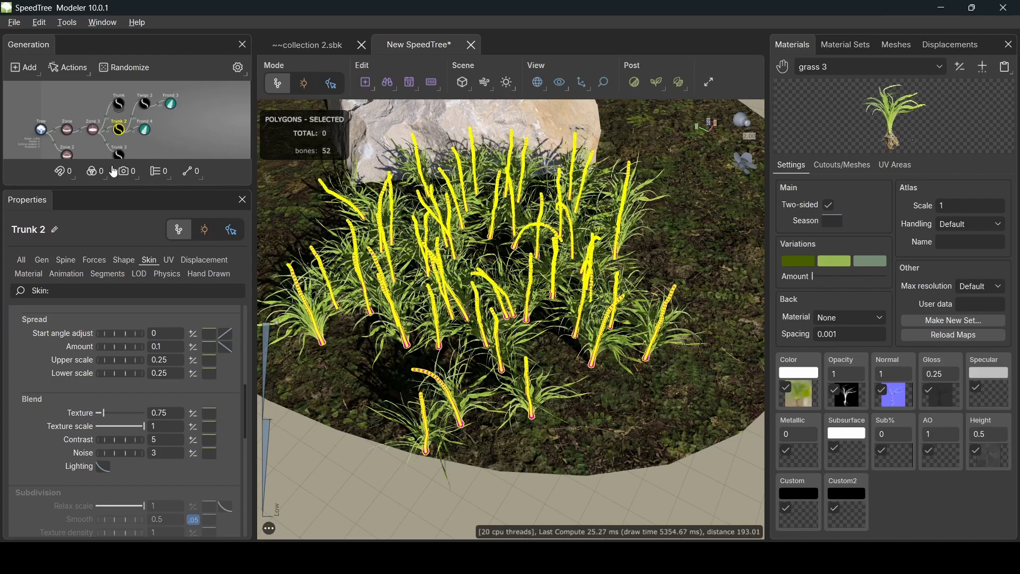
left_click(41, 260)
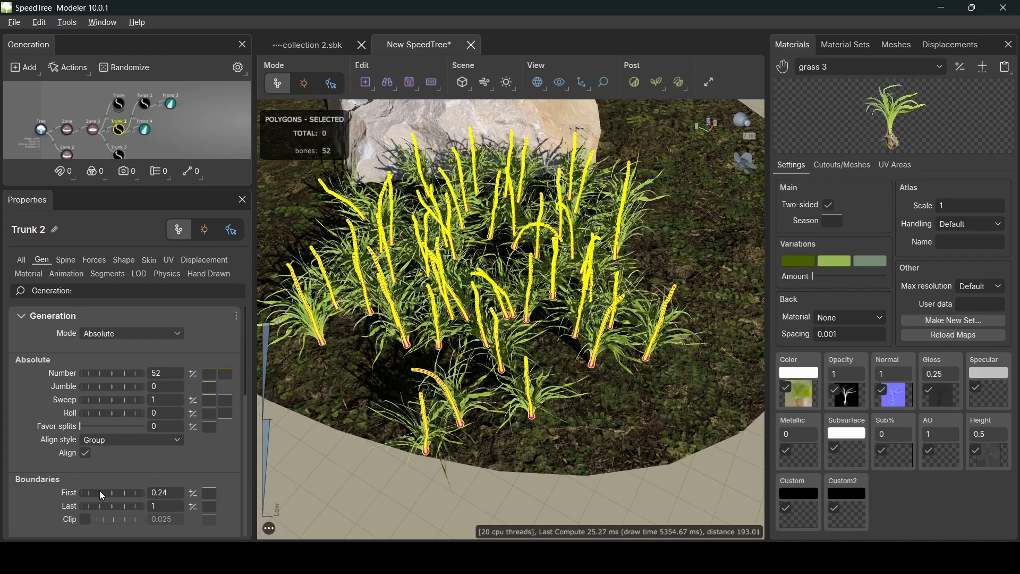
- Set Trunk 2's Boundaries to First 0.05 and Last 0.53
left_click_drag(431, 341, 425, 378)
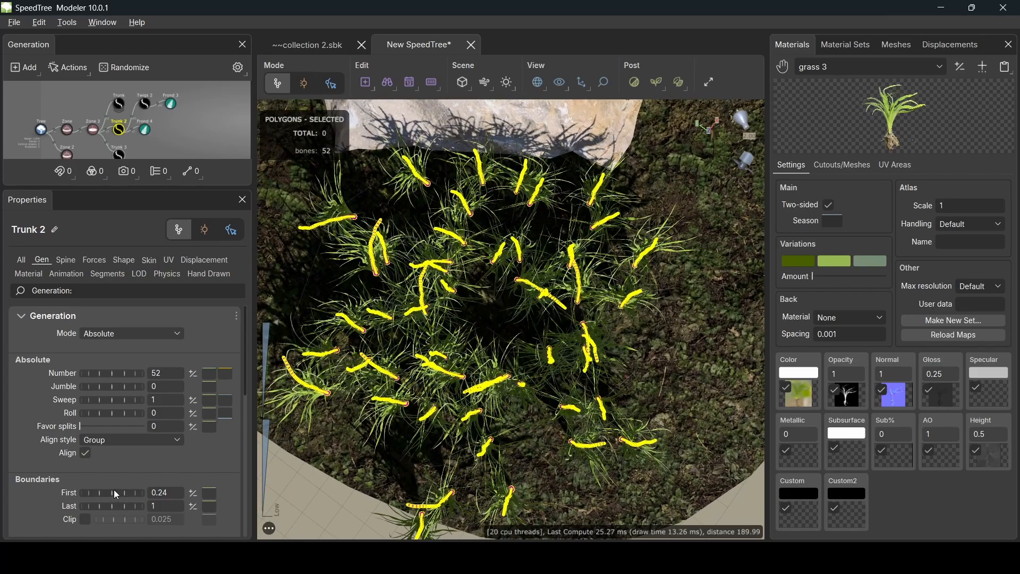
left_click_drag(116, 494, 88, 507)
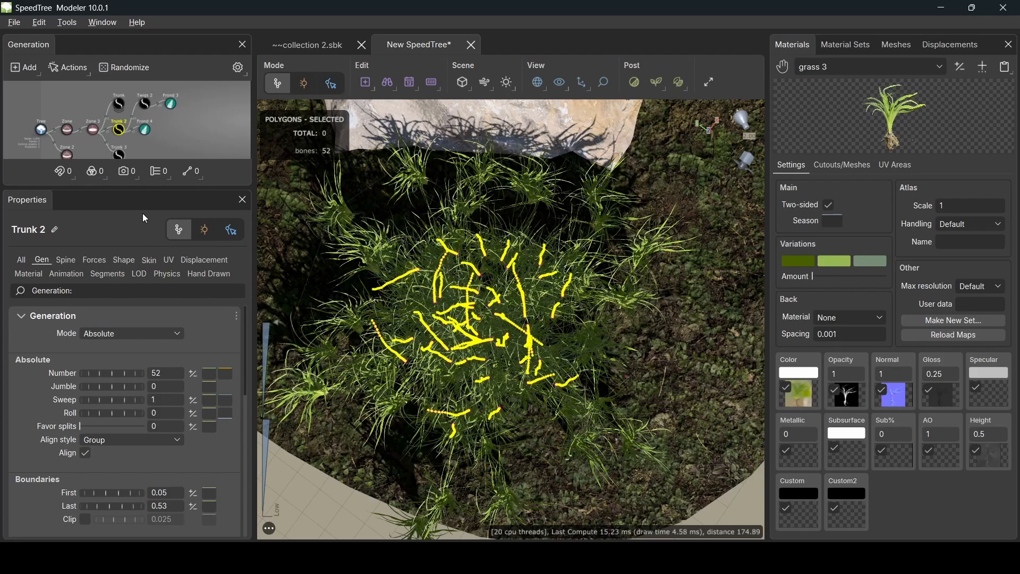
- Give Frond 3 the grass 1 material with the grass 1 Cutout mesh
left_click(144, 106)
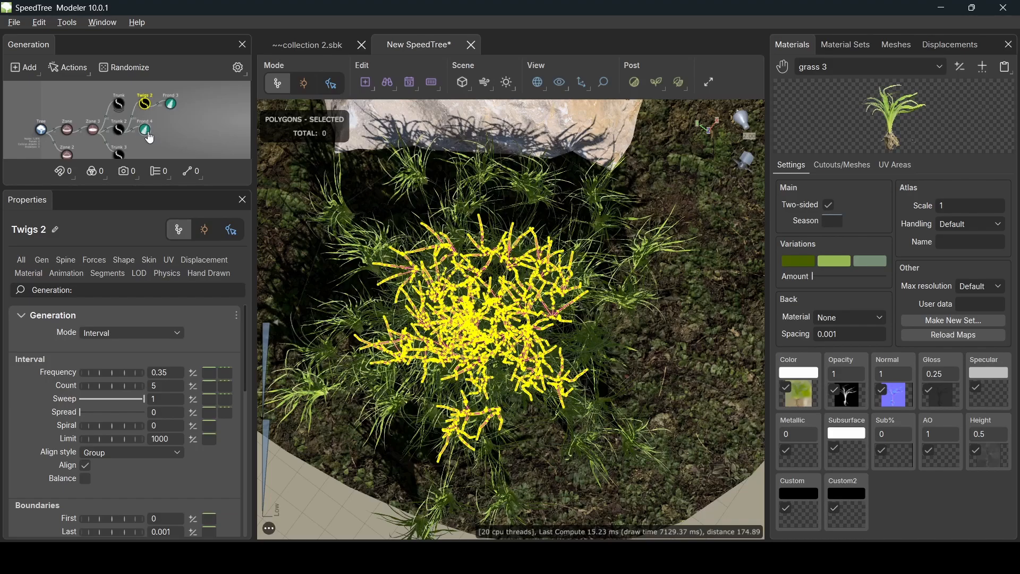
left_click(171, 103)
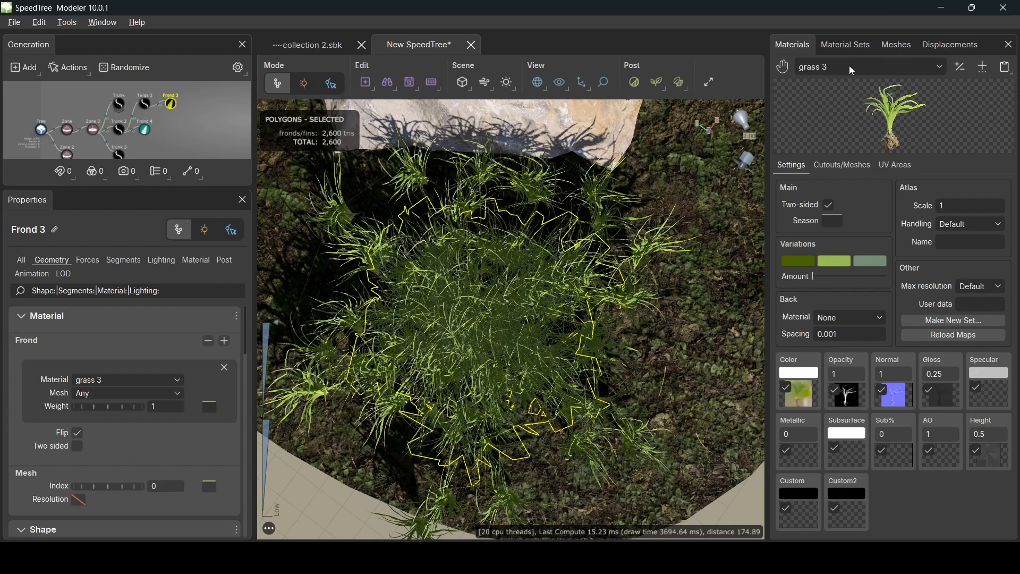
left_click(931, 65)
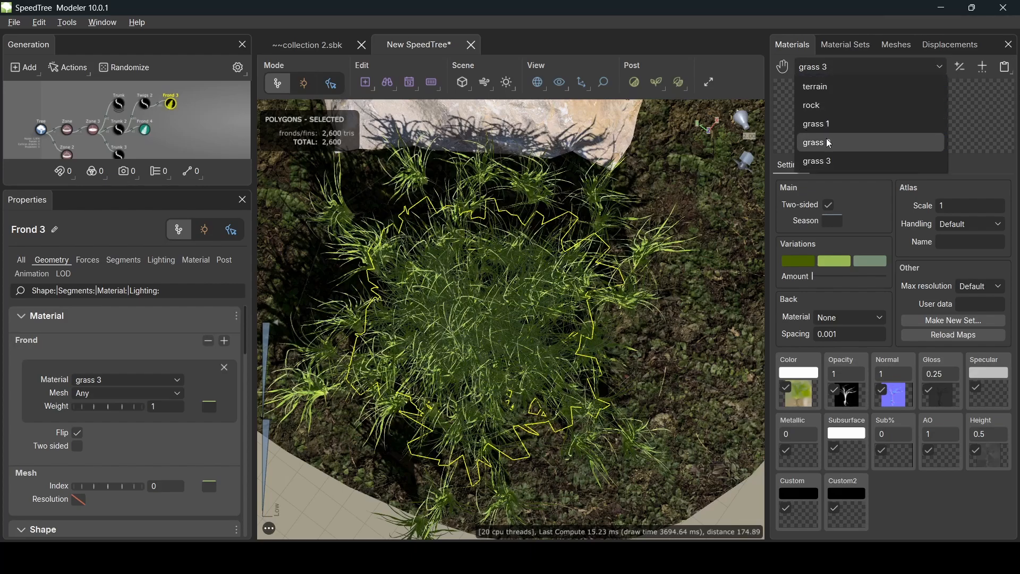
left_click(827, 142)
left_click_drag(830, 112, 851, 112)
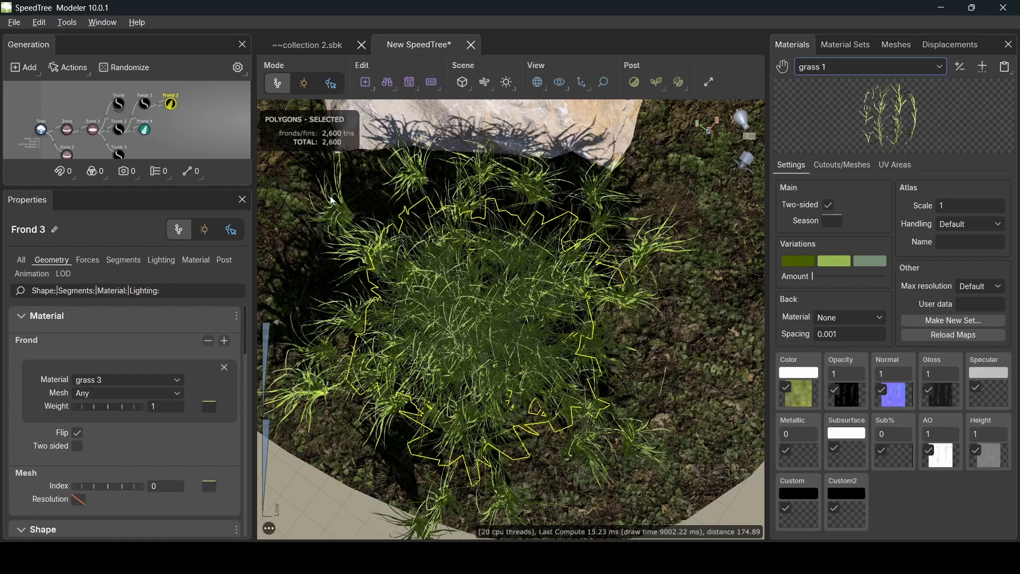
left_click(195, 261)
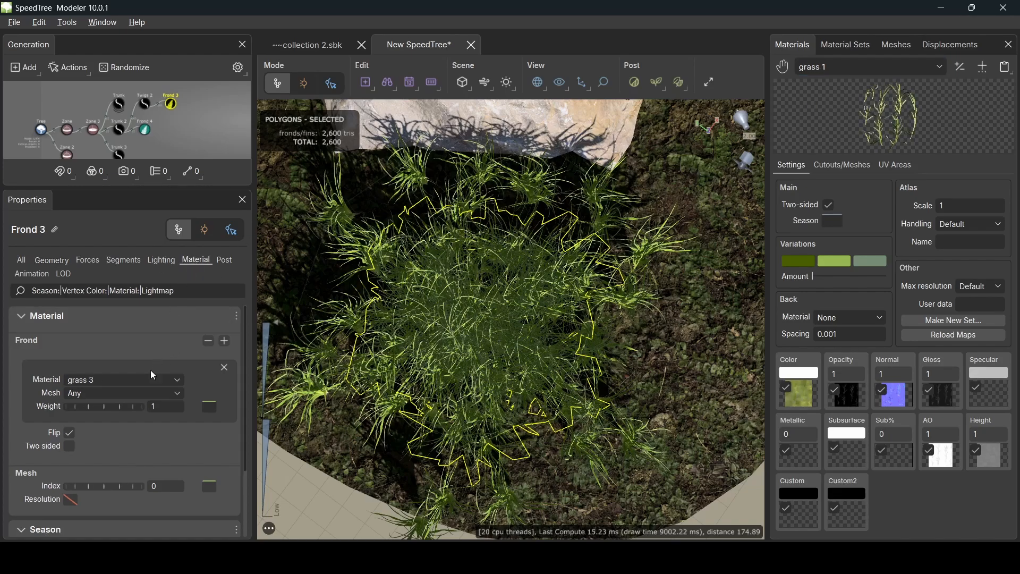
left_click(114, 381)
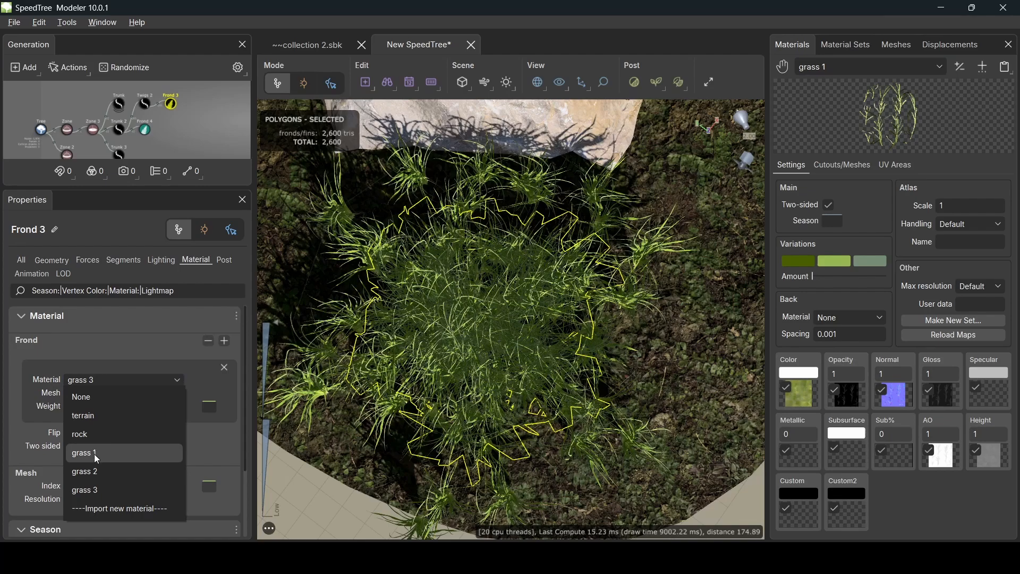
left_click(94, 454)
left_click(125, 396)
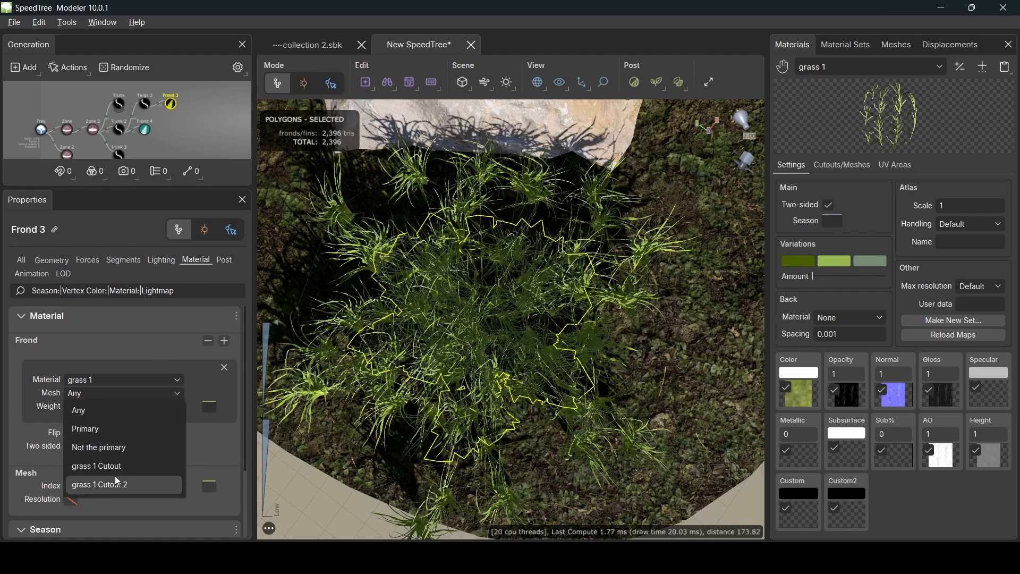
left_click(129, 470)
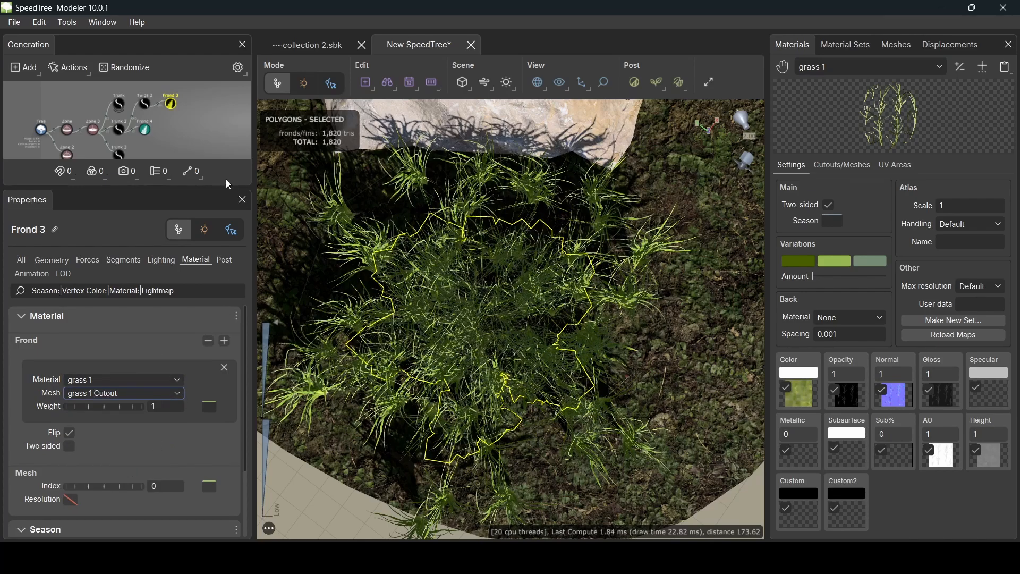
- Give Frond 4 the grass 1 material with the grass 1 Cutout 2 mesh
left_click(145, 136)
left_click(152, 378)
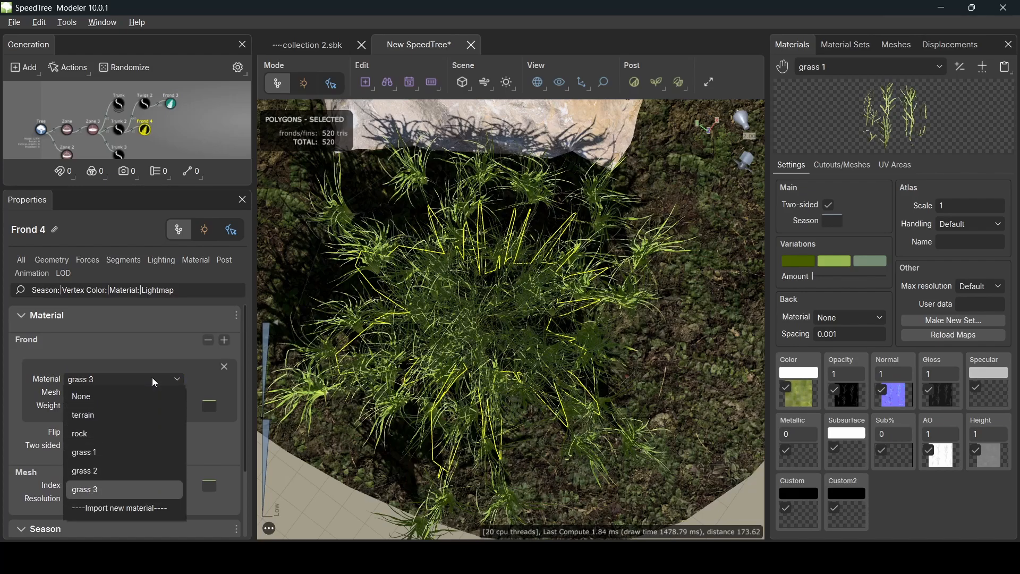
left_click(106, 454)
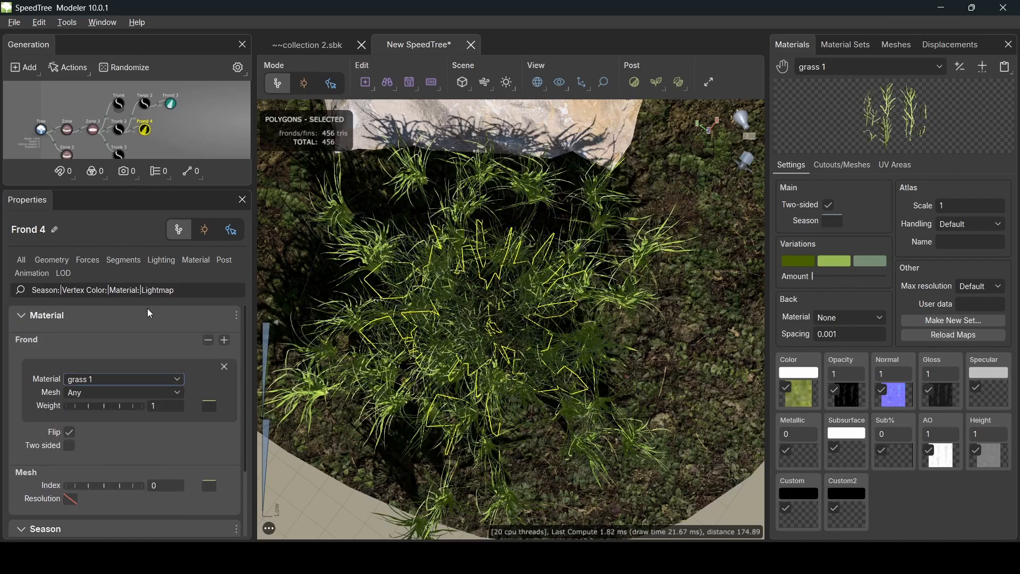
left_click(128, 393)
left_click(107, 483)
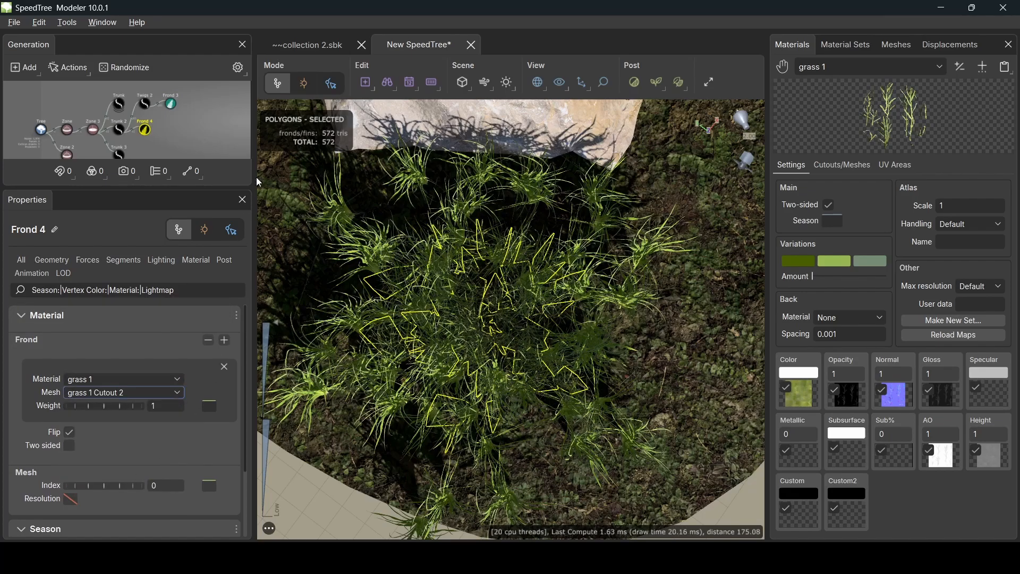
left_click(119, 129)
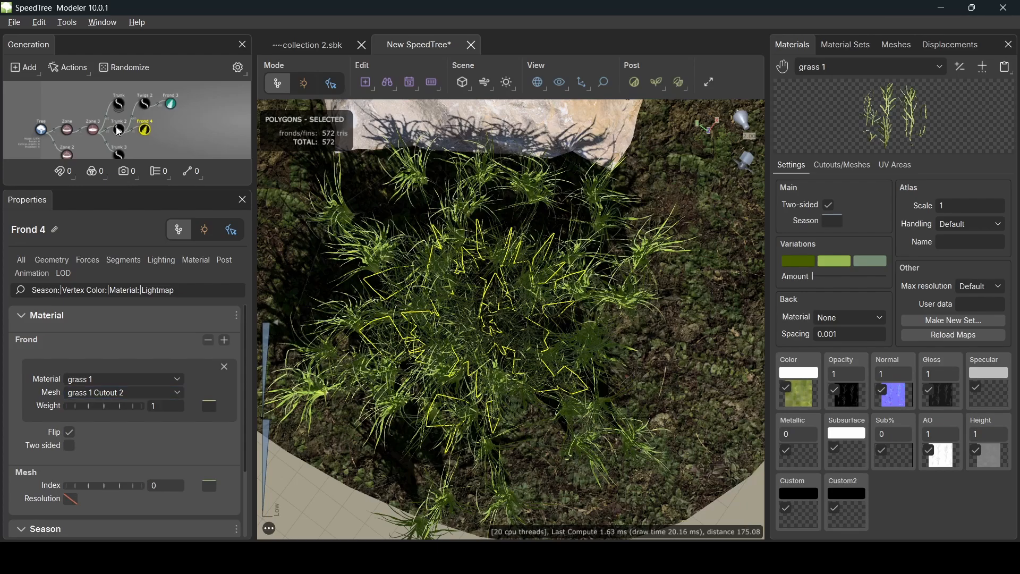
- Set Trunk 3's Boundaries to 0.38–0.75, Sweep 1.96, Jumble 0.14 and Roll 0.29
left_click(119, 156)
left_click_drag(192, 95, 192, 98)
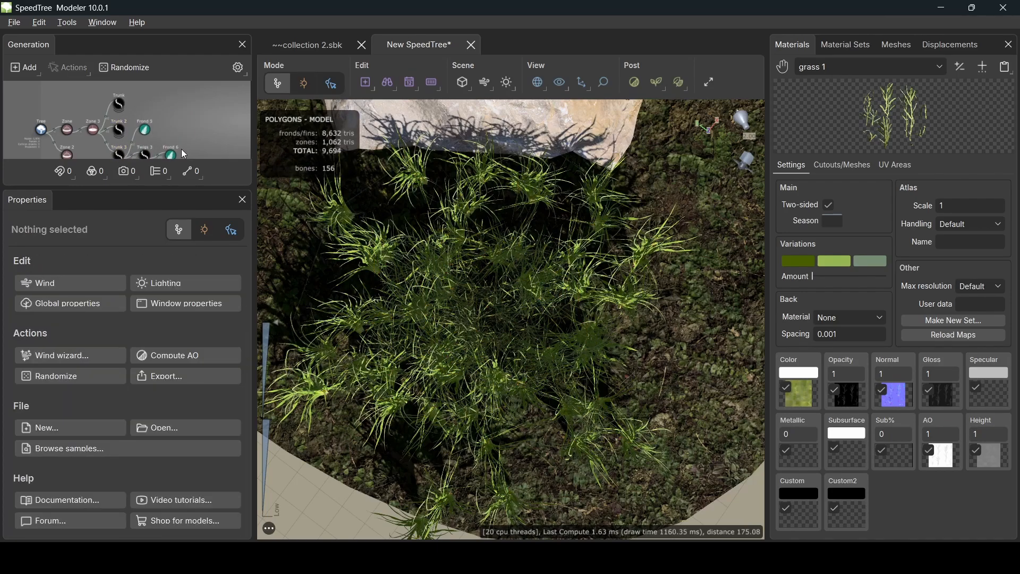
middle_click_drag(181, 149, 185, 120)
left_click(126, 127)
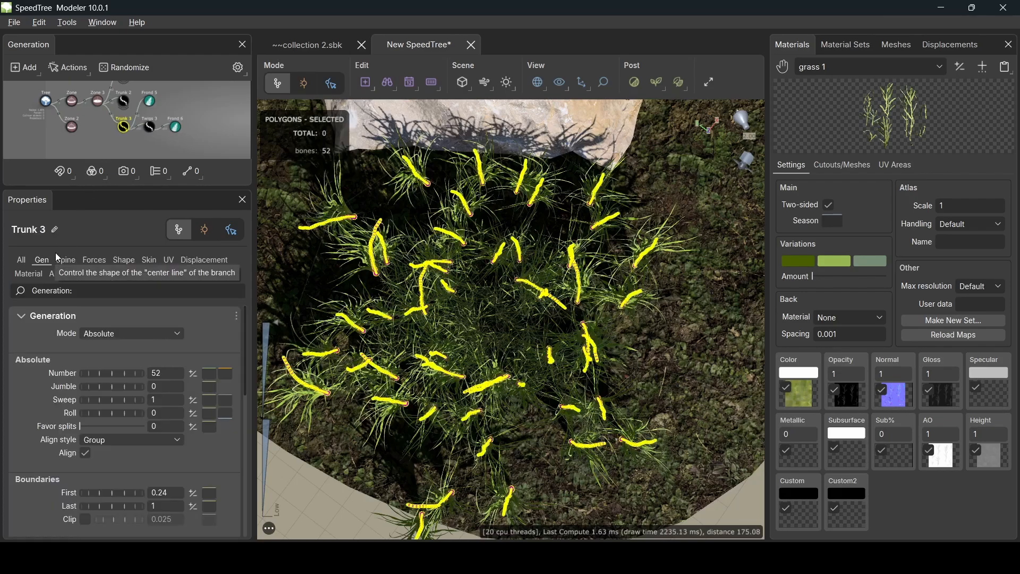
scroll(11, 347, "down", 3)
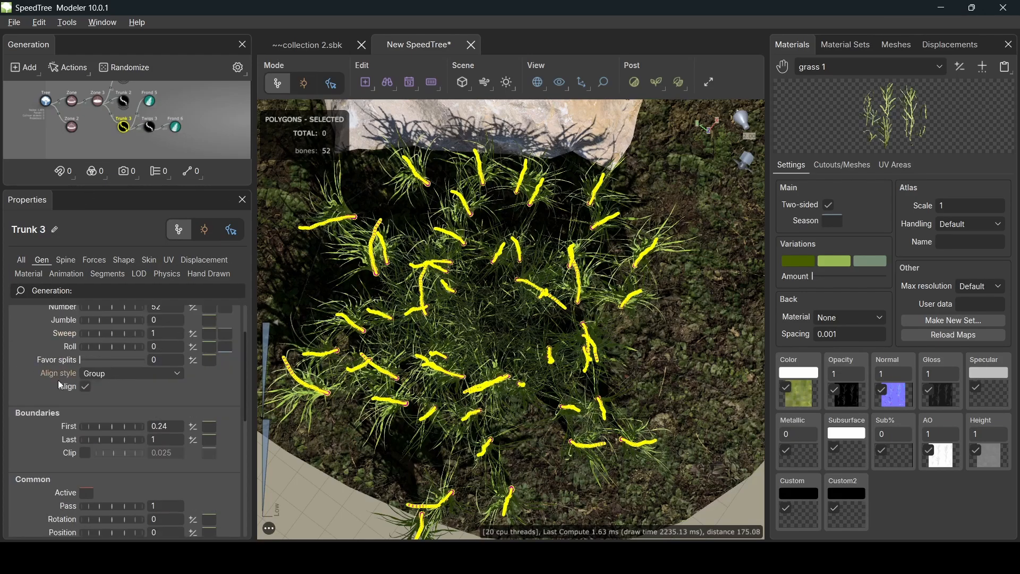
mouse_move(114, 426)
left_mouse_down()
mouse_move(135, 423)
mouse_move(125, 439)
mouse_move(91, 444)
mouse_move(113, 428)
left_mouse_up()
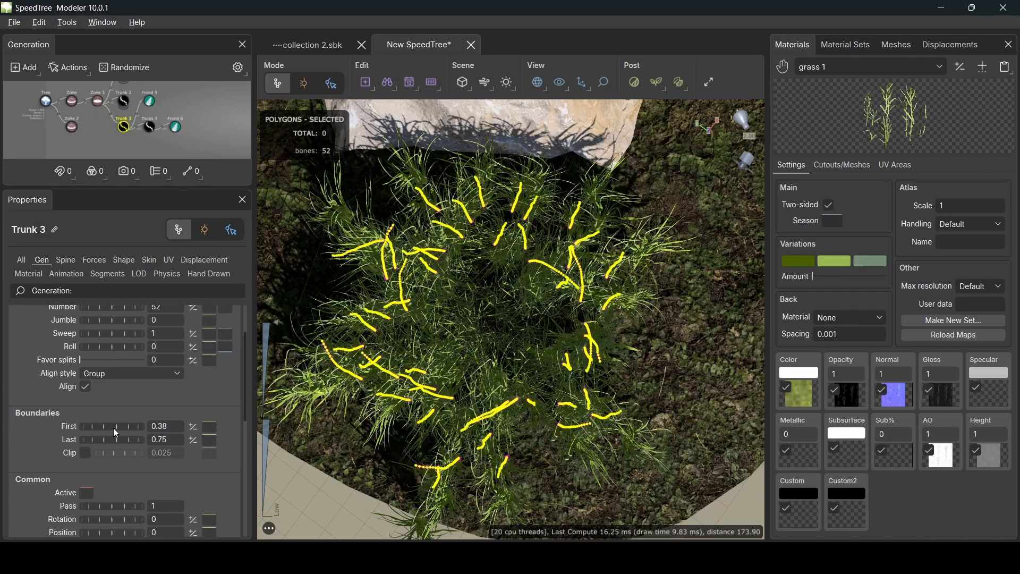
scroll(85, 348, "up", 3)
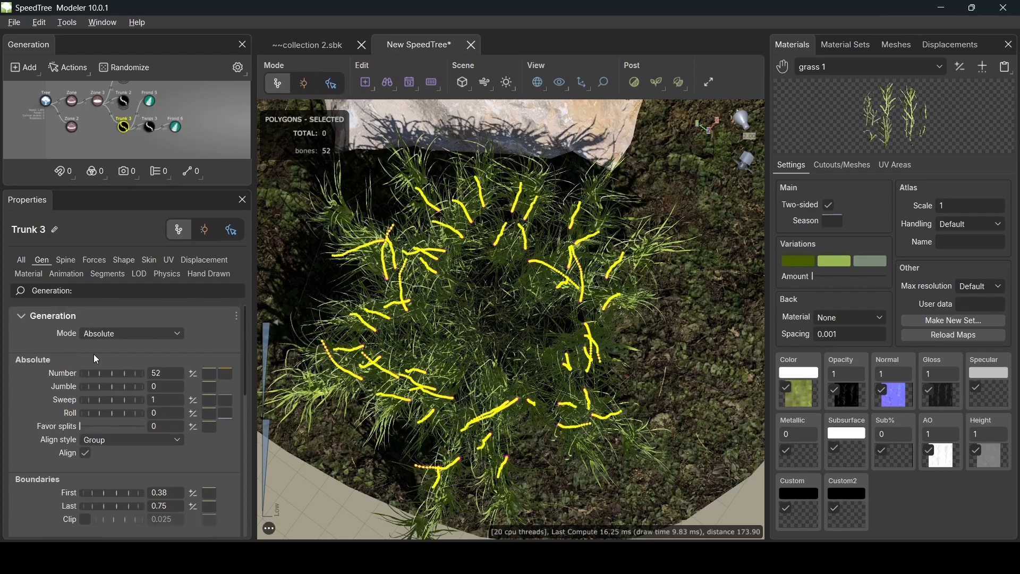
left_click_drag(119, 399, 183, 387)
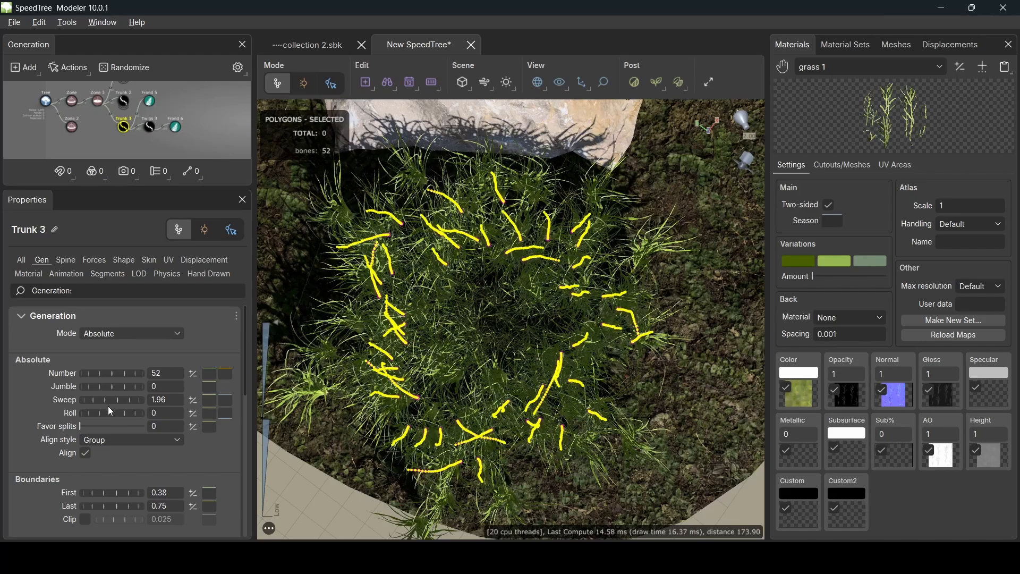
left_click_drag(106, 413, 121, 397)
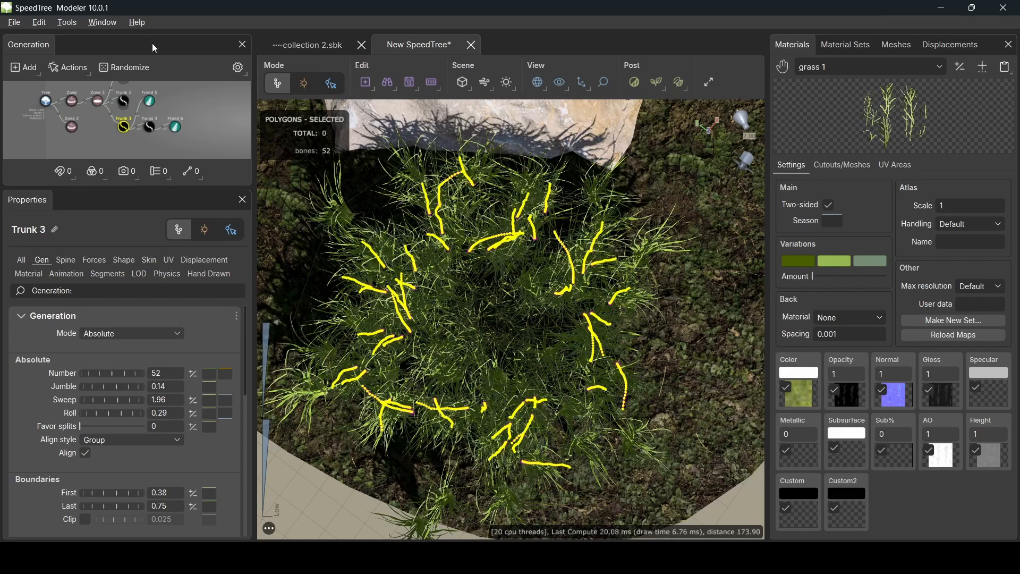
- Give Frond 5 the grass 2 material with the grass 2 Cutout mesh
left_click(151, 103)
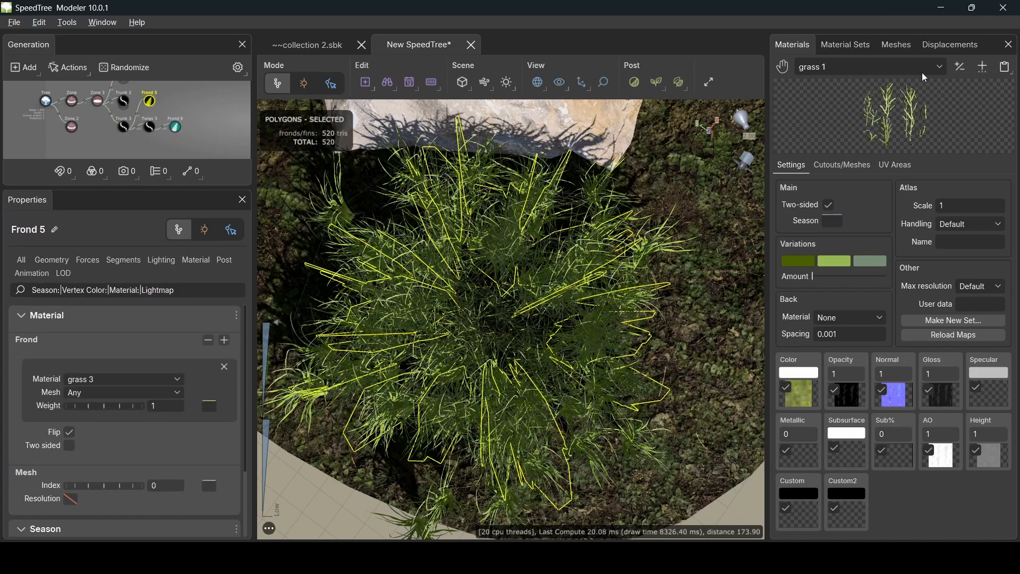
left_click(903, 69)
left_click(838, 142)
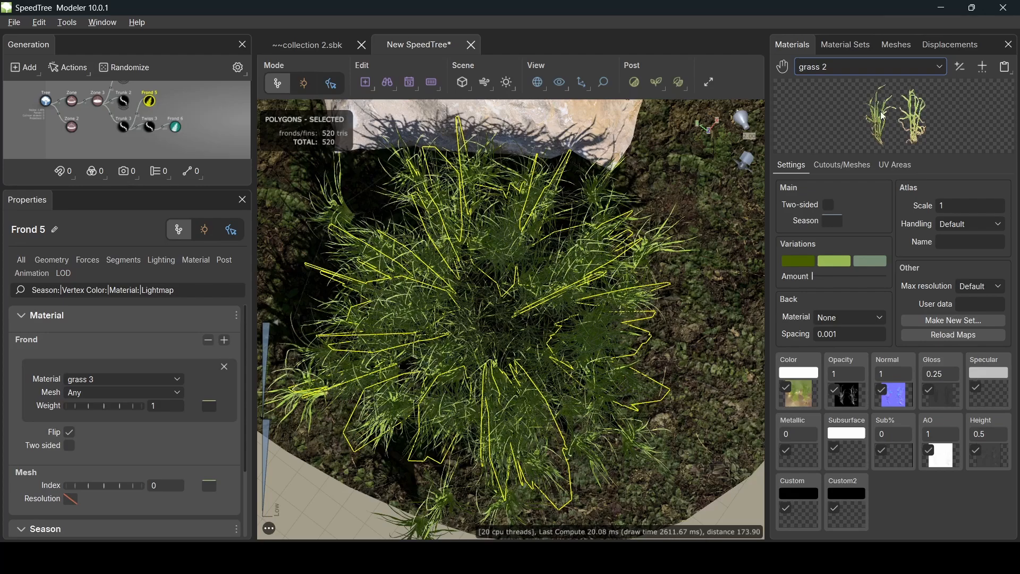
left_click(201, 262)
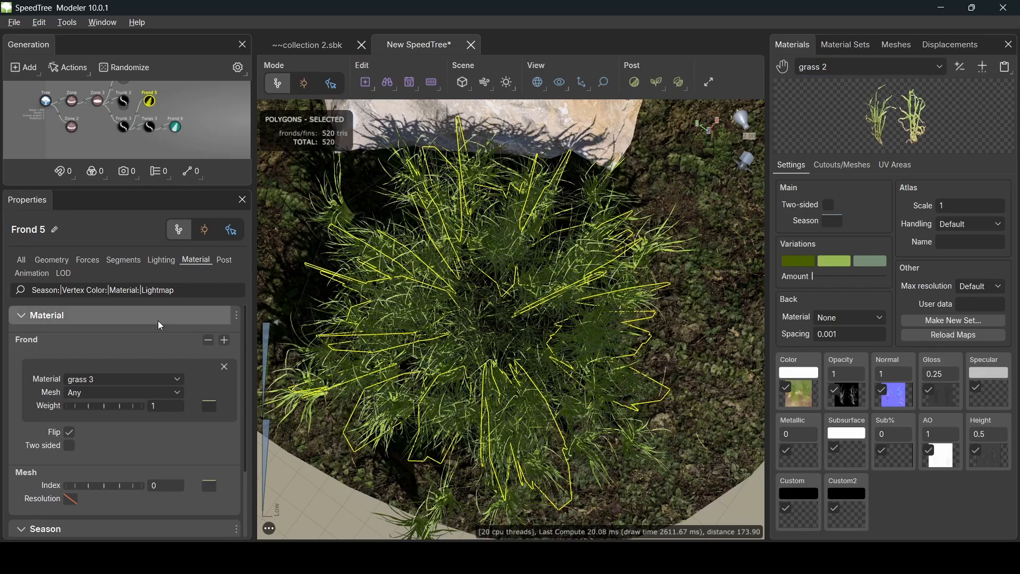
left_click(93, 380)
left_click(88, 475)
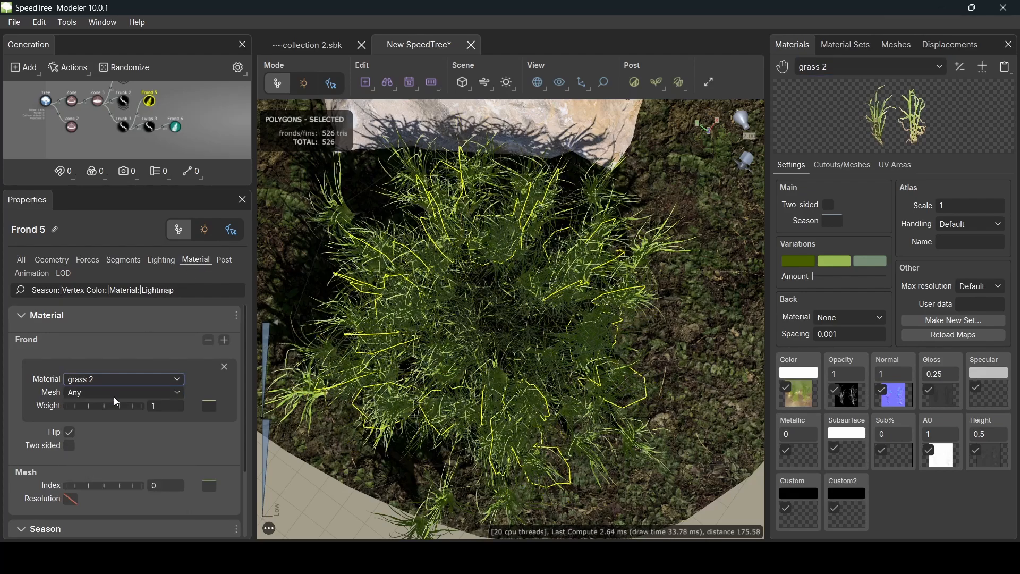
left_click(114, 397)
left_click(118, 466)
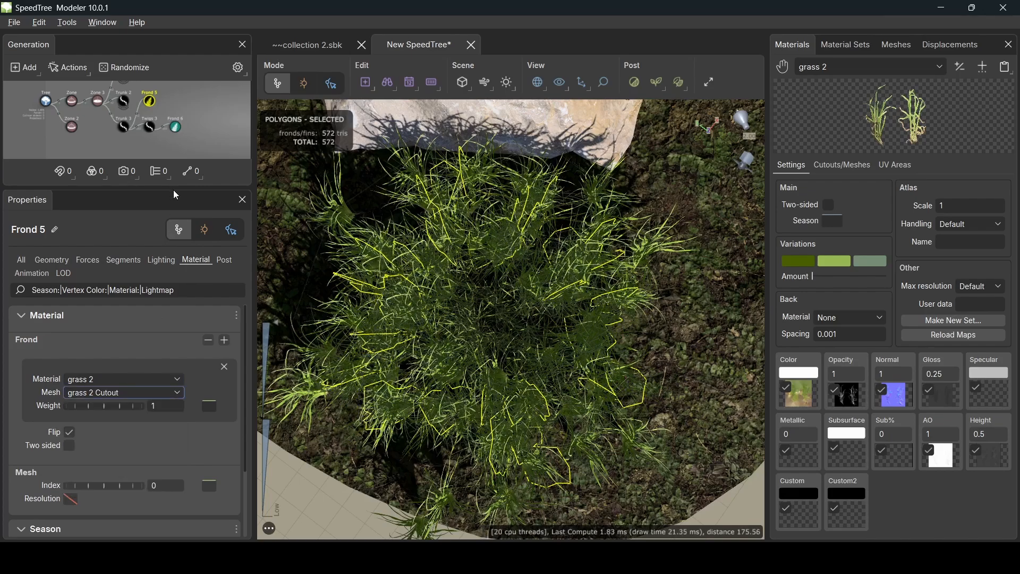
- Give Frond 6 the grass 2 material with the grass 2 Cutout 2 mesh
left_click(175, 128)
left_click(124, 380)
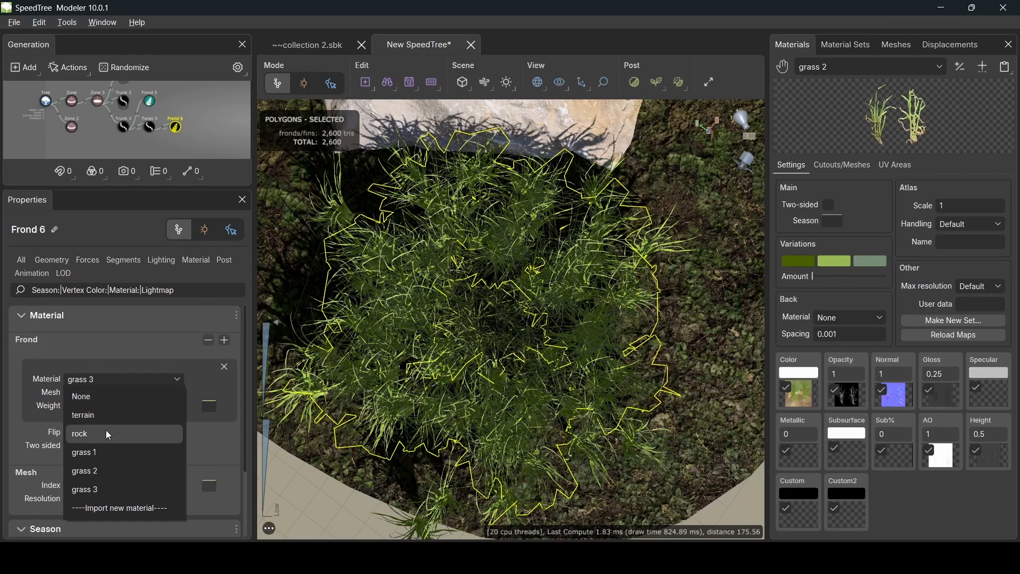
left_click(110, 470)
left_click(107, 394)
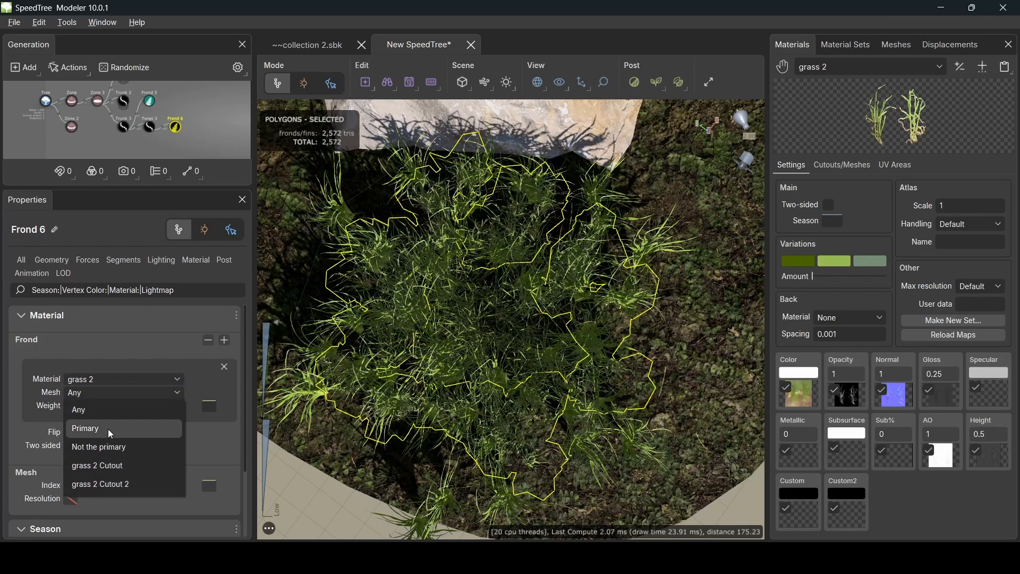
left_click(110, 483)
left_click_drag(449, 375, 477, 354)
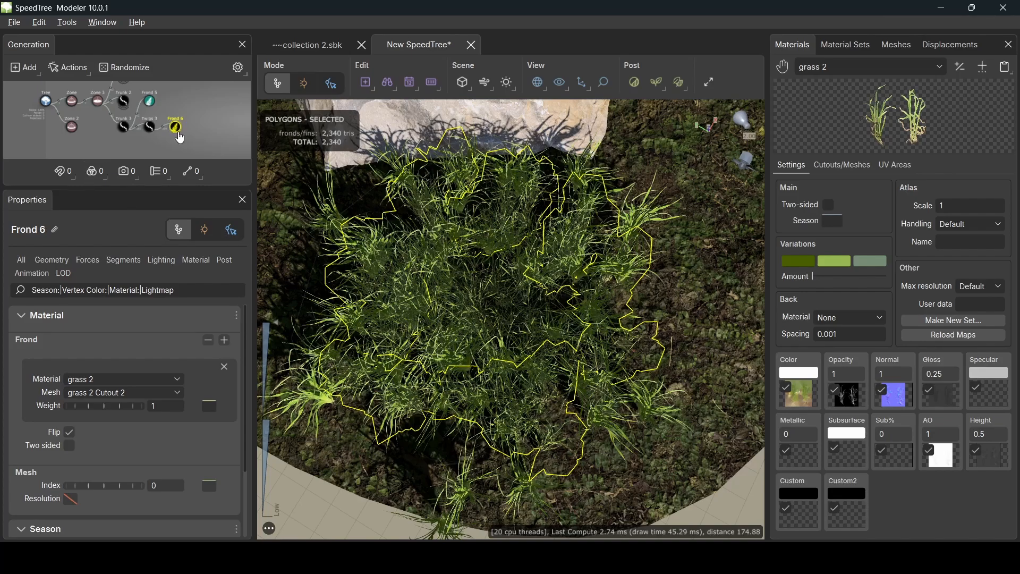
scroll(125, 99, "down", 2)
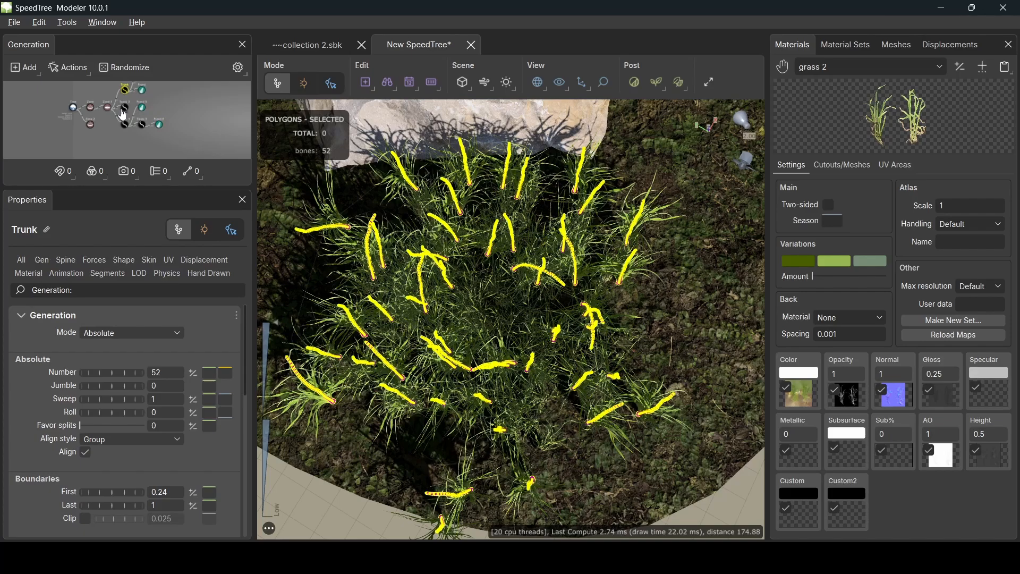
- On the Trunk generator, set Jumble -0.04, Last 0.78, Roll 0.37 and Sweep 1.79
left_click(124, 124)
left_click(125, 90)
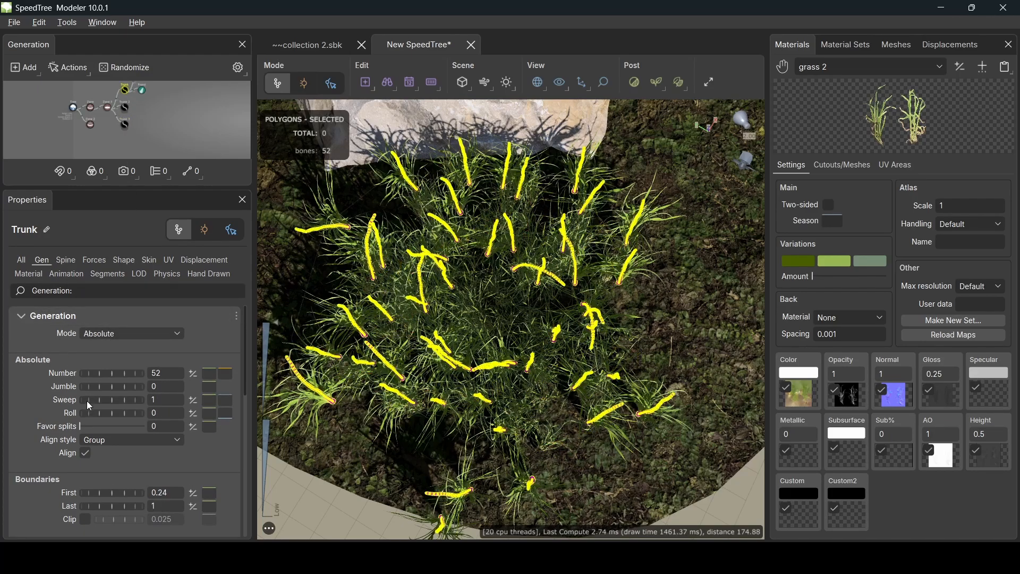
mouse_move(113, 383)
left_mouse_down()
mouse_move(129, 384)
mouse_move(100, 384)
mouse_move(111, 384)
left_mouse_up()
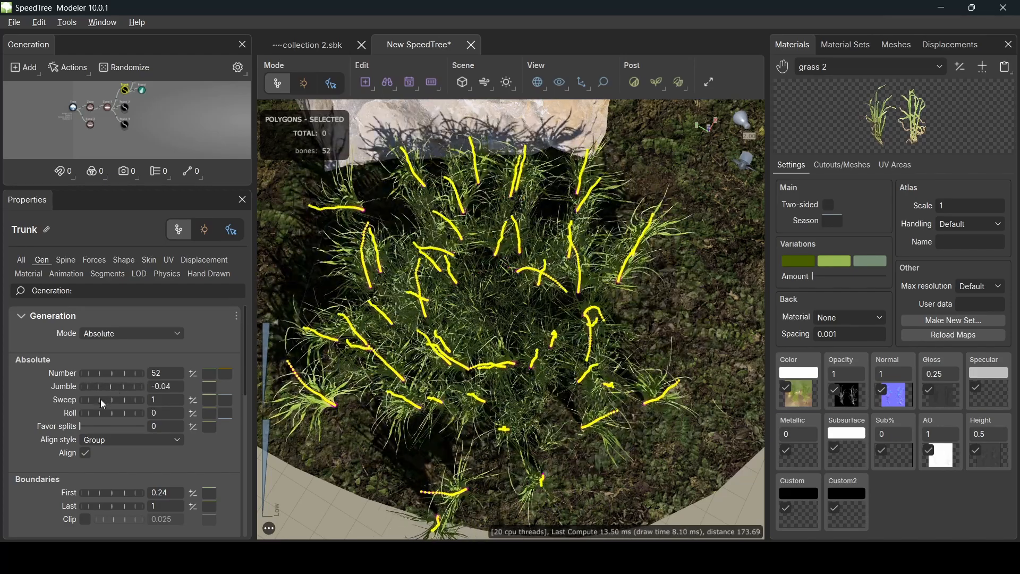
mouse_move(122, 505)
left_mouse_down()
mouse_move(103, 509)
mouse_move(112, 493)
left_mouse_up()
left_click_drag(110, 414, 168, 400)
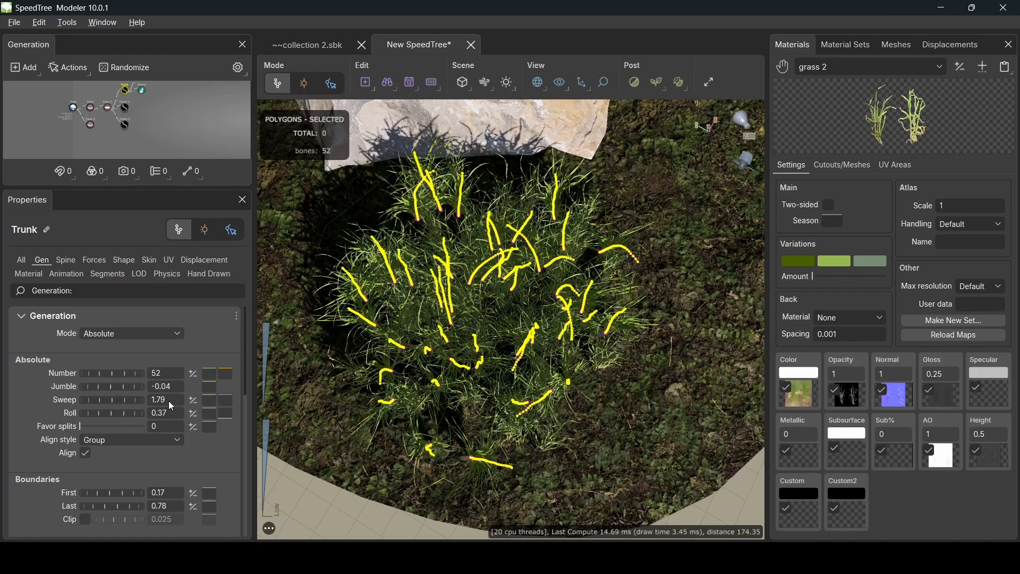
left_click_drag(466, 382, 547, 343)
left_click(368, 464)
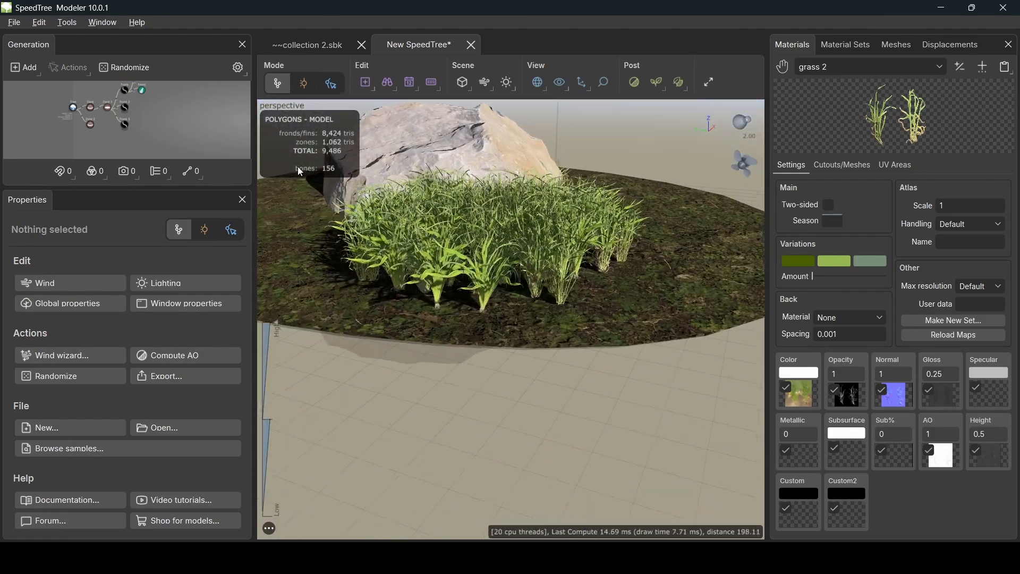
- Keep the node named Trunk 3, select the ground zone, and orbit down onto the rock
left_click(128, 97)
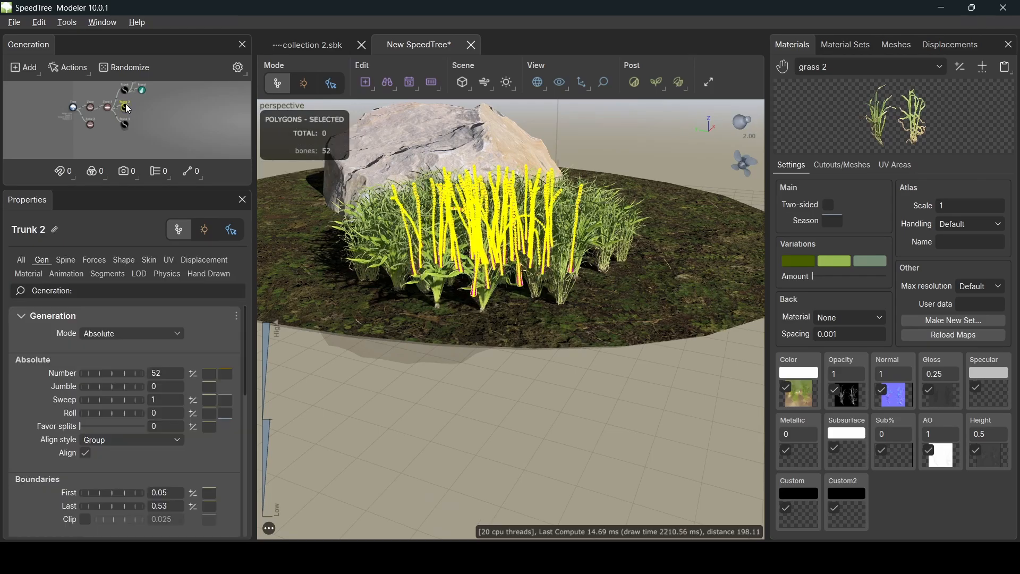
left_click(120, 148)
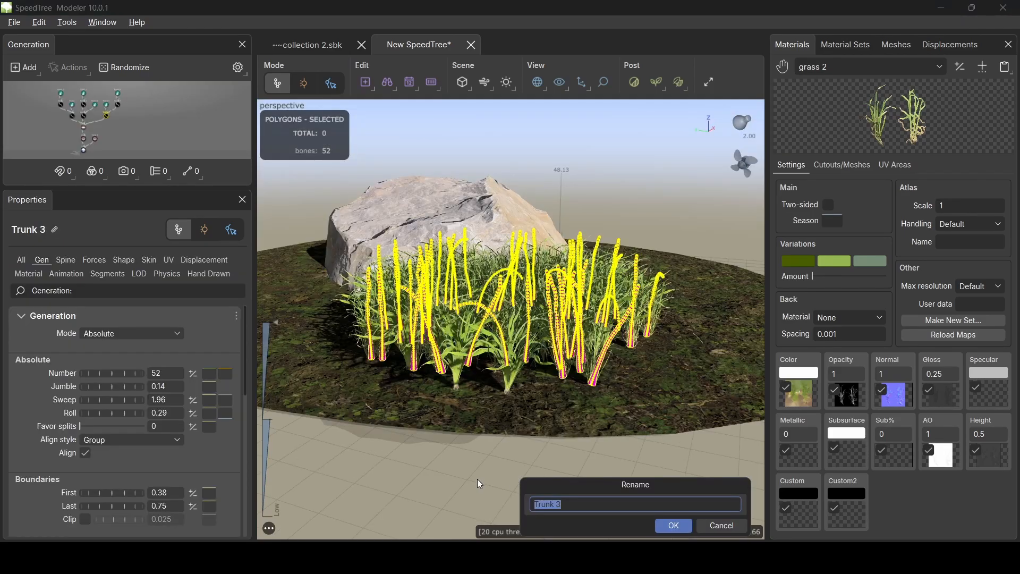
left_click(700, 524)
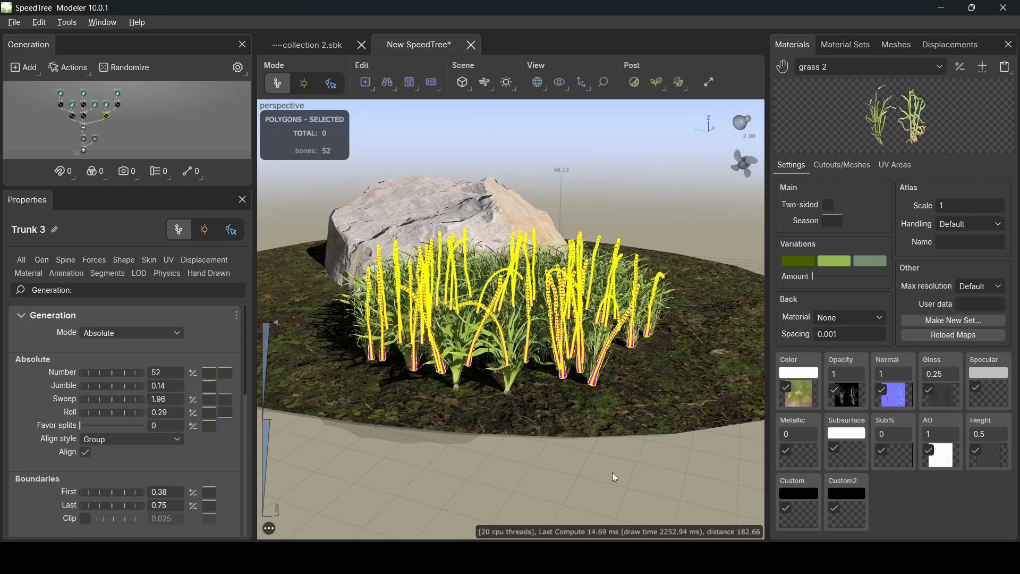
scroll(484, 406, "down", 4)
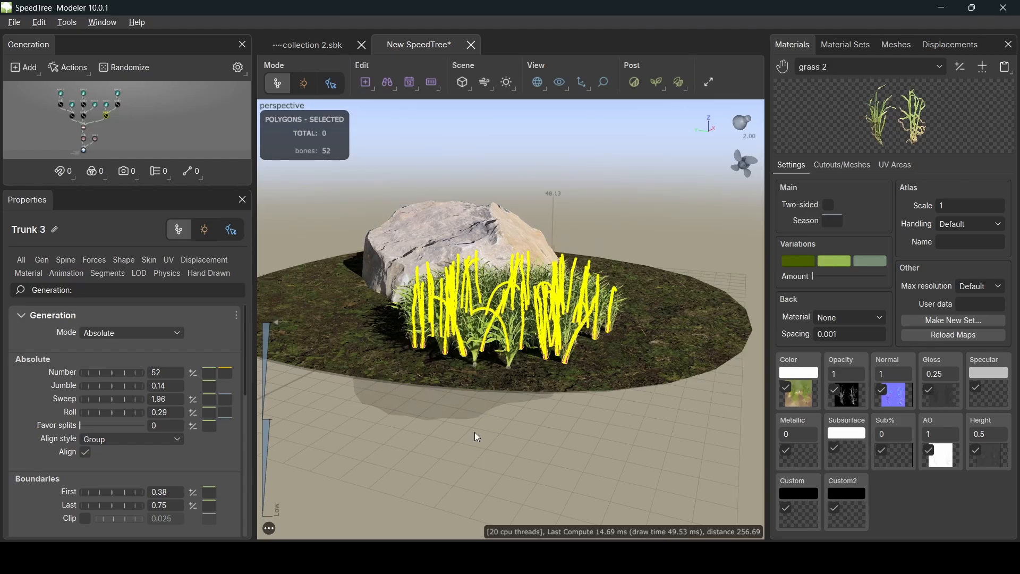
mouse_move(475, 435)
left_mouse_down()
mouse_move(482, 462)
mouse_move(469, 450)
left_mouse_up()
left_click(455, 463)
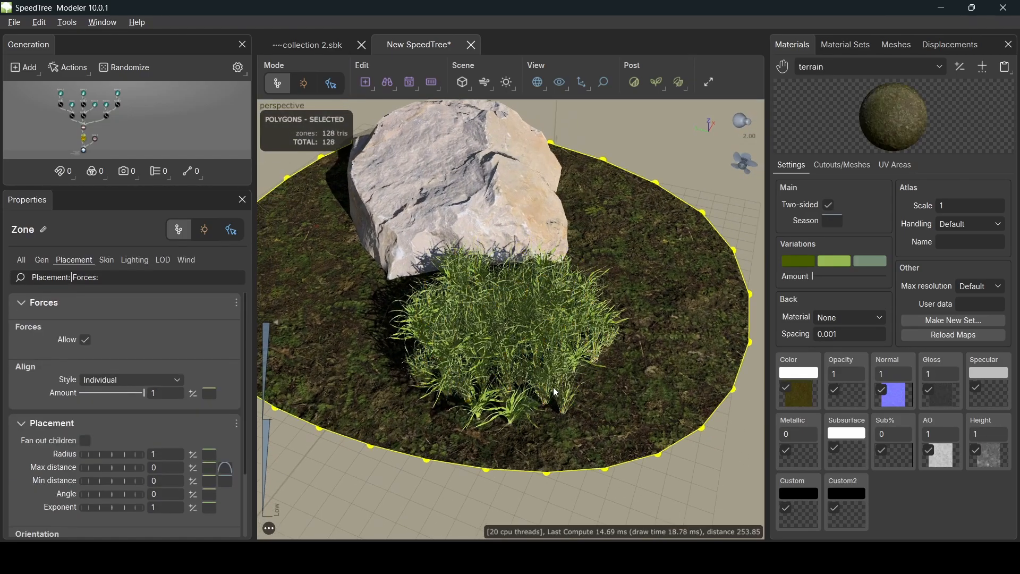
left_click_drag(553, 387, 530, 390)
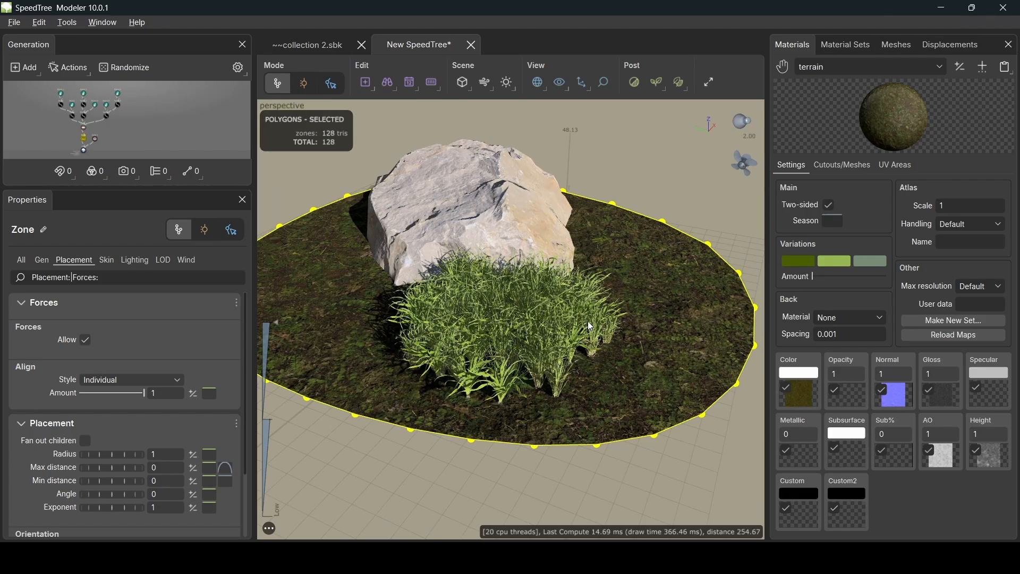
mouse_move(515, 335)
left_mouse_down()
mouse_move(514, 318)
mouse_move(522, 332)
left_mouse_up()
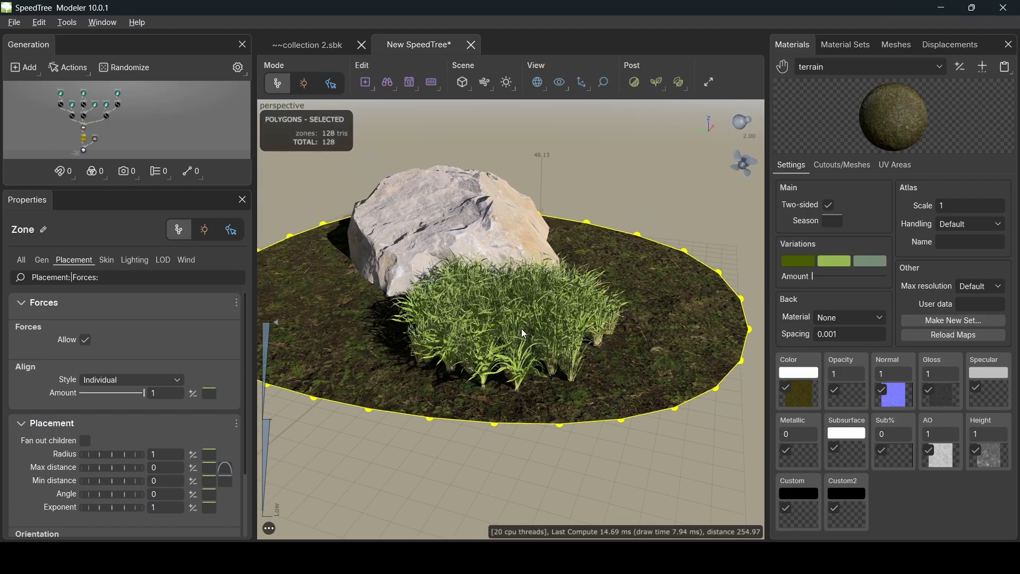
left_click_drag(436, 336, 393, 367)
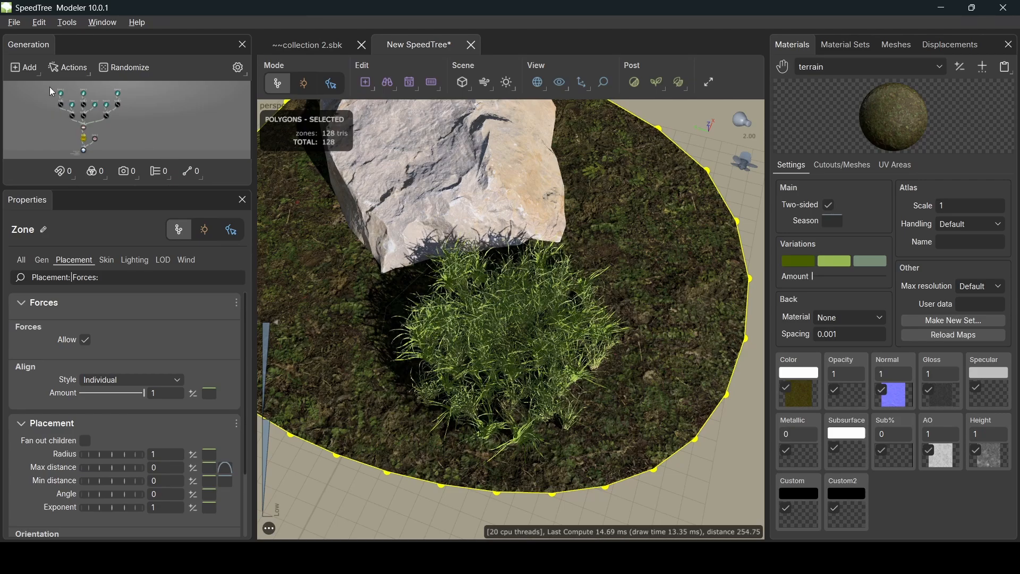
- Marquee-select the grass zone and generator nodes, then copy and paste them
left_click_drag(129, 110, 148, 127)
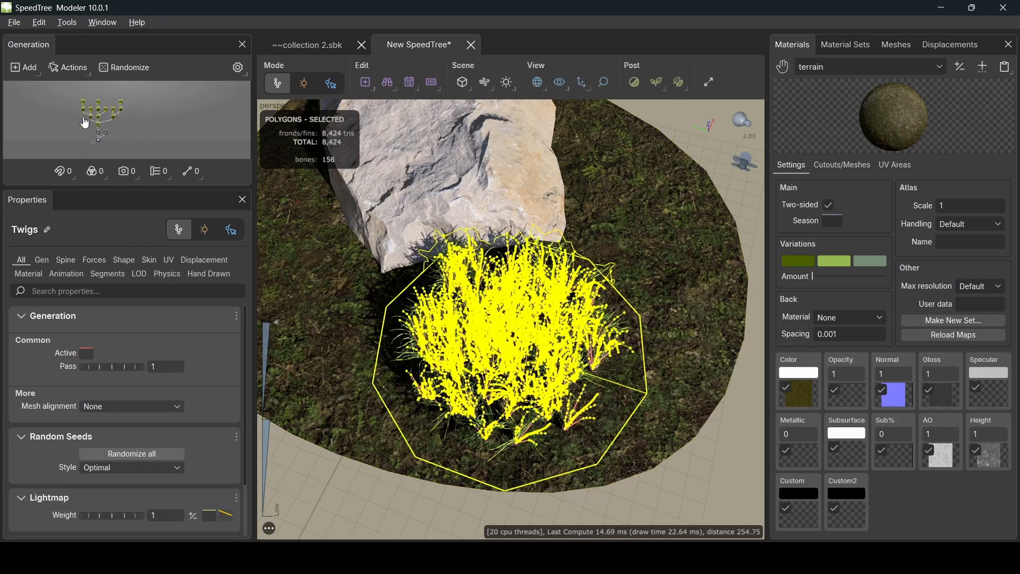
scroll(82, 116, "up", 5)
scroll(84, 121, "down", 5)
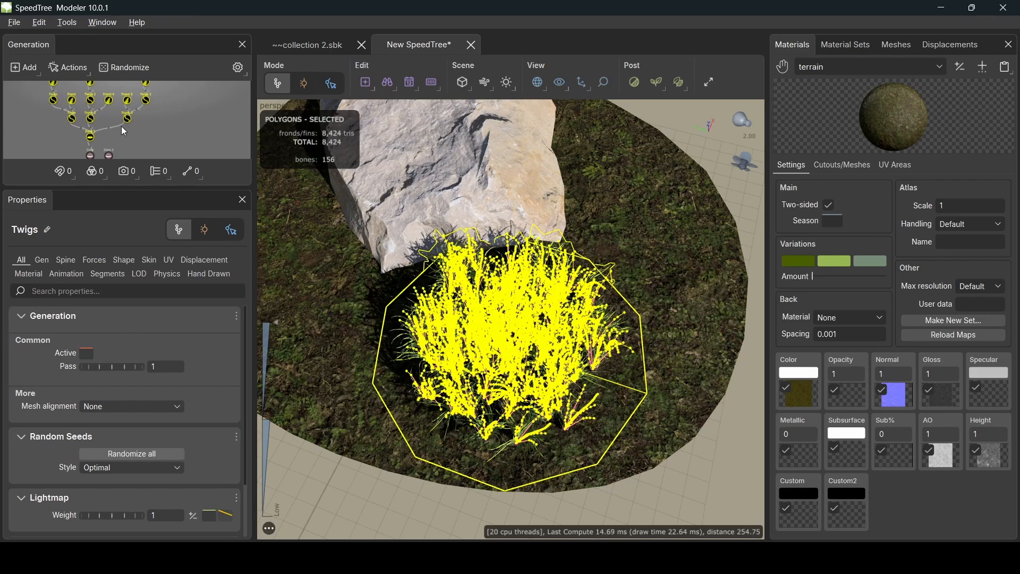
scroll(122, 125, "down", 6)
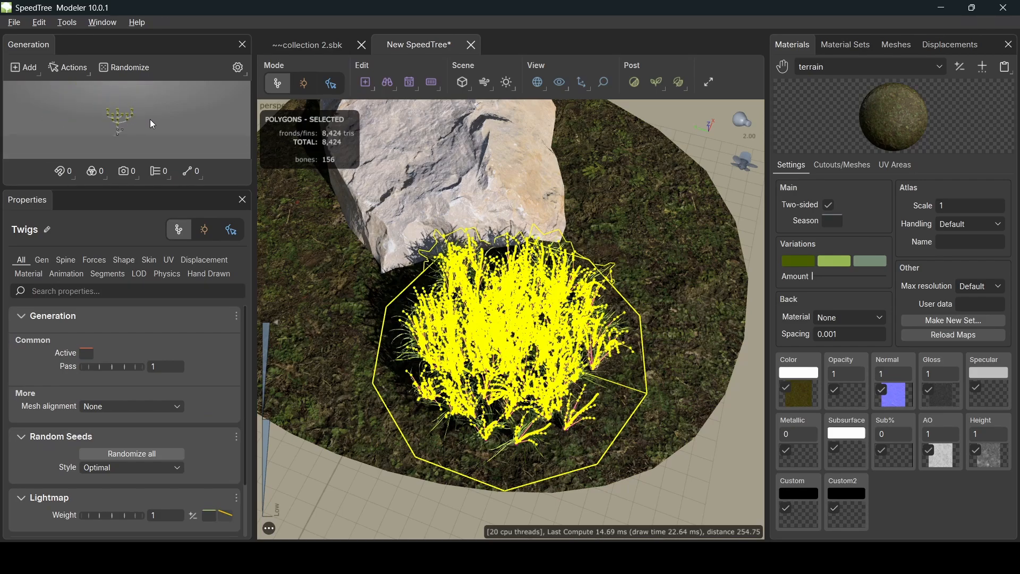
scroll(162, 117, "up", 3)
middle_click_drag(166, 122, 136, 121)
key("ctrl+c")
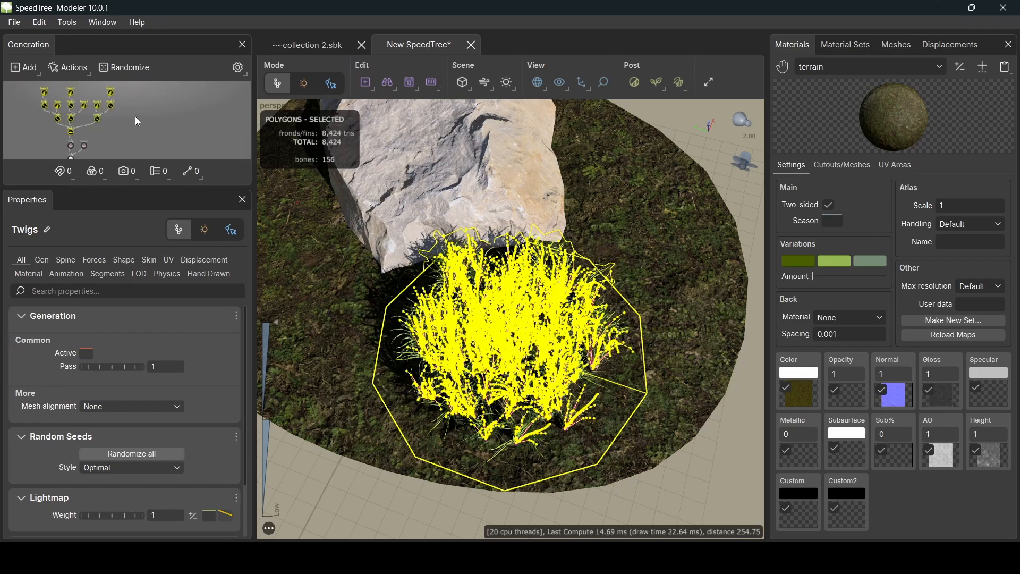
key("ctrl+v")
key("ctrl+v")
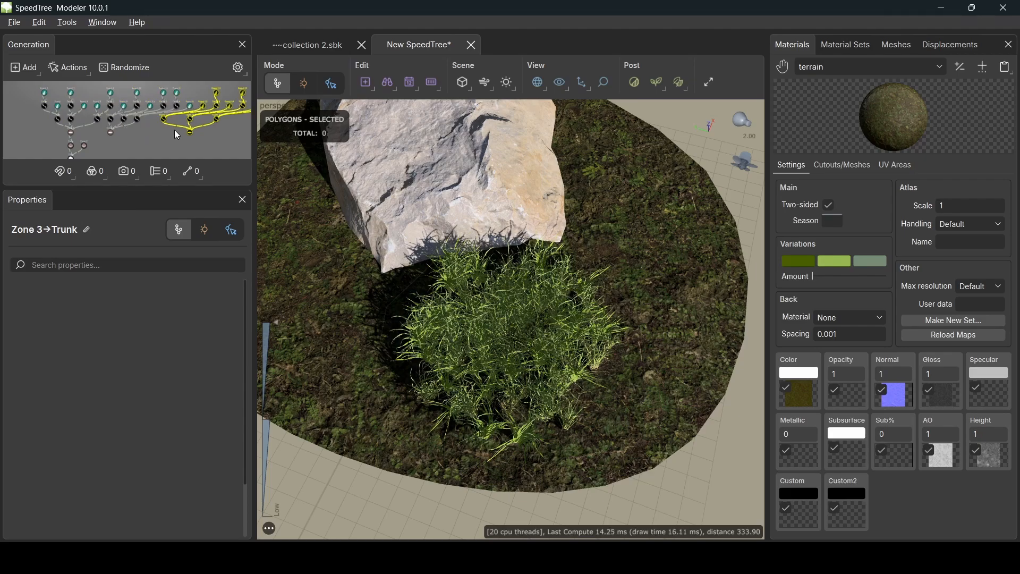
key("ctrl+v")
- Drag the pasted Zone 4 toward the ground Zone node
scroll(102, 132, "up", 6)
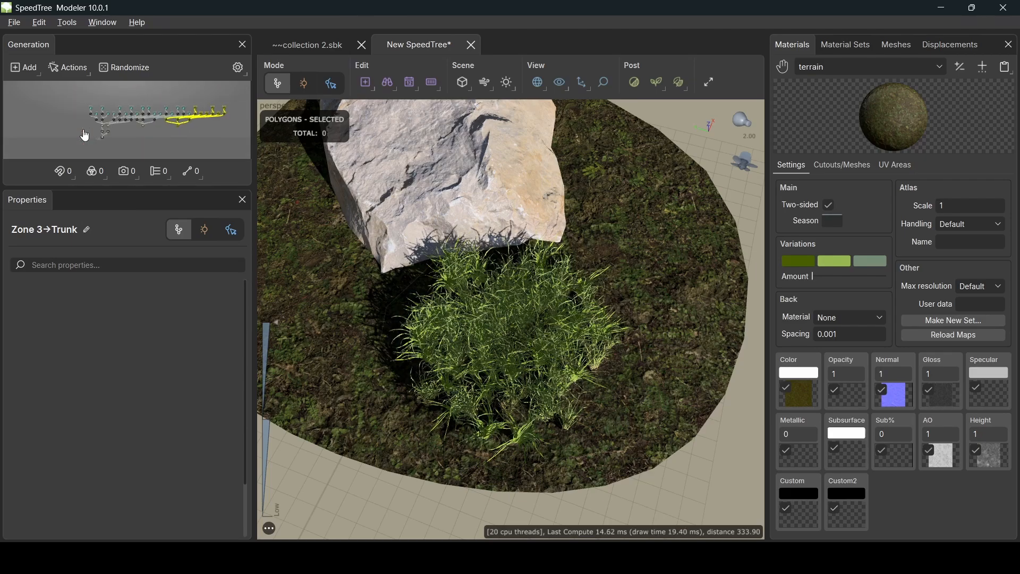
mouse_move(90, 132)
left_mouse_down()
mouse_move(99, 127)
mouse_move(53, 121)
mouse_move(104, 122)
mouse_move(94, 142)
left_mouse_up()
scroll(112, 122, "down", 5)
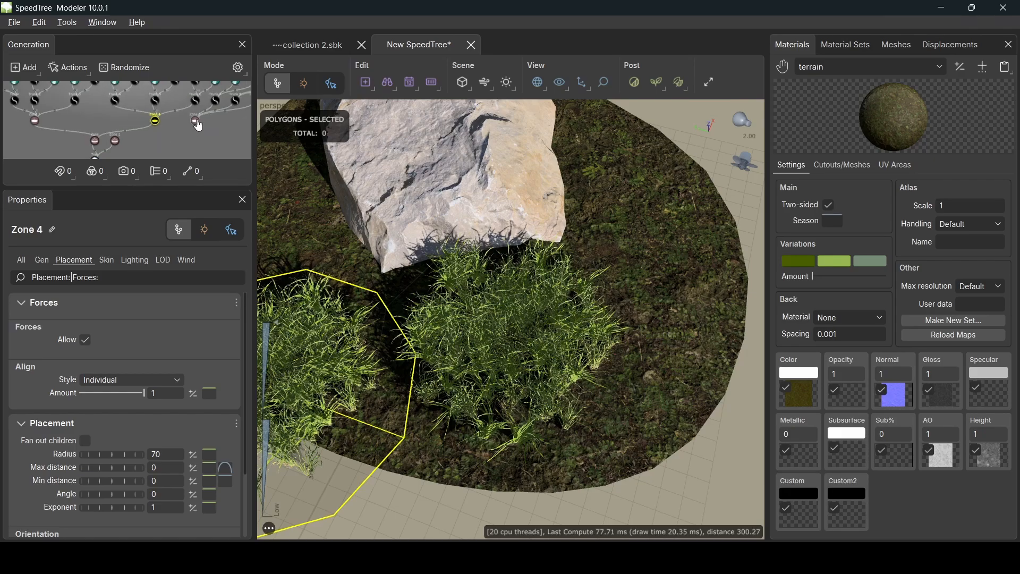
- Attach Zone 4 and the other loose zone under the ground Zone node
left_click_drag(235, 122, 94, 141)
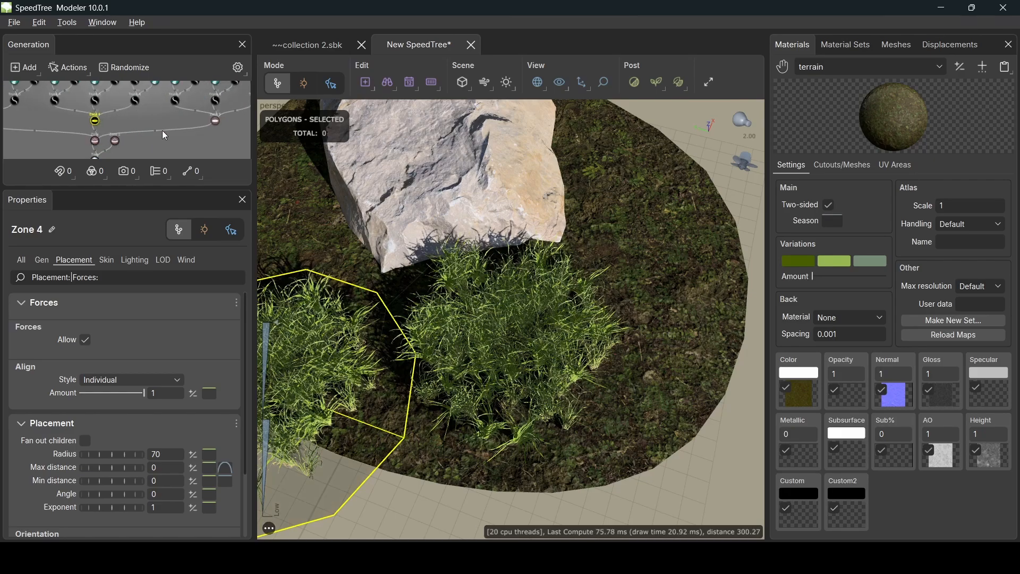
scroll(193, 123, "up", 4)
middle_click_drag(194, 123, 108, 119)
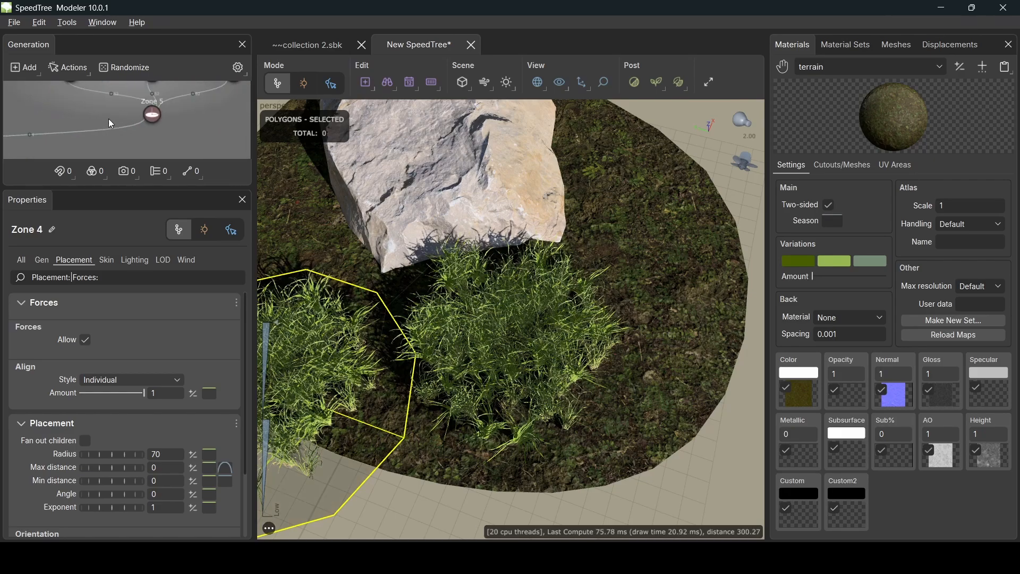
scroll(195, 106, "down", 4)
left_click_drag(207, 117, 30, 136)
scroll(185, 118, "up", 4)
scroll(183, 118, "down", 8)
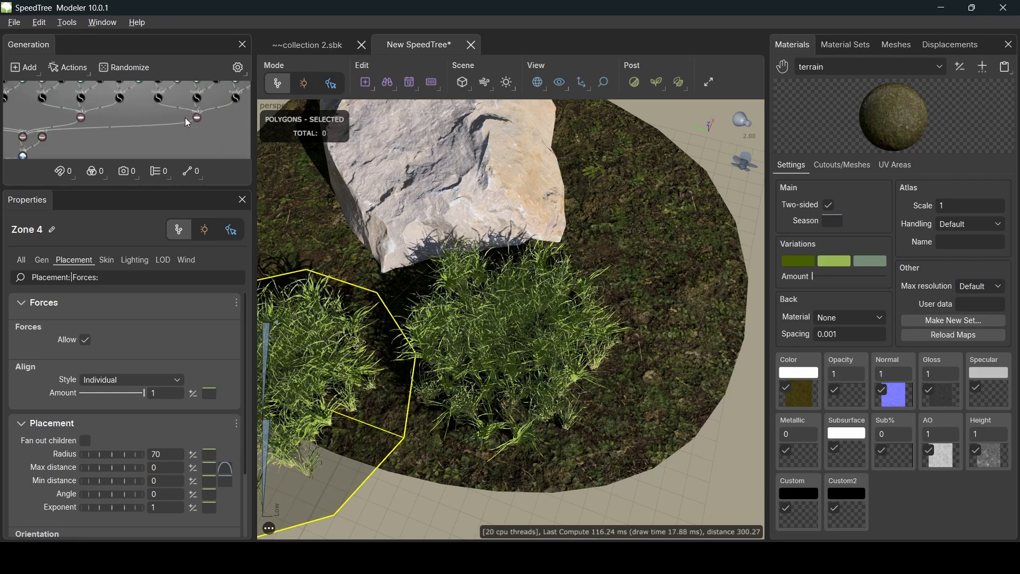
scroll(127, 112, "up", 2)
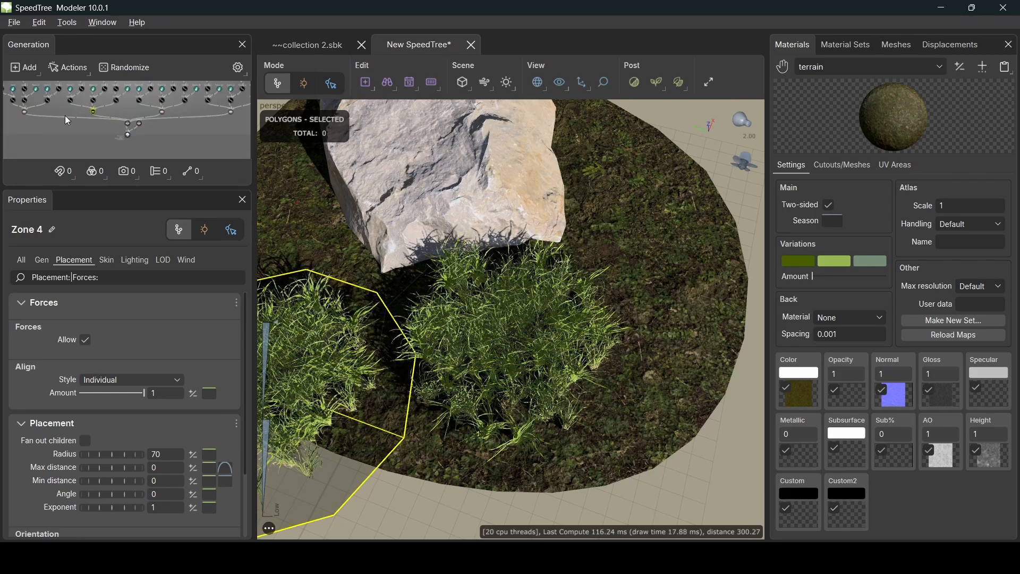
- Select Zones 4, 5 and 3 in turn to check their outlines
left_click(27, 120)
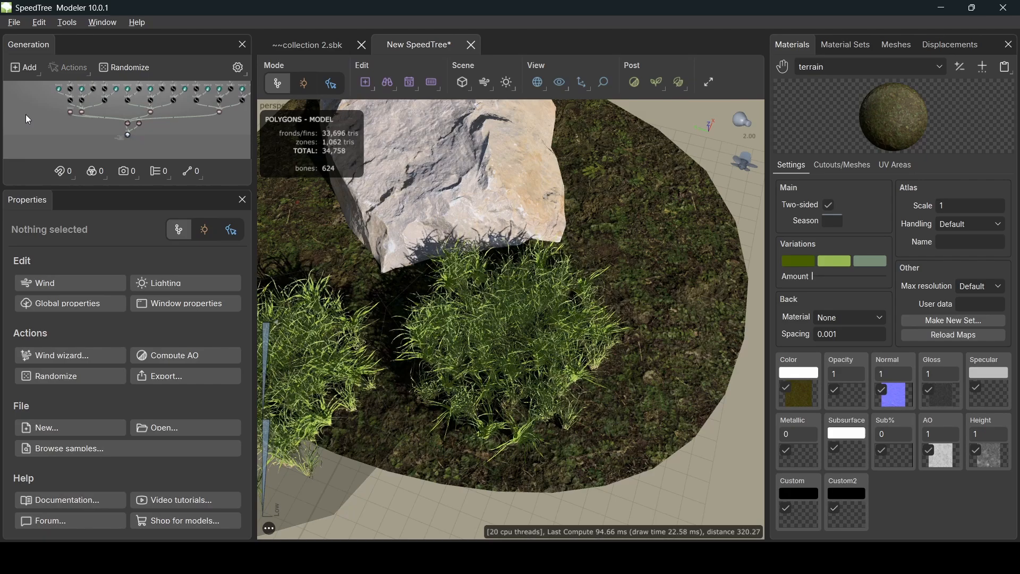
left_click(84, 112)
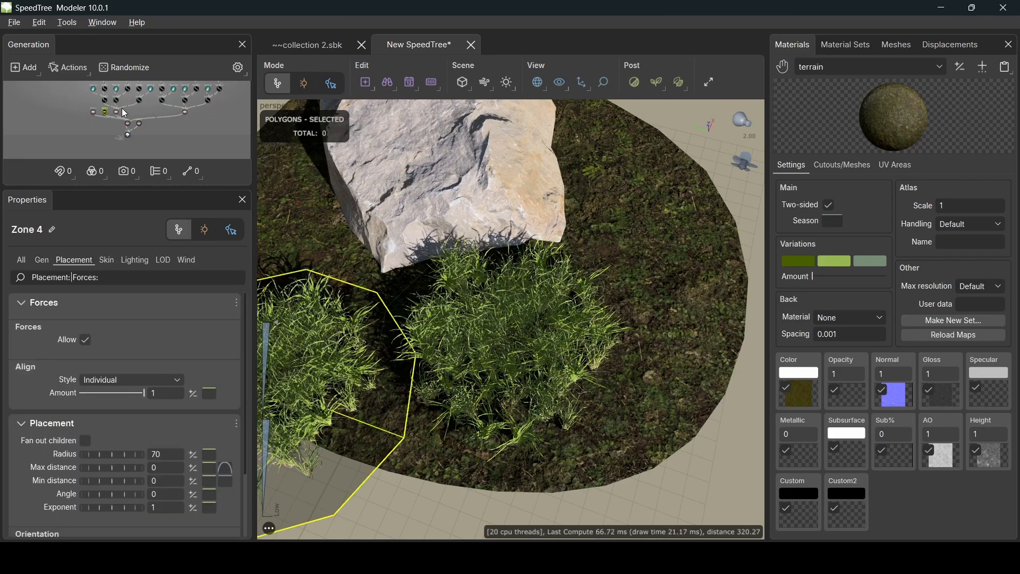
left_click(119, 110)
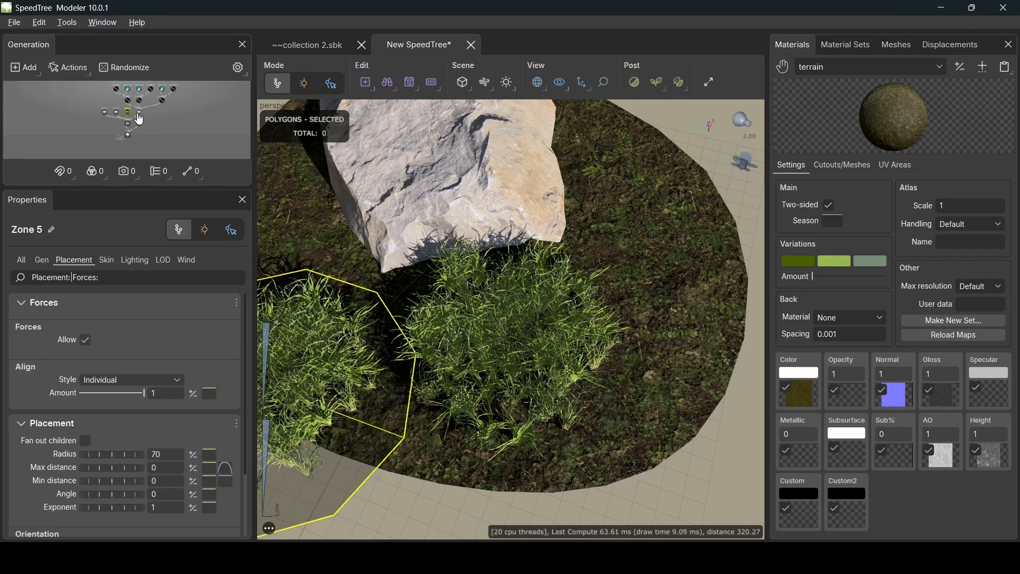
left_click(105, 112)
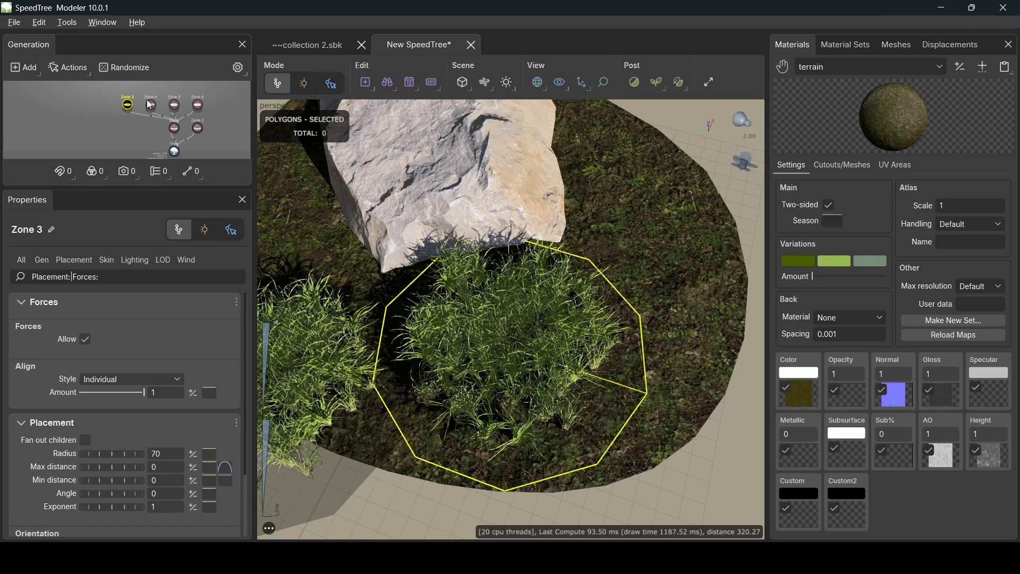
left_click(151, 105)
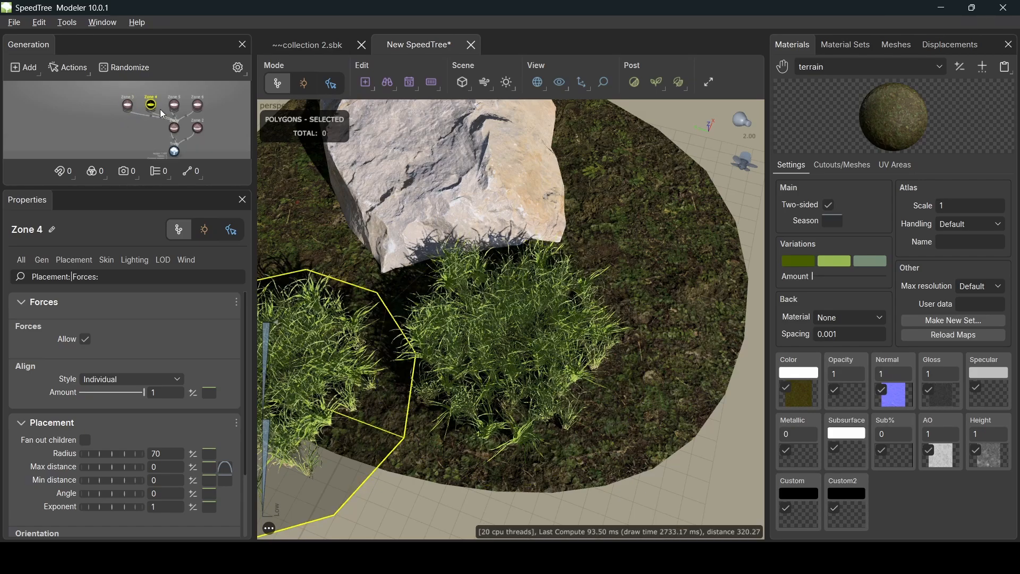
- Check Zone 6 and Zone 4, framing both grass patches in the view
middle_click_drag(425, 261, 465, 256)
scroll(465, 256, "up", 1)
scroll(466, 257, "down", 1)
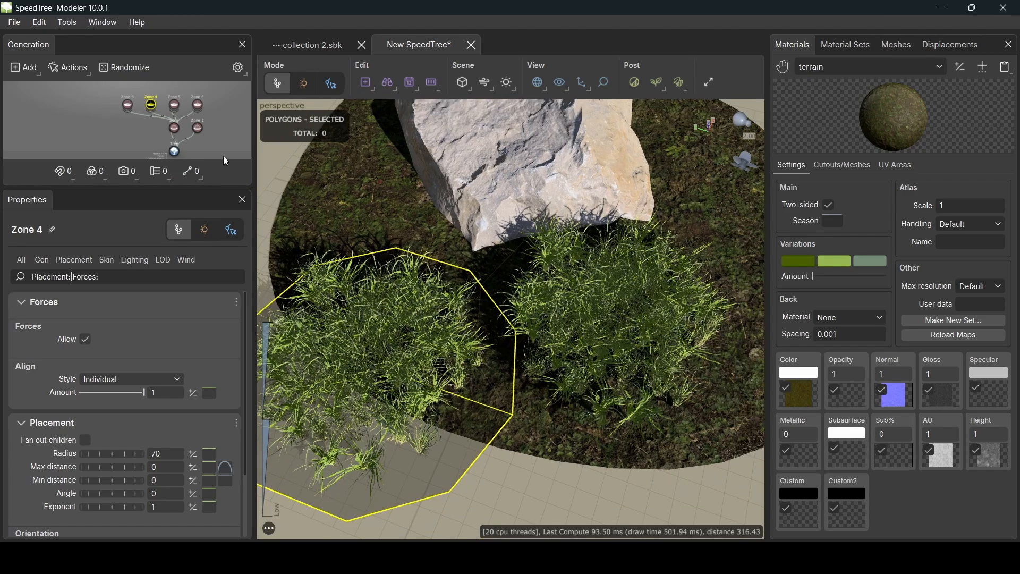
left_click(198, 104)
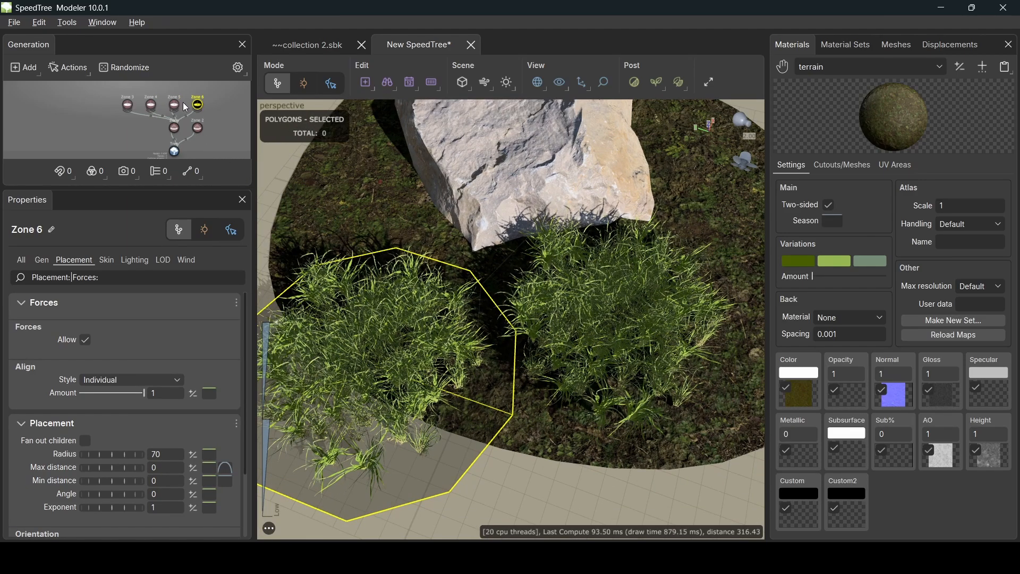
left_click(153, 109)
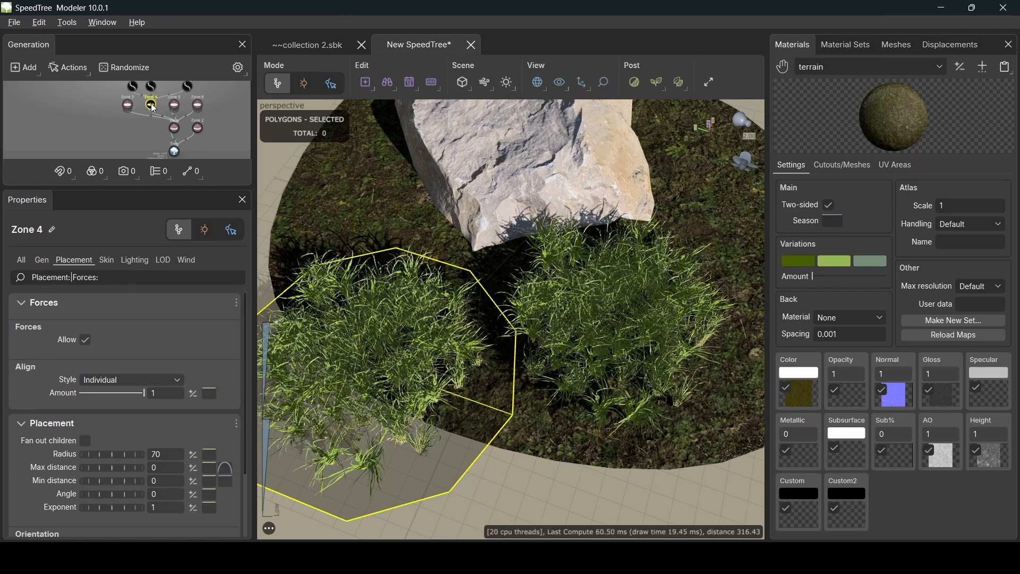
middle_click_drag(161, 104, 168, 113)
scroll(184, 118, "down", 2)
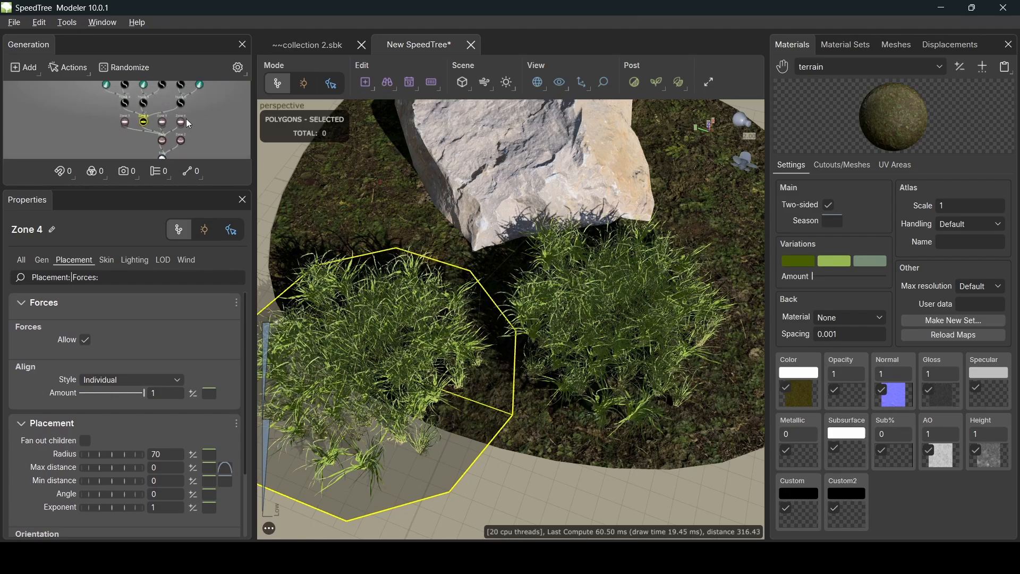
scroll(447, 323, "down", 3)
middle_click_drag(537, 293, 482, 300)
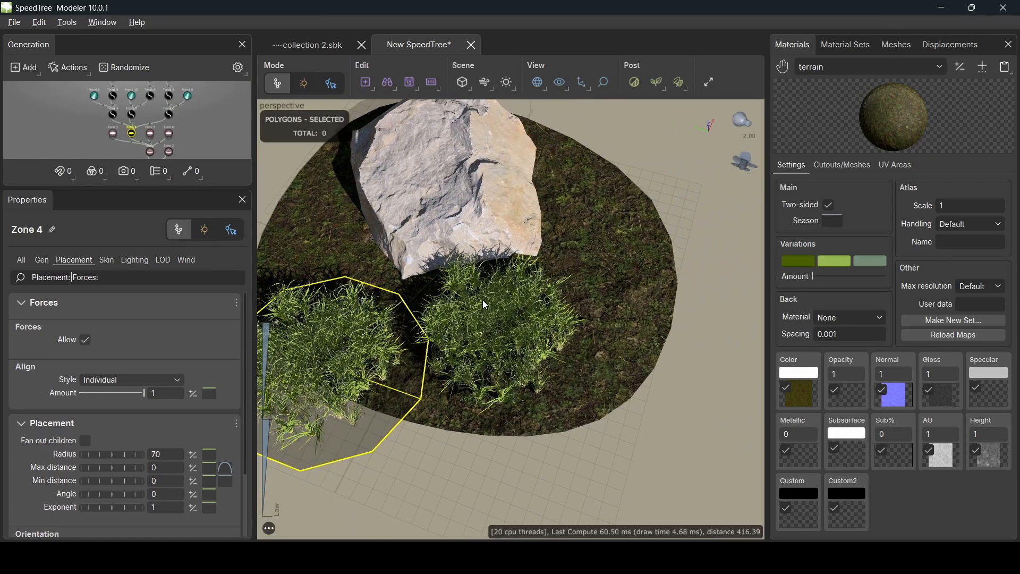
- From a top-down view, move the Zone 5 grass clump up-left beside the rock
key("space")
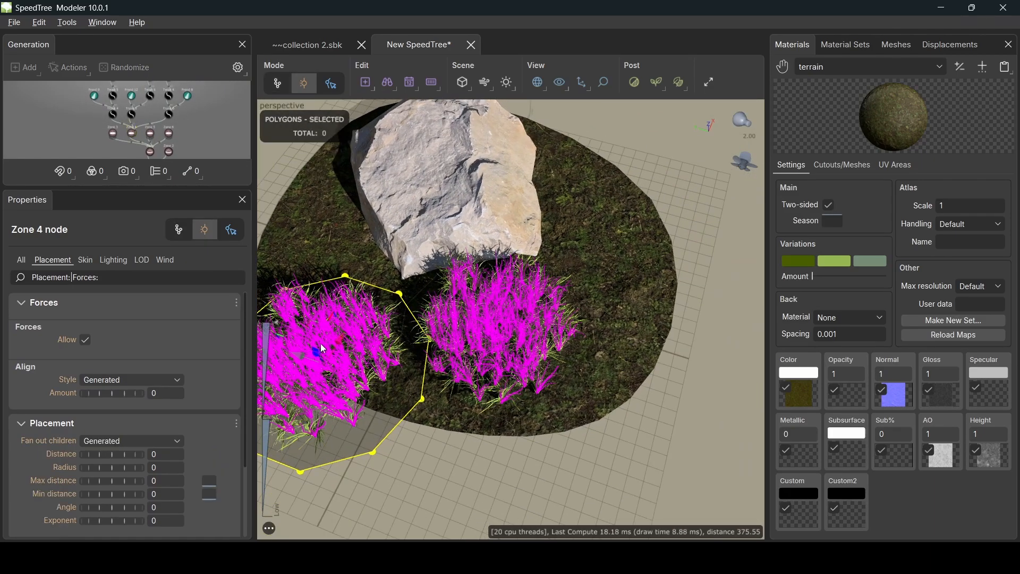
middle_click_drag(375, 366, 431, 361)
left_click_drag(431, 361, 382, 379)
left_click_drag(366, 321, 620, 182)
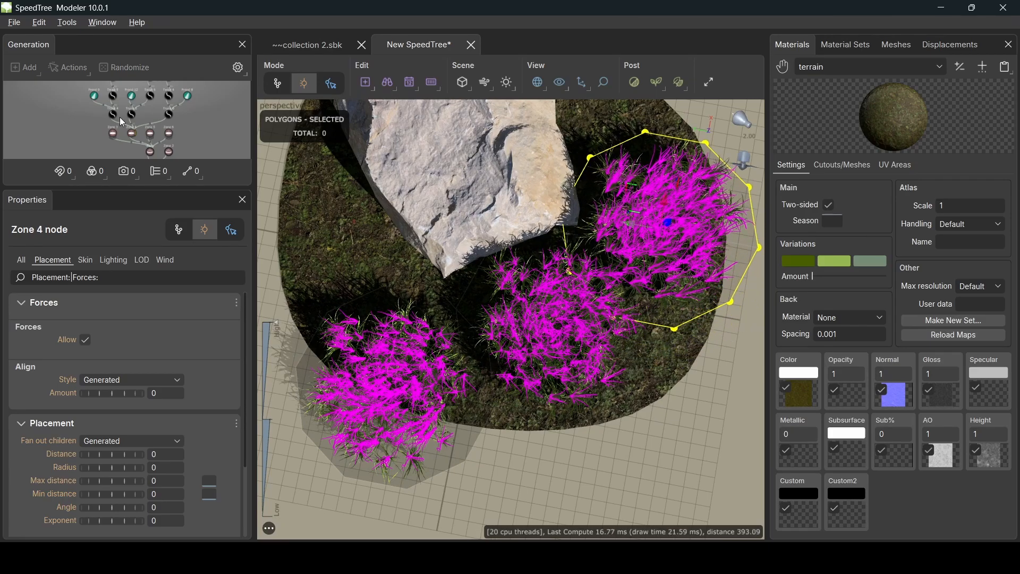
left_click(150, 136)
left_click(443, 381)
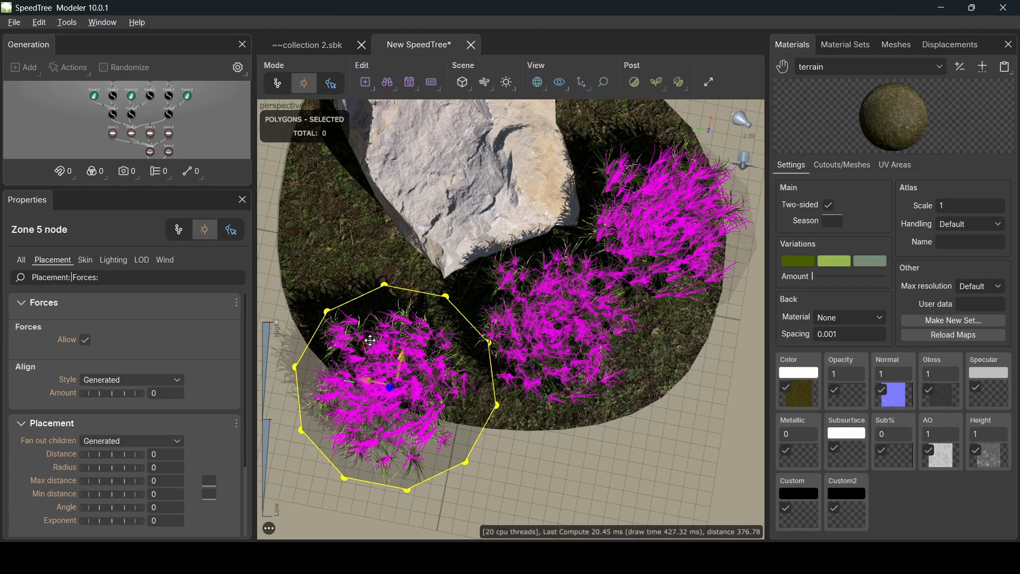
left_click_drag(374, 341, 306, 223)
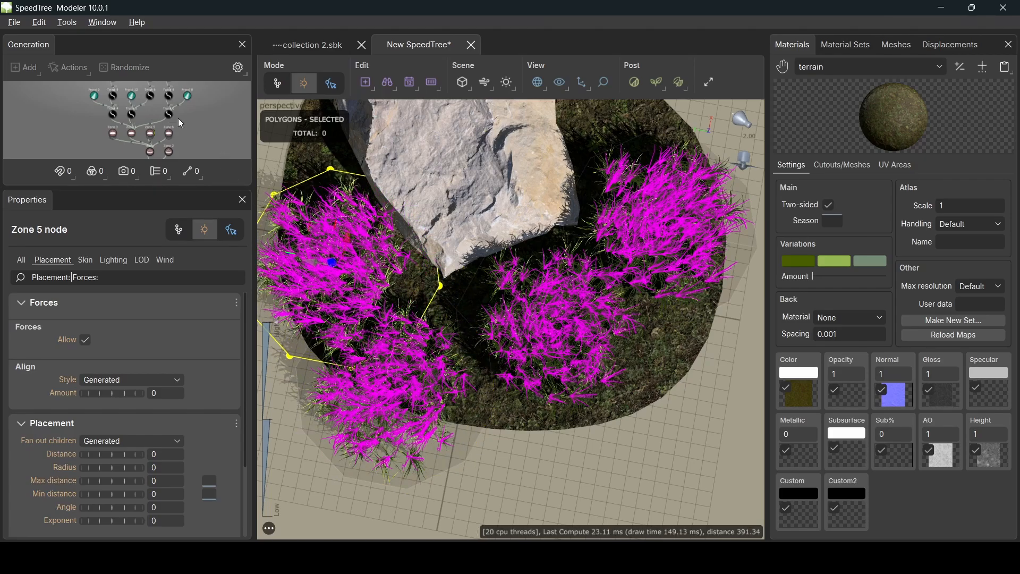
- Move the Zone 6 grass clump up-right under the rock and inspect a frond
left_click(168, 133)
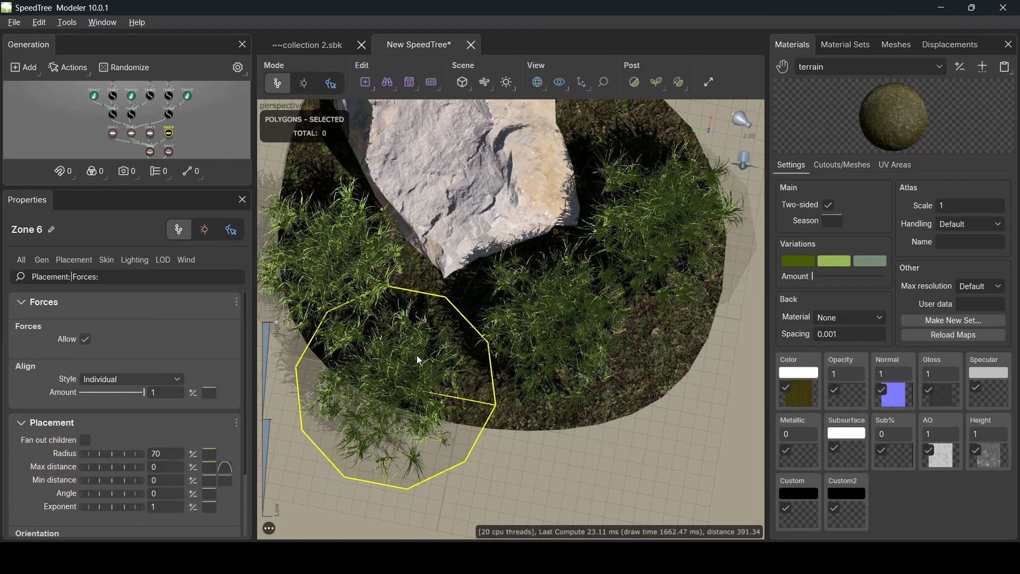
key("space")
left_click_drag(367, 338, 405, 304)
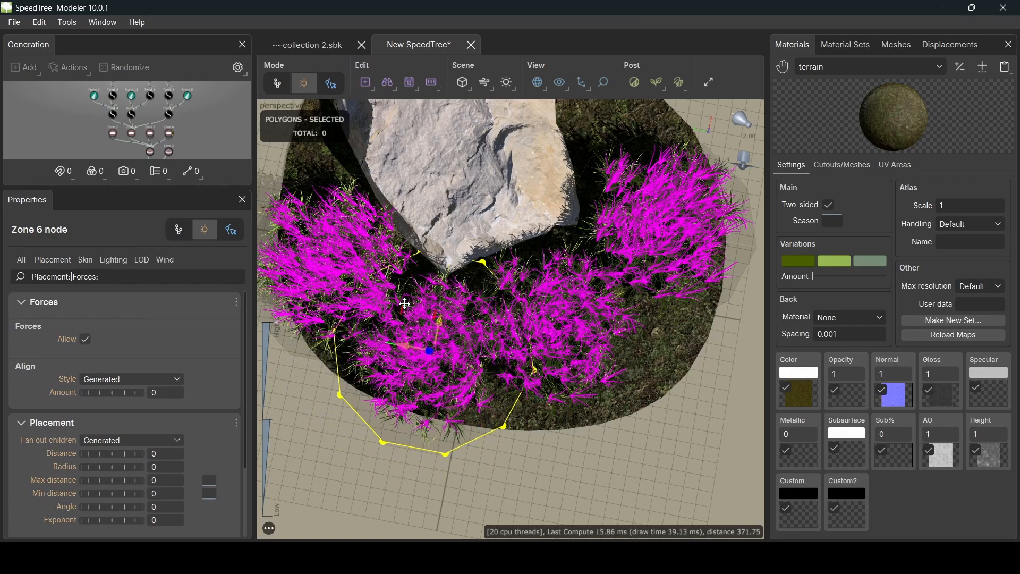
middle_click_drag(600, 315, 528, 387)
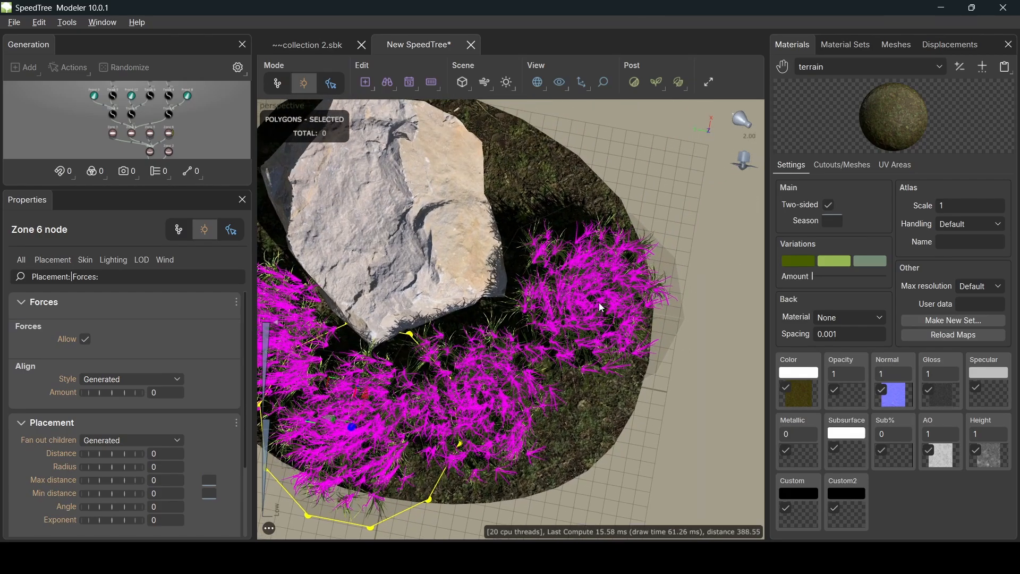
left_click(598, 301)
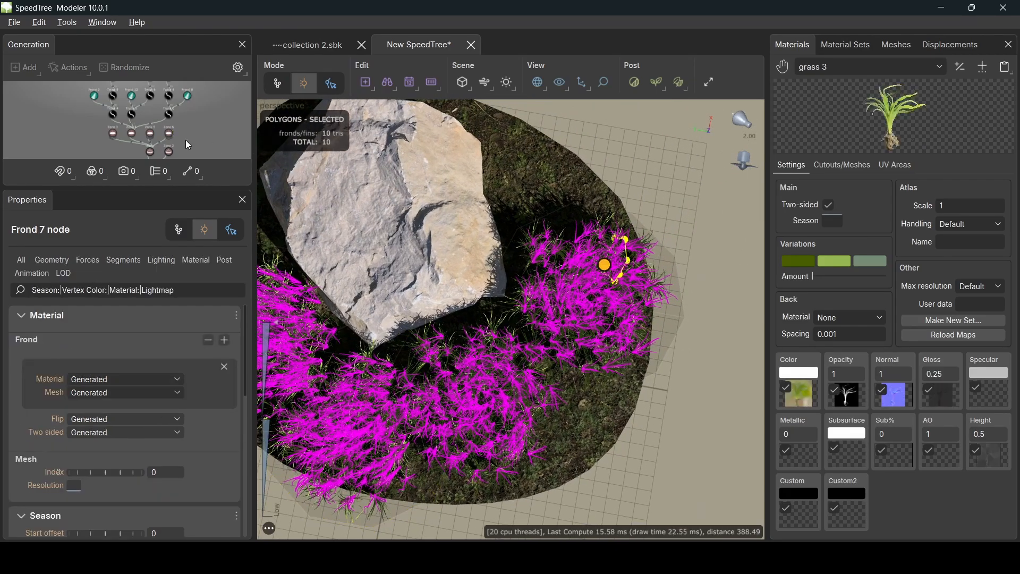
left_click(132, 135)
- Zoom in and marquee-select the Trunk 4, Trunk 5 and Trunk 6 grass generators
middle_click_drag(632, 305, 609, 305)
scroll(570, 299, "up", 2)
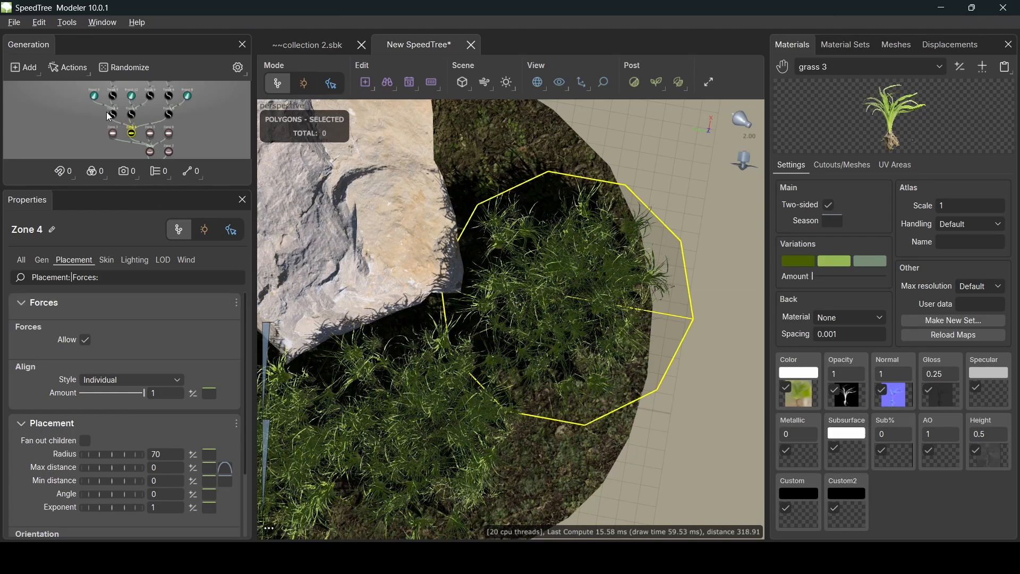
scroll(108, 116, "up", 2)
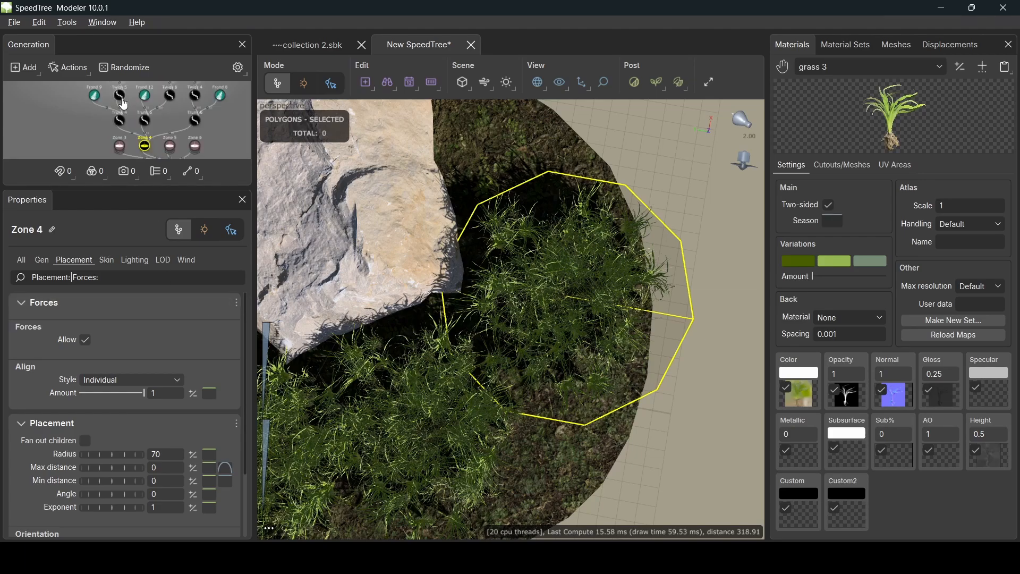
scroll(124, 105, "down", 5)
left_click_drag(106, 91, 131, 136)
scroll(143, 130, "up", 2)
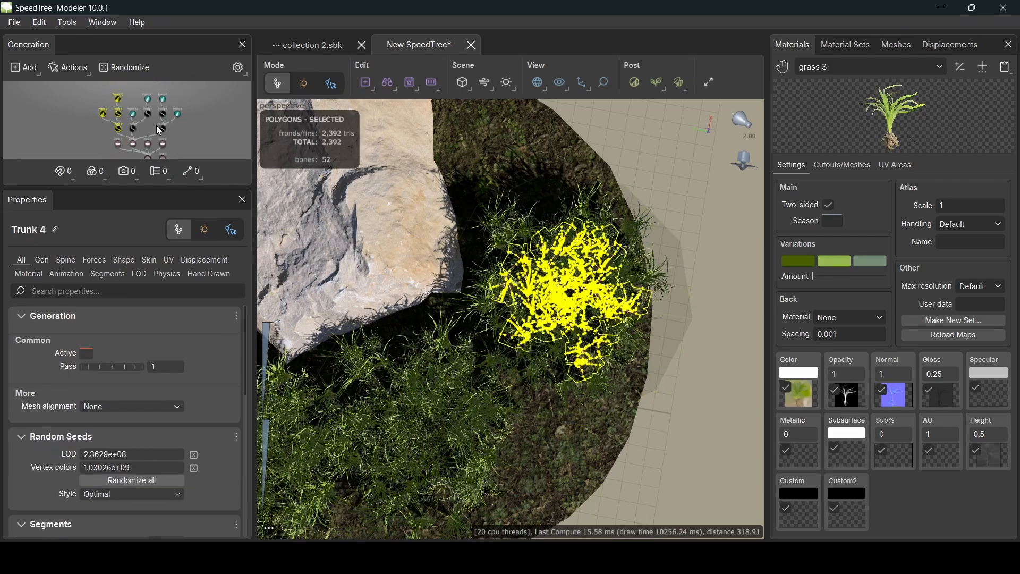
left_click_drag(129, 88, 152, 128)
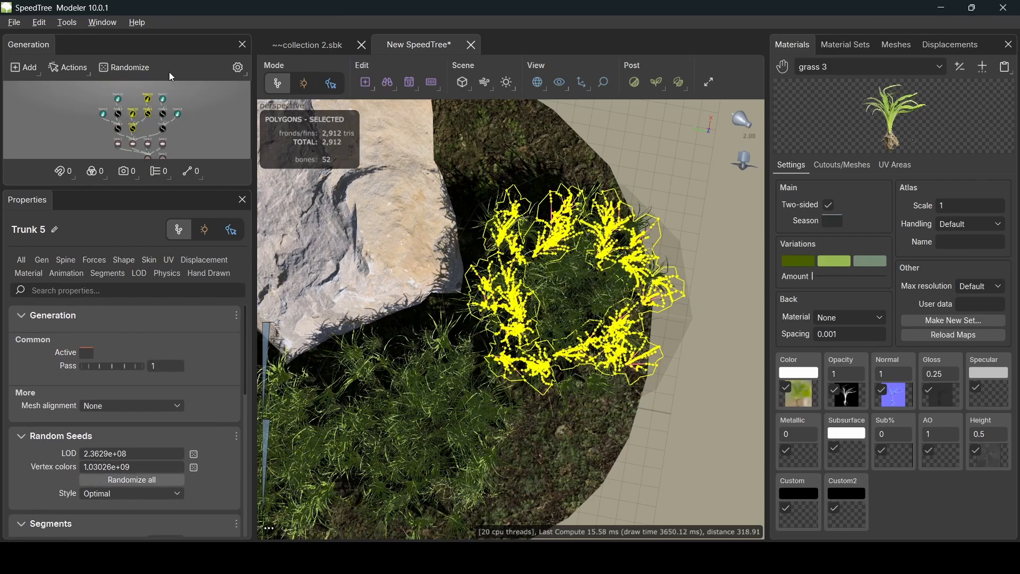
left_click_drag(156, 89, 185, 132)
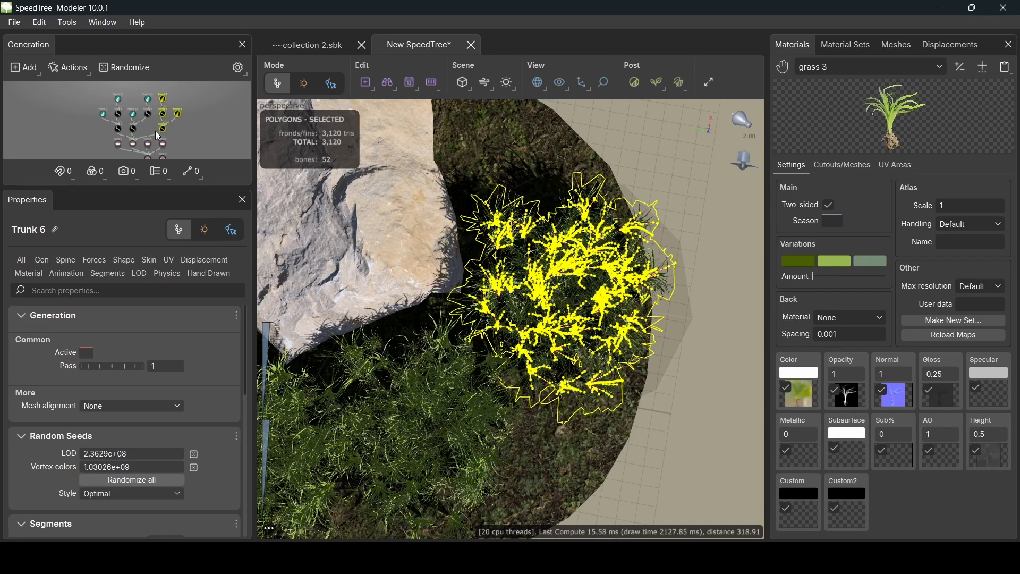
scroll(139, 122, "up", 3)
scroll(136, 122, "down", 1)
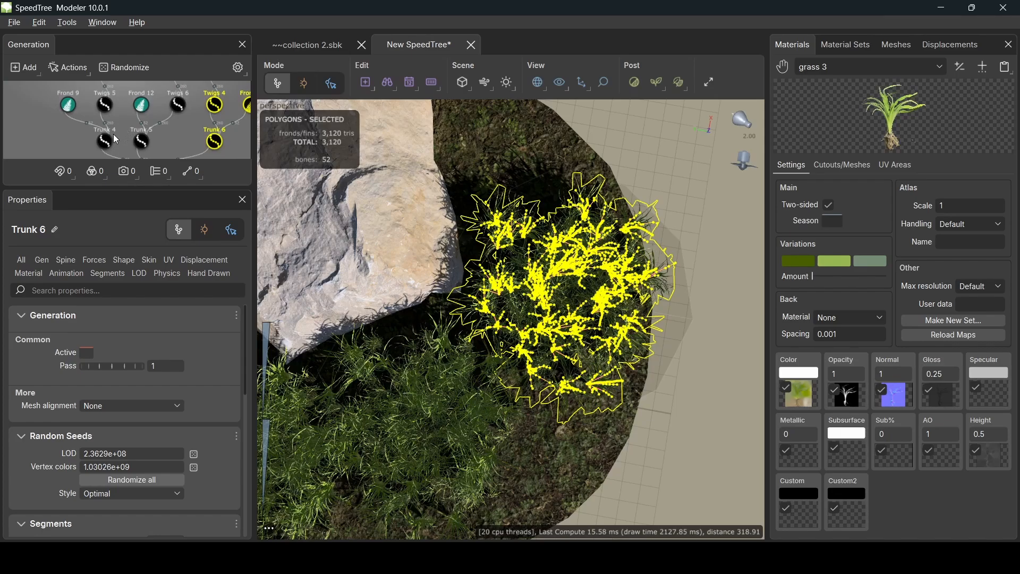
- Set Trunk 4's Absolute Number of grass blades to 35 on the Gen tab
left_click(108, 140)
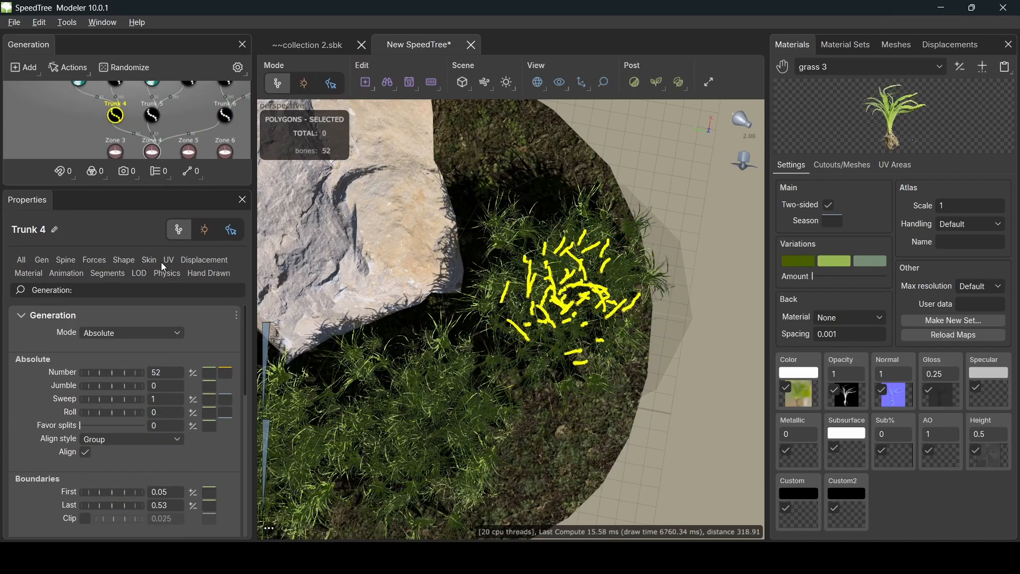
left_click(40, 262)
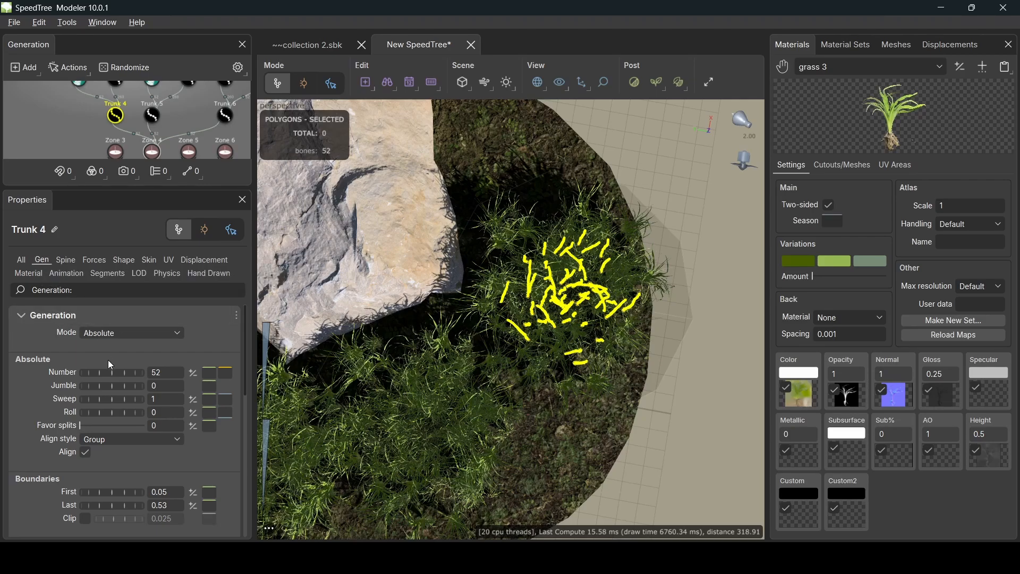
double_click(163, 370)
type("35")
key("Return")
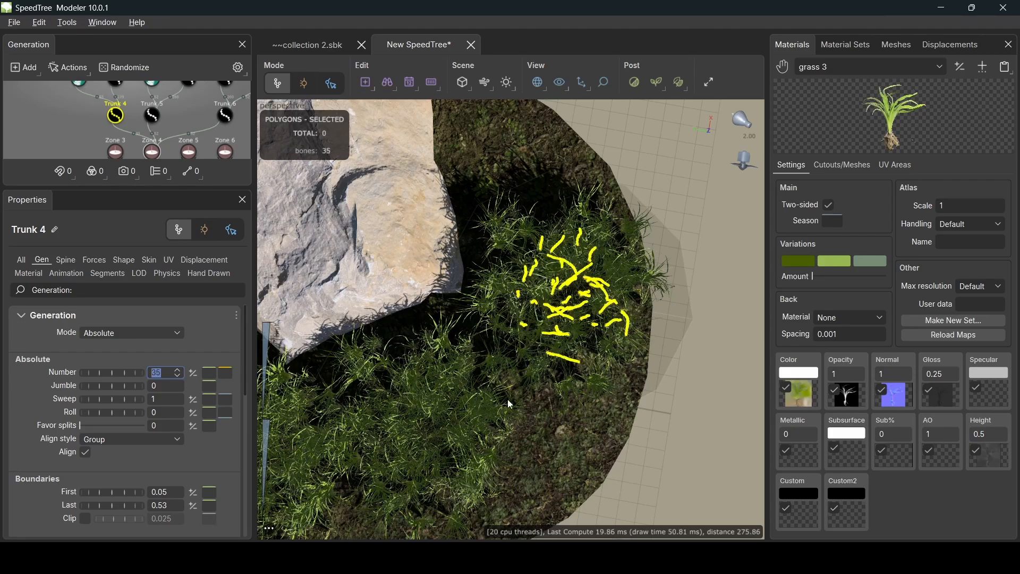
scroll(177, 93, "up", 3)
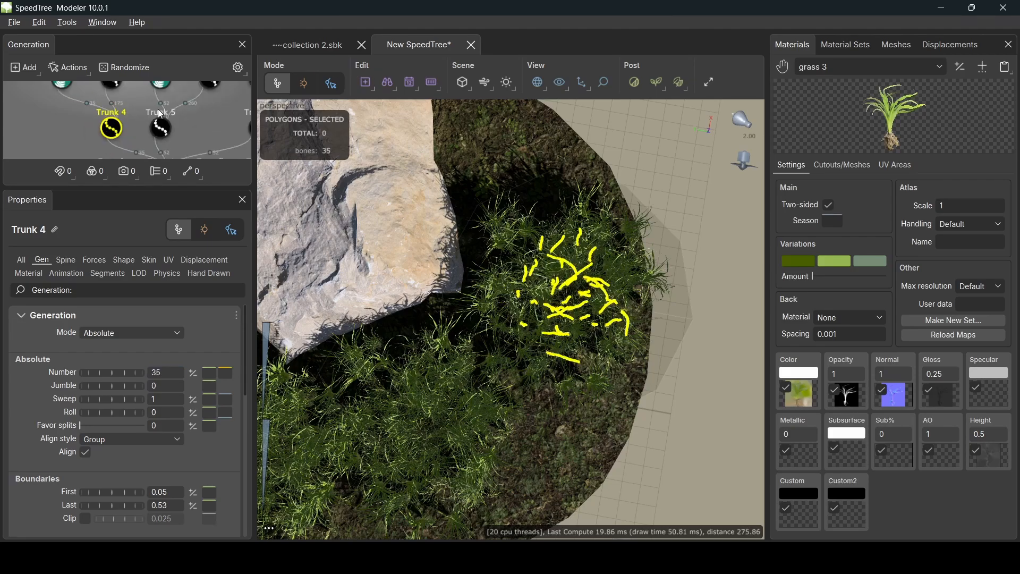
- Set Trunk 5's blade Number to 58
left_click(160, 128)
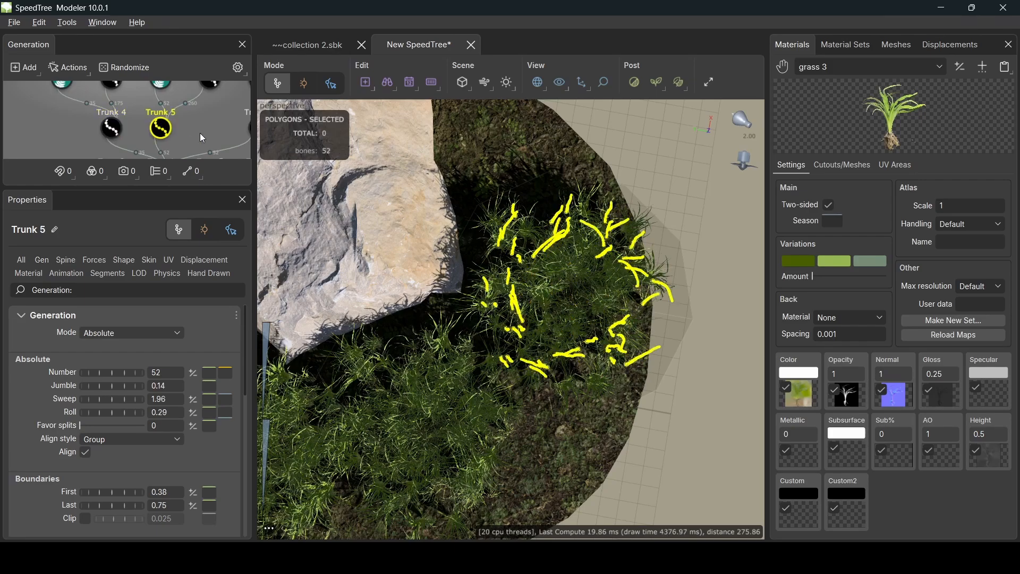
left_click(159, 374)
key("Return")
left_click_drag(210, 120, 158, 117)
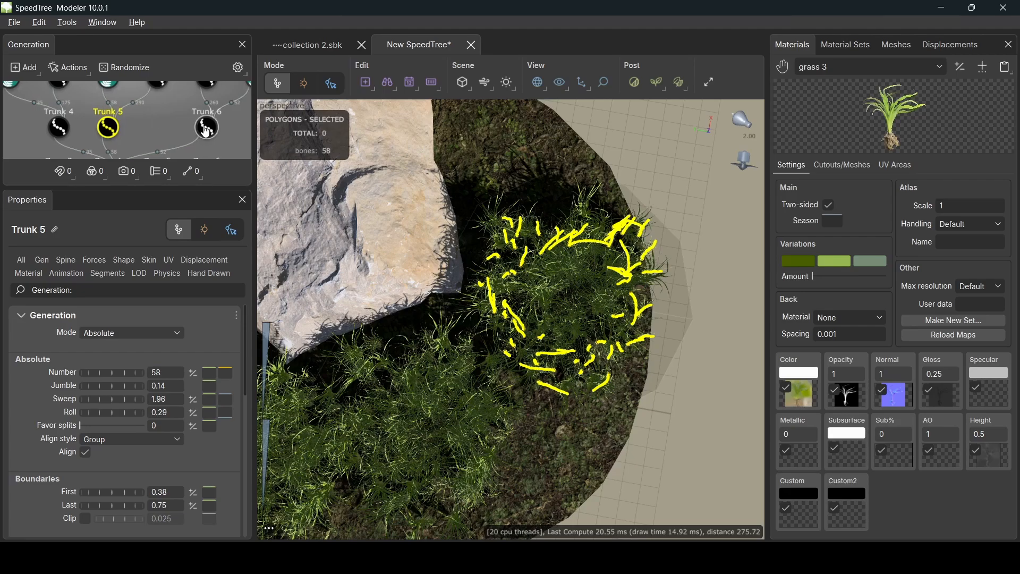
- Cut Trunk 6's blade Number to 25
left_click(211, 140)
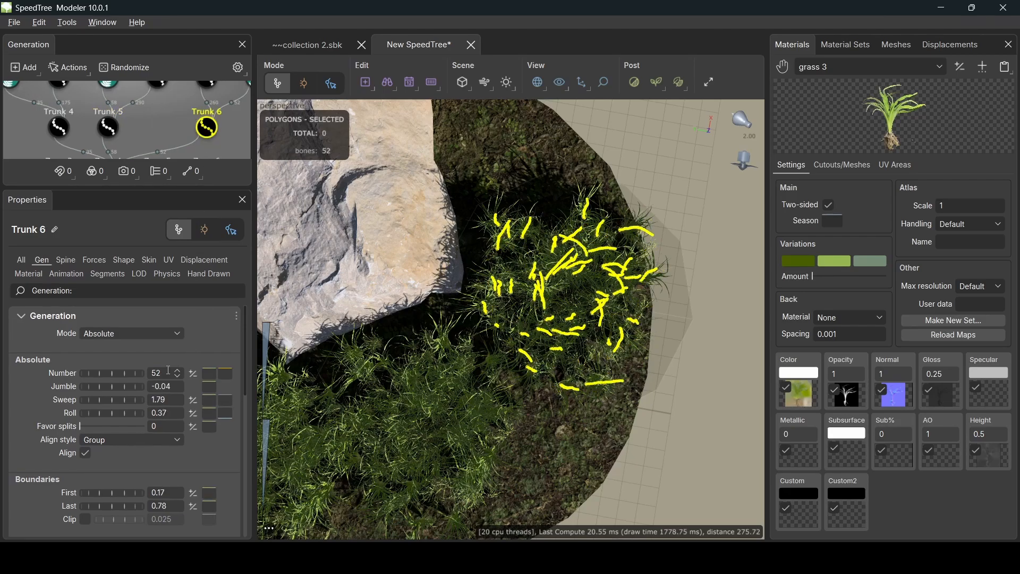
double_click(166, 371)
type("25")
key("Return")
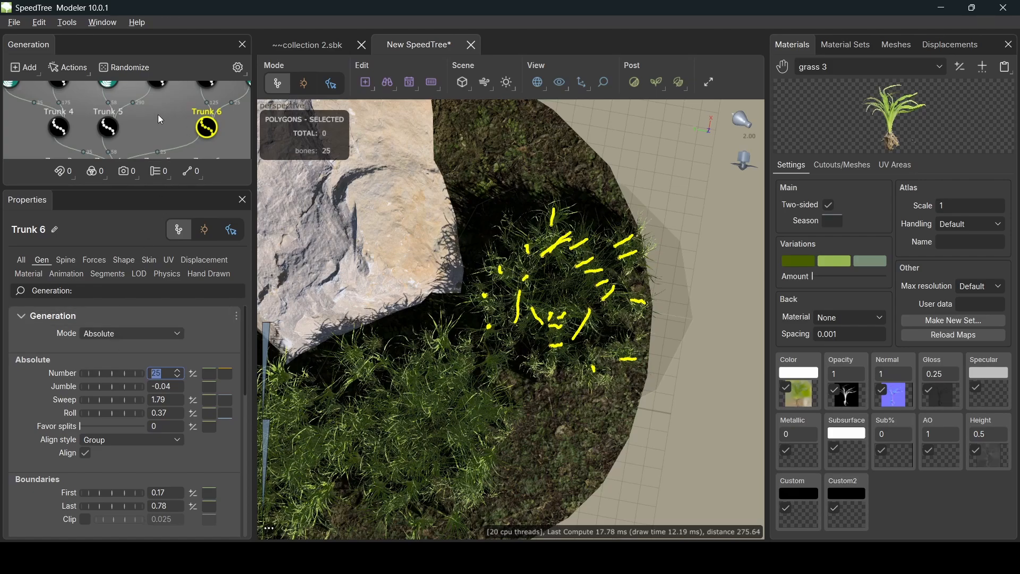
- Adjust Boundaries First: lower Trunk 5, raise Trunk 4 to 0.17, lower Trunk 6 to about -0.01
left_click(113, 137)
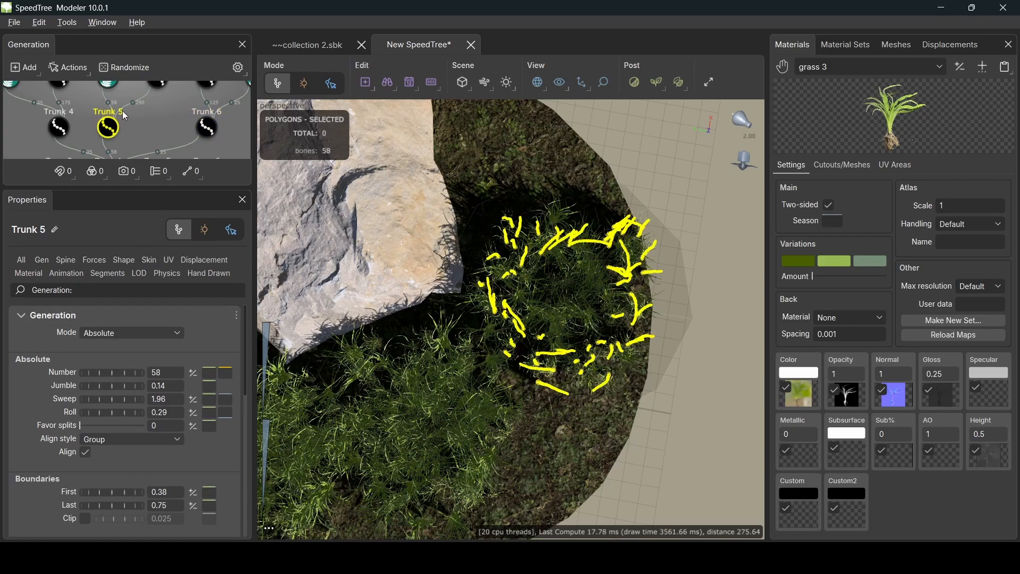
scroll(116, 440, "down", 3)
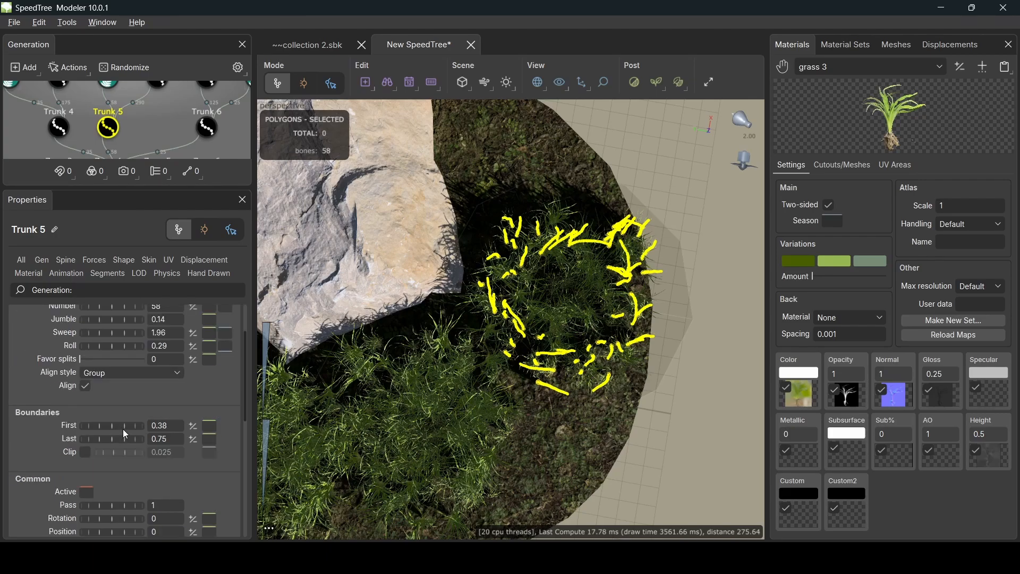
left_click_drag(123, 426, 100, 435)
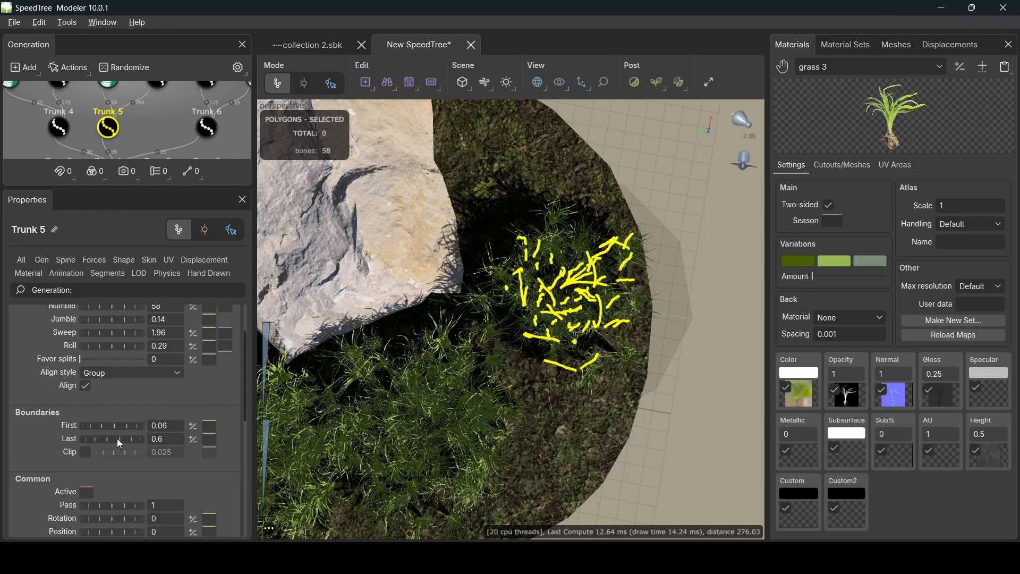
left_click(59, 127)
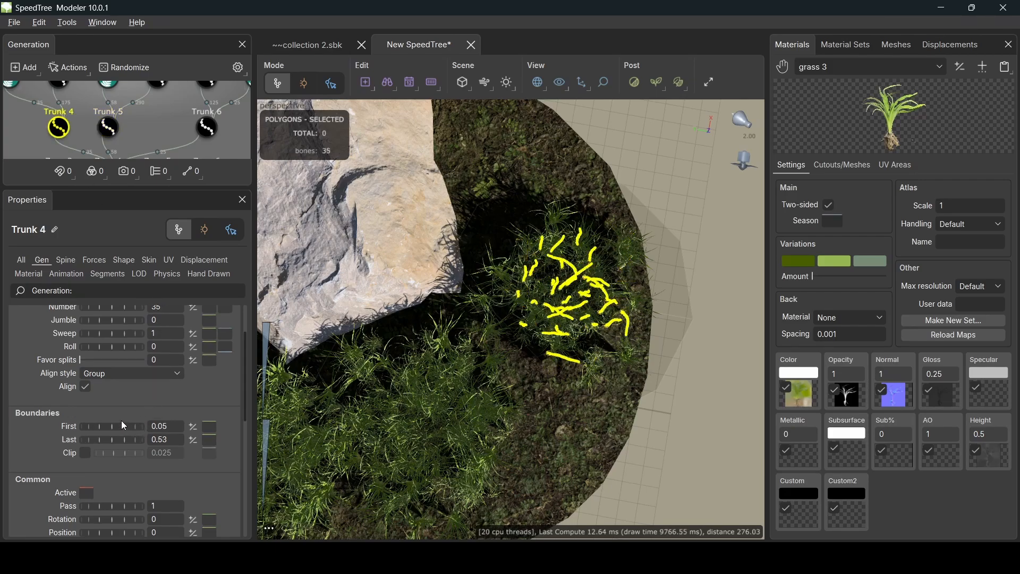
left_click_drag(113, 427, 135, 438)
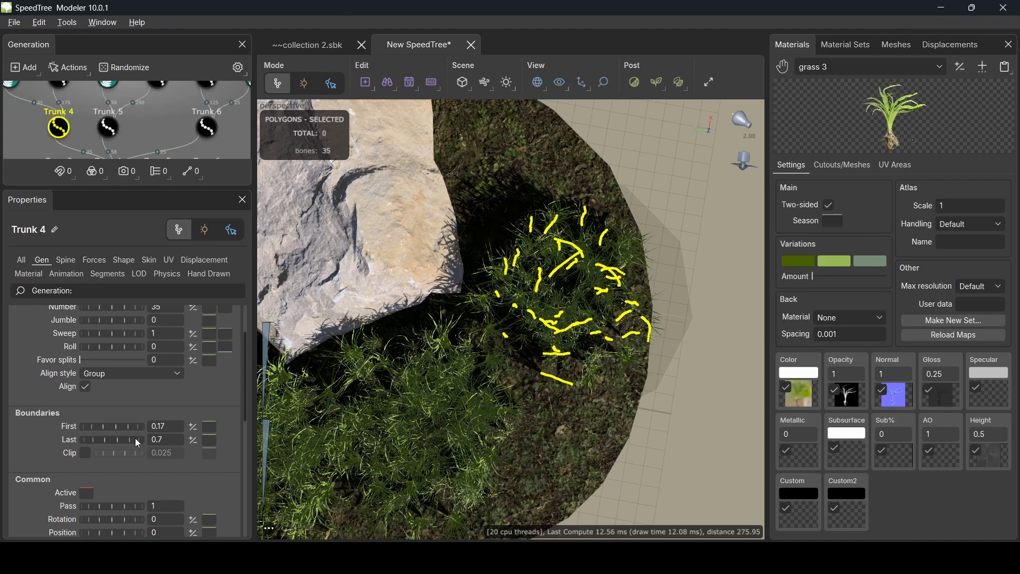
left_click(208, 128)
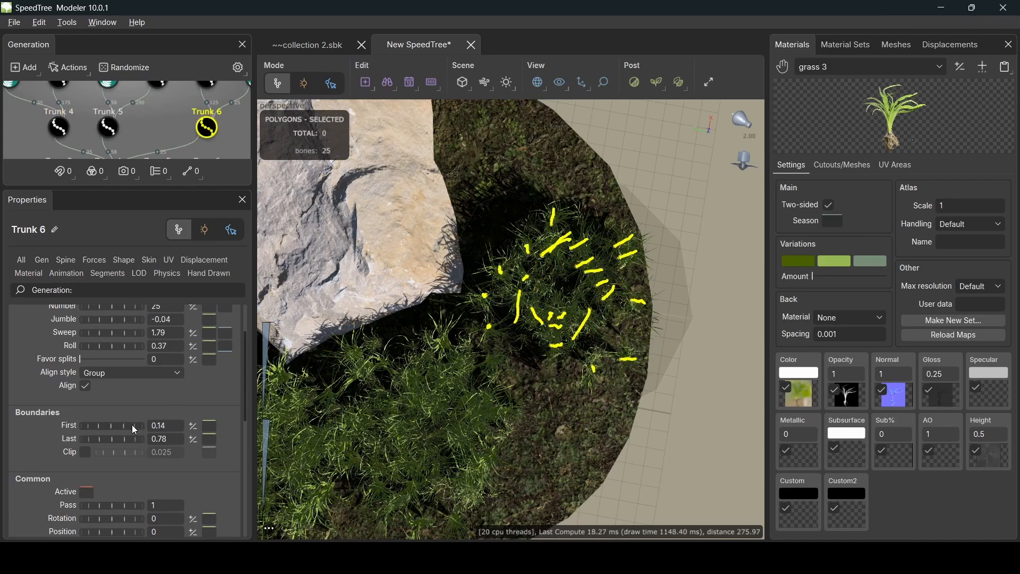
left_click_drag(131, 425, 108, 431)
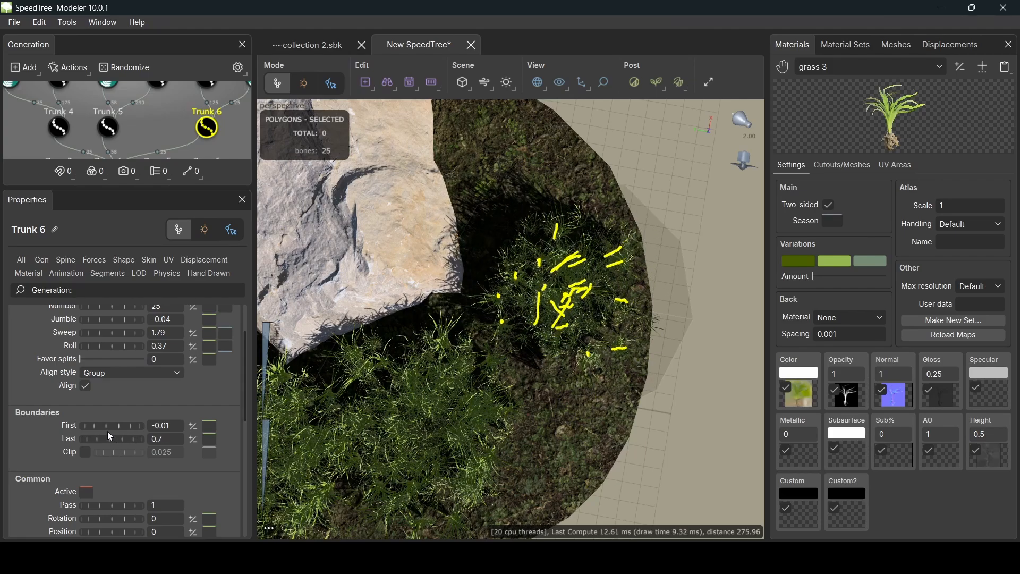
- Orbit around the scene and rotate the scene light
left_click_drag(622, 353, 524, 322)
mouse_move(741, 115)
left_mouse_down()
mouse_move(738, 125)
mouse_move(769, 116)
mouse_move(748, 66)
mouse_move(689, 70)
mouse_move(718, 82)
left_mouse_up()
double_click(738, 122)
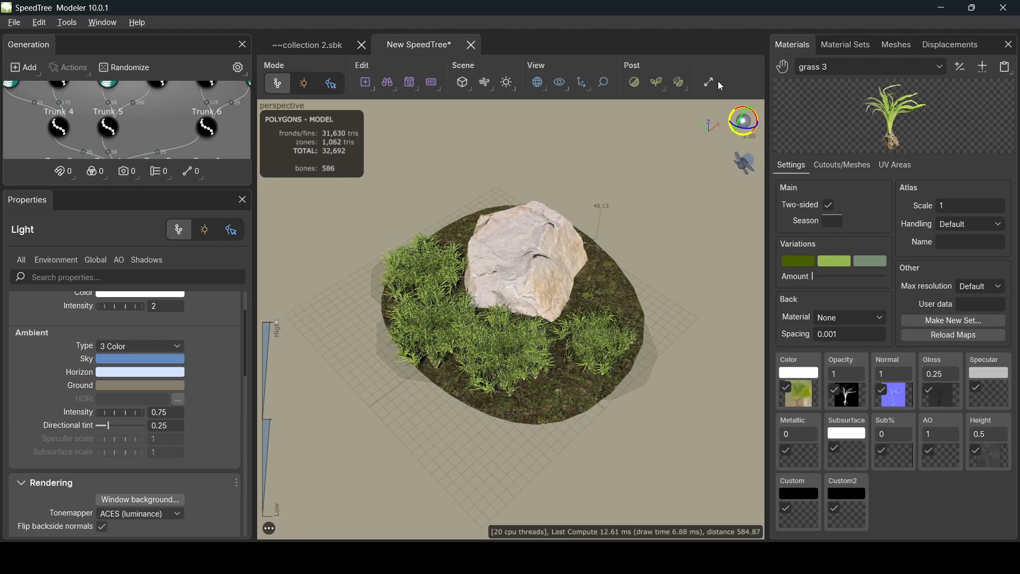
- In node mode, drag the Zone 4 grass patch up-left toward the rock
middle_click_drag(672, 357, 595, 304)
scroll(578, 307, "down", 3)
scroll(563, 308, "up", 5)
middle_click_drag(498, 273, 526, 314)
mouse_move(526, 292)
left_mouse_down()
mouse_move(529, 320)
mouse_move(513, 291)
left_mouse_up()
scroll(170, 132, "up", 2)
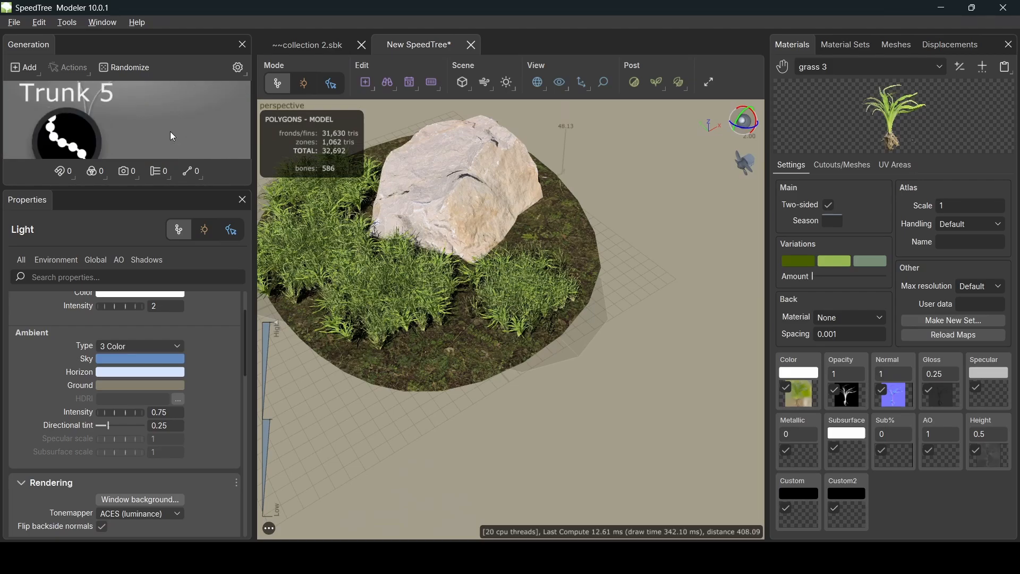
scroll(169, 132, "down", 5)
left_click(120, 142)
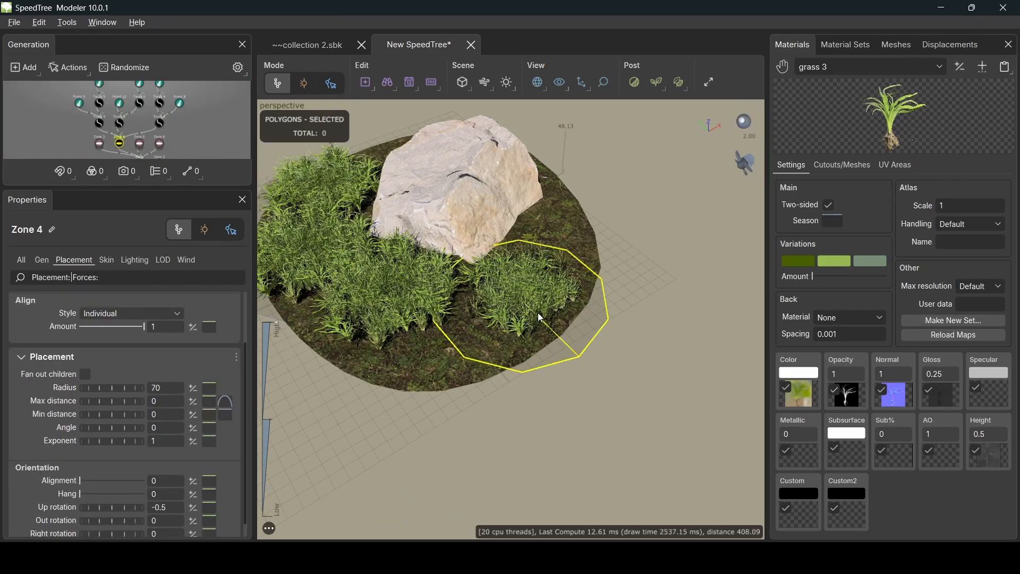
left_click_drag(537, 315, 550, 337)
key("space")
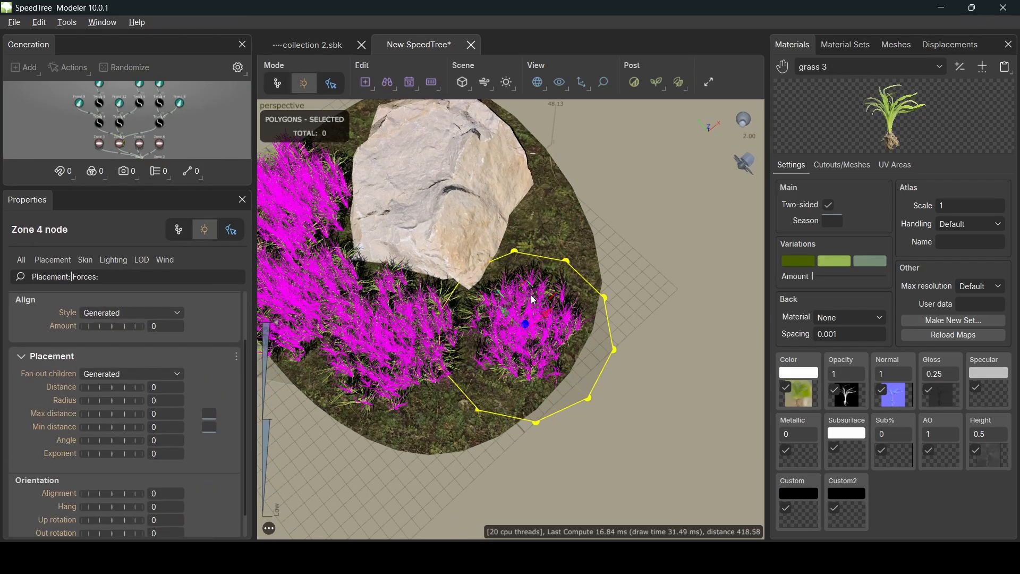
left_click_drag(534, 300, 499, 272)
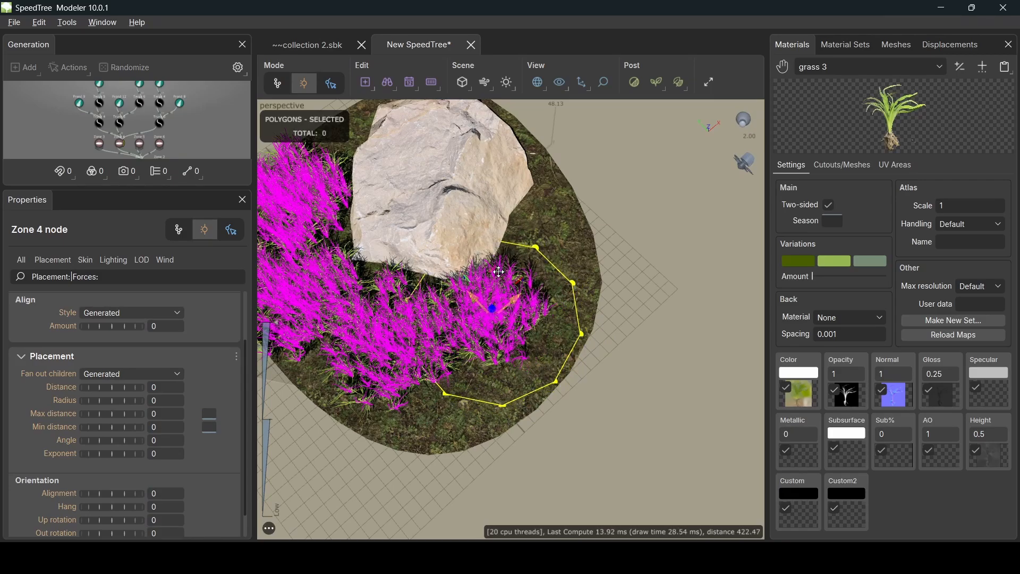
- Deselect, orbit to view the rock from above, and reselect Zone 4
left_click(637, 425)
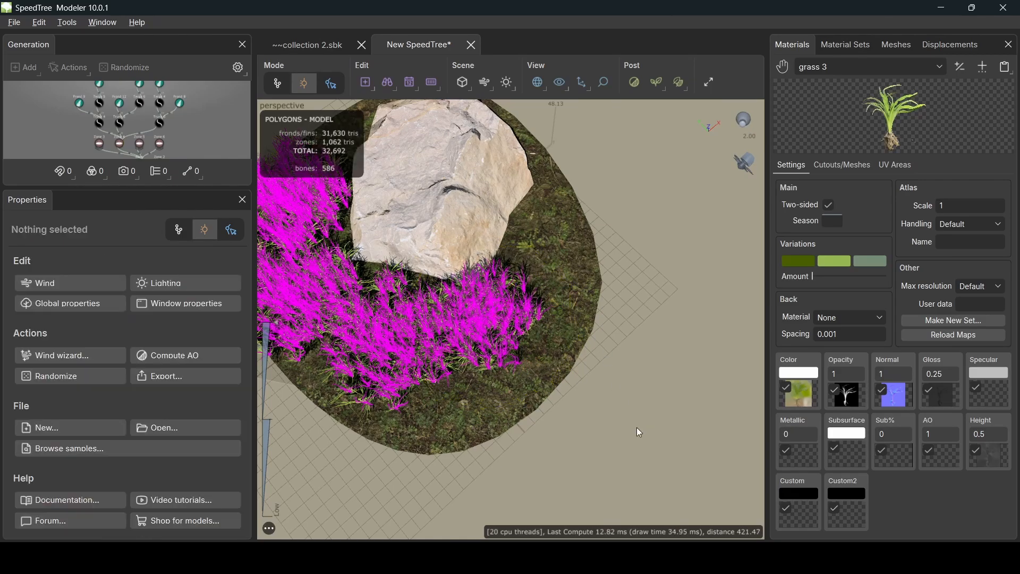
scroll(461, 352, "down", 1)
middle_click_drag(387, 361, 579, 364)
left_click(509, 305)
left_click_drag(454, 377, 494, 396)
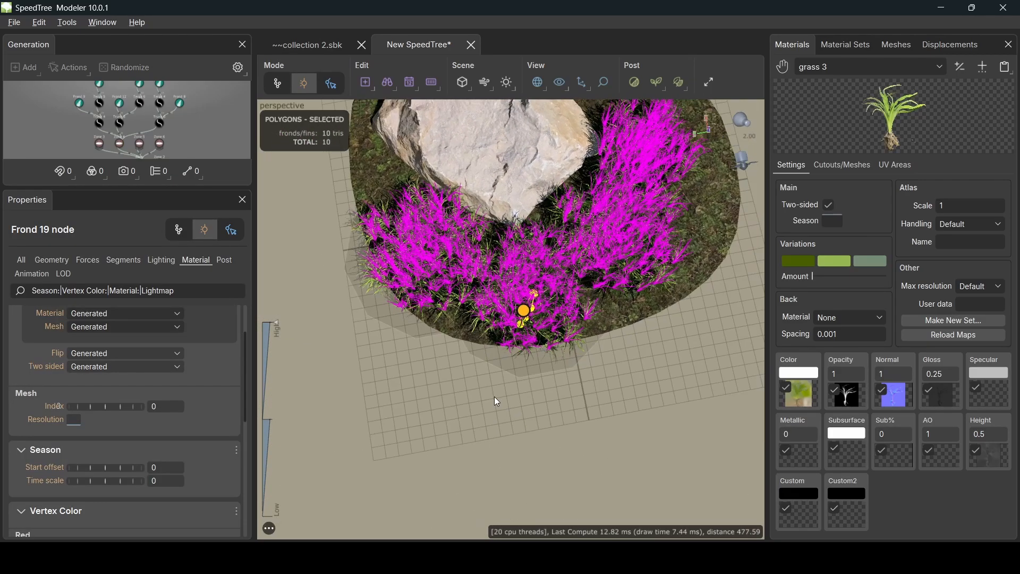
left_click(121, 144)
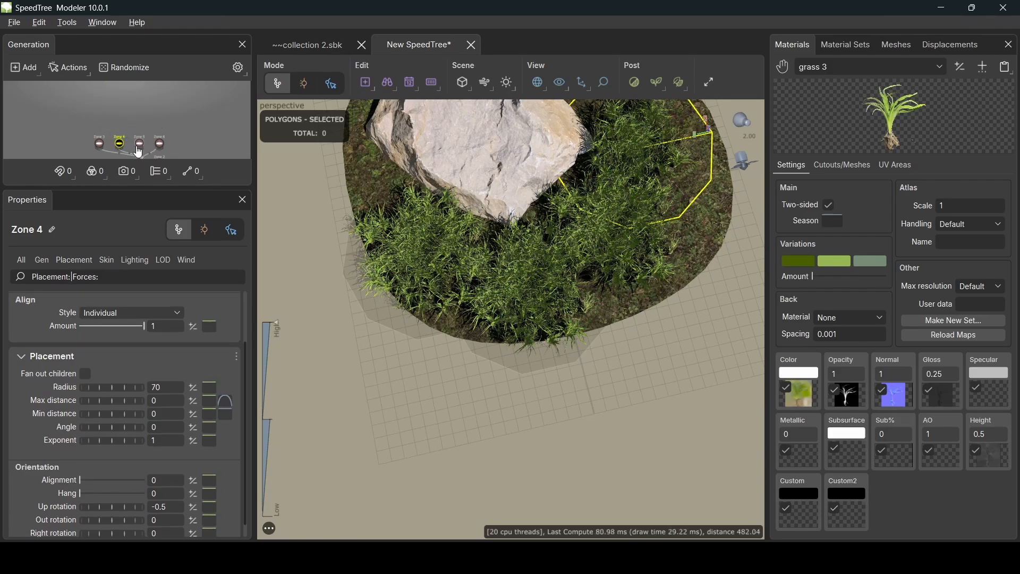
- Cut Trunk 10's Absolute Number of grass blades from 52 to 11
left_click(140, 145)
left_click(161, 145)
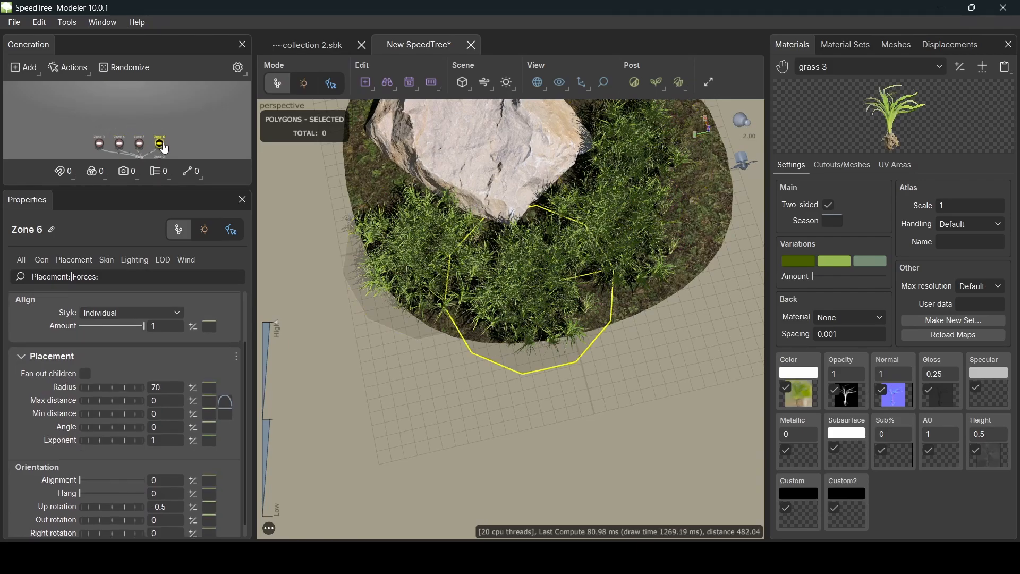
scroll(503, 339, "up", 3)
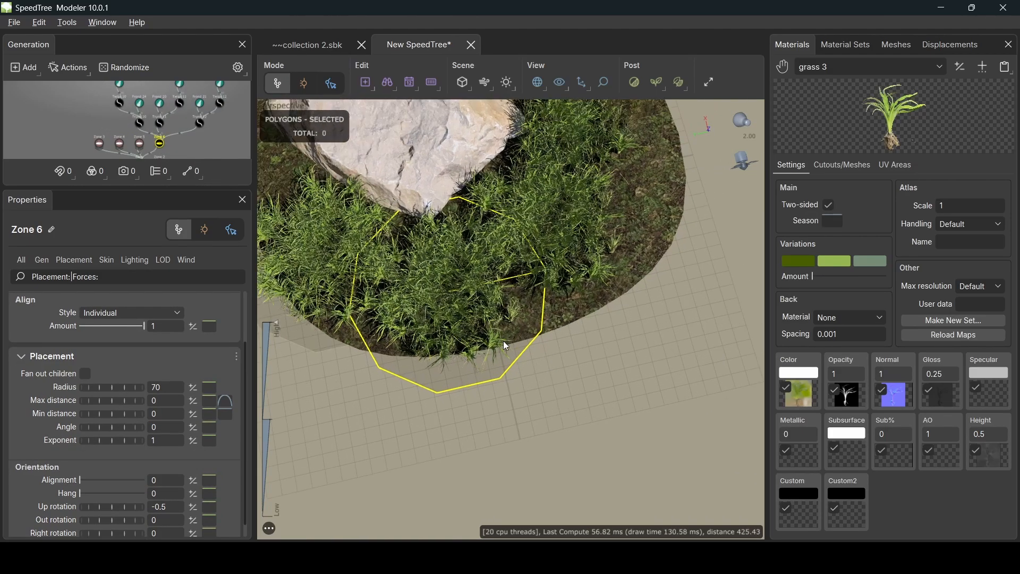
scroll(482, 329, "up", 2)
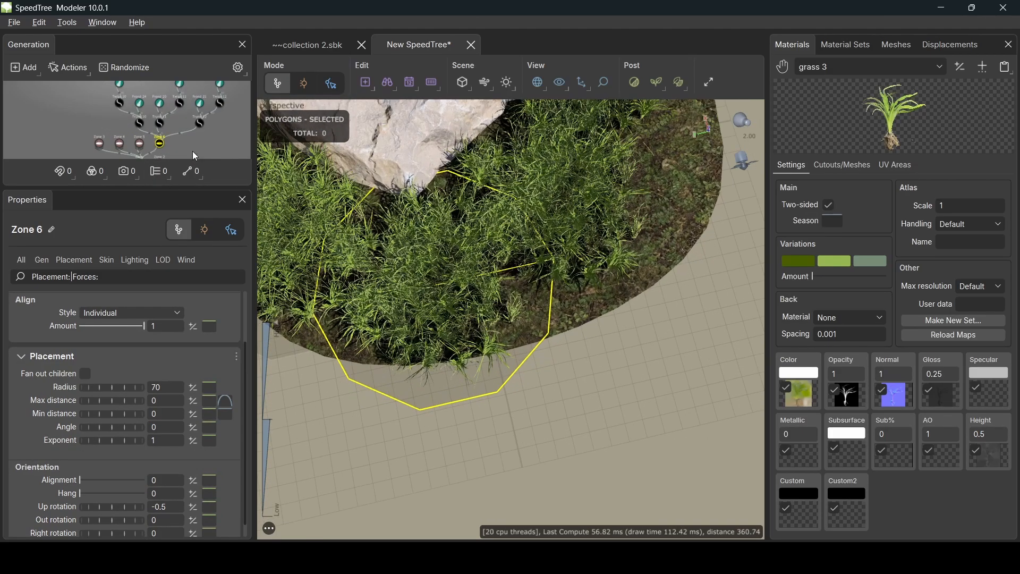
left_click(142, 125)
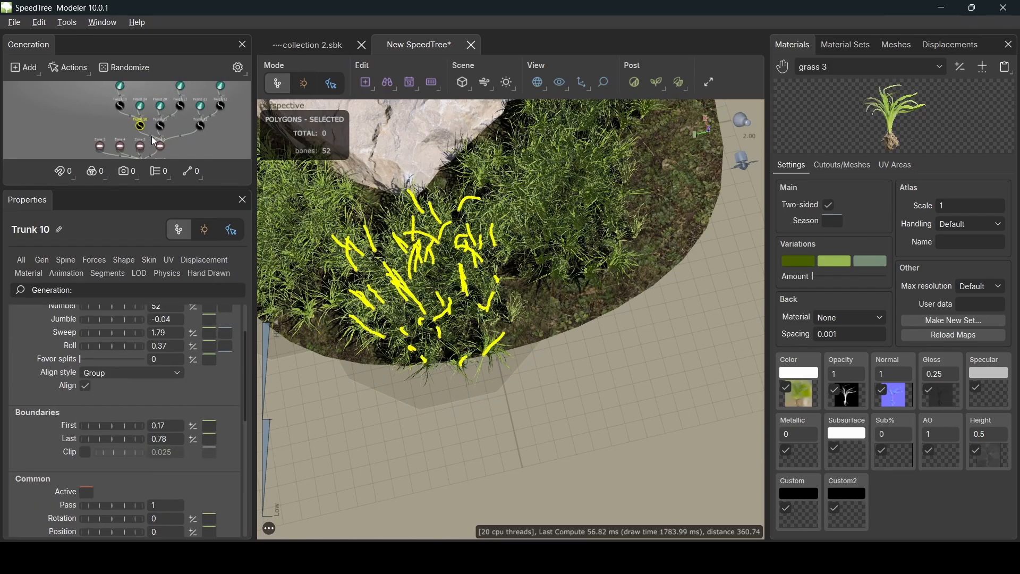
scroll(187, 338, "up", 2)
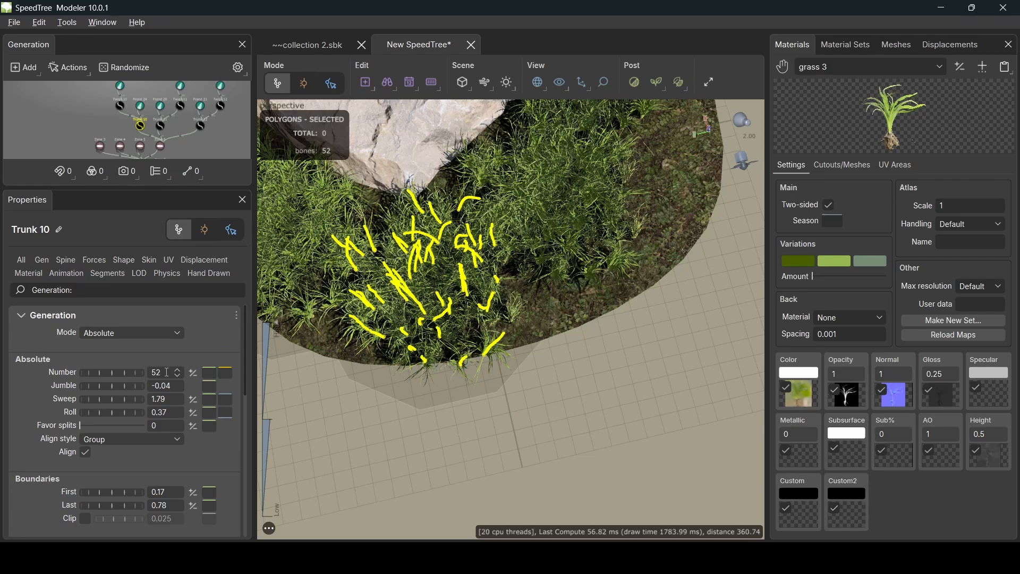
double_click(165, 372)
type("11")
key("Return")
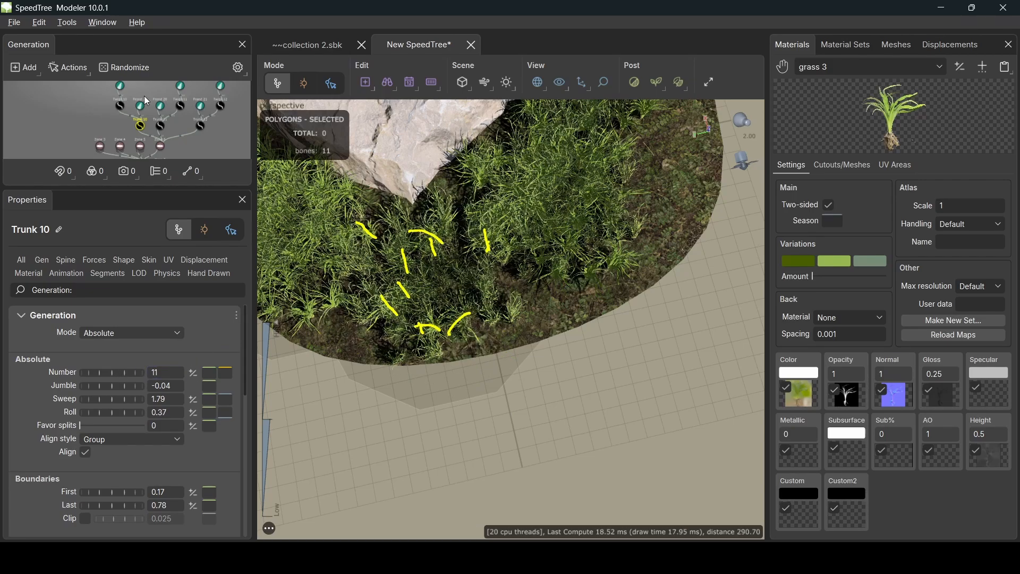
- Set Trunk 11's blade count to 15 and Trunk 12's to 10
left_click(162, 126)
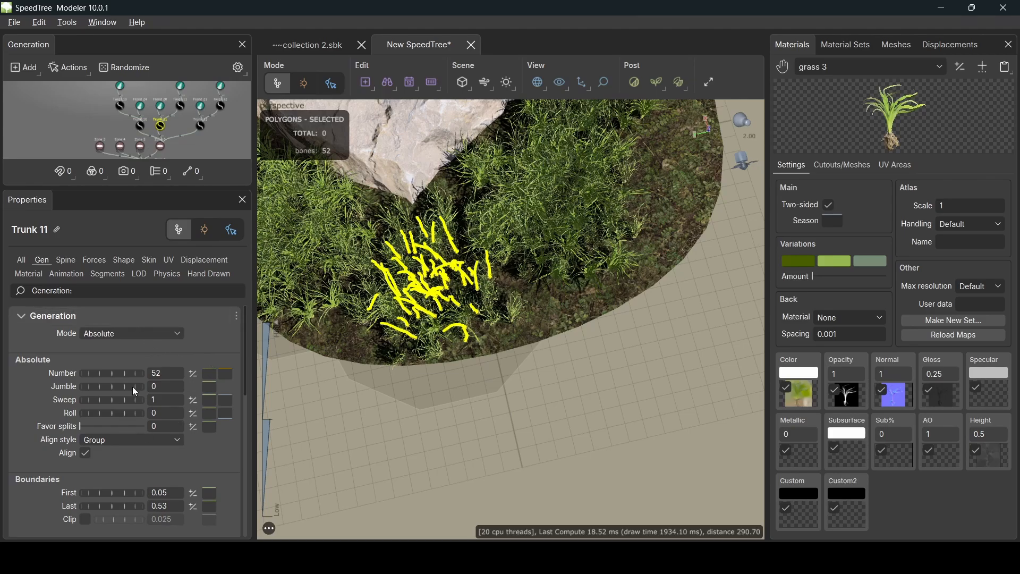
left_click(160, 374)
type("15")
key("Return")
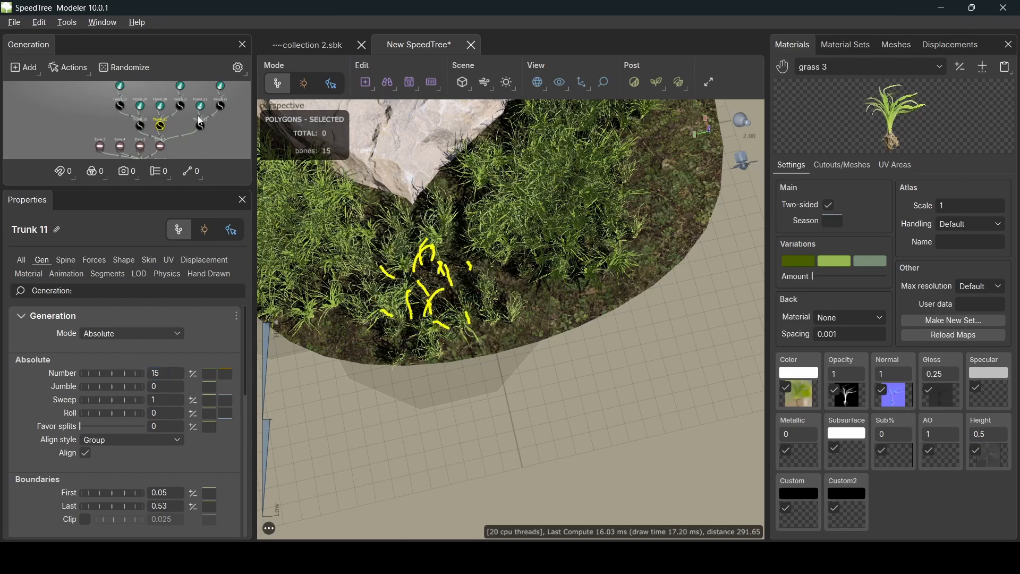
left_click(203, 128)
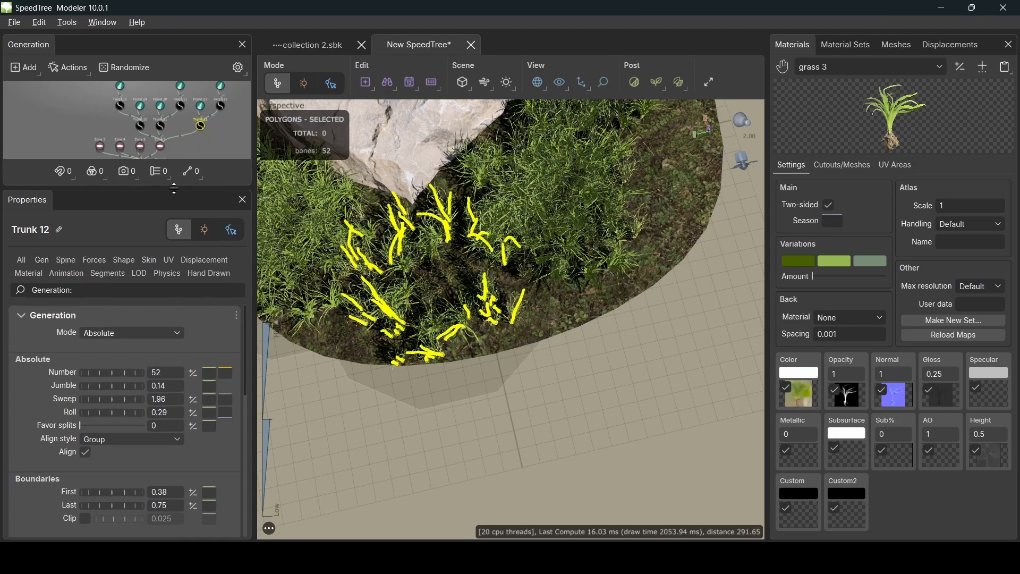
double_click(166, 373)
type("10")
key("Return")
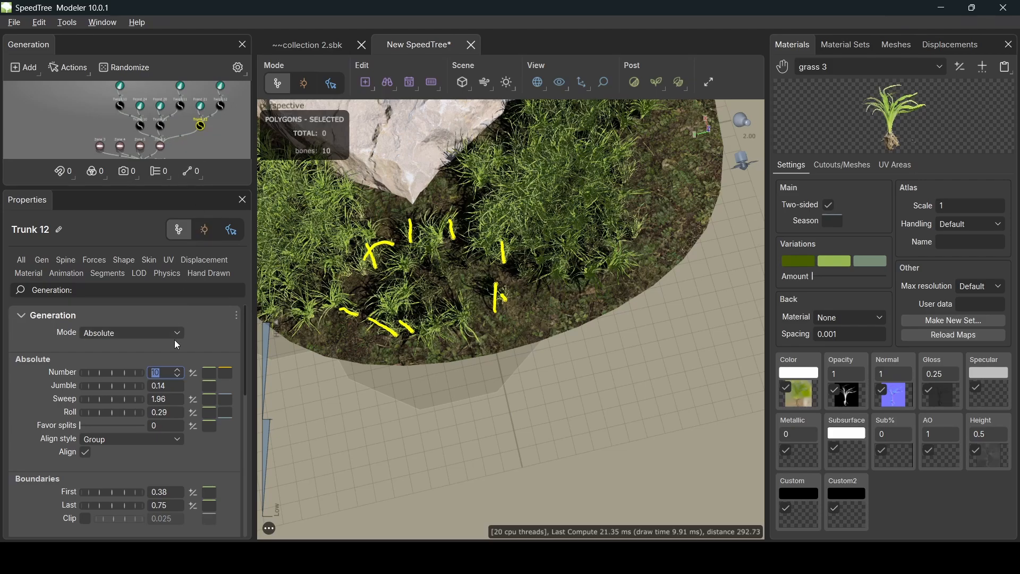
- Drop Trunk 12's First boundary from 0.38 to 0.01 and lower Trunk 11's First boundary
scroll(141, 446, "down", 3)
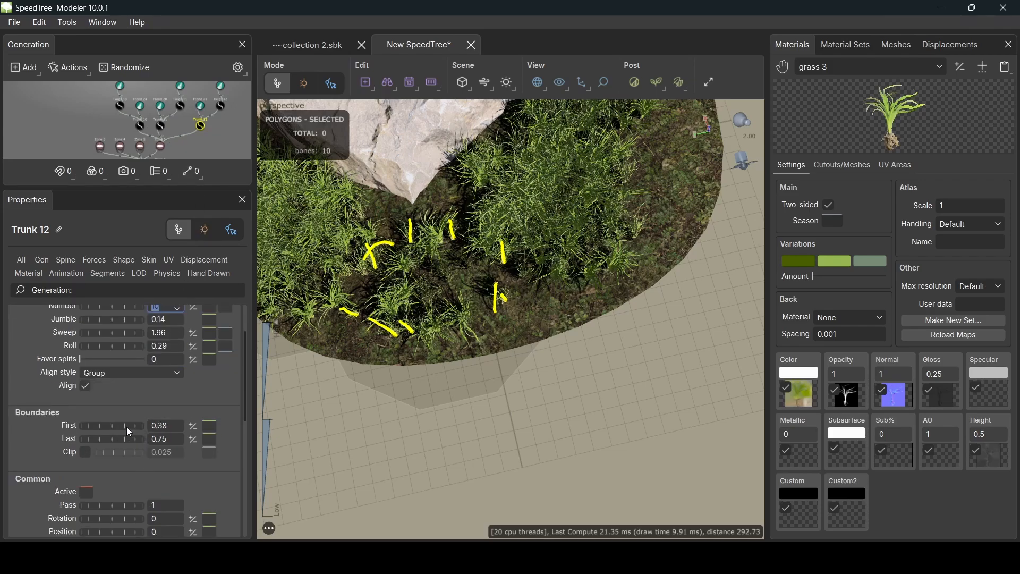
left_click_drag(126, 426, 72, 441)
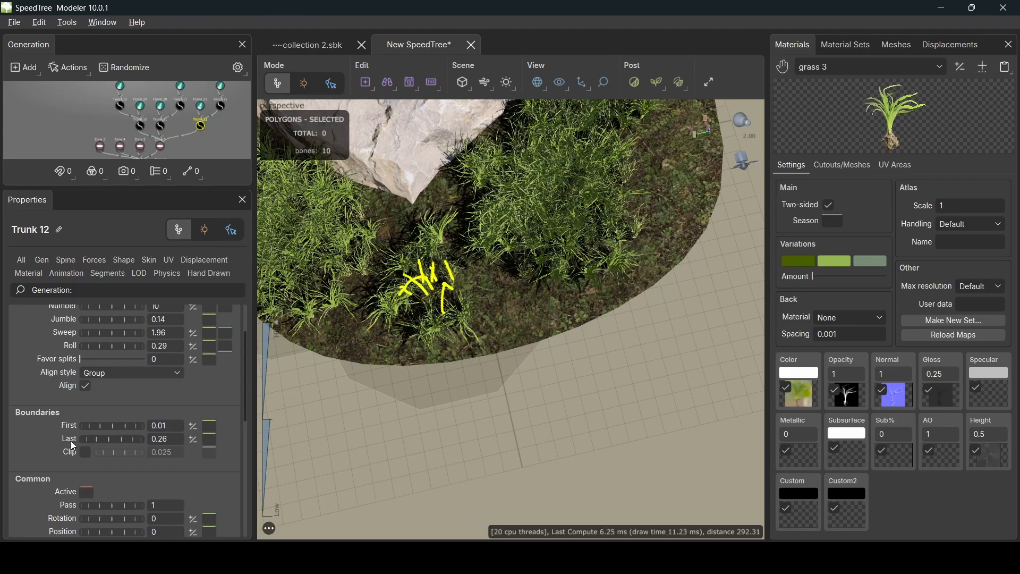
left_click(160, 126)
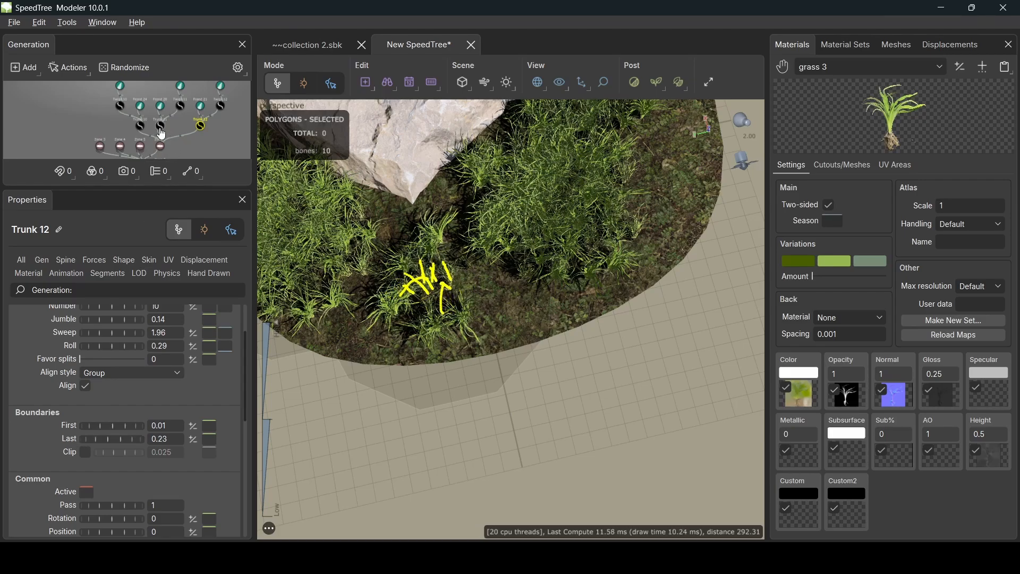
mouse_move(123, 429)
left_mouse_down()
mouse_move(103, 441)
mouse_move(131, 426)
left_mouse_up()
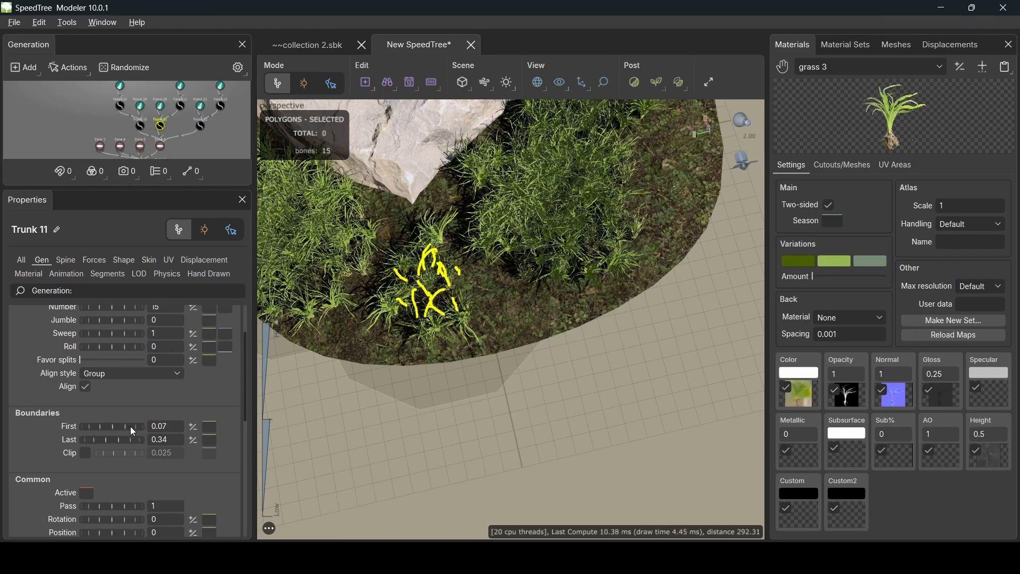
- Set Trunk 10's boundaries to 0.14–0.39 and its Jumble from -0.04 to -0.01
left_click(141, 126)
mouse_move(135, 424)
left_mouse_down()
mouse_move(110, 420)
mouse_move(120, 441)
mouse_move(94, 442)
mouse_move(120, 425)
mouse_move(138, 437)
mouse_move(127, 438)
left_mouse_up()
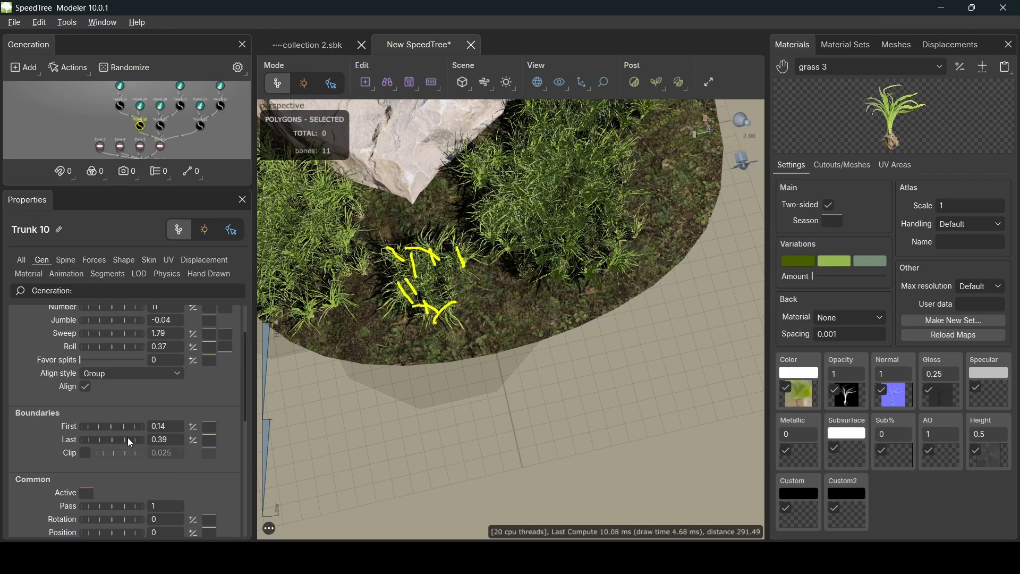
mouse_move(122, 322)
left_mouse_down()
mouse_move(138, 323)
mouse_move(124, 322)
left_mouse_up()
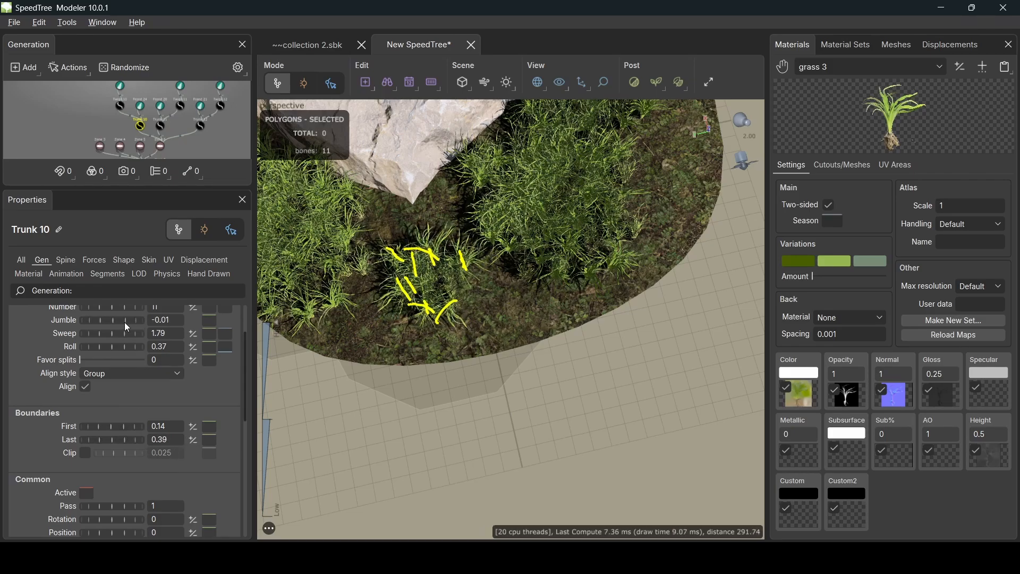
left_click(160, 145)
- Drag the Zone 6 node up under the rock's edge and slightly right
scroll(462, 340, "up", 2)
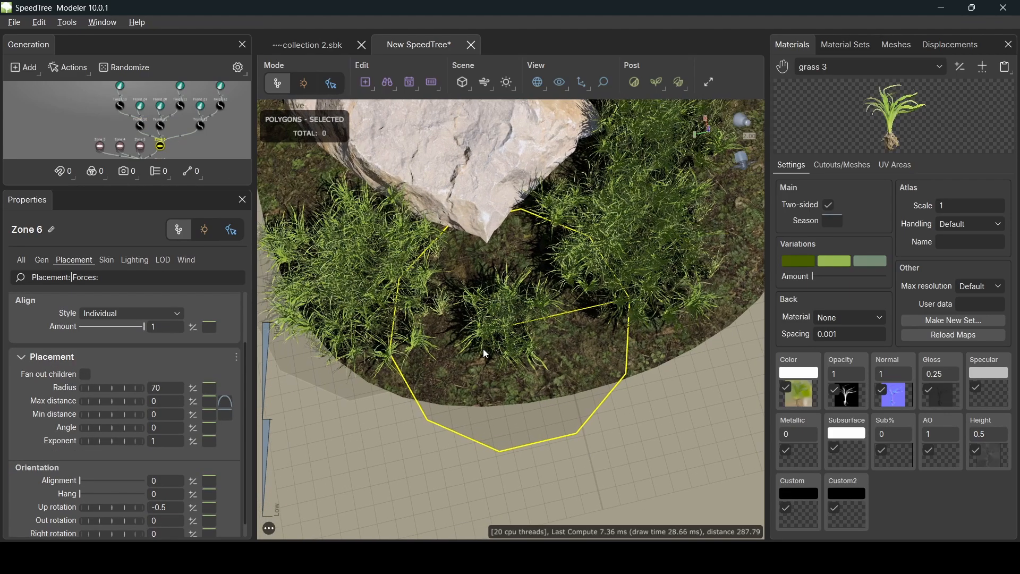
double_click(534, 346)
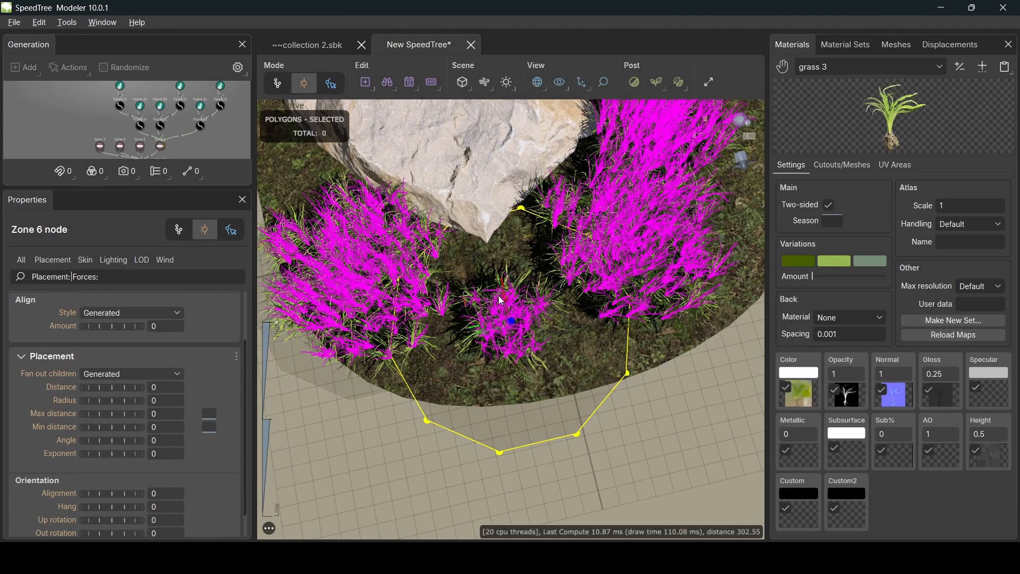
left_click_drag(472, 309, 449, 252)
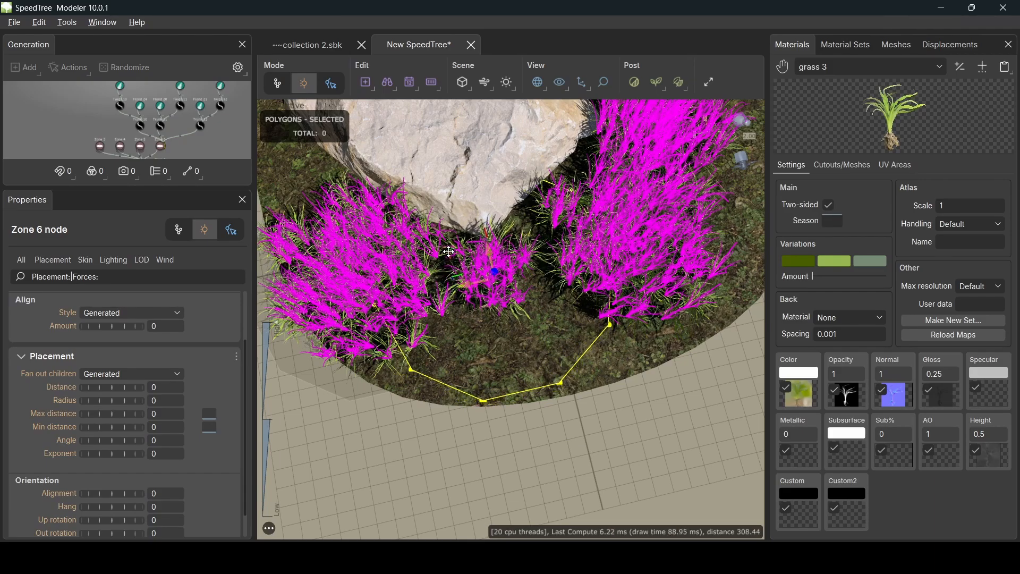
middle_click_drag(422, 329, 567, 352)
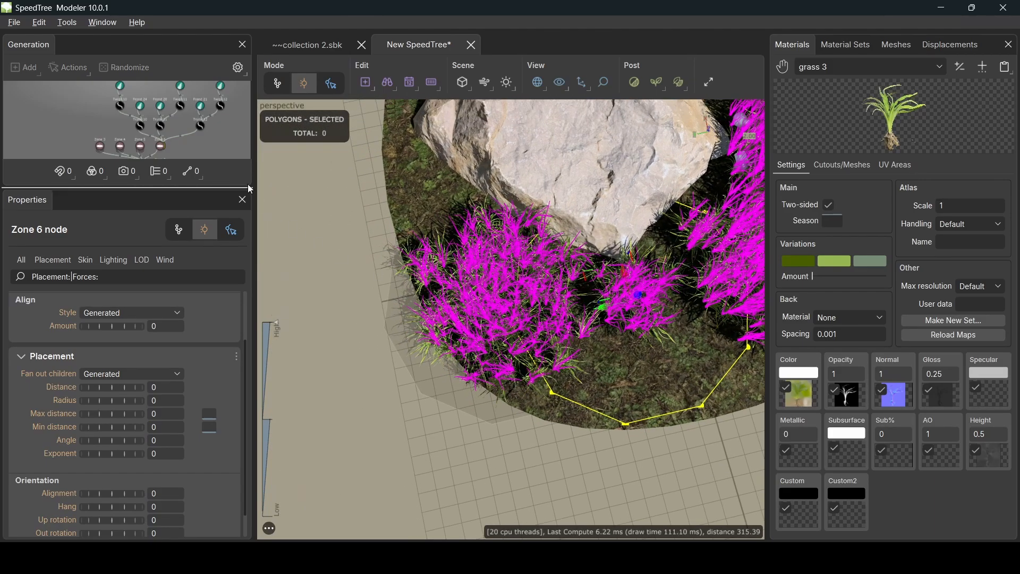
left_click(161, 149)
left_click(140, 146)
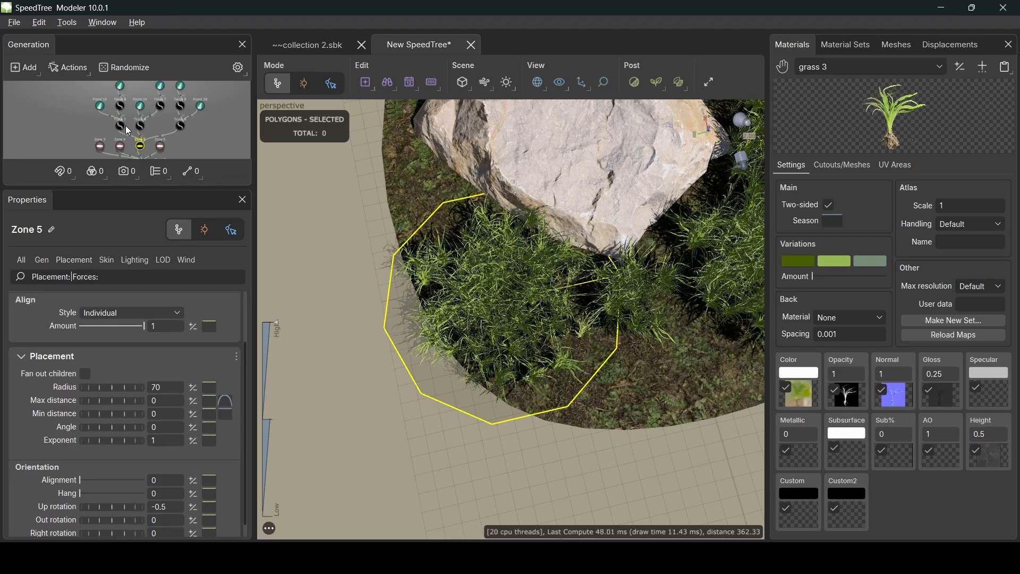
- Reduce the grass counts of Trunks 7–9, giving Trunk 8 15 and Trunk 9 10
left_click(119, 125)
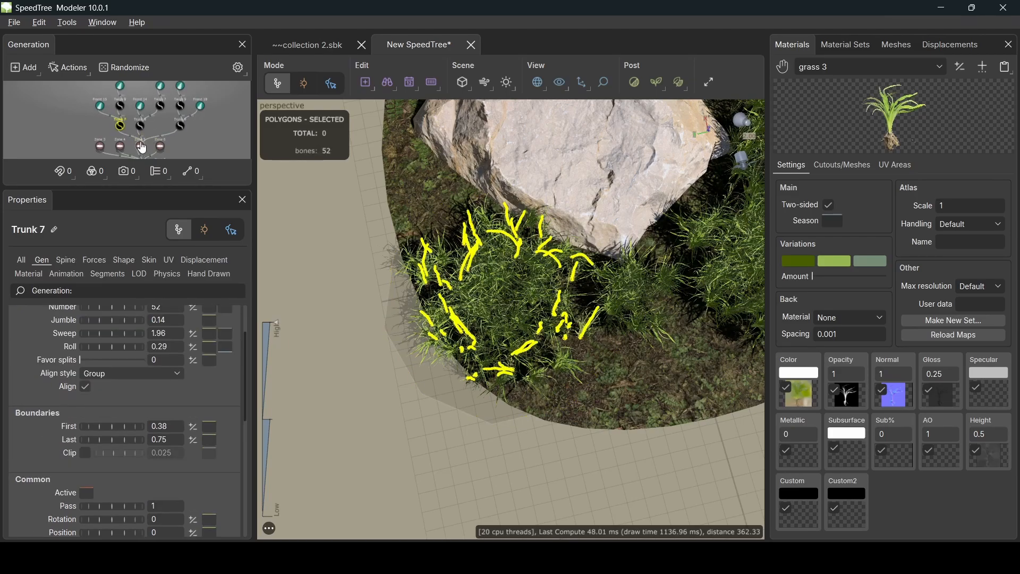
scroll(149, 361, "up", 2)
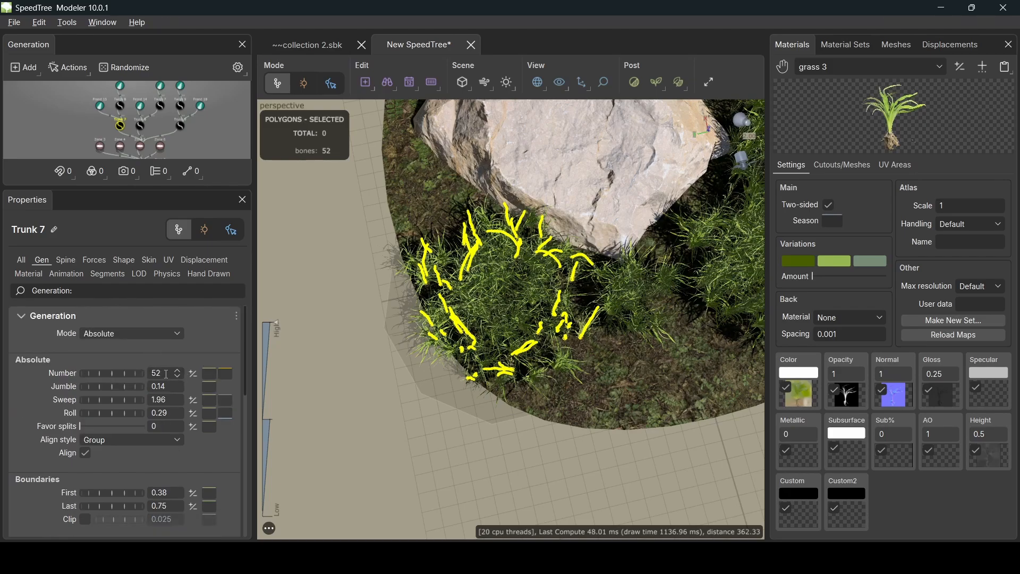
double_click(155, 372)
type("11")
left_click(140, 126)
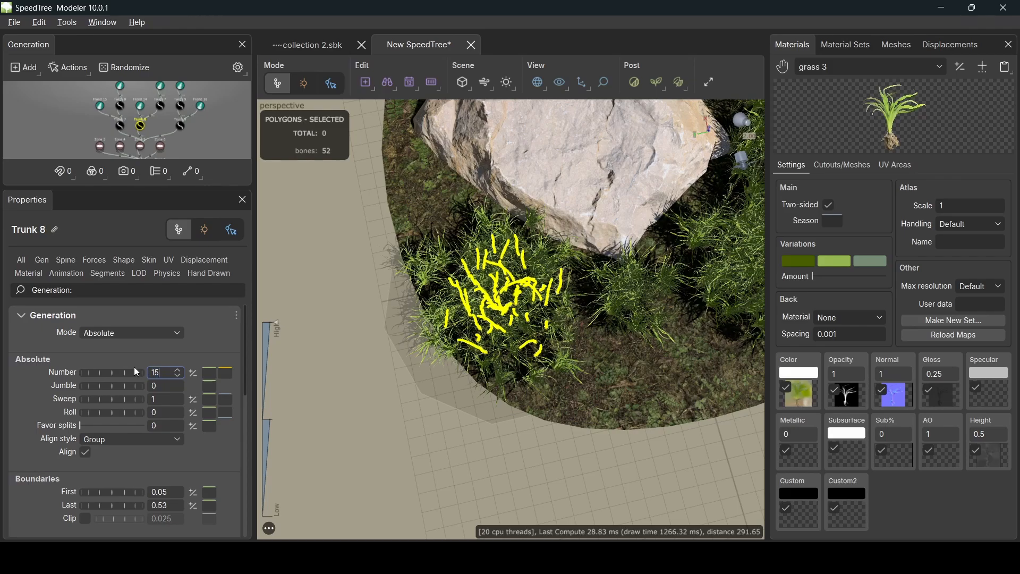
key("Return")
left_click(181, 127)
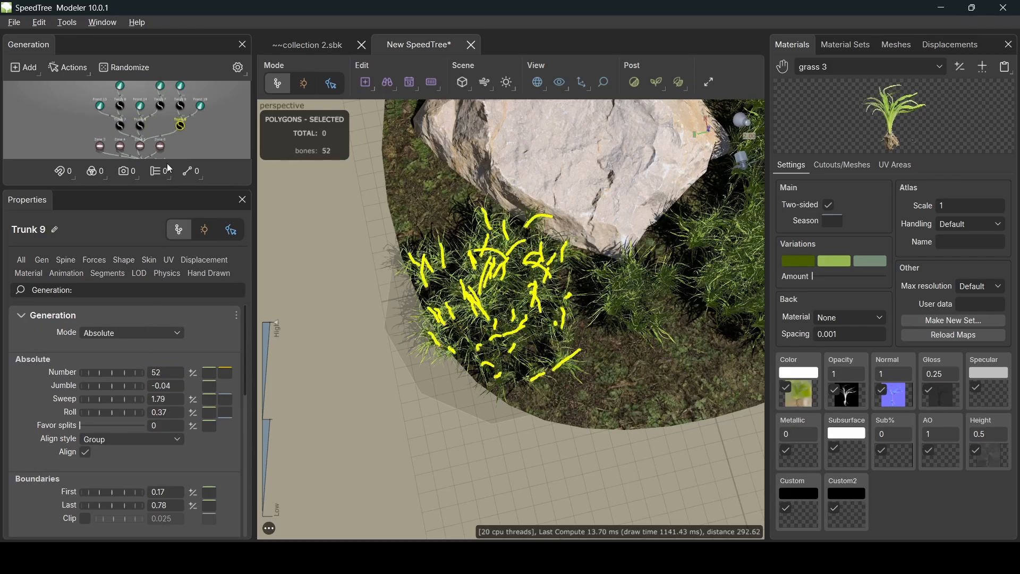
type("10")
key("Return")
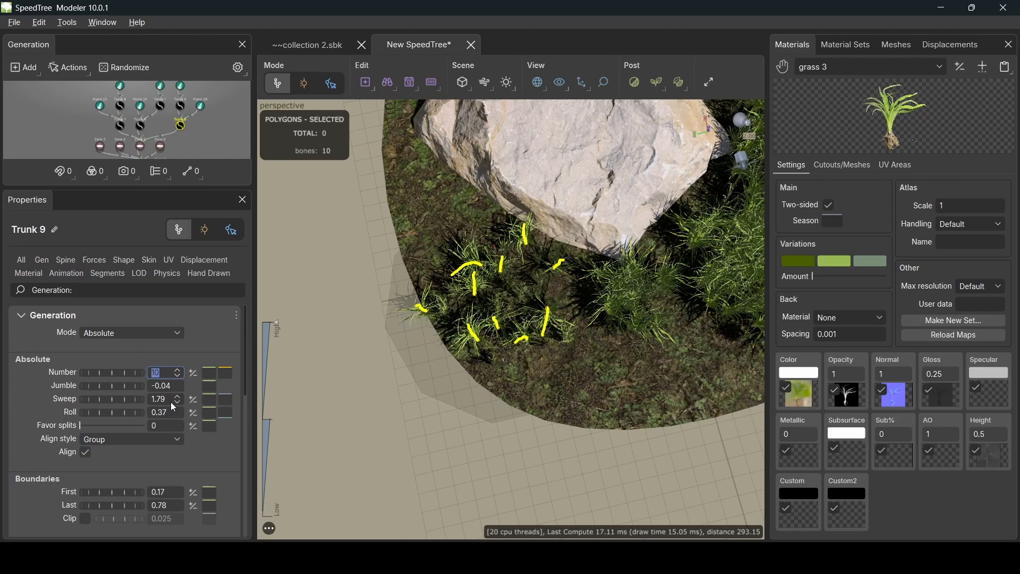
- Narrow Trunk 7's boundaries and lower Trunk 8's Last boundary to 0.33
left_click(120, 125)
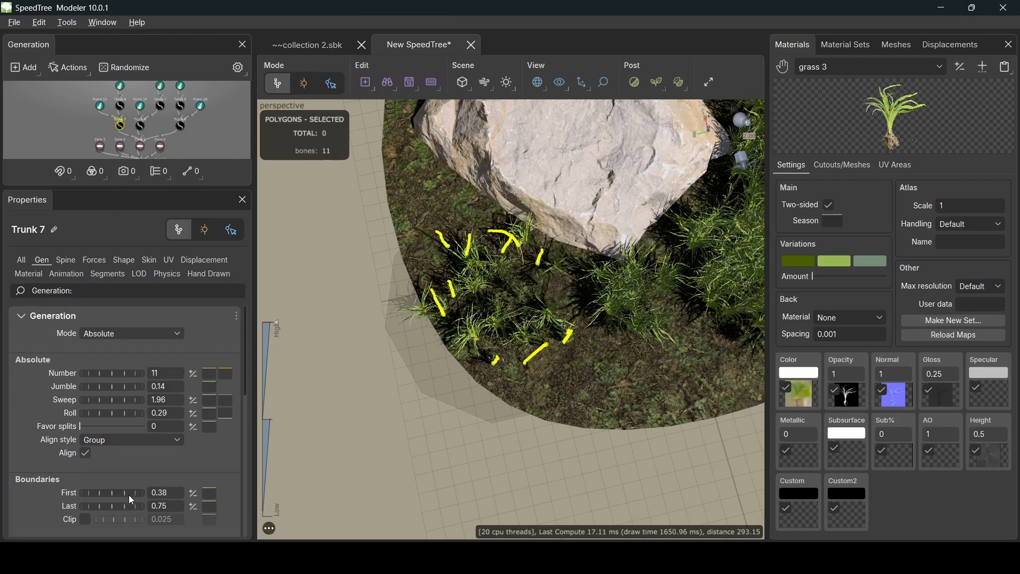
left_click_drag(128, 495, 94, 499)
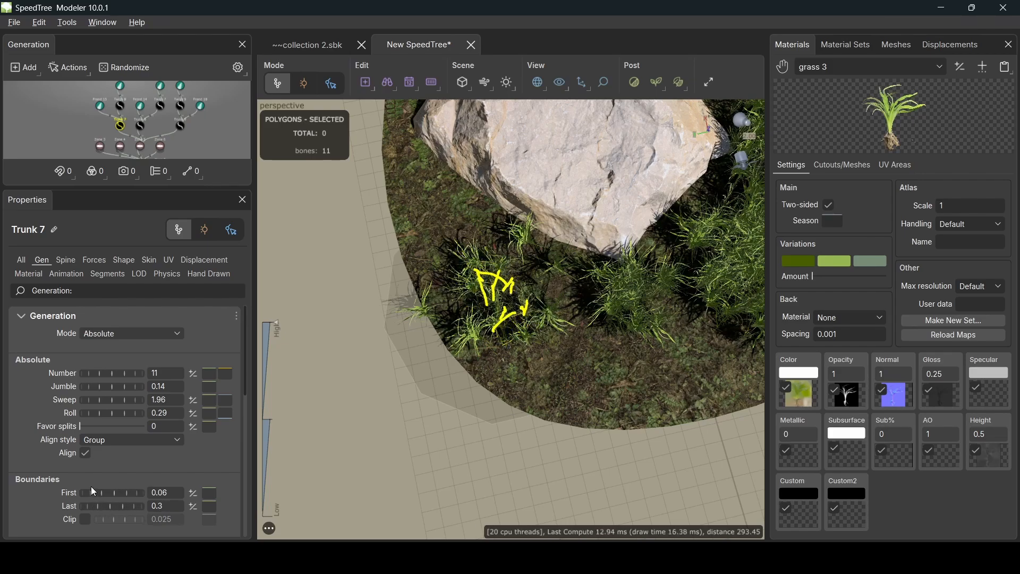
left_click(140, 126)
left_click_drag(125, 504, 113, 504)
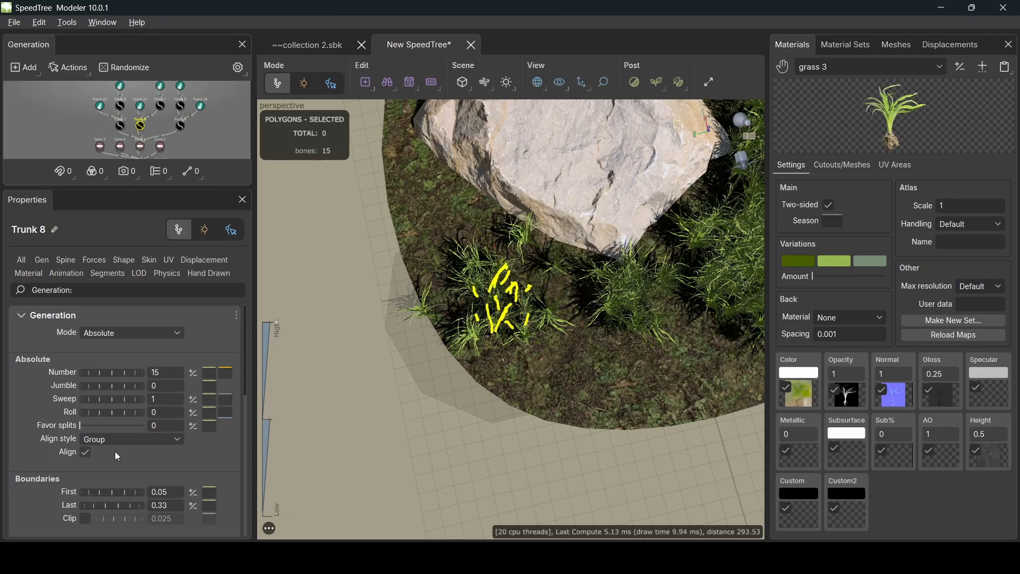
- Give Trunk 9 boundaries 0.01–0.51, Roll 0.82 and Sweep 2.86
left_click(180, 125)
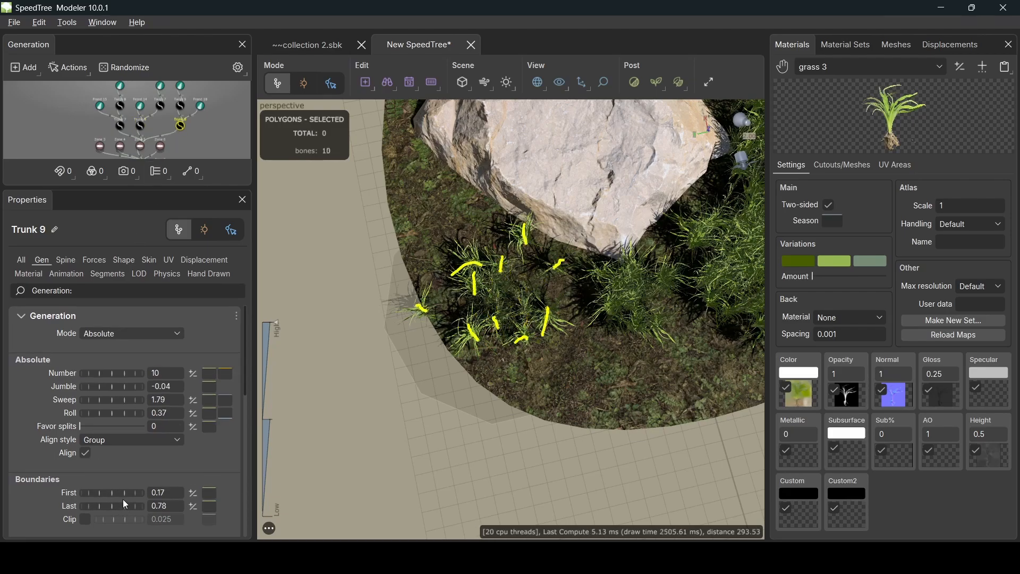
mouse_move(123, 495)
left_mouse_down()
mouse_move(98, 494)
mouse_move(121, 494)
mouse_move(108, 505)
left_mouse_up()
left_click_drag(122, 412, 147, 400)
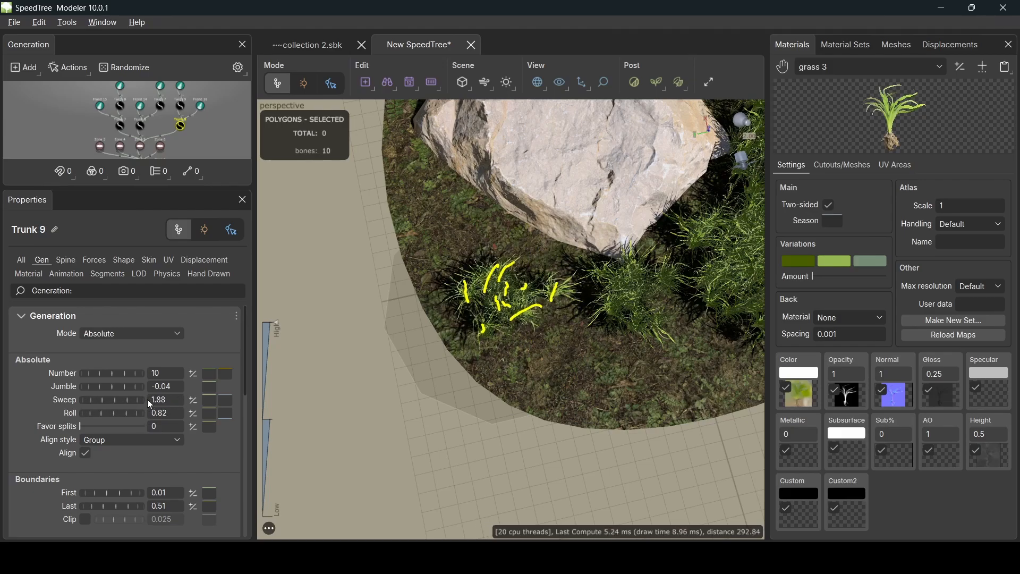
left_click_drag(209, 381, 216, 379)
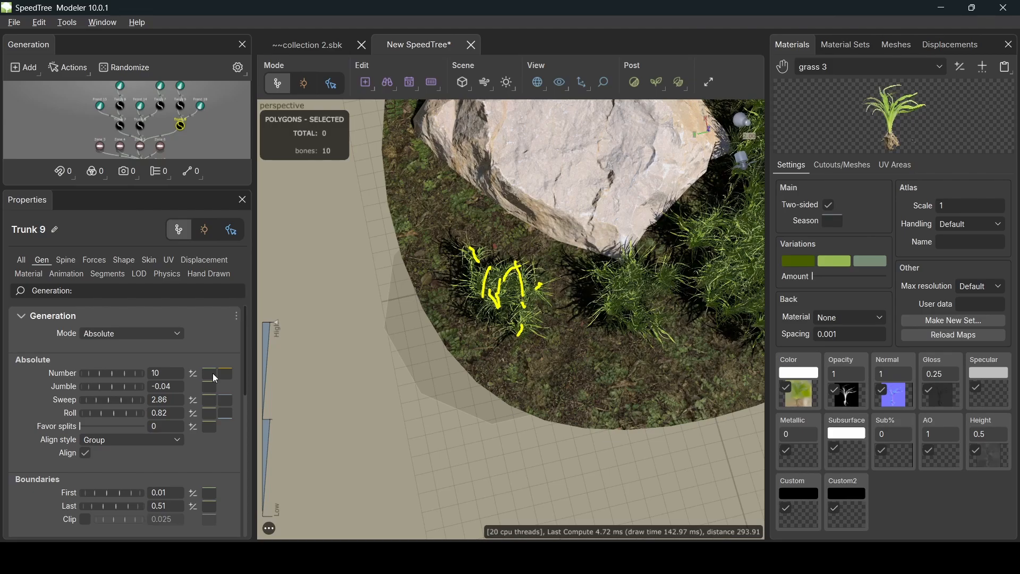
left_click(140, 145)
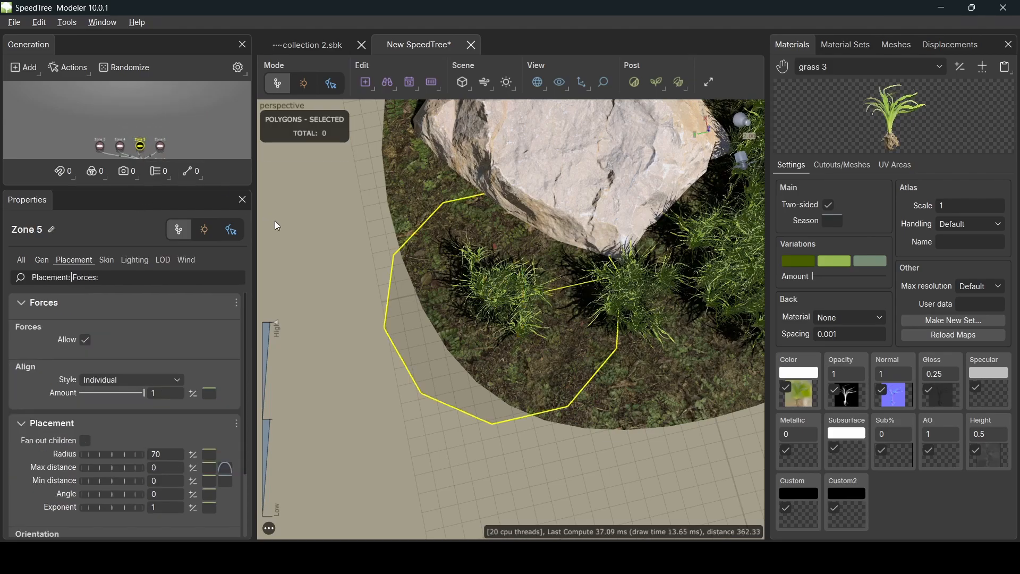
- Move the Zone 5 grass patch up toward the base of the rock
left_click(515, 305)
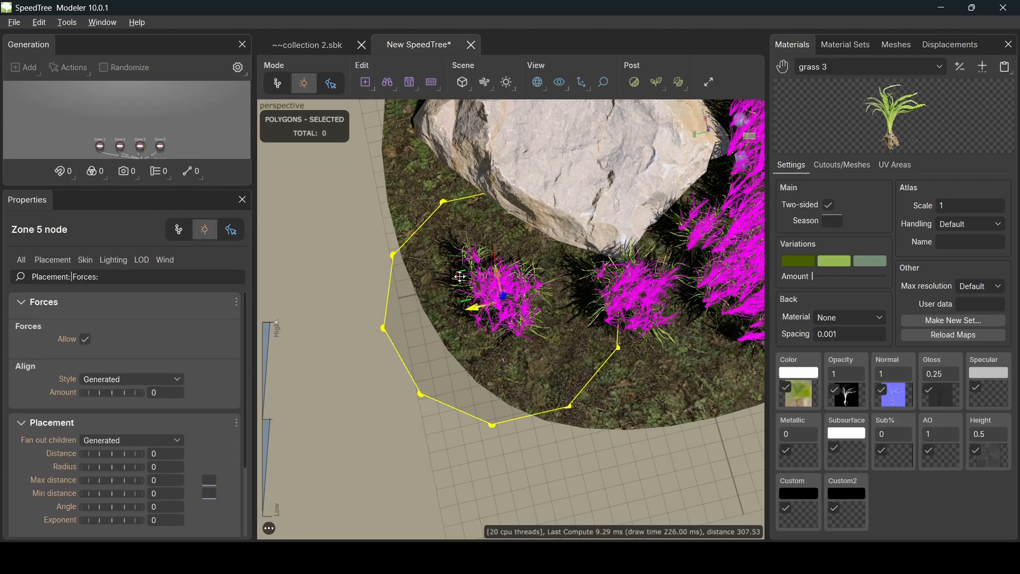
left_click_drag(455, 275, 512, 242)
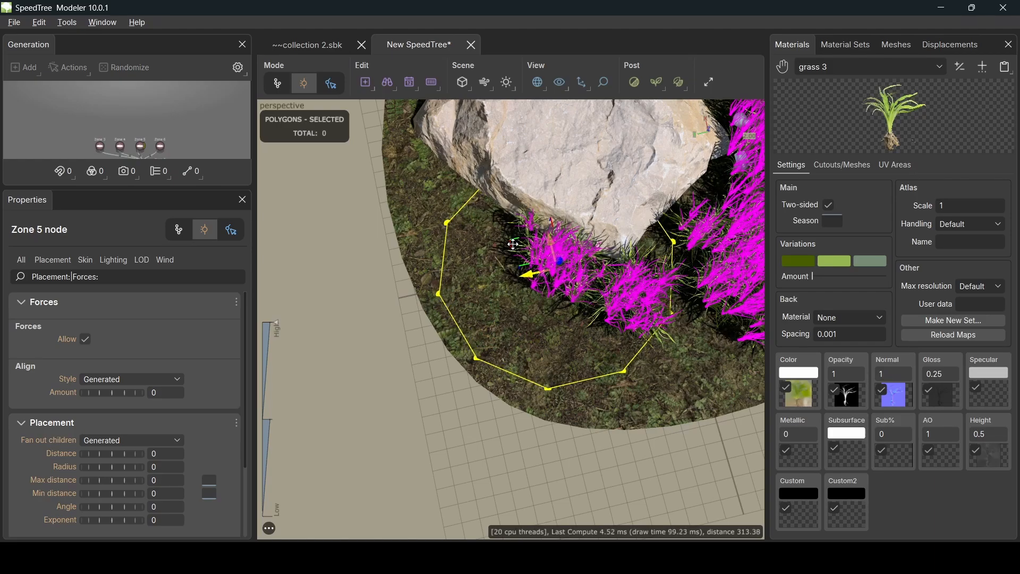
left_click(525, 423)
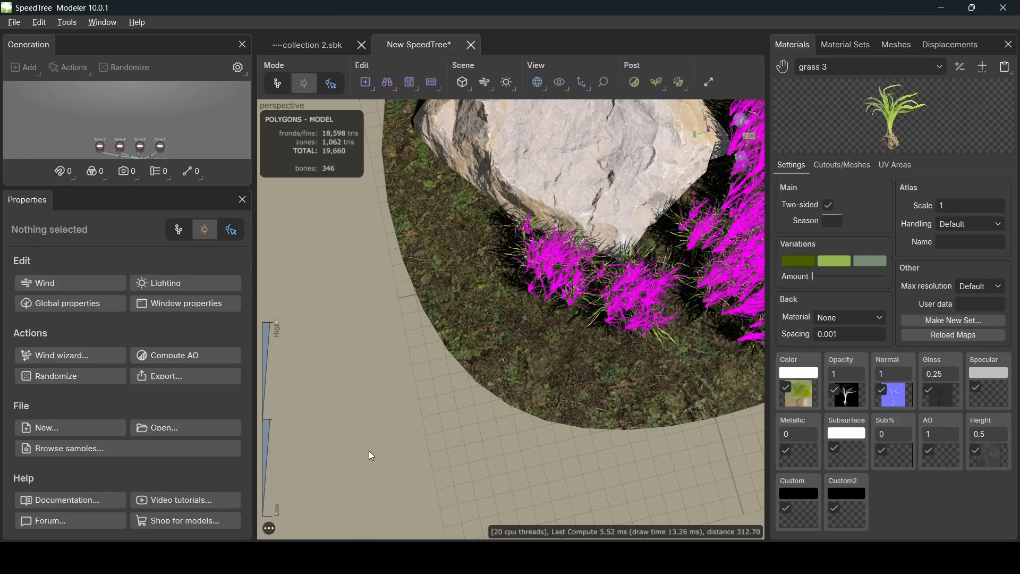
middle_click_drag(611, 432, 508, 424)
scroll(508, 424, "up", 2)
scroll(508, 424, "down", 5)
left_click_drag(638, 416, 611, 381)
scroll(611, 382, "down", 2)
left_click(612, 382)
left_click(705, 383)
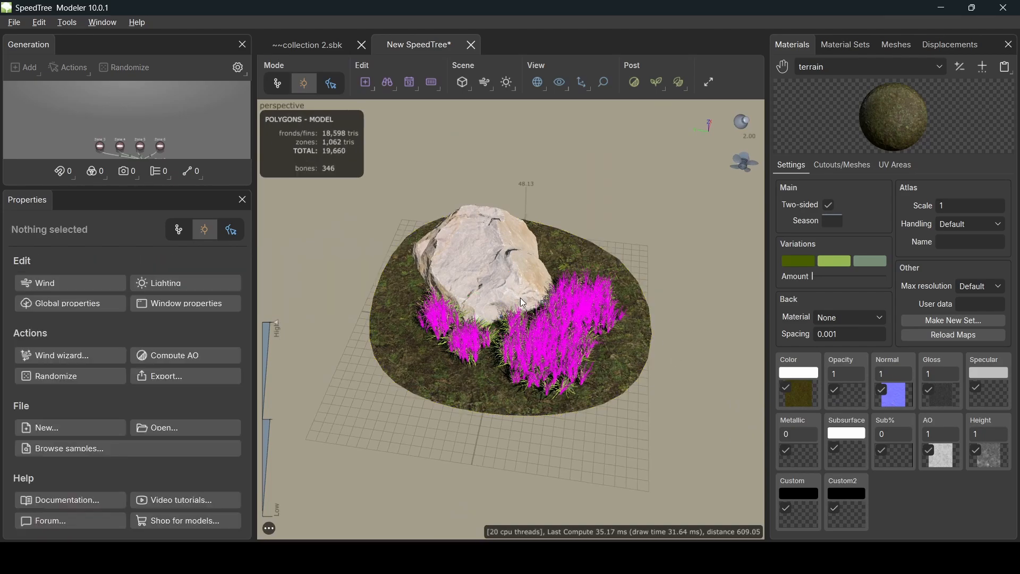
scroll(127, 148, "up", 2)
scroll(125, 144, "down", 2)
- Check the collection 2 file for reference, then return to the New SpeedTree scene
left_click(141, 134)
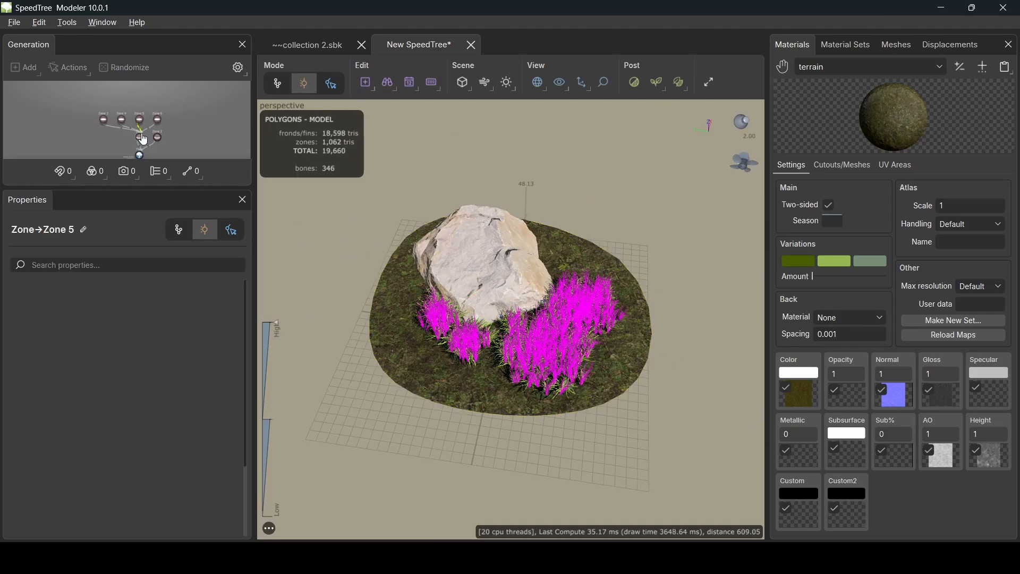
left_click(140, 136)
scroll(588, 299, "down", 1)
scroll(587, 308, "up", 3)
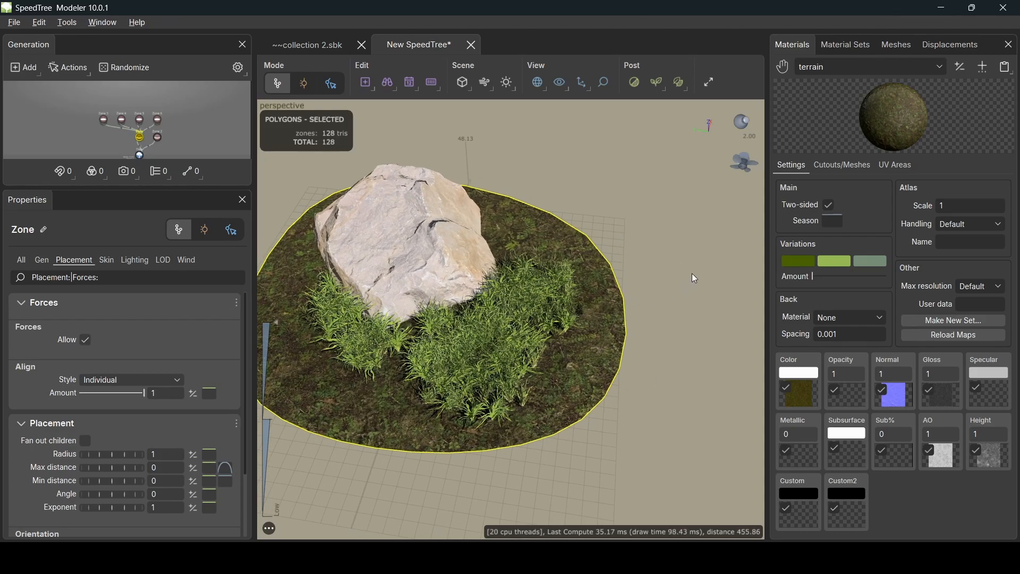
left_click(692, 273)
left_click(332, 47)
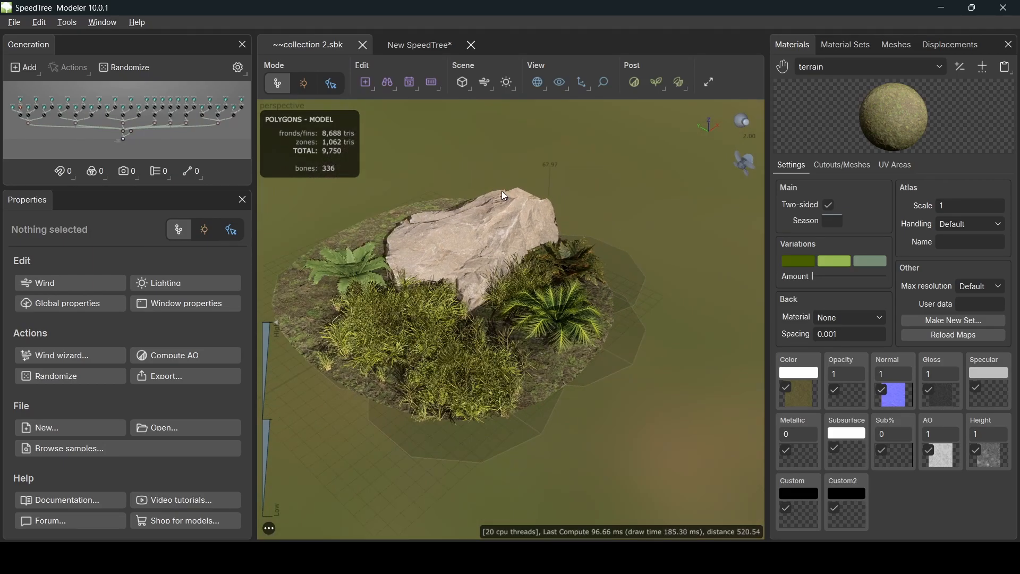
left_click(449, 45)
- Add Zone 7 under the ground Zone with a placement radius of 75
right_click(142, 122)
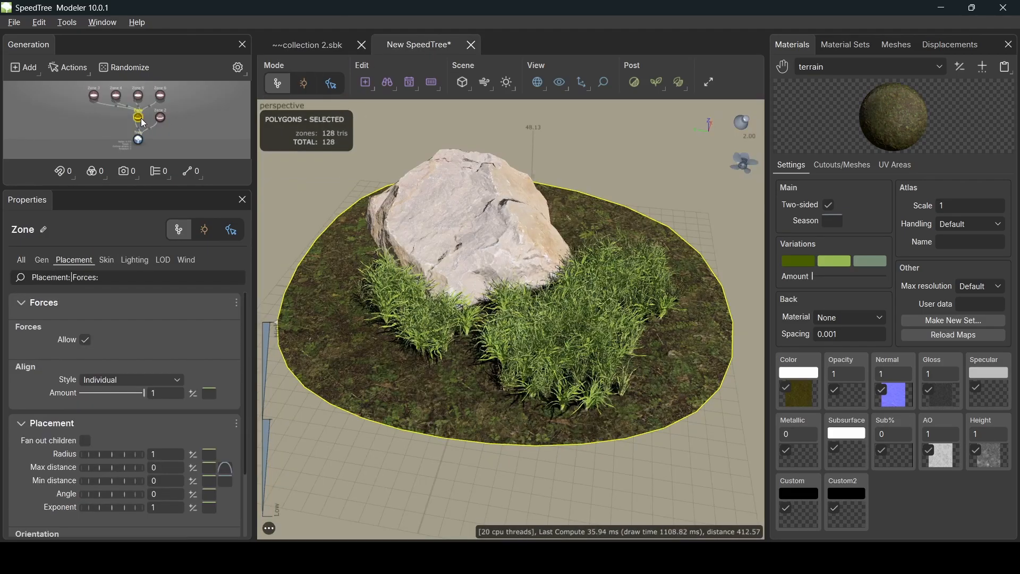
mouse_move(297, 13)
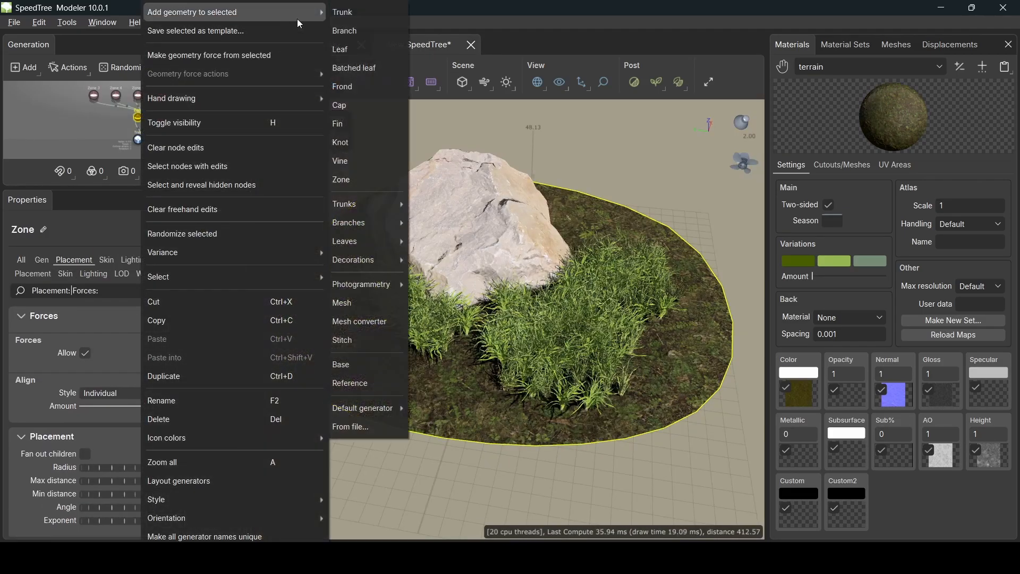
left_click(362, 179)
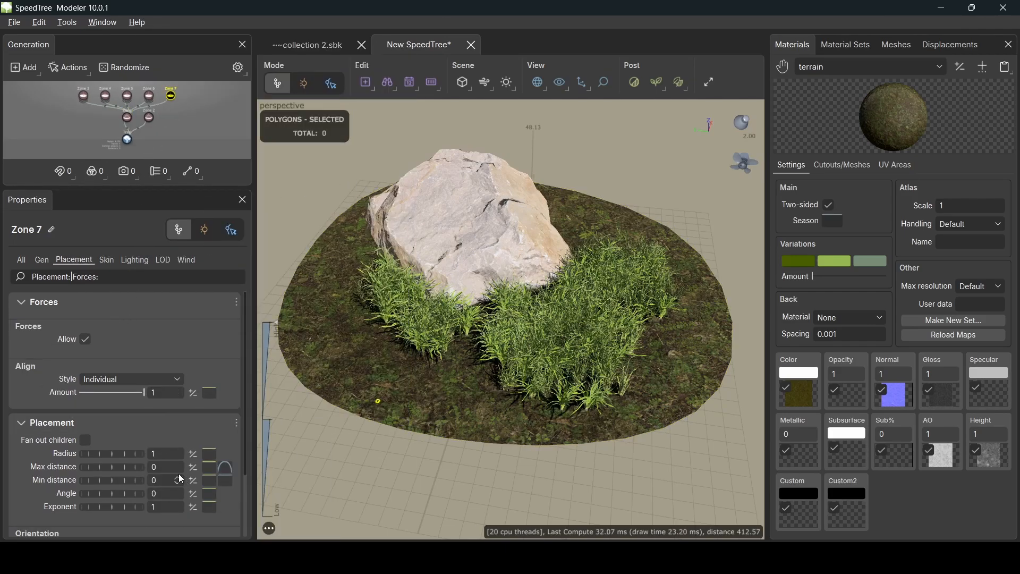
left_click_drag(164, 453, 116, 451)
key("Return")
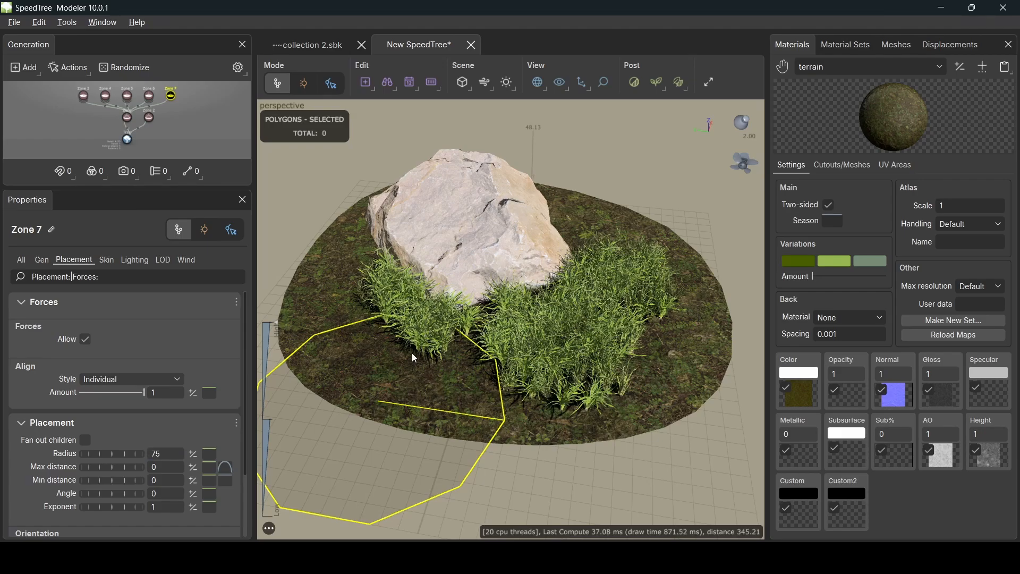
left_click_drag(412, 353, 413, 367)
middle_click_drag(415, 368, 390, 291)
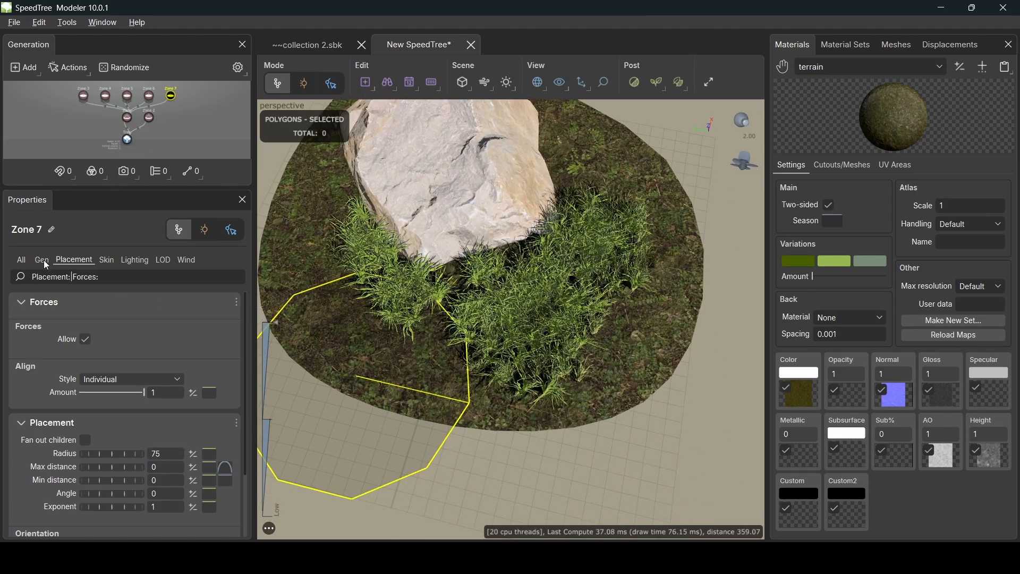
- Add a trunk generator to Zone 7 with a spine length of 30
right_click(171, 94)
mouse_move(319, 12)
left_click(375, 16)
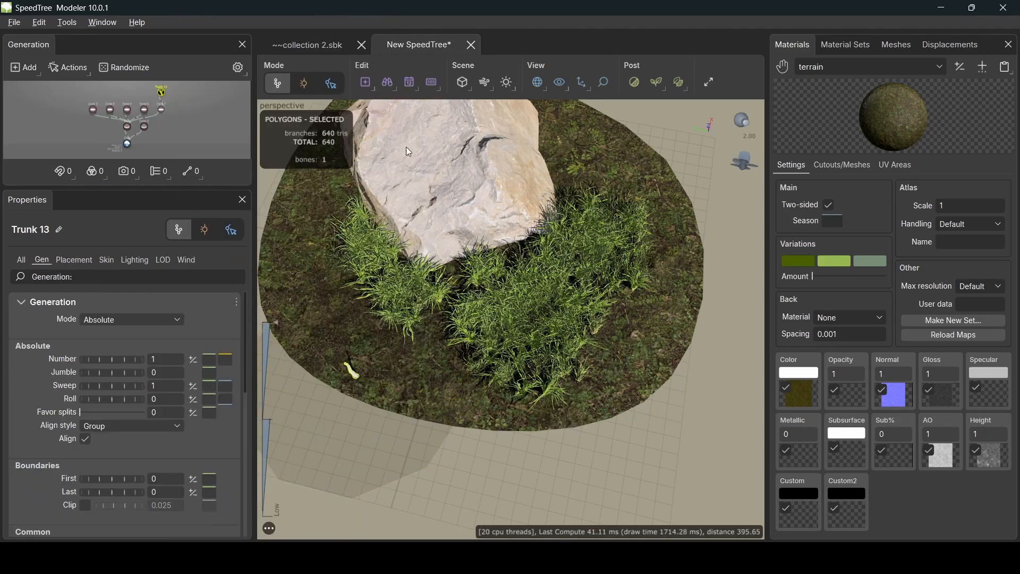
middle_click_drag(435, 351, 430, 358)
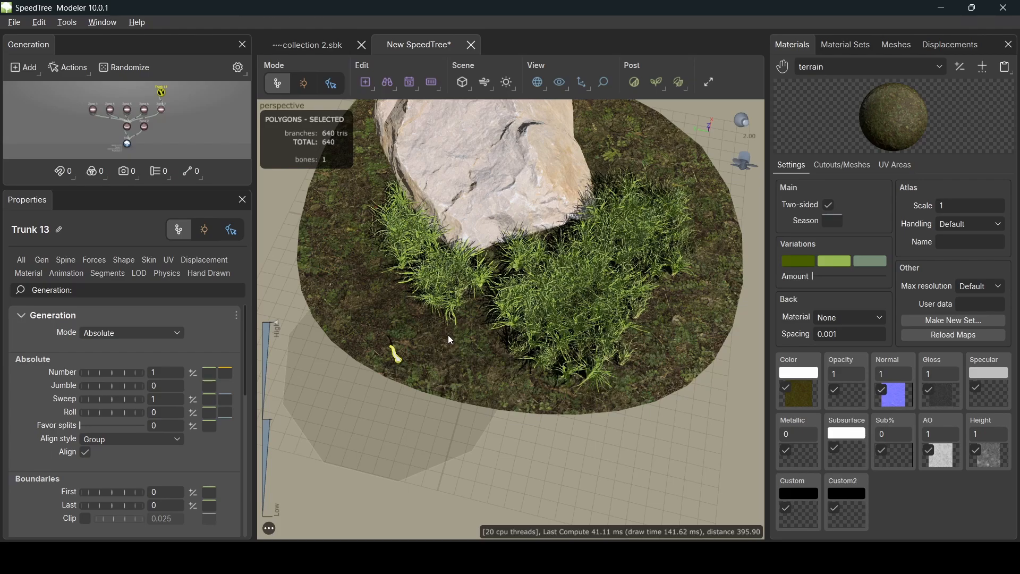
left_click(64, 259)
double_click(165, 354)
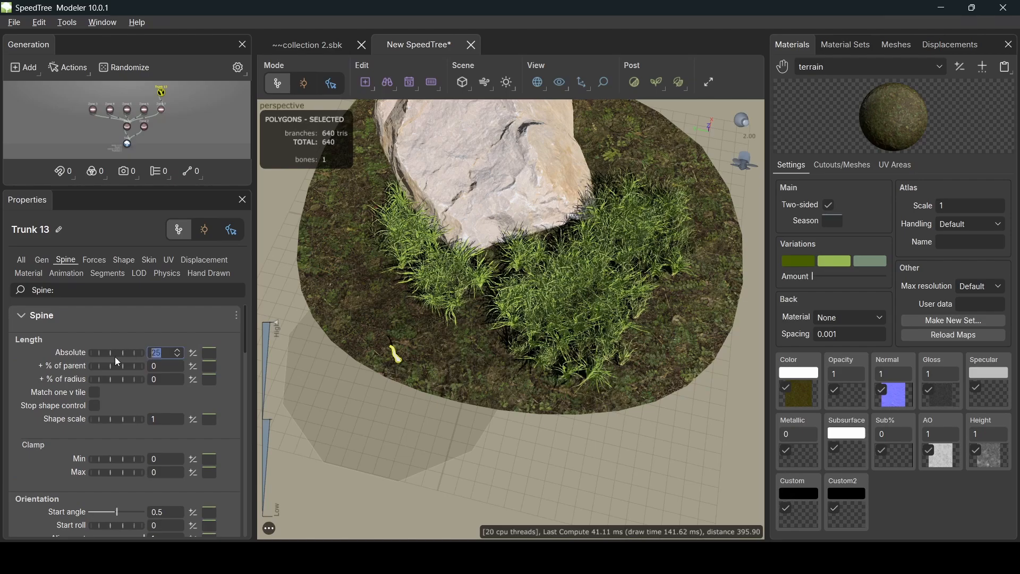
type("30")
key("Return")
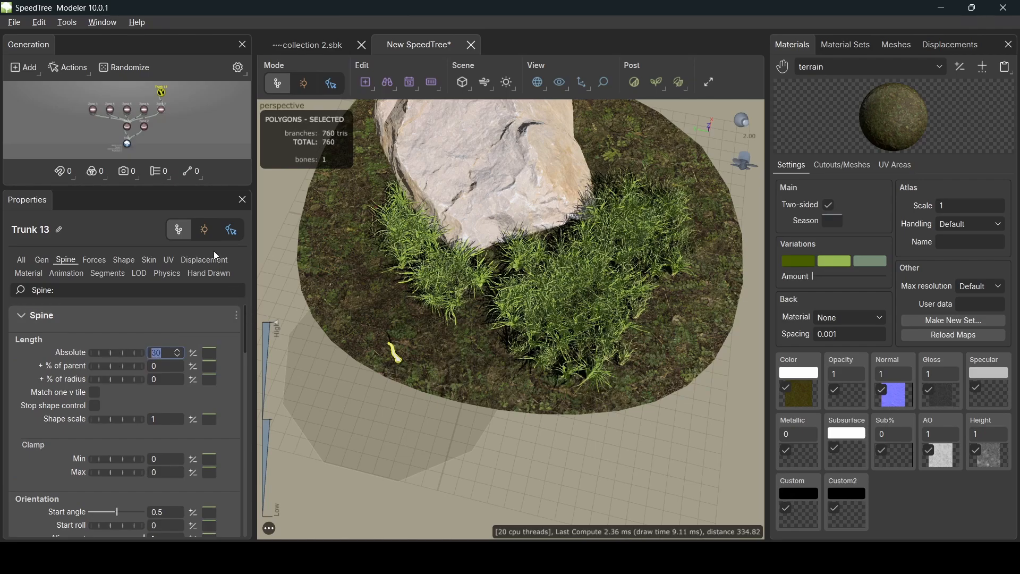
- Set the trunk's skin radius to 4 and raise a new point on its radius curve
left_click(154, 259)
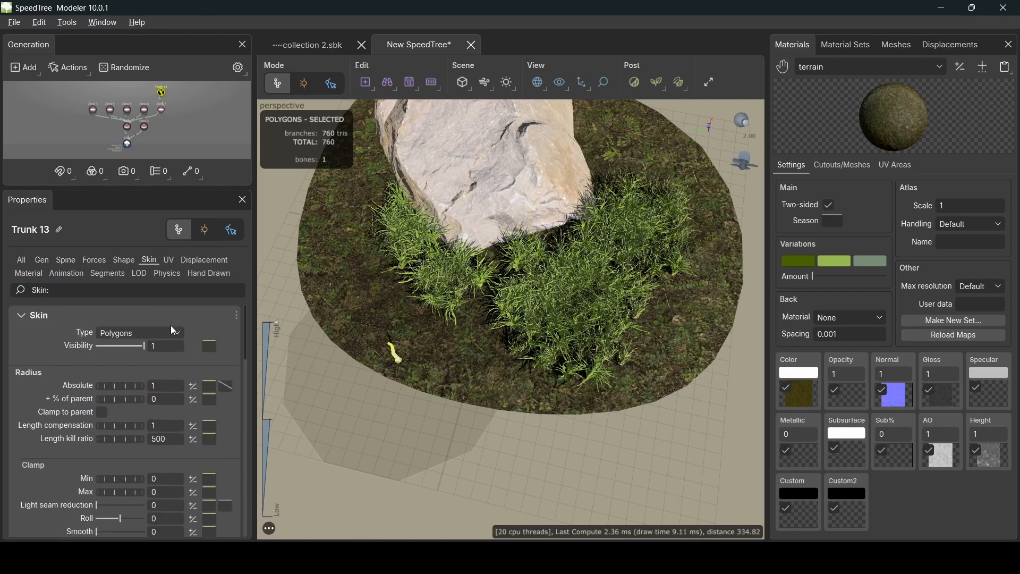
double_click(161, 386)
type("4")
key("Return")
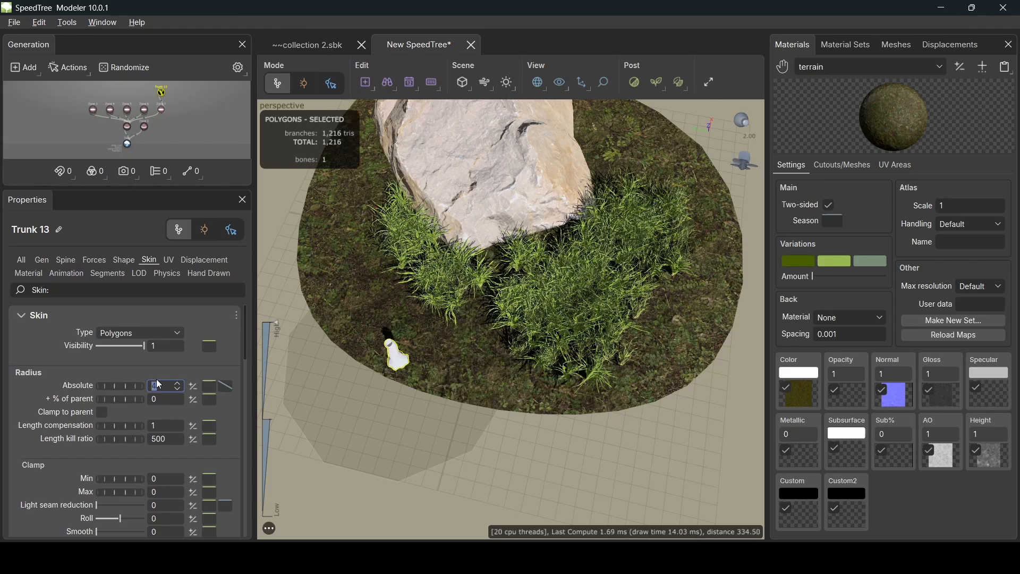
left_click(231, 386)
left_click_drag(495, 302, 802, 235)
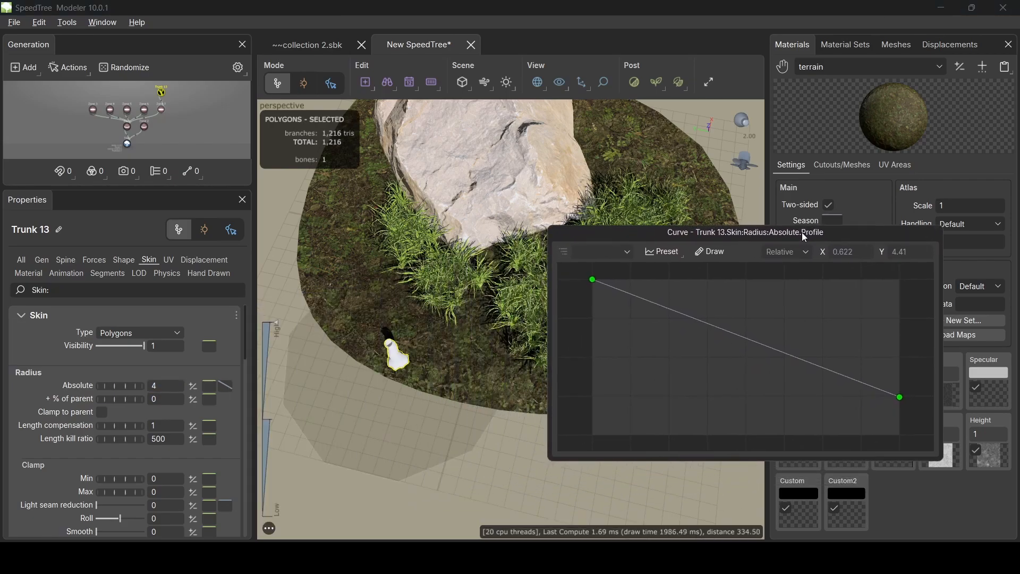
left_click(753, 341)
left_click_drag(754, 342, 767, 294)
left_click(676, 194)
left_click_drag(528, 430, 494, 282)
left_click(391, 243)
- Add a Twigs generator to Trunk 13 from the Branches geometry menu
scroll(431, 284, "up", 3)
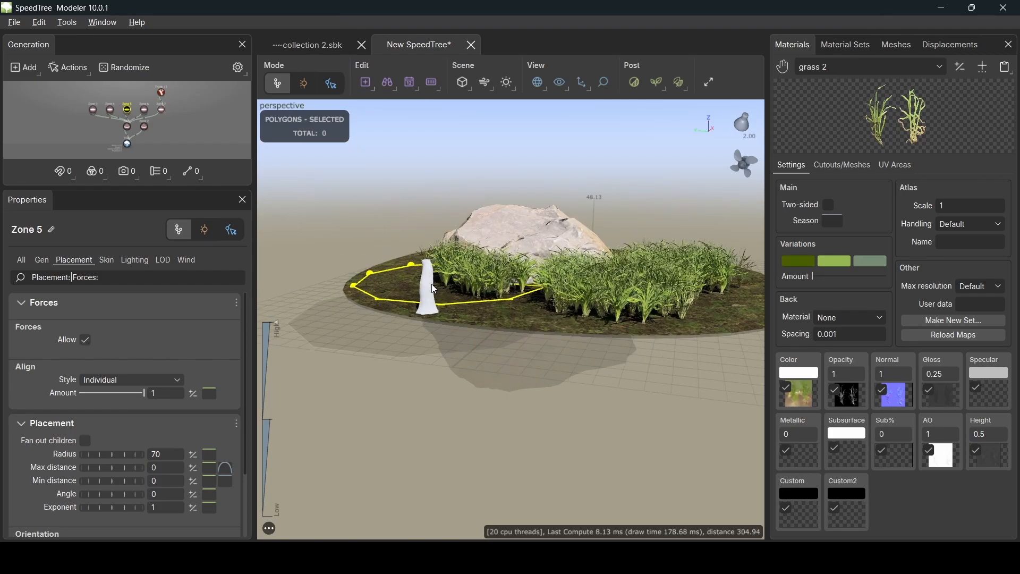
left_click(412, 304)
scroll(460, 333, "up", 2)
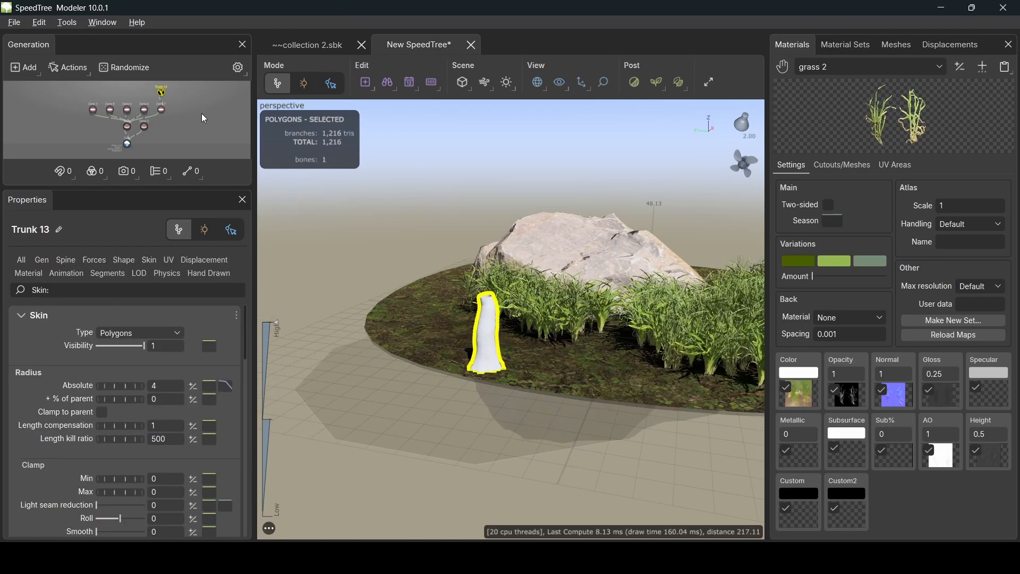
scroll(187, 122, "up", 3)
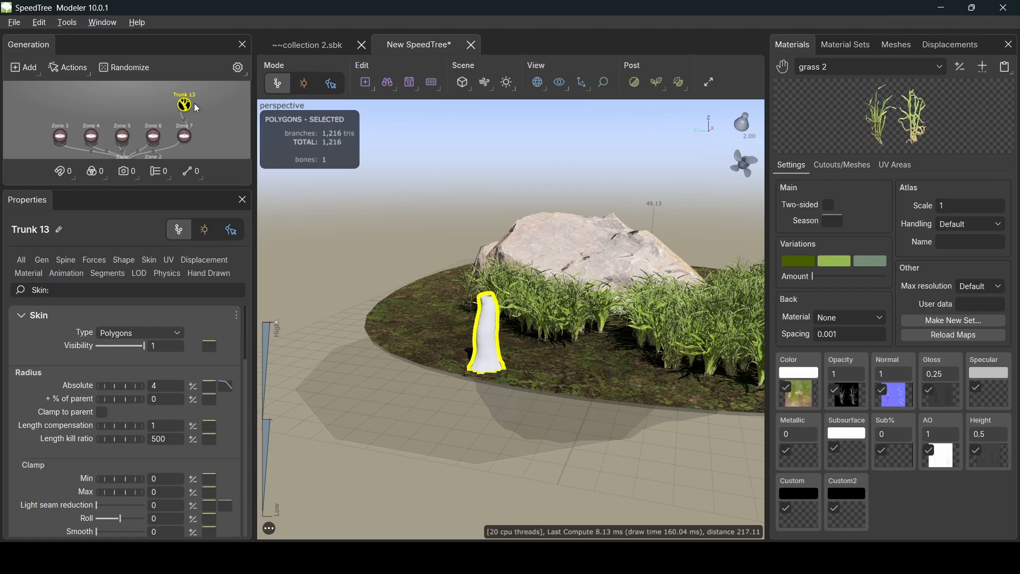
right_click(192, 106)
mouse_move(313, 14)
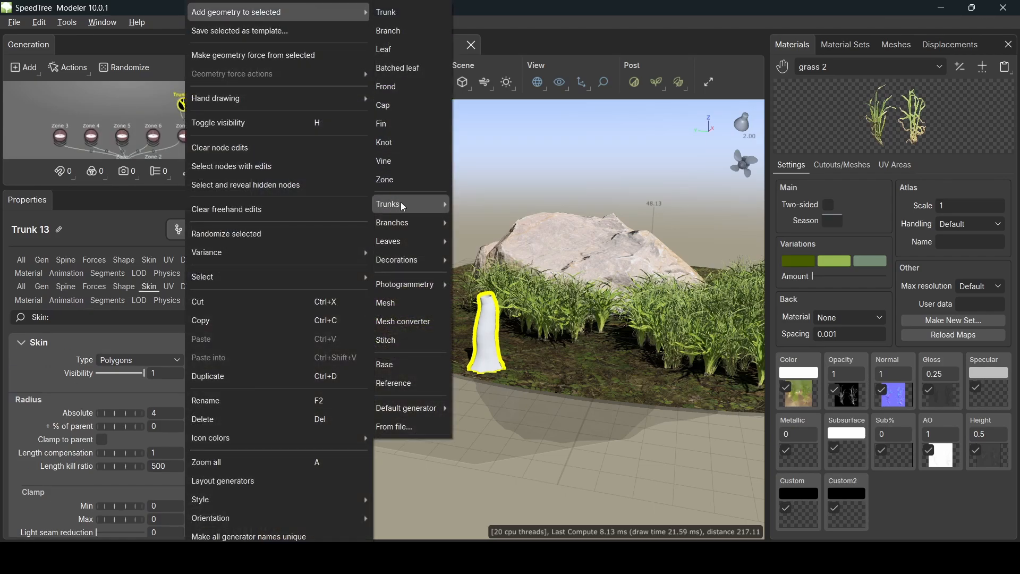
mouse_move(431, 201)
mouse_move(409, 223)
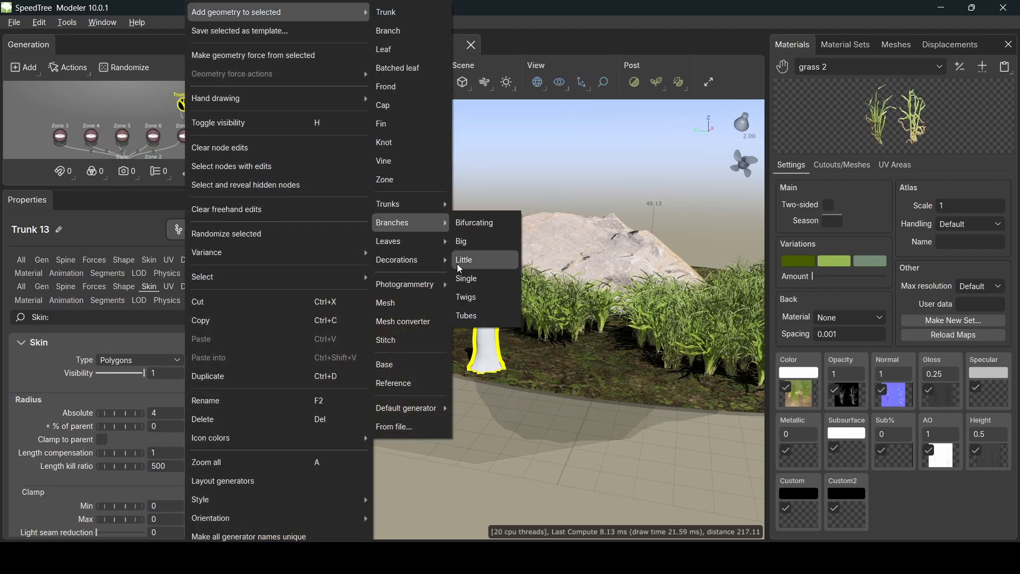
left_click(477, 298)
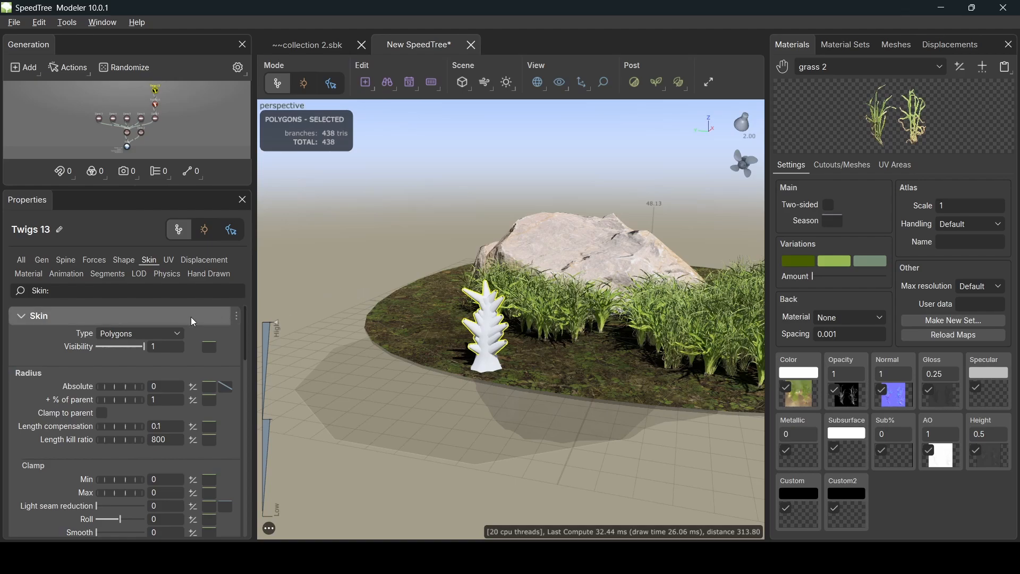
- Set the twigs' Frequency to 0.4 and Count to 12
left_click(42, 260)
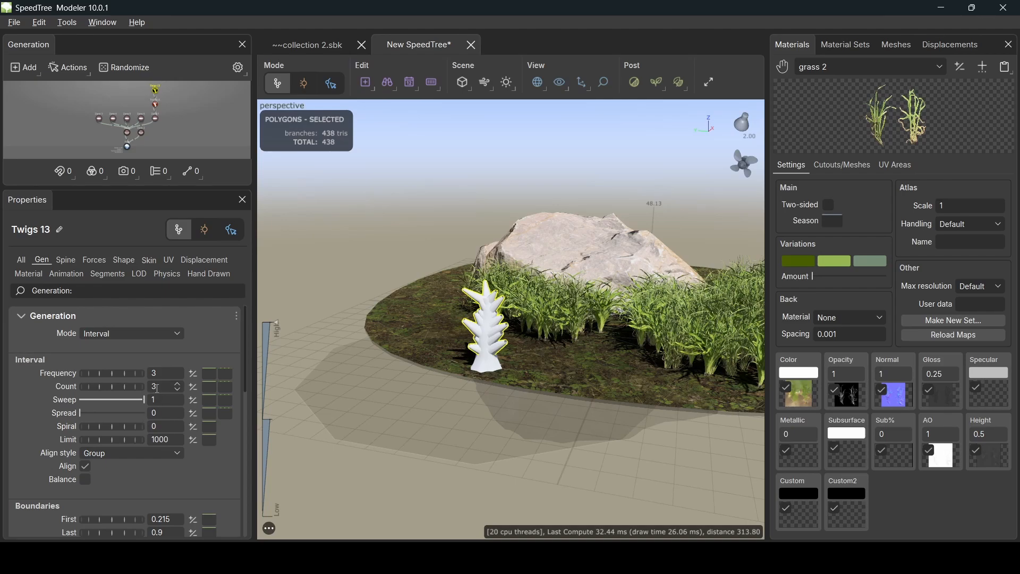
left_click_drag(168, 374, 120, 377)
type(".4")
key("Tab")
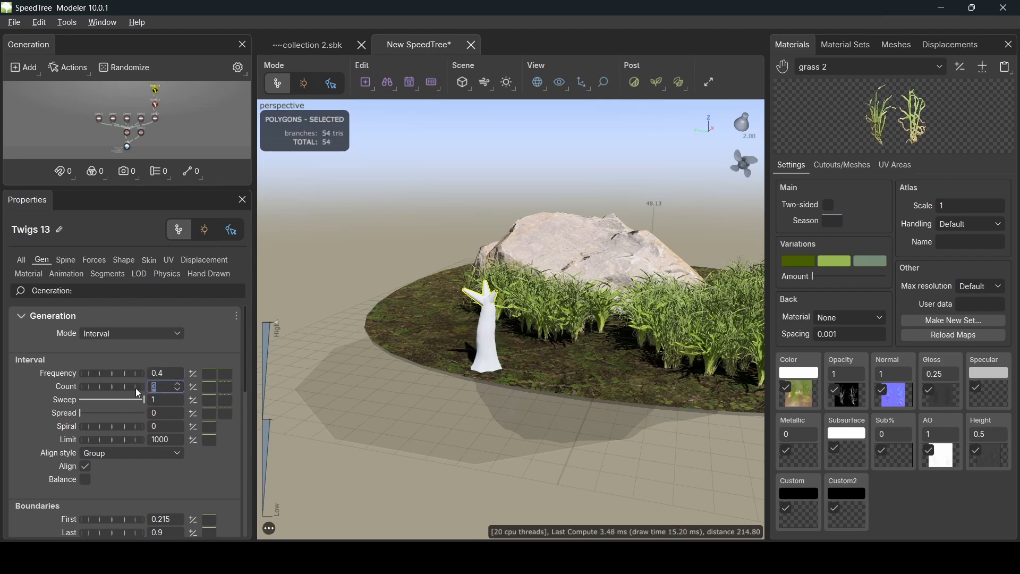
key("Return")
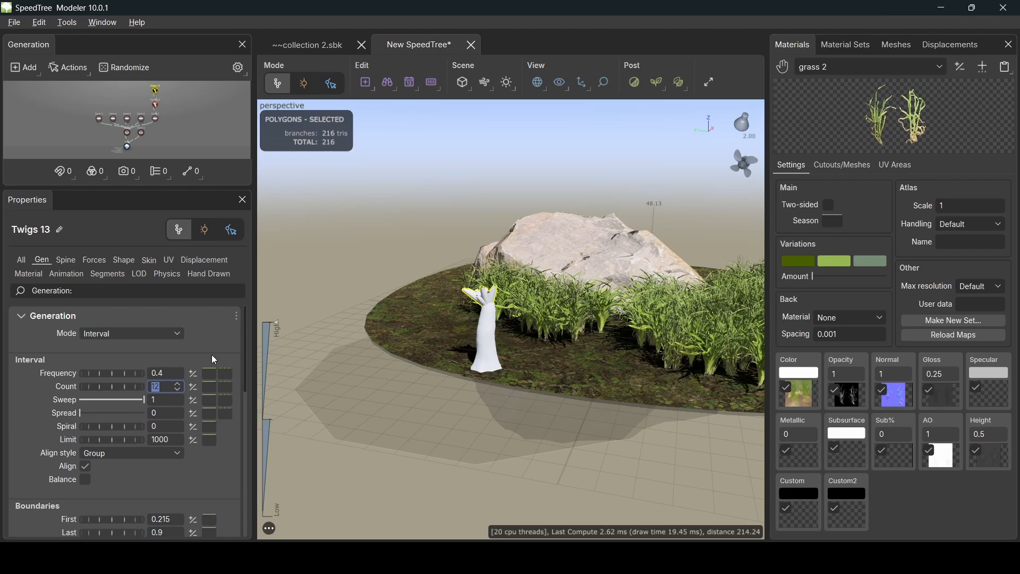
- Cluster the twigs at the trunk base with boundaries First 0 and Last 0.001
scroll(136, 476, "down", 1)
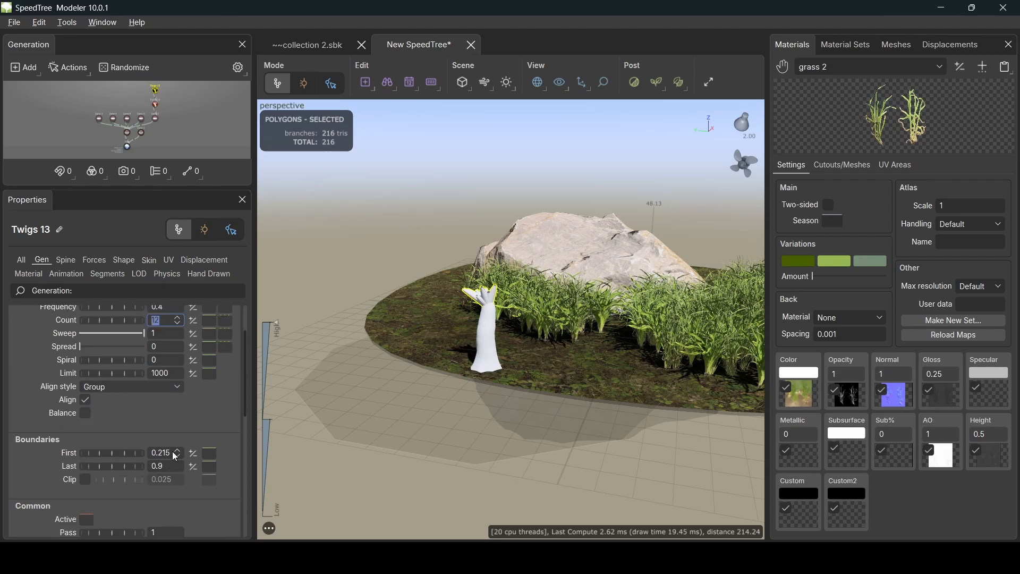
left_click_drag(167, 455, 139, 460)
type("0")
key("Return")
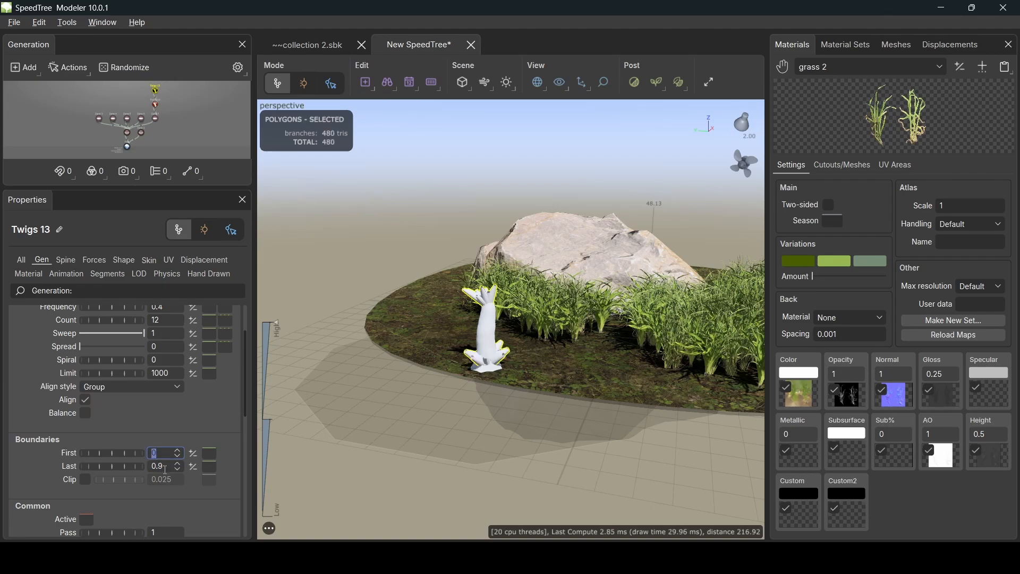
key("Tab")
type("0.001")
key("Return")
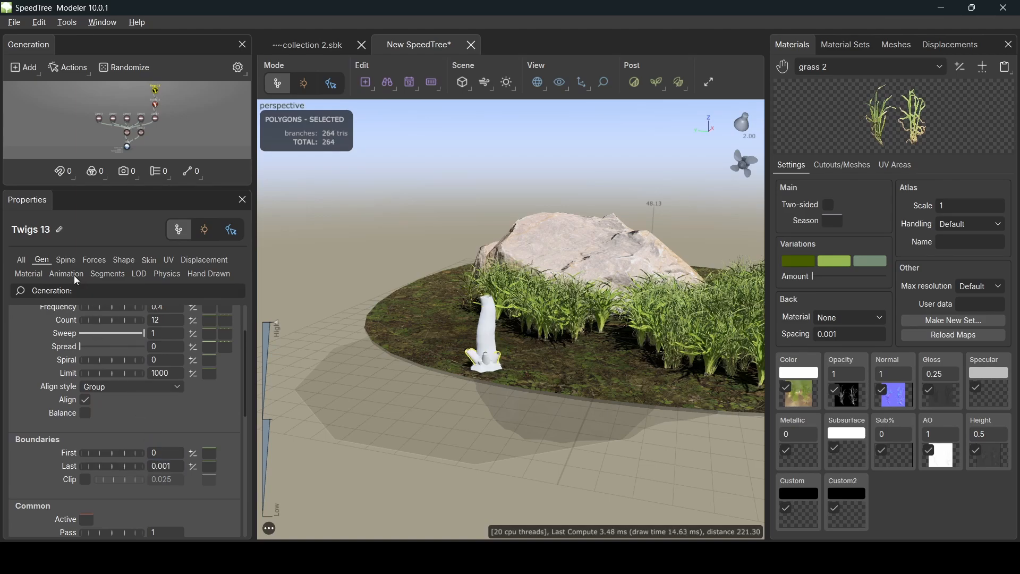
left_click(66, 261)
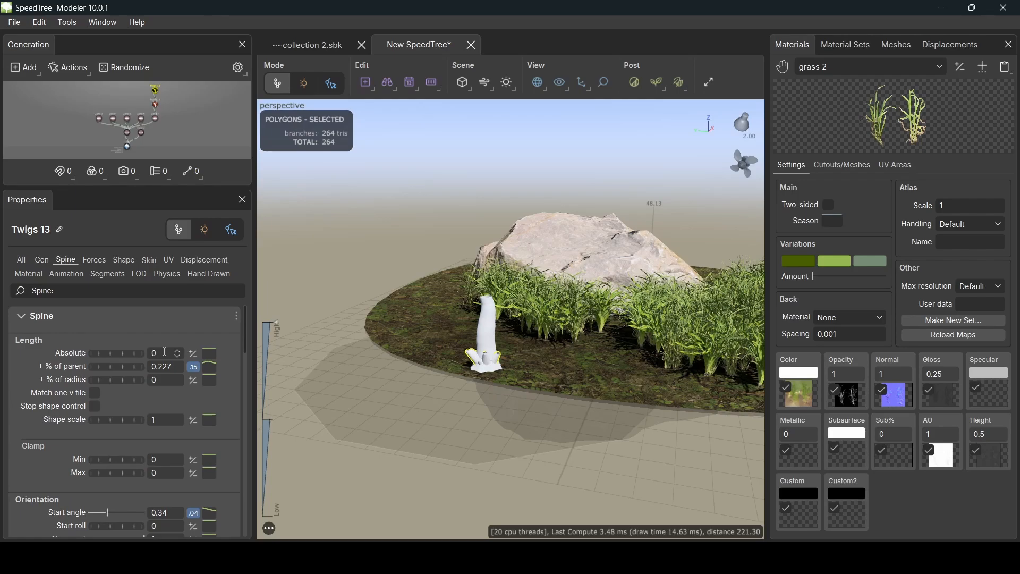
left_click(148, 353)
- Set the twig length to Absolute 79 and 0.6 of parent
type("79")
key("Return")
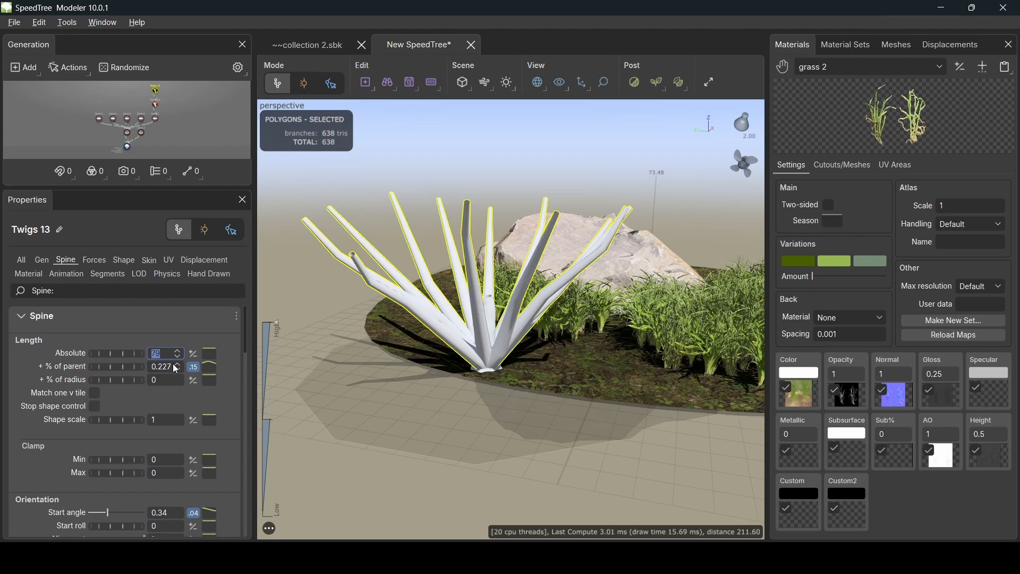
left_click_drag(172, 367, 156, 367)
type("6")
key("Return")
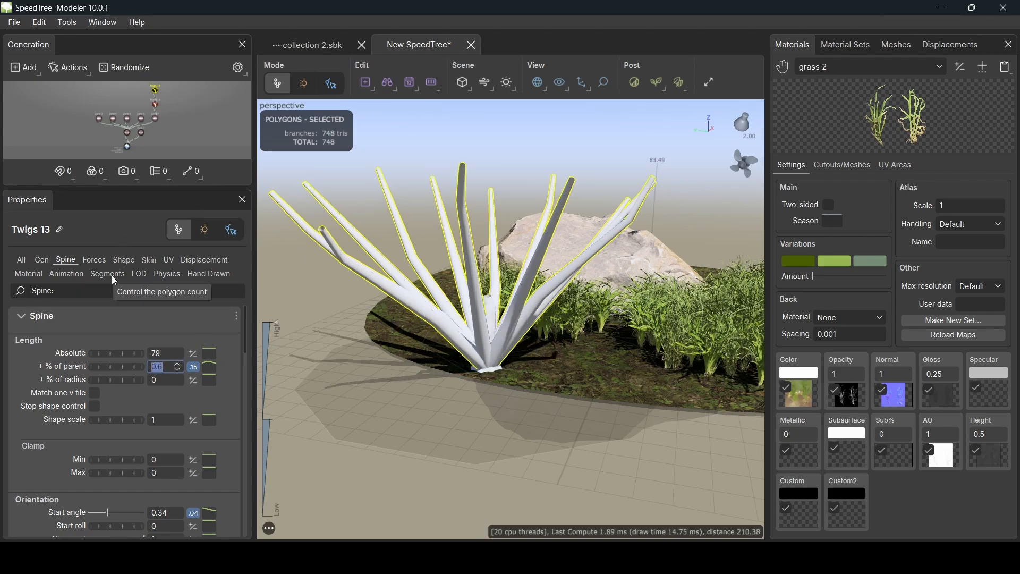
- Give the twigs a start angle of 0.2 and gravity of 0.07
scroll(167, 461, "down", 1)
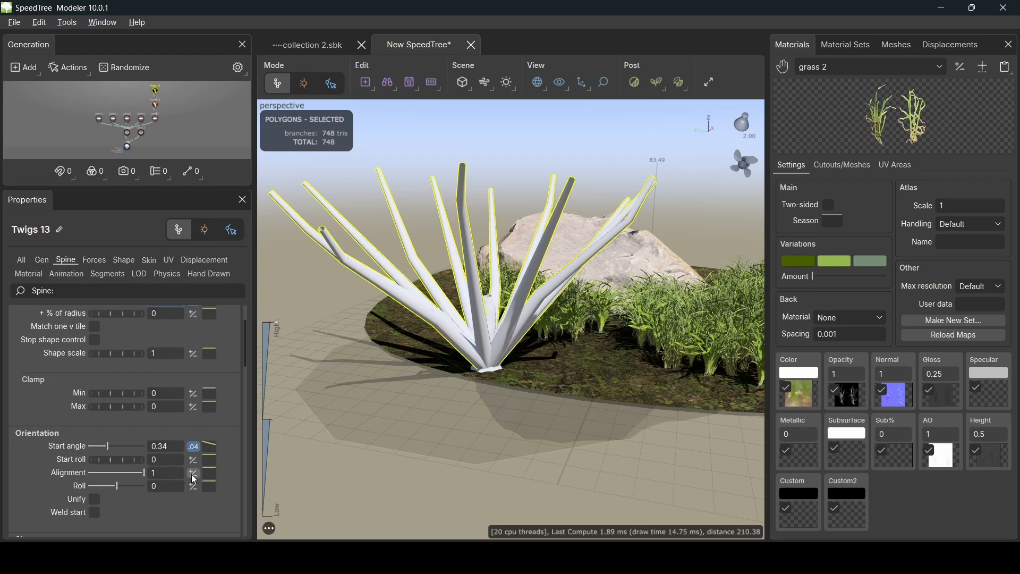
left_click_drag(162, 446, 175, 451)
key("BackSpace")
key("BackSpace")
type("2")
key("Return")
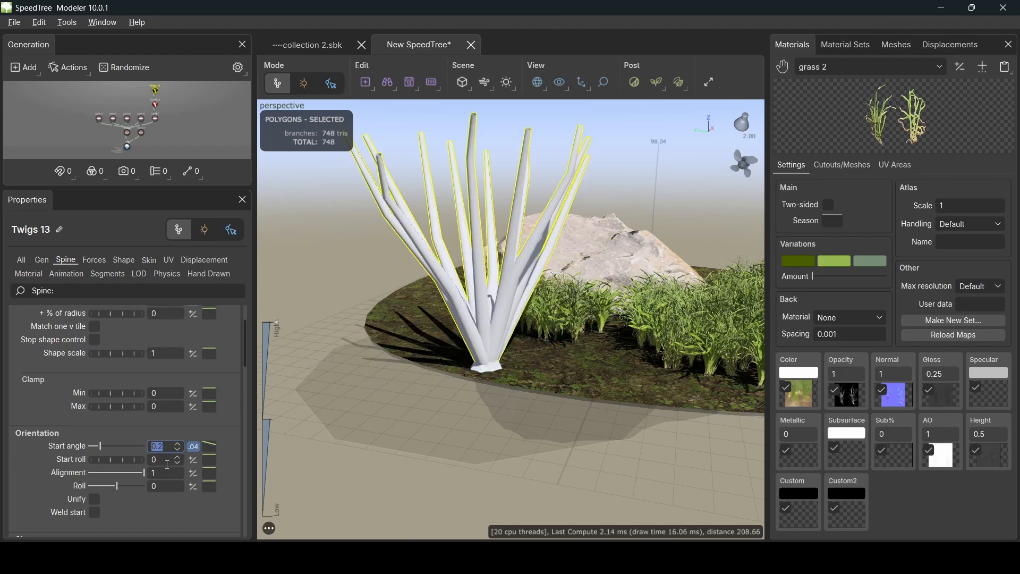
scroll(168, 449, "down", 3)
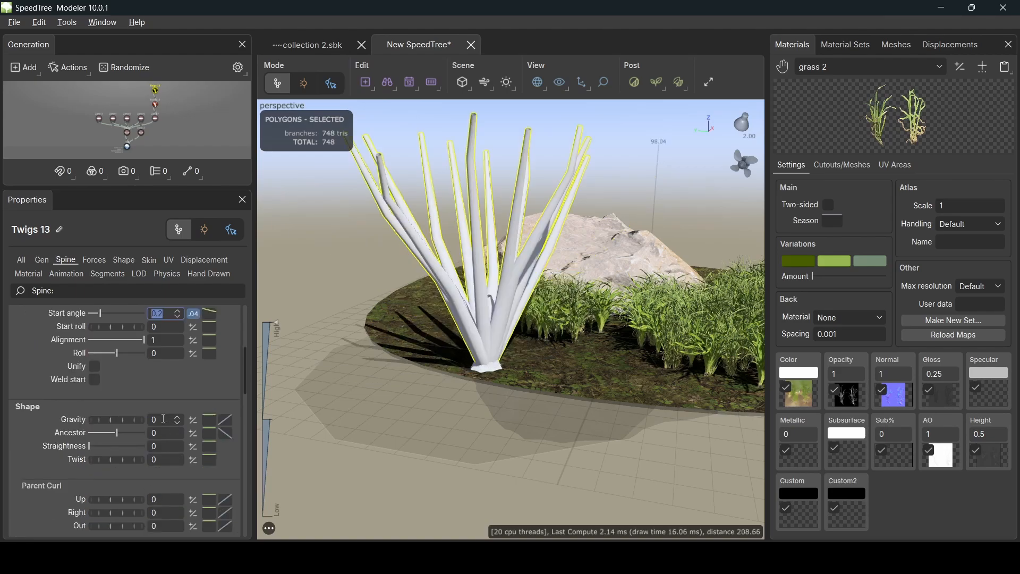
left_click(163, 419)
type(".07")
key("Return")
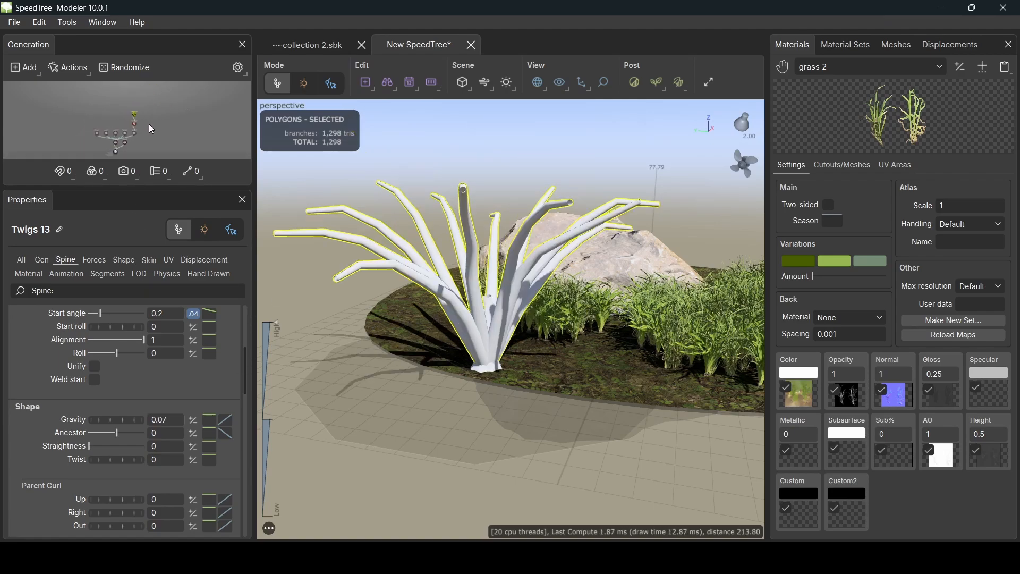
scroll(148, 124, "up", 5)
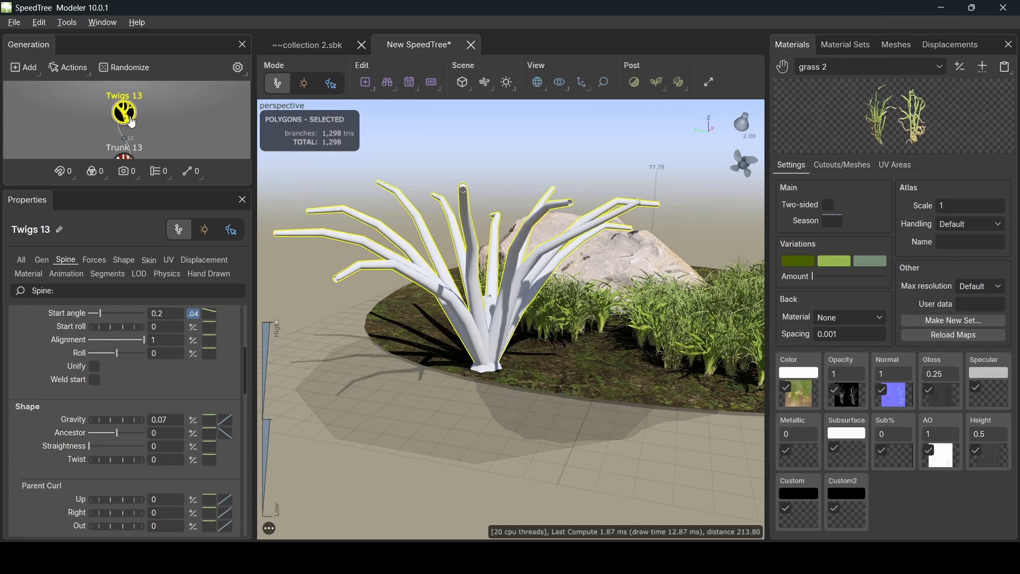
left_click(128, 117)
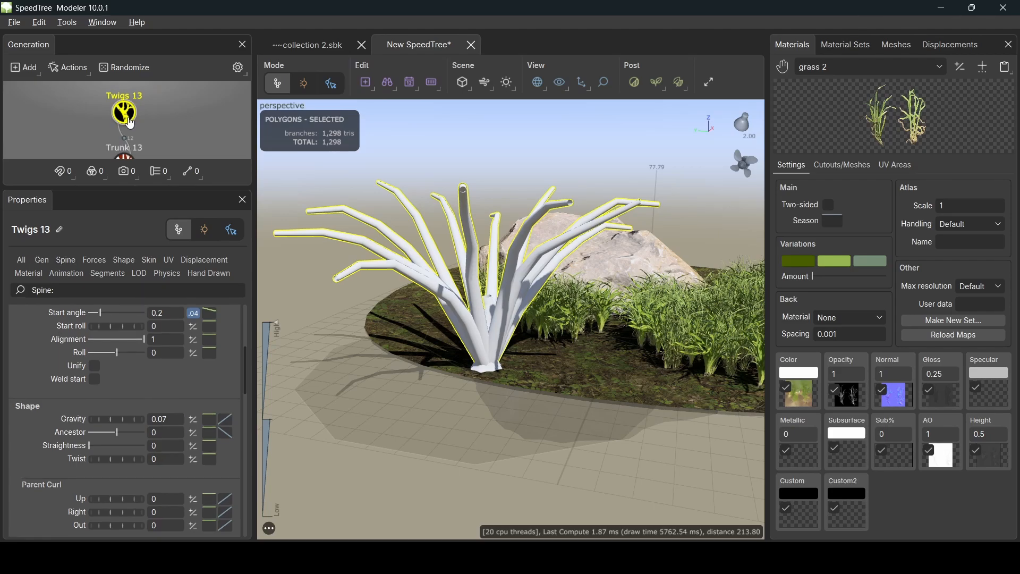
- Copy Twigs 13 into Twigs 14, attach it to Trunk 13, and set its absolute length to 60
key("ctrl+c")
key("ctrl+v")
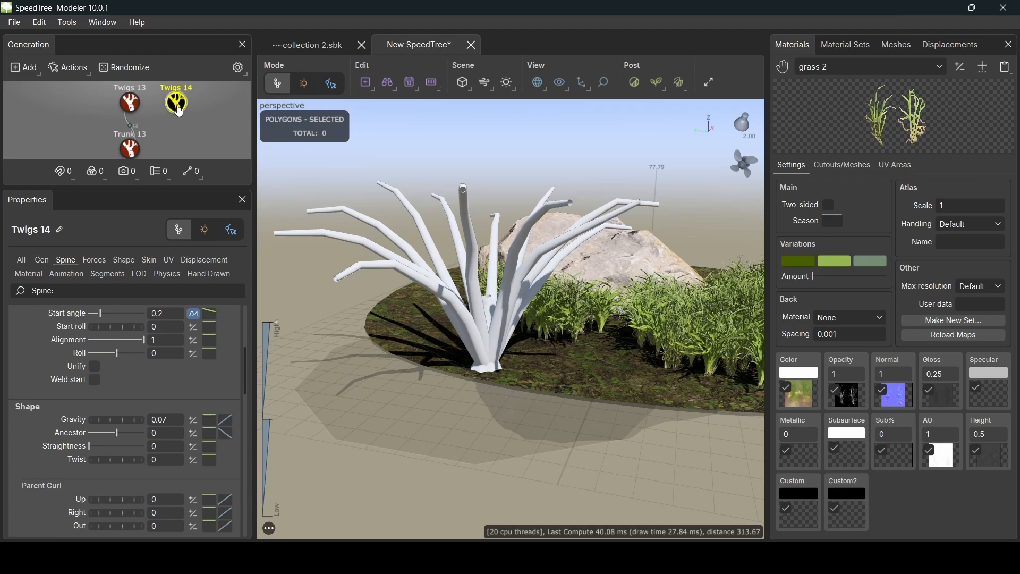
left_click_drag(179, 112, 130, 153)
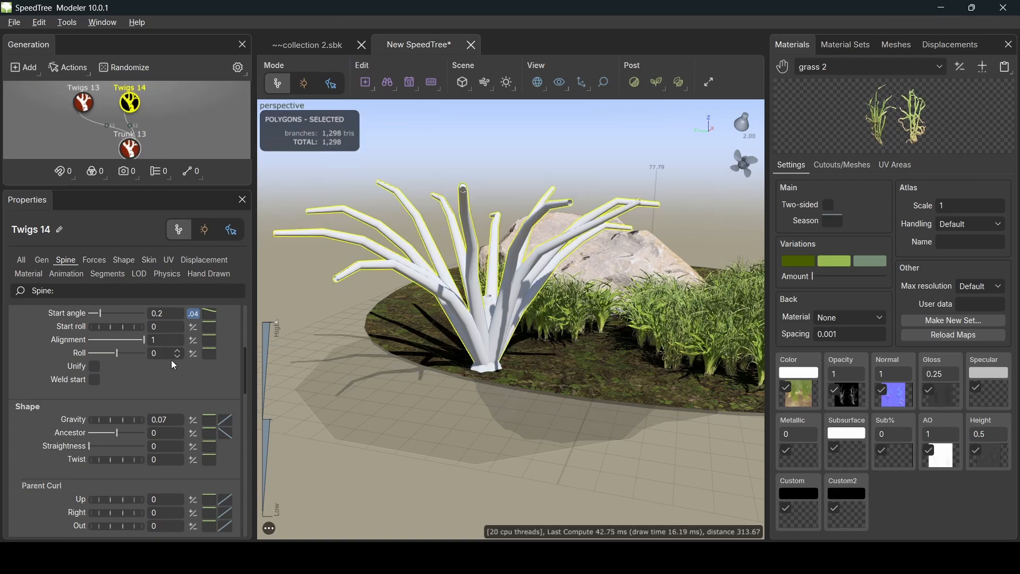
scroll(149, 370, "up", 1)
scroll(148, 369, "up", 2)
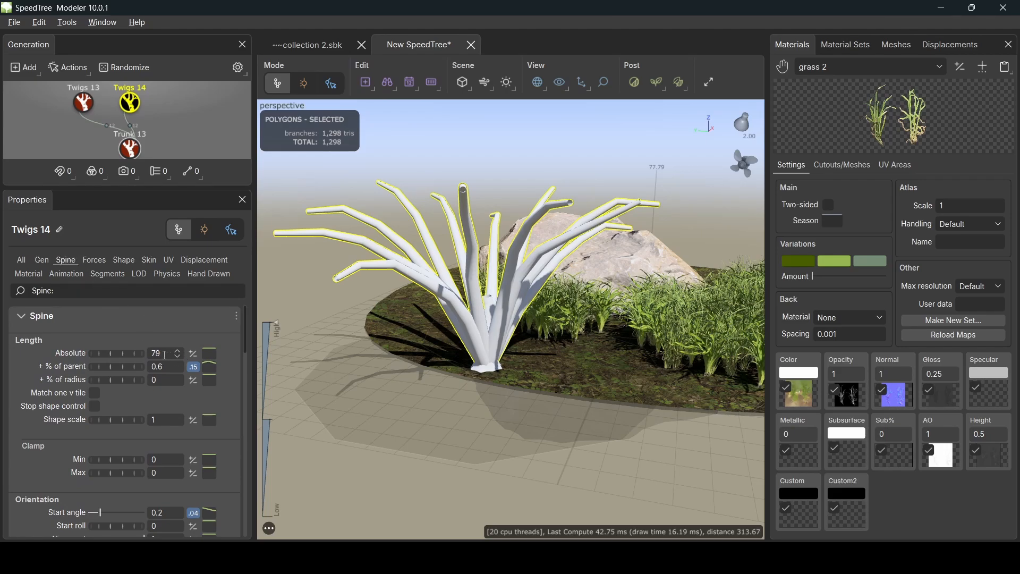
left_click_drag(165, 355, 145, 352)
type("60")
key("Return")
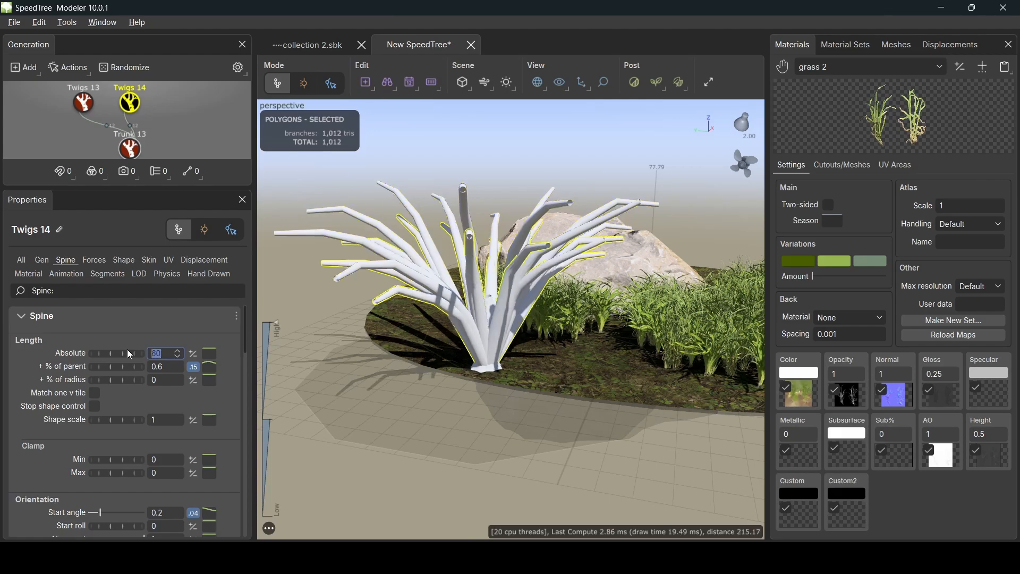
- Shorten Twigs 13's absolute length to 49, then reselect Twigs 14
left_click(84, 102)
left_click(178, 354)
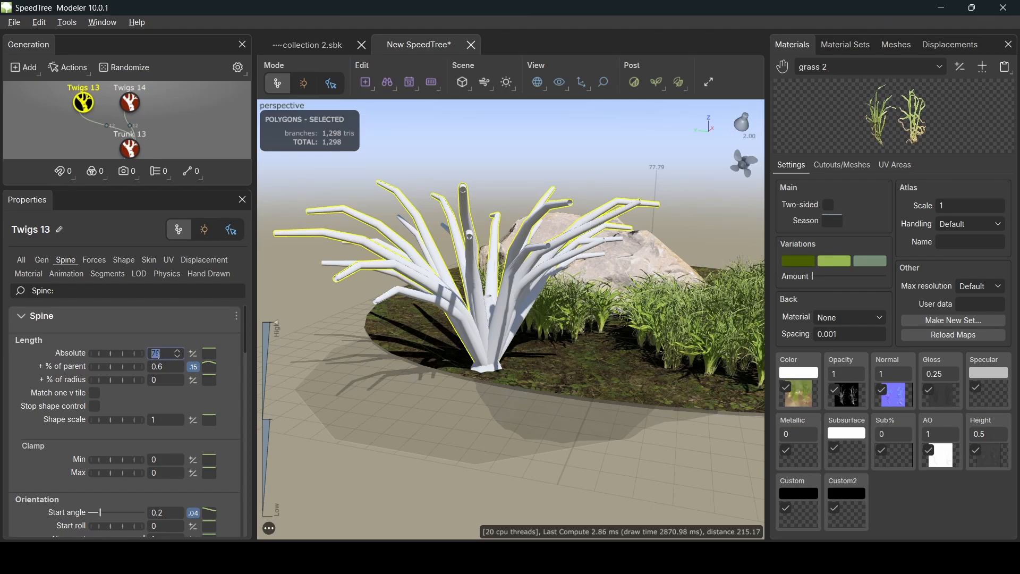
type("49")
key("Return")
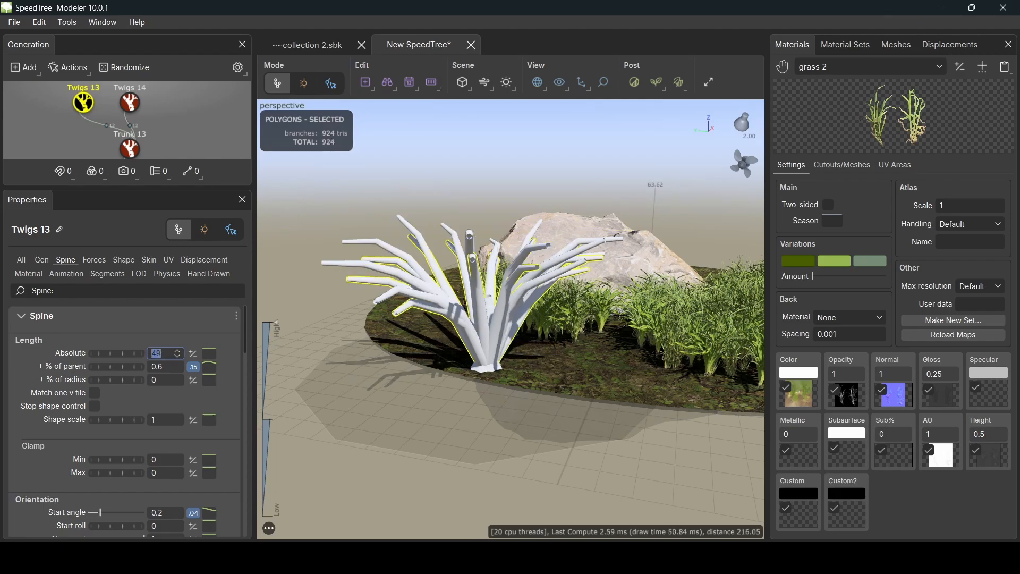
left_click(130, 106)
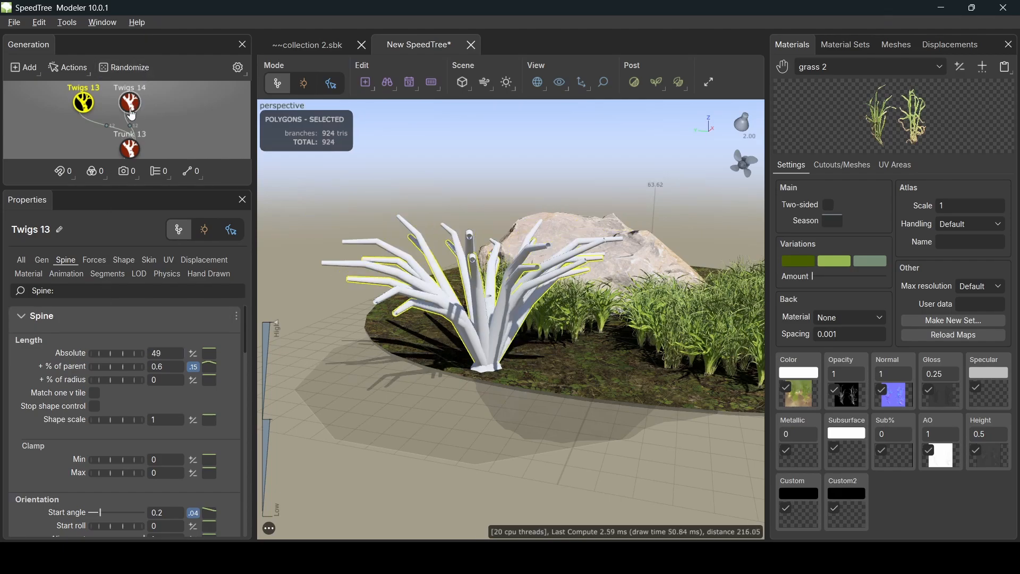
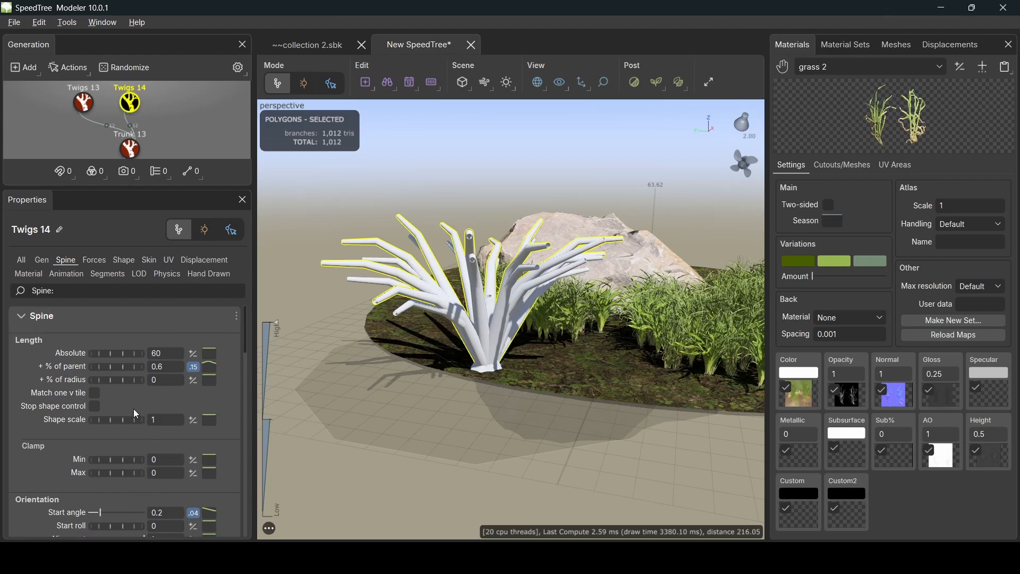
- Give Twigs 14 a spine start angle of 0.315 and gravity of 0.12
scroll(148, 457, "down", 2)
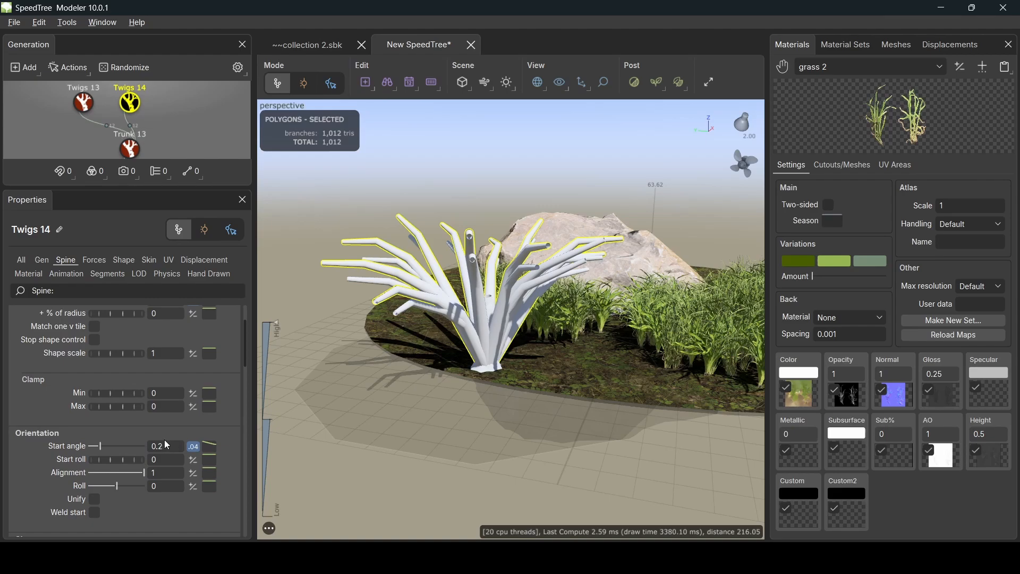
left_click_drag(156, 447, 178, 452)
key("Return")
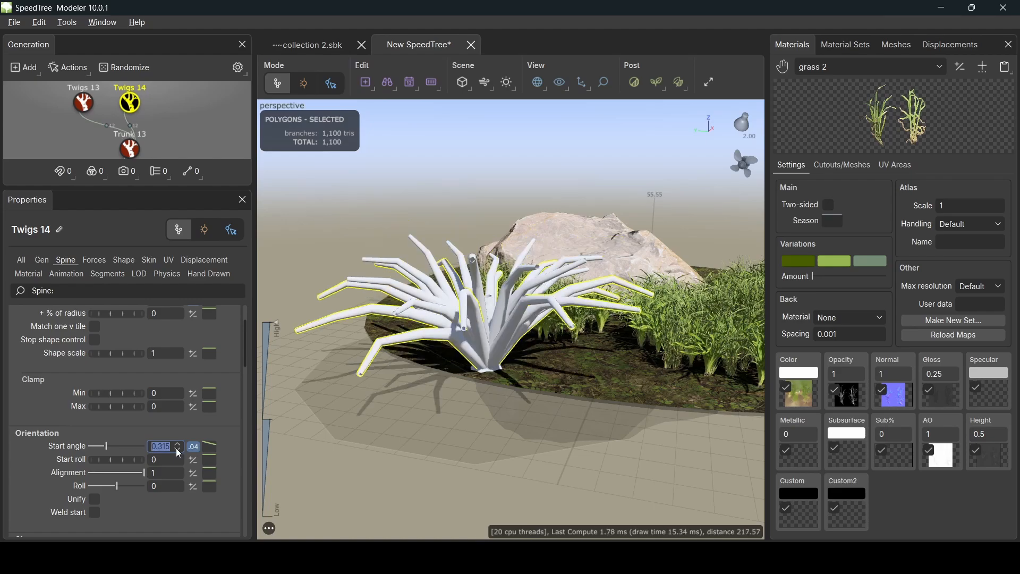
scroll(177, 448, "down", 2)
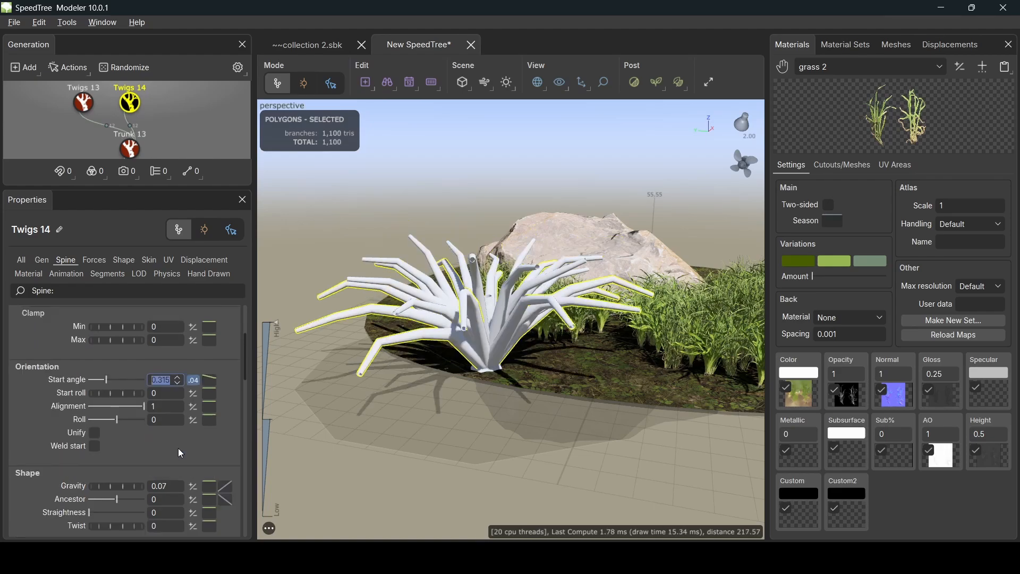
double_click(177, 486)
key("Return")
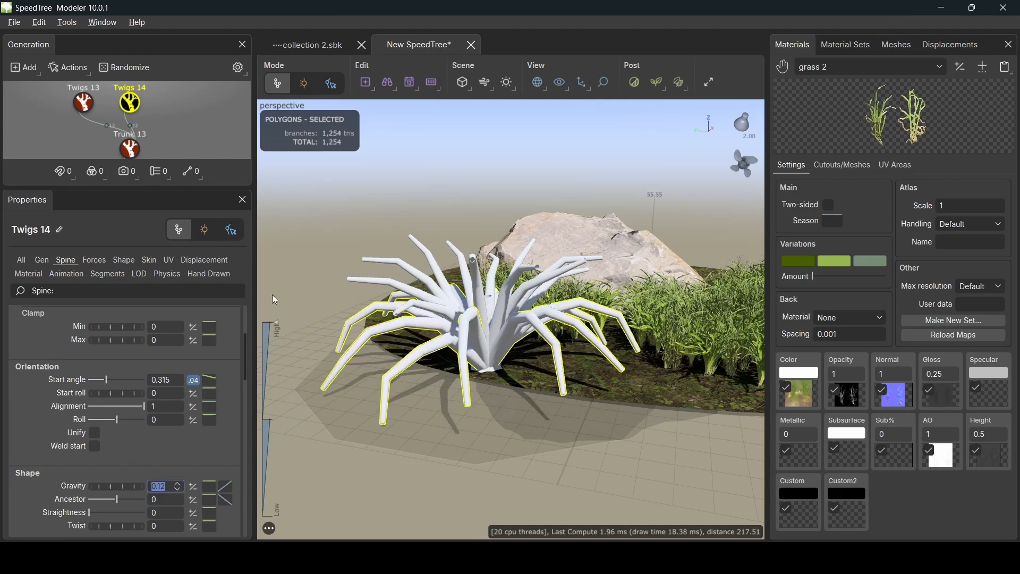
- Set Twigs 14's generation spiral to 0.67 and lower its sweep to 0.98
scroll(91, 432, "up", 4)
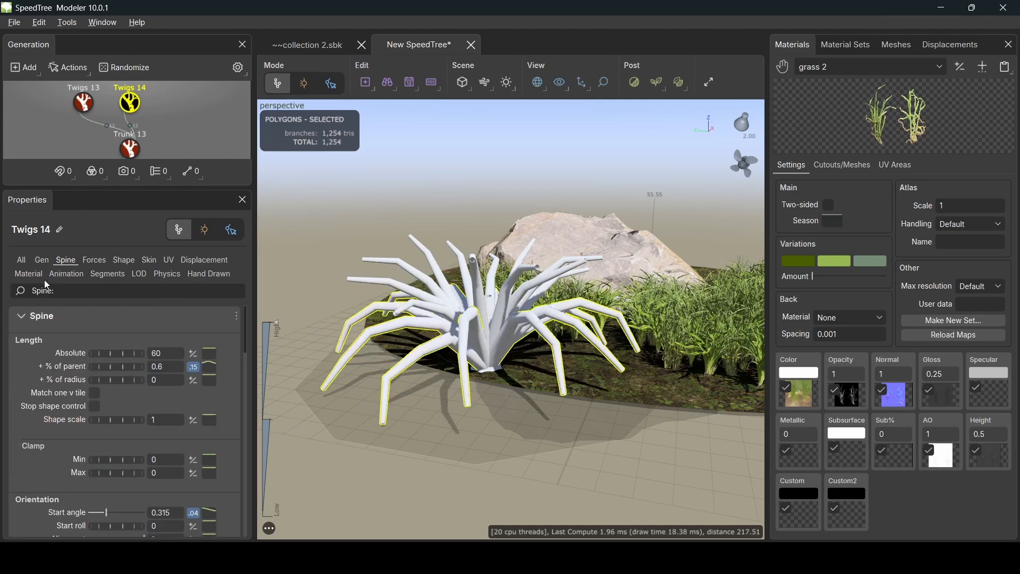
left_click(40, 259)
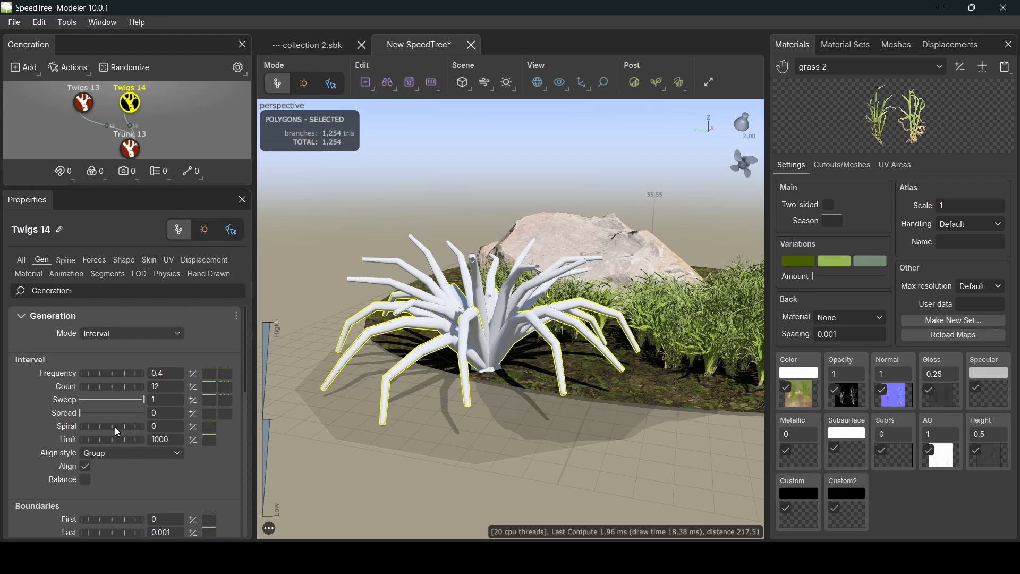
left_click_drag(114, 426, 138, 426)
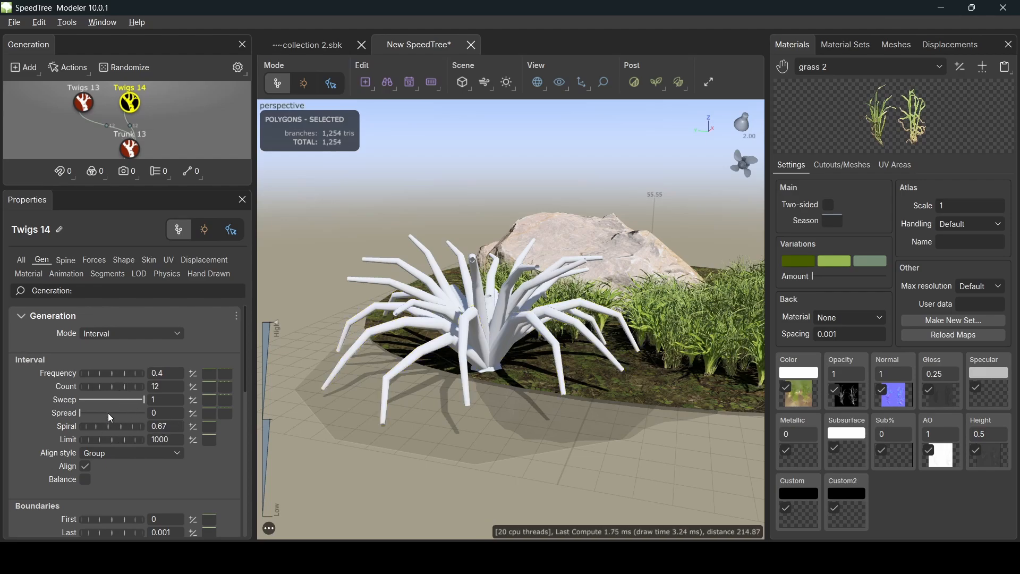
mouse_move(81, 414)
left_mouse_down()
mouse_move(114, 415)
mouse_move(79, 412)
left_mouse_up()
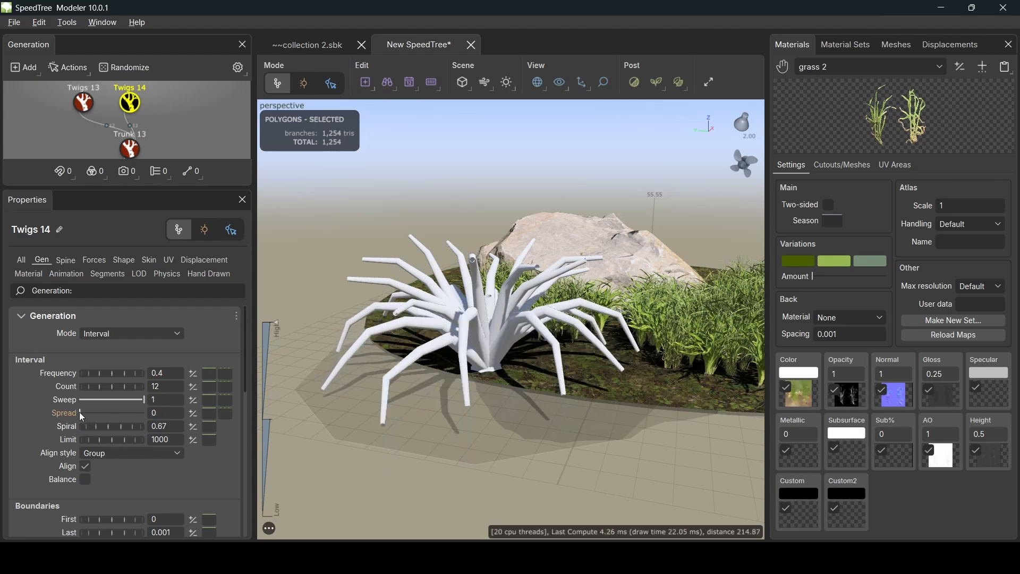
left_click_drag(145, 400, 144, 403)
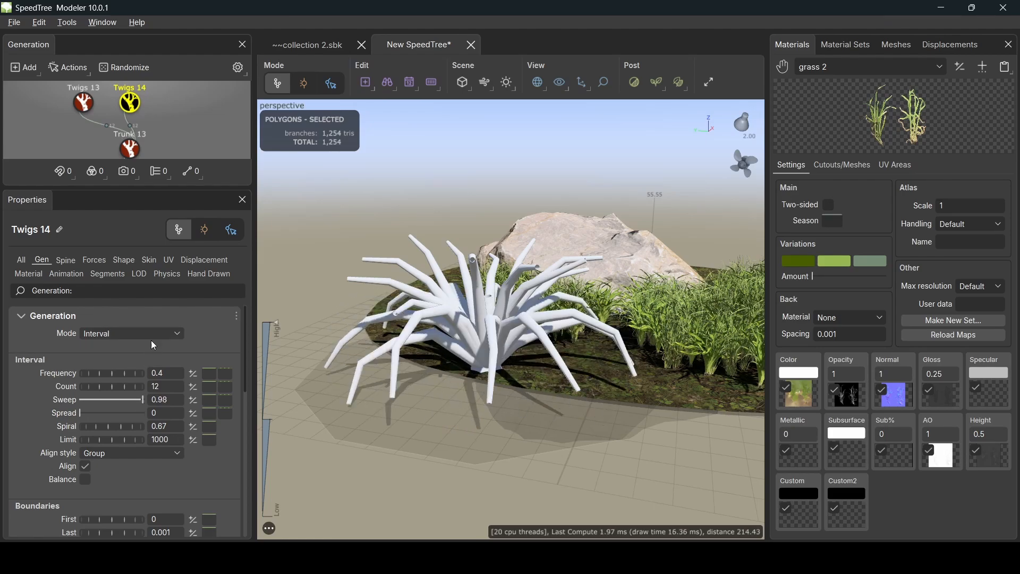
left_click(86, 101)
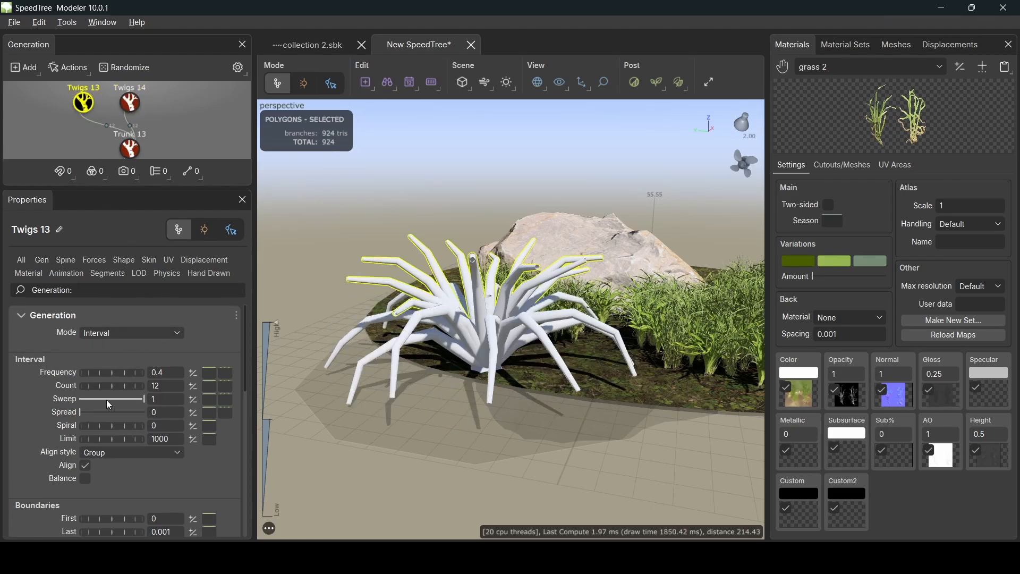
- Lower Twigs 13's sweep to 0.94 and set its skin type to Spine only
left_click_drag(142, 398, 139, 398)
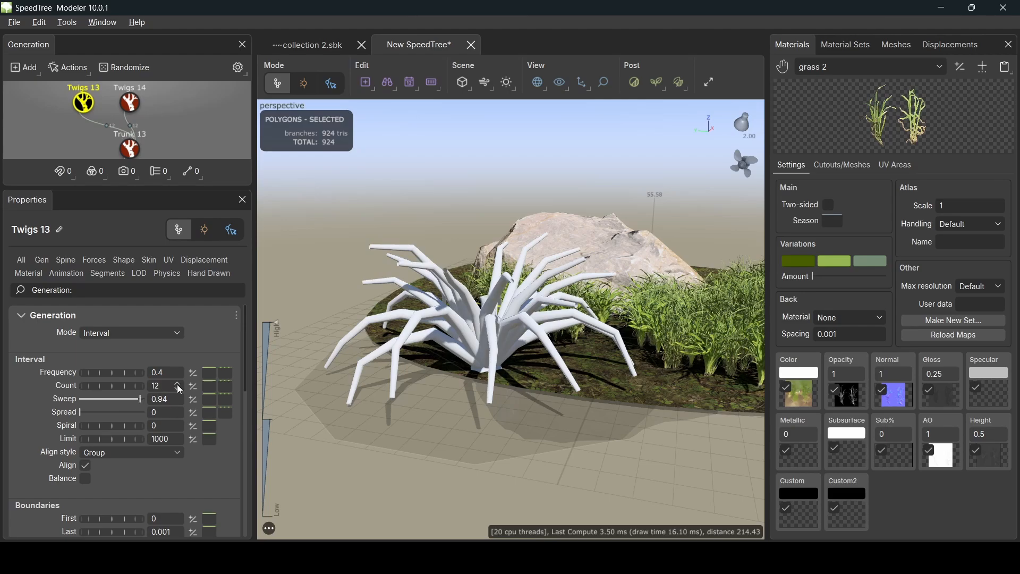
left_click(151, 261)
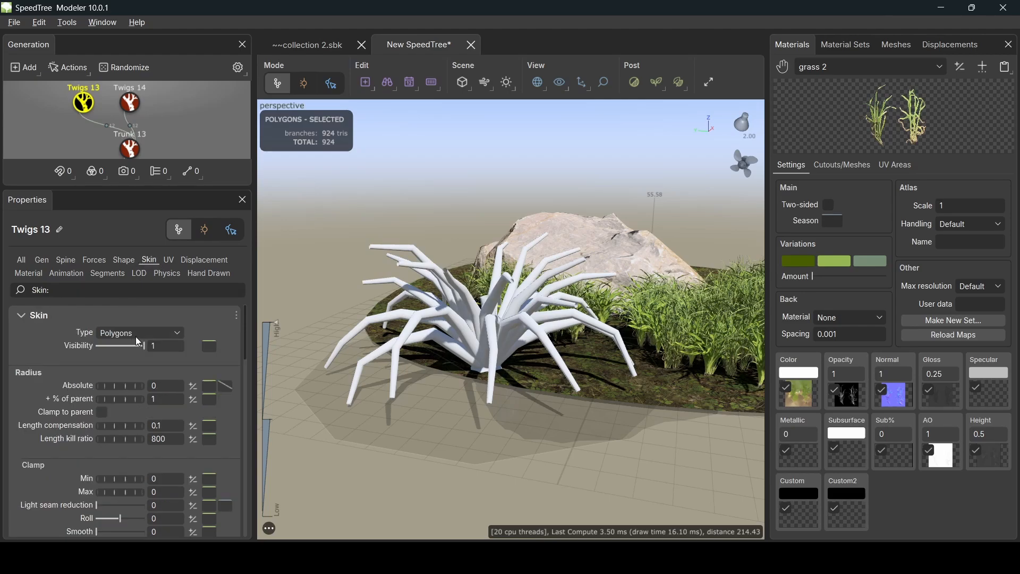
left_click(153, 332)
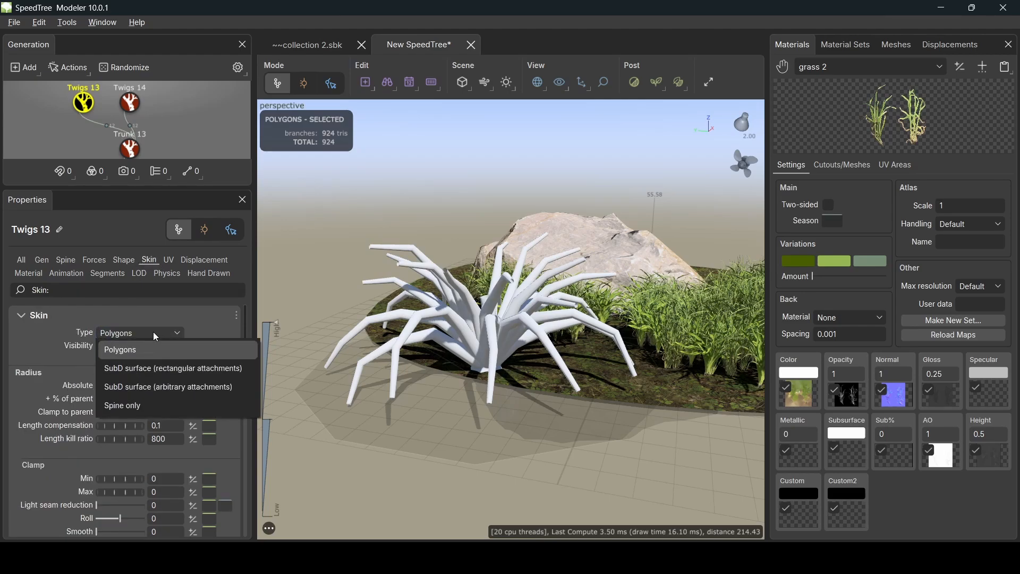
left_click(143, 407)
- Switch Twigs 14 and Trunk 13 to Spine only skin as well
left_click(132, 104)
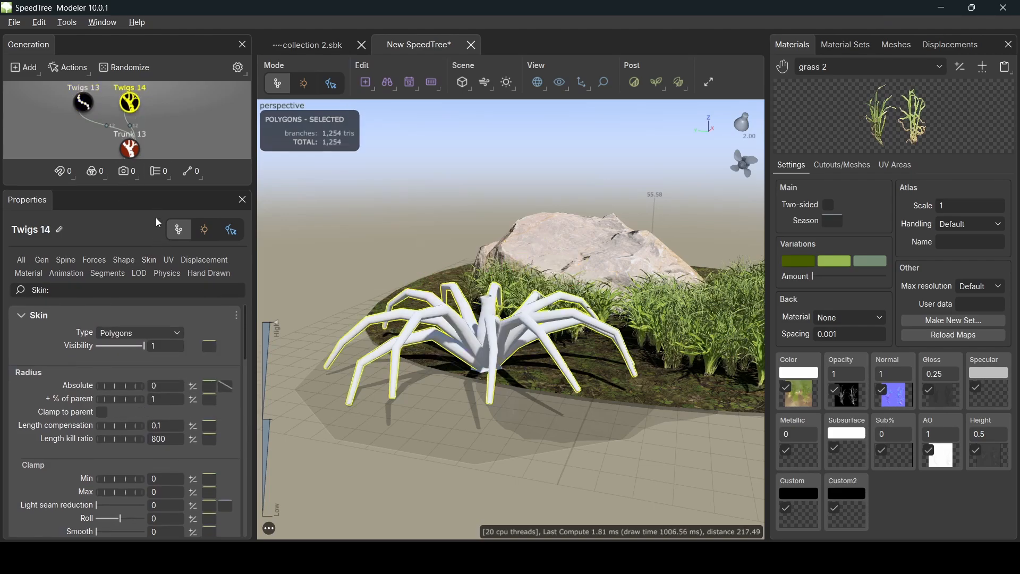
left_click(163, 333)
left_click(142, 410)
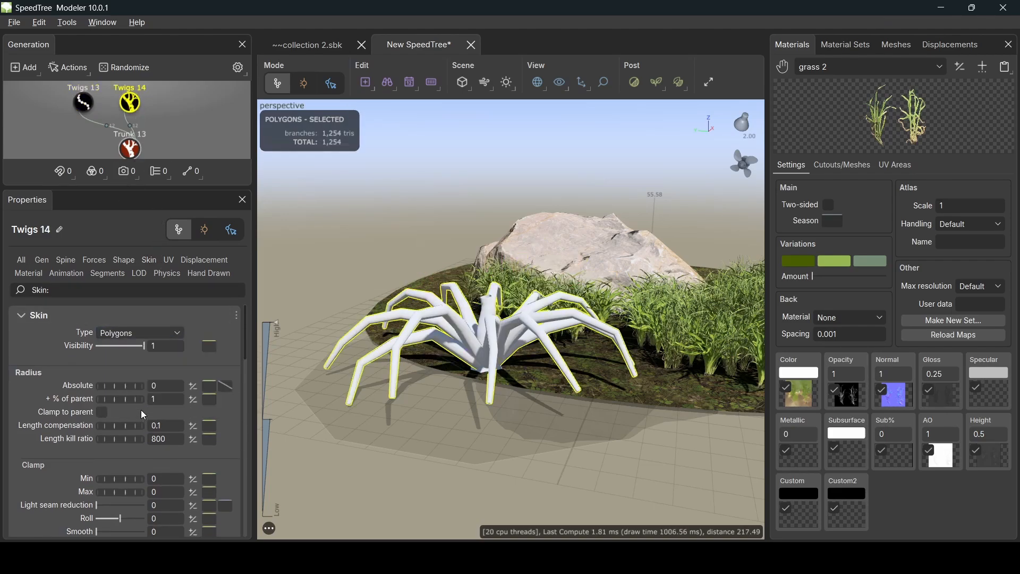
left_click(129, 146)
left_click(155, 335)
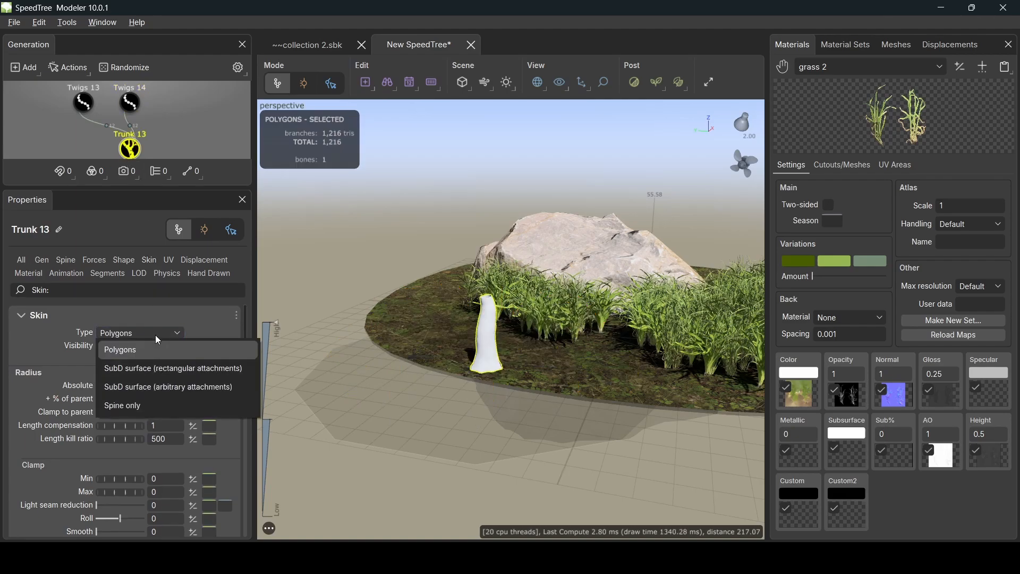
left_click(153, 401)
left_click(131, 103)
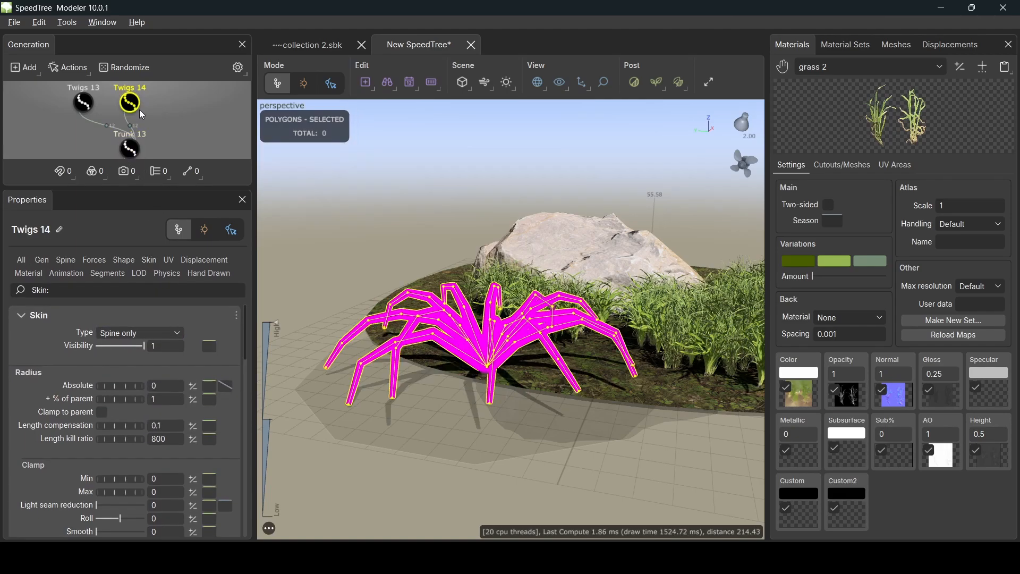
left_click(87, 107)
middle_click_drag(130, 103, 137, 138)
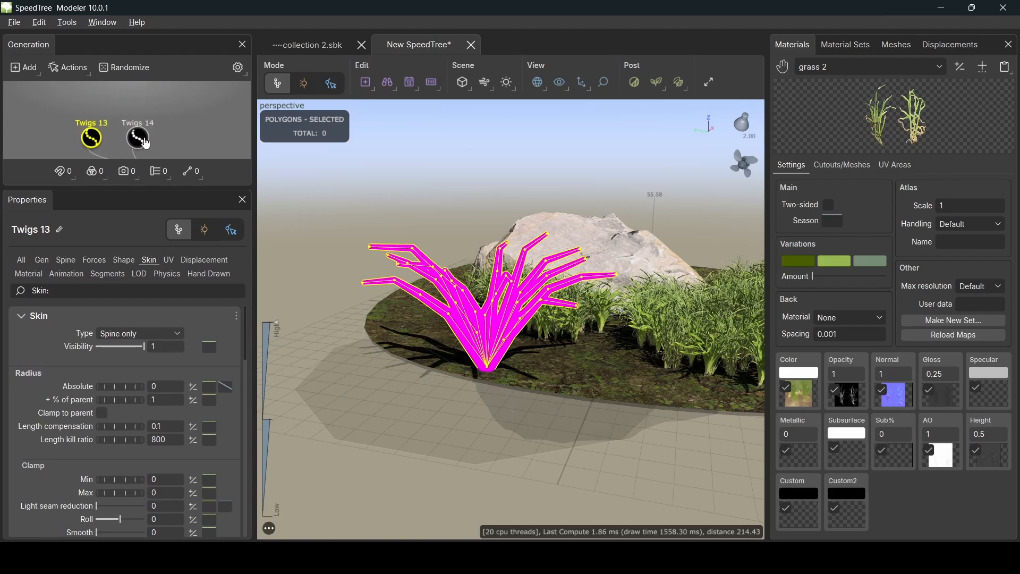
- Add fin fronds (Frond 25 and 26) to Twigs 13 and Twigs 14, viewed from above
right_click(99, 142)
mouse_move(264, 17)
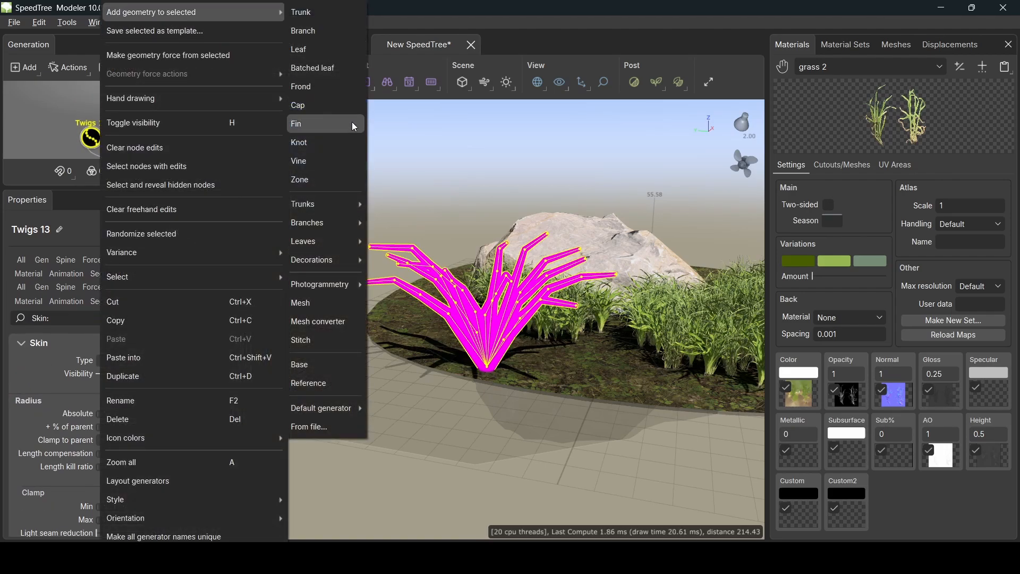
left_click(304, 83)
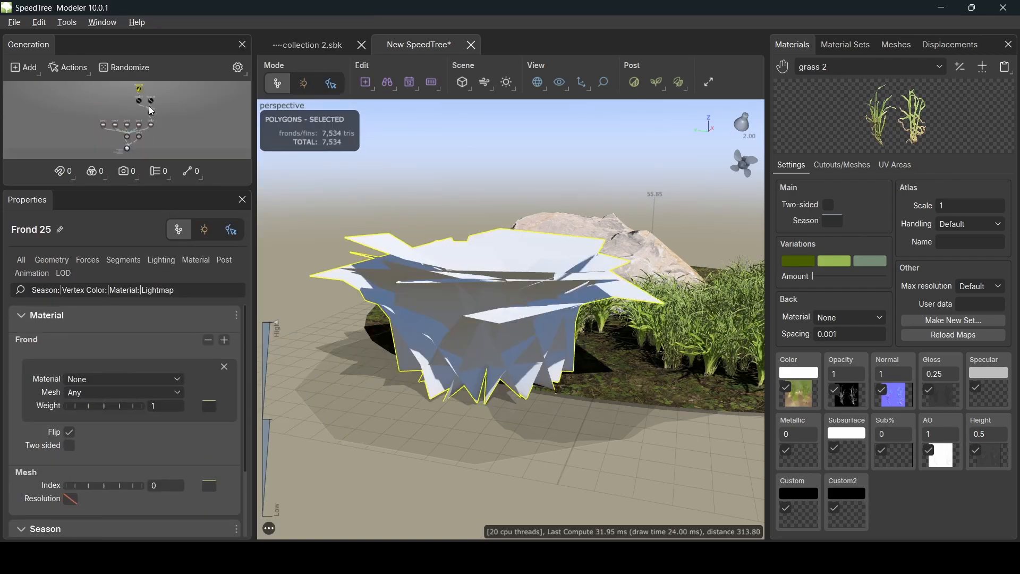
scroll(152, 112, "up", 5)
right_click(153, 128)
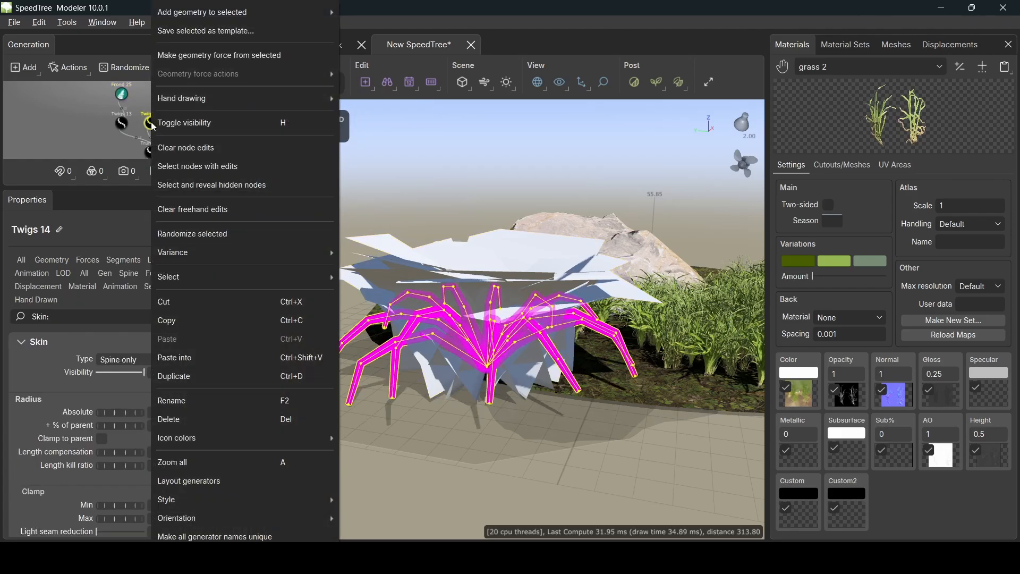
mouse_move(286, 12)
left_click(361, 88)
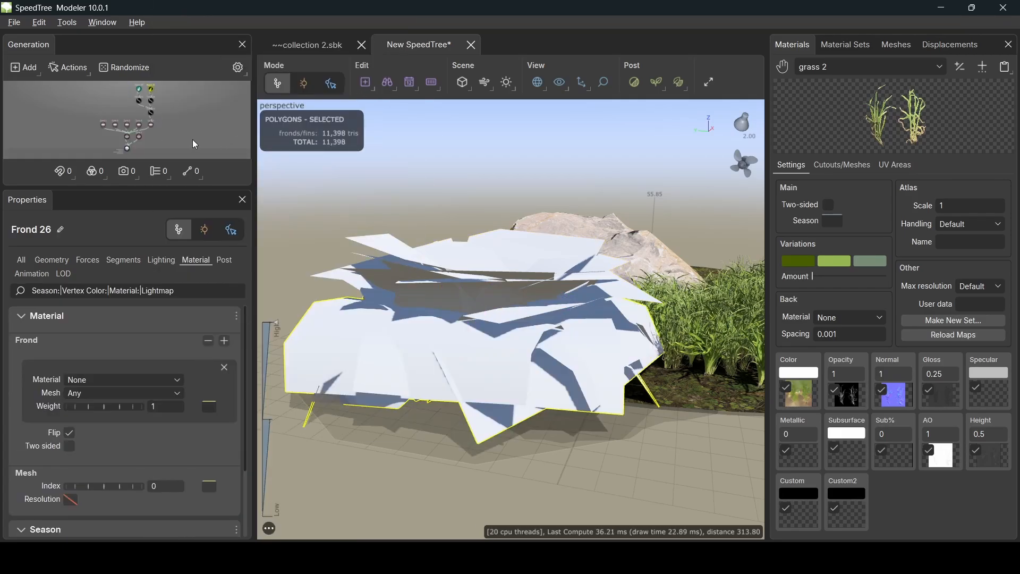
left_click_drag(421, 212, 441, 256)
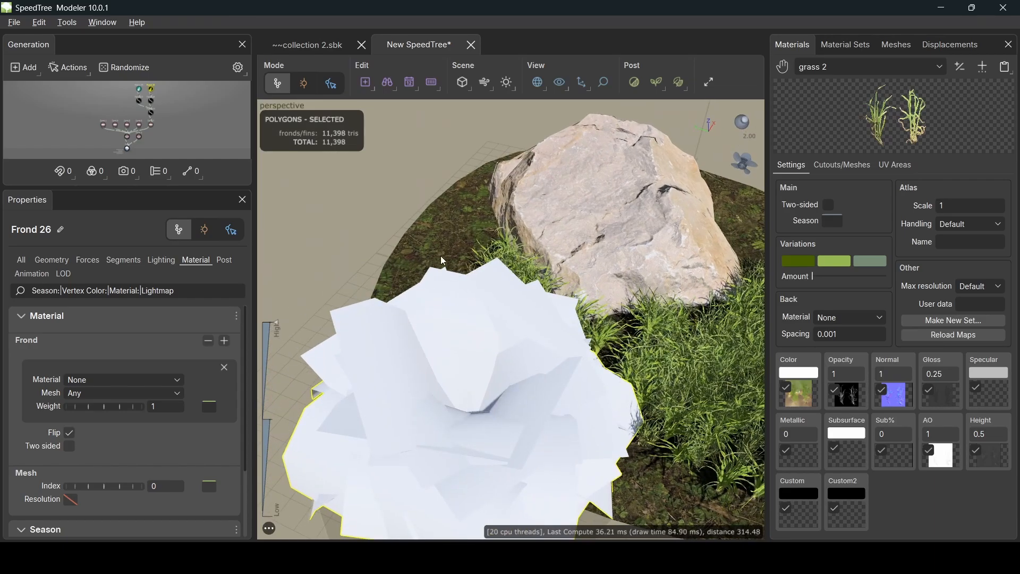
left_click(983, 67)
- Load the leaf albedo as the leaf material's colour map, accepting its other maps
left_click(500, 74)
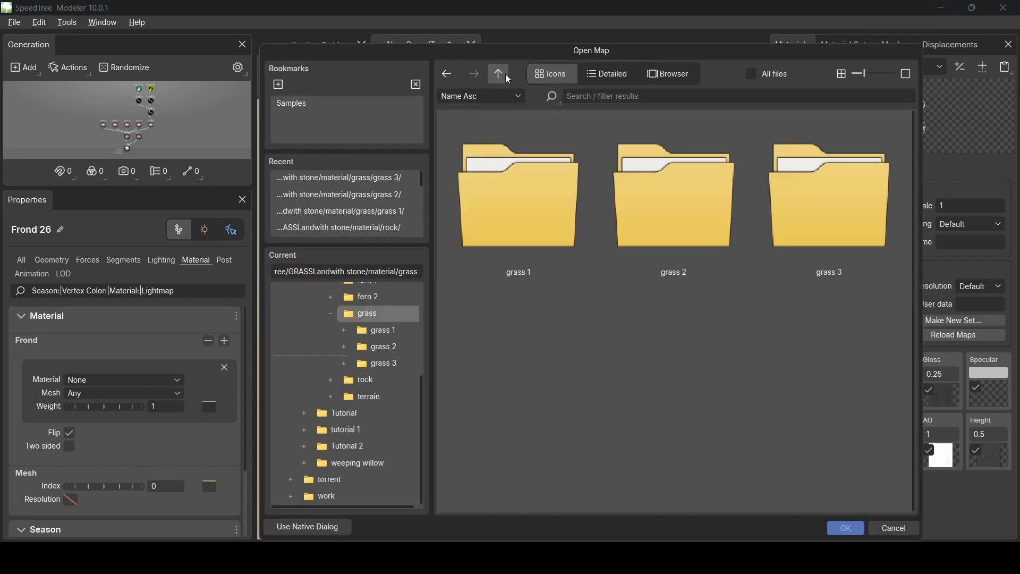
left_click(499, 80)
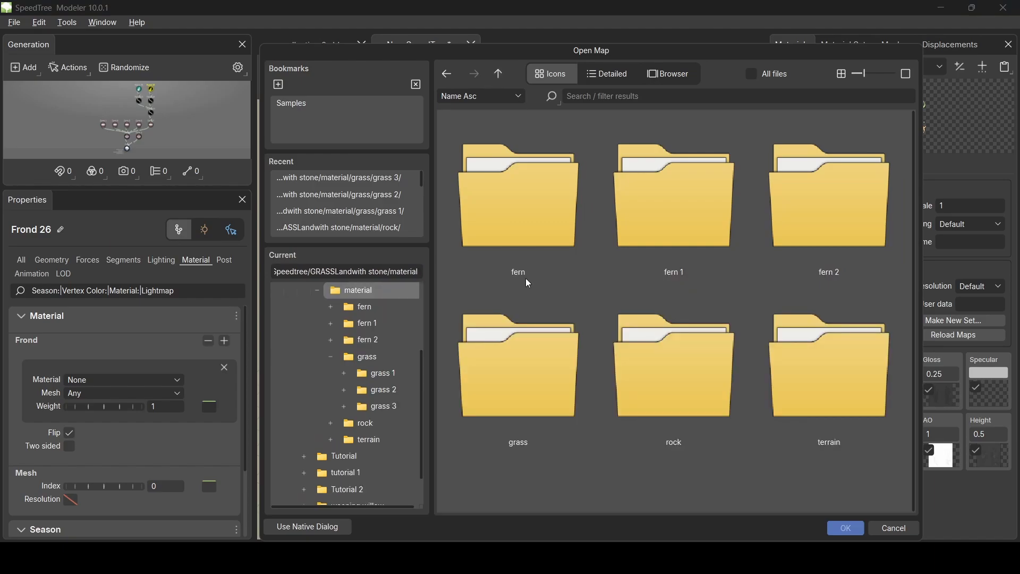
double_click(534, 196)
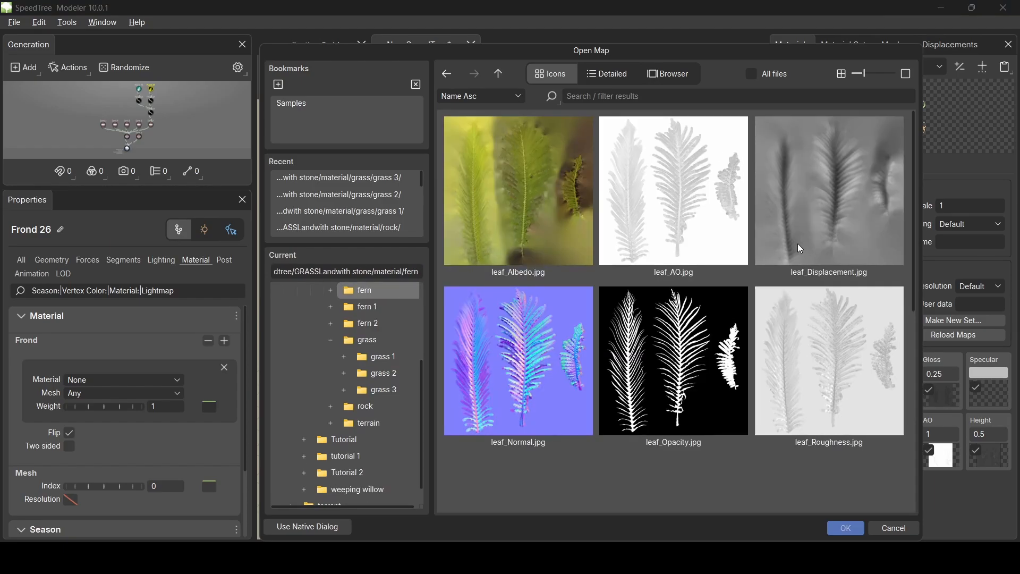
double_click(533, 196)
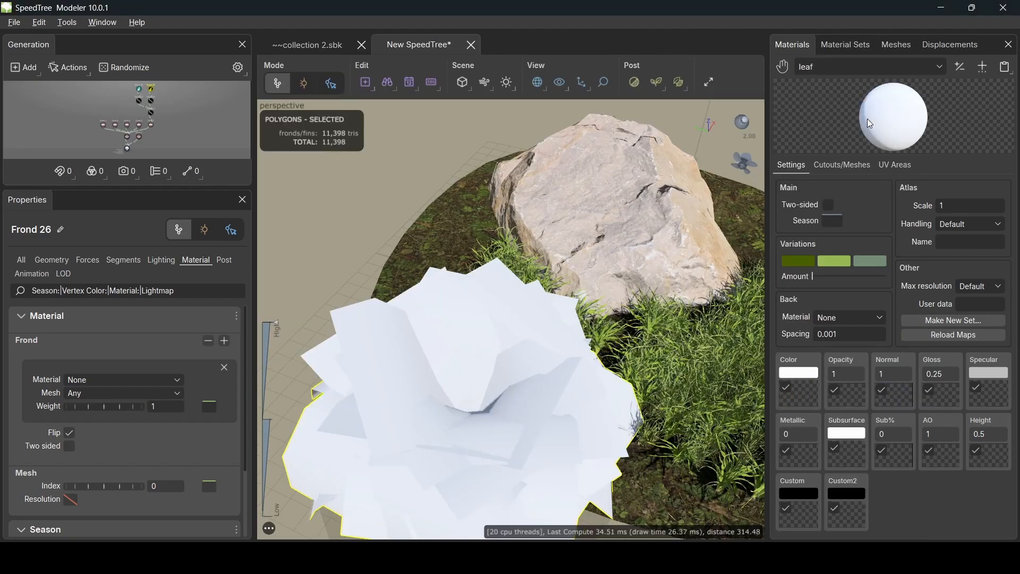
left_click(804, 397)
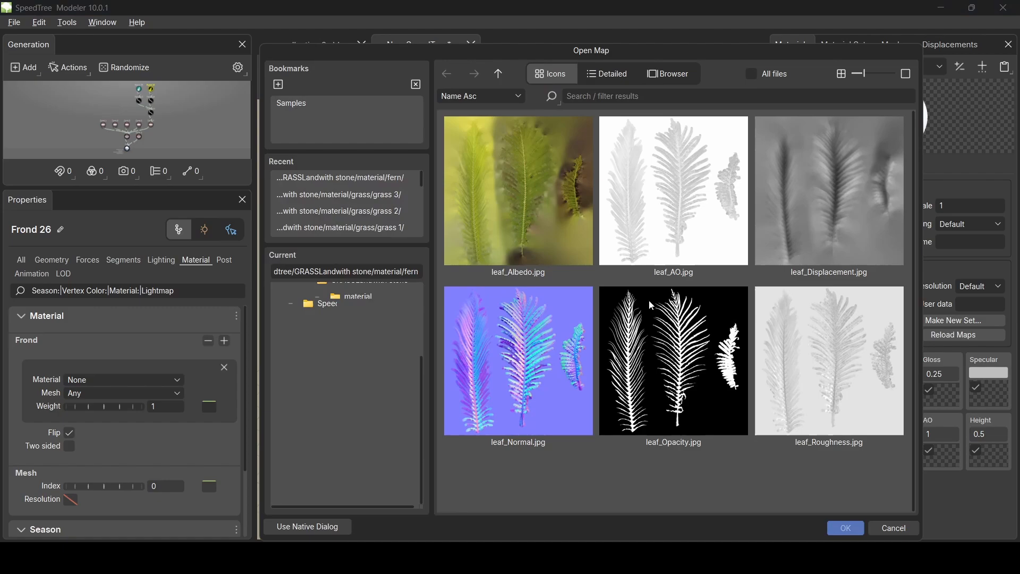
double_click(495, 218)
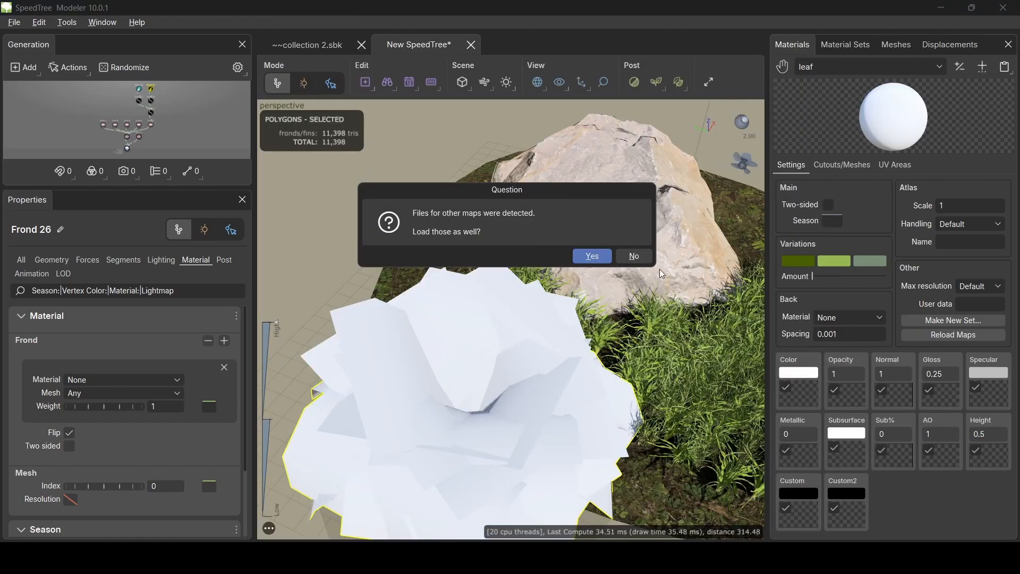
left_click(592, 257)
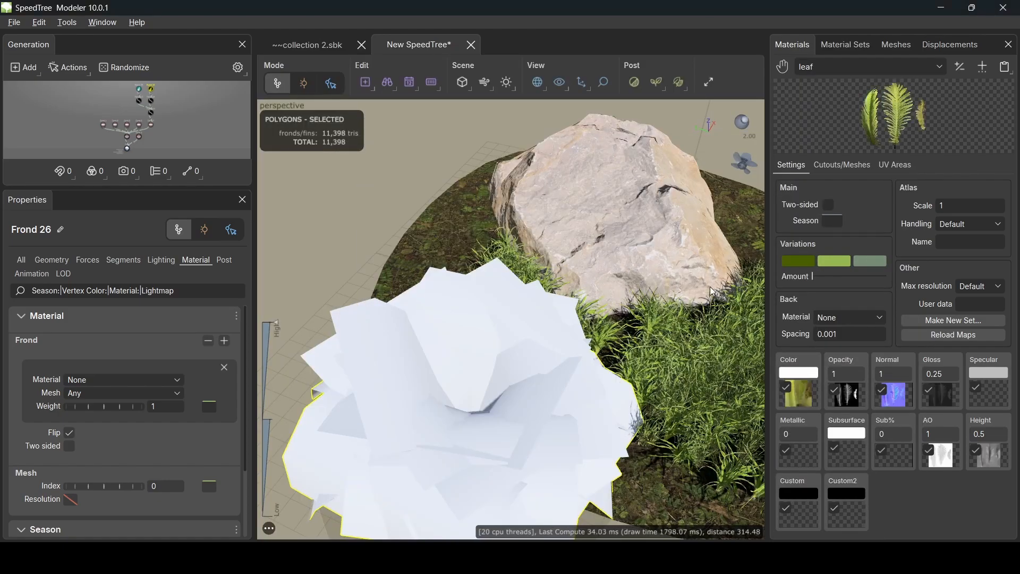
- Create a fern material from the fern 1 fern_Albedo texture with all its maps
left_click(960, 68)
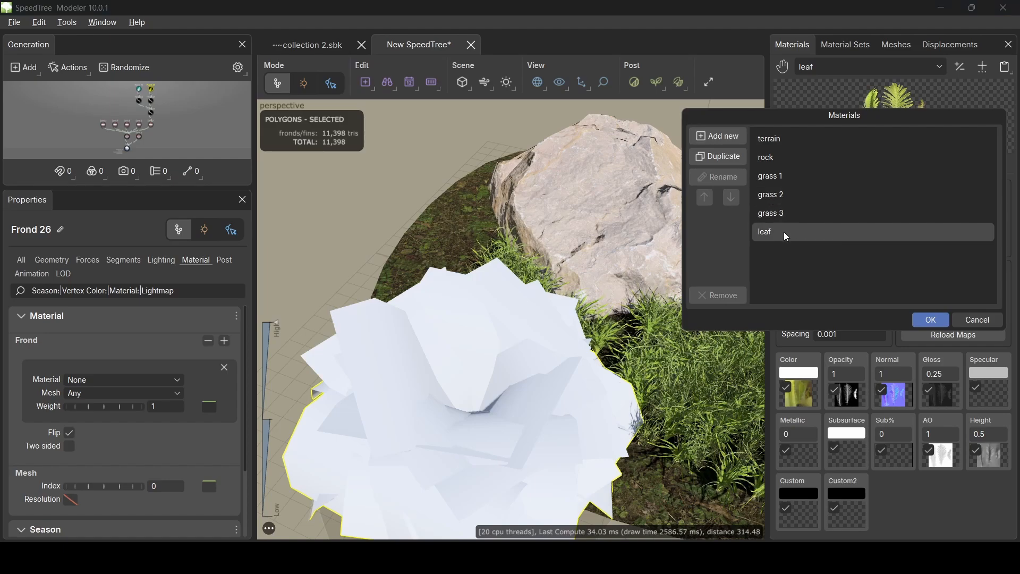
left_click(926, 320)
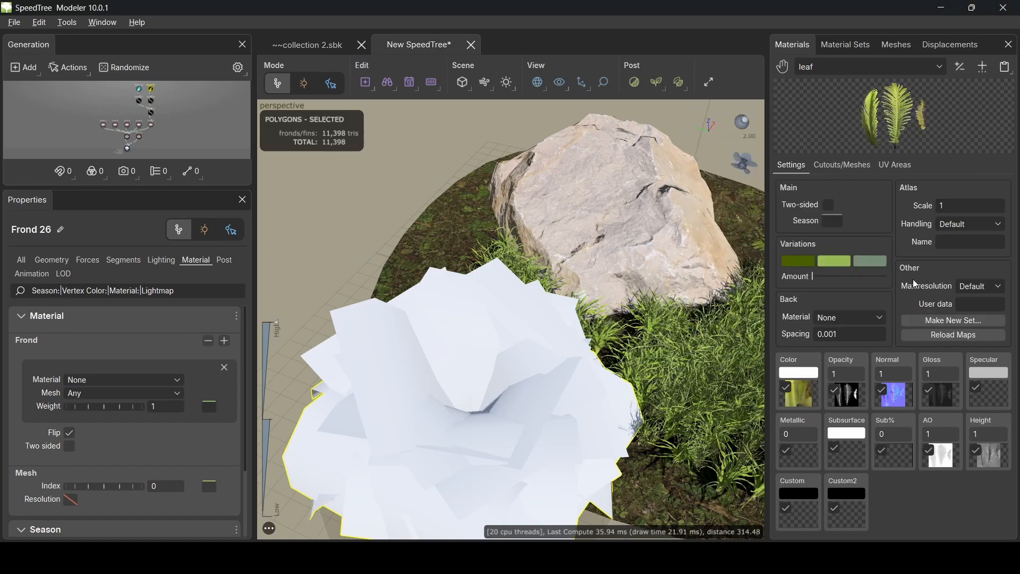
left_click(980, 69)
left_click(498, 74)
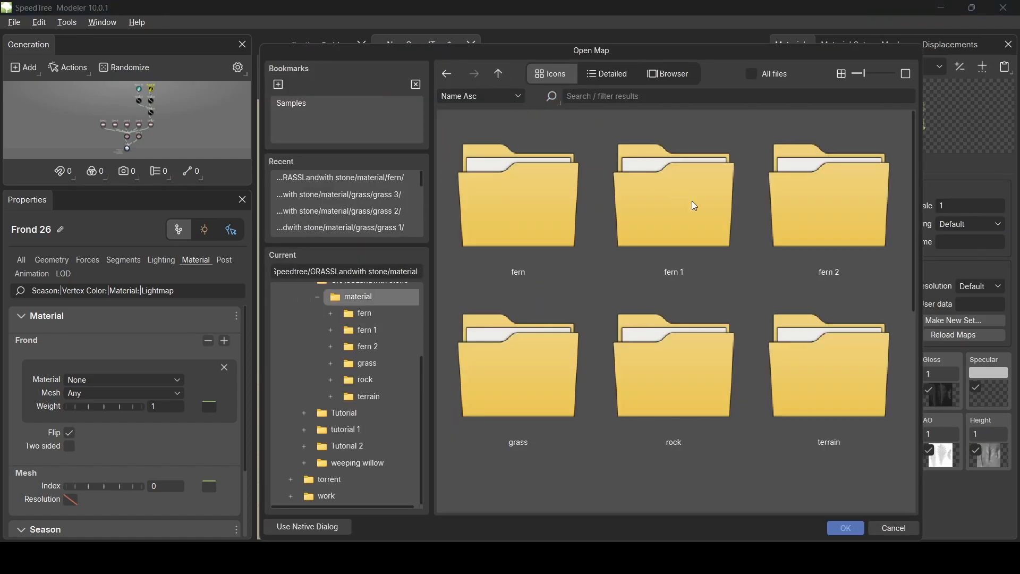
double_click(692, 205)
double_click(547, 200)
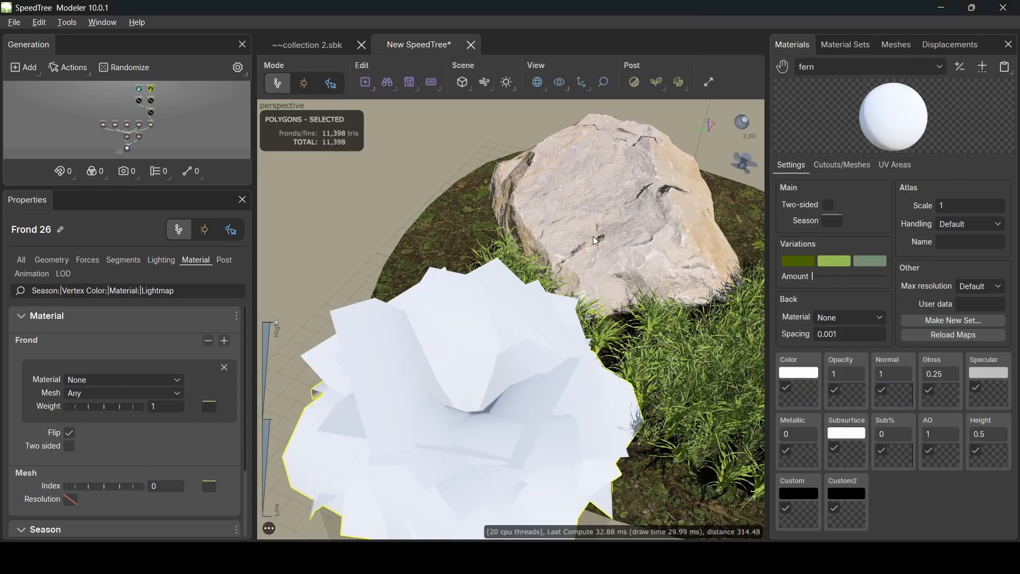
left_click(805, 404)
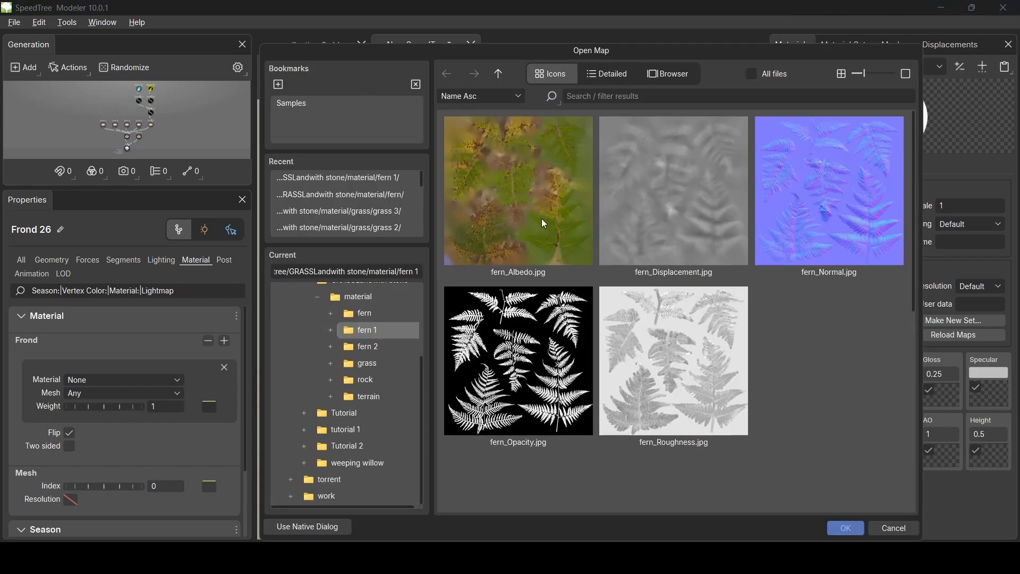
double_click(541, 218)
left_click(633, 261)
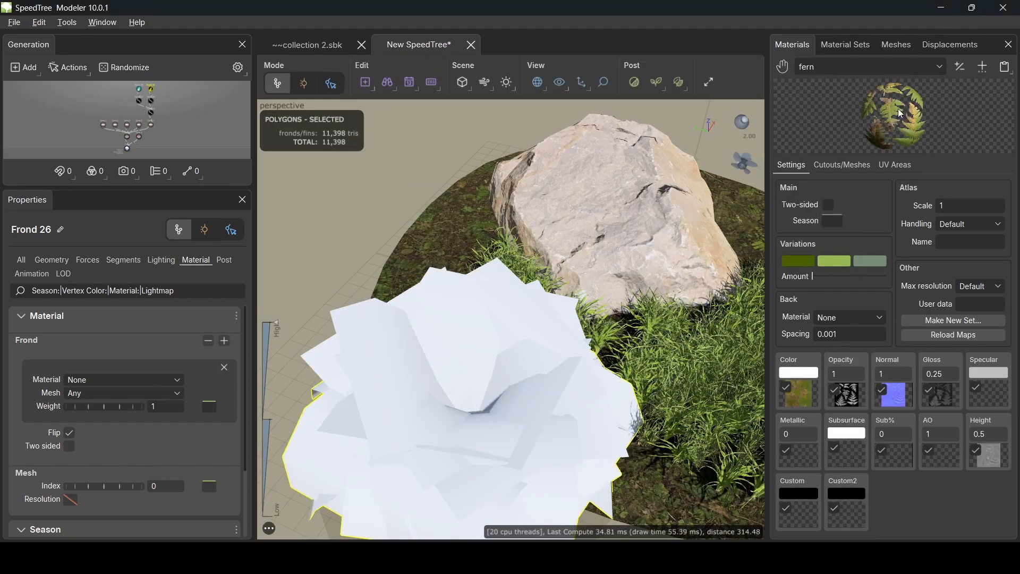
- Rename the fern material to 'leaf 2' and the leaf material to 'leaf 1'
left_click(961, 67)
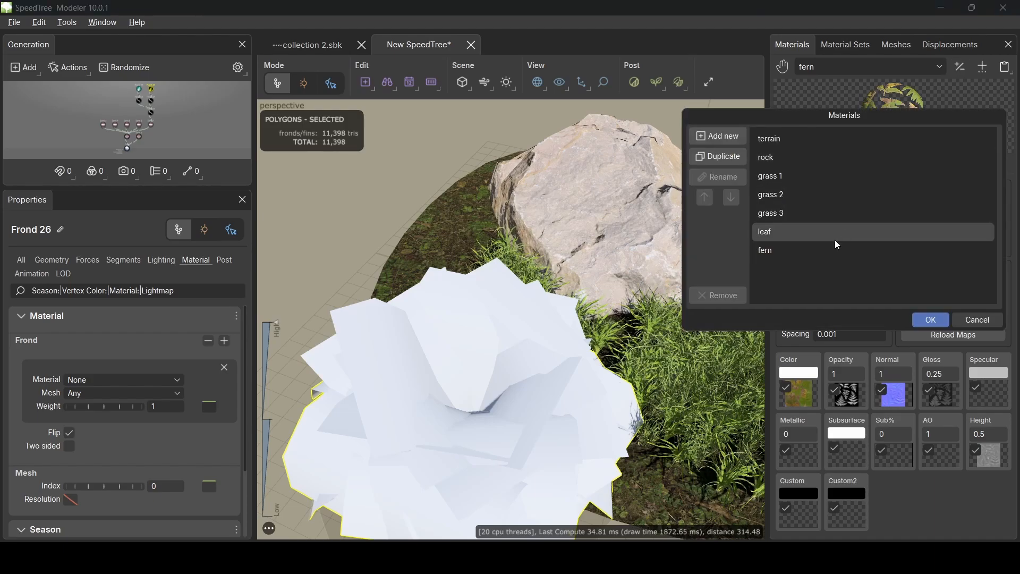
double_click(783, 255)
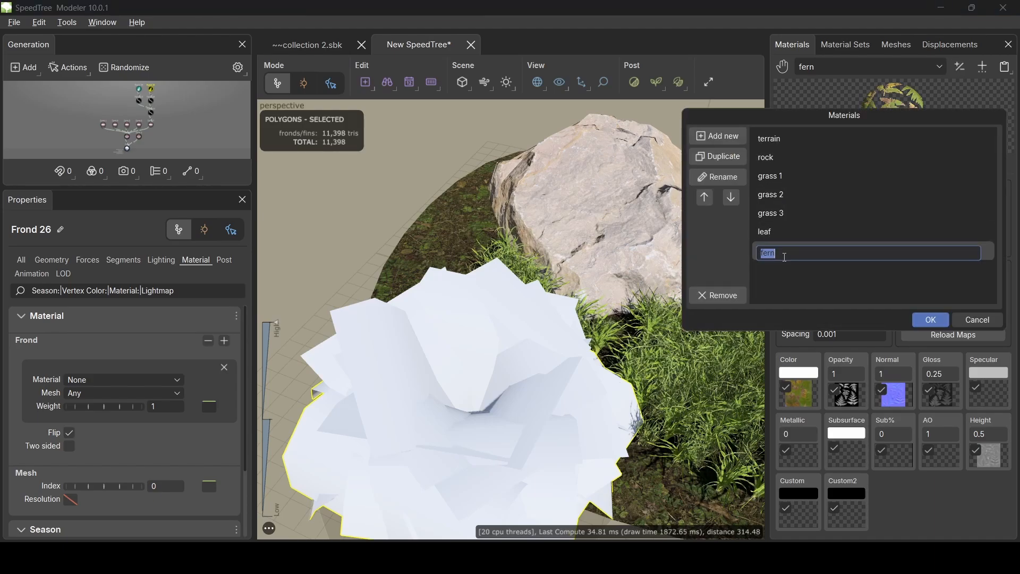
type("leaf 2")
key("Return")
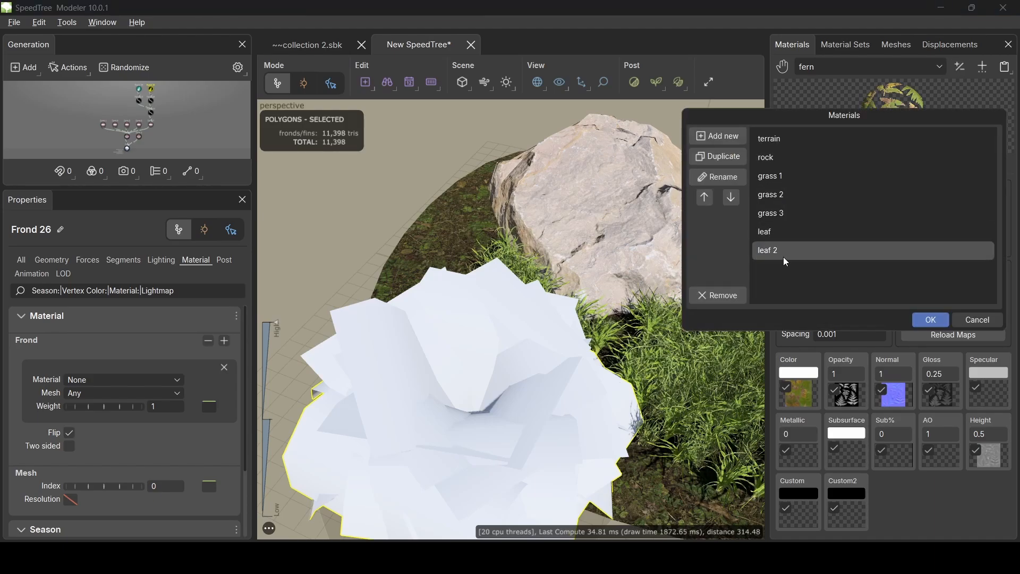
left_click(779, 237)
left_click(780, 235)
left_click(786, 234)
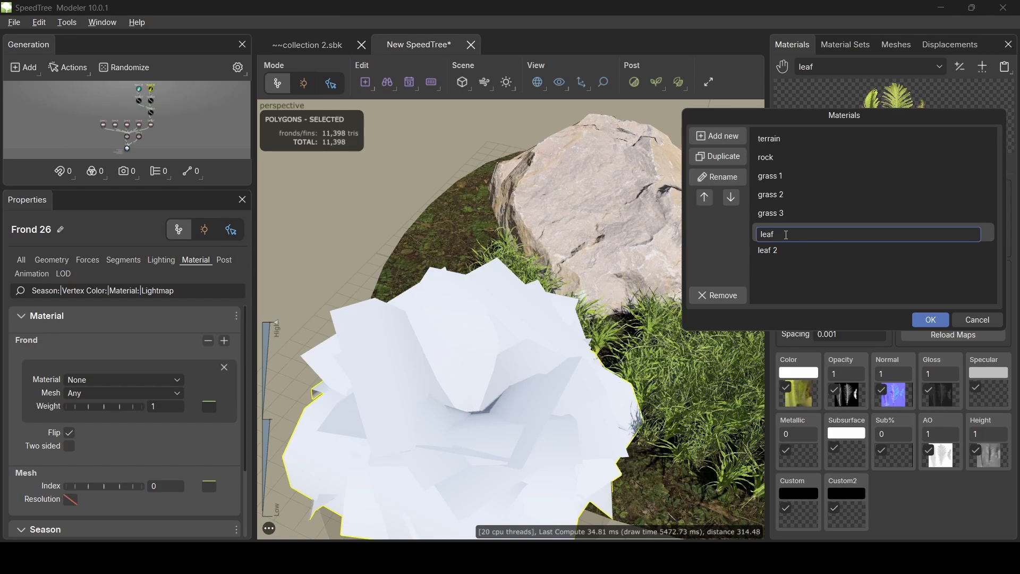
type("1")
left_click(830, 278)
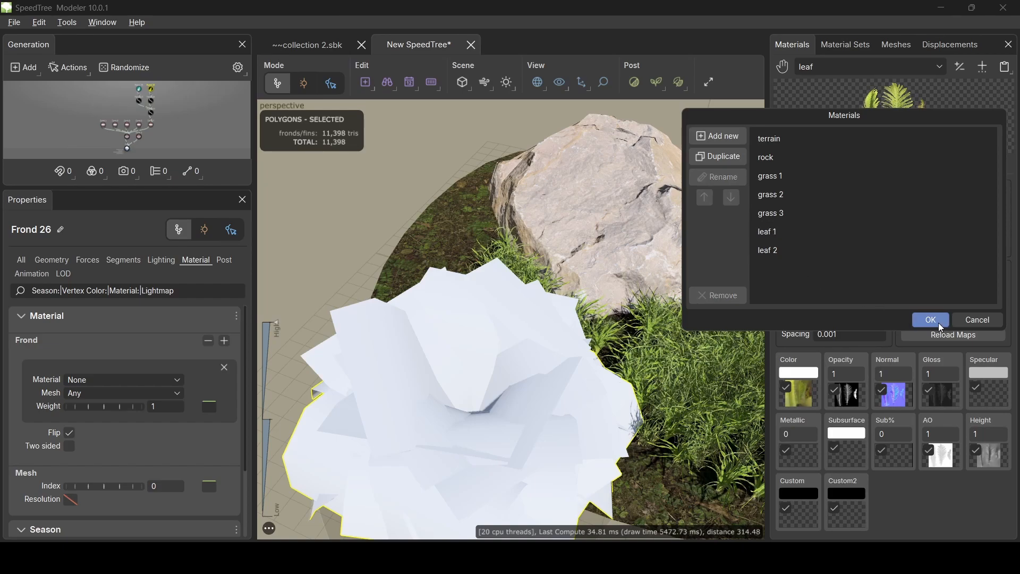
left_click(932, 321)
- Add a two-sided fern material from the fern 2 fern_Albedo texture and its maps
left_click(983, 67)
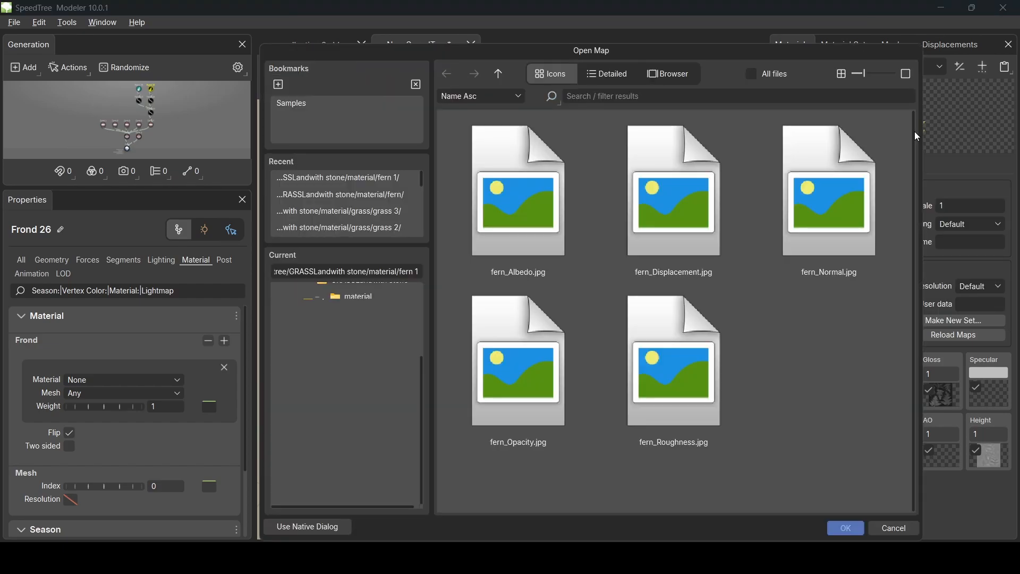
left_click(499, 74)
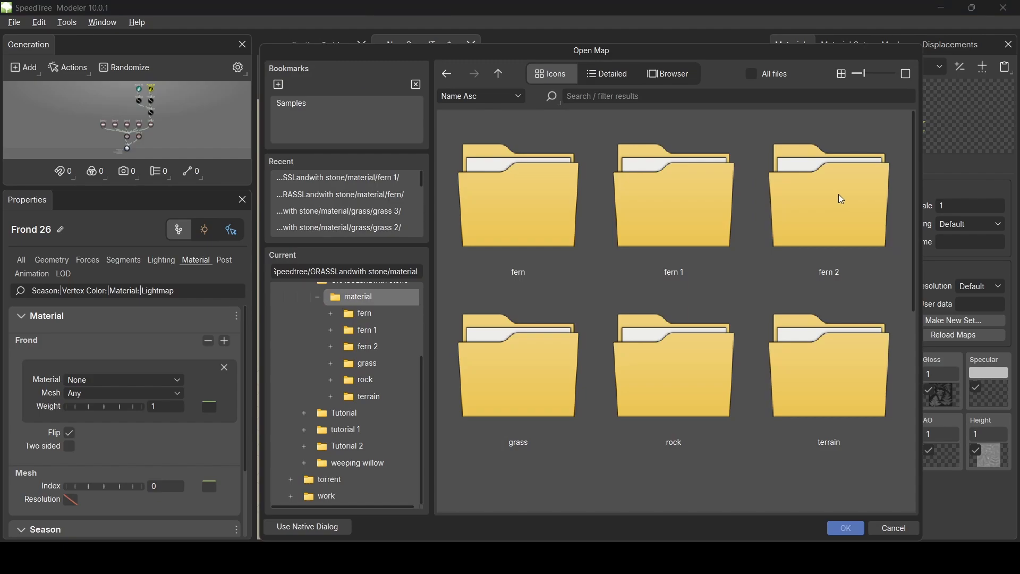
double_click(842, 199)
double_click(646, 176)
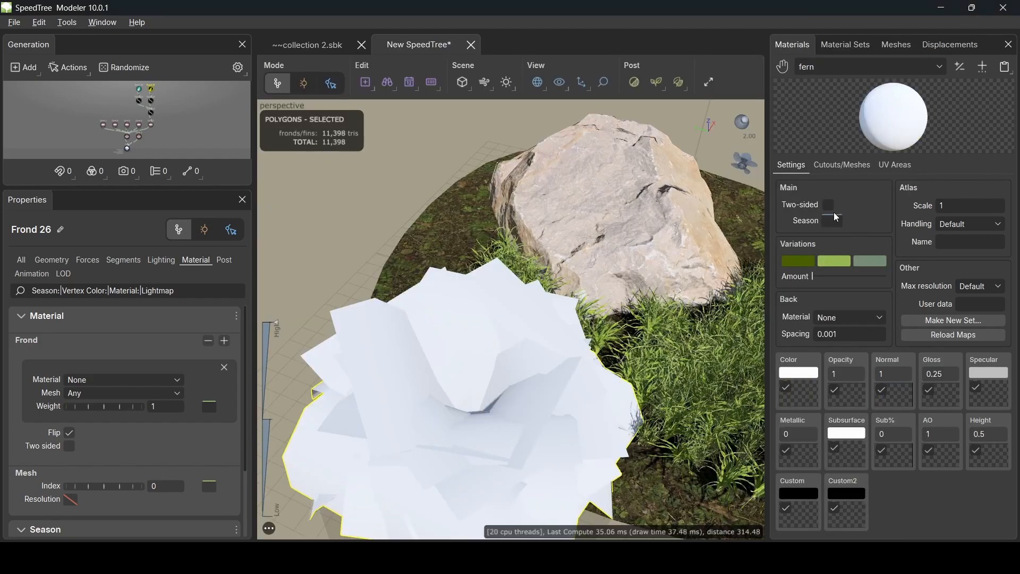
left_click(801, 397)
double_click(508, 200)
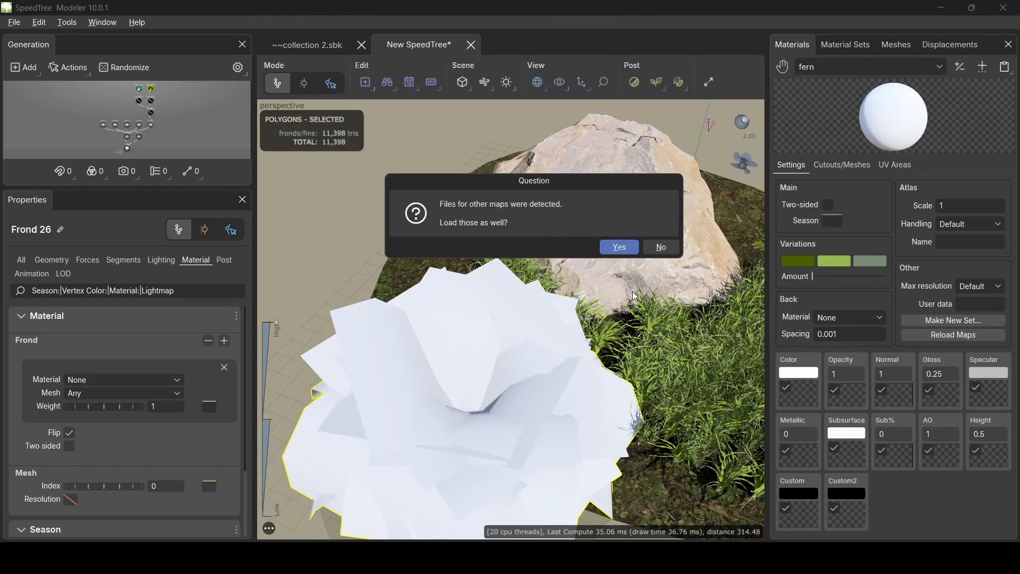
left_click(619, 246)
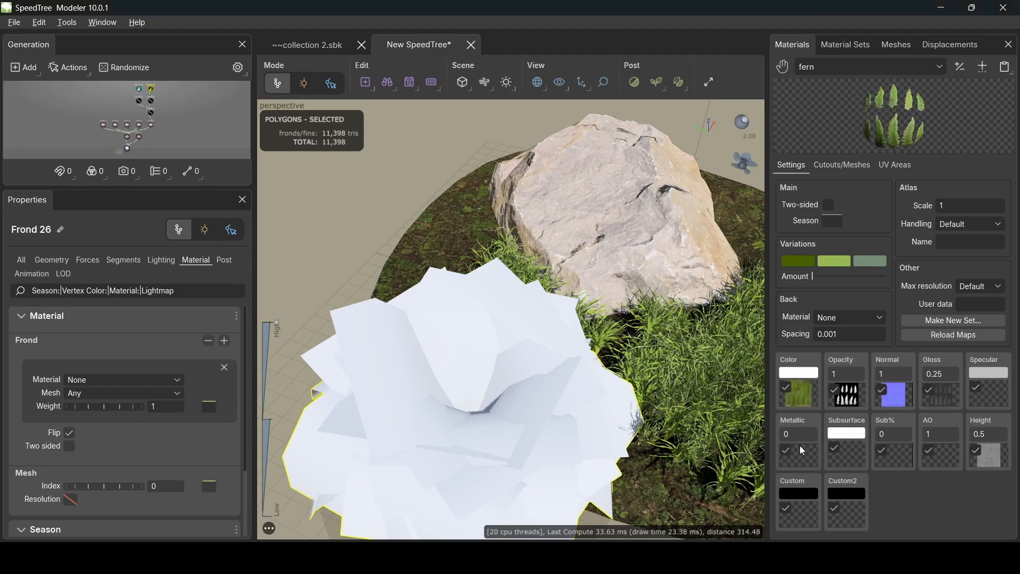
left_click(831, 204)
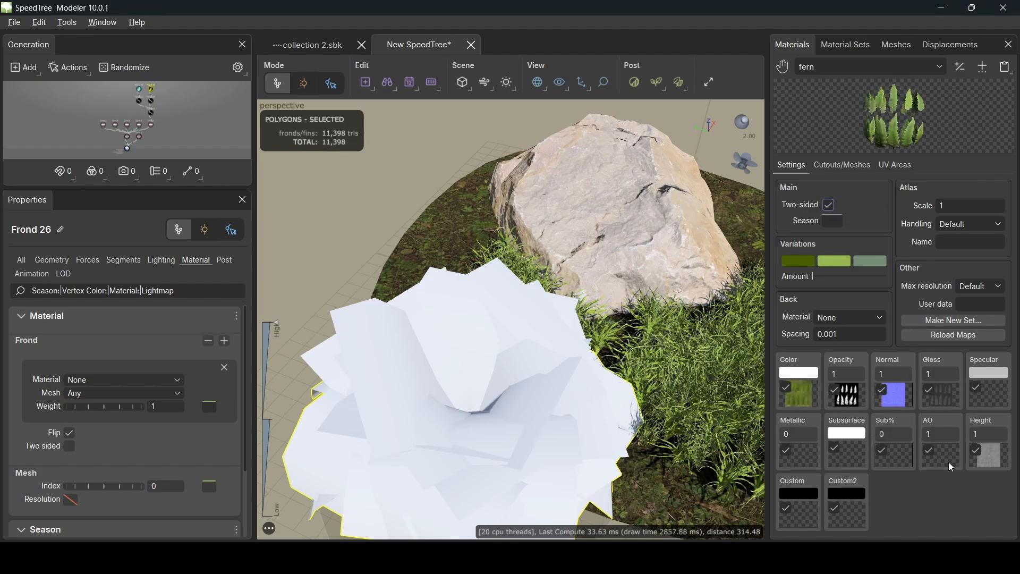
- Rename the fern material to 'leaf 3'
left_click(960, 67)
double_click(778, 271)
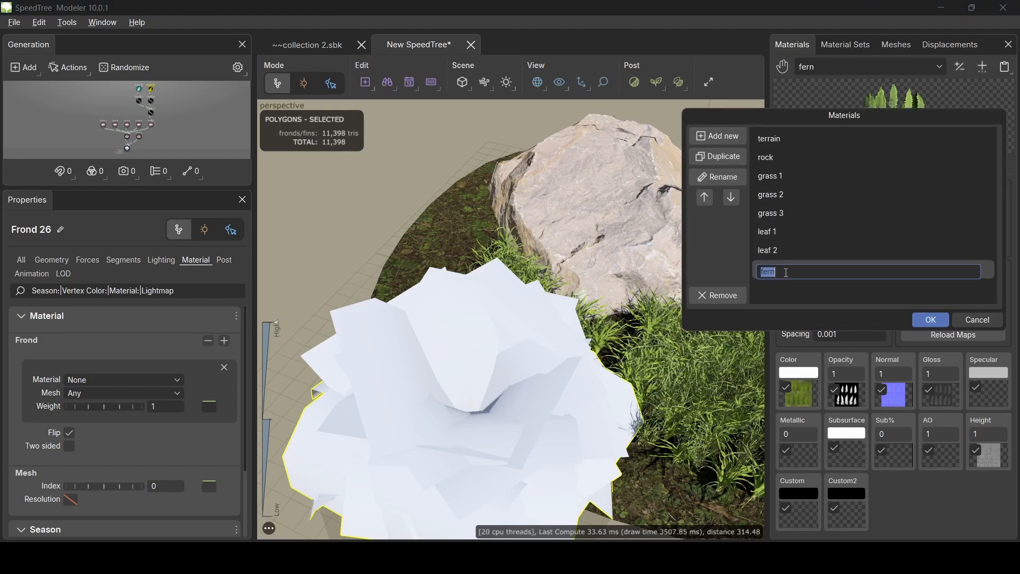
type("leaf 3")
key("Return")
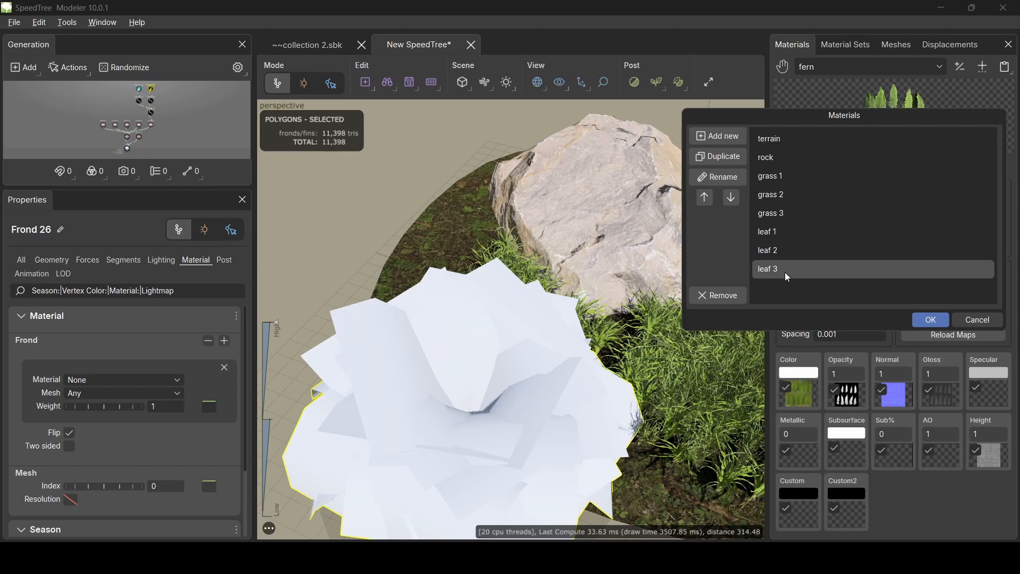
left_click(933, 320)
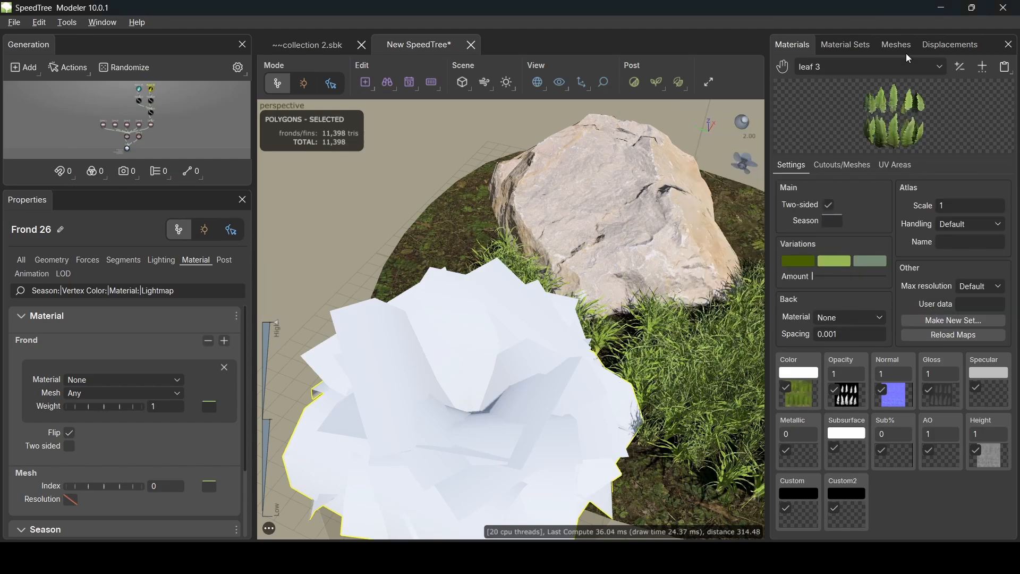
- Make leaf 1 two-sided and open its cutout mesh for editing
left_click(874, 65)
left_click(818, 198)
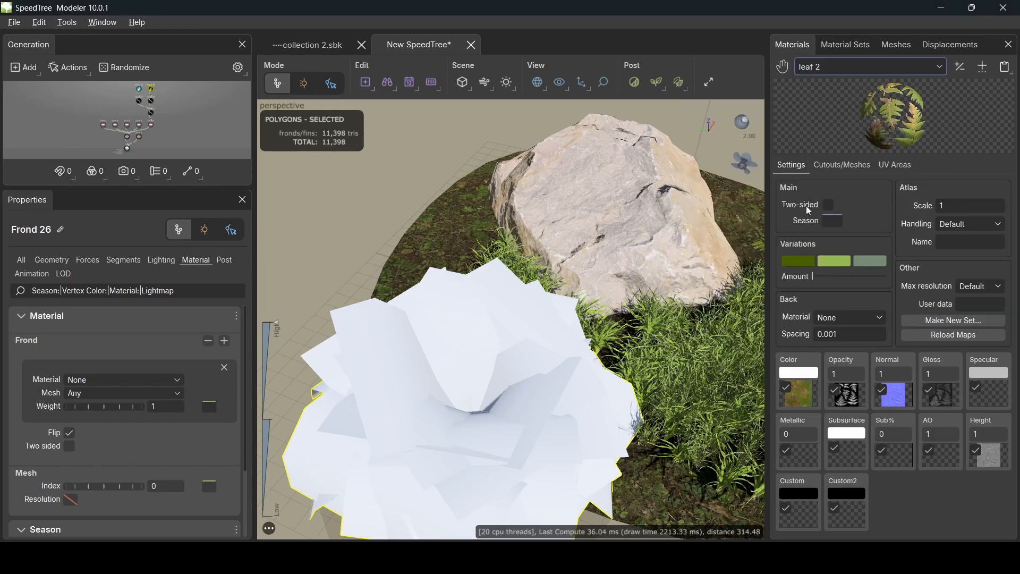
left_click(850, 66)
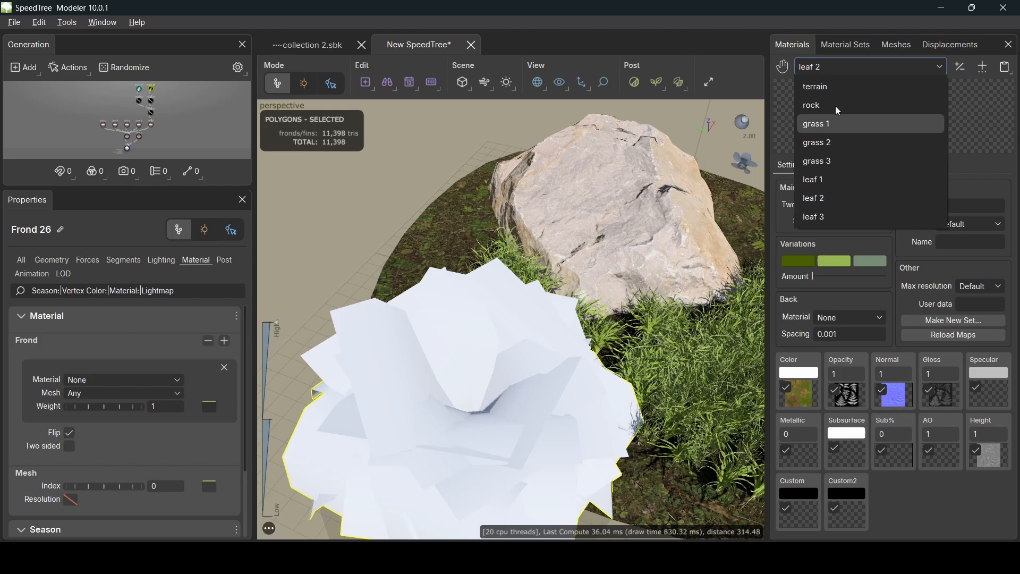
left_click(830, 179)
left_click(830, 205)
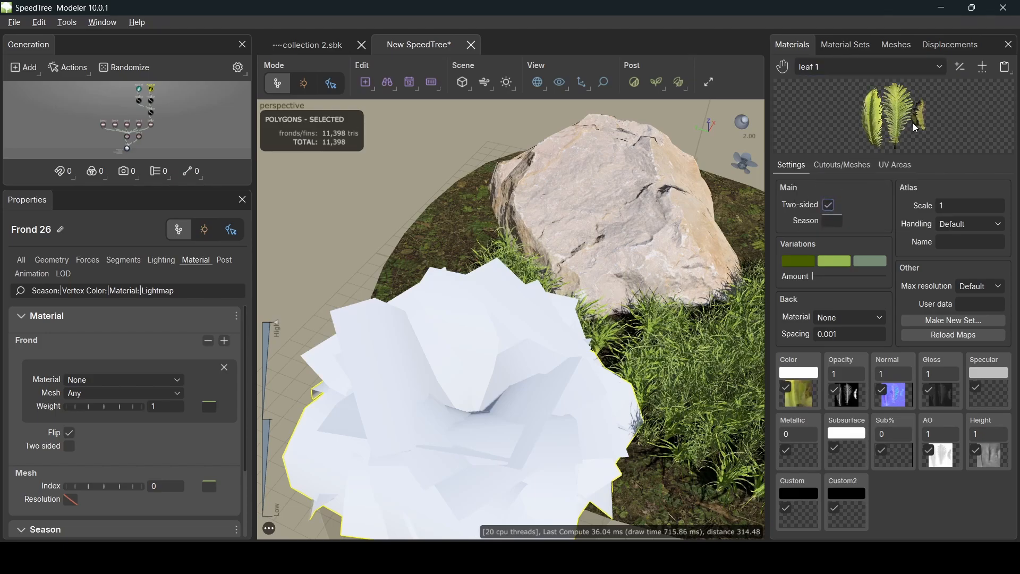
left_click(846, 166)
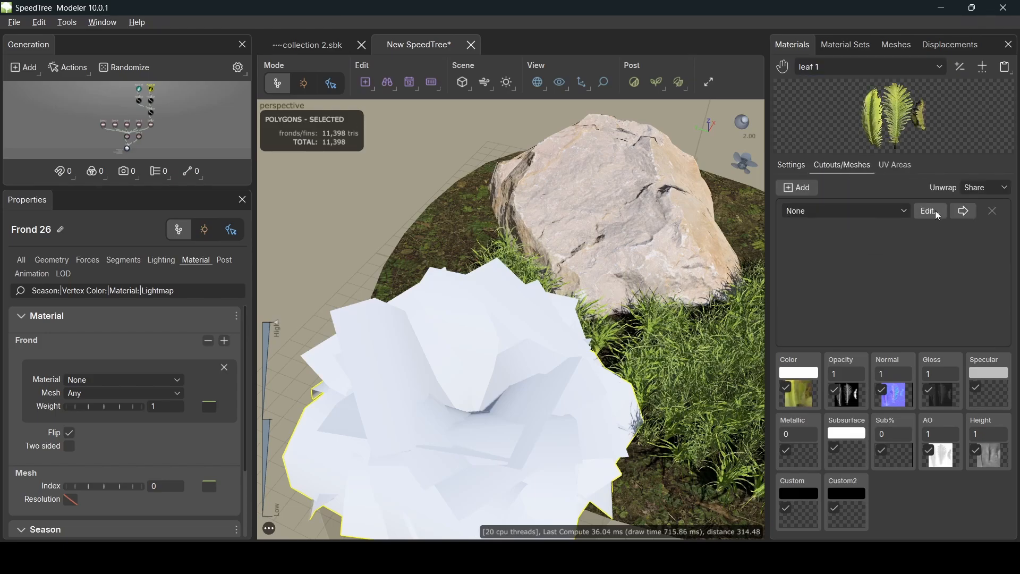
left_click(933, 209)
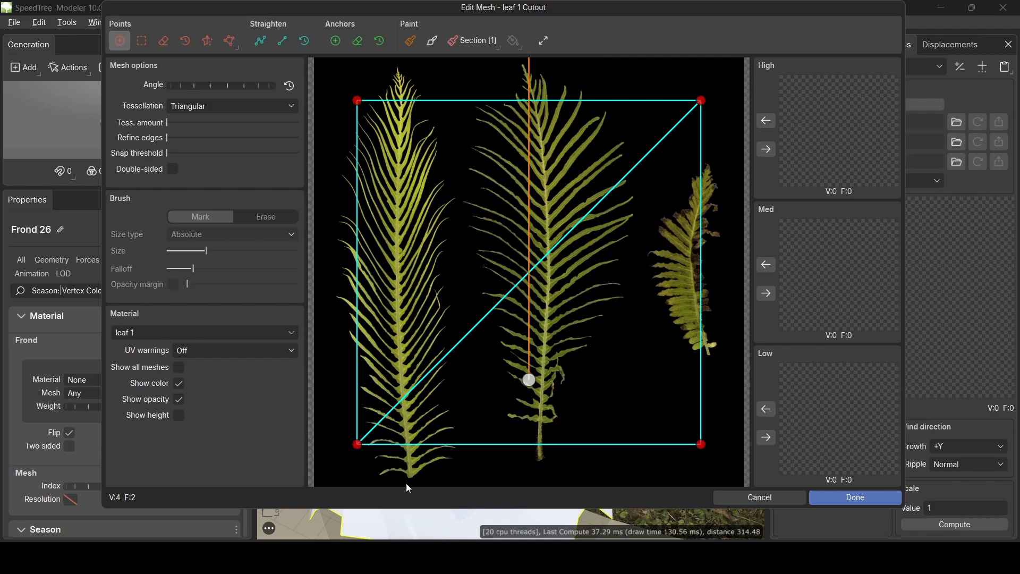
- Pull the leaf 1 cutout's corners and a new top point in around the middle frond
left_click_drag(528, 379, 515, 446)
left_click(519, 454)
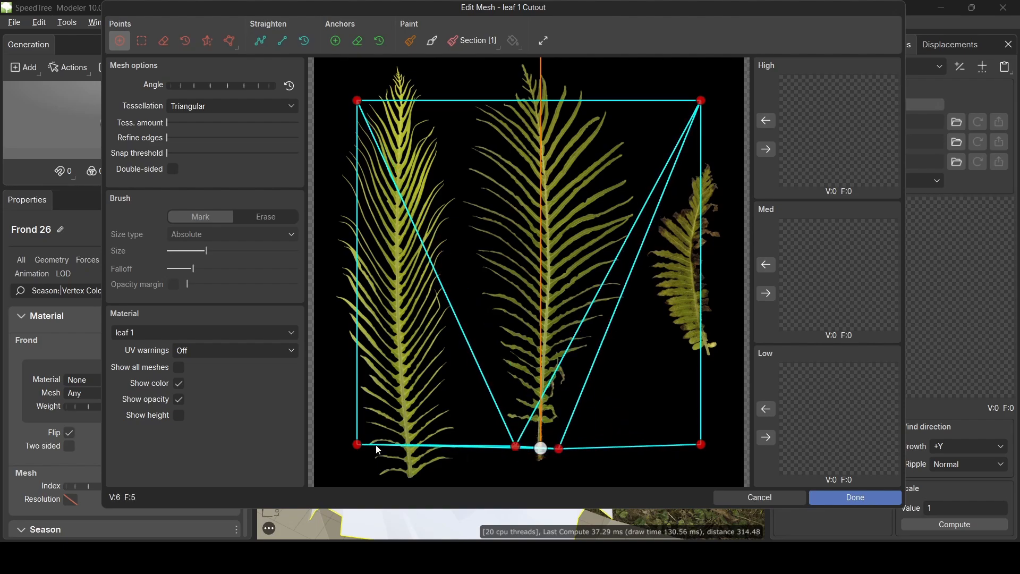
left_click(456, 318)
left_click_drag(458, 319, 467, 307)
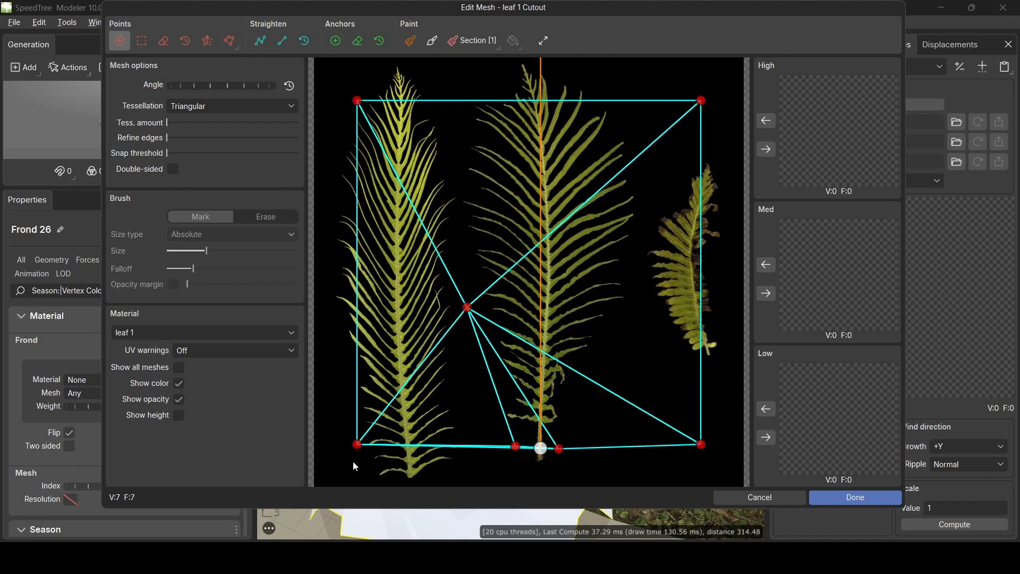
left_click_drag(357, 444, 459, 151)
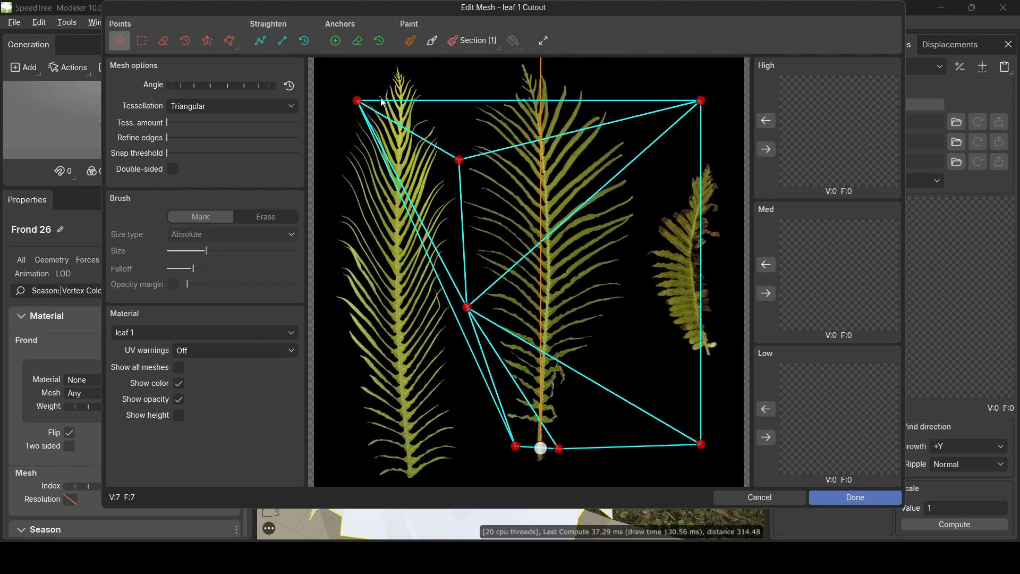
left_click_drag(357, 101, 504, 64)
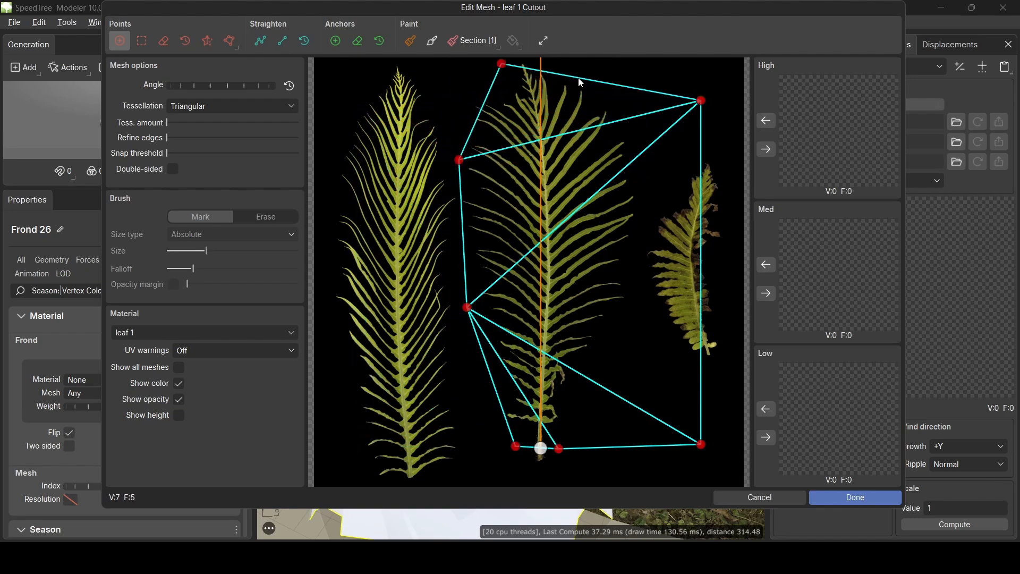
left_click_drag(580, 80, 577, 60)
left_click_drag(701, 100, 633, 113)
- Add cutout points along the frond's right edge, base and stem, moving the spare corner inward
left_click(631, 316)
left_click_drag(631, 316, 625, 320)
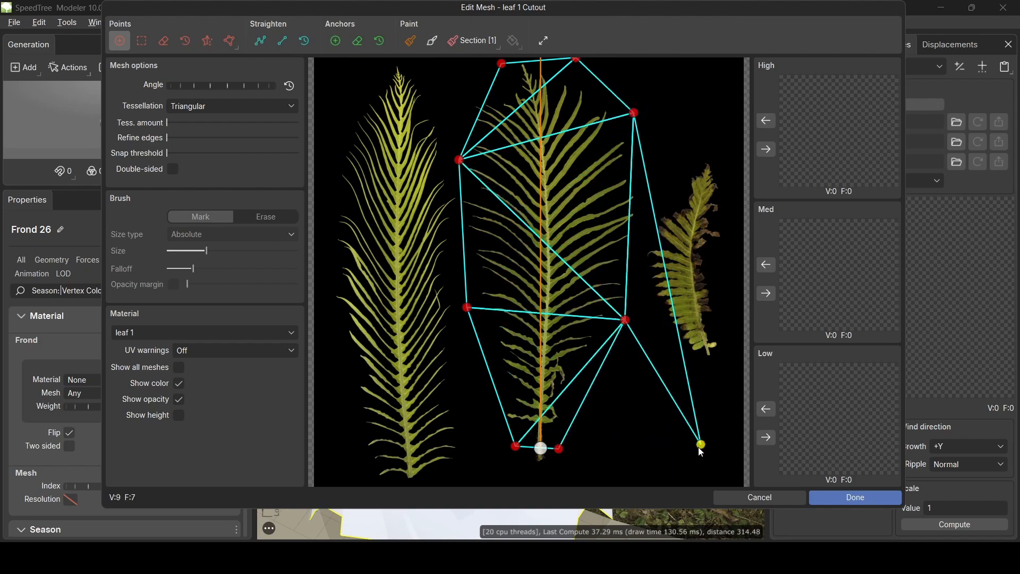
left_click(565, 402)
left_click_drag(565, 402, 540, 392)
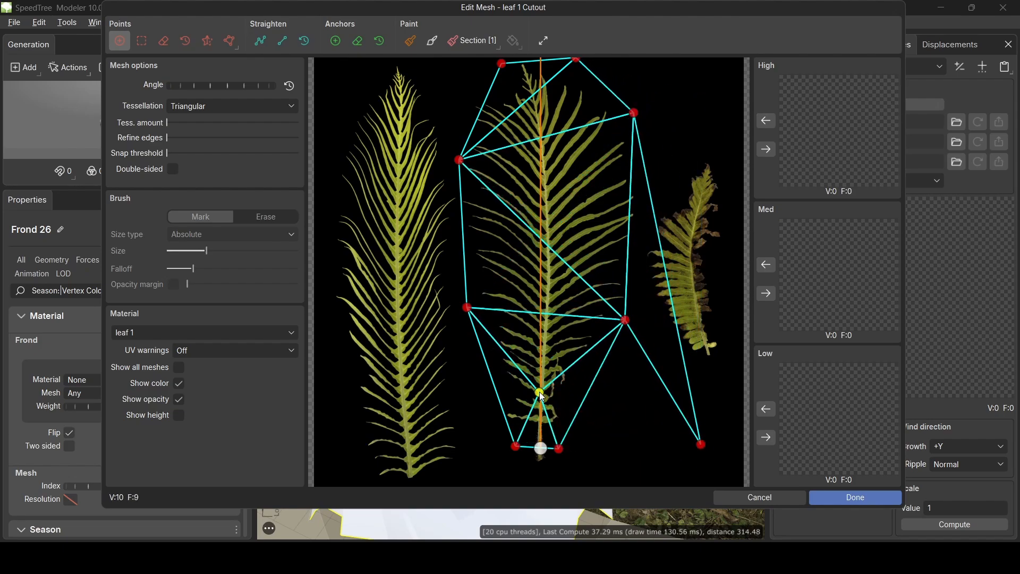
left_click(701, 445)
left_click_drag(701, 445, 549, 248)
left_click_drag(540, 147, 540, 137)
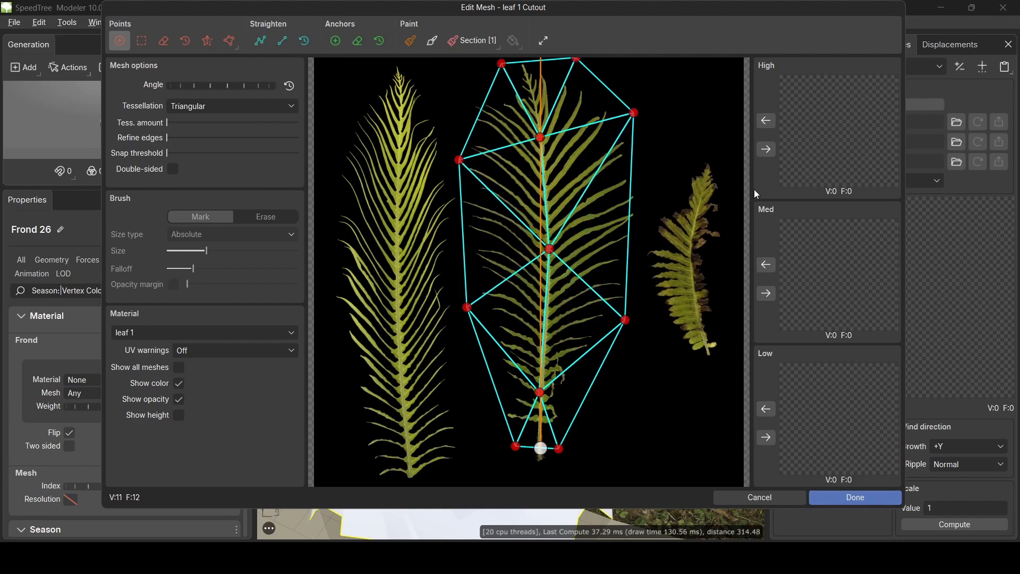
- Apply the leaf 1 cutout to High, Med and Low detail levels and finish editing
left_click(765, 150)
left_click(765, 294)
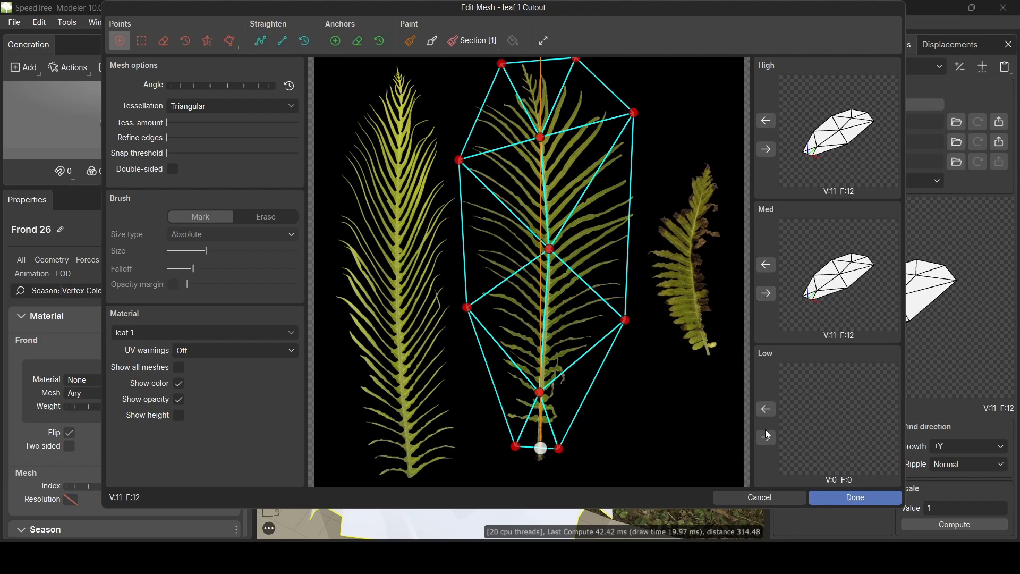
left_click(766, 437)
left_click(848, 498)
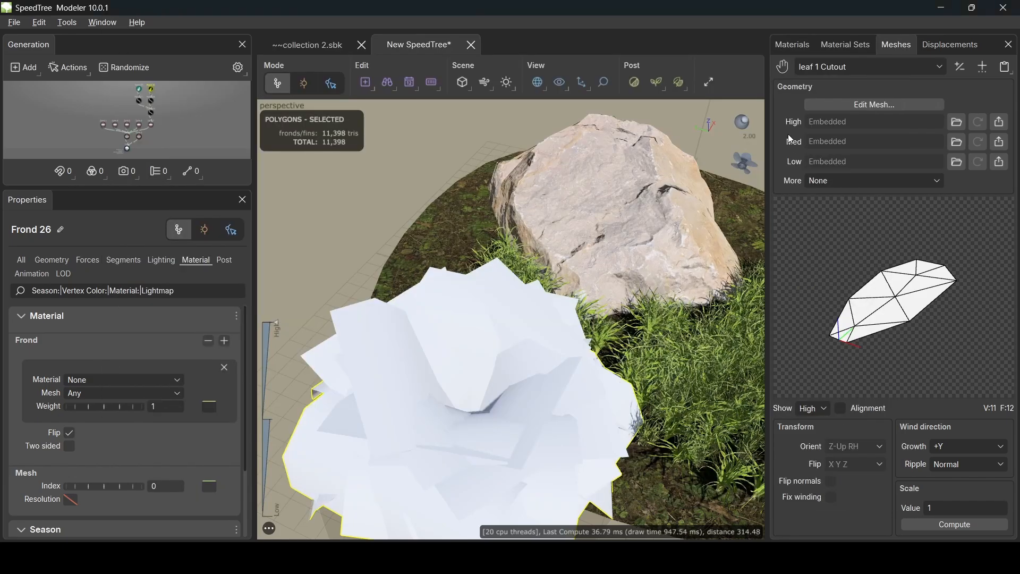
left_click(795, 44)
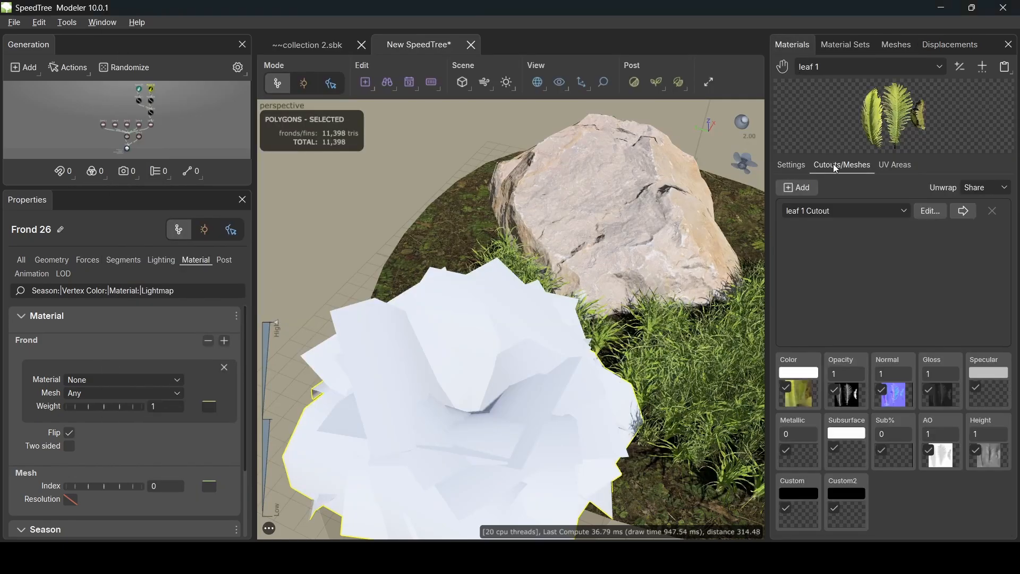
- Add a second leaf 1 cutout and pull its tip, base and bottom corners to the left frond
left_click(798, 188)
left_click(931, 229)
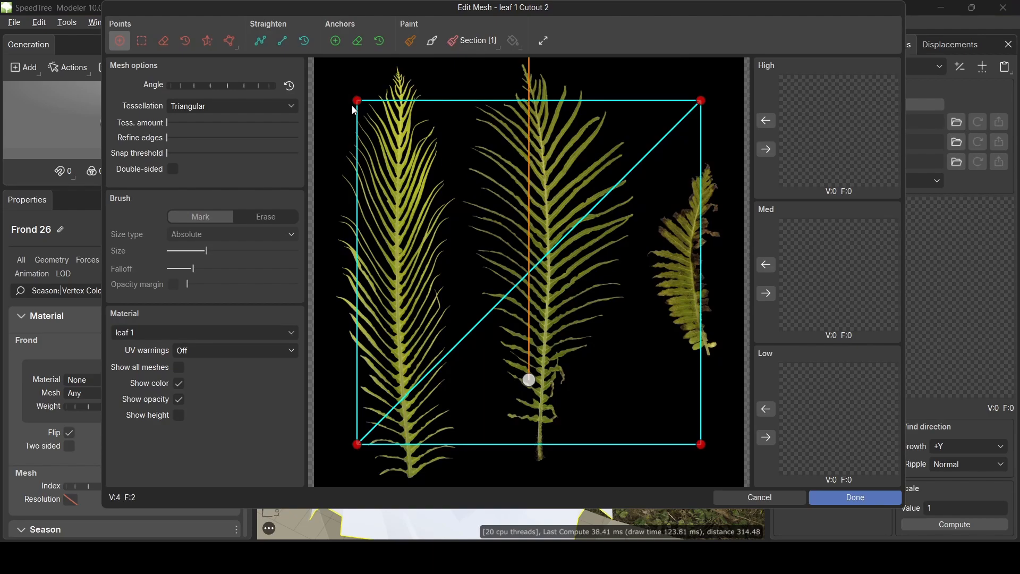
left_click(408, 100)
left_click_drag(408, 100, 395, 65)
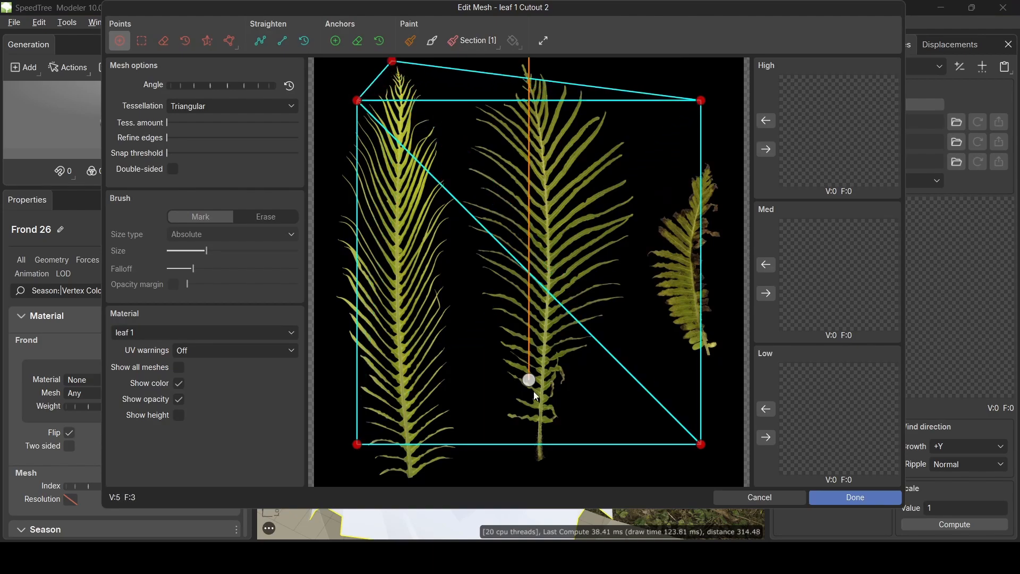
left_click_drag(530, 381, 415, 483)
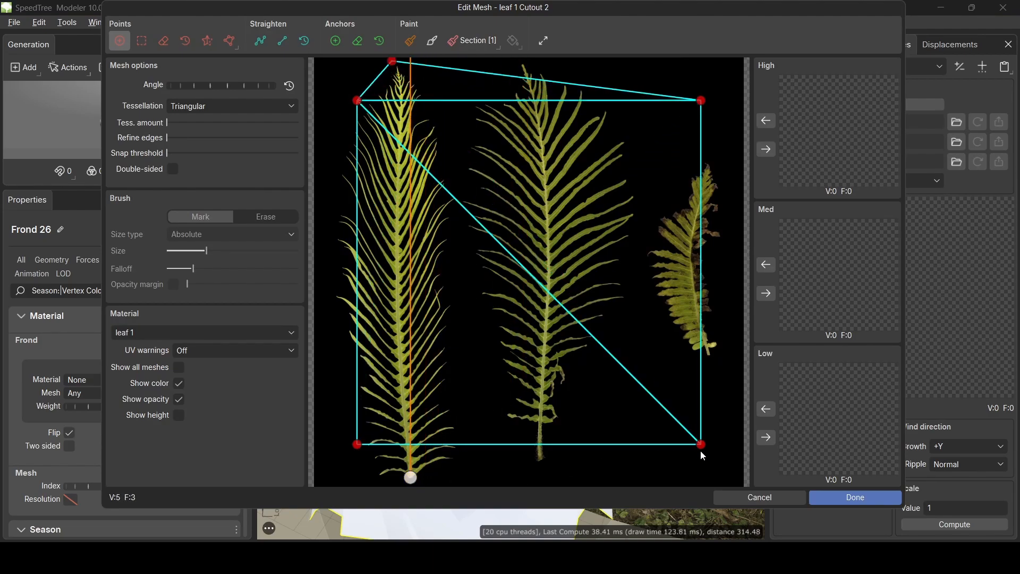
left_click_drag(701, 444, 453, 480)
left_click_drag(358, 449, 369, 484)
- Add points hugging the left frond's sides and along its midrib, giving a 10-vertex mesh
left_click_drag(363, 340, 329, 355)
left_click_drag(355, 212, 325, 200)
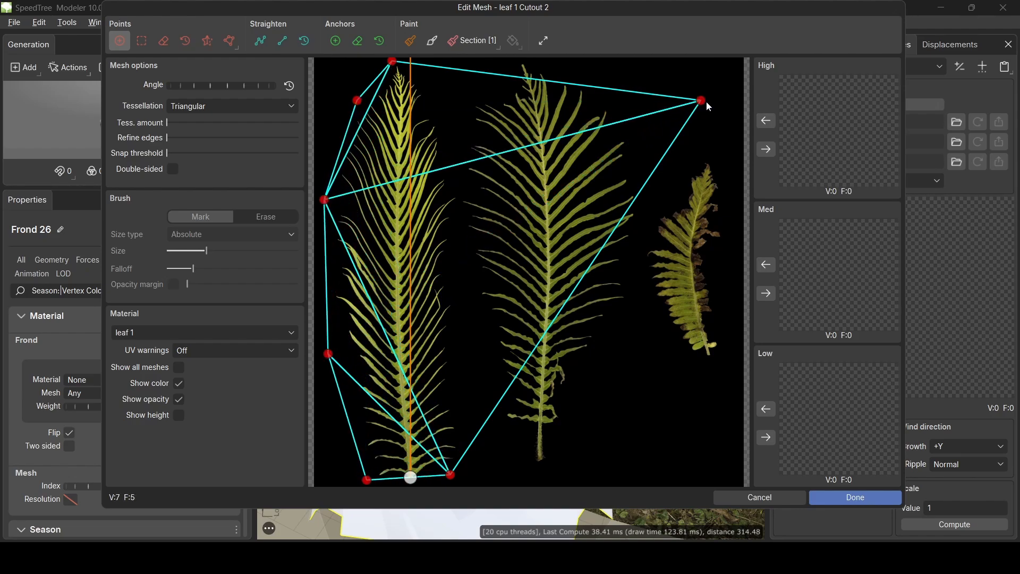
left_click_drag(616, 221, 476, 342)
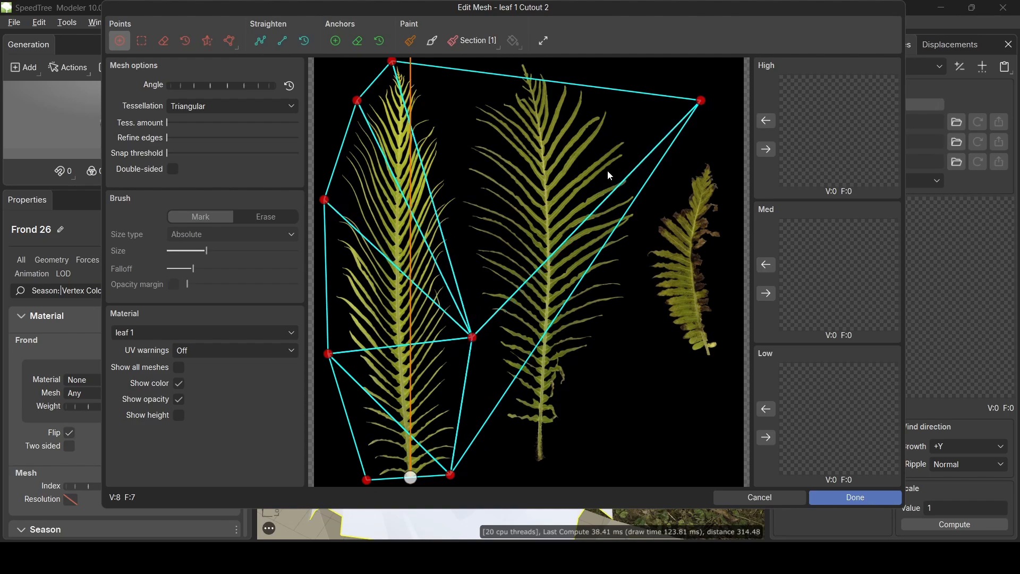
left_click_drag(701, 101, 440, 136)
left_click_drag(356, 102, 397, 171)
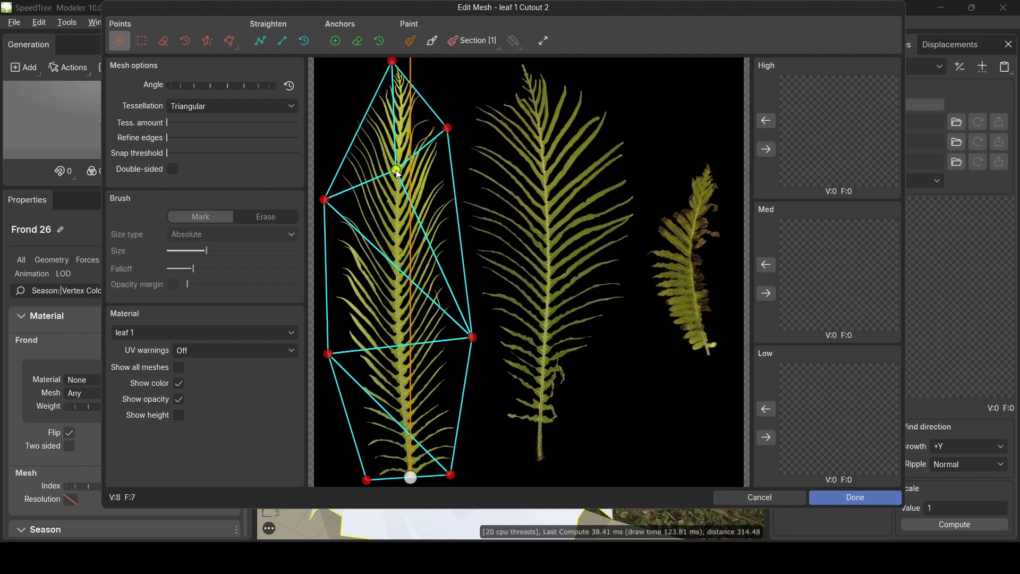
left_click(402, 287)
left_click_drag(403, 287, 398, 287)
left_click(403, 404)
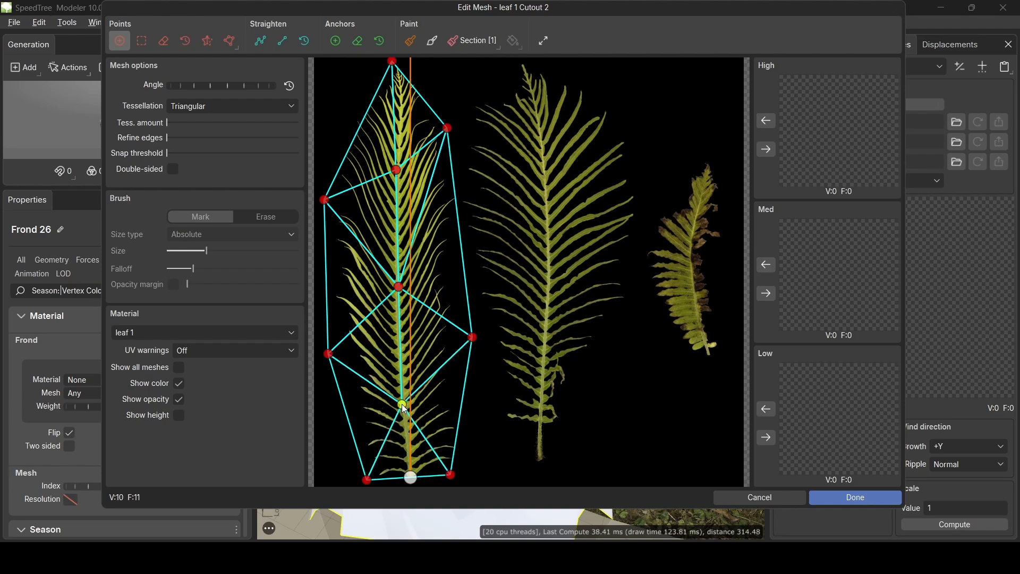
- Apply Cutout 2 to High, Med and Low detail levels and close the mesh editor
left_click(764, 151)
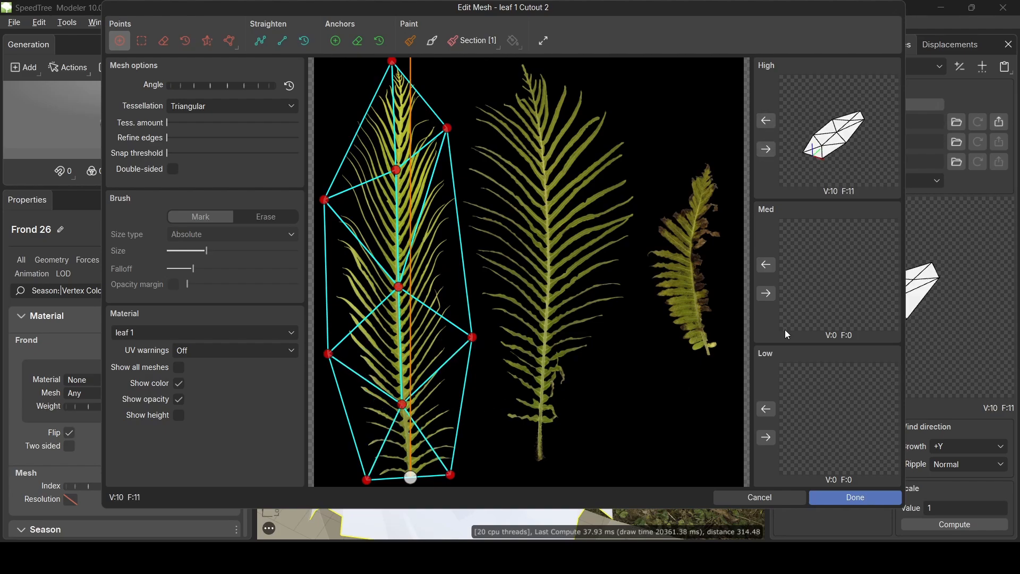
left_click(767, 293)
left_click(770, 441)
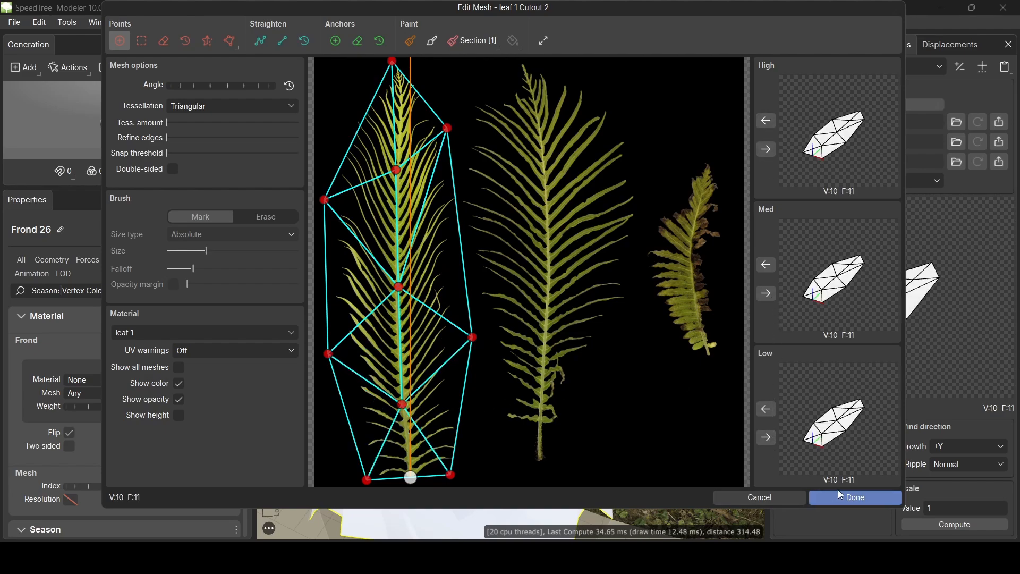
left_click(850, 498)
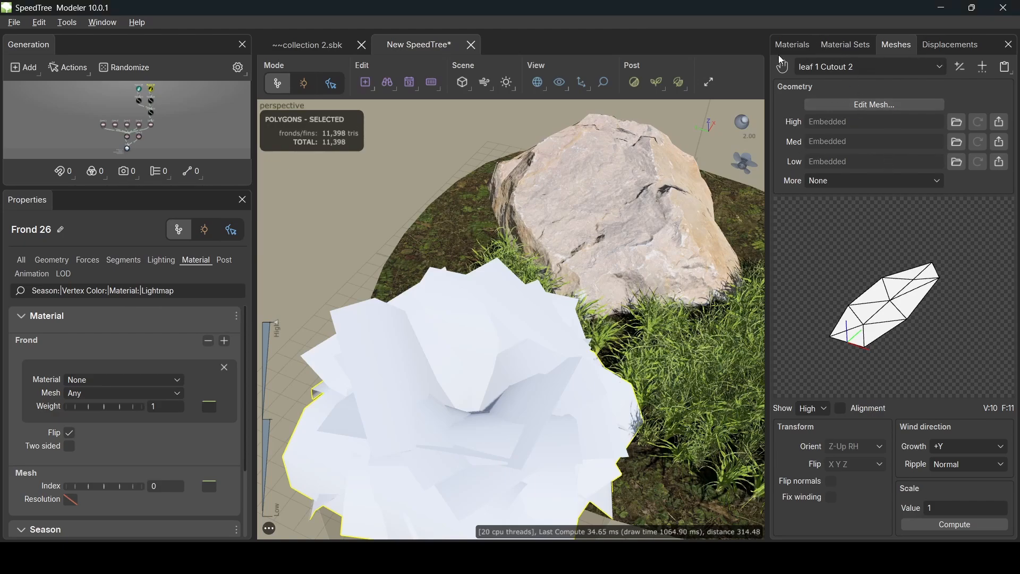
- Open the leaf 2 material's cutout mesh for editing
left_click(795, 44)
left_click(933, 67)
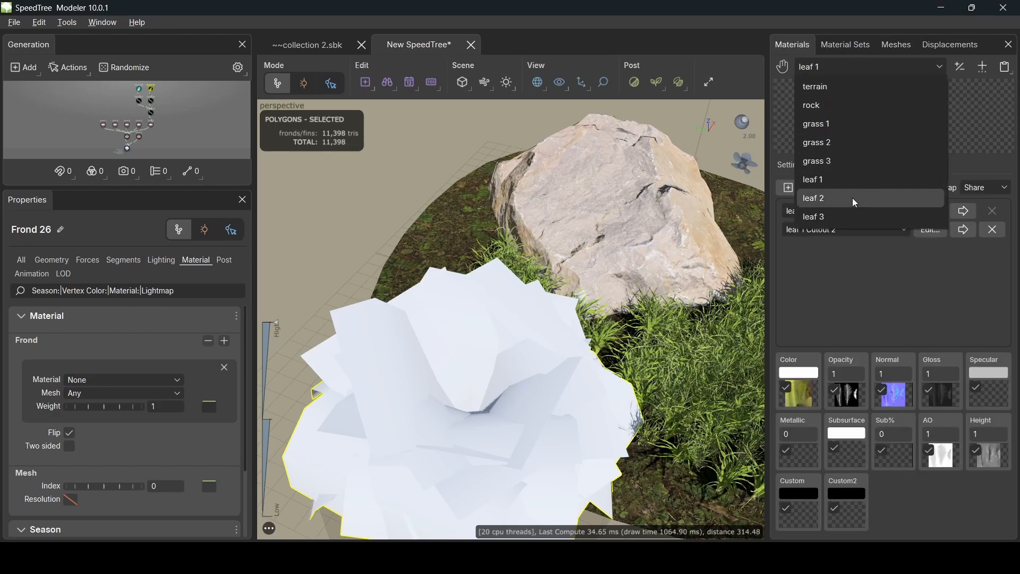
left_click(849, 197)
left_click(929, 211)
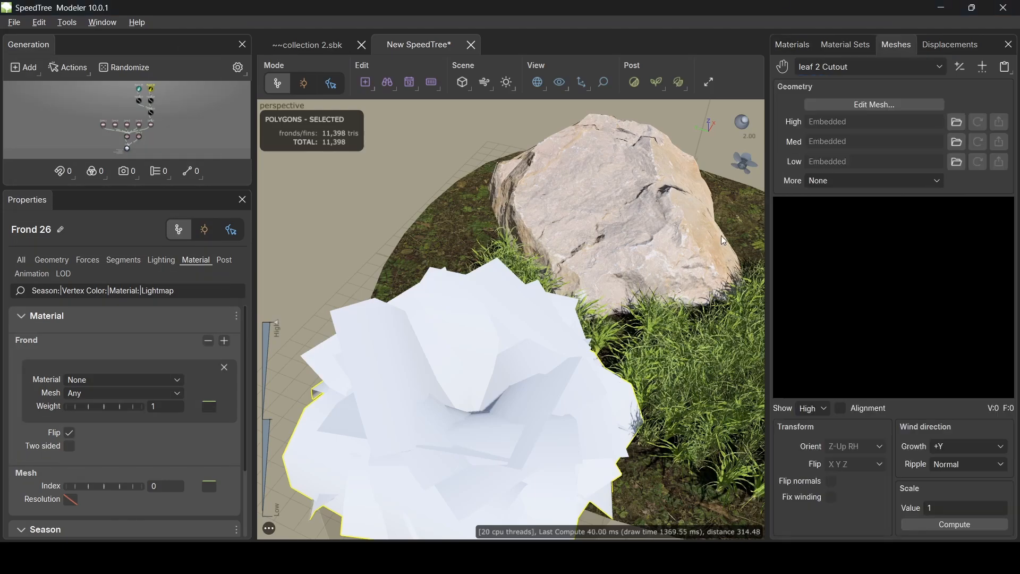
- Fit the leaf 2 cutout around the right fern as an 8-vertex mesh
left_click_drag(642, 461, 622, 477)
left_click_drag(356, 444, 523, 408)
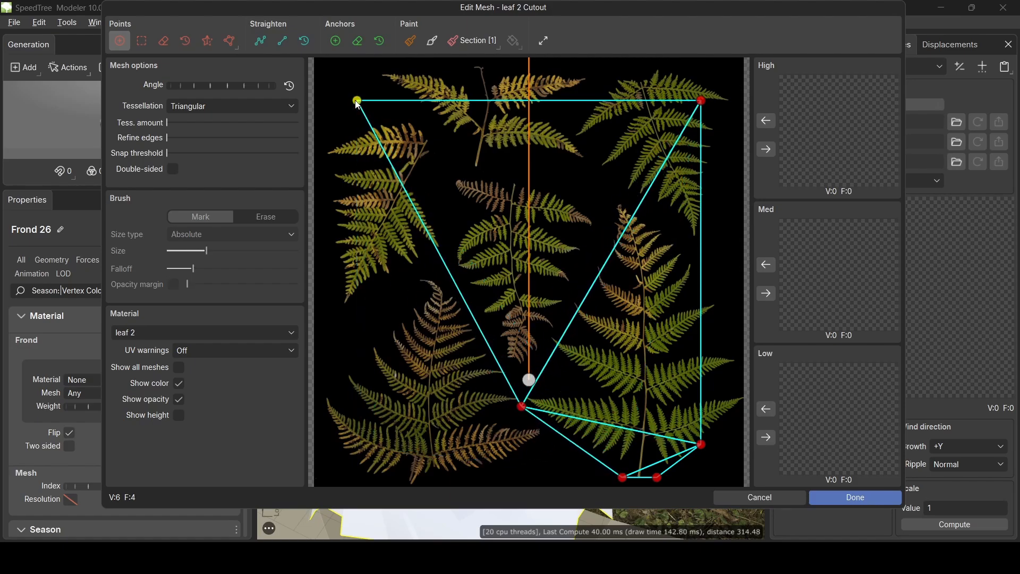
left_click_drag(357, 101, 614, 199)
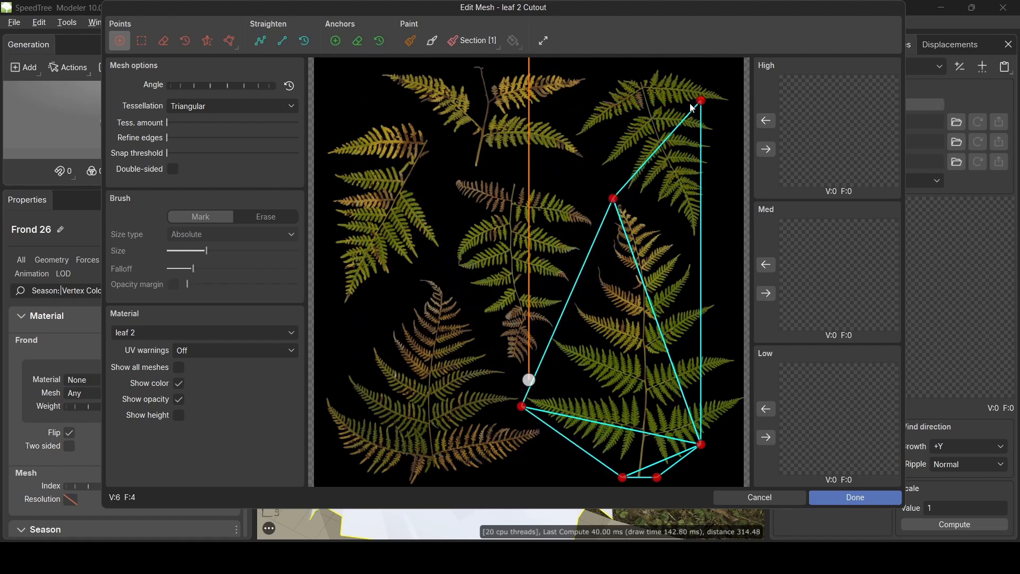
left_click_drag(703, 103, 713, 259)
left_click(737, 370)
mouse_move(744, 382)
left_mouse_down()
mouse_move(742, 469)
mouse_move(744, 401)
left_mouse_up()
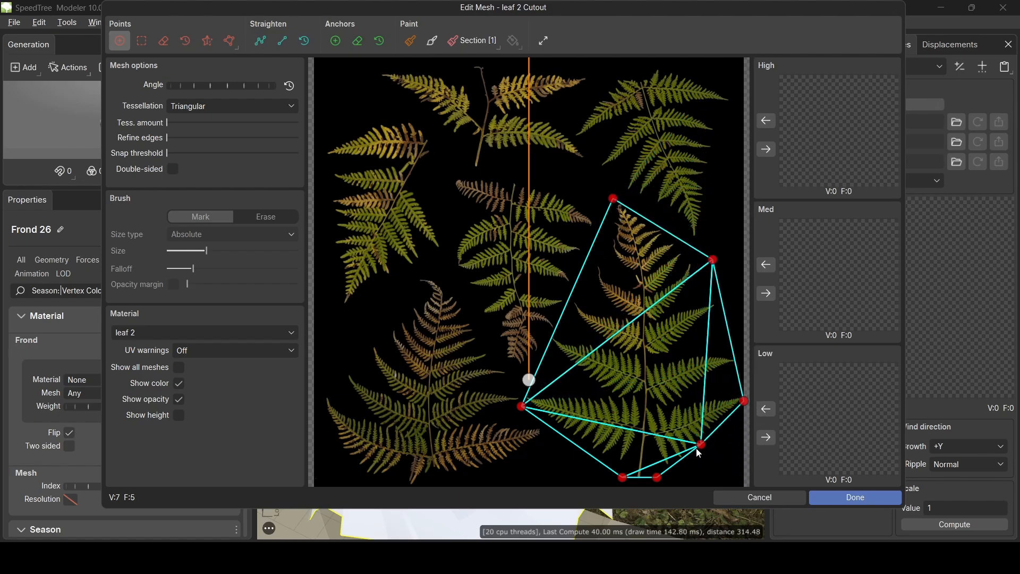
left_click_drag(701, 444, 640, 431)
left_click_drag(644, 326, 644, 313)
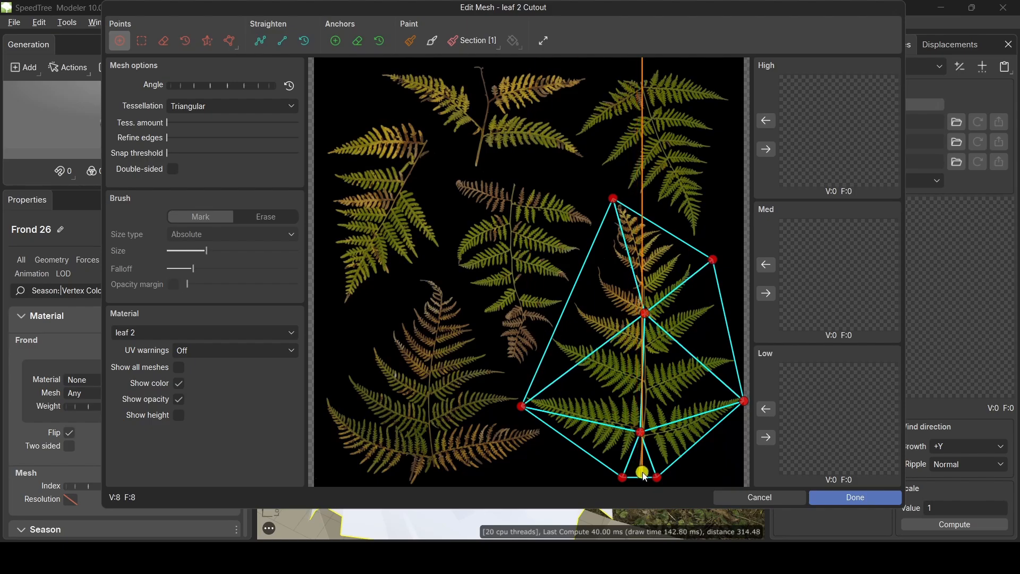
- Use the leaf 2 cutout for High, Med and Low detail levels and close the editor
left_click(765, 149)
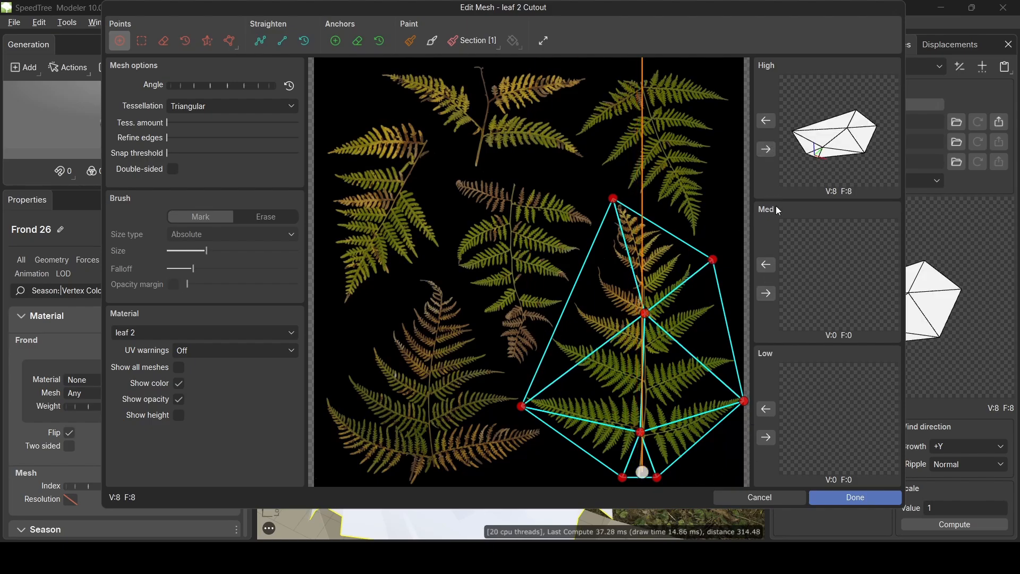
left_click(766, 293)
left_click(765, 438)
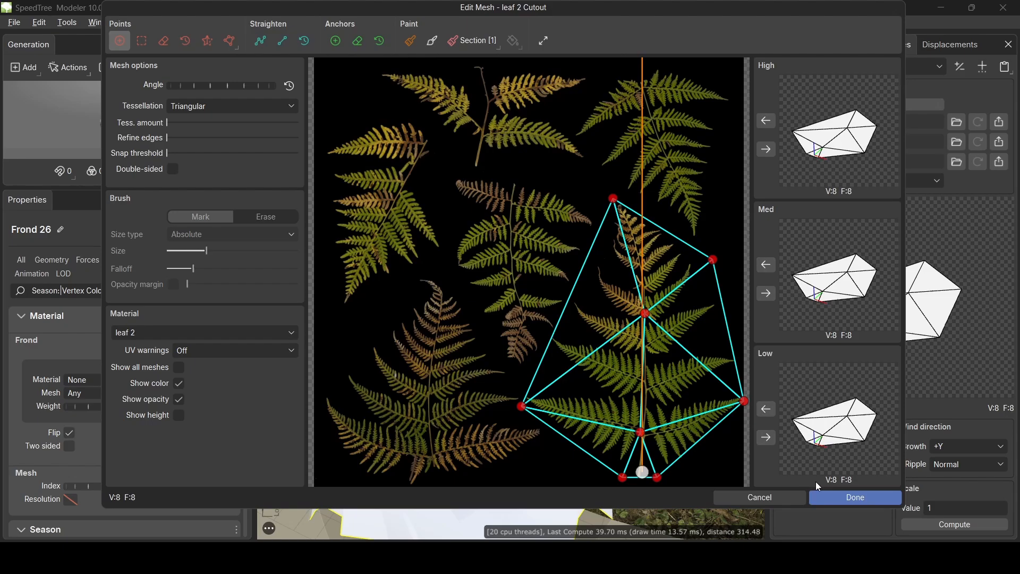
left_click(850, 497)
- Add a second cutout to leaf 2 and start outlining the lower-left brown fern's base
left_click(795, 45)
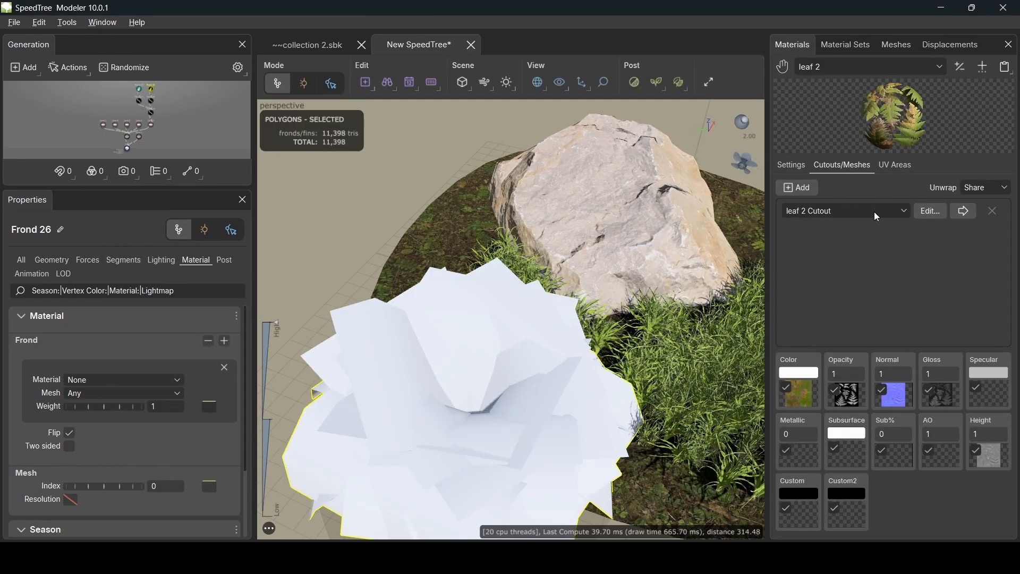
left_click(800, 189)
left_click(932, 231)
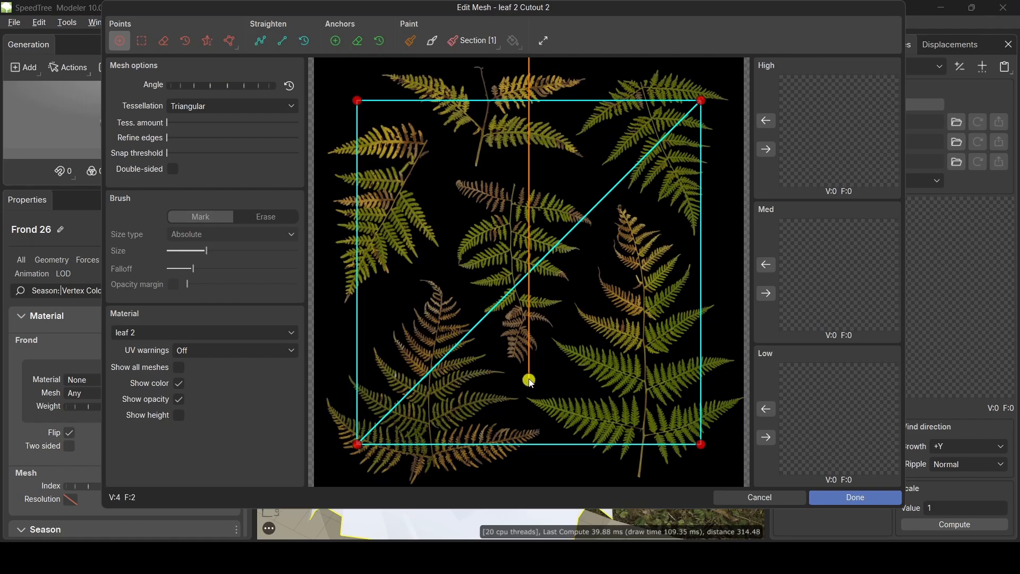
left_click_drag(529, 379, 426, 480)
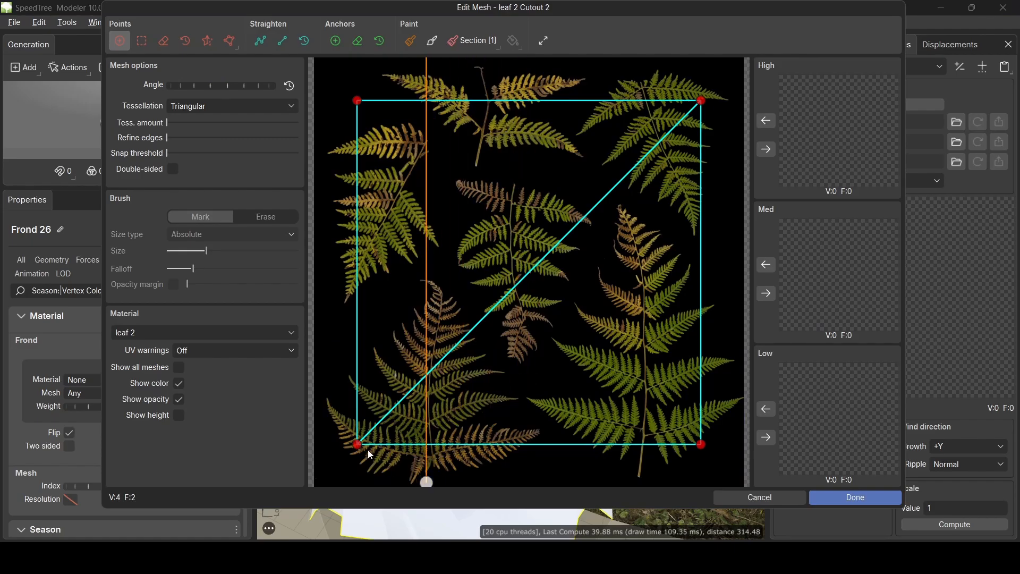
left_click_drag(349, 443, 388, 483)
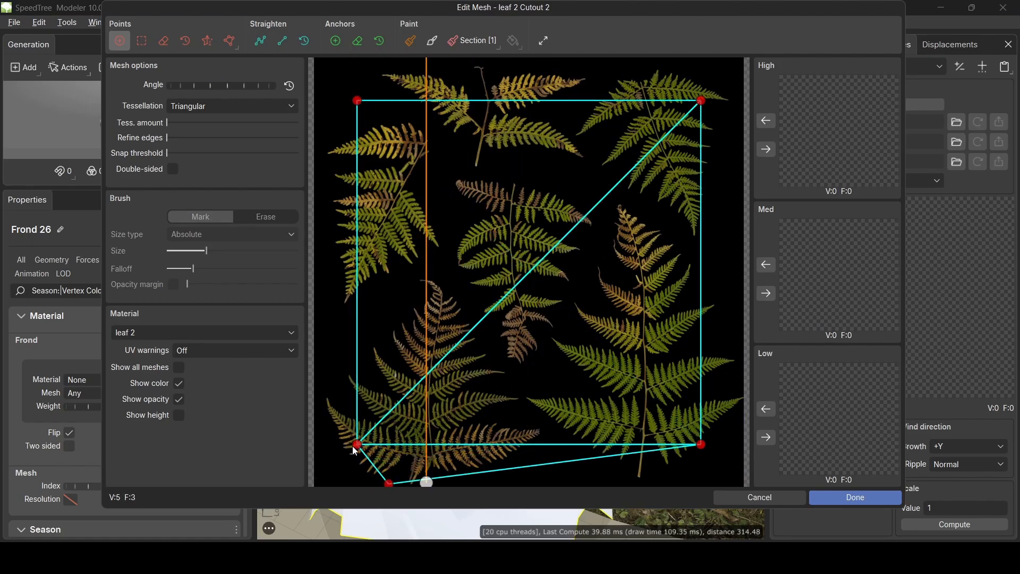
left_click_drag(355, 450, 326, 452)
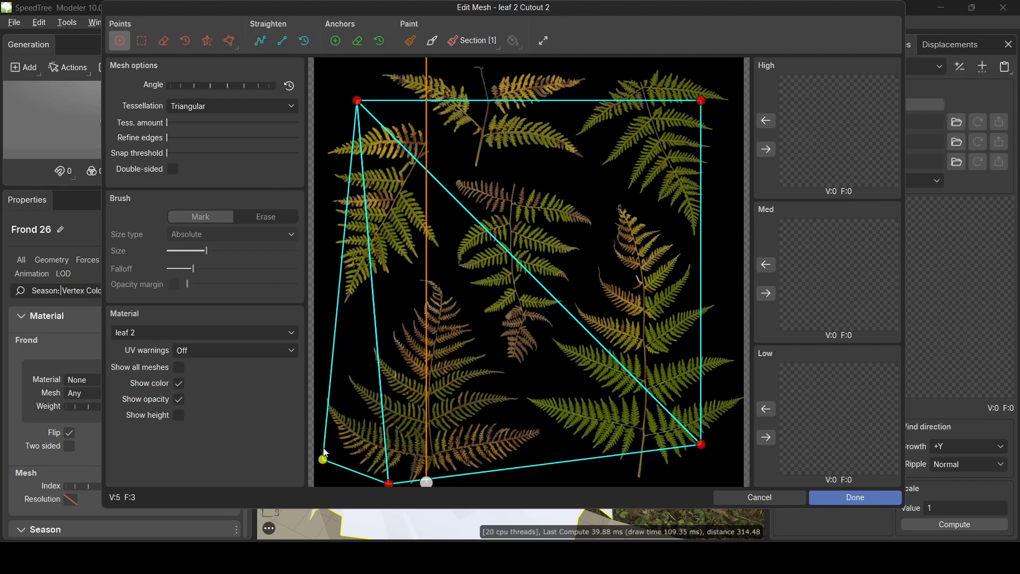
left_click(318, 384)
- Pull the outline's corners in around the fern and add vertices along its base and midrib
left_click_drag(356, 106, 408, 271)
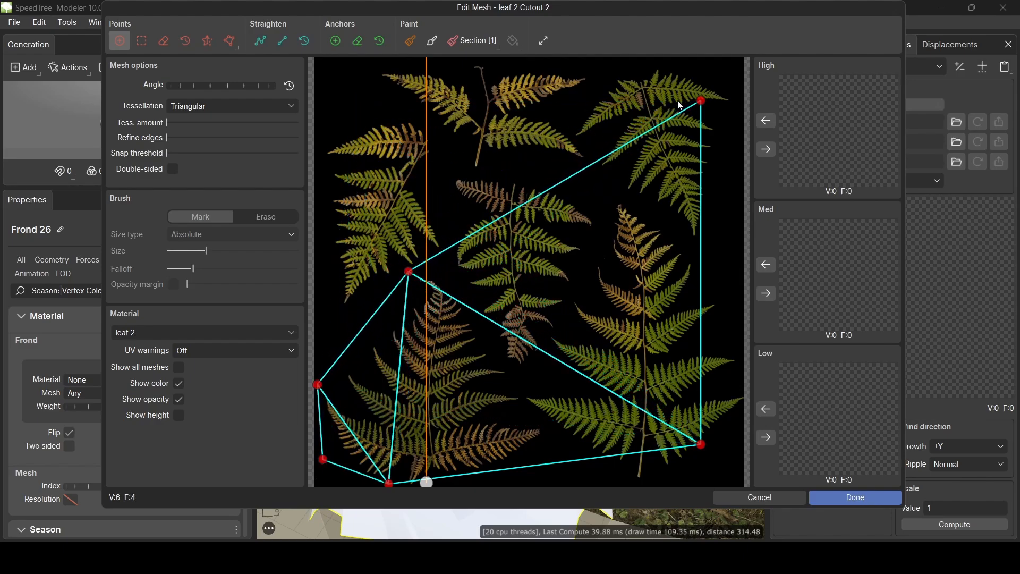
left_click_drag(702, 101, 460, 283)
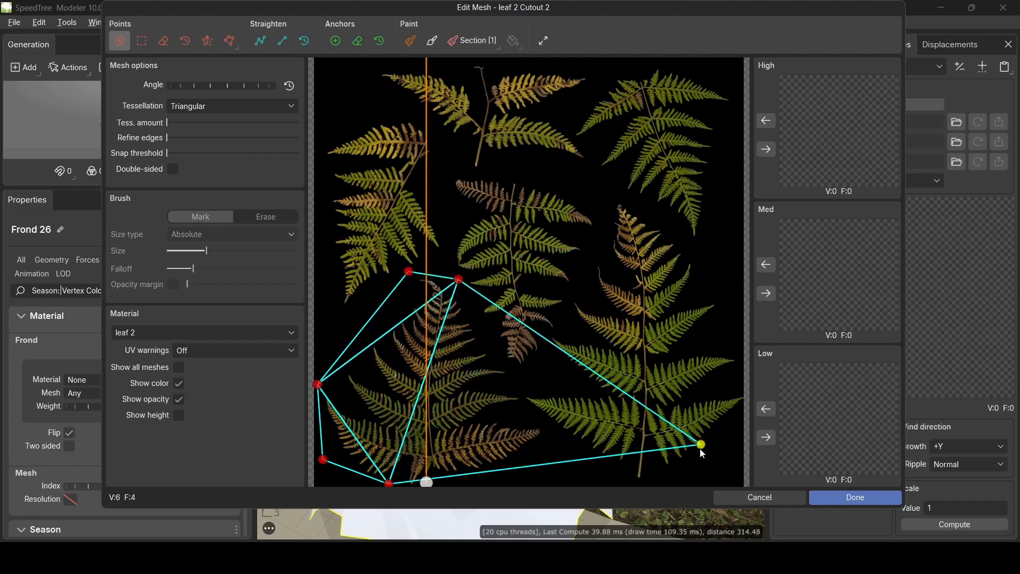
left_click_drag(701, 444, 555, 448)
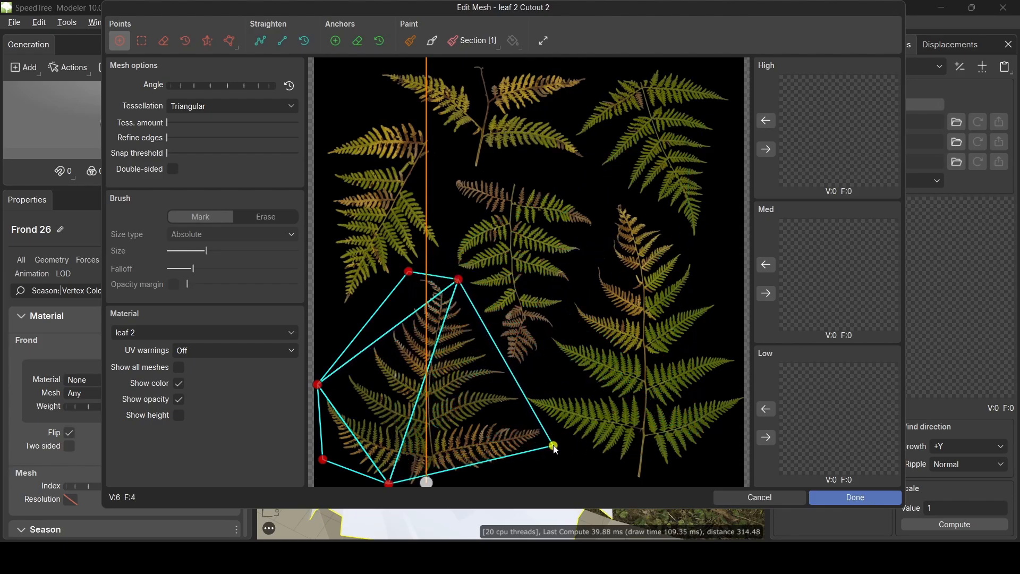
left_click(486, 478)
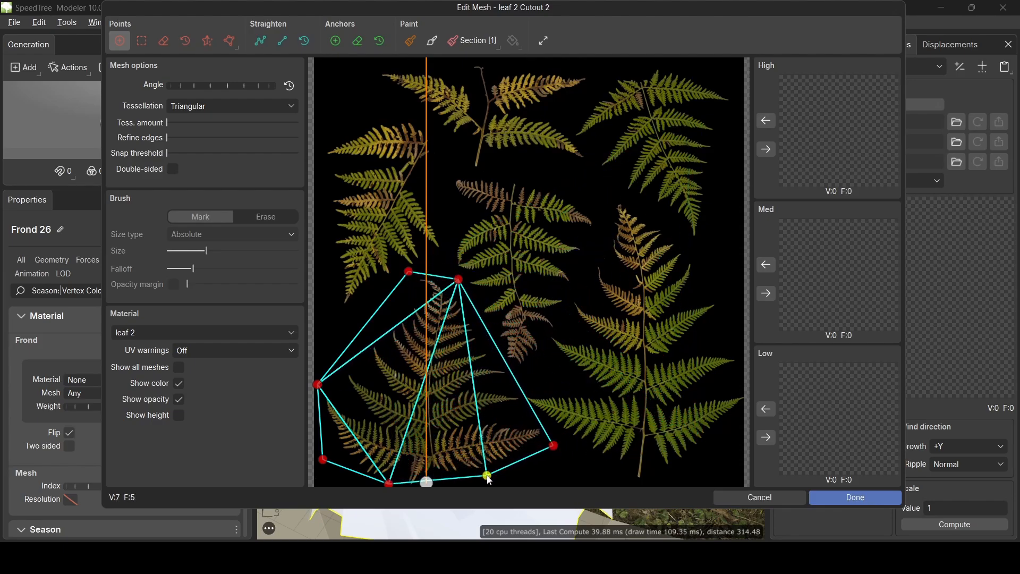
left_click(424, 448)
left_click_drag(426, 449, 427, 440)
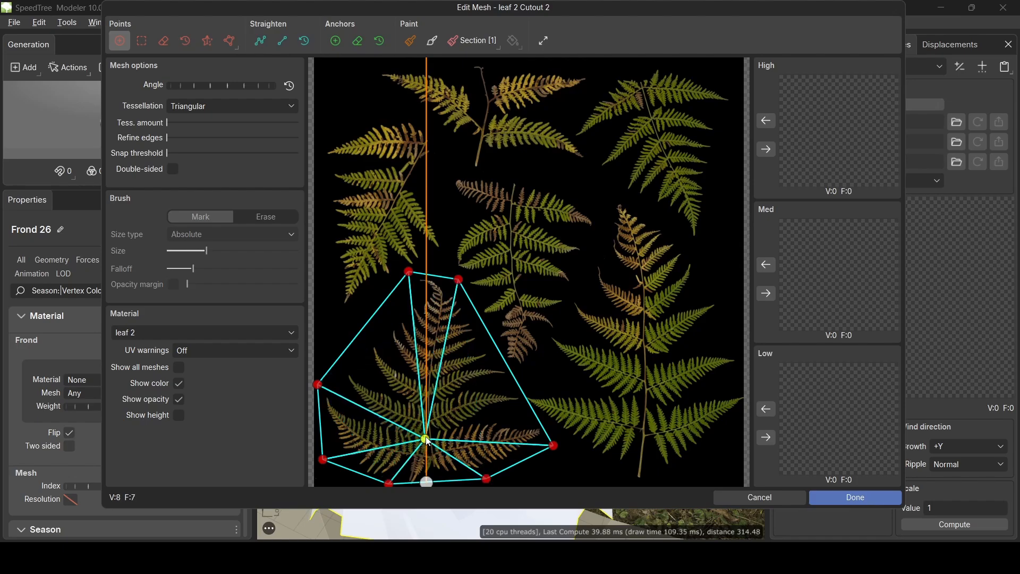
left_click_drag(422, 353, 435, 337)
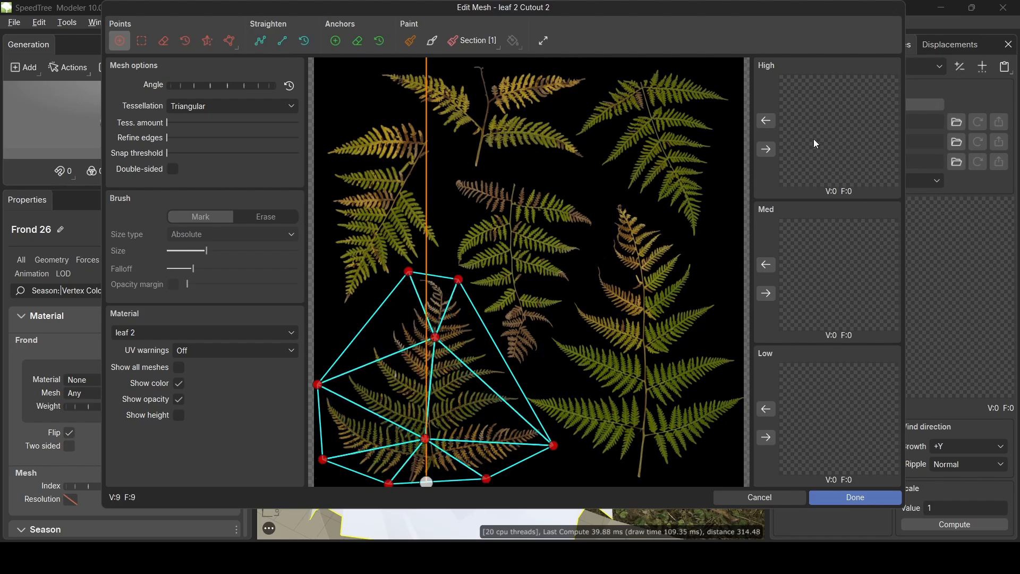
- Apply the 9-vertex leaf 2 Cutout 2 mesh to the High, Med and Low detail levels
left_click(767, 149)
left_click(769, 294)
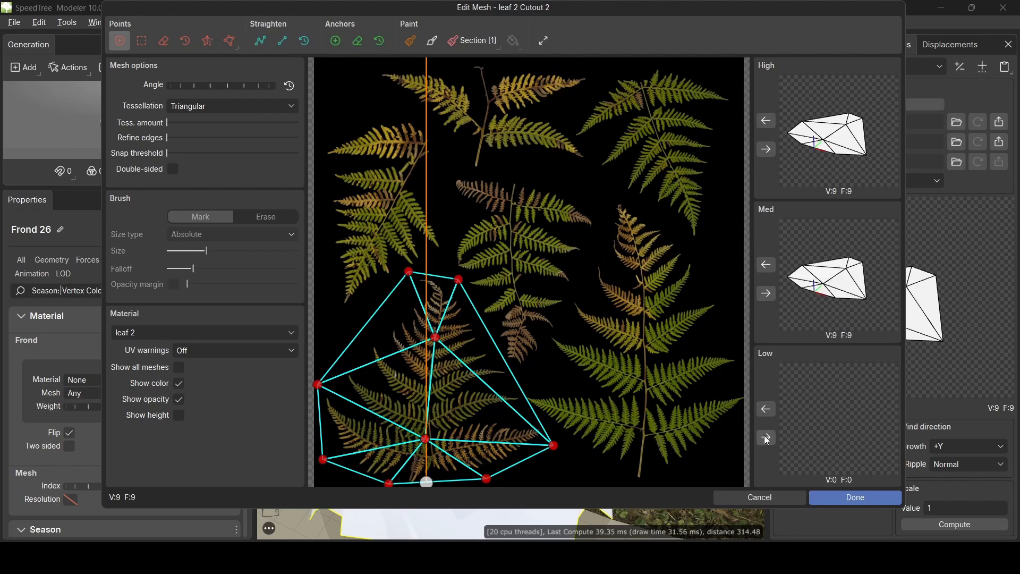
left_click(766, 437)
left_click(855, 498)
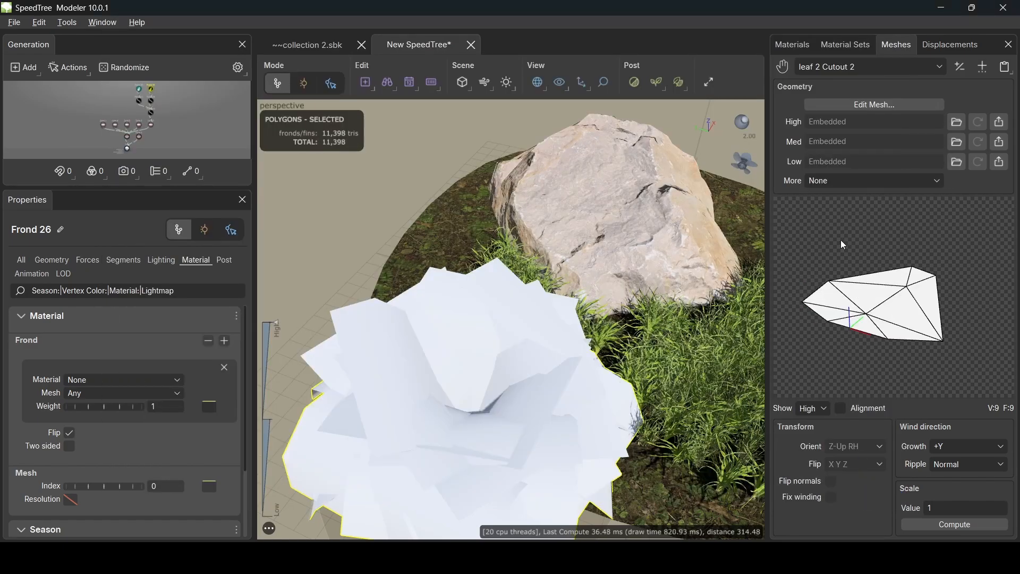
- Edit the leaf 3 material's cutout mesh, adding a vertex below the centre fern's stem
left_click(791, 46)
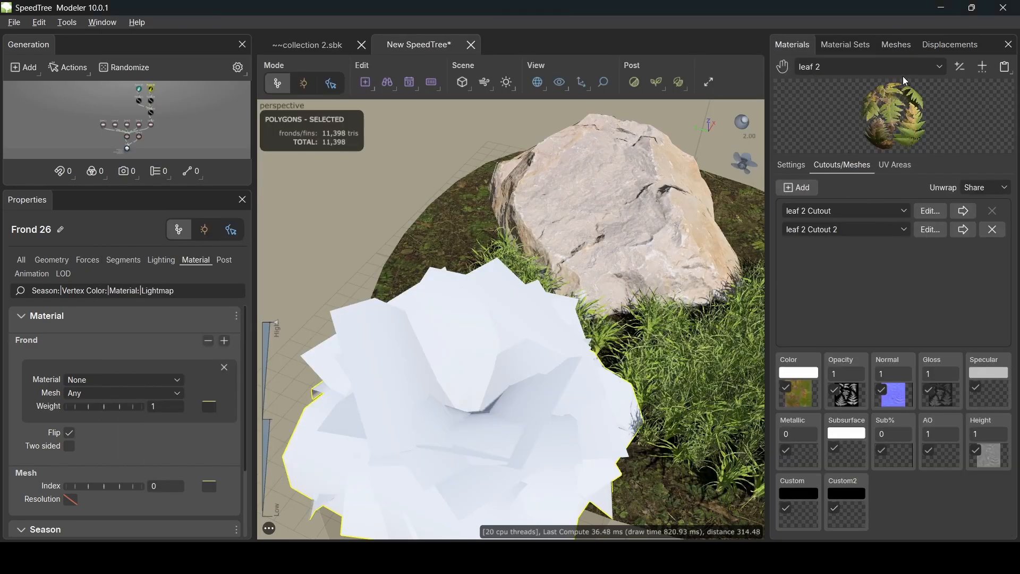
left_click(940, 69)
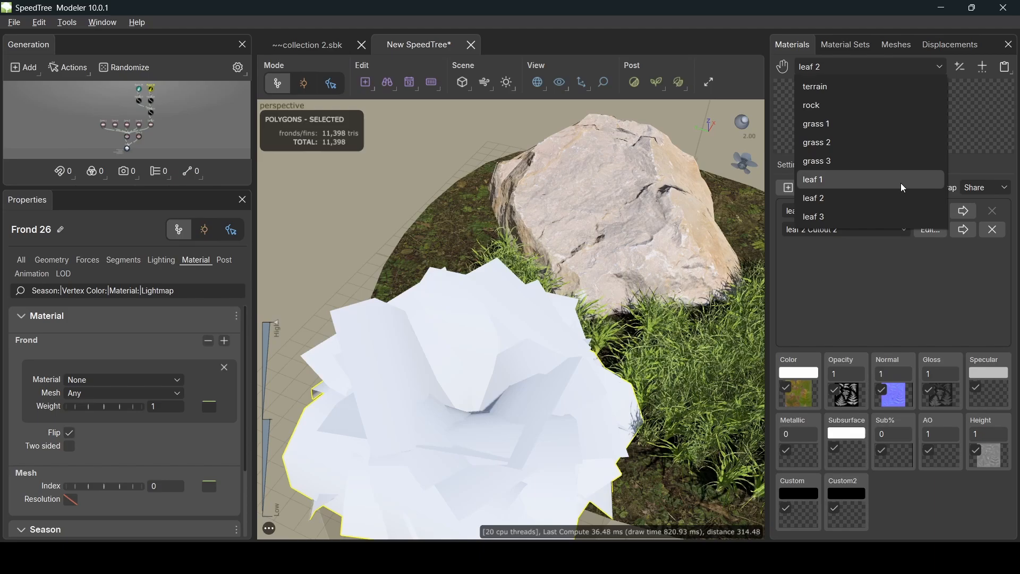
left_click(876, 216)
left_click(930, 211)
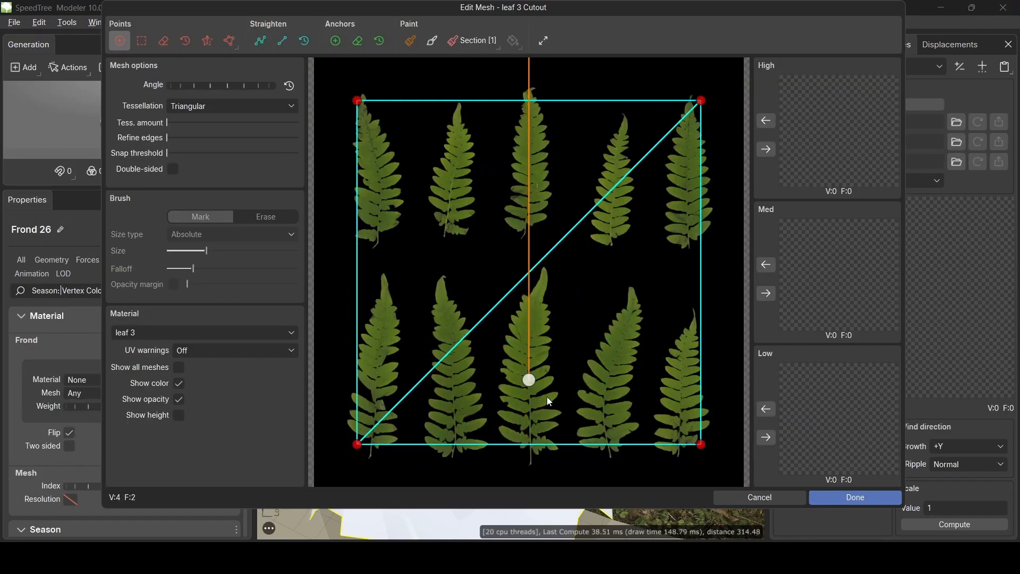
left_click_drag(537, 451, 530, 474)
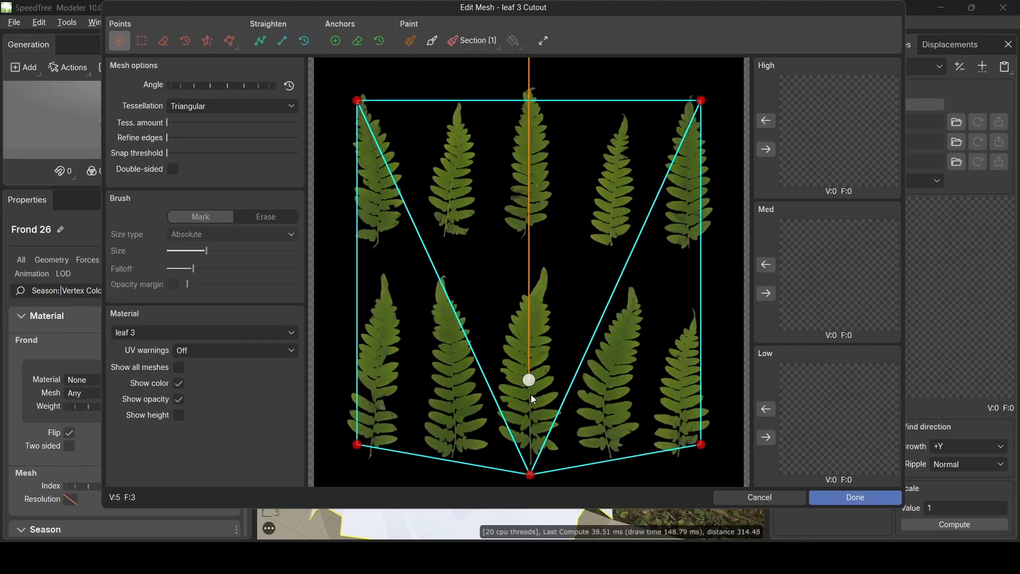
left_click_drag(529, 380, 535, 478)
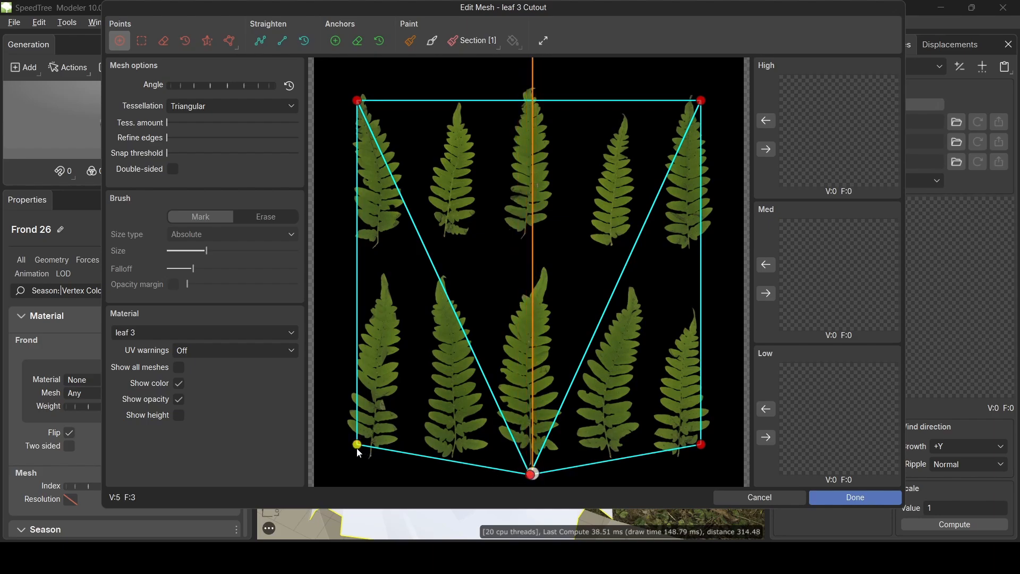
- Pull the corners in around the centre fern and add side and midrib vertices
left_click_drag(357, 445, 495, 442)
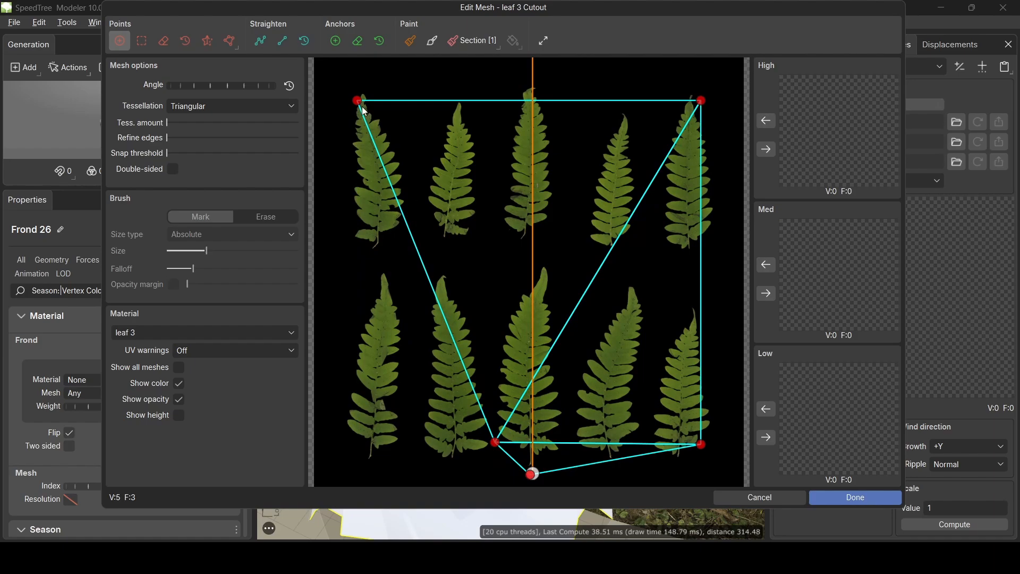
left_click_drag(357, 101, 490, 312)
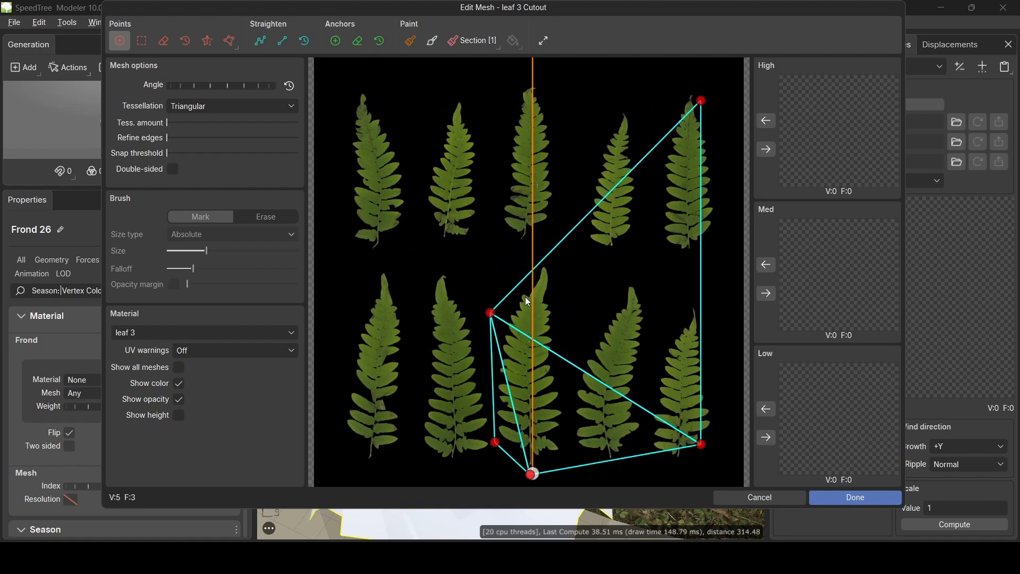
left_click_drag(701, 101, 541, 251)
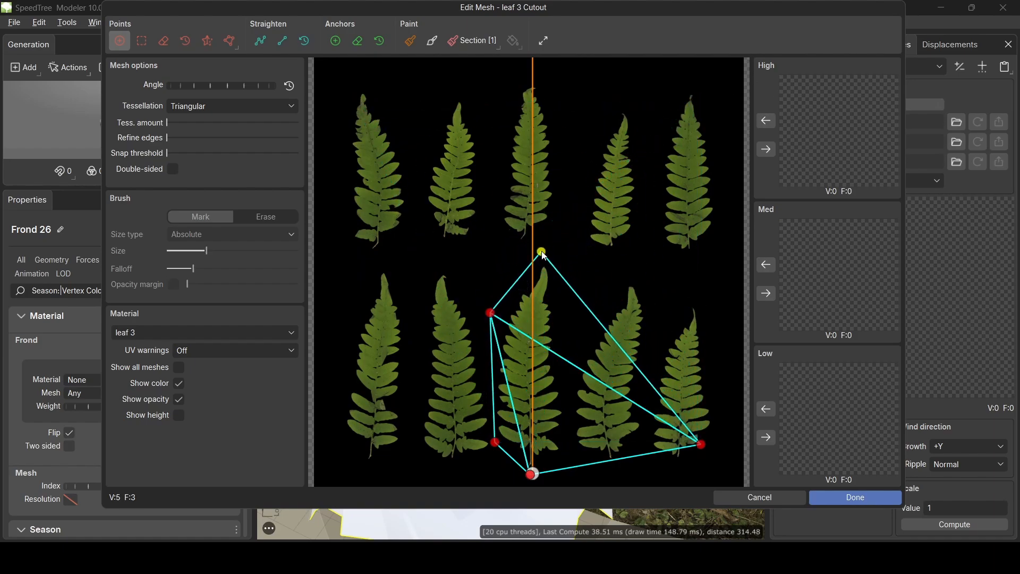
left_click(580, 326)
left_click_drag(581, 325, 571, 331)
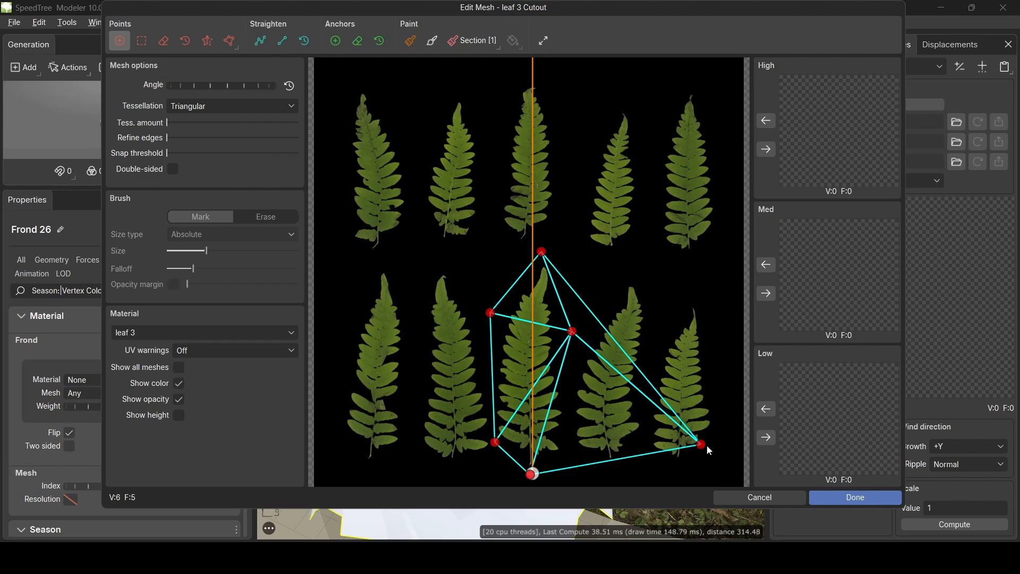
left_click_drag(701, 444, 571, 450)
left_click(522, 399)
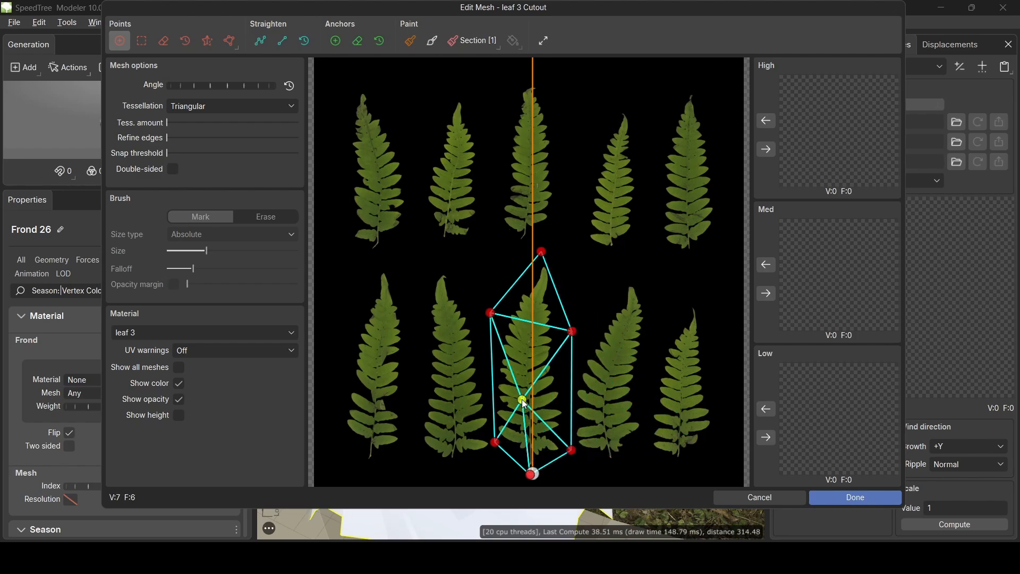
left_click_drag(523, 400, 531, 394)
left_click(537, 308)
left_click_drag(537, 308, 532, 320)
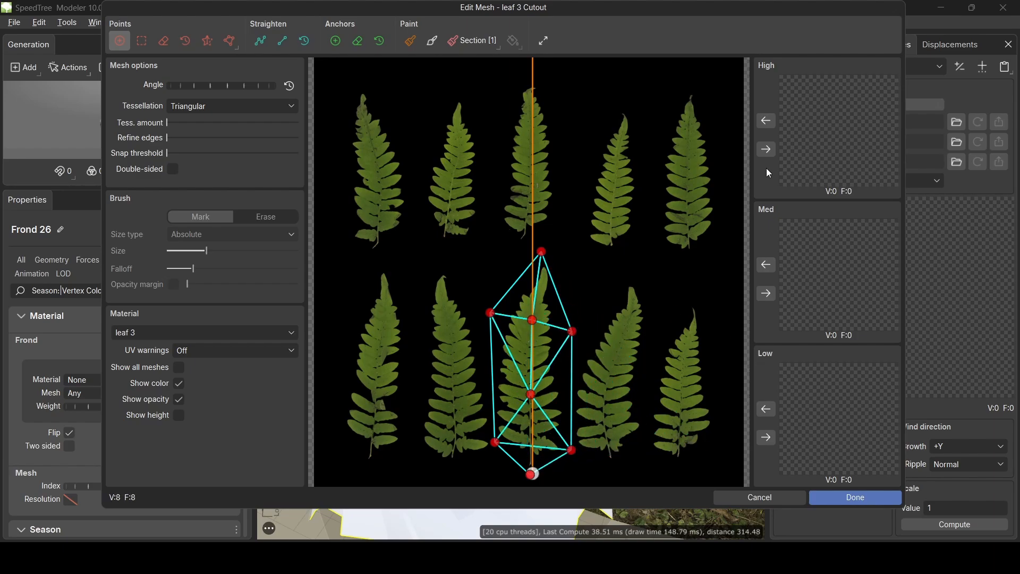
- Embed the 8-vertex leaf 3 cutout in the High, Med and Low levels
left_click(766, 151)
left_click(766, 295)
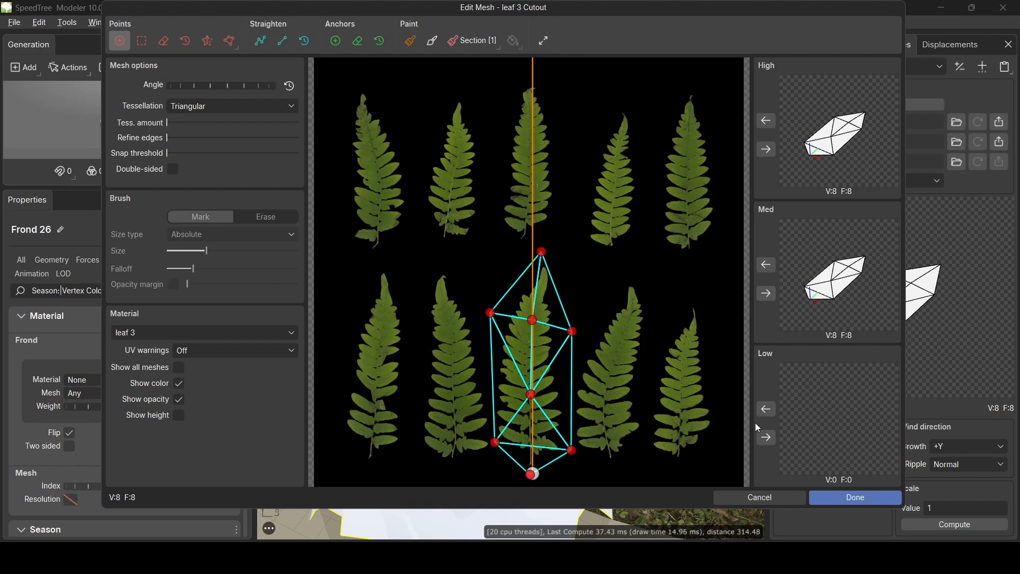
left_click(766, 438)
left_click(850, 498)
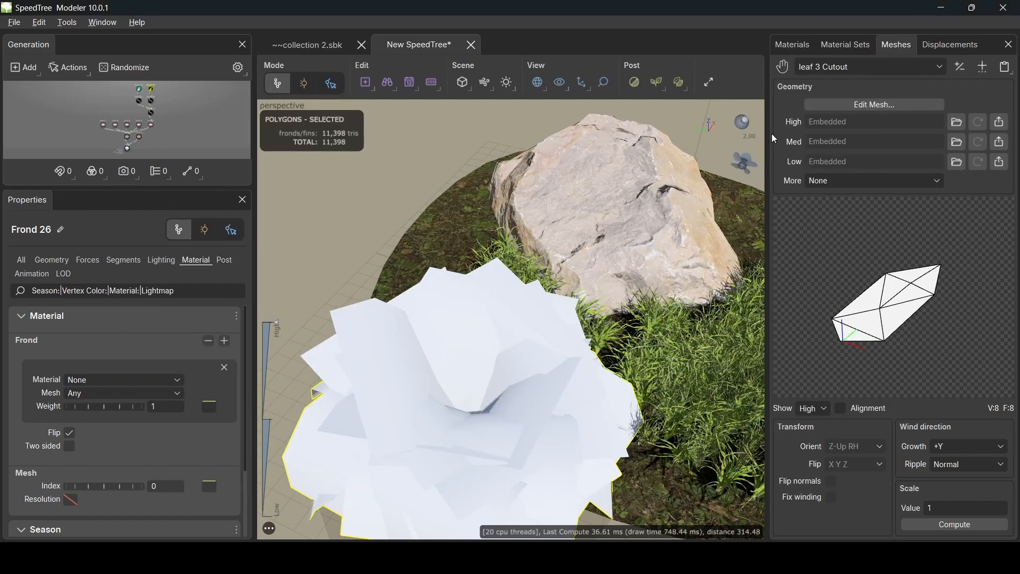
- Add a second cutout to leaf 3 and move its outline onto the top-right fern
left_click(792, 45)
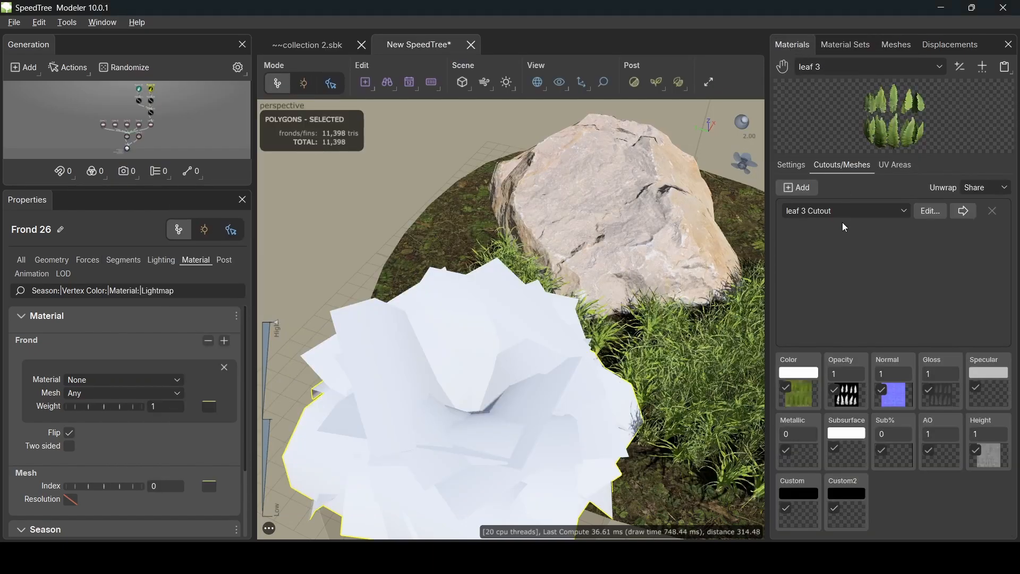
left_click(794, 189)
left_click(929, 230)
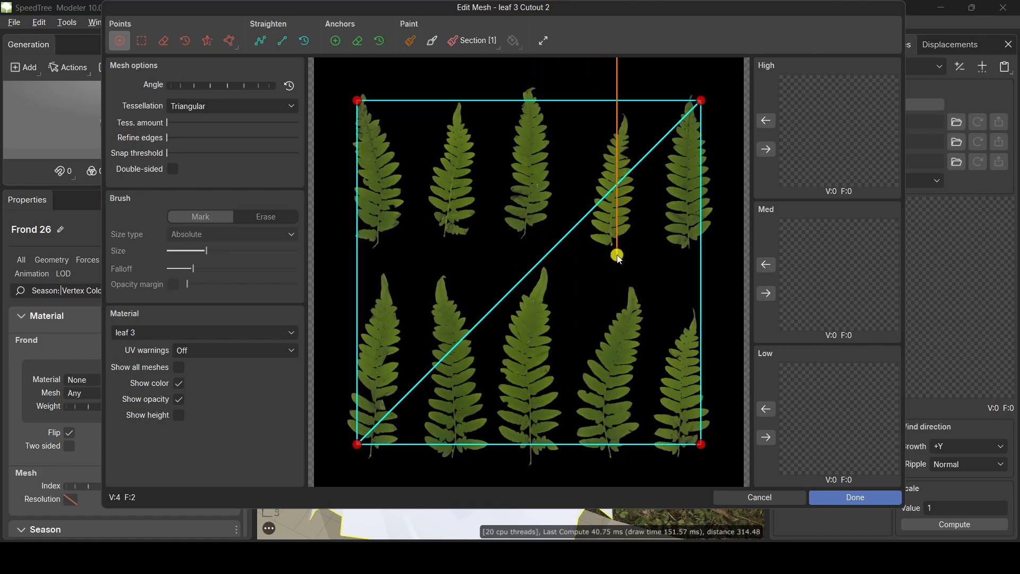
left_click_drag(702, 102, 721, 91)
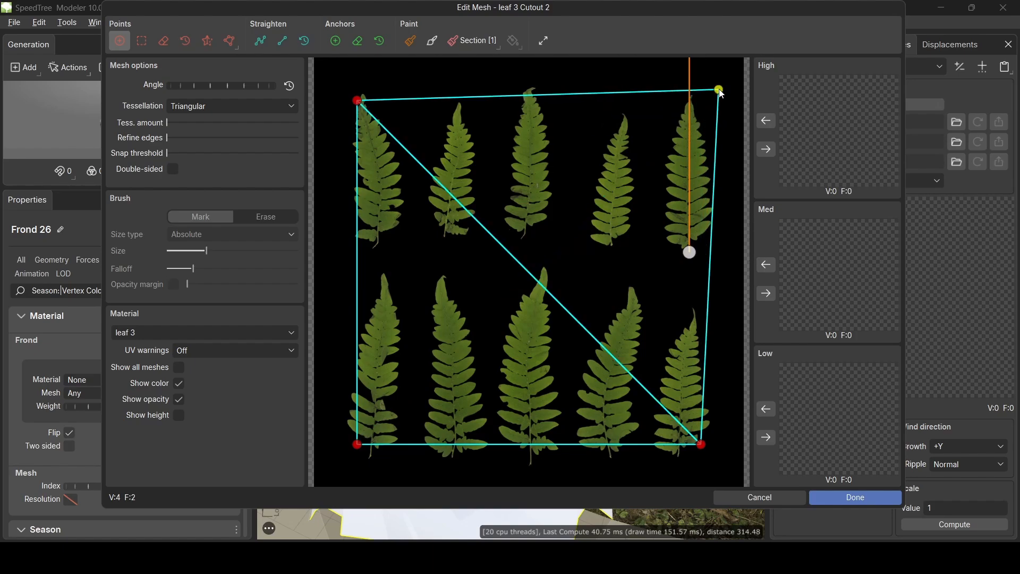
left_click_drag(352, 103, 672, 86)
left_click_drag(709, 449, 707, 254)
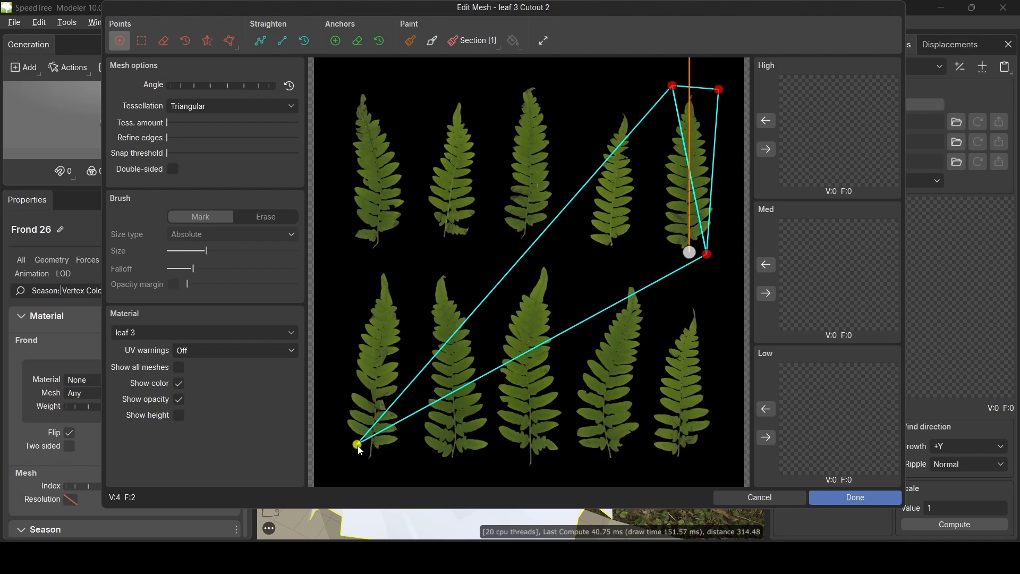
left_click_drag(360, 450, 653, 196)
- Tighten the outline around the fern and add two centre-line vertices
left_click(713, 207)
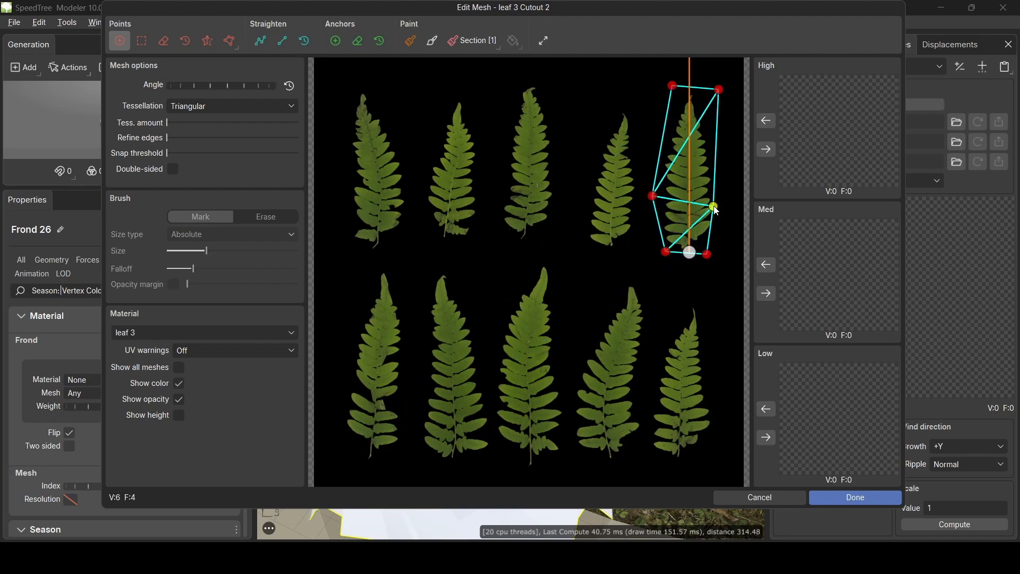
left_click_drag(715, 209, 726, 207)
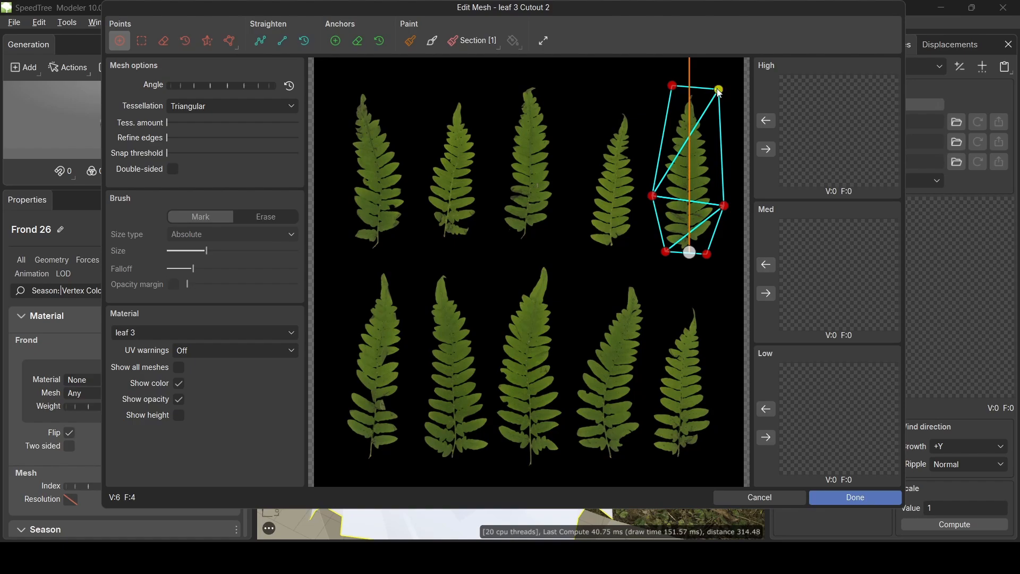
left_click_drag(719, 90, 689, 85)
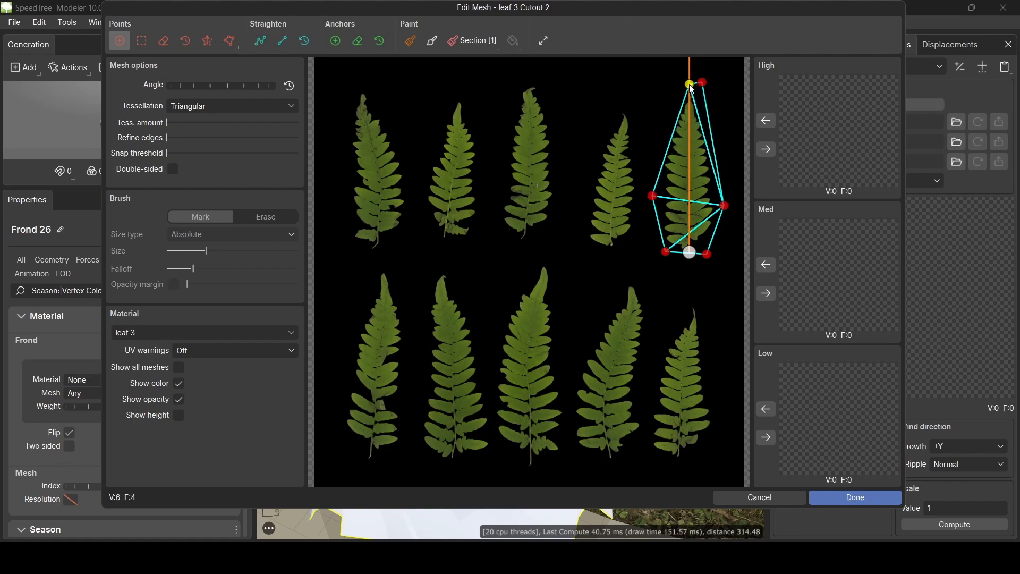
left_click(689, 134)
left_click(689, 195)
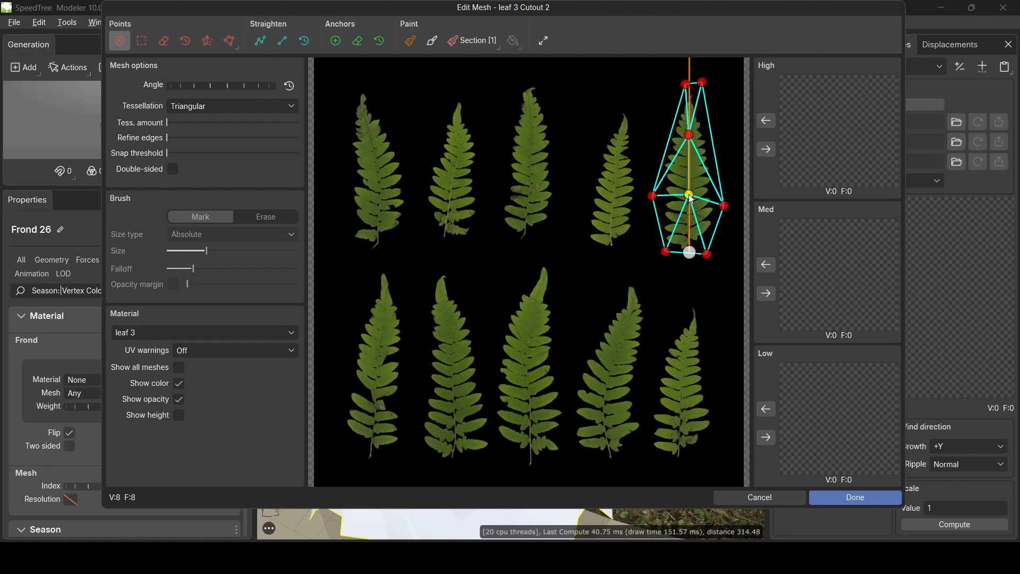
- Use the 8-vertex leaf 3 Cutout 2 mesh for the High, Med and Low levels
left_click(766, 149)
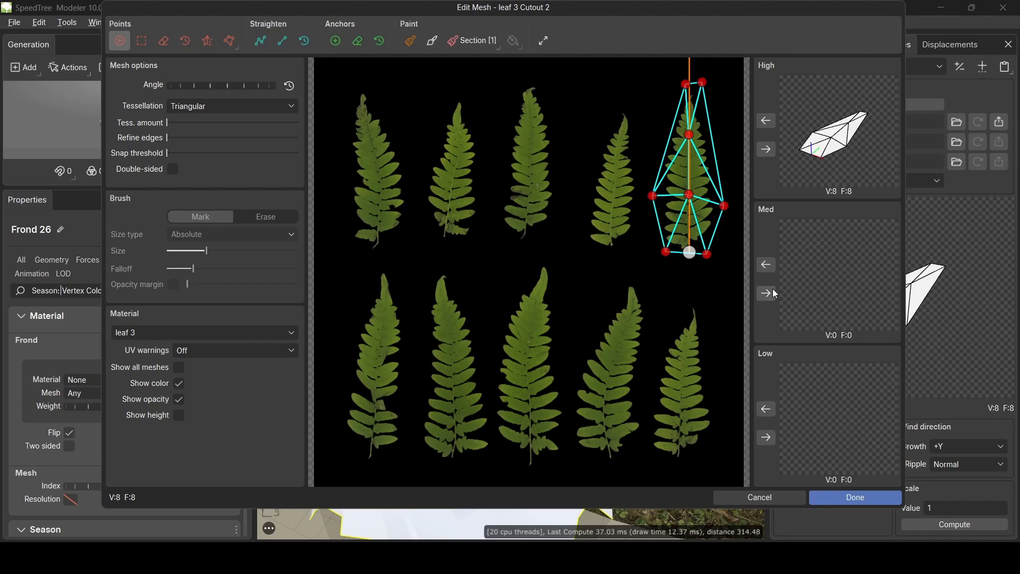
left_click(767, 293)
left_click(766, 437)
left_click(848, 498)
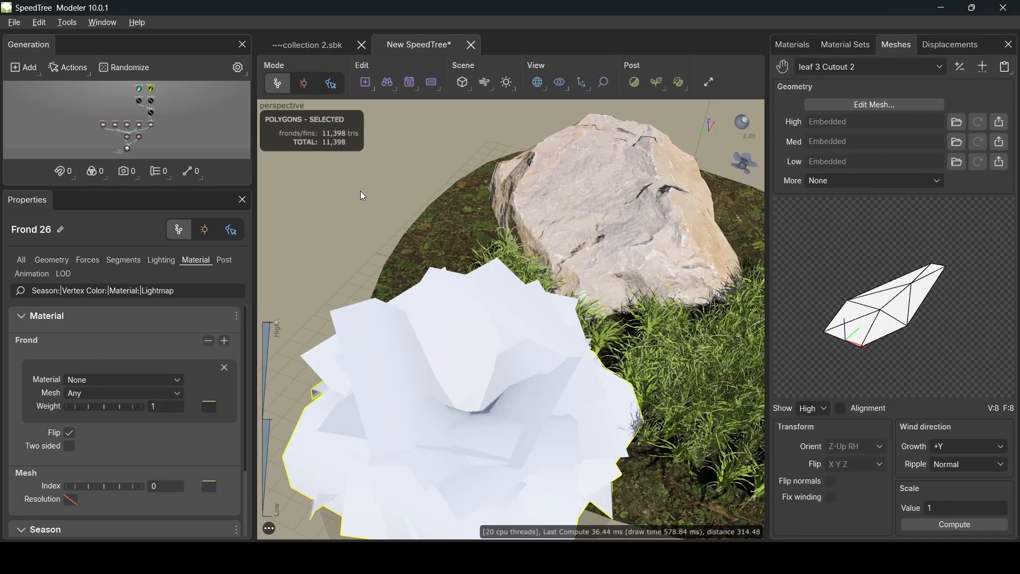
- Apply the leaf 1 material to white Frond 26, turning it into a 137-triangle fern cluster
scroll(631, 238, "down", 5)
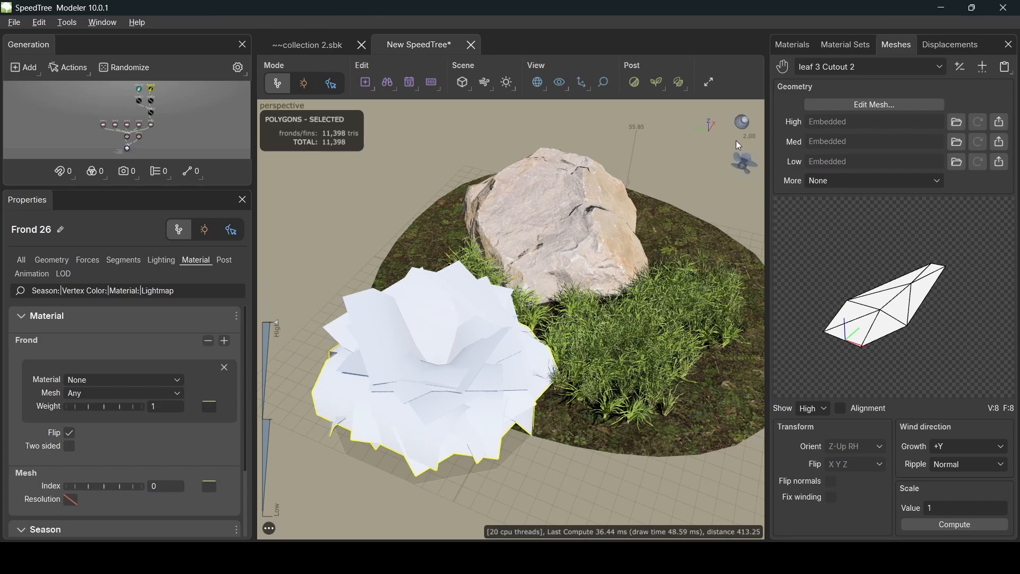
left_click(793, 45)
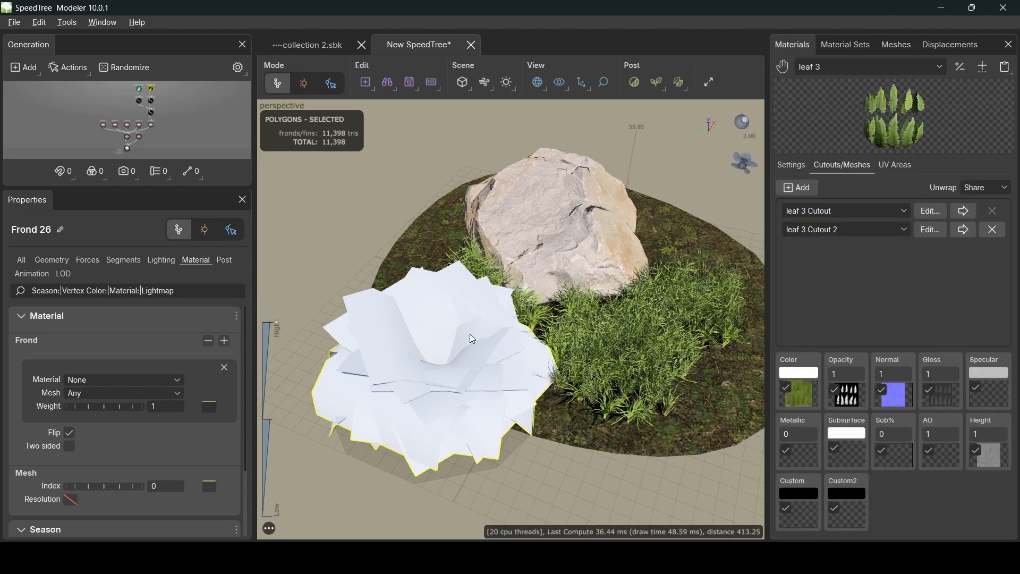
scroll(469, 333, "up", 3)
left_click_drag(435, 340, 487, 299)
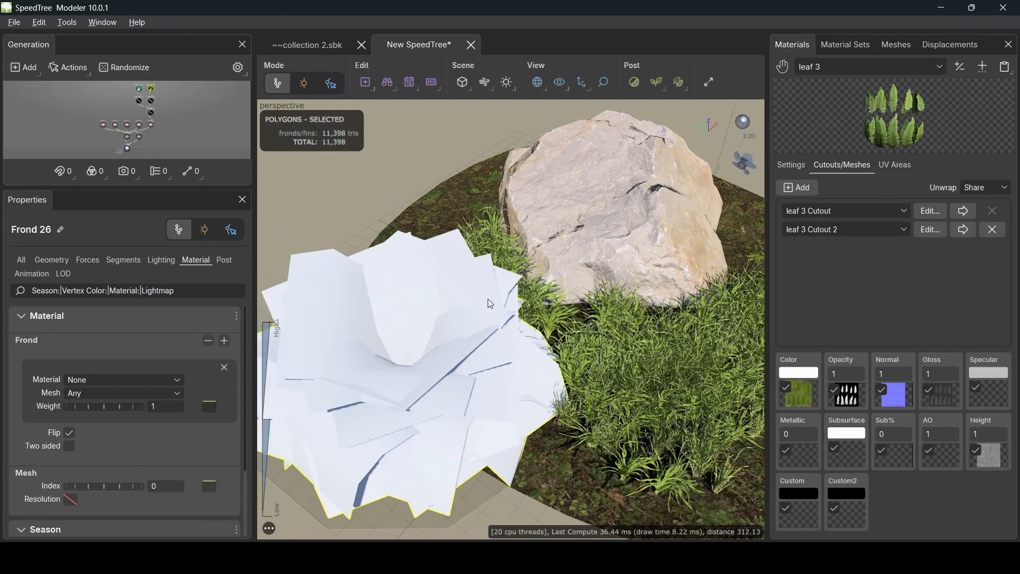
middle_click_drag(487, 299, 492, 299)
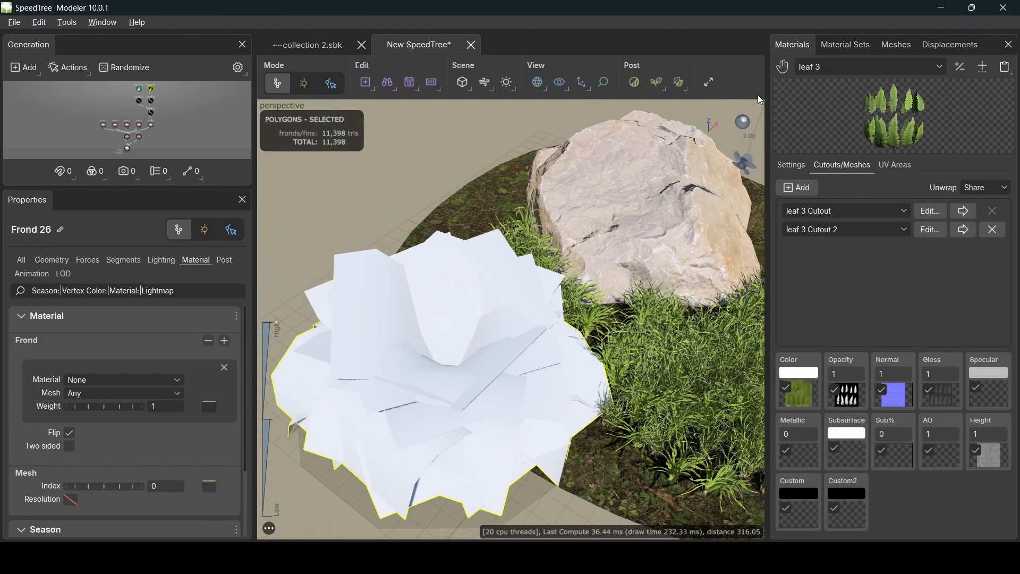
left_click(833, 65)
left_click(813, 178)
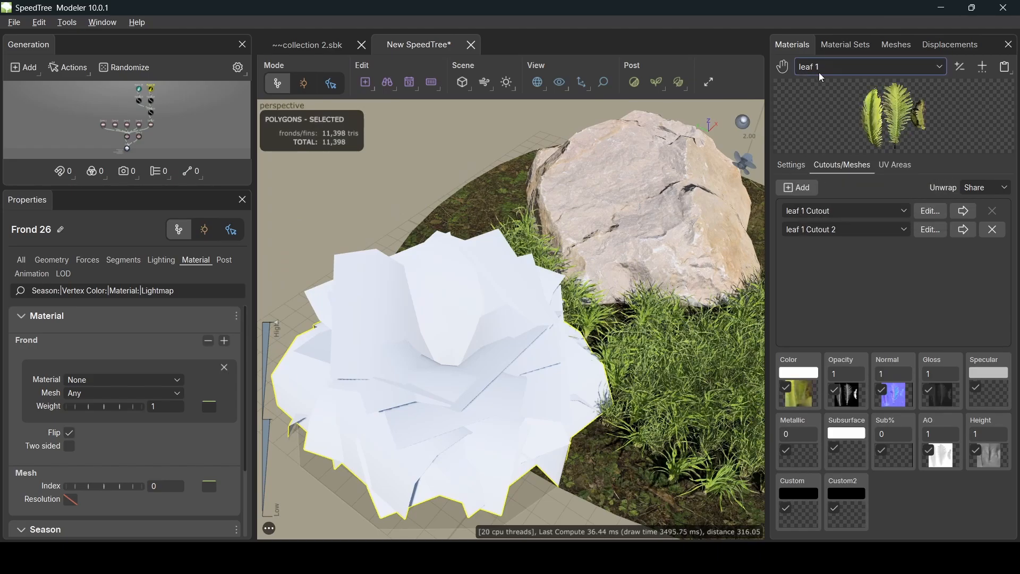
left_click_drag(782, 64, 396, 348)
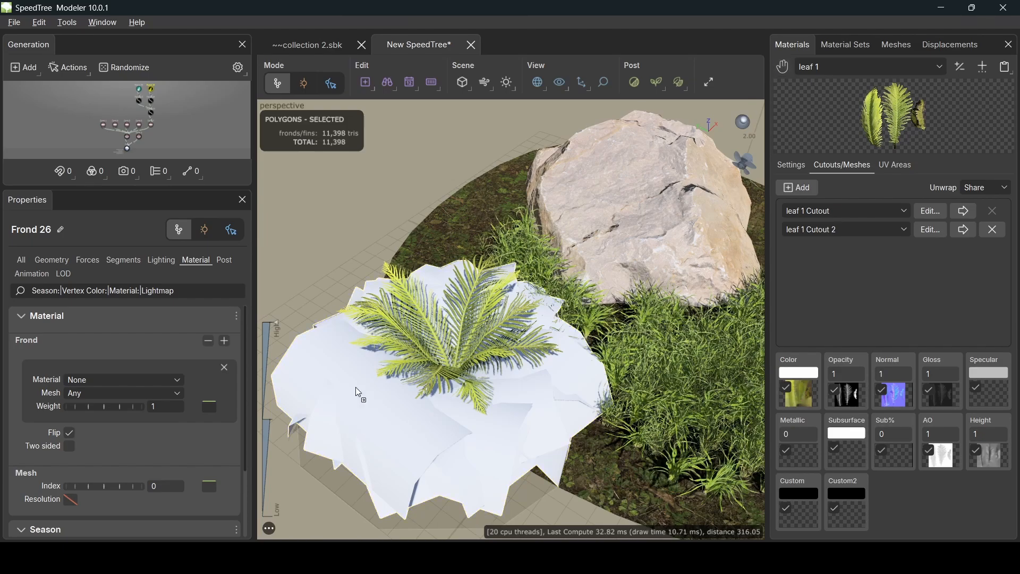
left_click_drag(330, 405, 466, 444)
left_click_drag(329, 222, 209, 181)
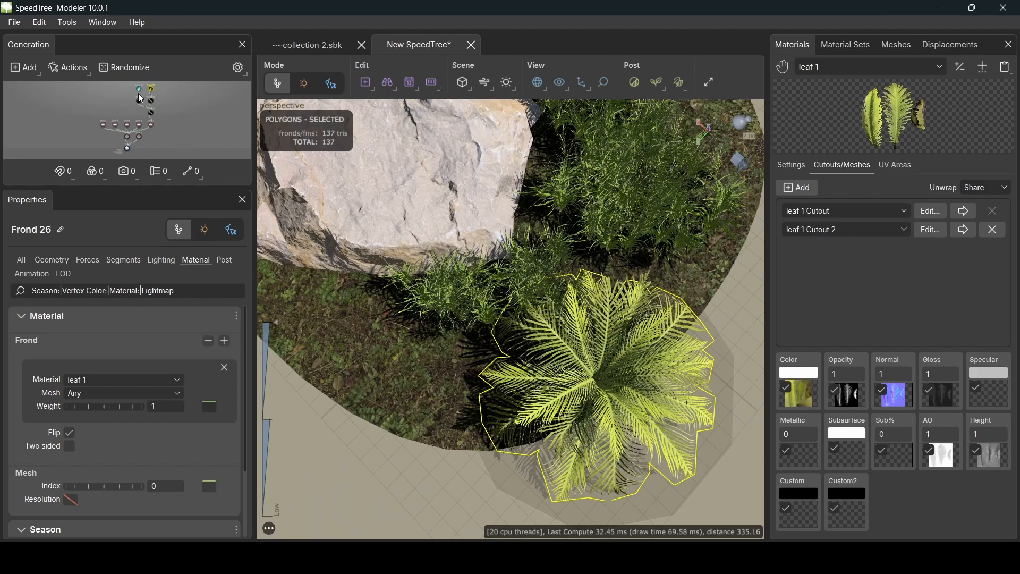
- Duplicate the Zone 7 branch and connect the copy, Zone 8, to the same parent node
scroll(141, 96, "up", 5)
left_click_drag(118, 94, 173, 137)
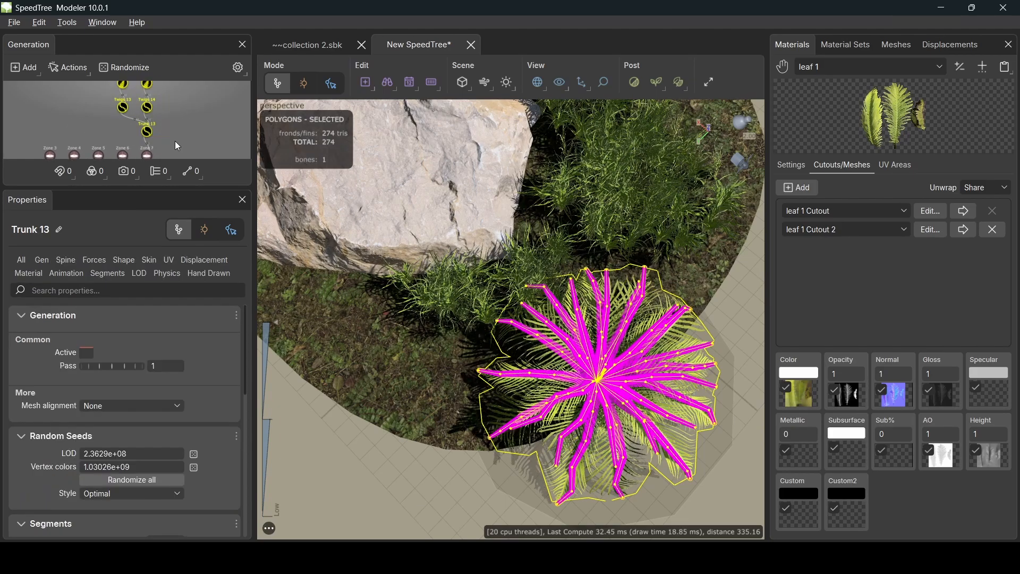
left_click(148, 153)
scroll(184, 128, "down", 3)
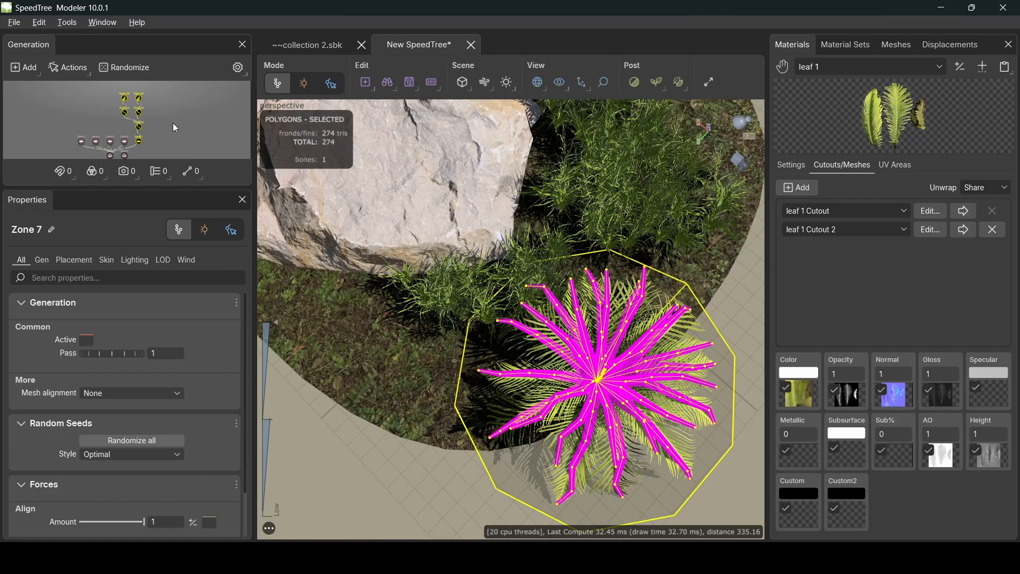
key("ctrl+v")
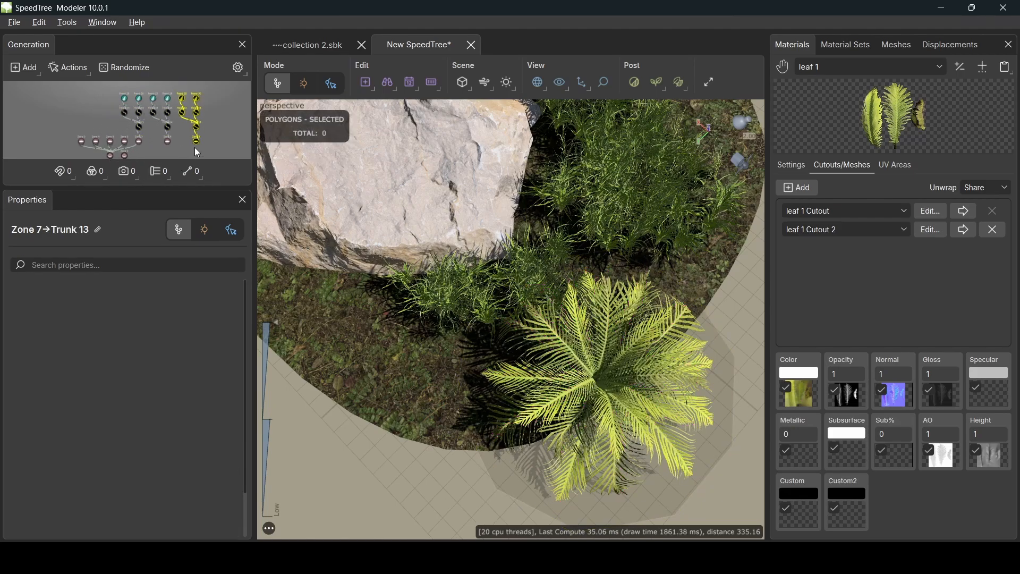
left_click_drag(167, 143, 109, 156)
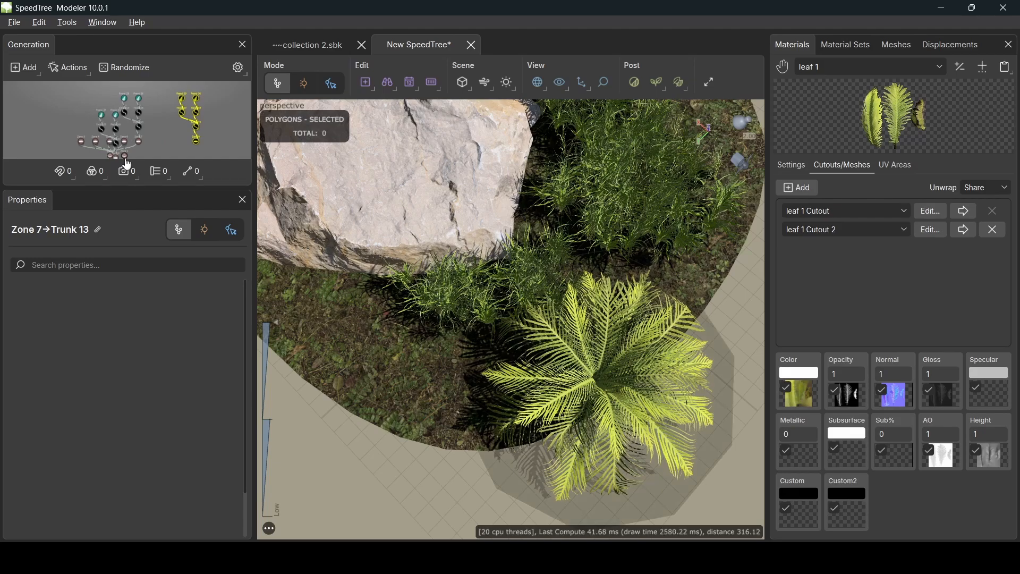
- Inspect the Zone 9, Frond 27, Trunk 14 and Zone 8 nodes in the generation graph
left_click_drag(183, 140, 120, 152)
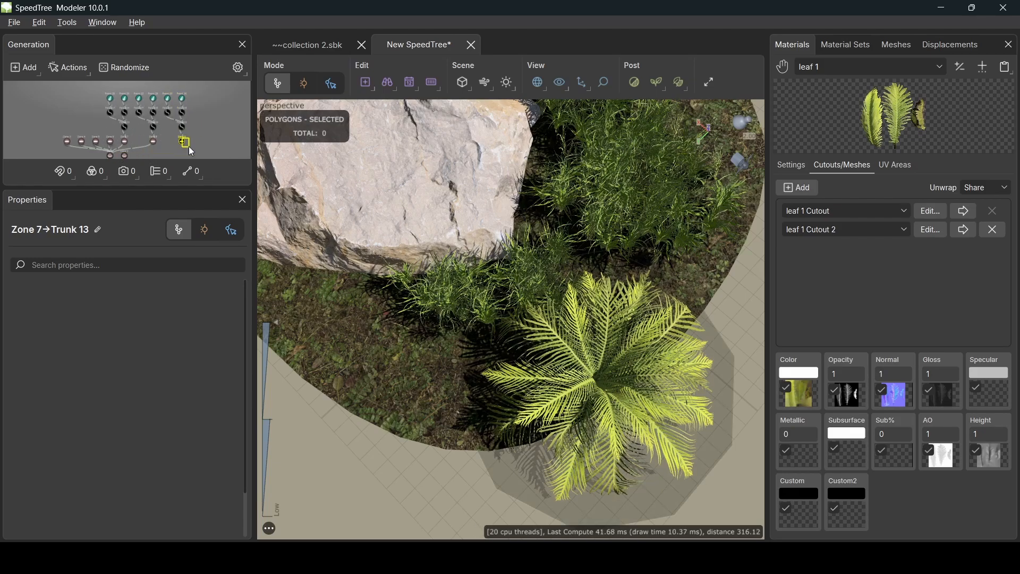
left_click_drag(189, 150, 110, 156)
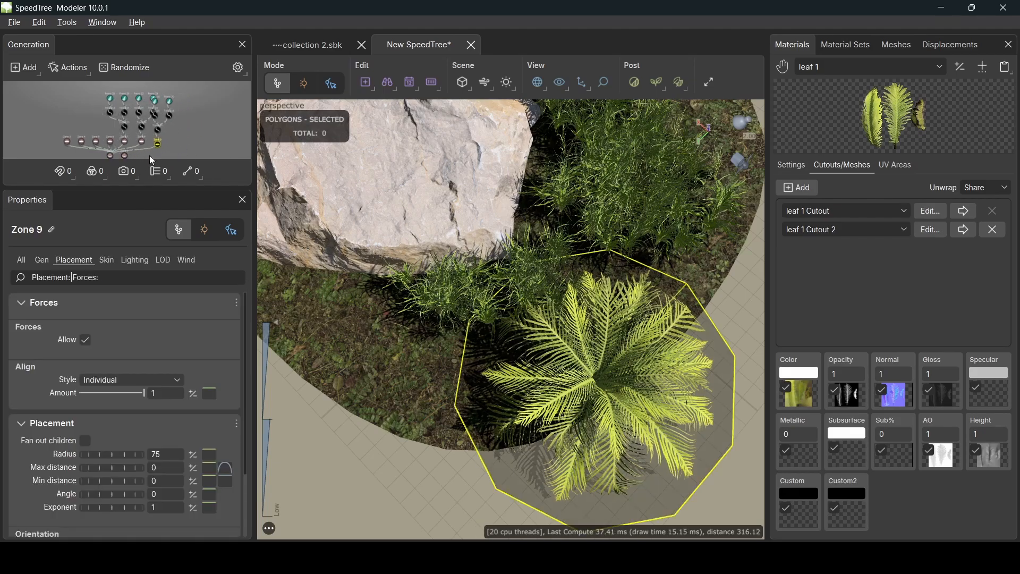
left_click(142, 102)
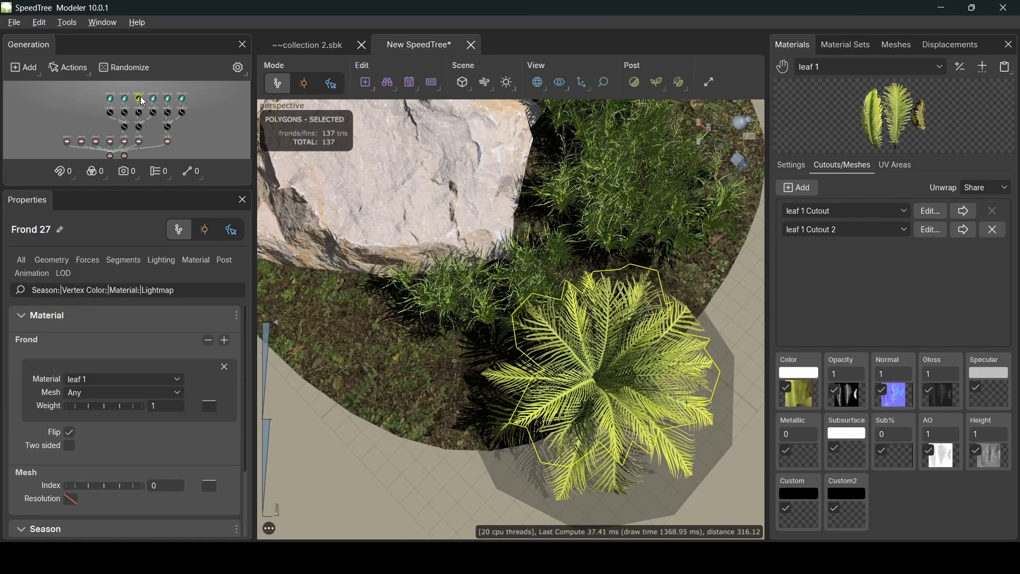
left_click(139, 129)
left_click(139, 143)
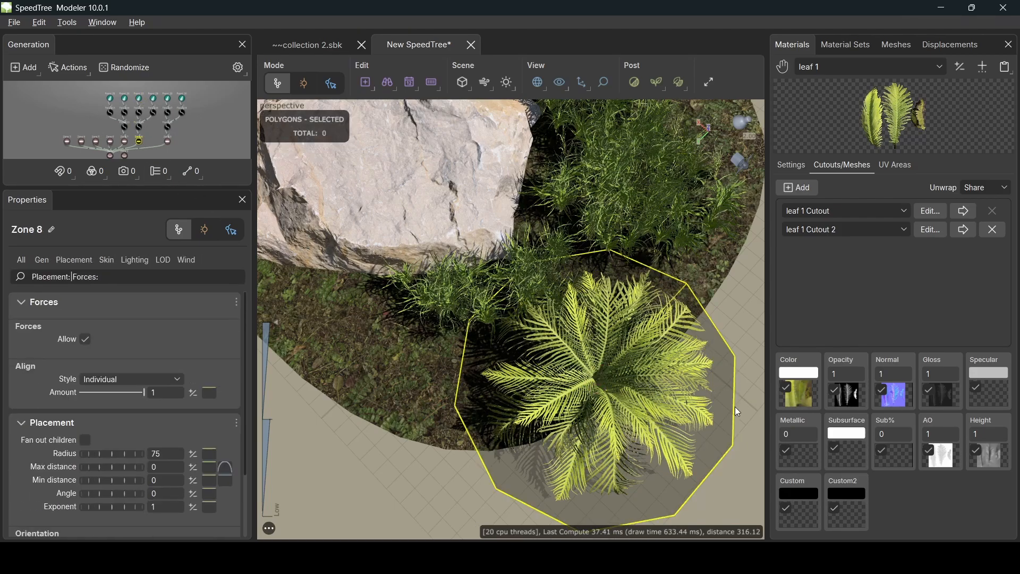
- Recentre the view on the fern and put Zone 7 into node-editing mode
middle_click_drag(735, 406, 664, 401)
scroll(665, 402, "up", 1)
scroll(680, 403, "down", 3)
middle_click_drag(483, 323, 509, 330)
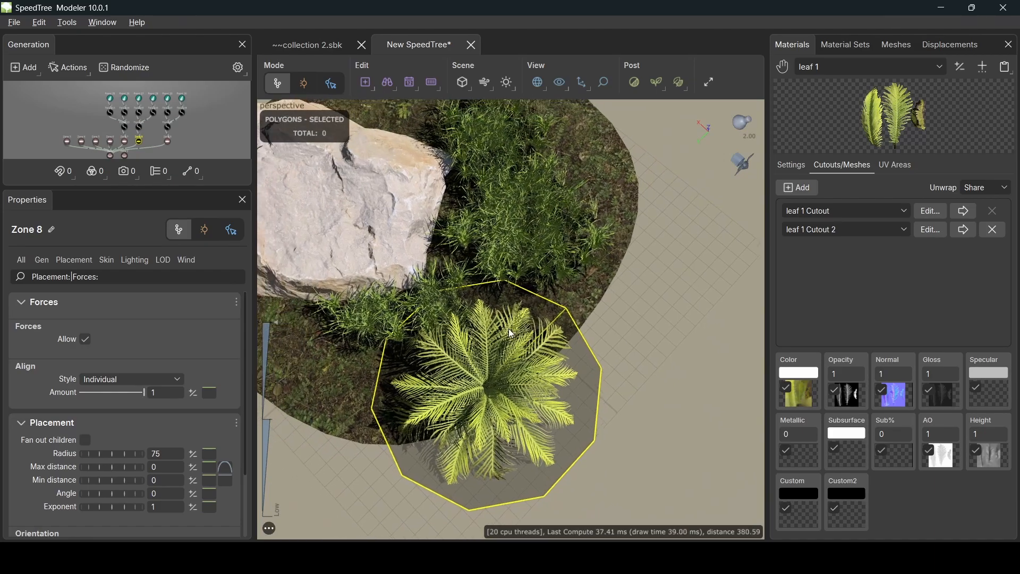
left_click(125, 141)
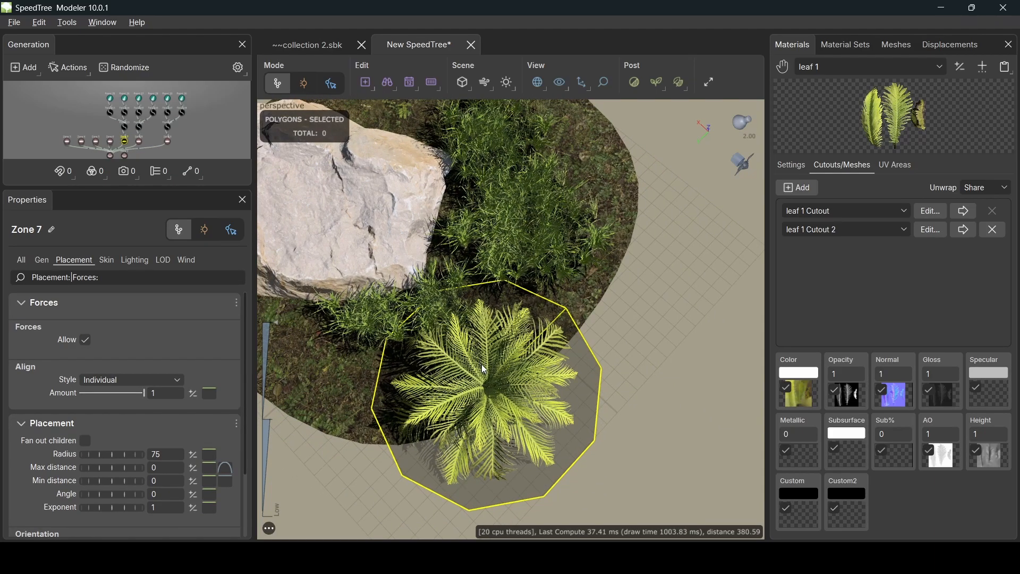
key("space")
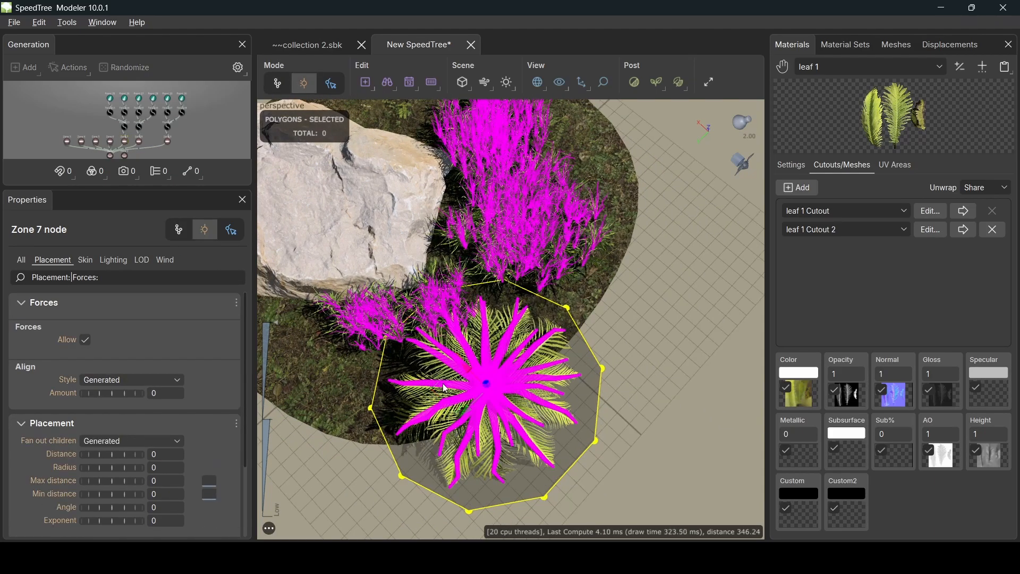
- Move Zone 7's fern left, Zone 8's fern beyond the rock, and Zone 9's fern up and right
left_click_drag(441, 387, 249, 358)
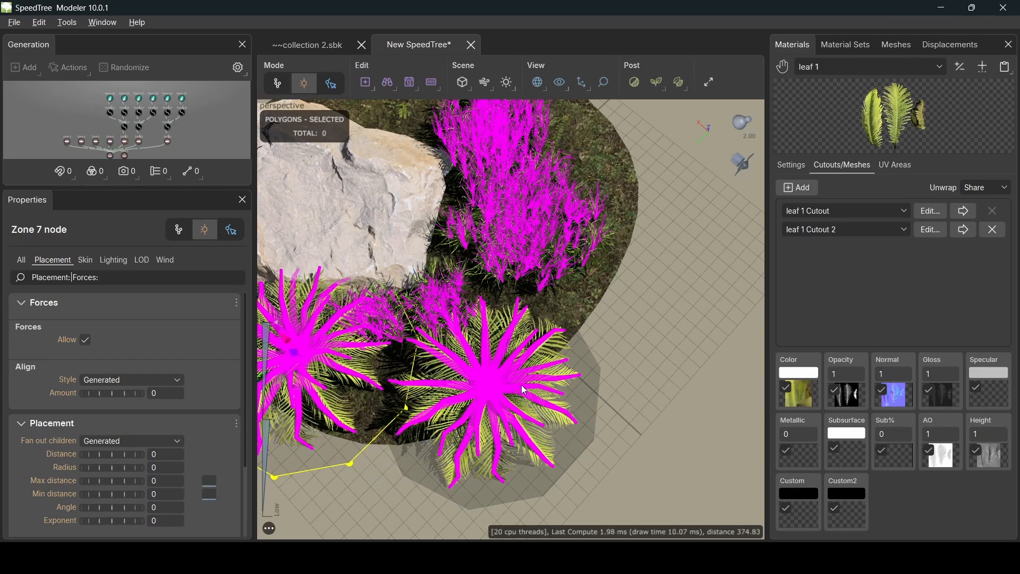
left_click(140, 141)
key("Tab")
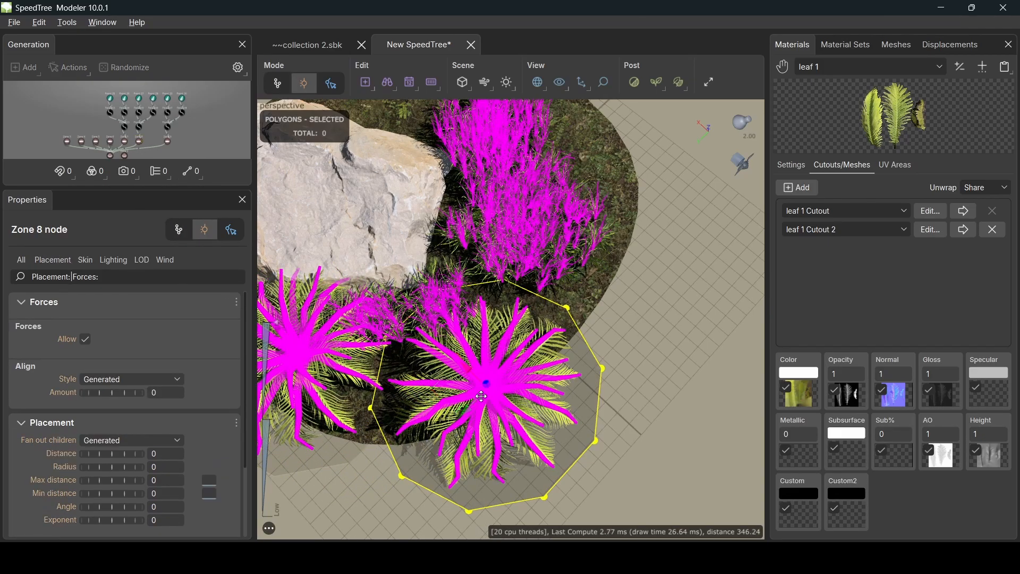
left_click_drag(444, 378, 339, 103, "ctrl")
middle_click_drag(441, 166, 468, 190)
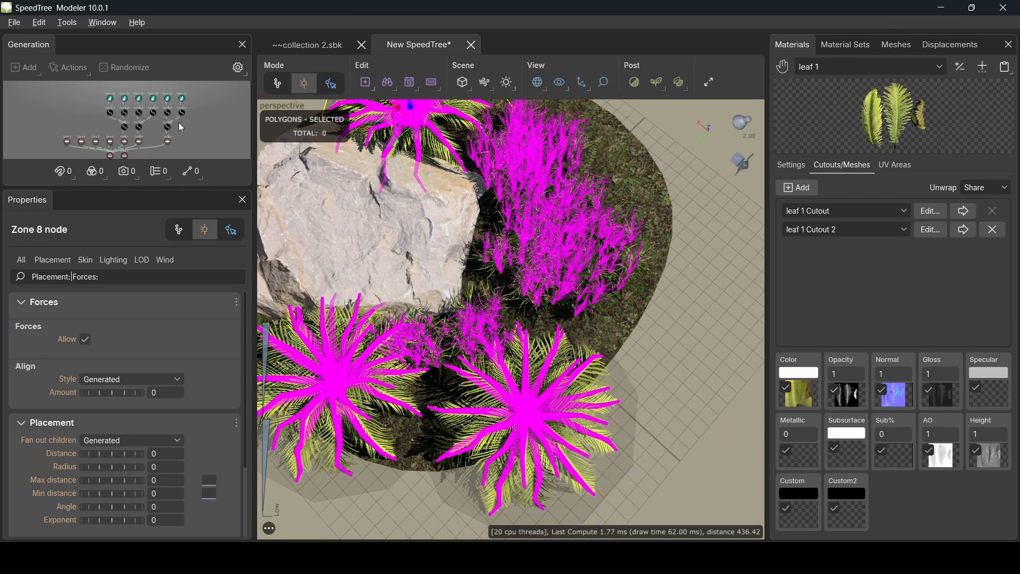
left_click(168, 144)
key("space")
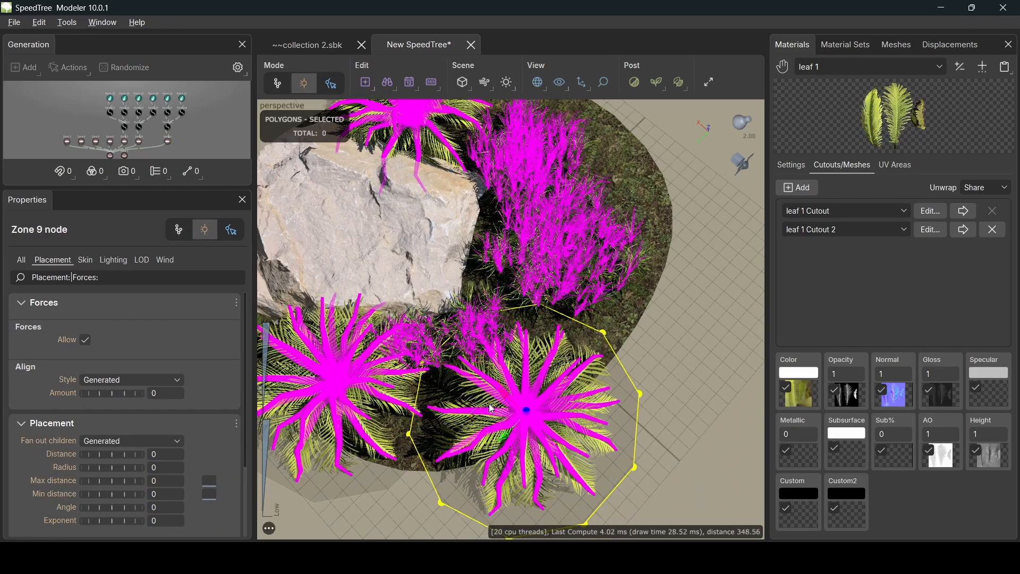
left_click_drag(504, 395, 496, 351)
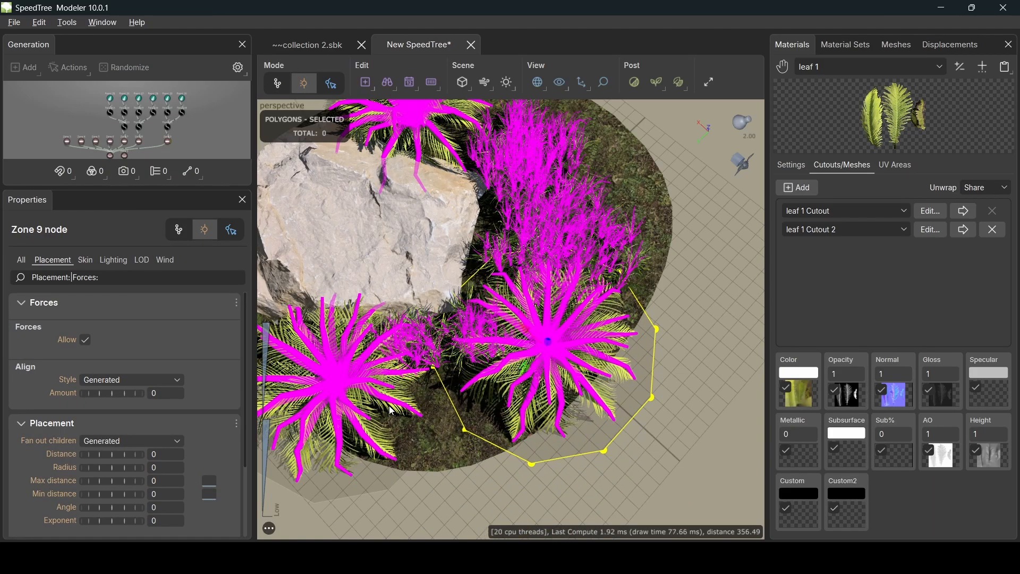
- Give Fronds 29 and 30 the leaf 2 material with the leaf 2 Cutout 2 mesh
left_click(168, 100)
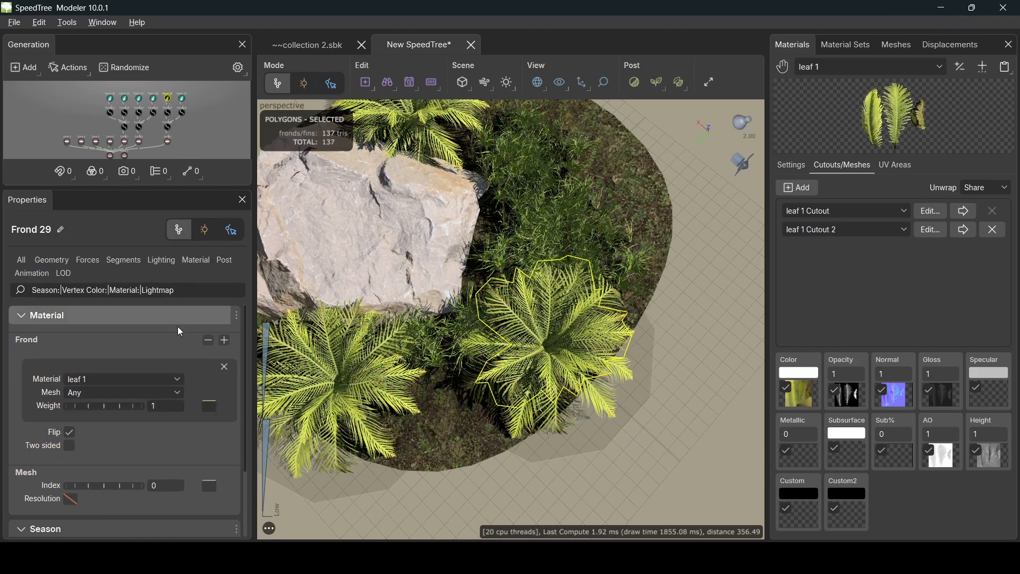
left_click(130, 378)
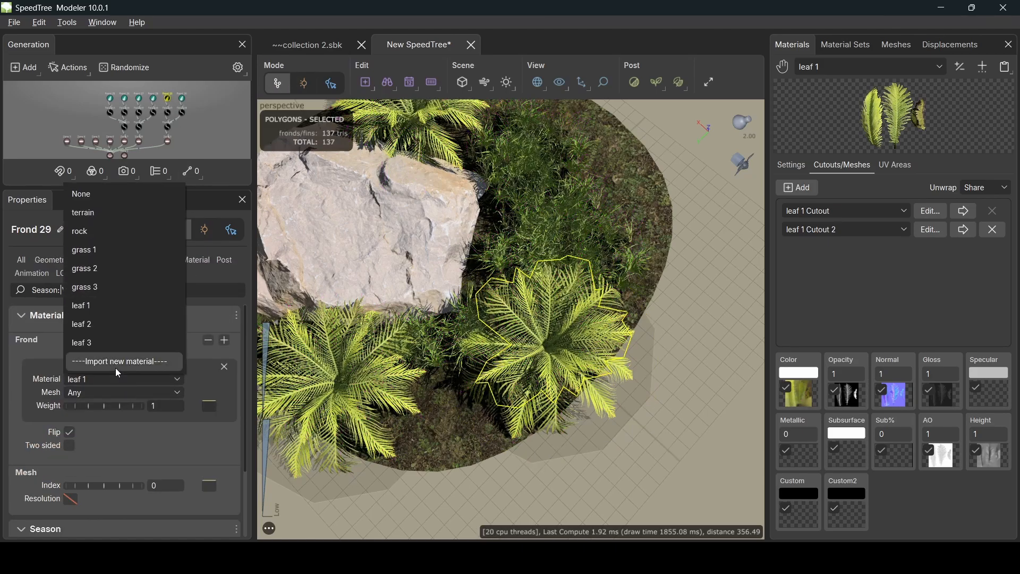
left_click(110, 325)
left_click(132, 393)
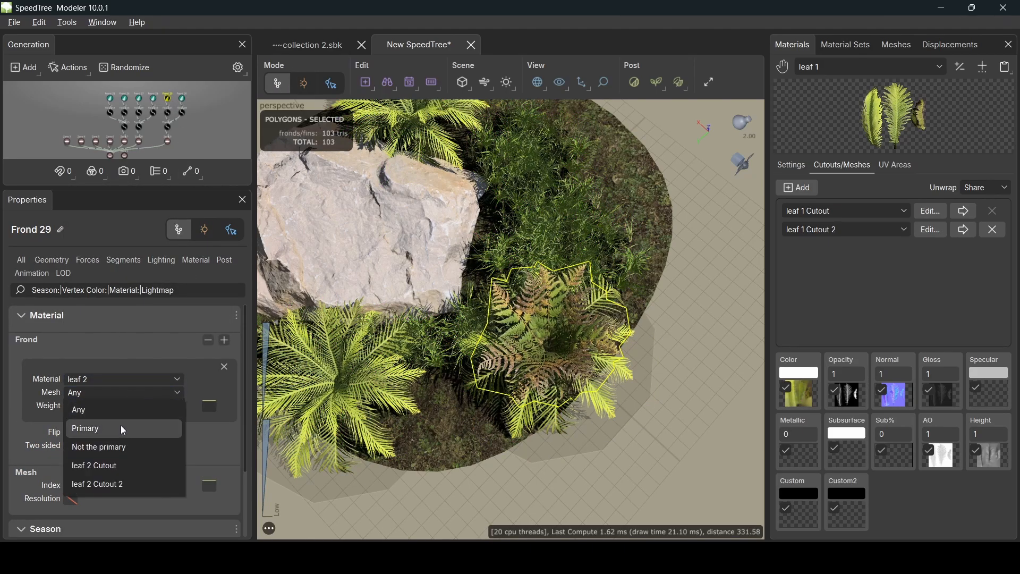
left_click(120, 484)
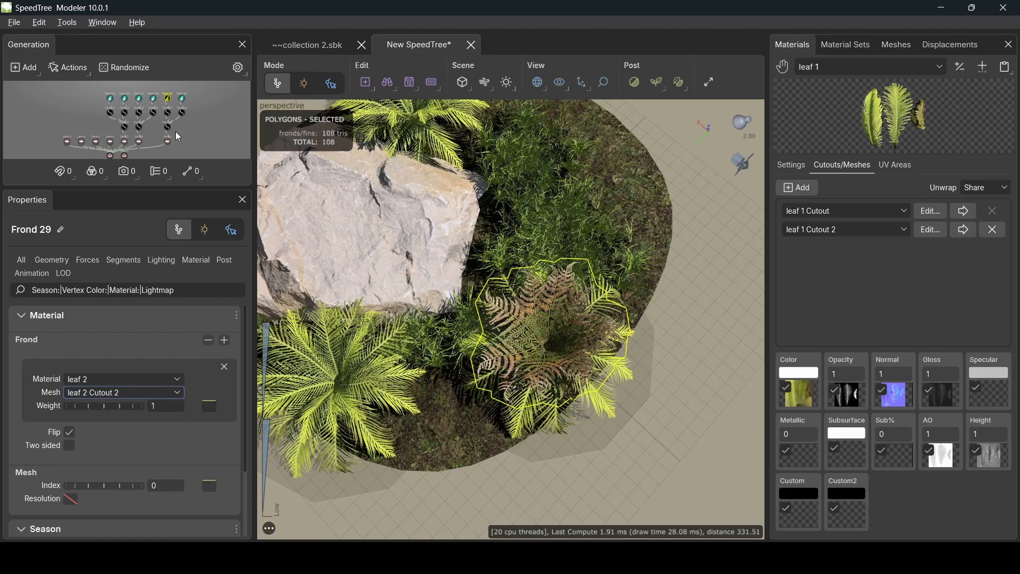
left_click(183, 99)
left_click(134, 380)
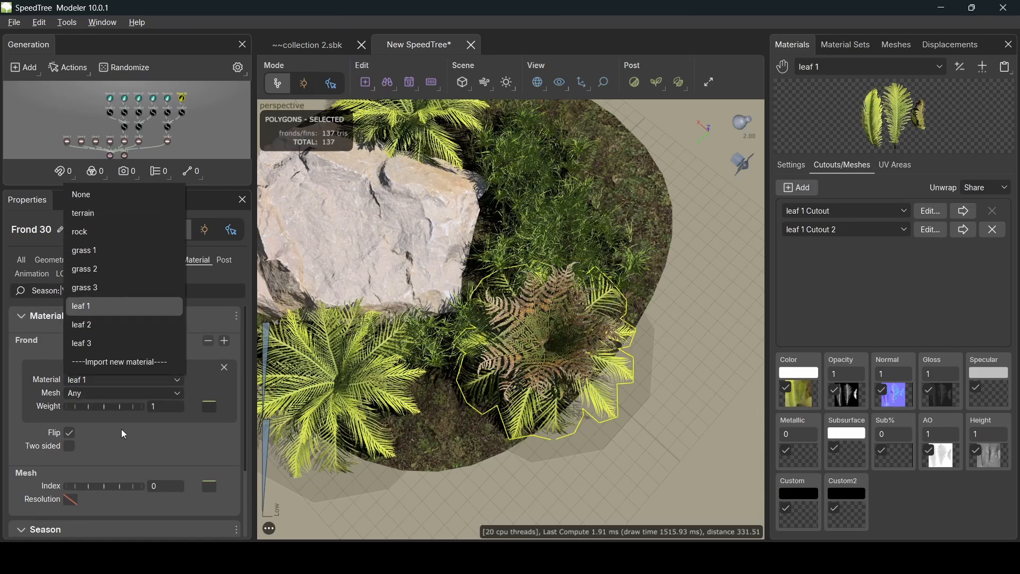
left_click(108, 325)
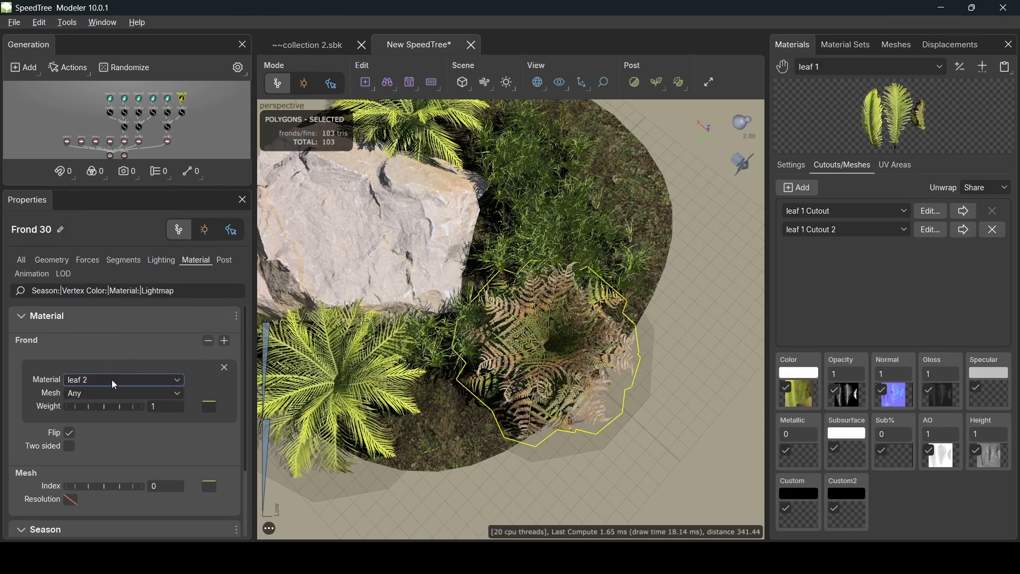
left_click(146, 395)
left_click(118, 483)
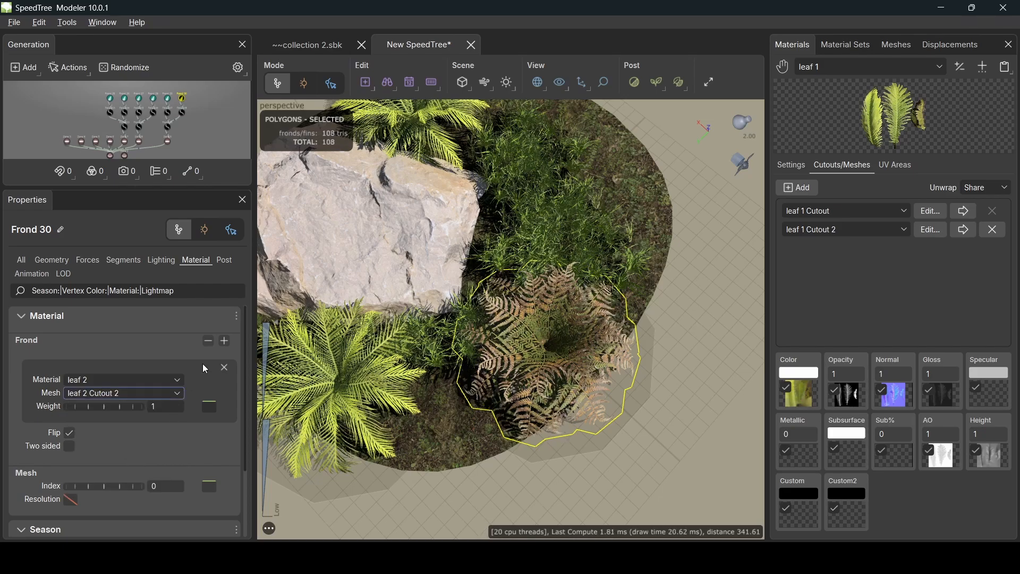
- Give Fronds 26 and 25 the leaf 3 material, with Frond 25 using leaf 3 Cutout 2
left_click(156, 101)
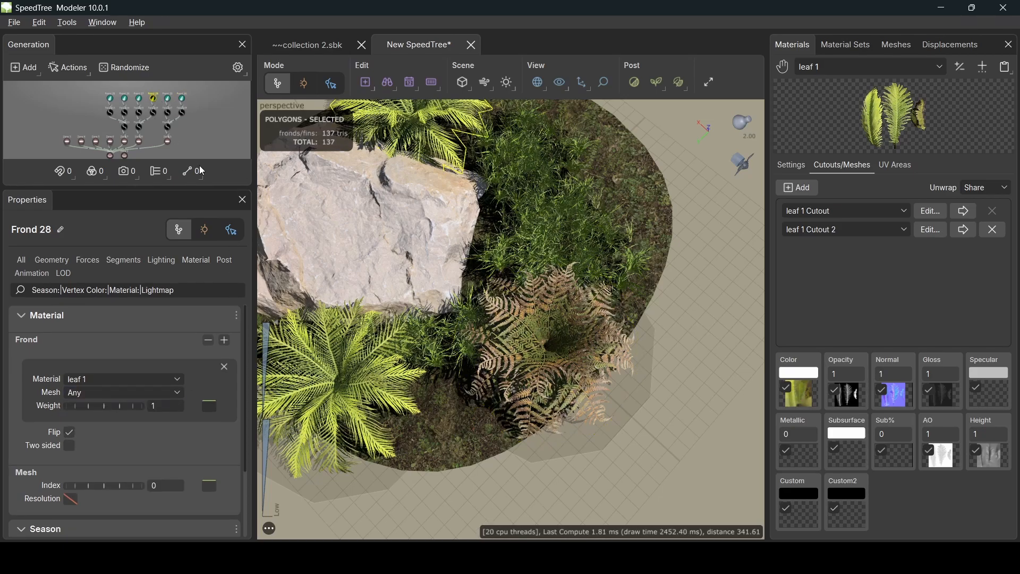
left_click(125, 100)
left_click(138, 380)
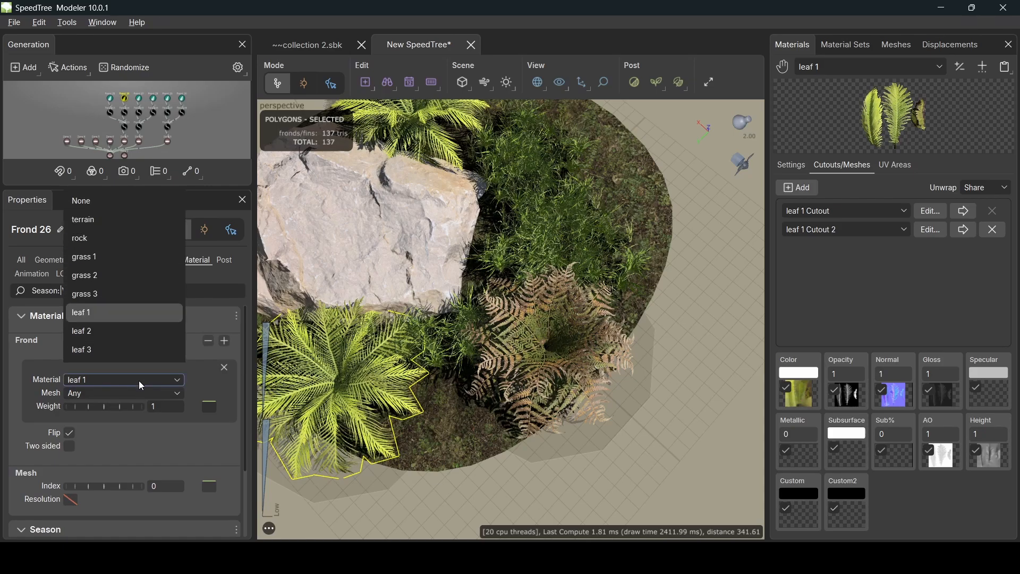
left_click(111, 340)
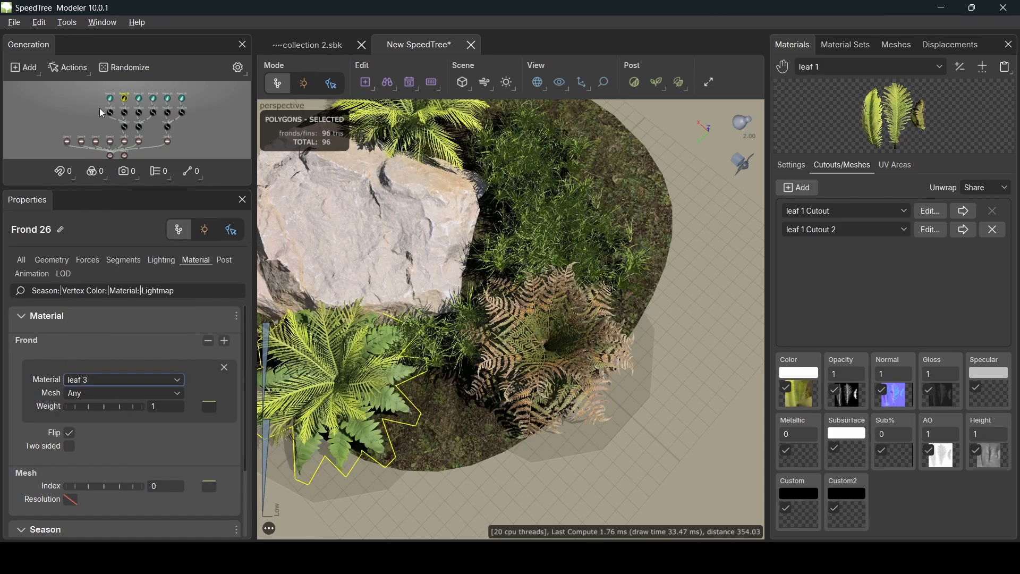
left_click(111, 99)
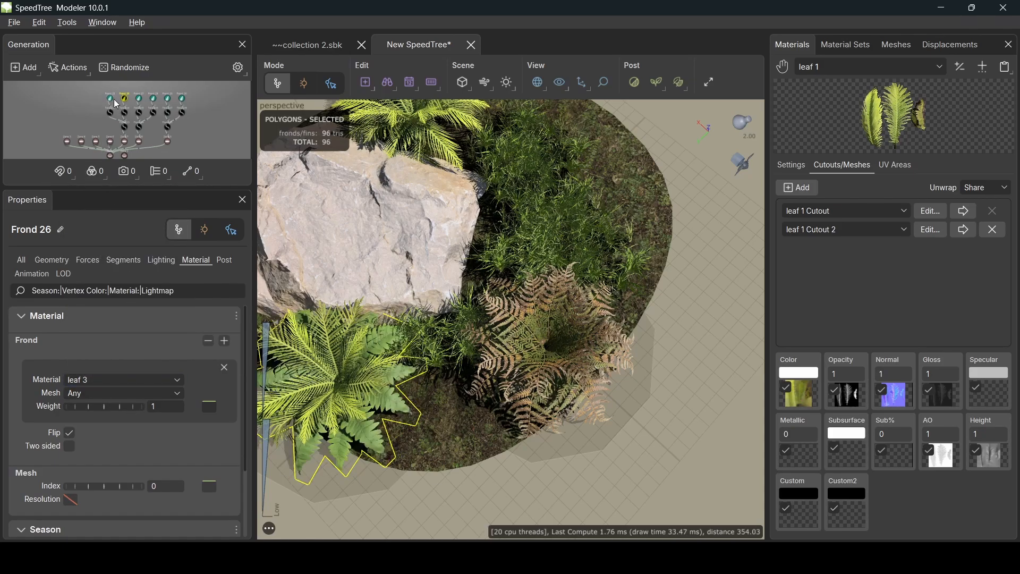
left_click(129, 393)
left_click(131, 380)
left_click(131, 380)
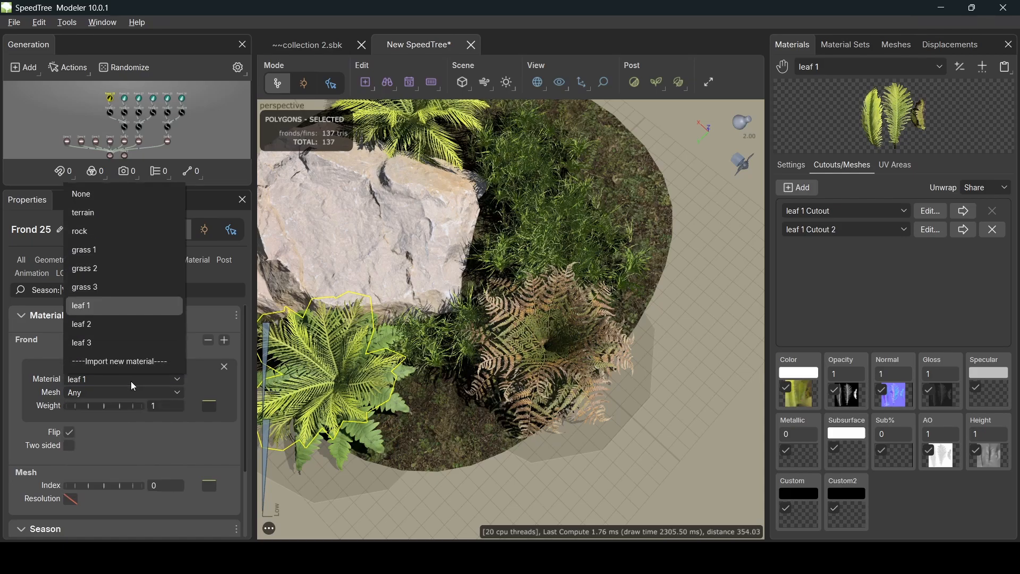
left_click(107, 338)
left_click(92, 391)
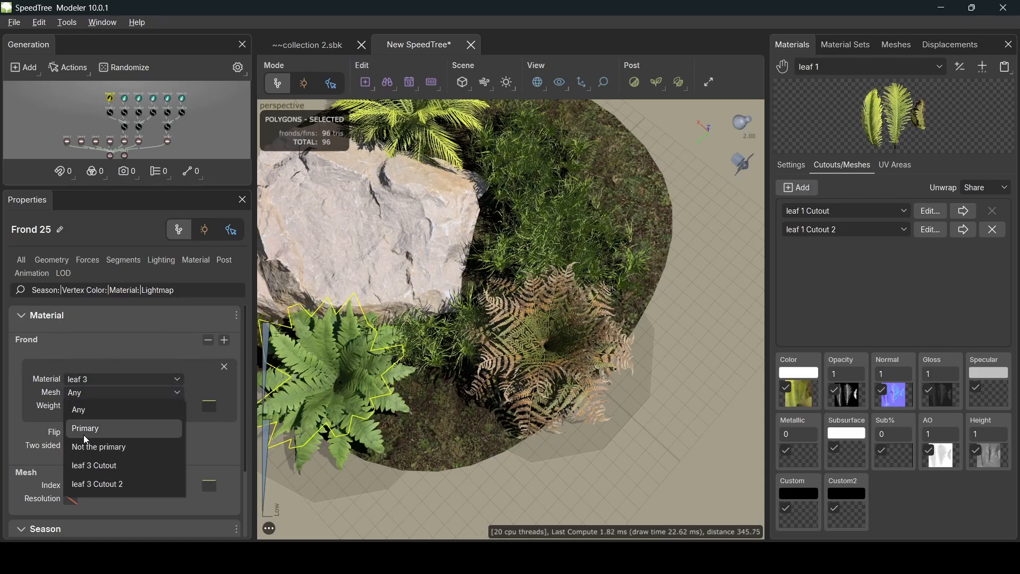
left_click(94, 487)
- Orbit closer to the rock and put Zone 7 into node-editing mode
left_click_drag(384, 470, 314, 318)
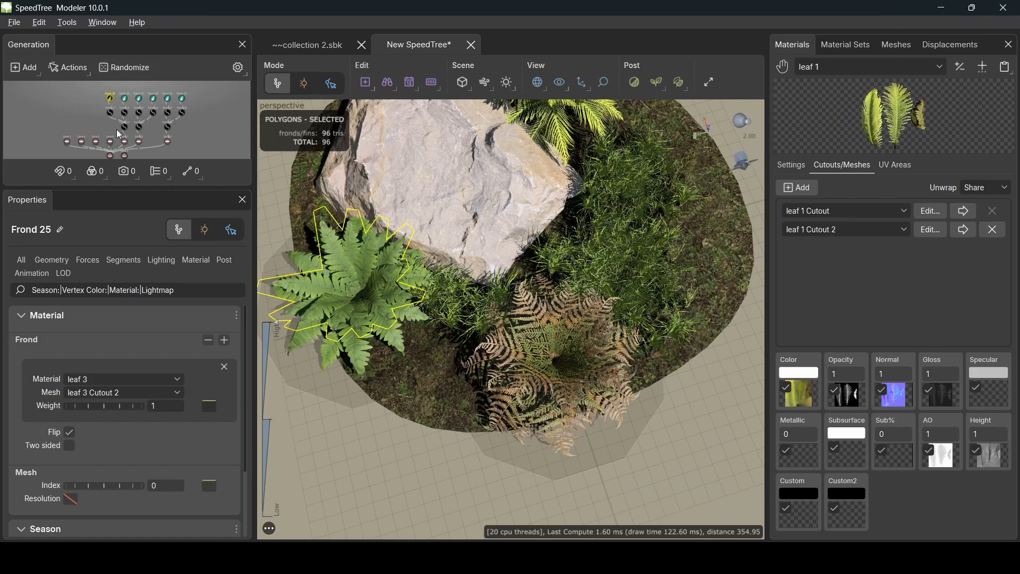
left_click(123, 143)
left_click(204, 229)
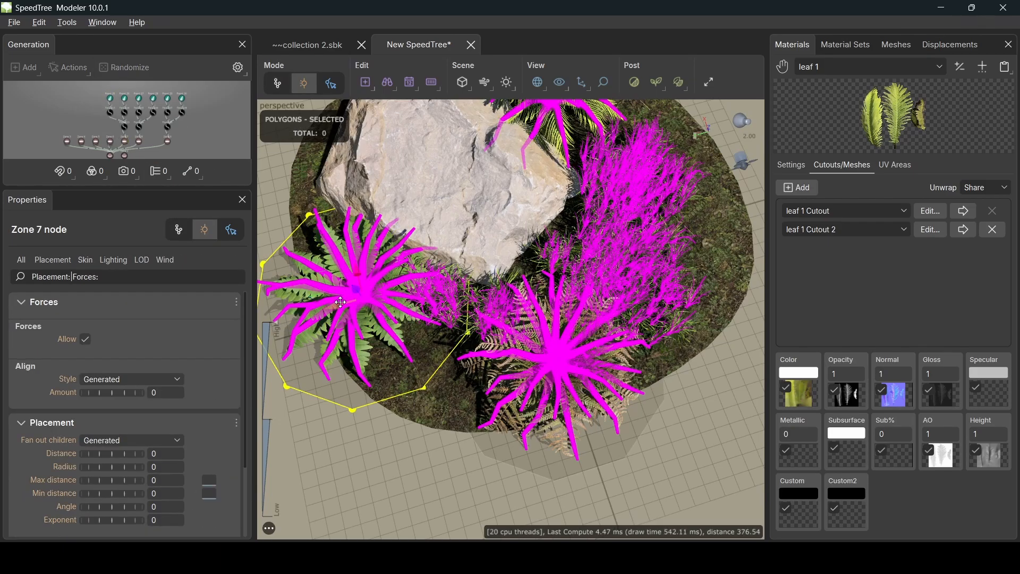
- Nudge Zone 7's fern slightly right and down against the rock, then clear the selection
left_click_drag(331, 279, 338, 439)
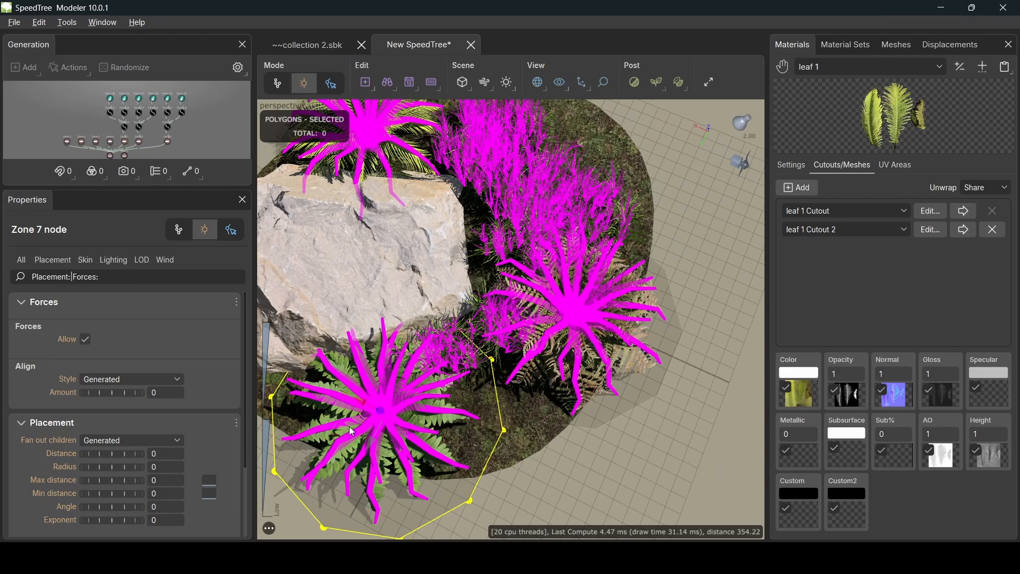
left_click_drag(355, 432, 356, 396)
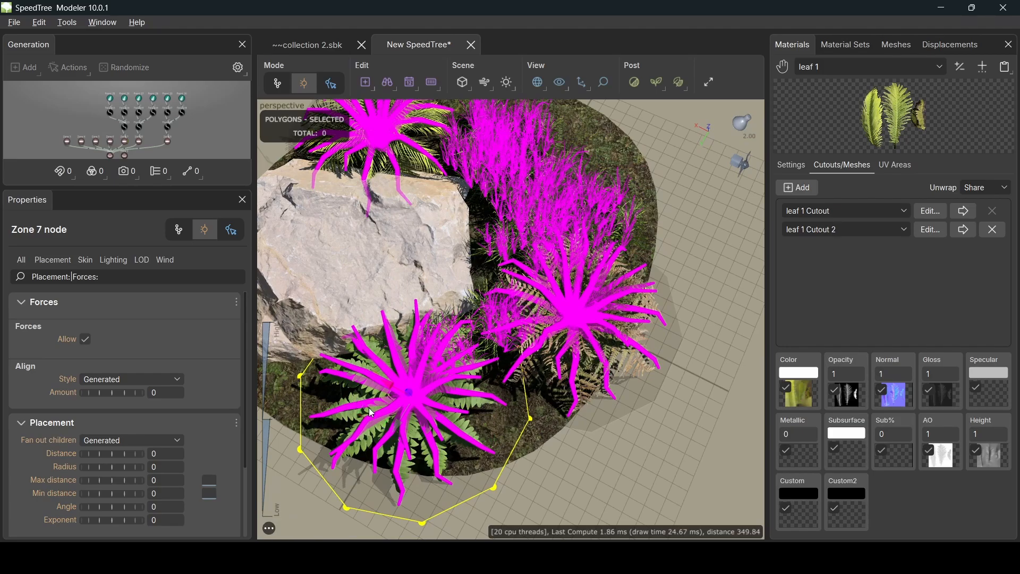
left_click_drag(368, 403, 389, 413)
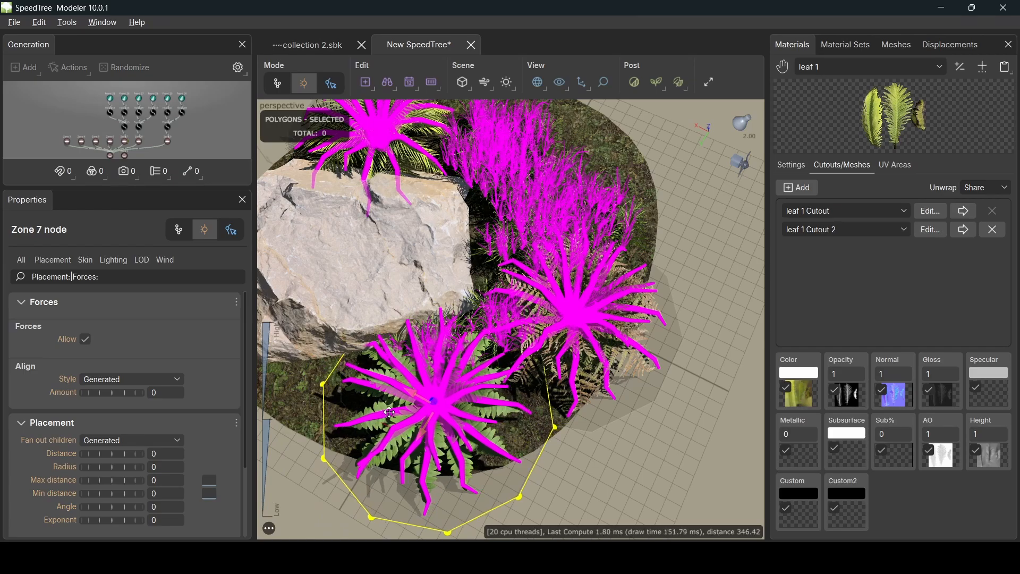
left_click_drag(664, 342, 573, 348)
scroll(553, 338, "up", 4)
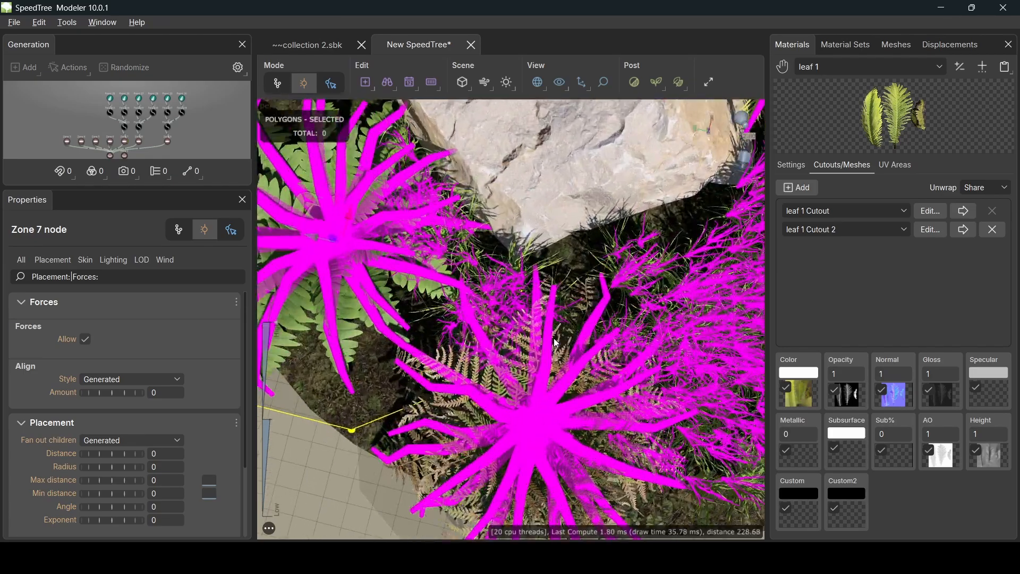
scroll(553, 341, "down", 5)
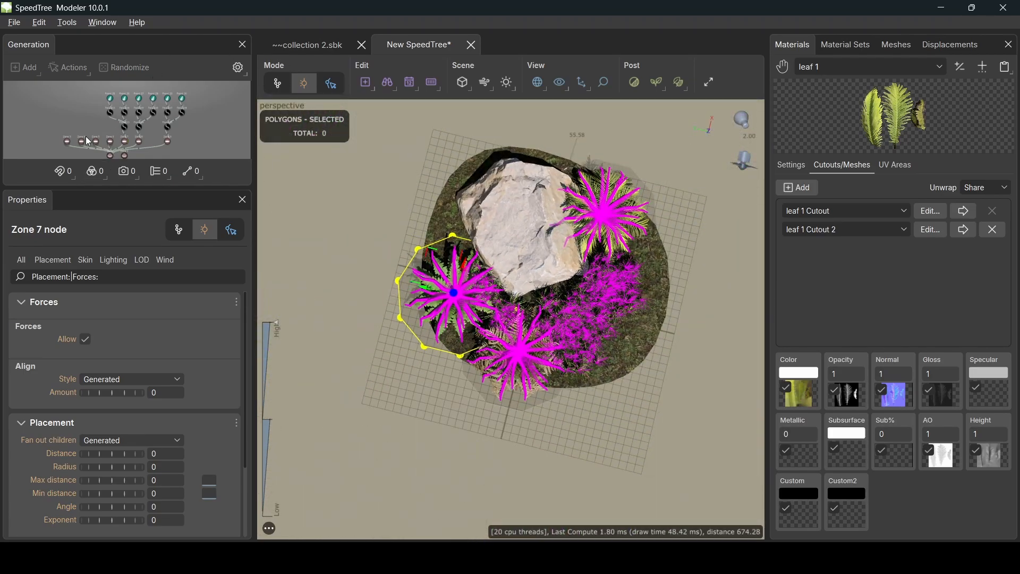
middle_click_drag(73, 123, 65, 94)
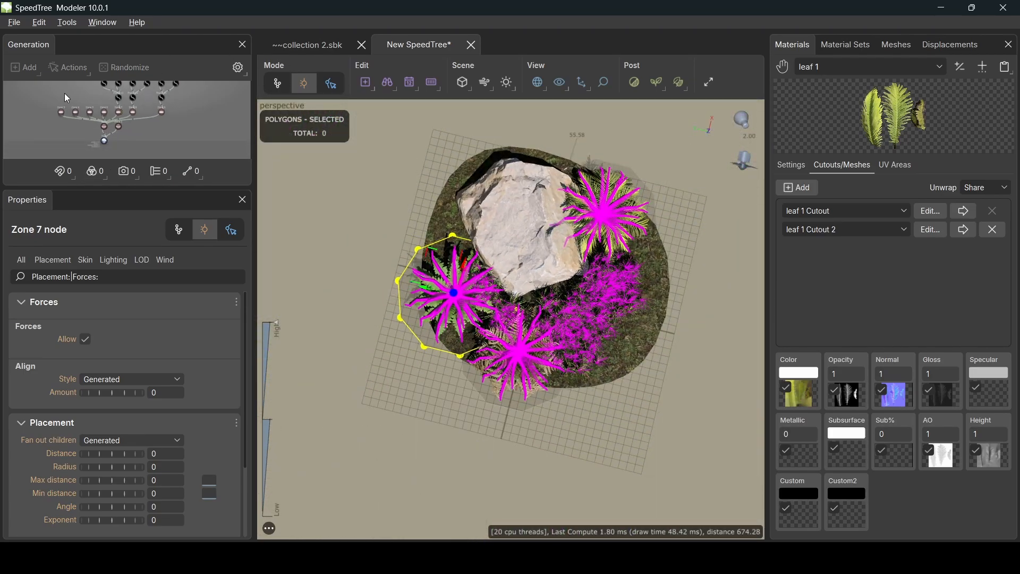
left_click(105, 147)
left_click_drag(373, 315, 533, 327)
scroll(494, 379, "up", 3)
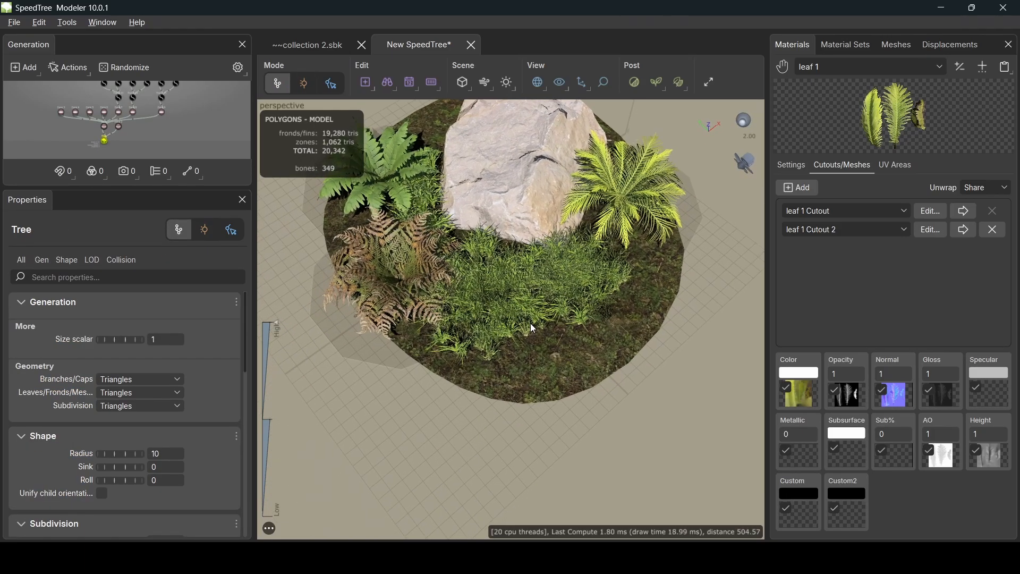
- Move the grass zone, Zone 3, down and to the right in front of the rock
left_click(495, 313)
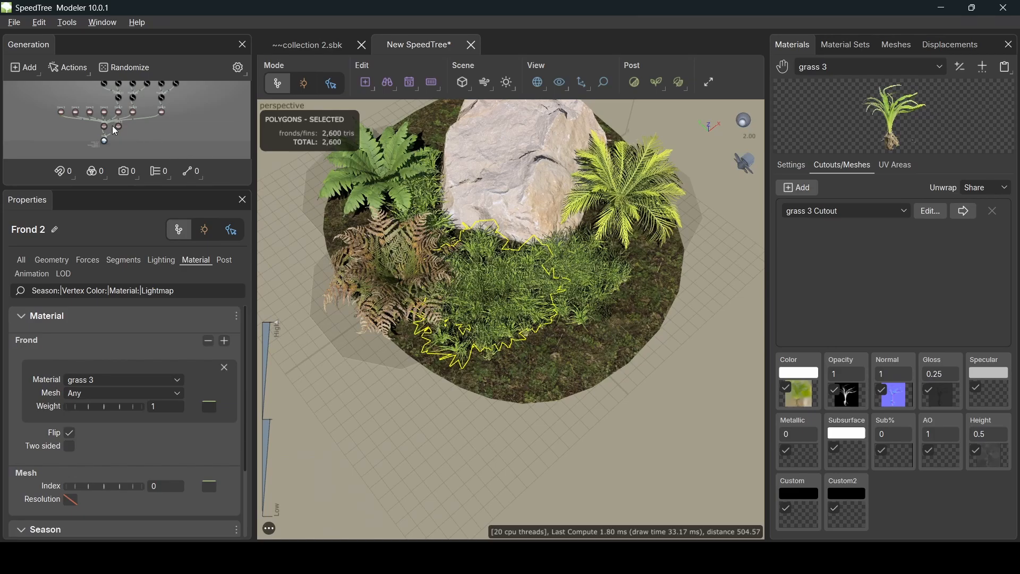
left_click(75, 112)
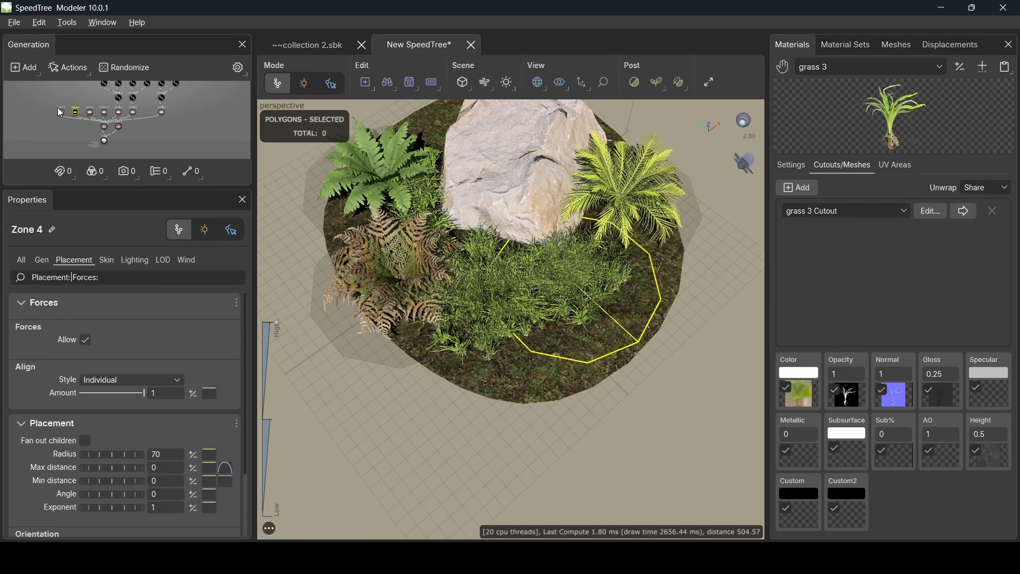
left_click(62, 112)
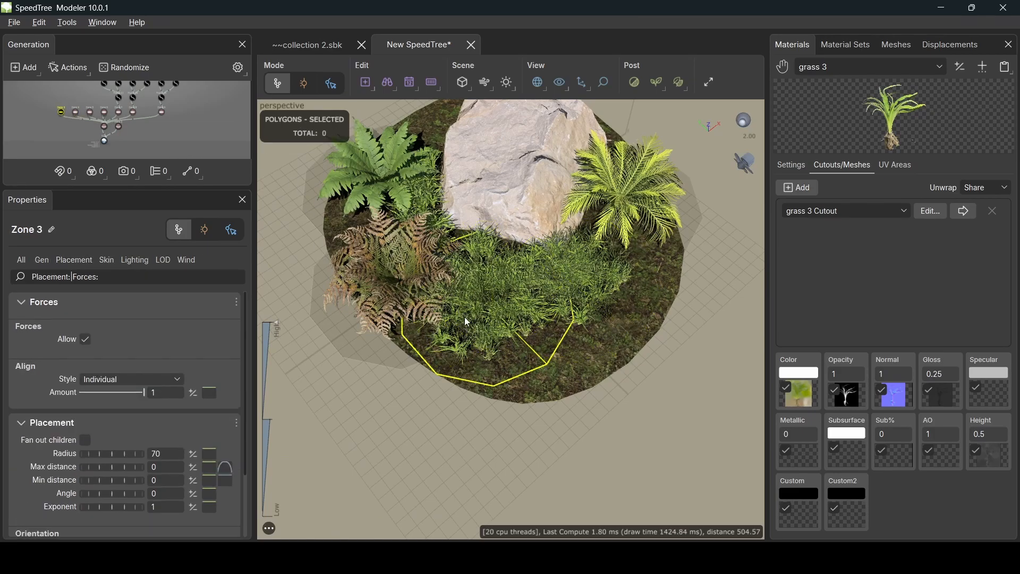
key("space")
left_click_drag(491, 253, 445, 298)
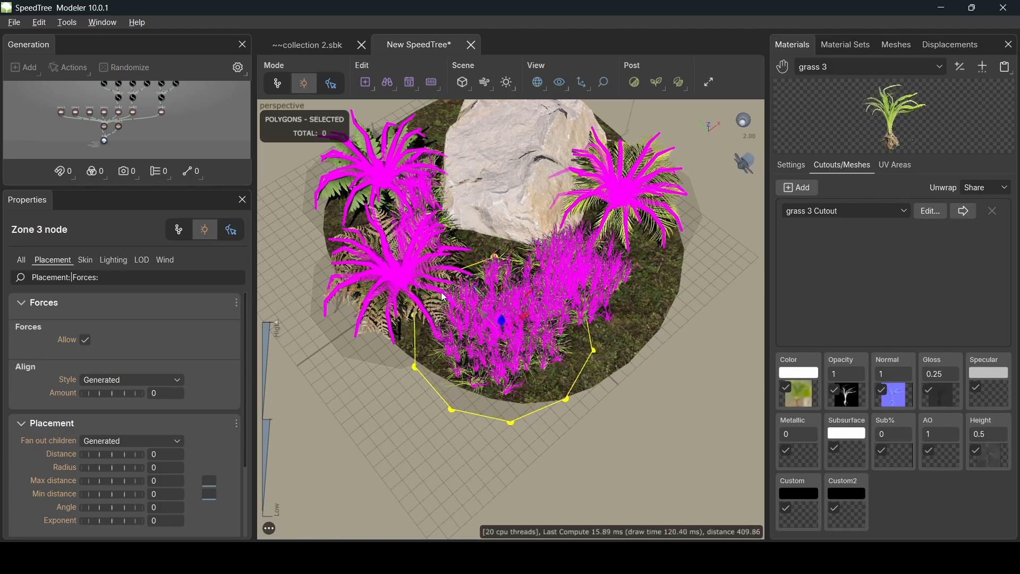
- Shift the left fern's Zone 9 up and to the right, then deselect everything
left_click(120, 114)
left_click(133, 112)
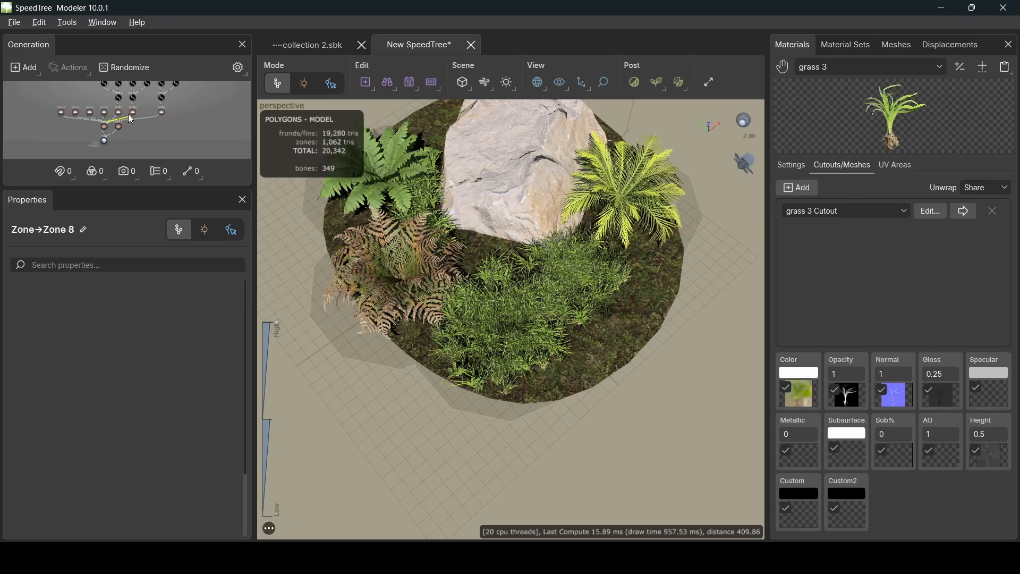
left_click(161, 112)
key("space")
left_click_drag(408, 265, 448, 251)
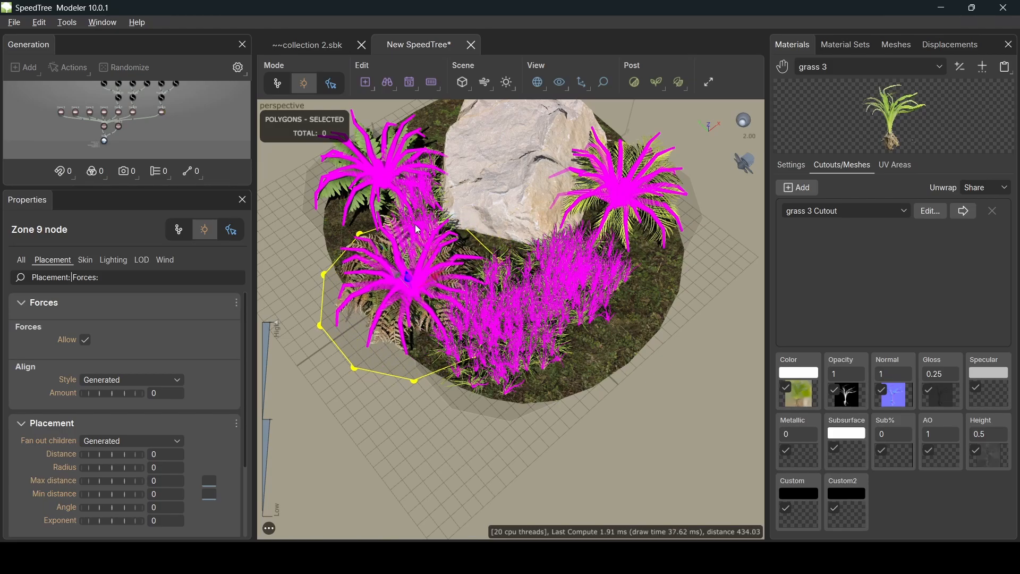
left_click(419, 230)
left_click(311, 283)
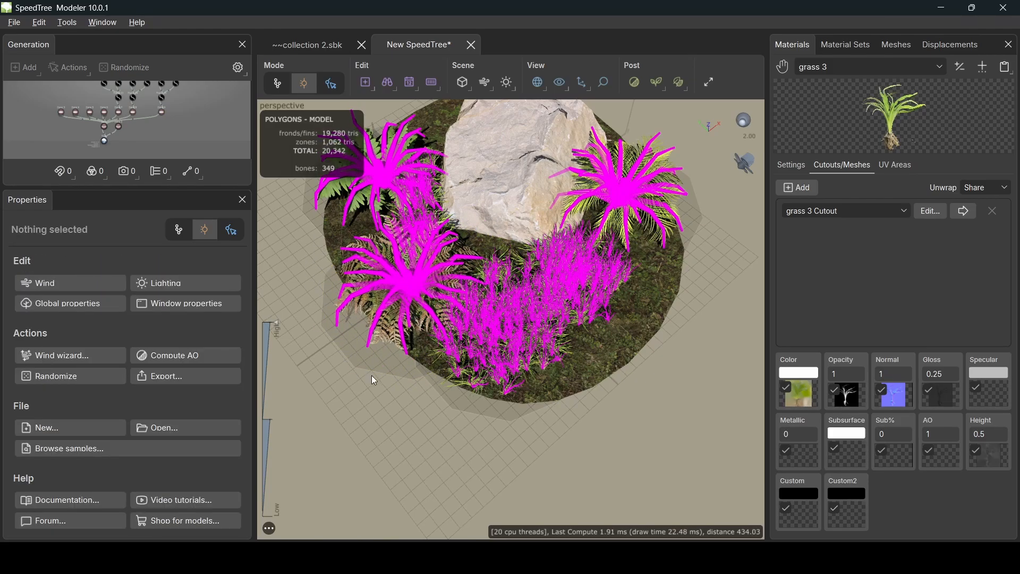
left_click(104, 139)
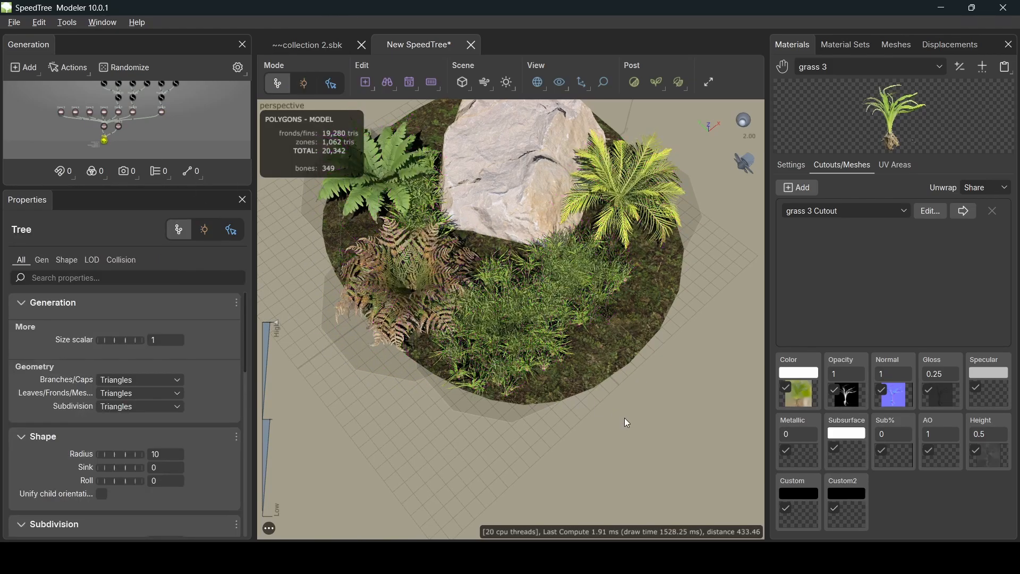